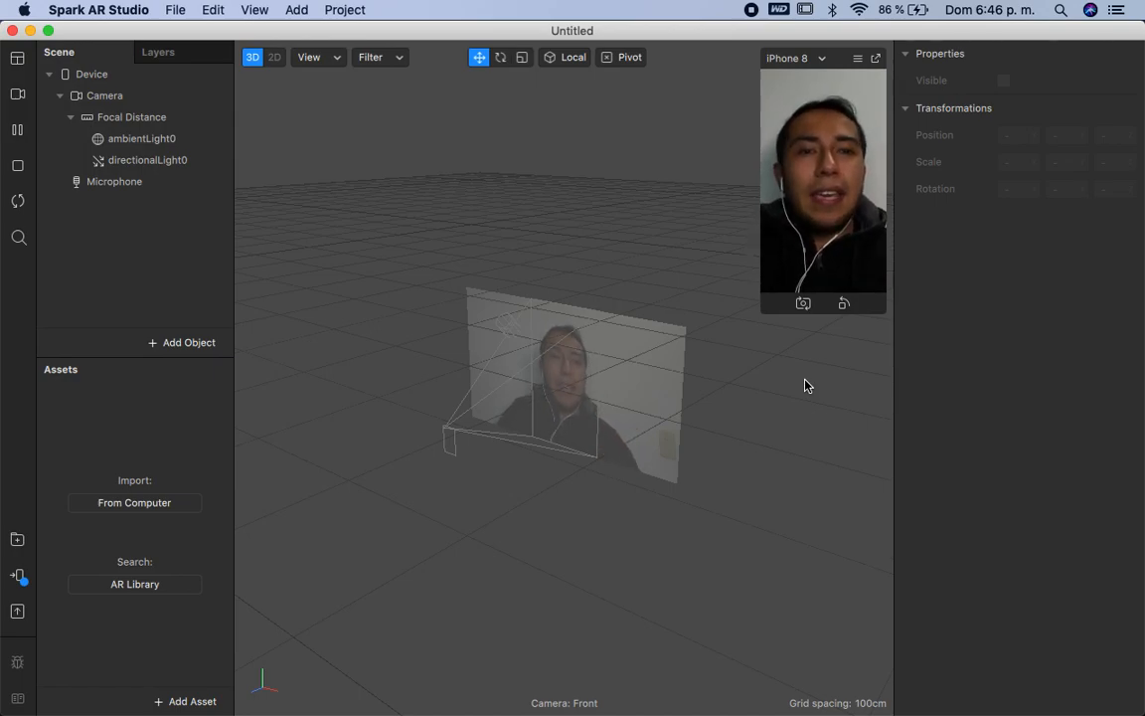
Step: Enlarge the device preview and add a plane named "boca colicionador" under Focal Distance
drag(760, 310, 690, 407)
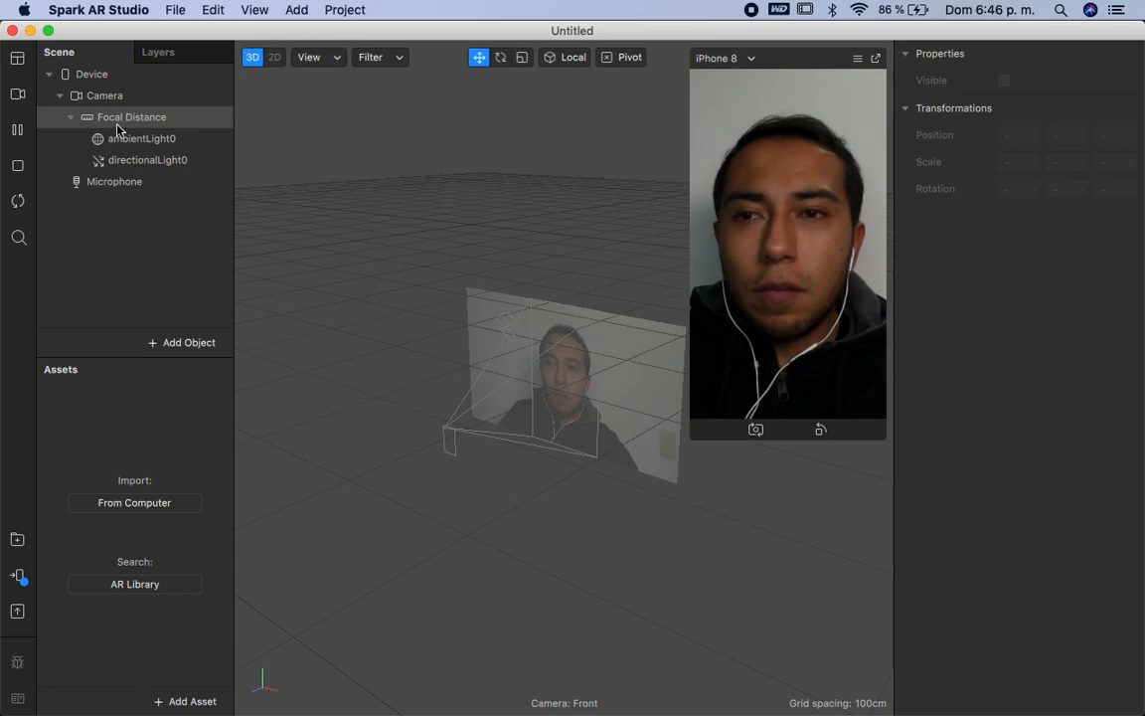
right_click(157, 126)
mouse_move(189, 128)
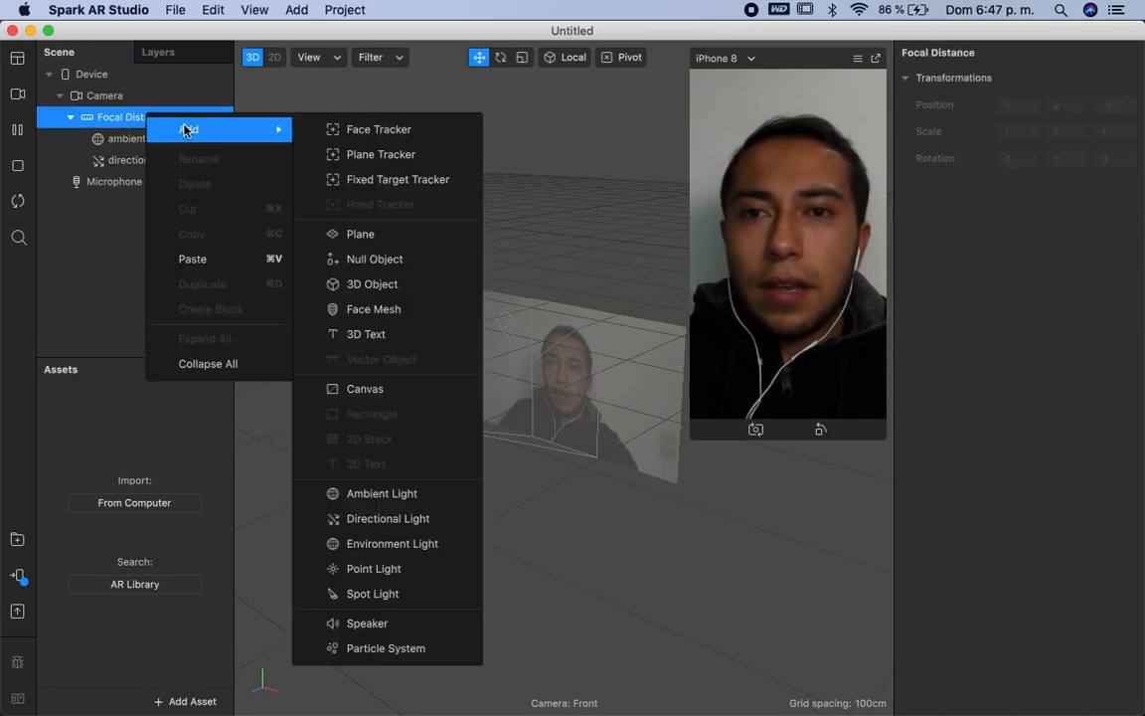
click(388, 235)
double_click(120, 185)
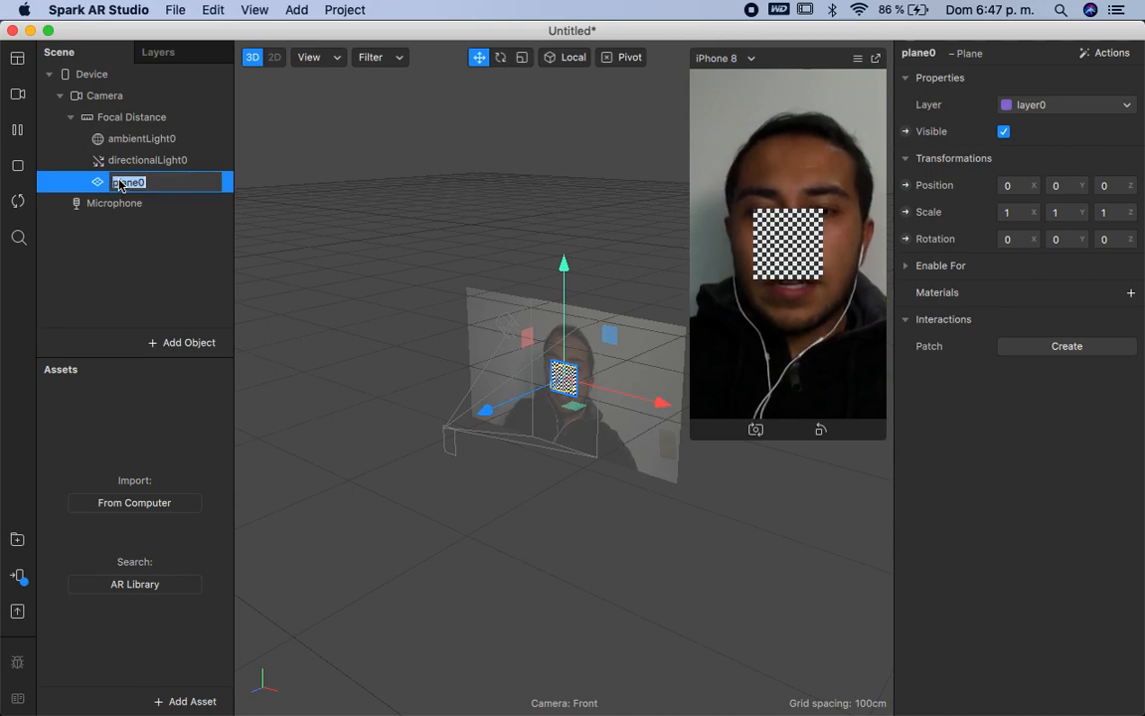
text(boca colicionador)
key(Return)
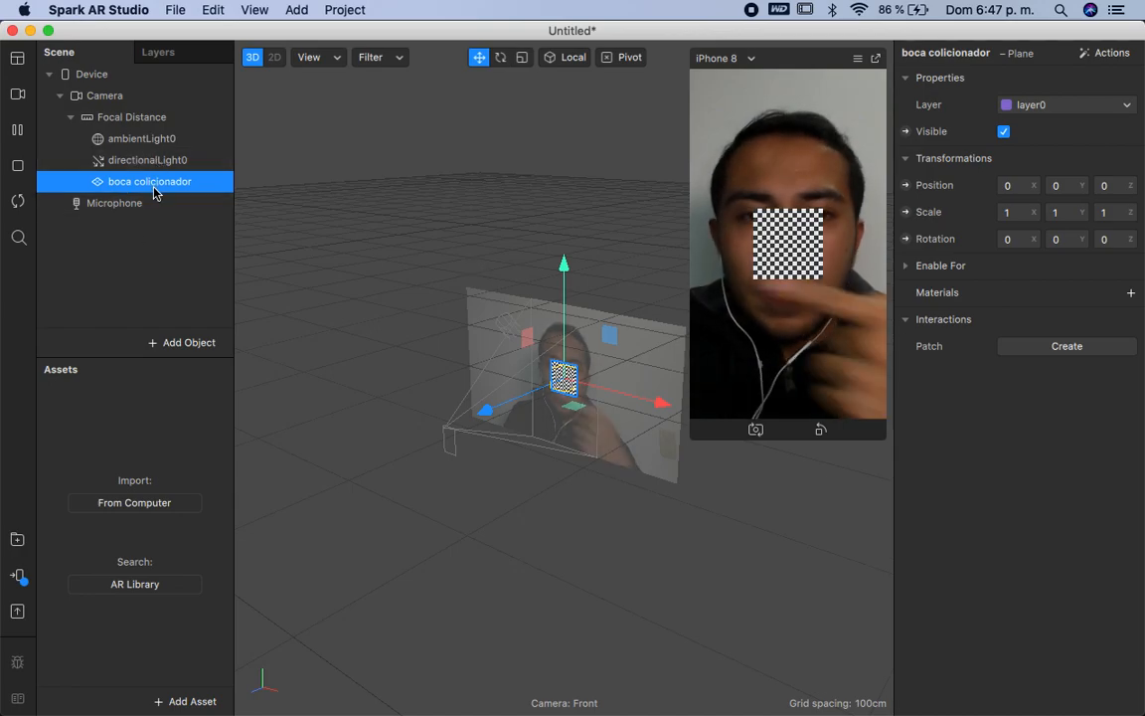
Step: Add a second plane under Focal Distance and name it "sumar puntos"
right_click(153, 117)
mouse_move(195, 130)
click(391, 232)
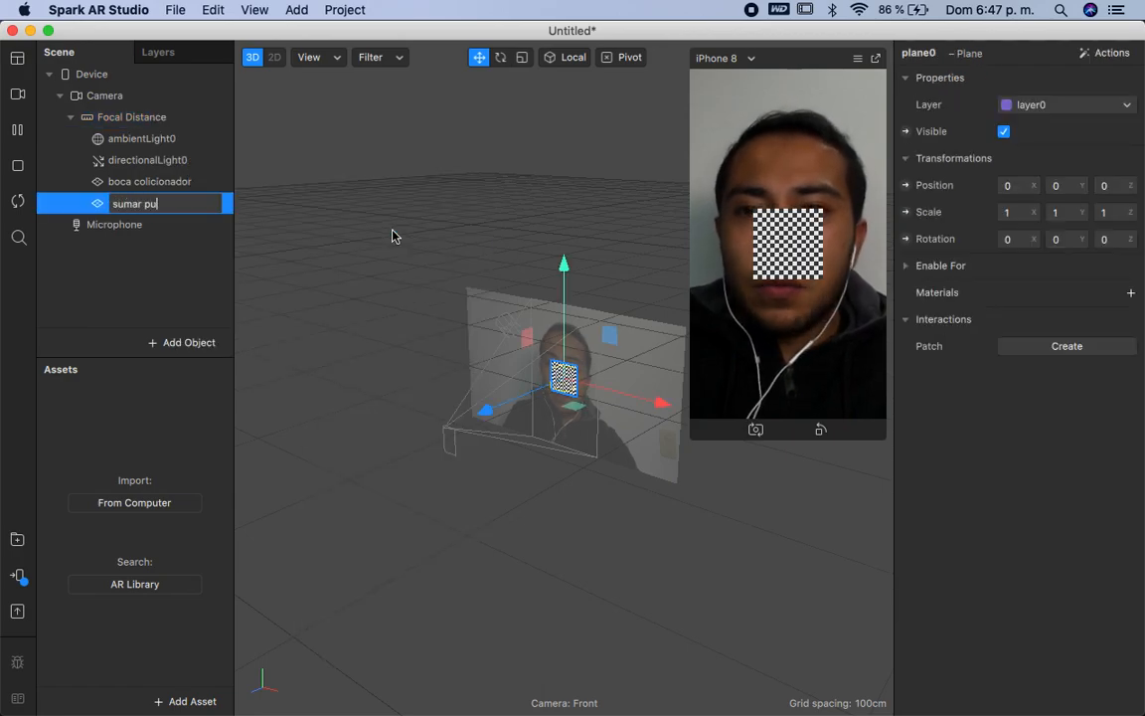
text(sumar puntos)
key(Return)
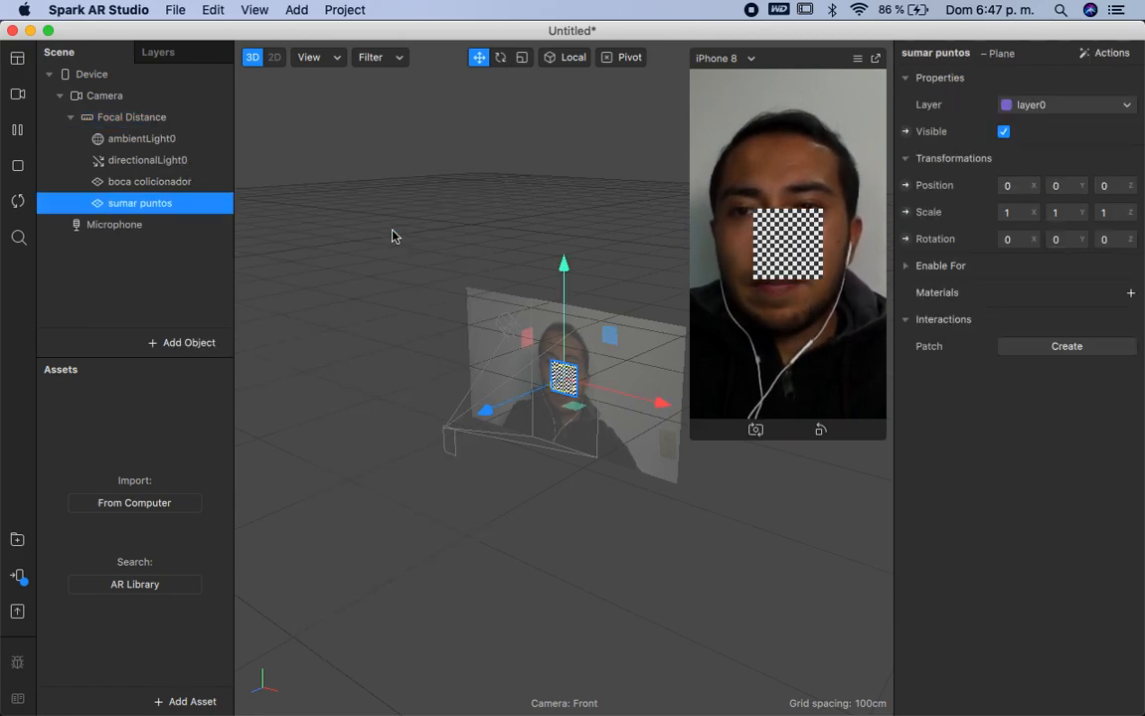
Step: Add a third plane under Focal Distance and name it "restar puntos"
right_click(184, 123)
mouse_move(251, 135)
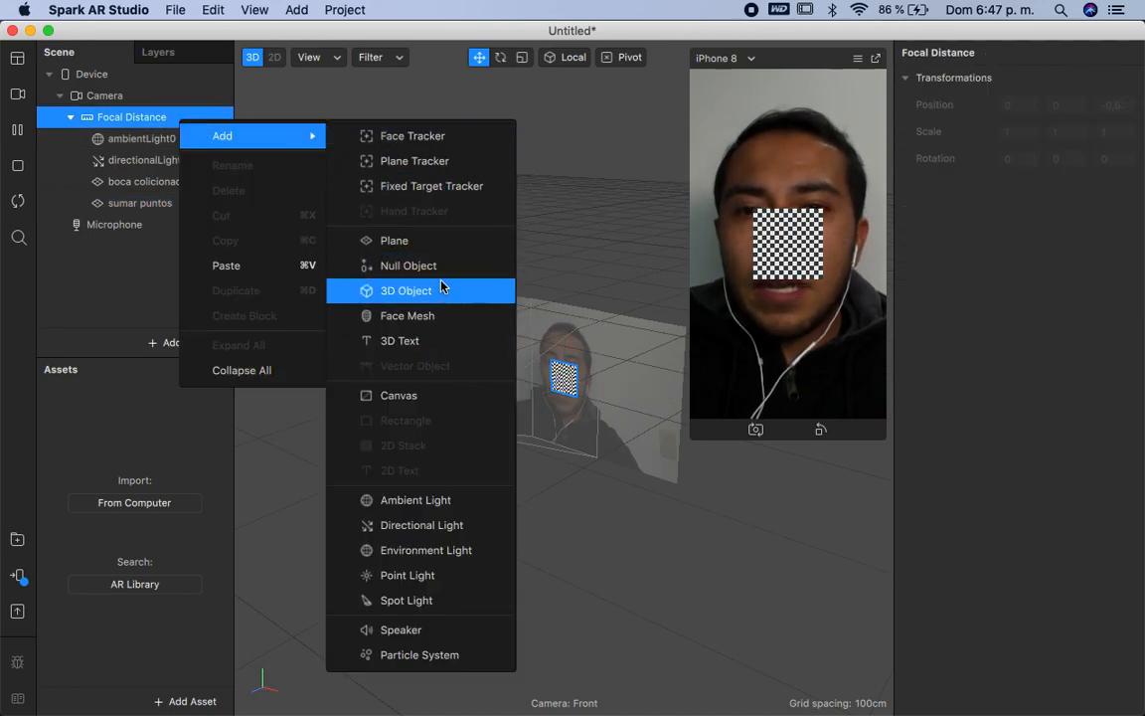
click(450, 248)
double_click(139, 224)
text(r)
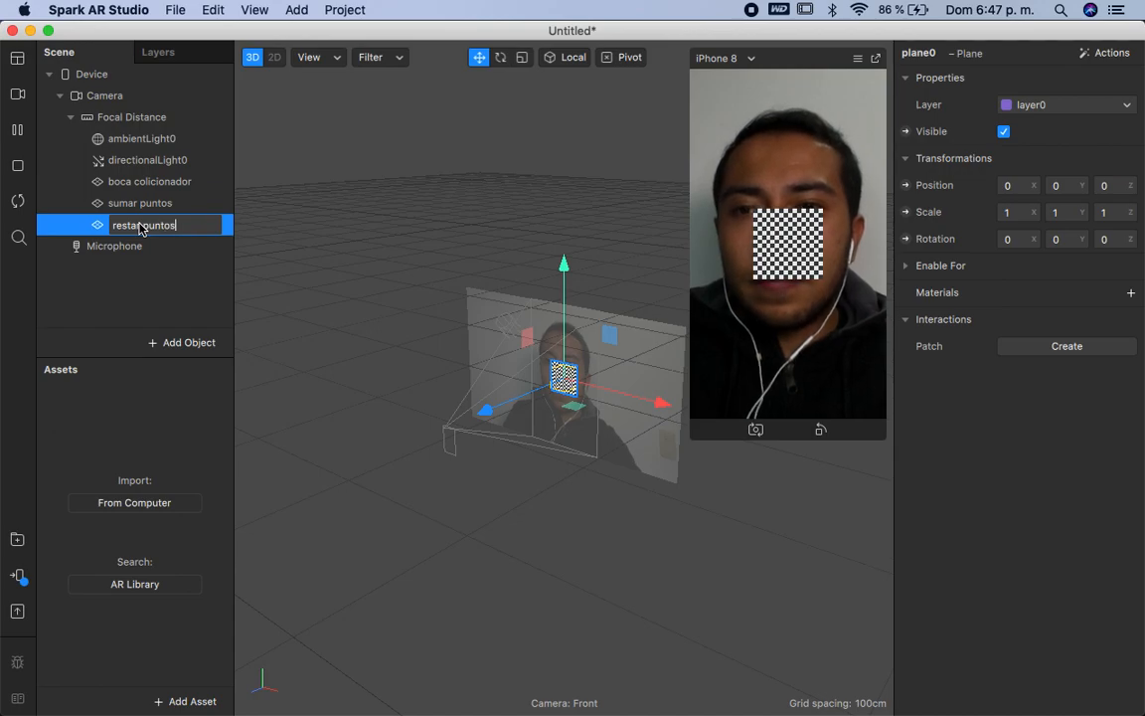
text(estar puntos)
key(Return)
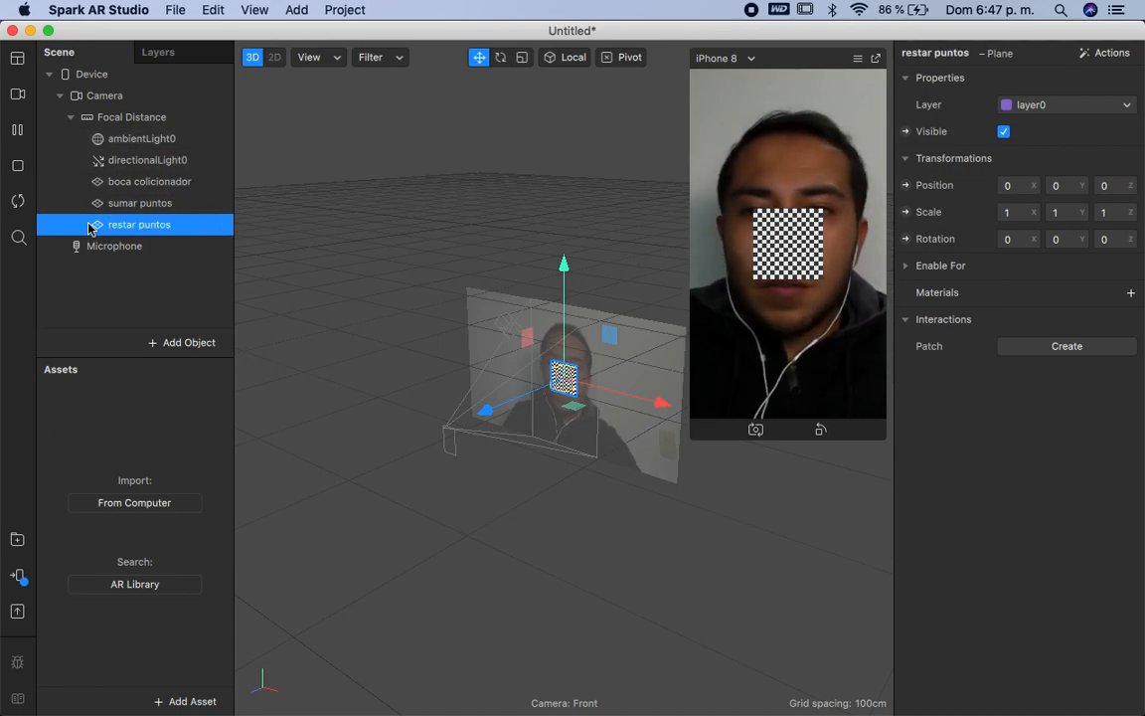
Step: Raise the "sumar puntos" plane to a Y position of about 0.14 and assign it a new material
click(162, 206)
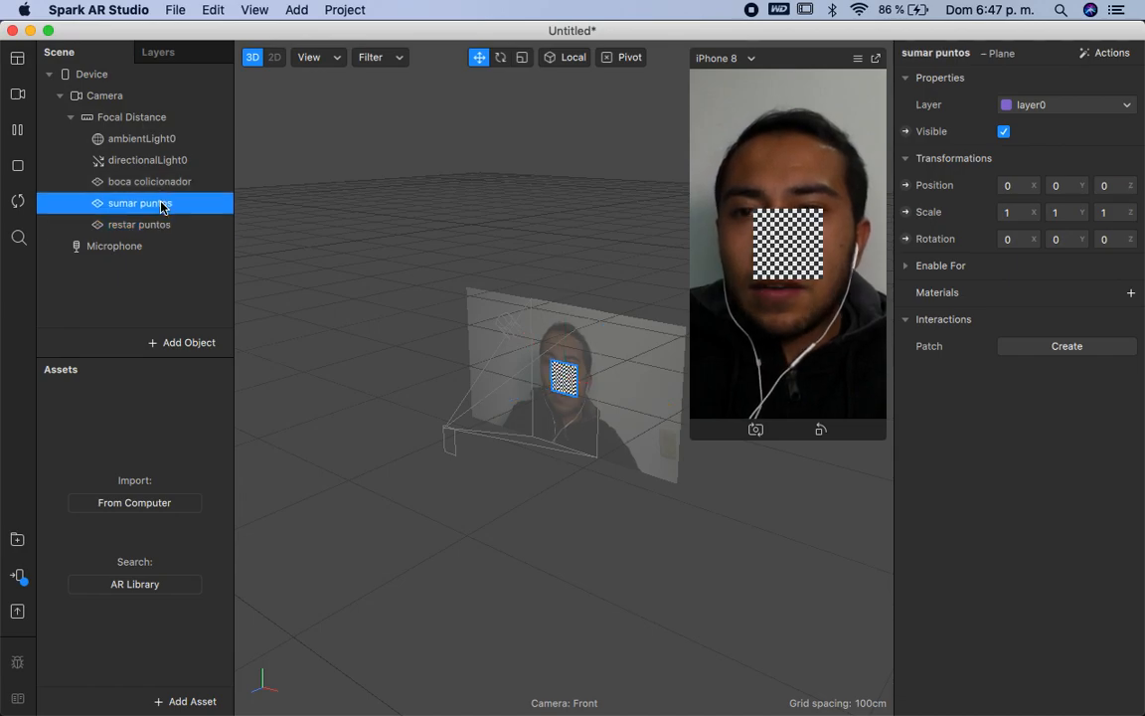
drag(568, 286, 571, 235)
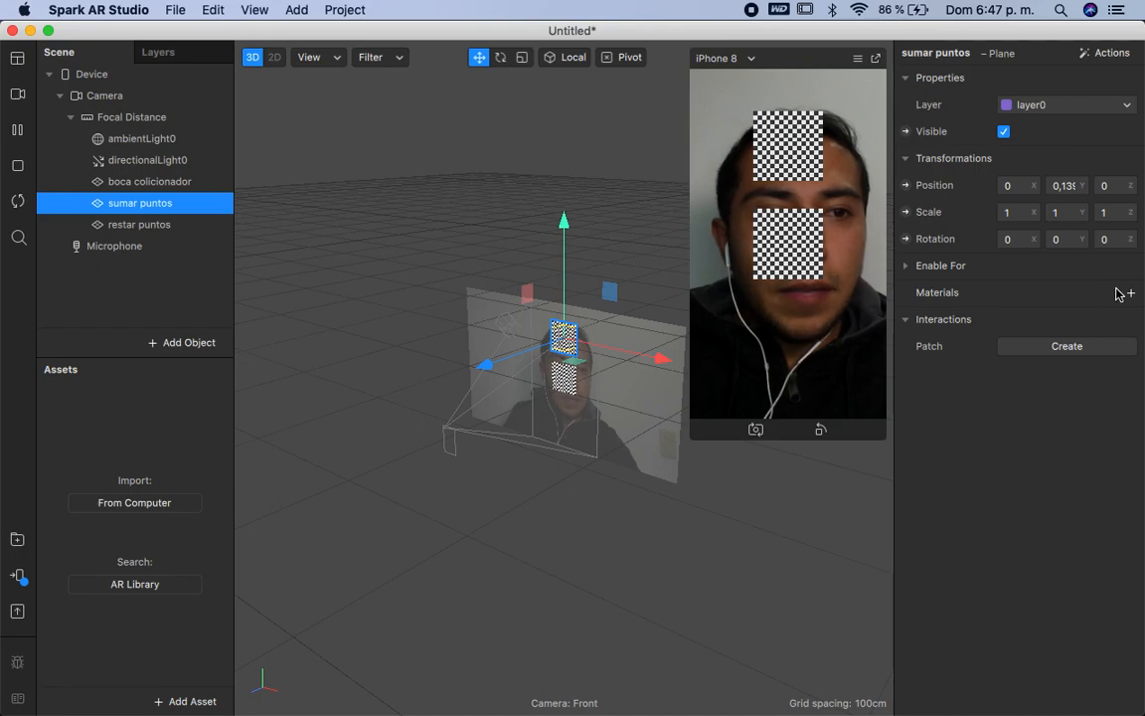
click(1133, 292)
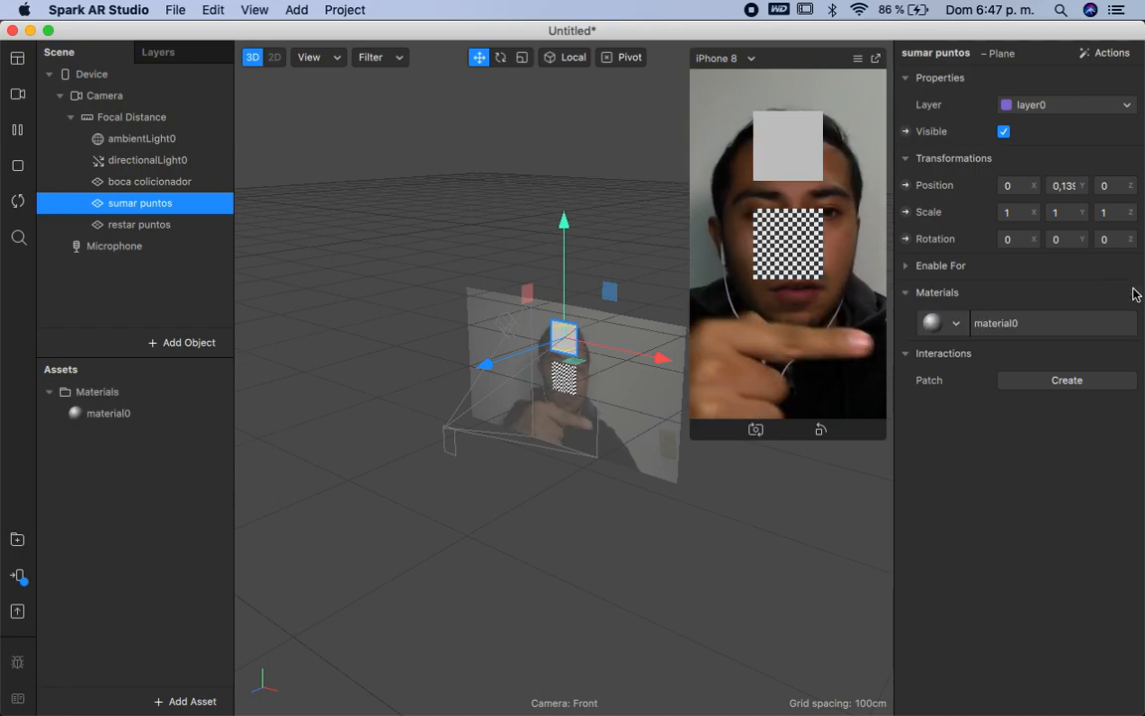
Step: Give the new material a Flat shader and the Green diffuse color, and rename it "sumar puntos"
click(156, 416)
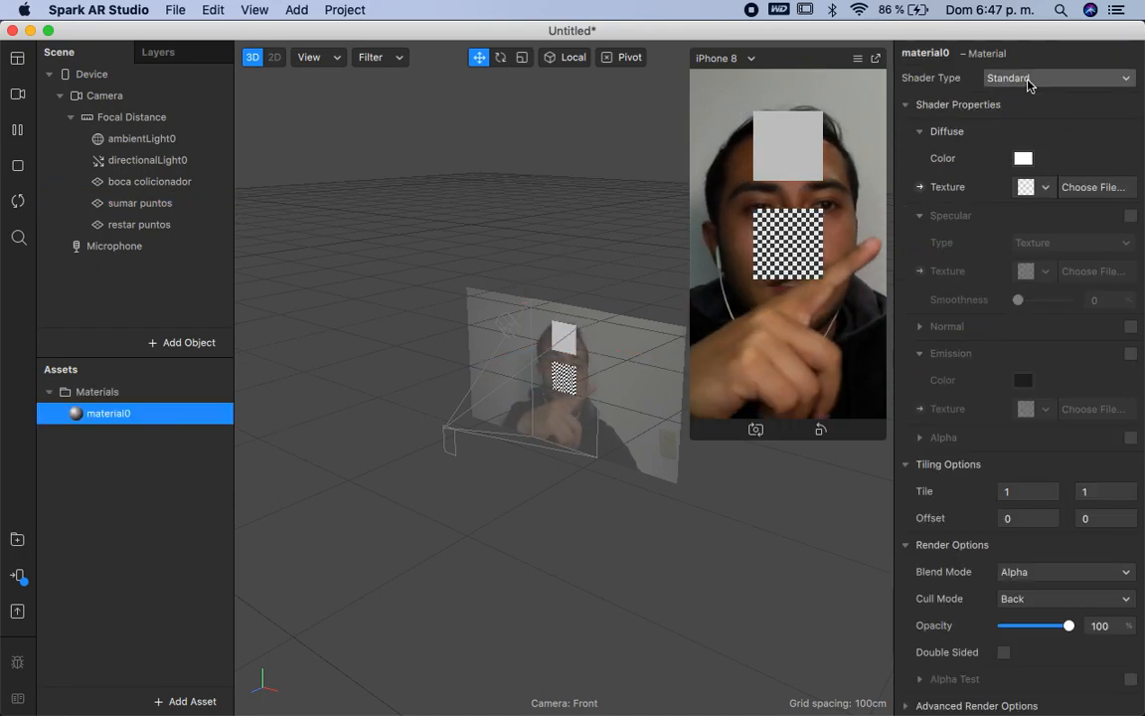
click(1029, 80)
click(1037, 88)
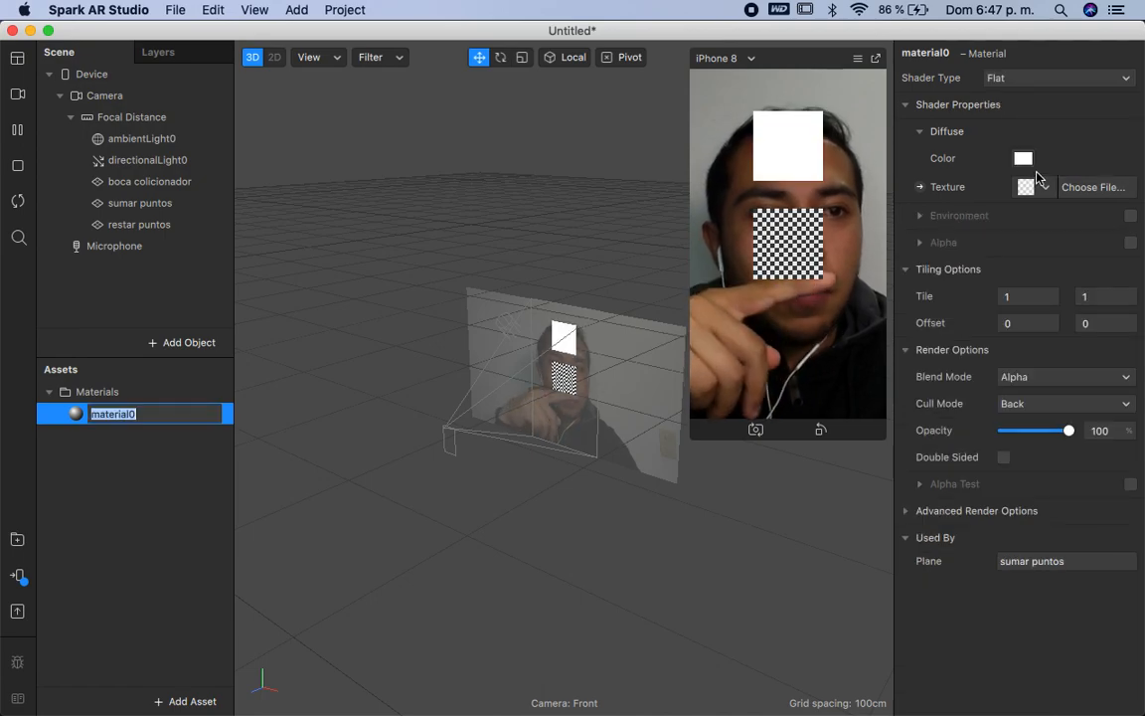
click(1023, 158)
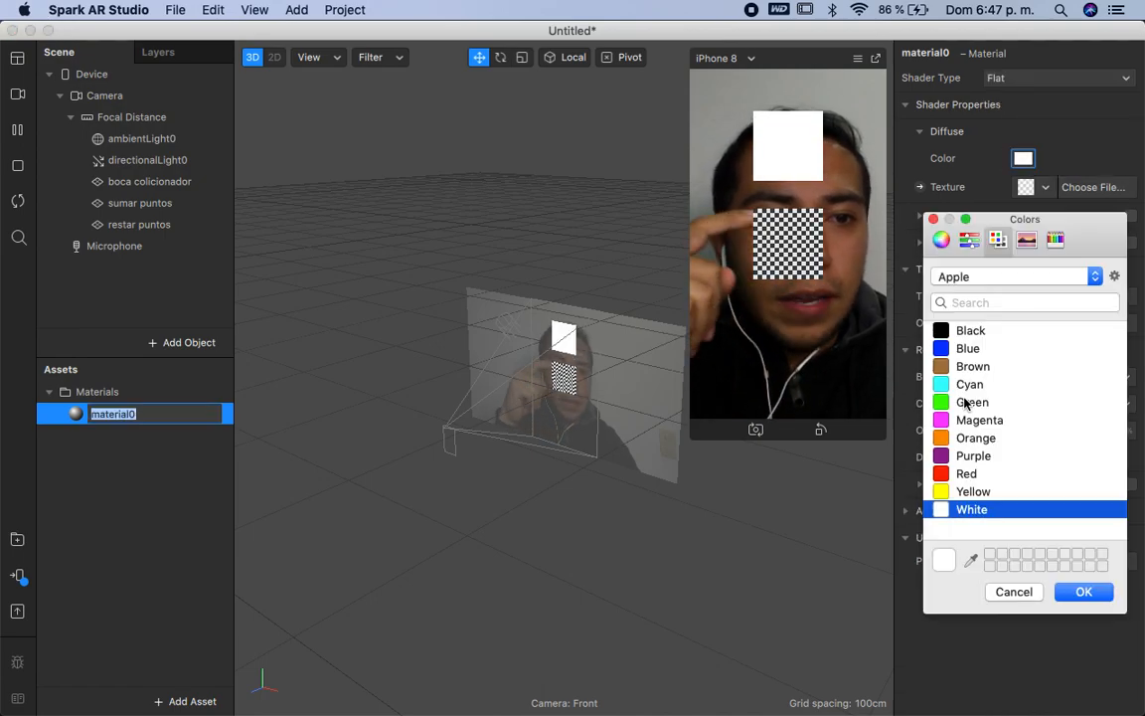
click(969, 402)
click(1083, 592)
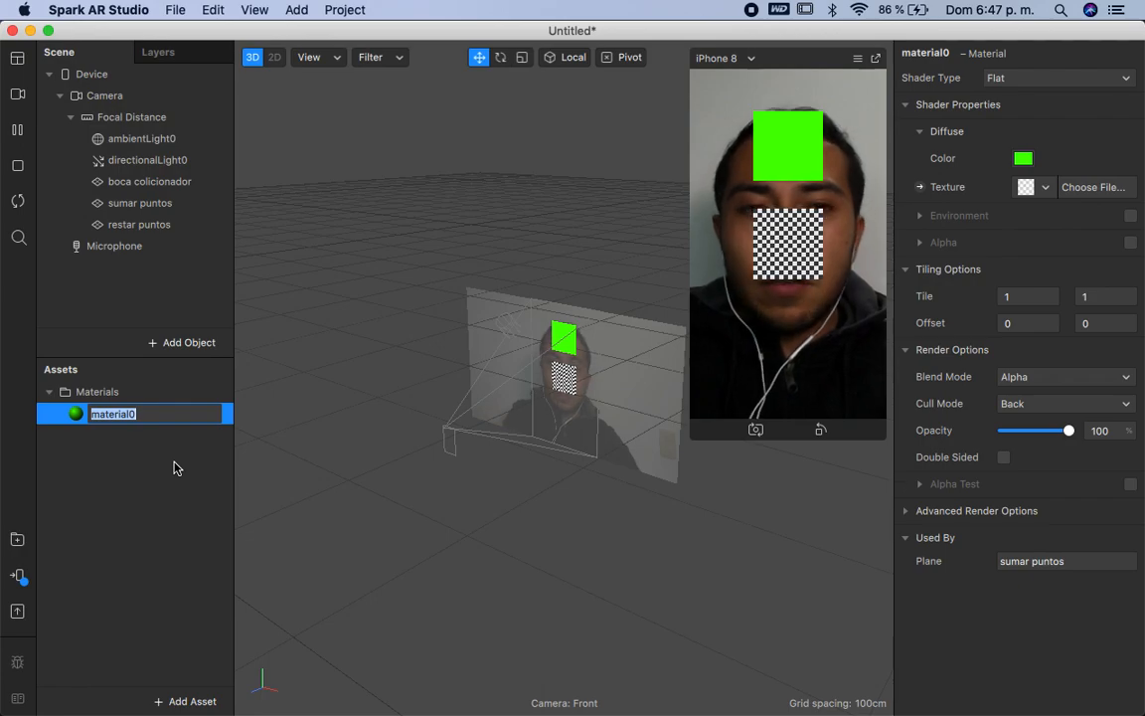
text(sumar puntos)
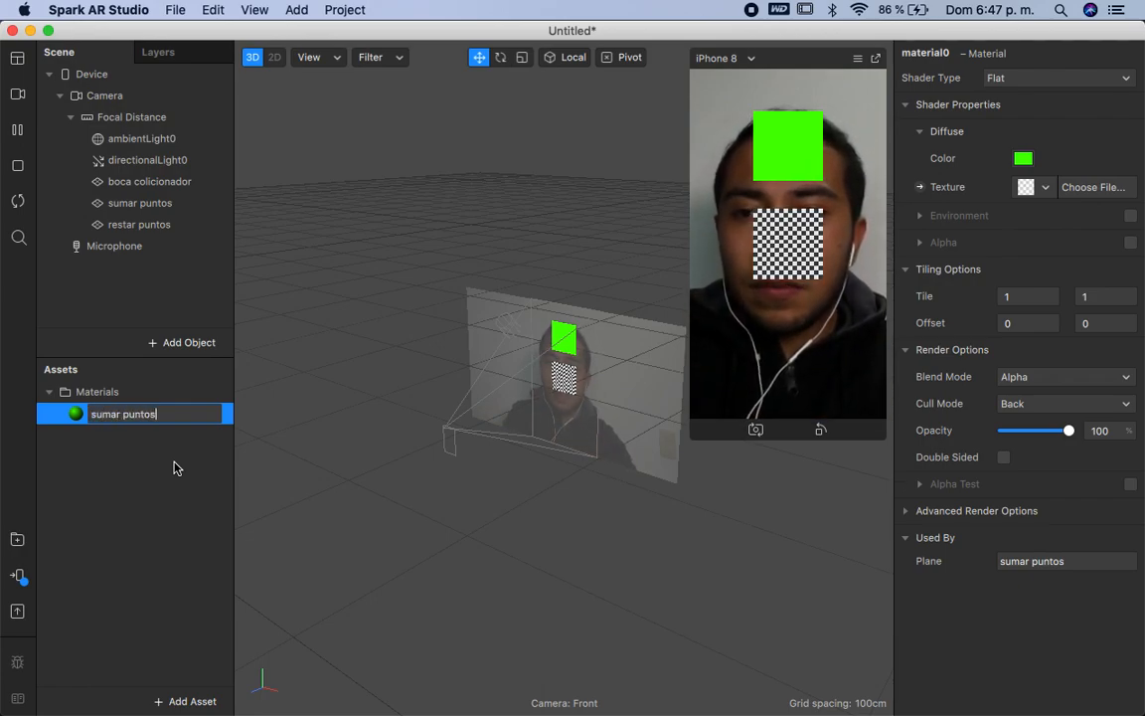
key(Return)
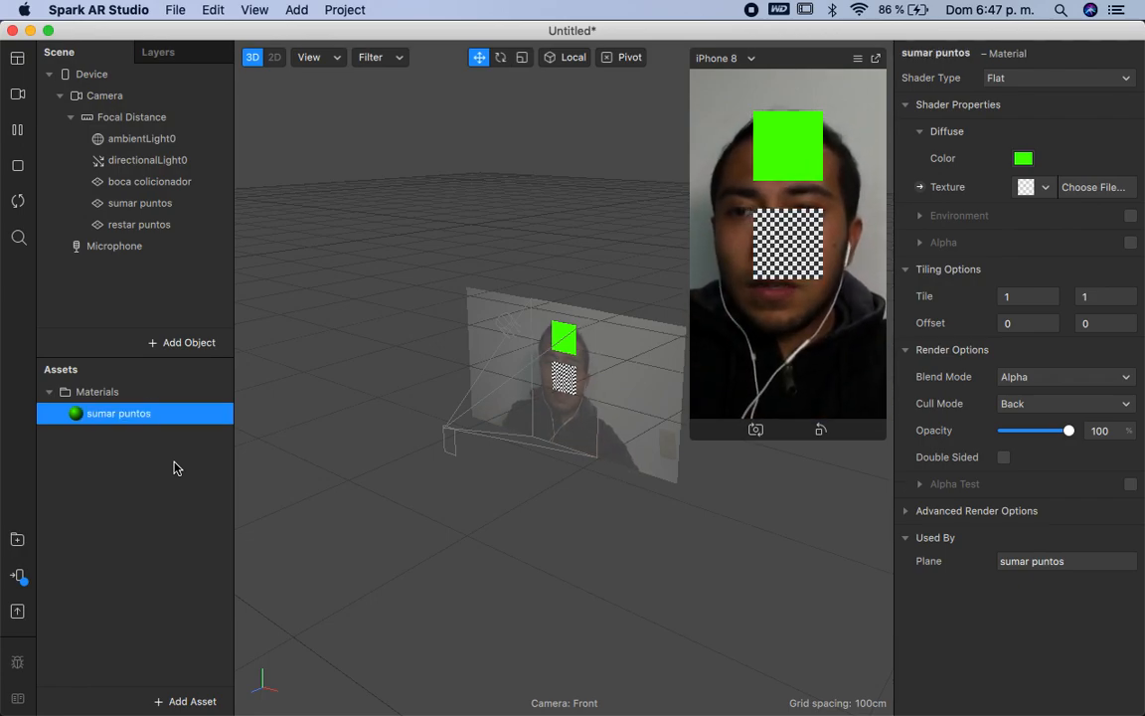
Step: Create a new material for the "restar puntos" plane and name it "restar puntos"
click(172, 220)
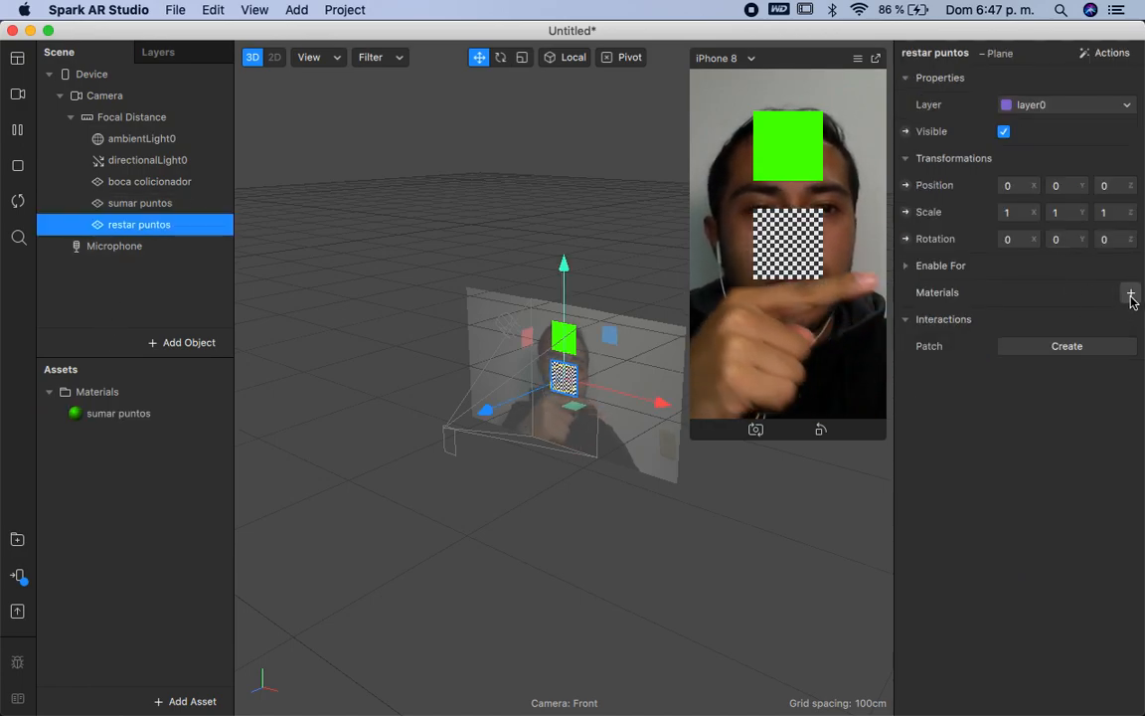
click(1131, 292)
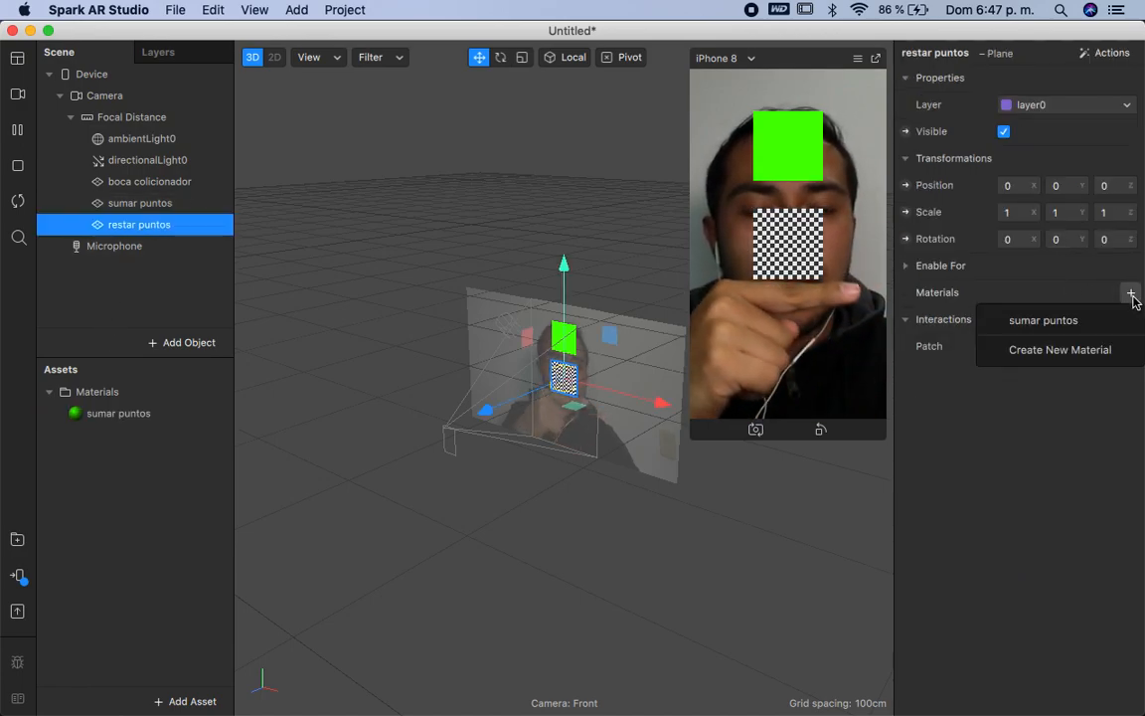
click(1009, 349)
double_click(127, 438)
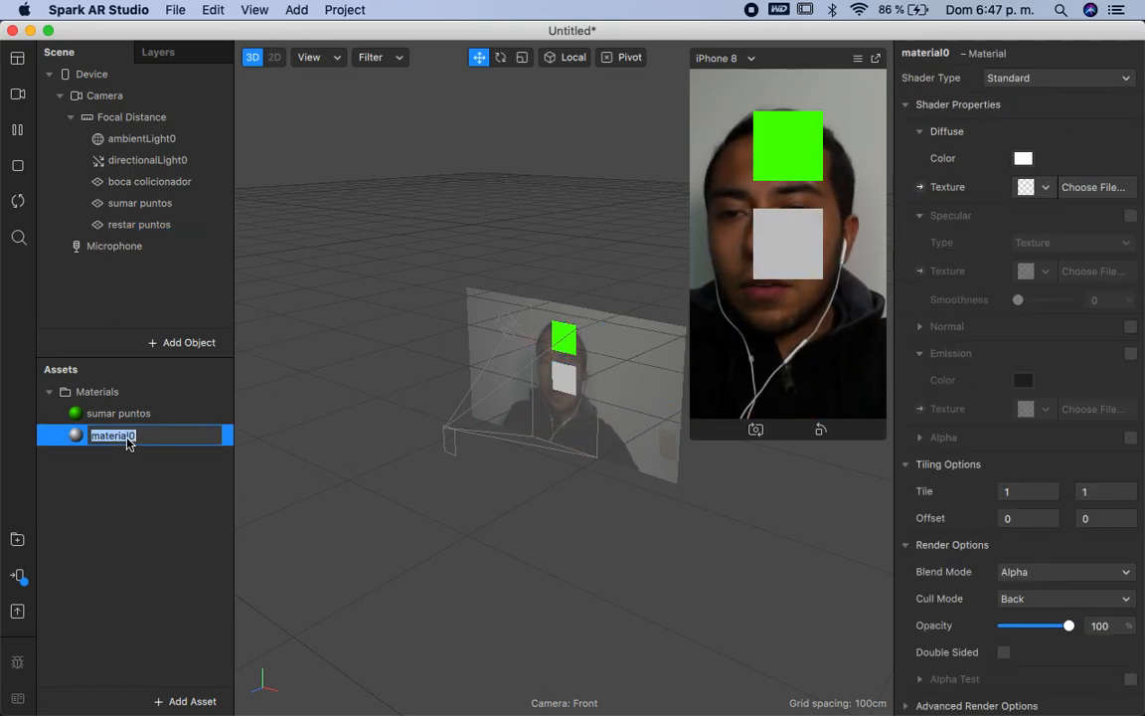
text(restar puntos)
key(Return)
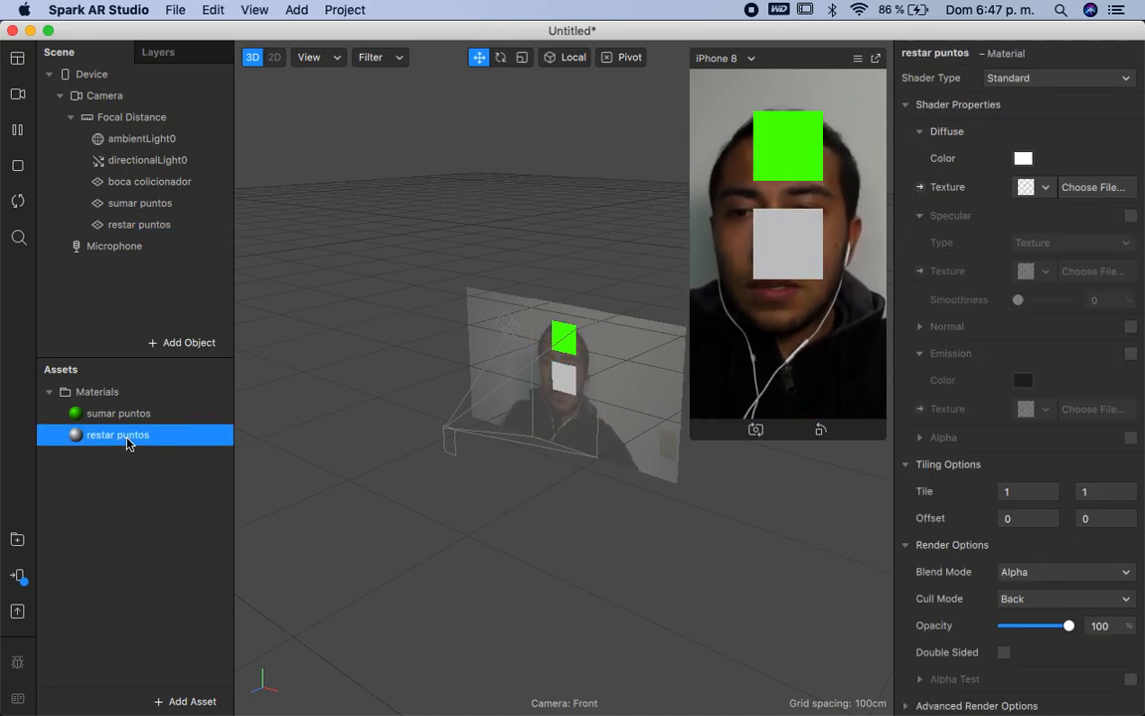
Step: Set the "restar puntos" material to the Flat shader with the Red diffuse color
click(1034, 78)
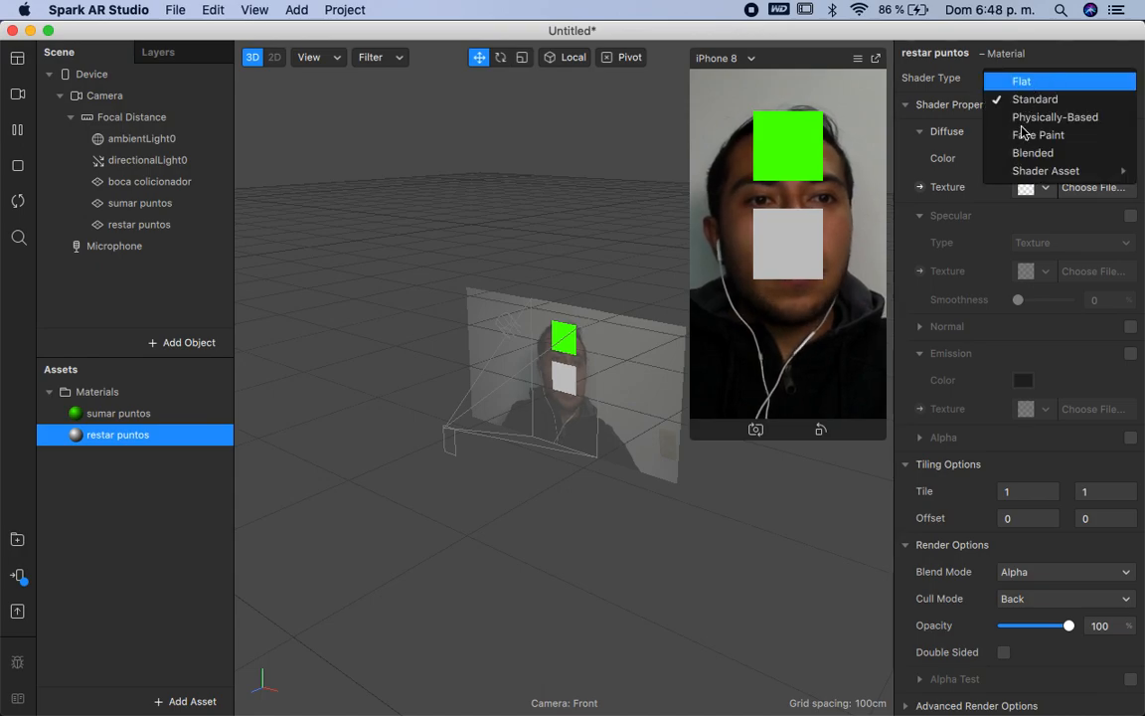
click(1024, 82)
click(1023, 158)
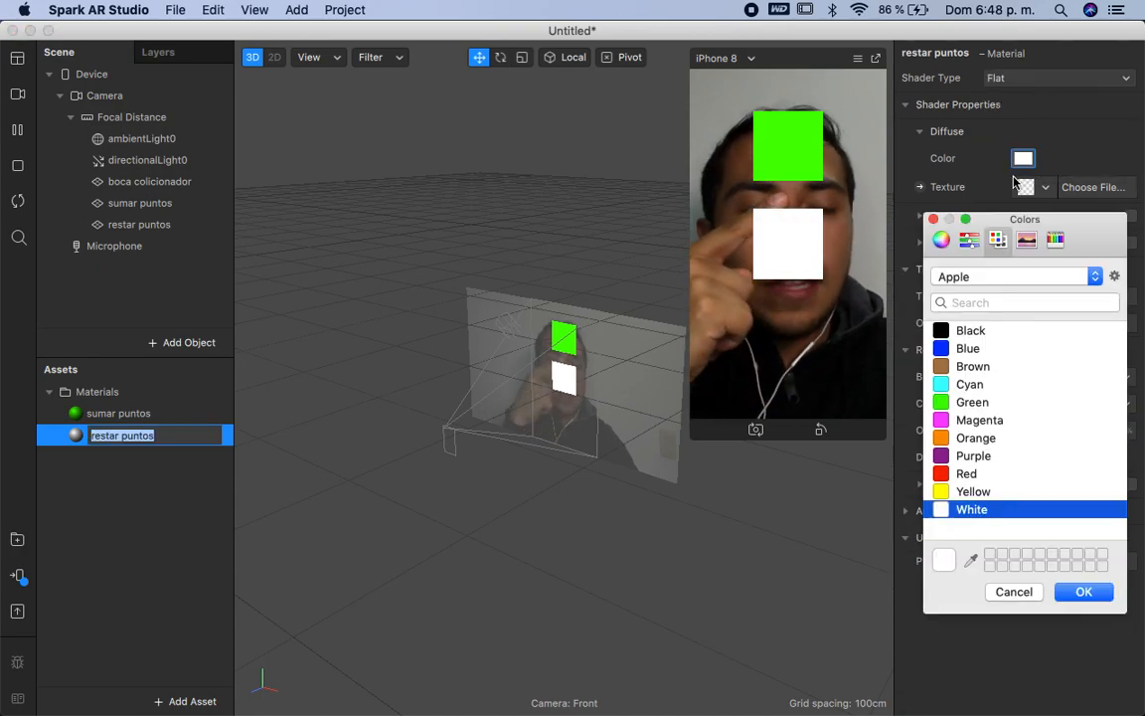
click(968, 474)
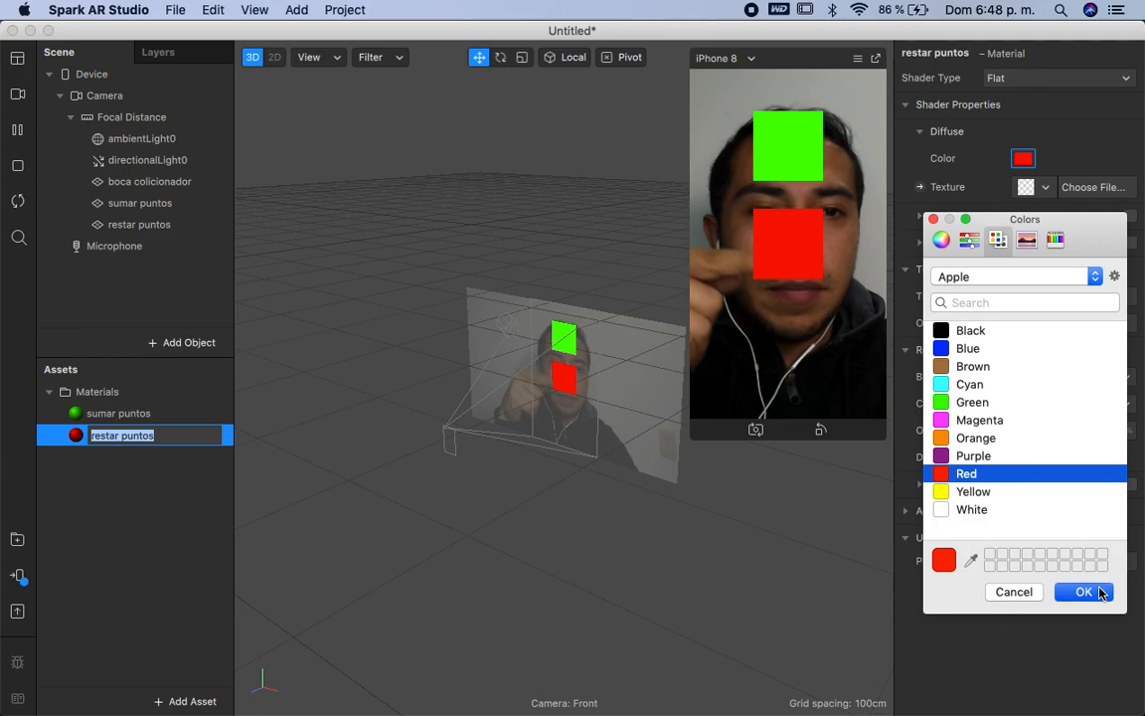
click(1094, 592)
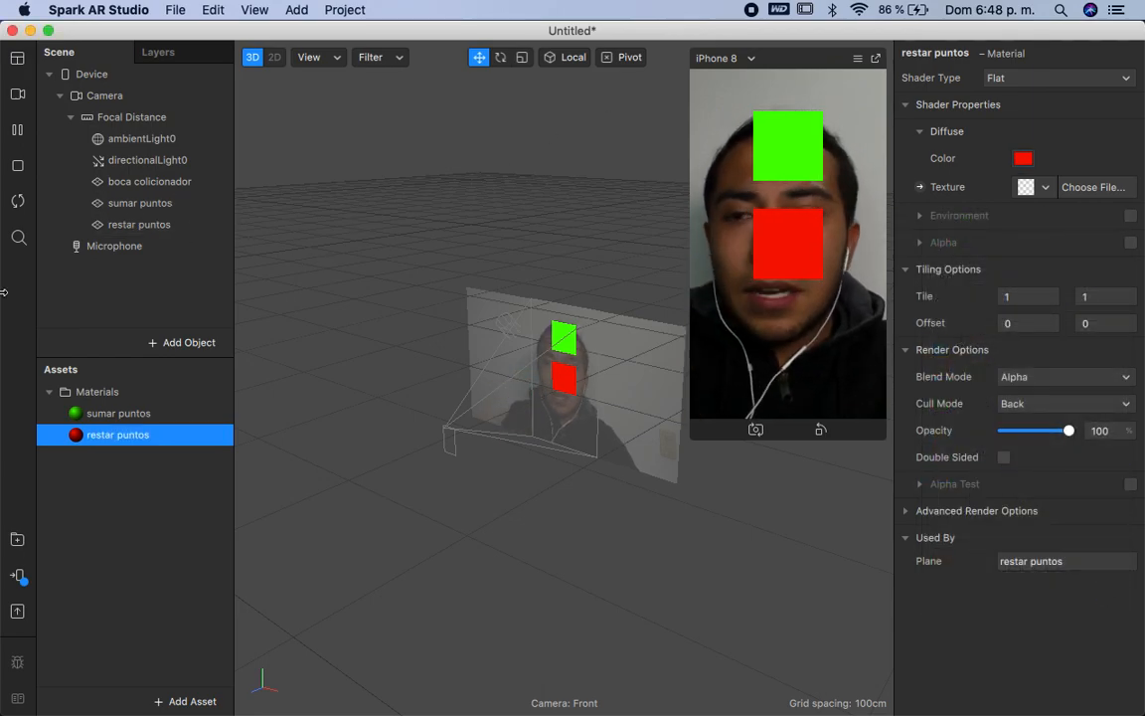
Step: Scale the "sumar puntos" and "restar puntos" planes together down to about 0.39 on all axes
shift+click(160, 205)
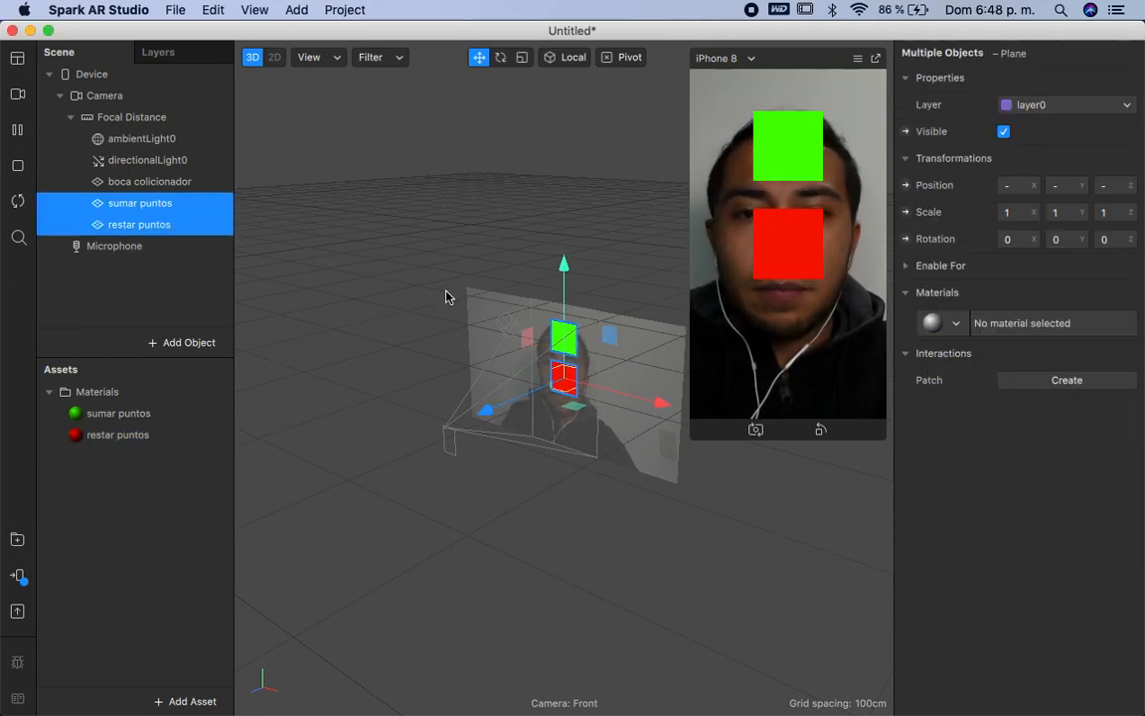
key(r)
drag(568, 383, 420, 394)
Step: Move the "restar puntos" plane above one eye, to about X -0.07 and Y 0.09
click(169, 182)
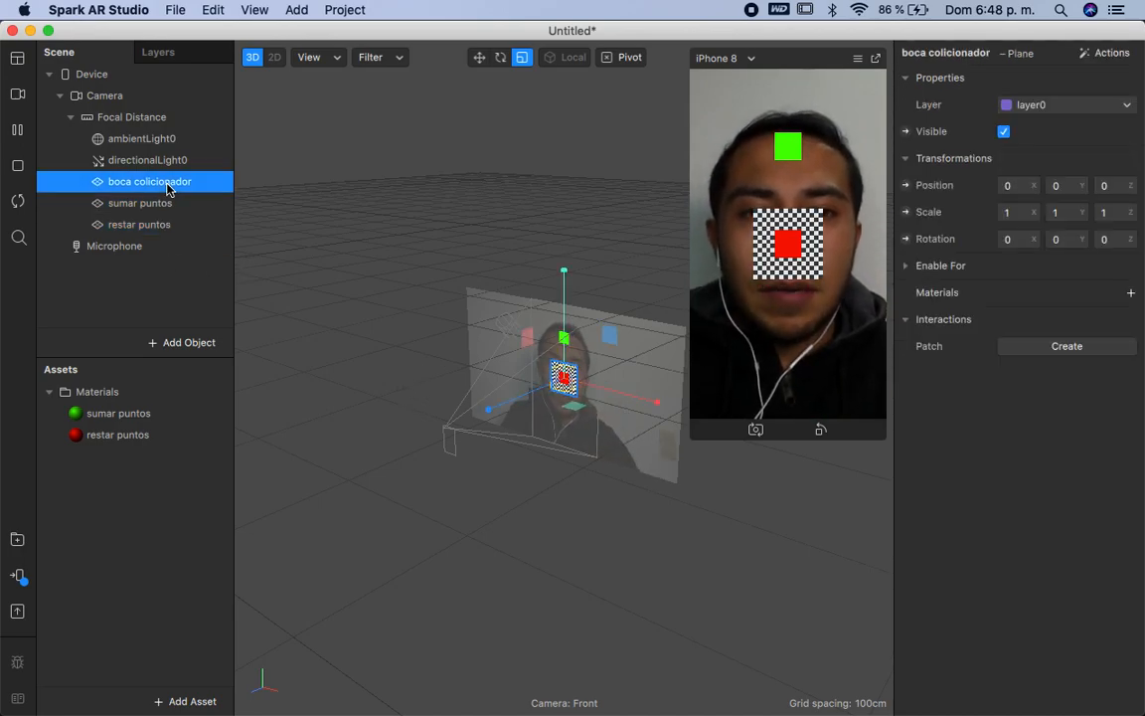
click(135, 415)
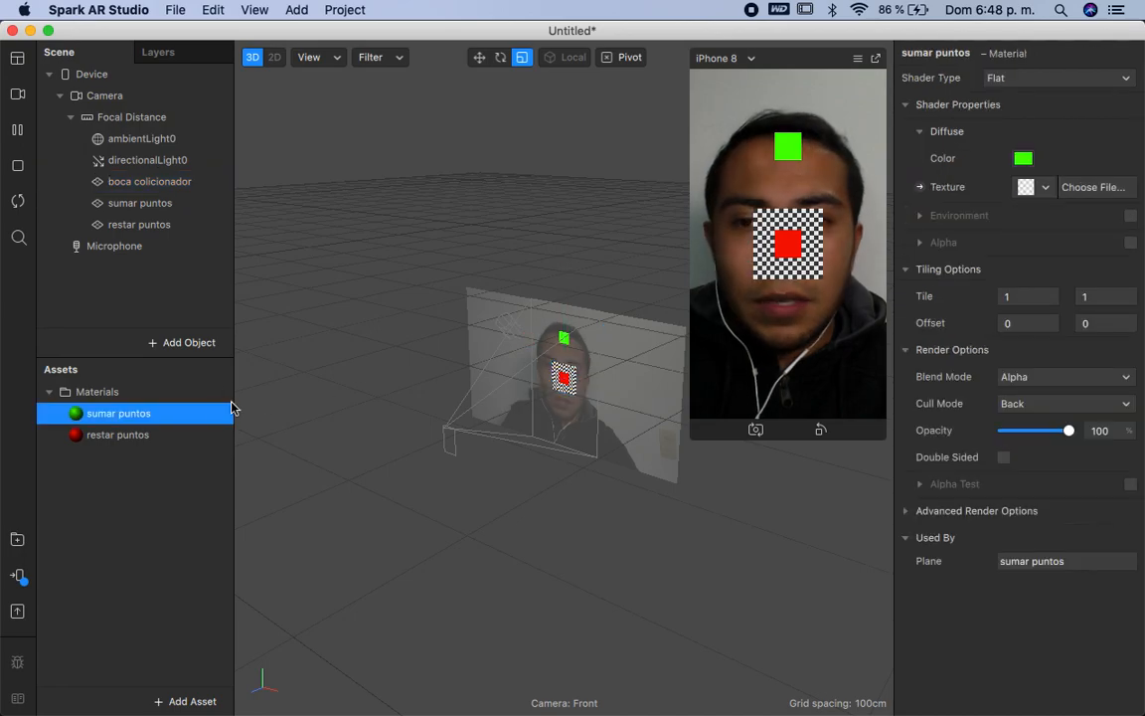
click(147, 225)
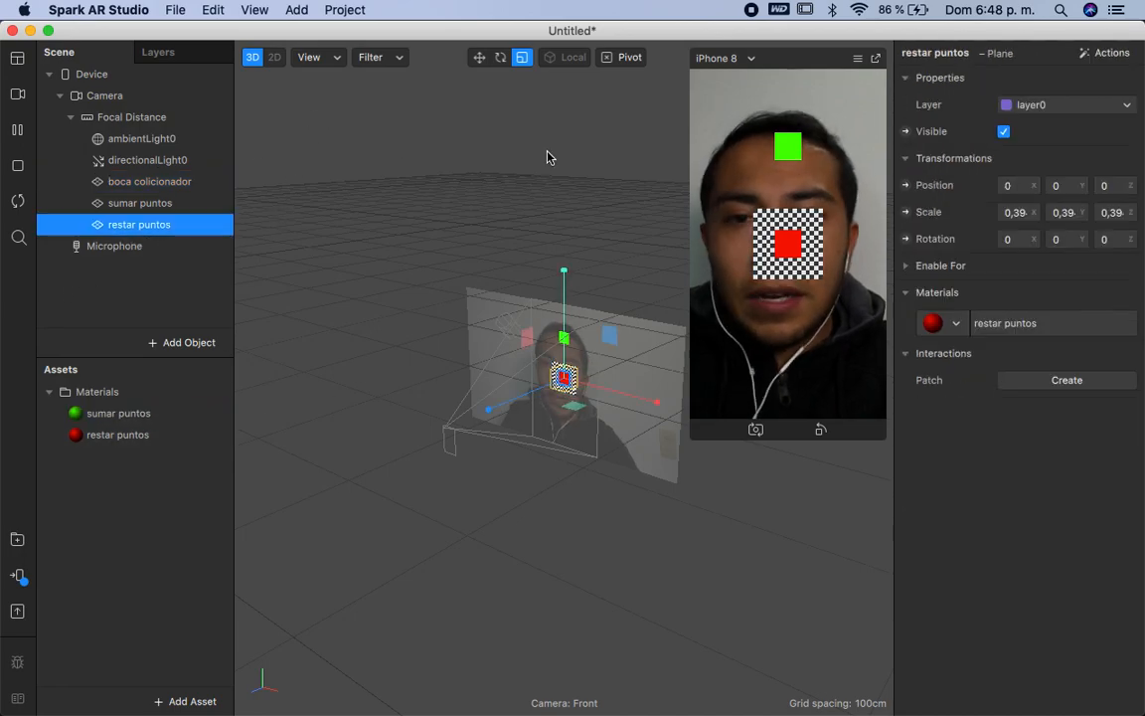
click(478, 56)
drag(565, 310, 557, 281)
mouse_move(609, 363)
mouse_down()
mouse_move(565, 348)
mouse_move(590, 366)
mouse_up()
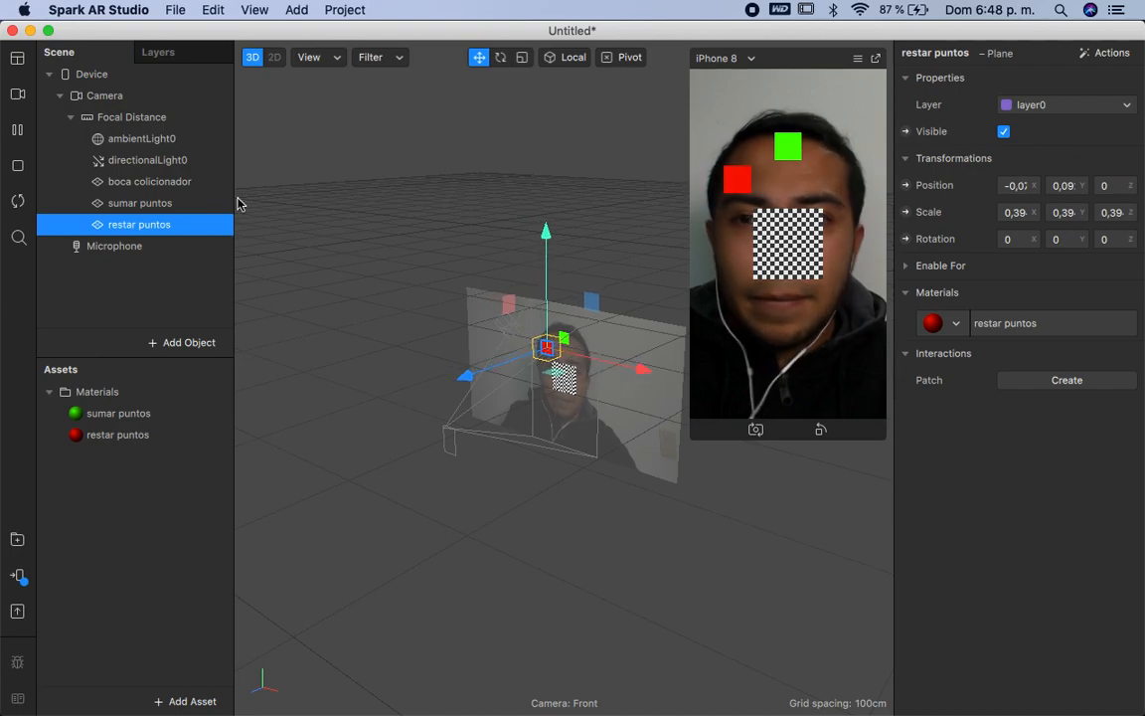
Step: Move the "sumar puntos" plane above the other eye, to about X 0.06 and Y 0.09, level with the red plane
drag(625, 351, 653, 356)
drag(593, 285, 615, 327)
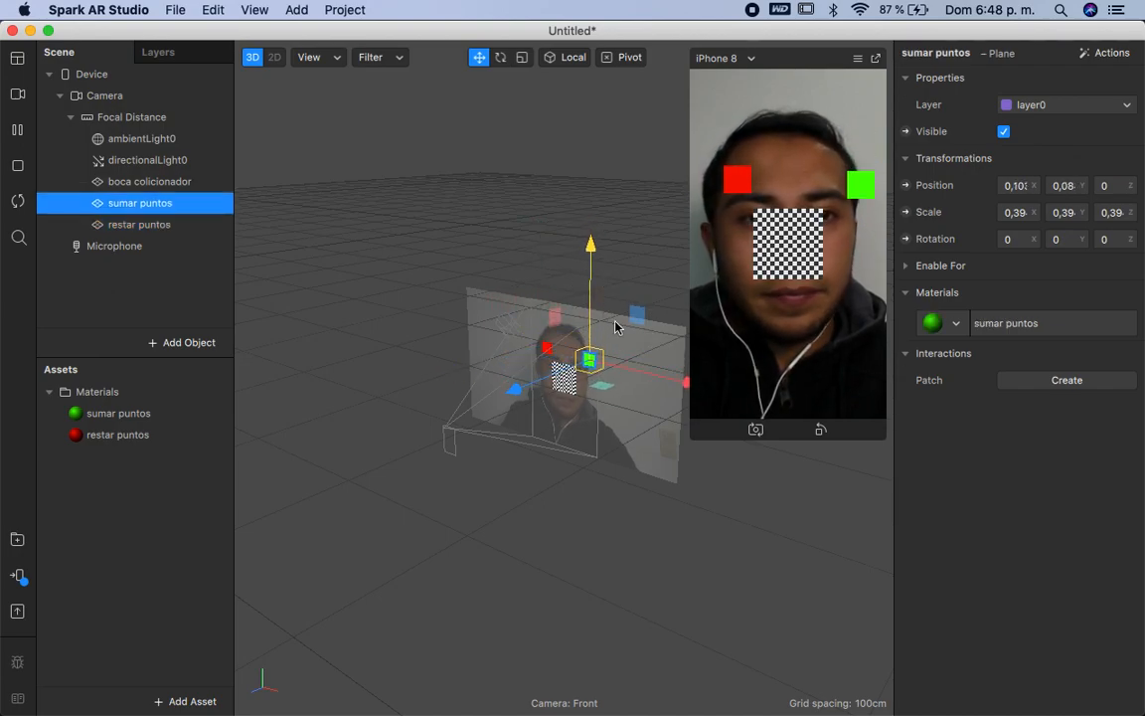
drag(639, 385, 629, 371)
drag(590, 332, 583, 320)
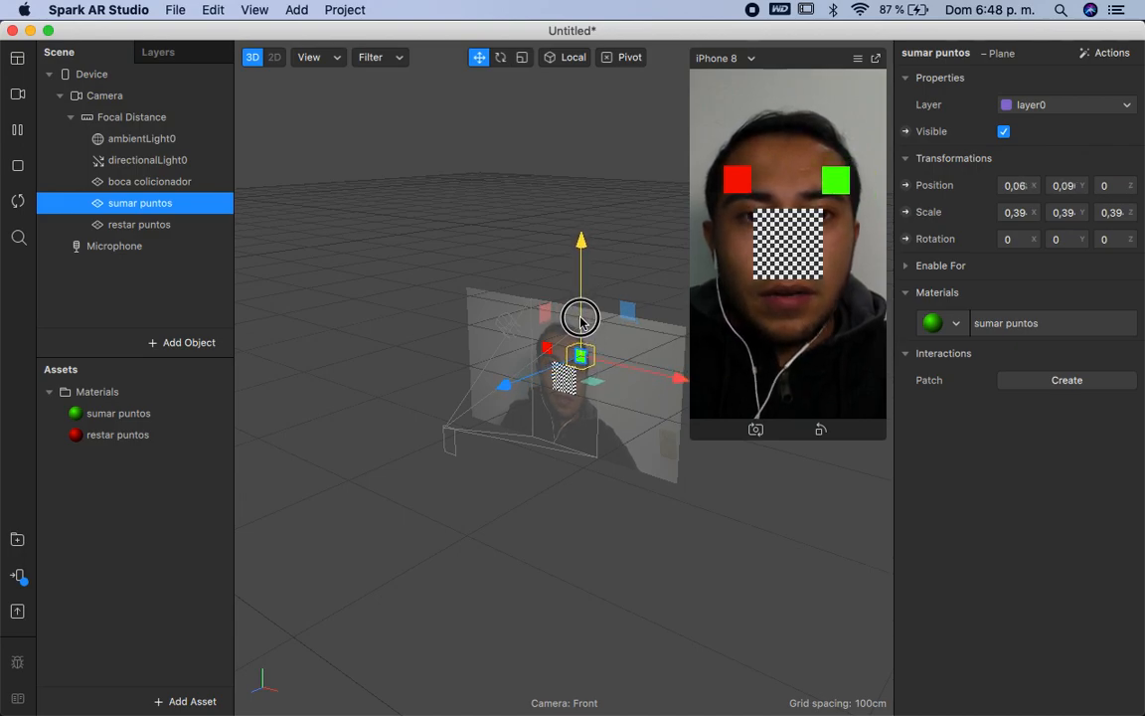
Step: Add a face tracker under Focal Distance
right_click(151, 117)
mouse_move(199, 129)
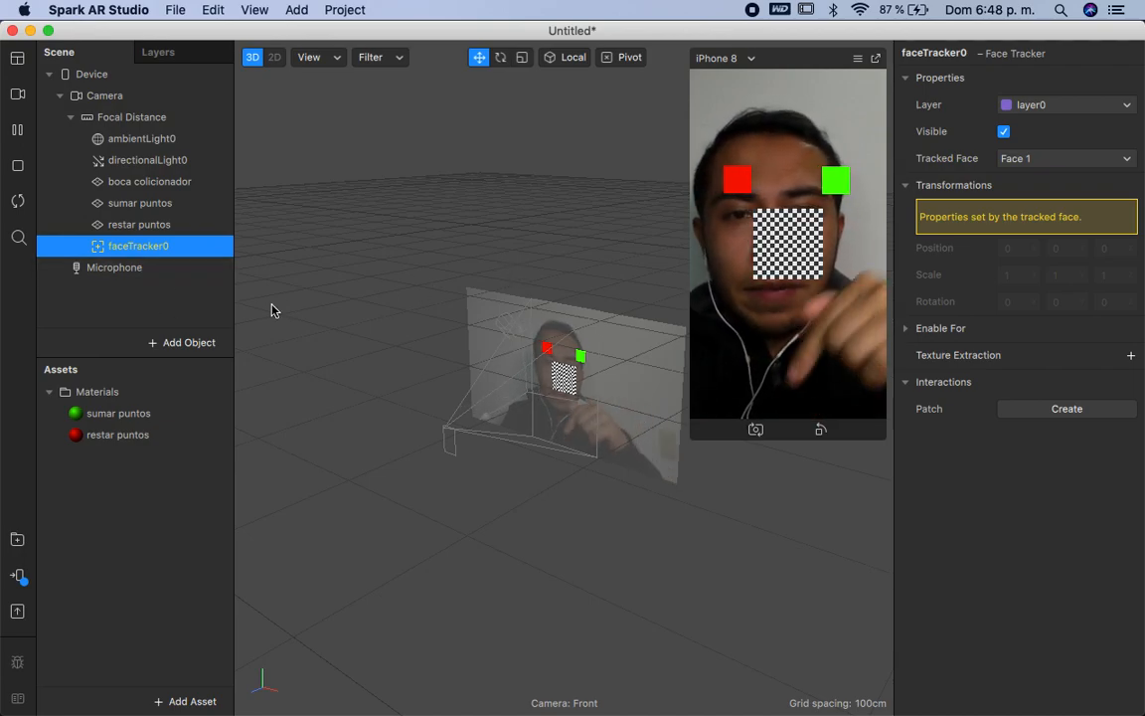
Step: Show the Patch Editor and add the faceTracker0 patches to it, arranged in the empty graph
click(18, 61)
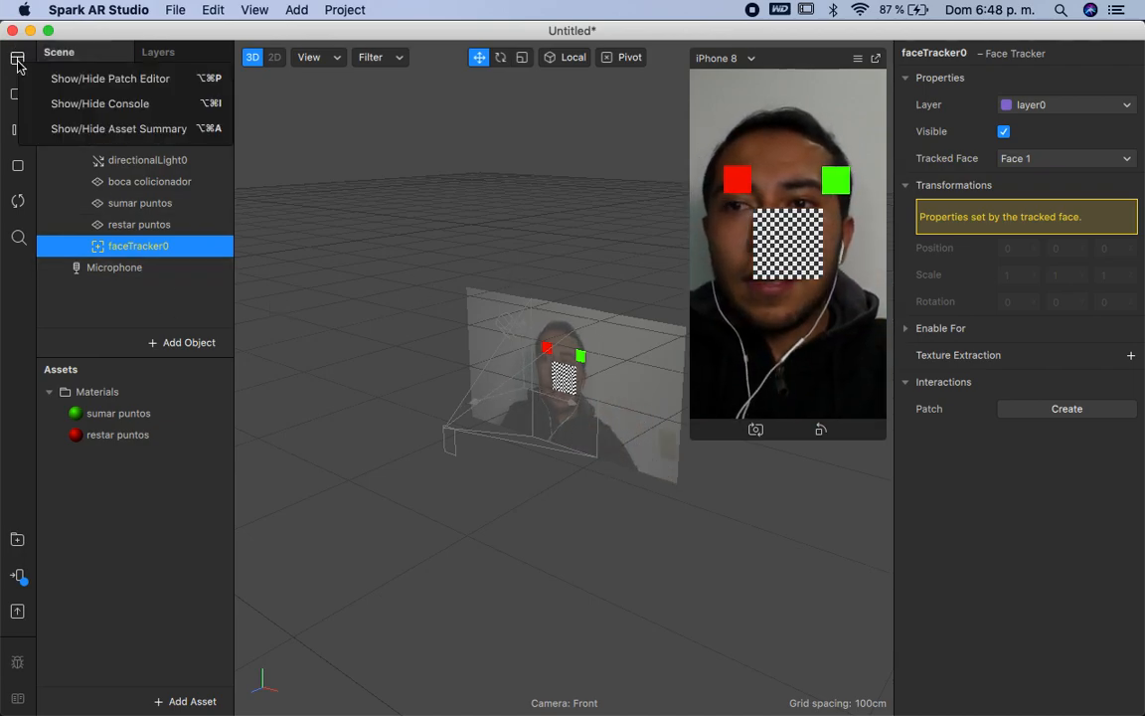
click(71, 79)
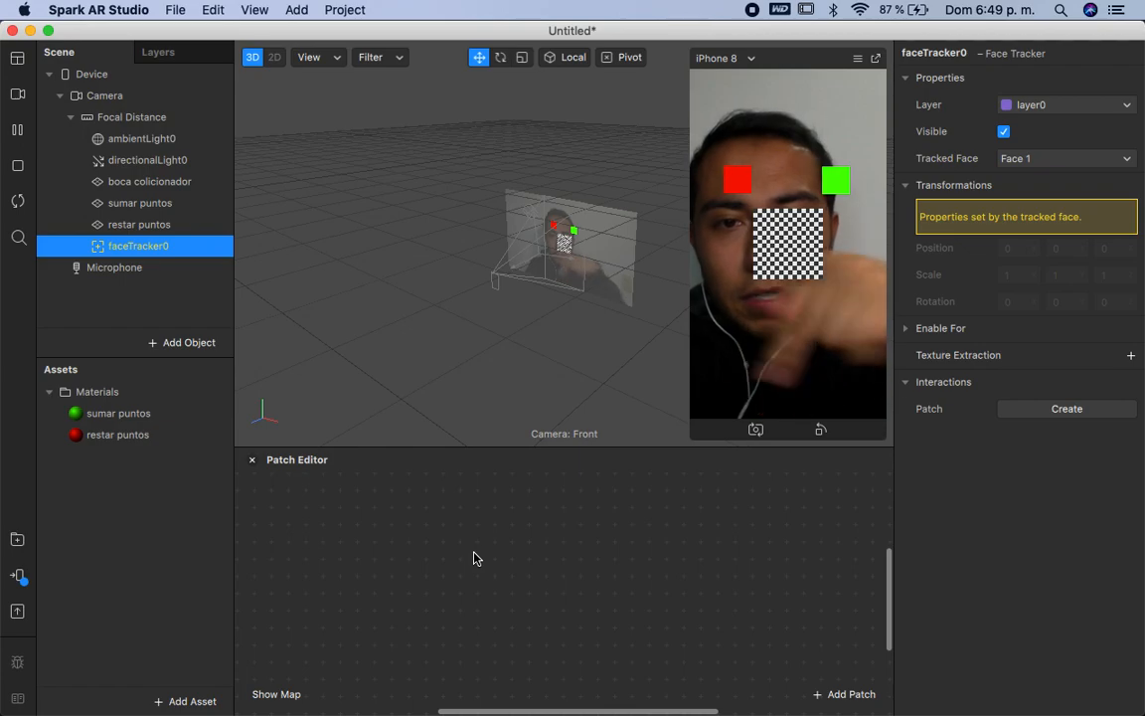
click(151, 265)
click(154, 248)
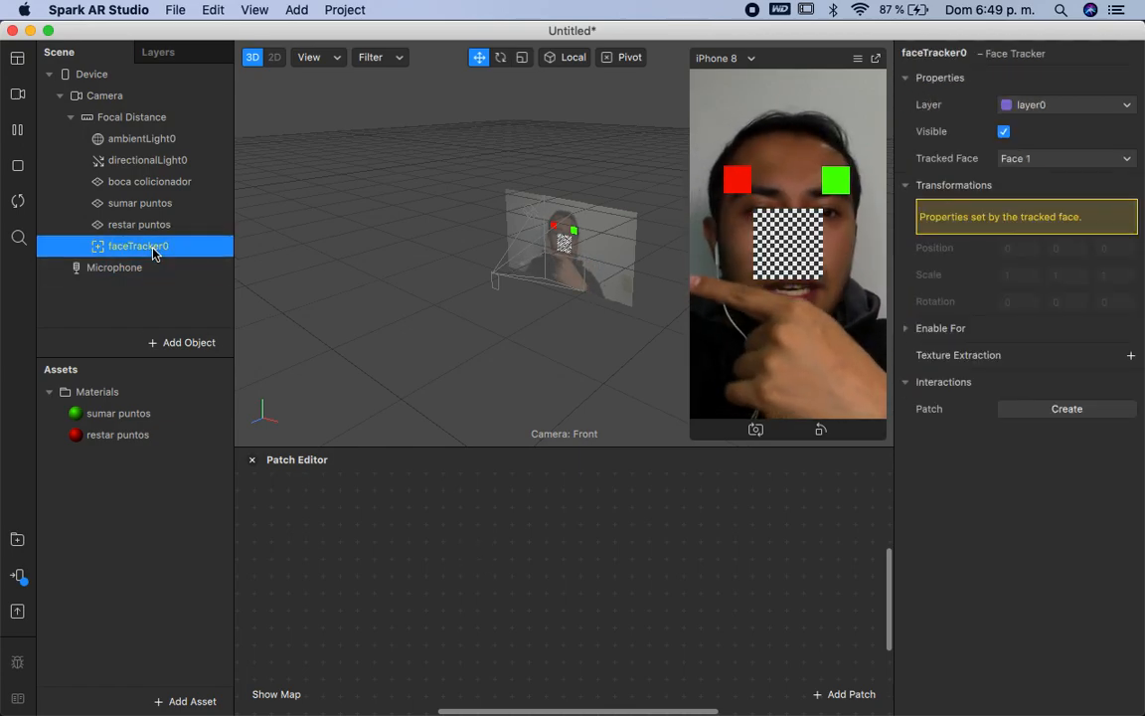
drag(153, 247, 345, 537)
drag(694, 634, 288, 500)
drag(651, 521, 469, 534)
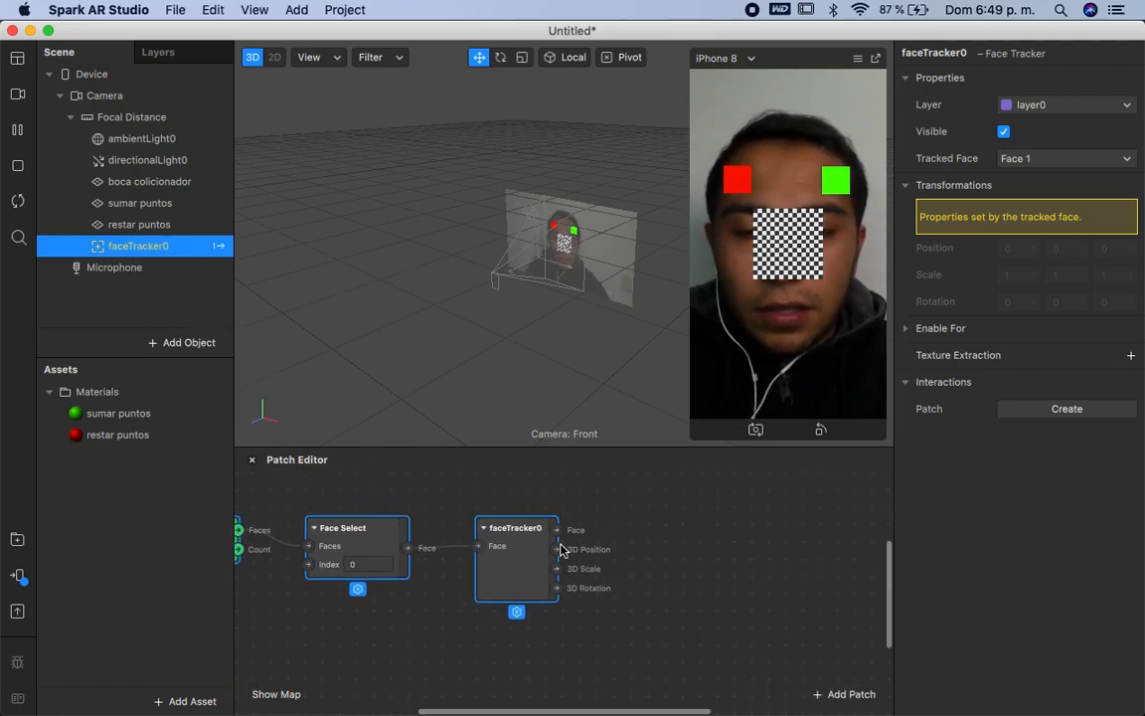
Step: Add a Vector 3 Unpack patch and place it just after the faceTracker0 patch
click(680, 548)
scroll(679, 549, right, 2)
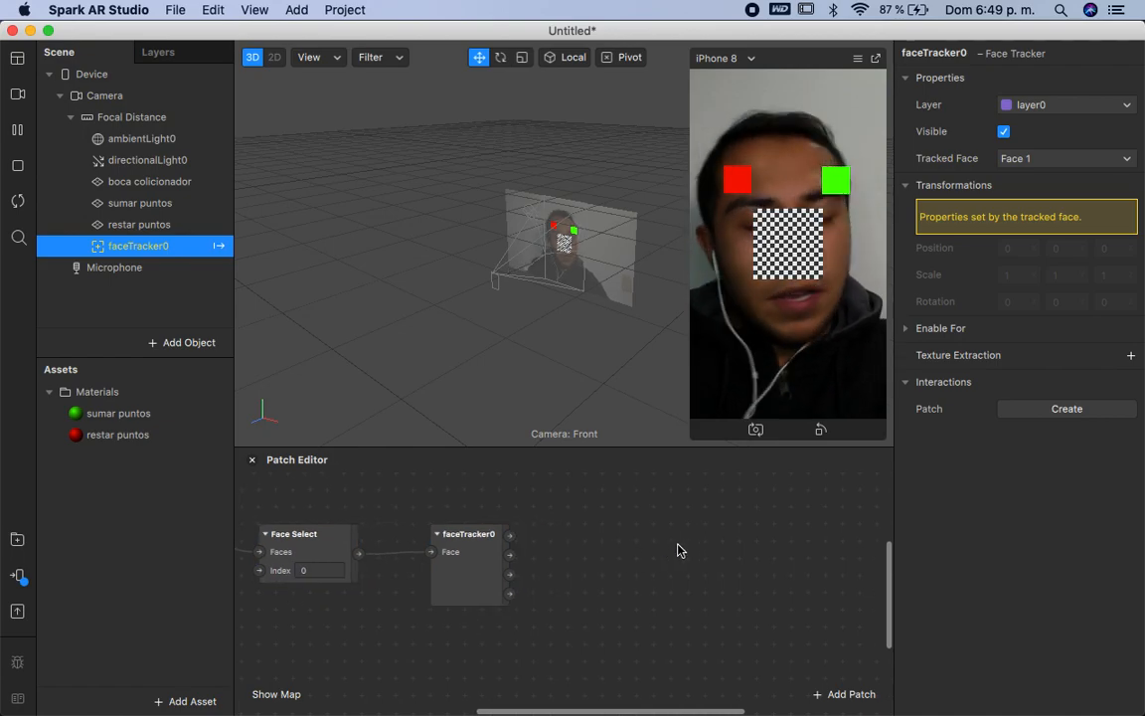
scroll(680, 549, right, 1)
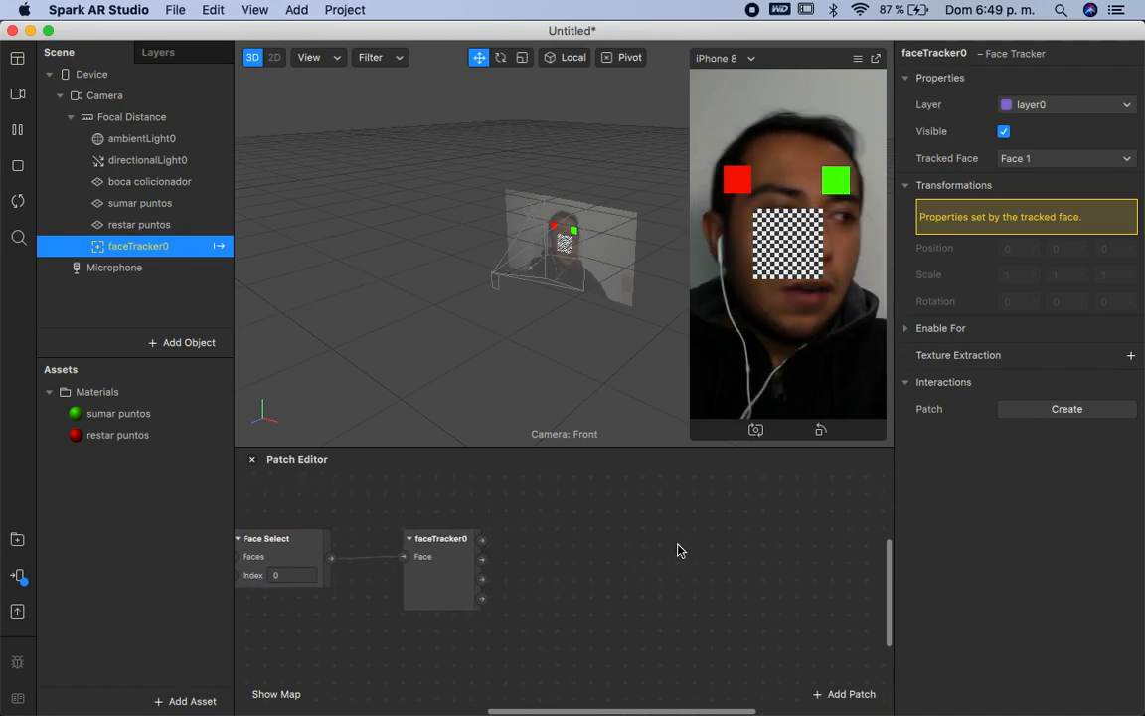
right_click(617, 559)
text(una)
key(BackSpace)
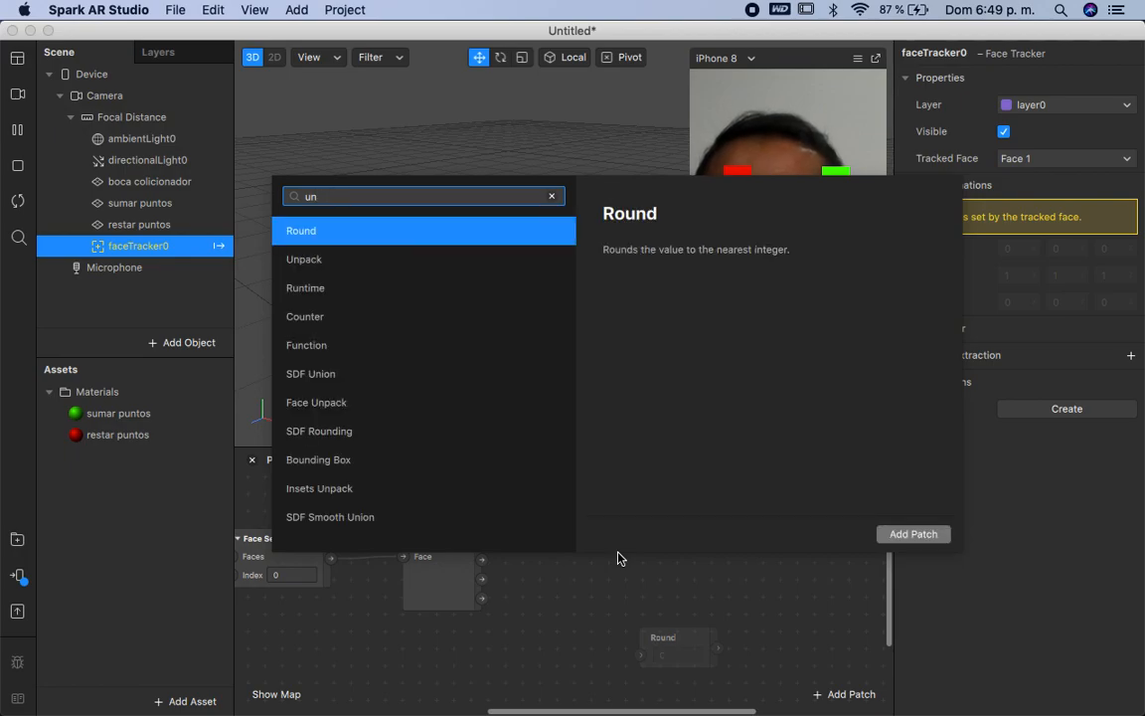
key(Down)
key(Down)
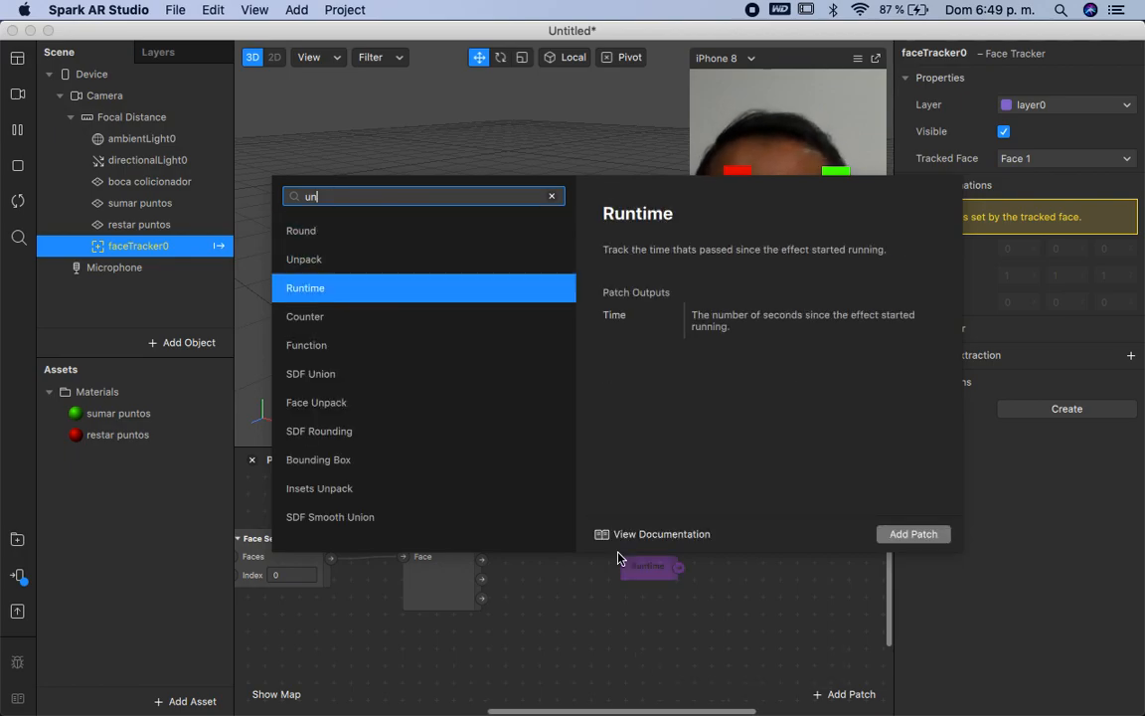
key(Up)
key(Return)
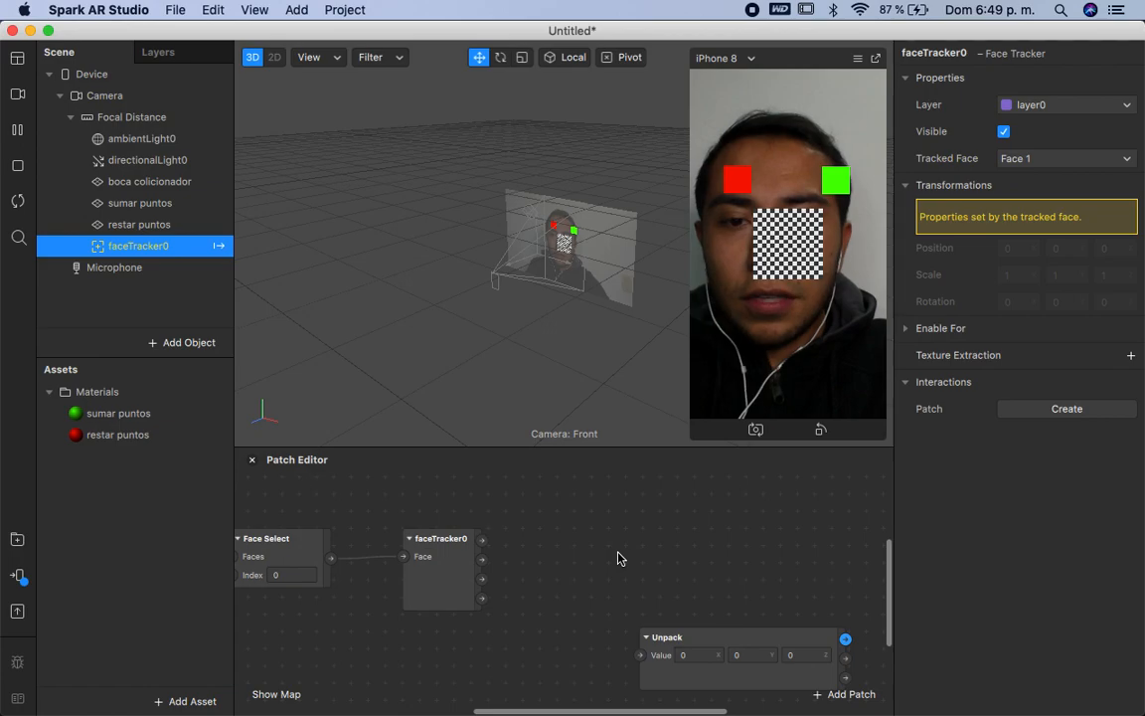
drag(673, 636, 572, 540)
scroll(611, 608, right, 3)
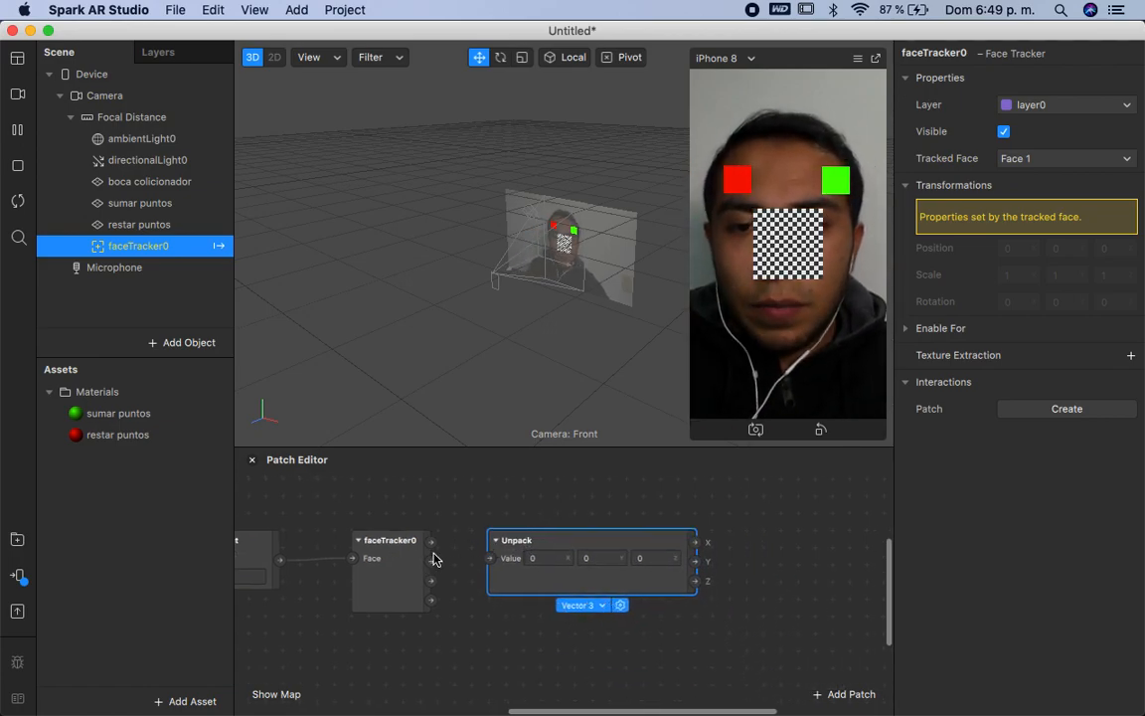
drag(557, 540, 577, 540)
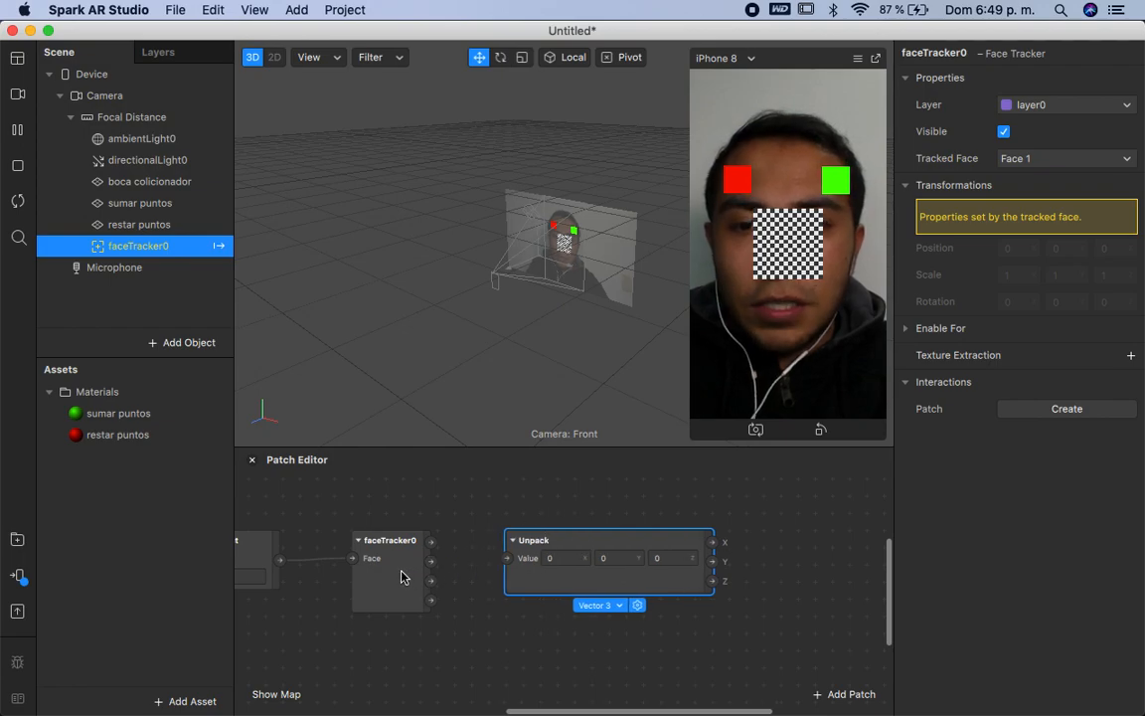
Step: Connect faceTracker0's 3D Position output to the Unpack patch's Value input
click(400, 577)
drag(431, 561, 516, 558)
click(562, 554)
Step: Add an Add patch of Number type and place it after and slightly above Unpack
scroll(645, 587, right, 5)
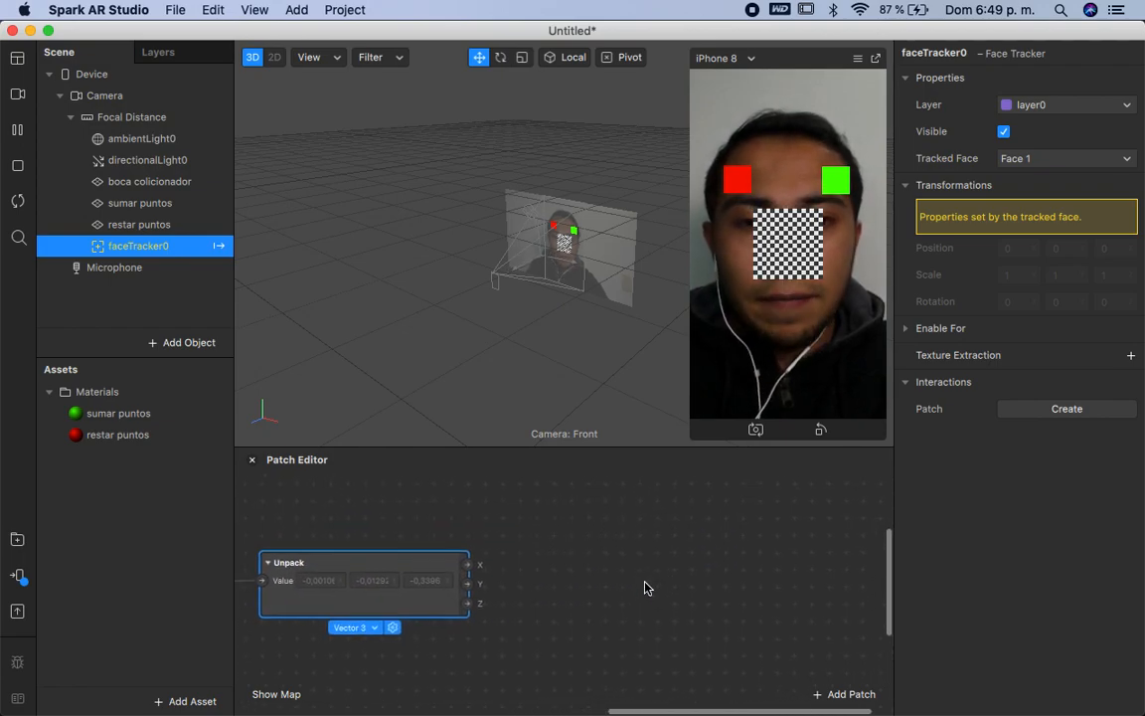
right_click(622, 532)
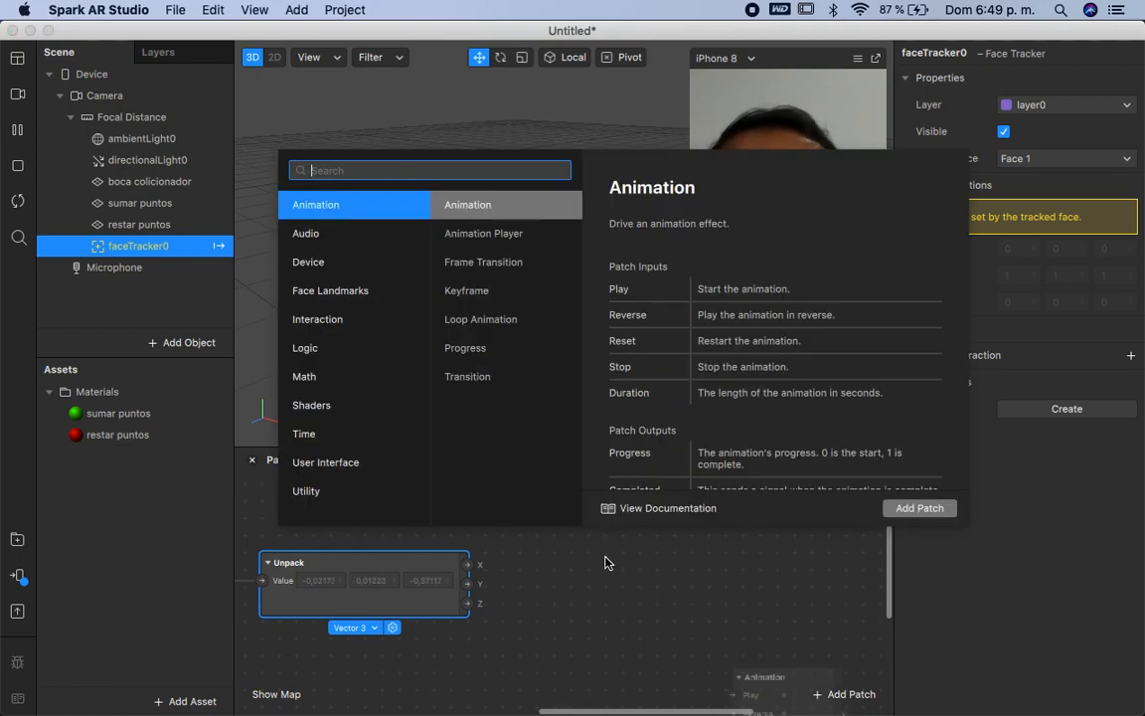
text(add)
key(Return)
drag(857, 546, 569, 502)
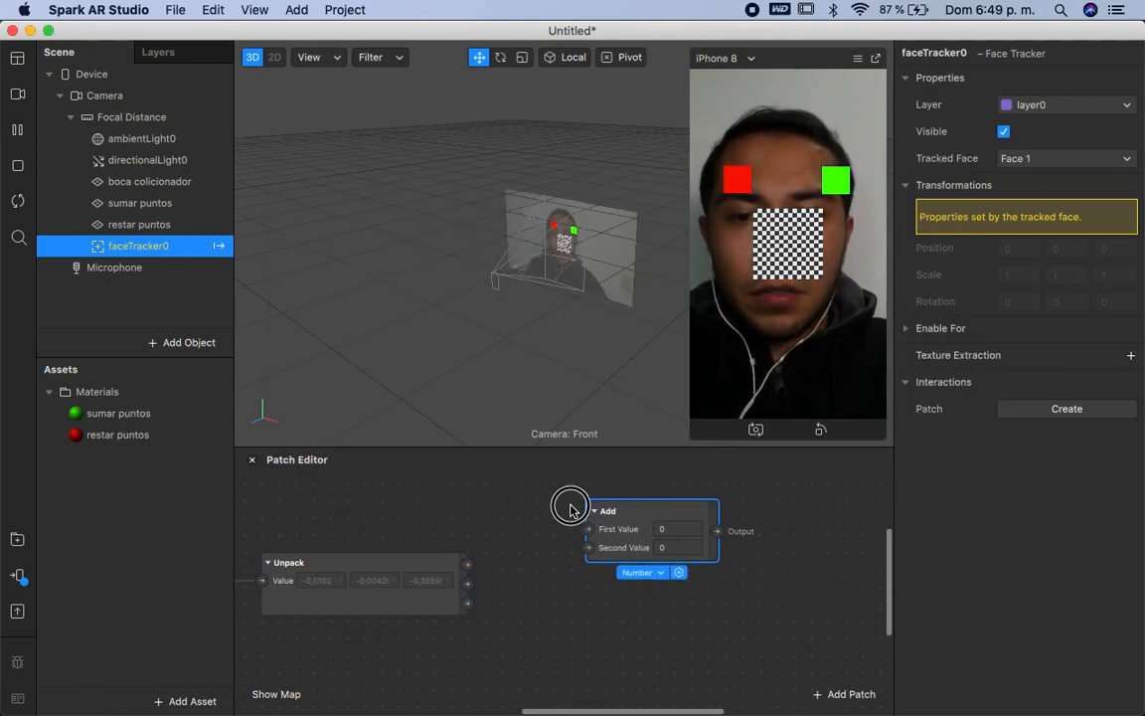
Step: Duplicate the Add patch twice and stack the three Add patches in a column
click(127, 269)
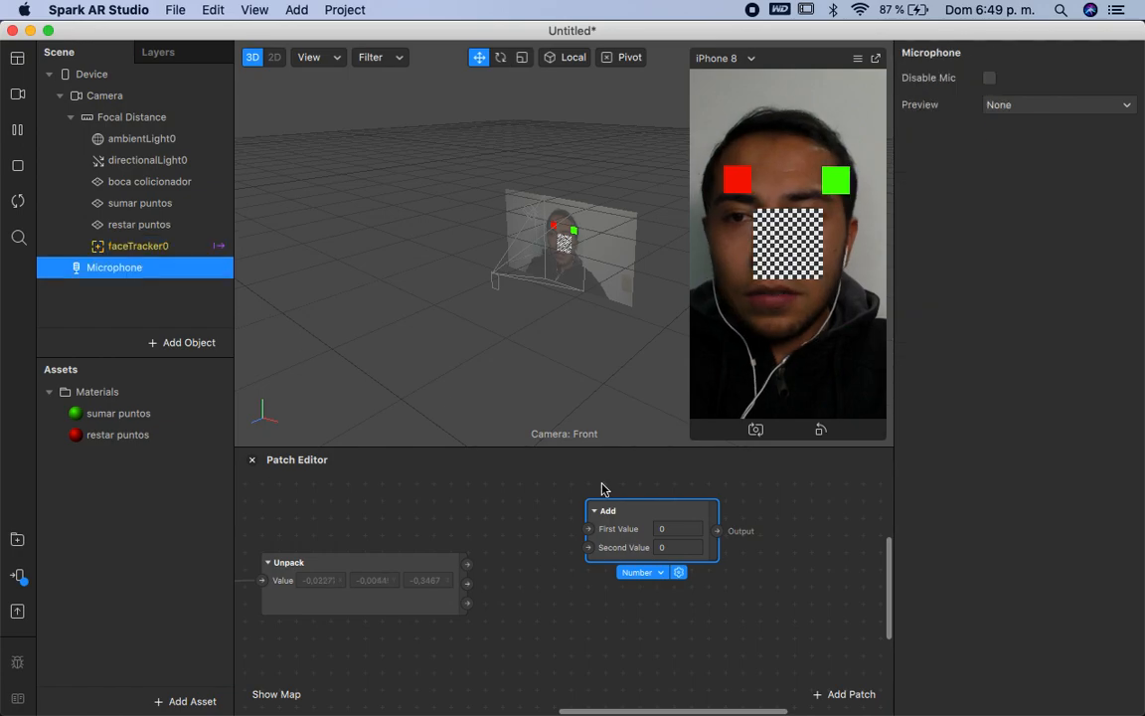
key(super+d)
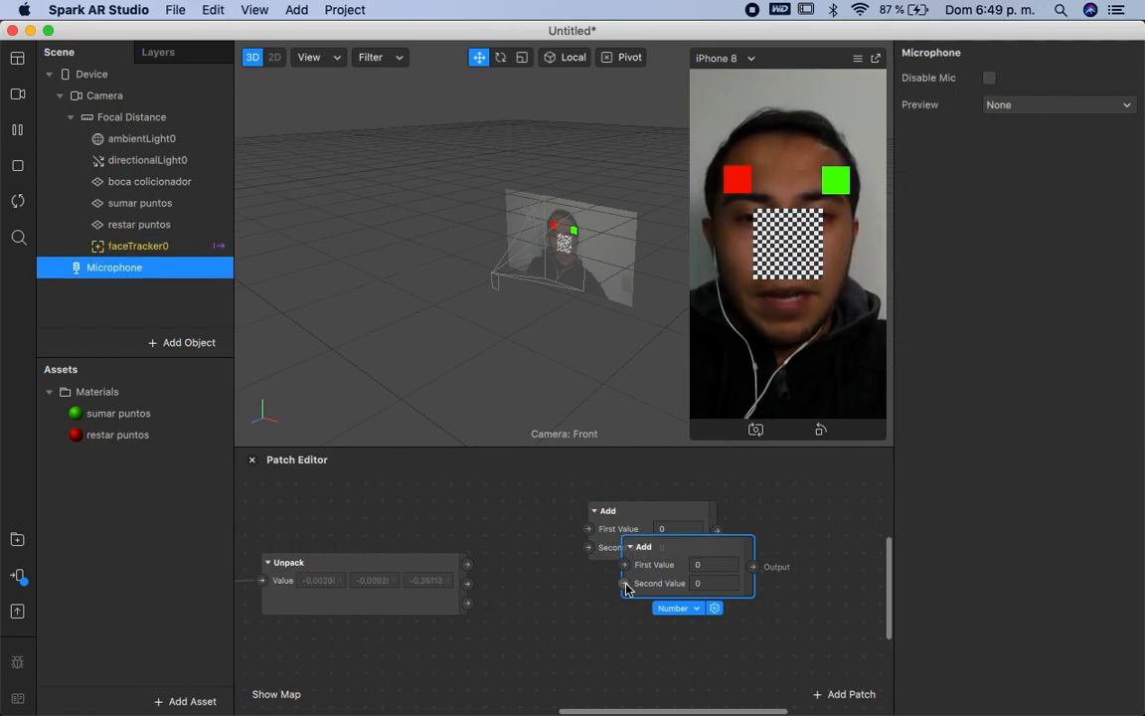
key(super+d)
drag(682, 600, 616, 665)
drag(642, 593, 605, 626)
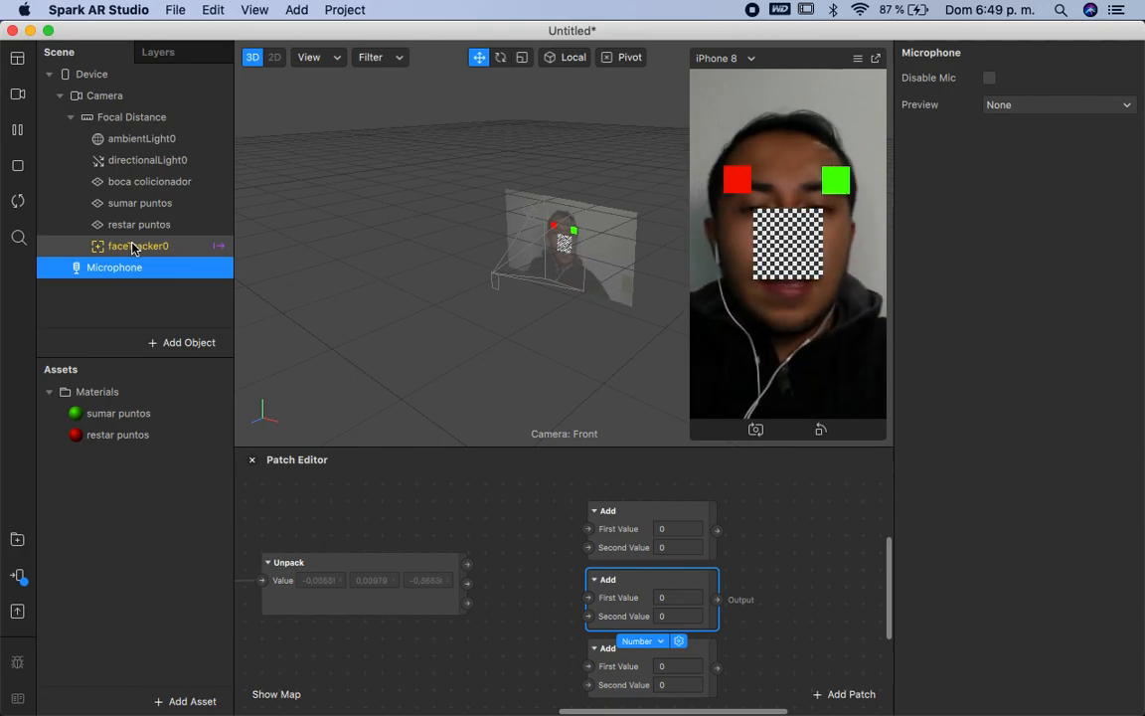
Step: Connect Unpack's X, Y and Z outputs to the First Value of the upper, middle and lower Add patches respectively
drag(569, 532, 582, 530)
drag(467, 584, 589, 667)
scroll(712, 662, right, 2)
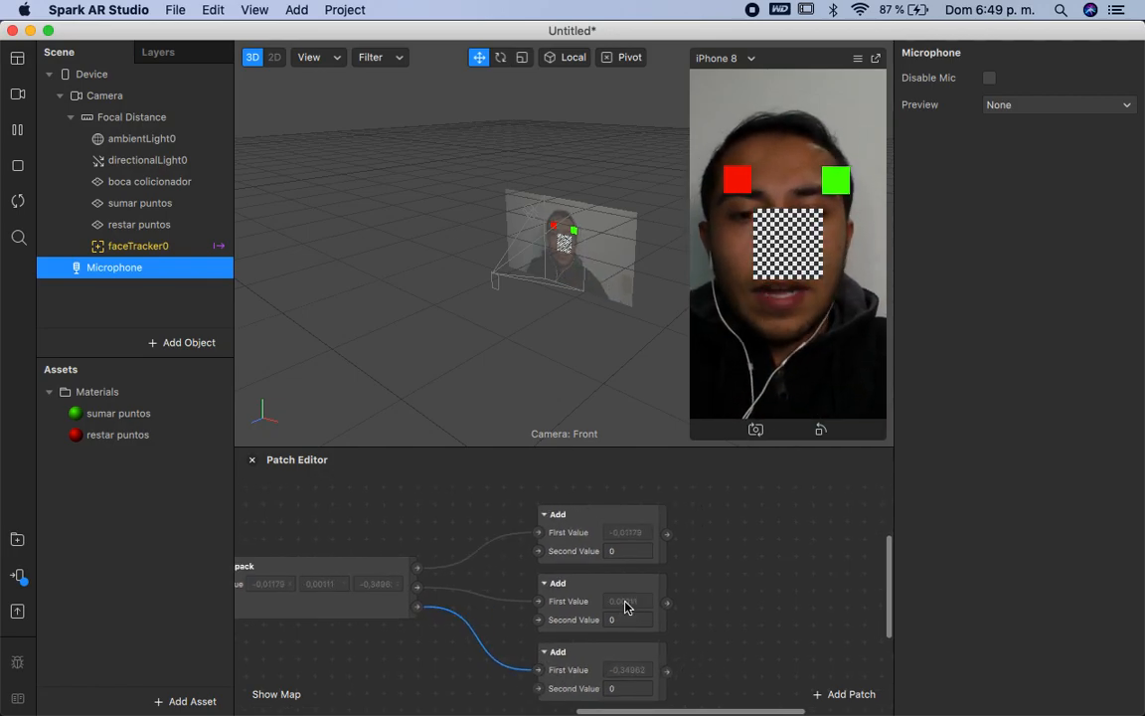
Step: Add a Vector 3 Pack patch and place it after the column of Add patches
scroll(625, 607, right, 3)
scroll(625, 607, down, 1)
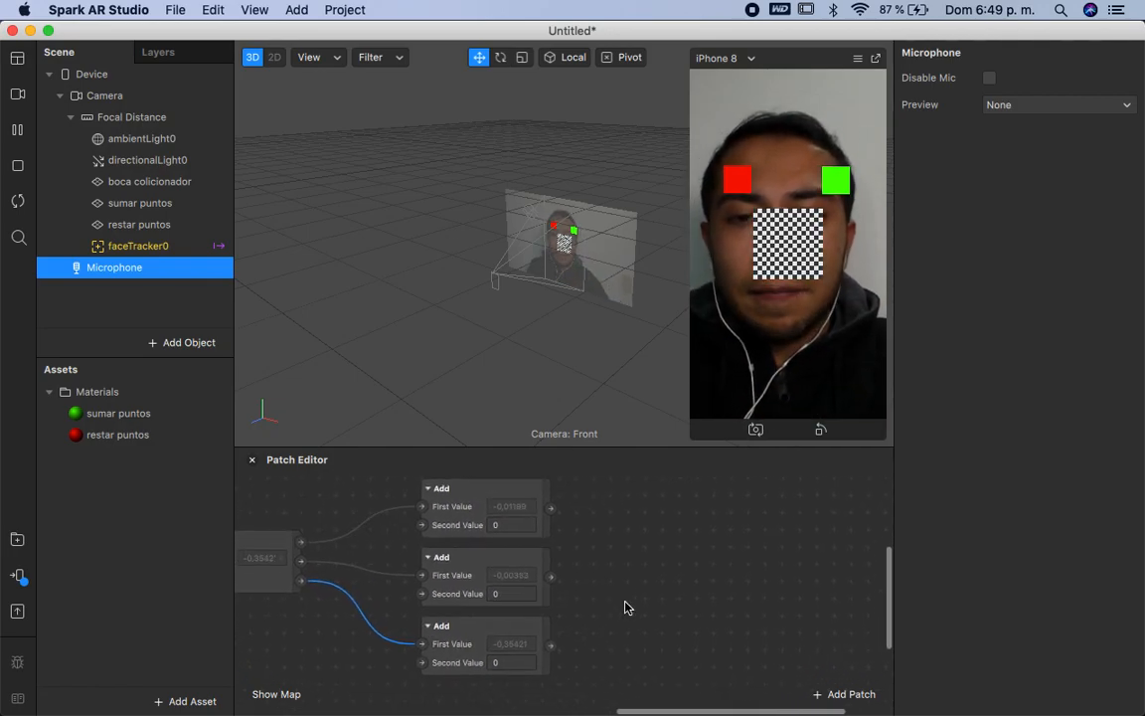
right_click(693, 564)
text(pack)
key(Return)
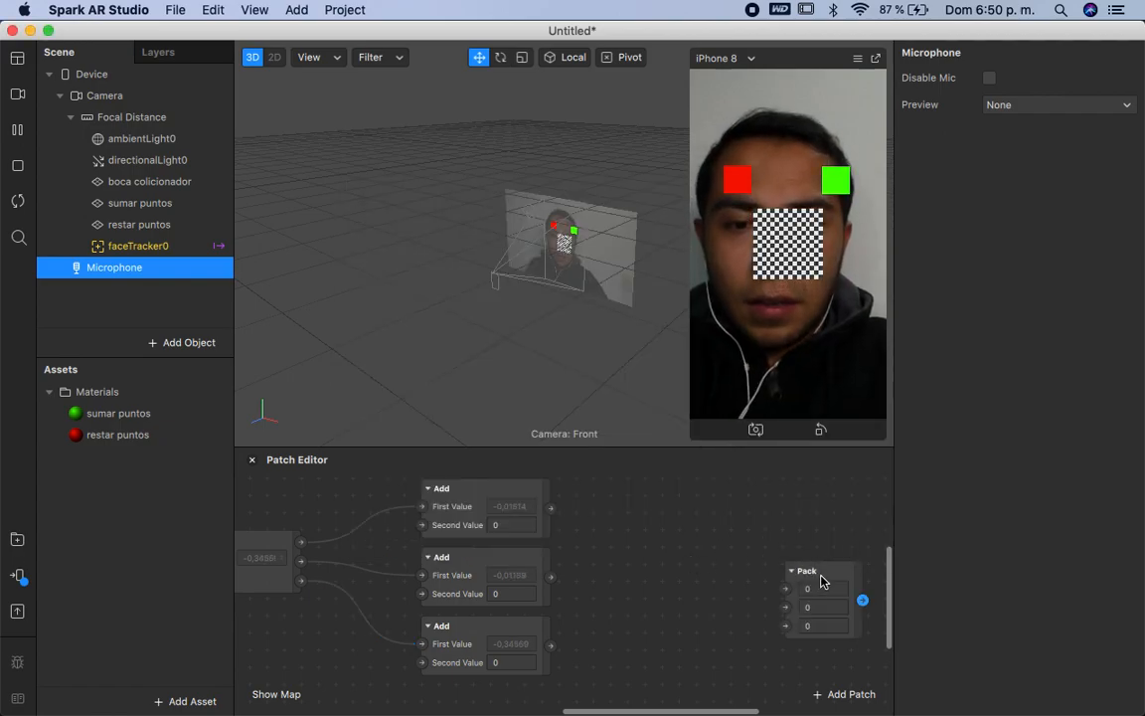
drag(821, 582, 716, 568)
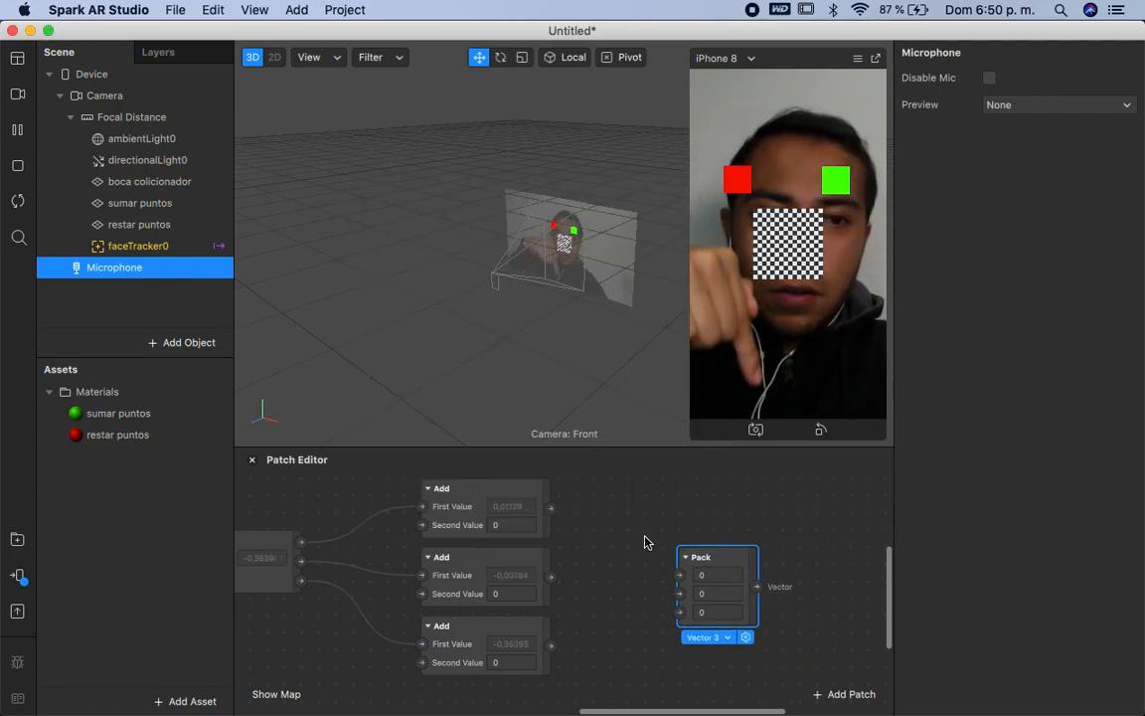
Step: Connect the three Add outputs to the Pack inputs in order and move Pack closer to the Add patches
drag(549, 509, 680, 574)
drag(551, 576, 680, 593)
drag(551, 646, 682, 613)
scroll(626, 634, left, 5)
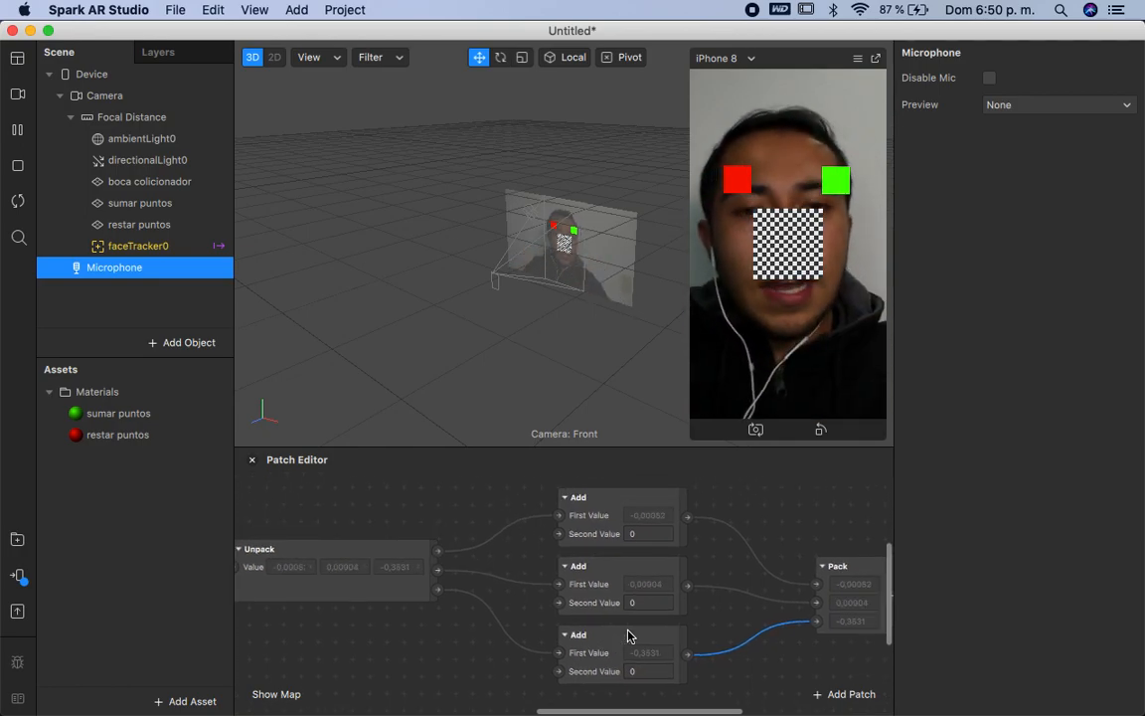
scroll(628, 636, right, 3)
drag(766, 581, 710, 561)
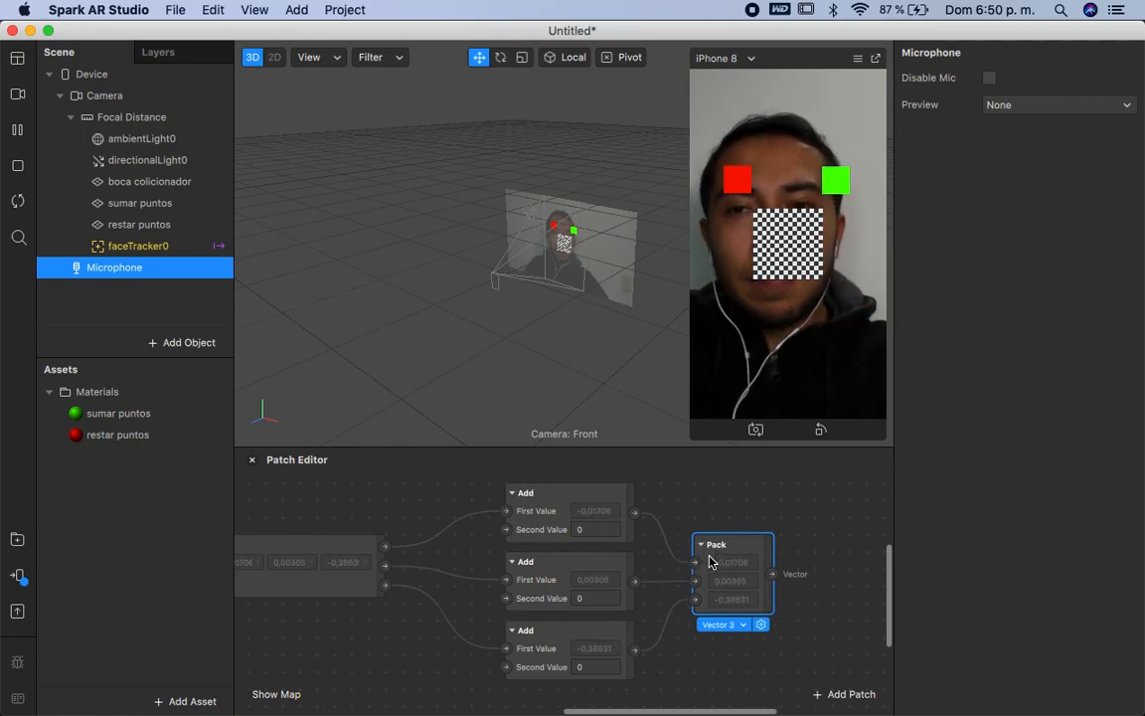
Step: Create a 3D Position patch for the "boca colicionador" plane and connect Pack's Vector output to it
click(191, 186)
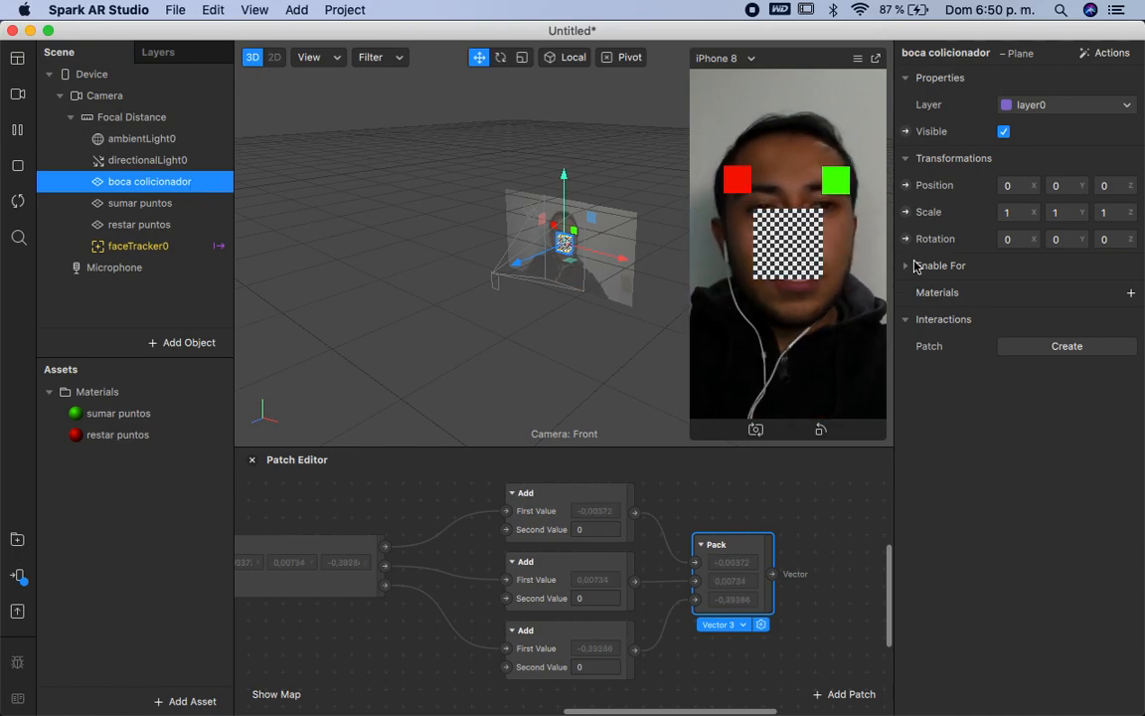
click(906, 186)
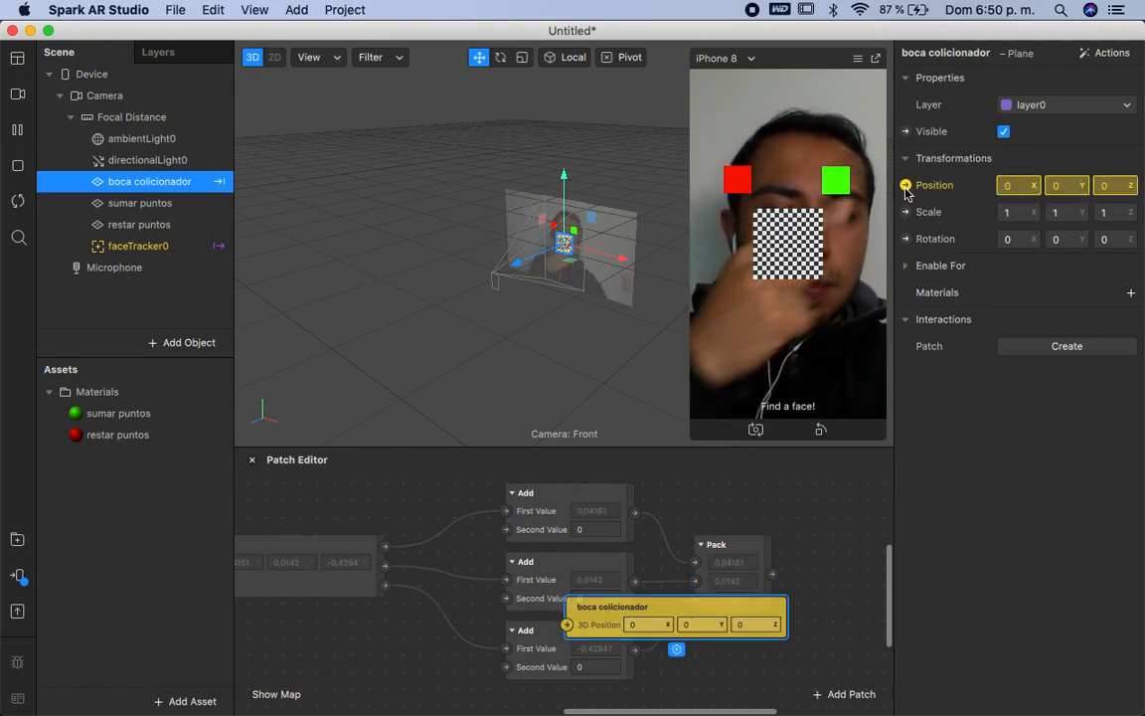
drag(714, 607, 865, 597)
drag(633, 565, 658, 553)
drag(554, 563, 582, 569)
Step: Set the Second Value of the middle (Y) Add patch to -0,06 to lower the plane toward the mouth
scroll(603, 567, left, 2)
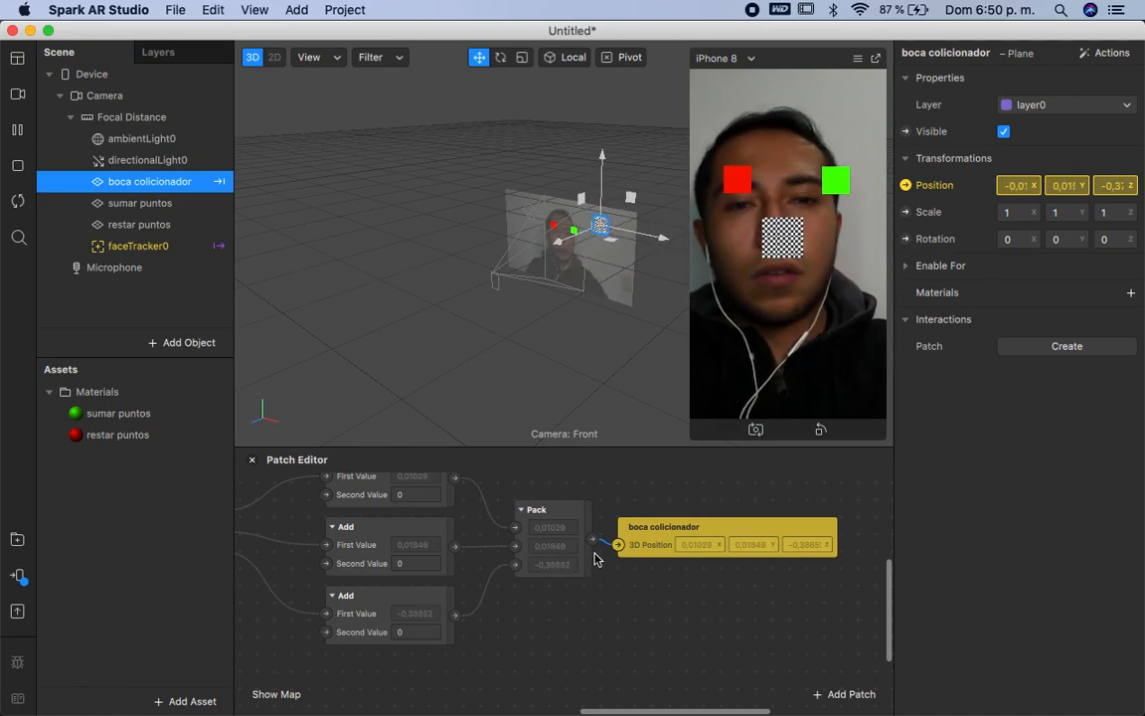
scroll(545, 672, left, 5)
scroll(545, 672, up, 2)
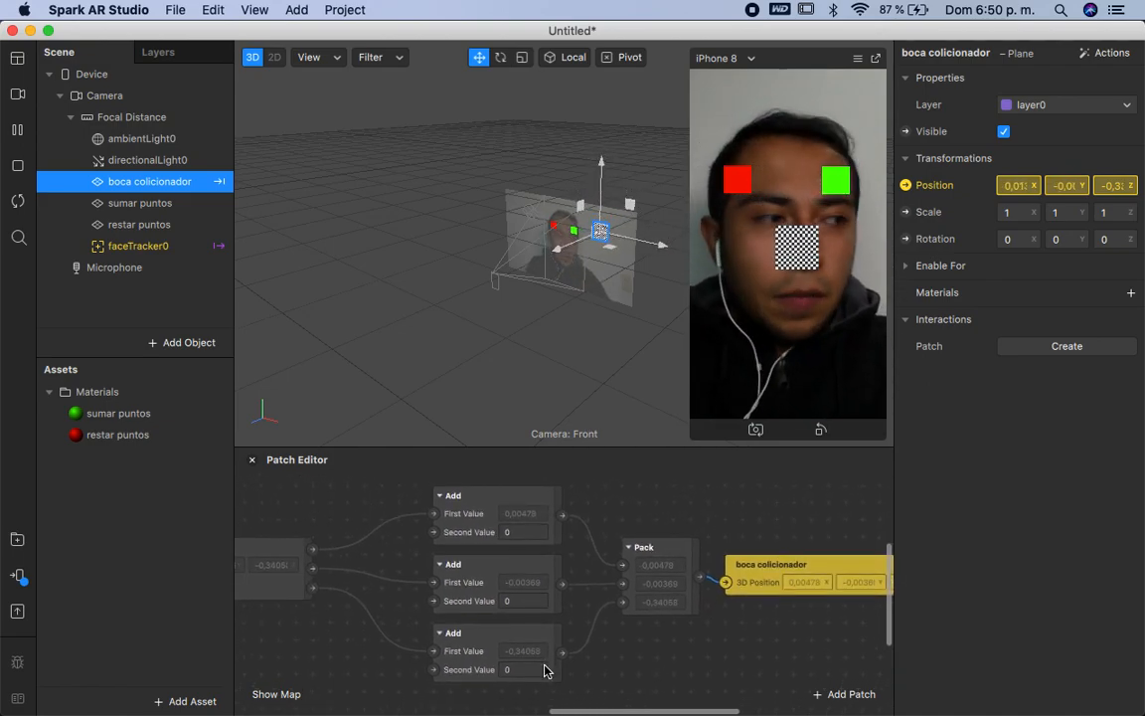
click(534, 607)
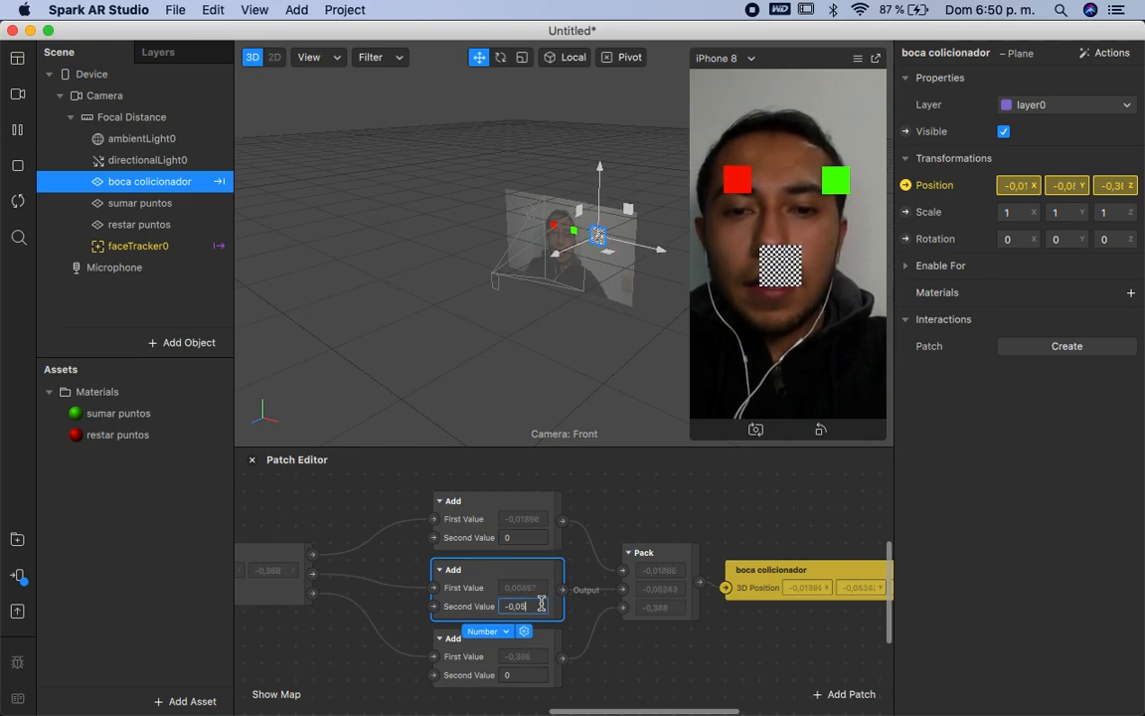
key(BackSpace)
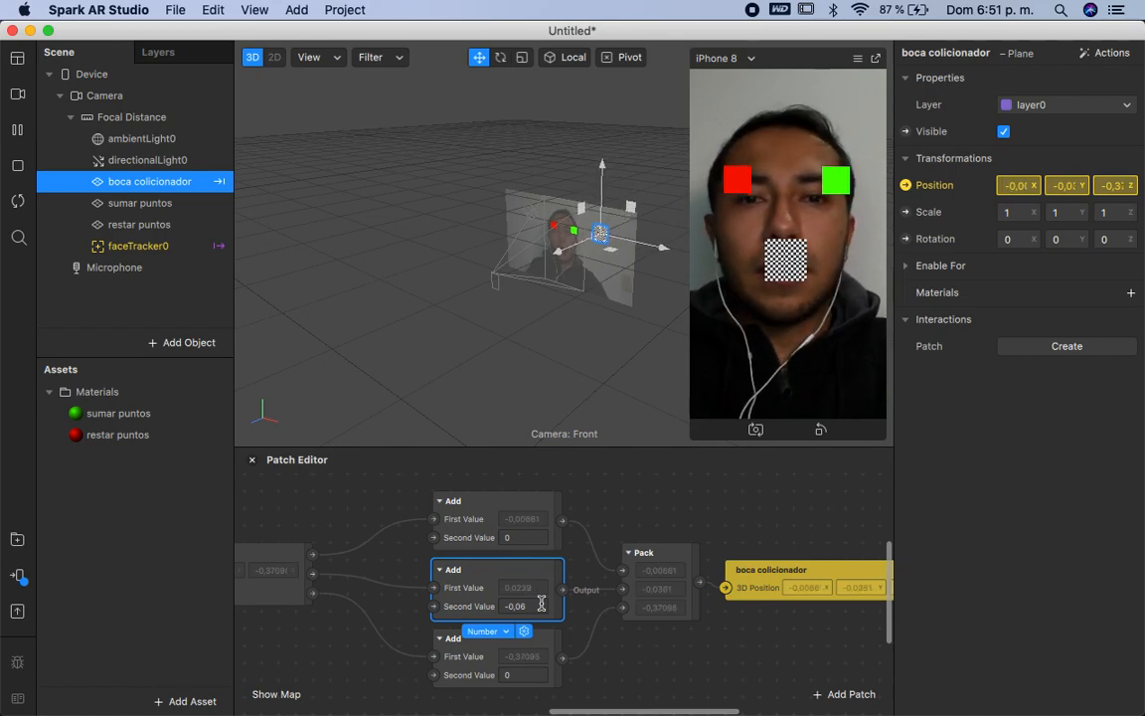
Step: Set the Second Value of the lower (Z) Add patch to 0,53 to bring the mouth plane forward
scroll(554, 232, up, 10)
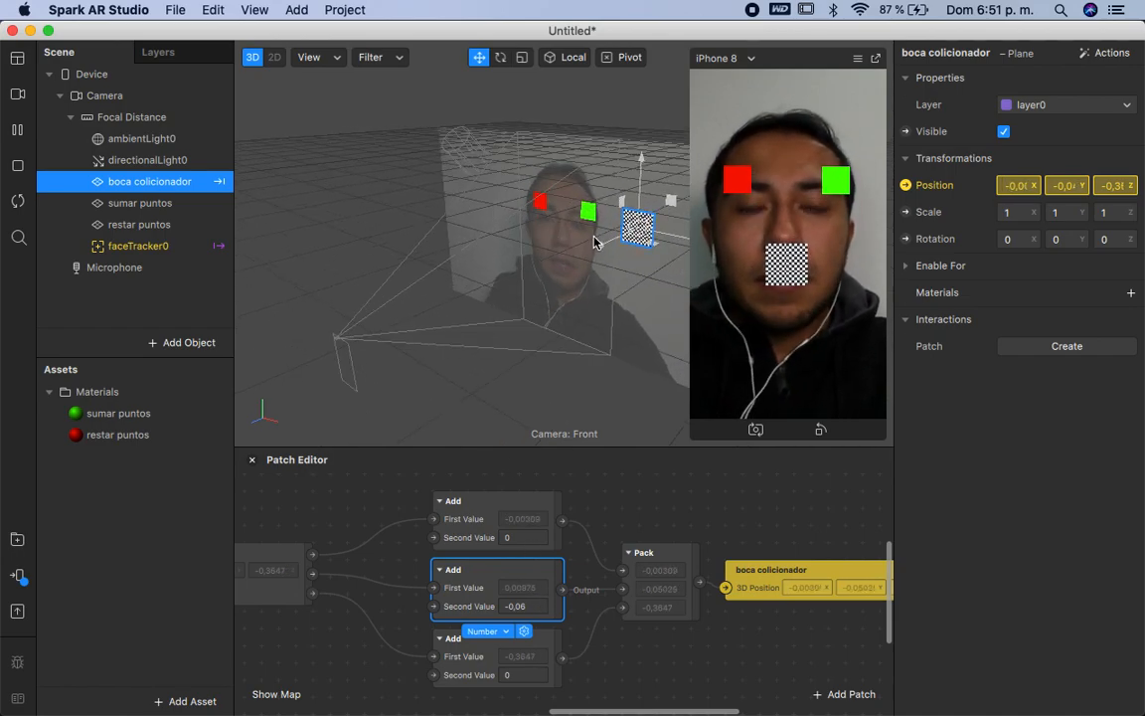
mouse_move(594, 242)
right_down()
mouse_move(455, 235)
mouse_move(608, 259)
right_up()
drag(609, 258, 447, 286)
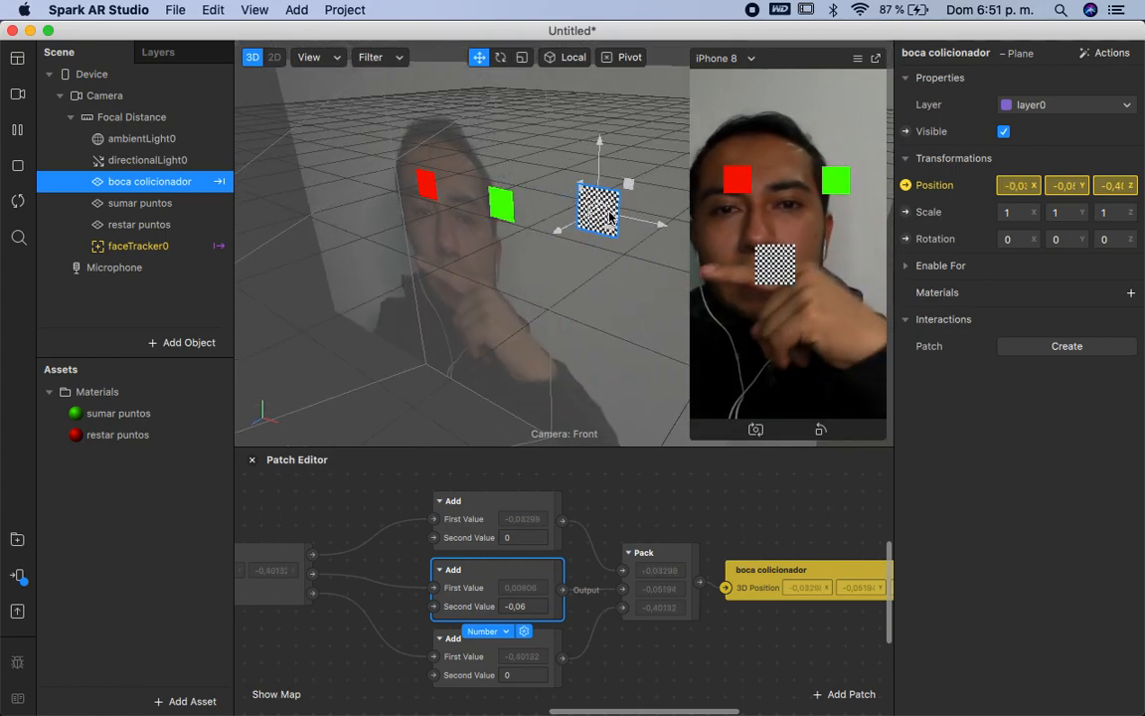
click(529, 675)
text(0.)
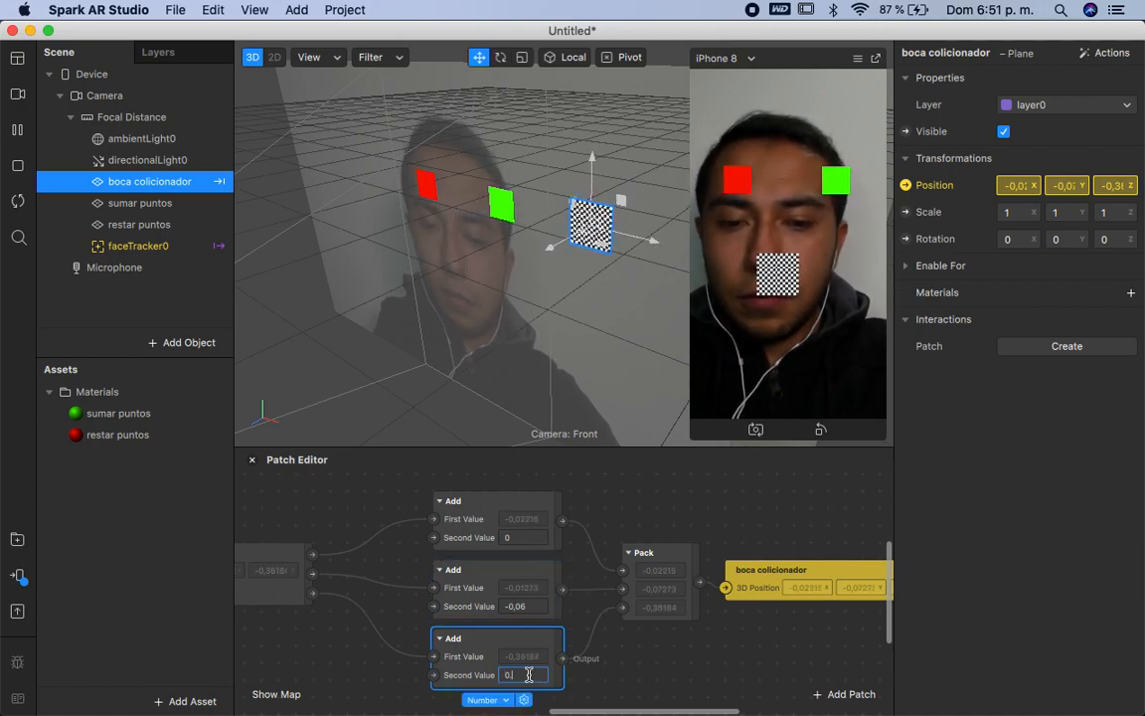
text(5)
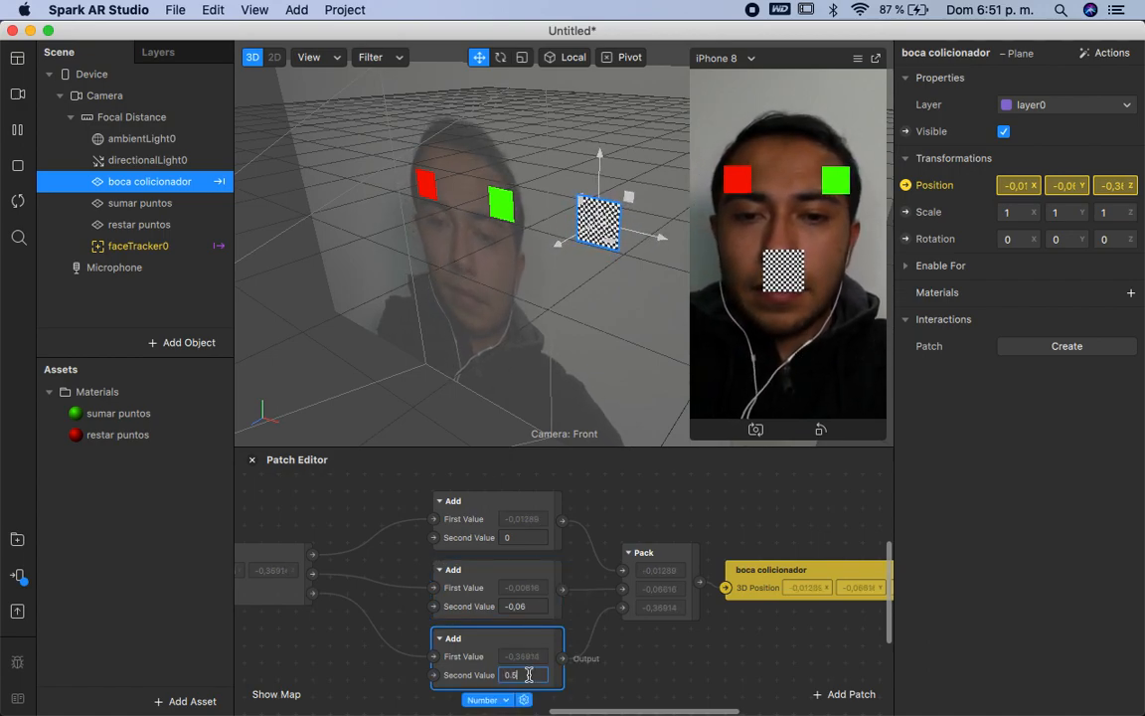
text(3)
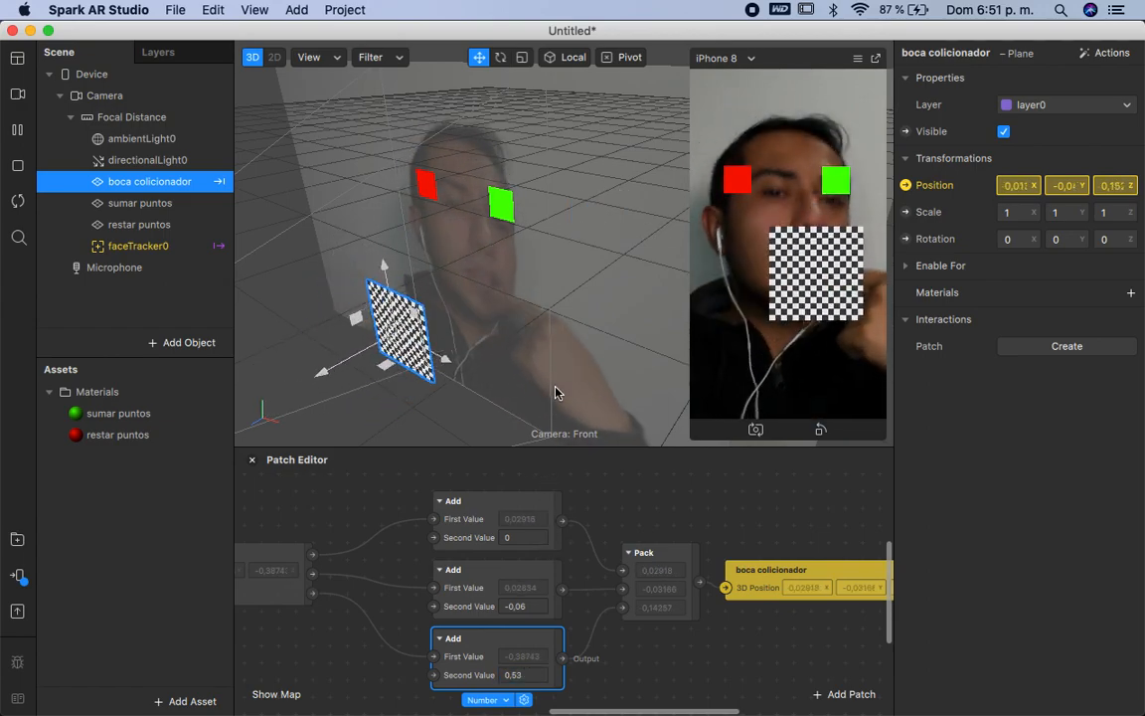
Step: Set the Second Value of the middle (Y) Add patch to -0,057
click(540, 609)
key(BackSpace)
text(57)
key(Return)
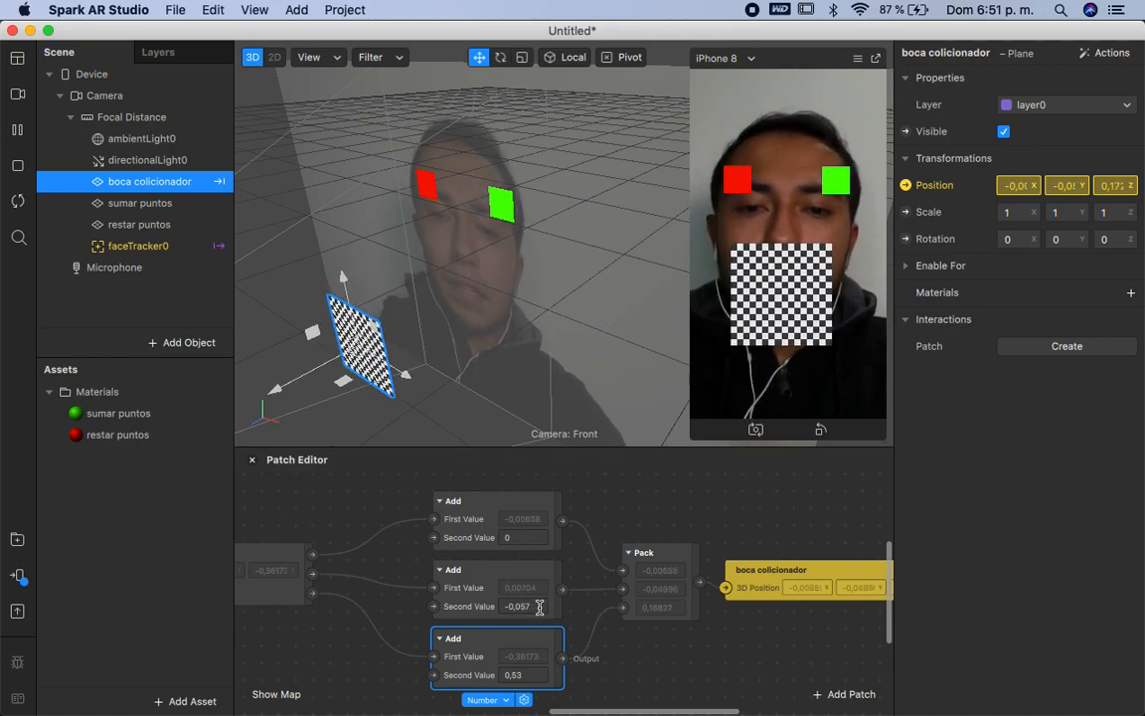
Step: Pause the face preview, scale the boca colicionador plane down to about 0,417 in X and 0,33 in Y, and resume playback
scroll(540, 606, down, 3)
scroll(540, 606, left, 2)
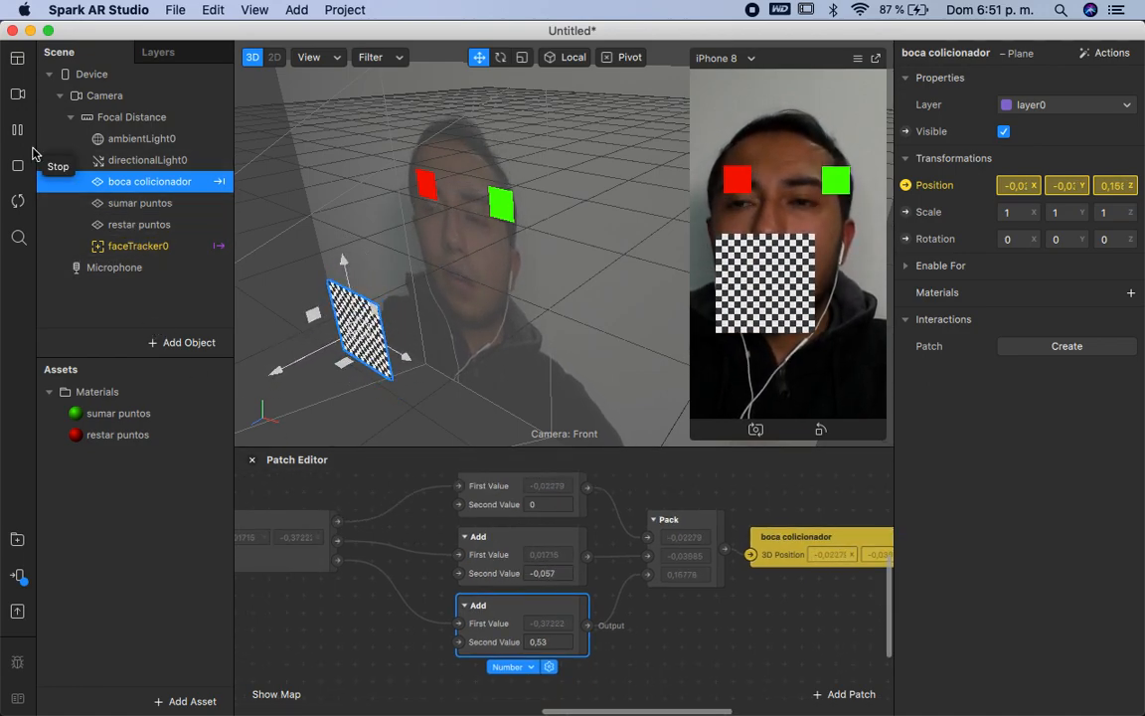
click(17, 131)
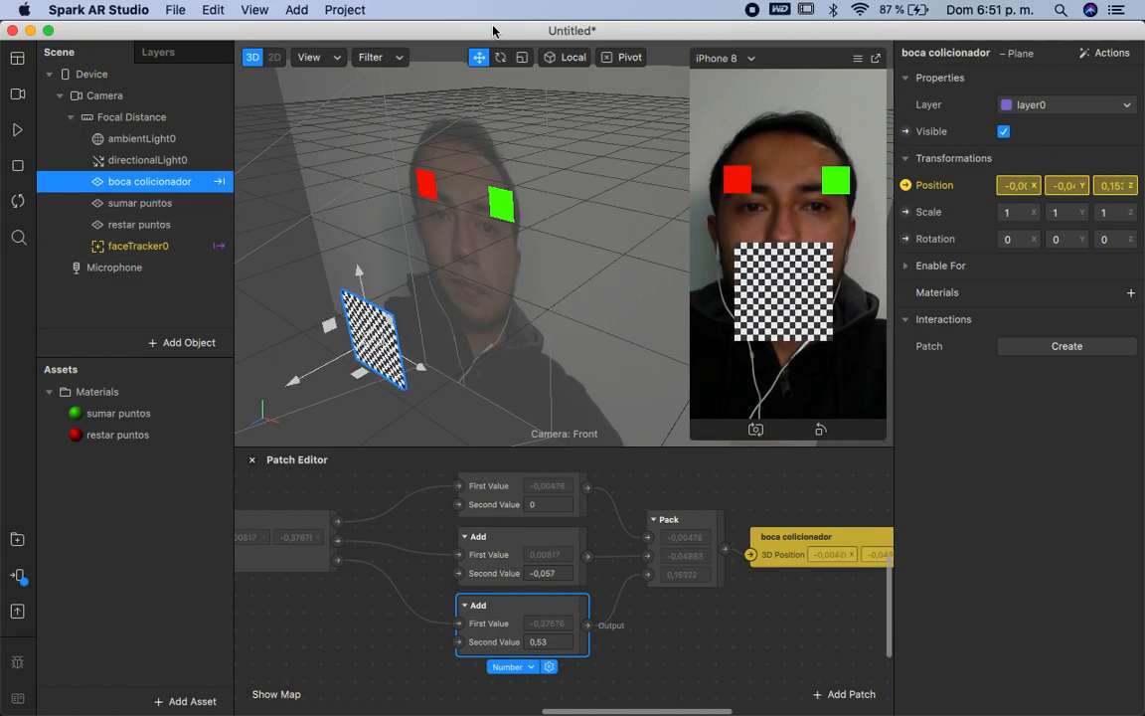
click(521, 57)
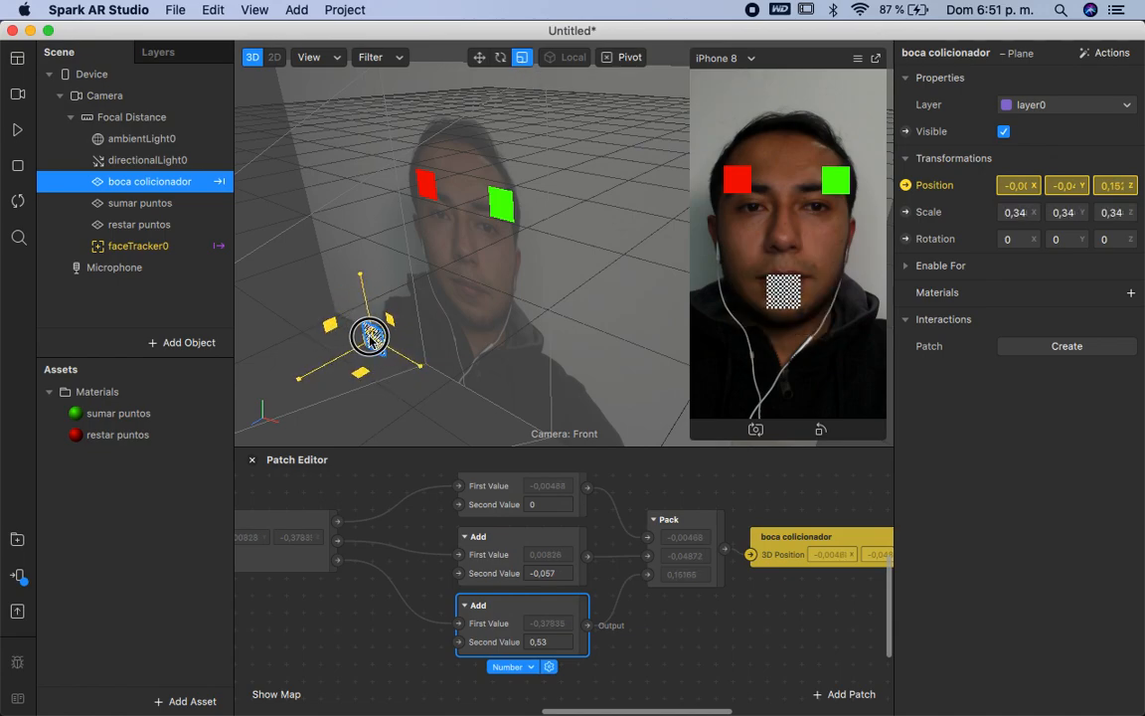
click(18, 129)
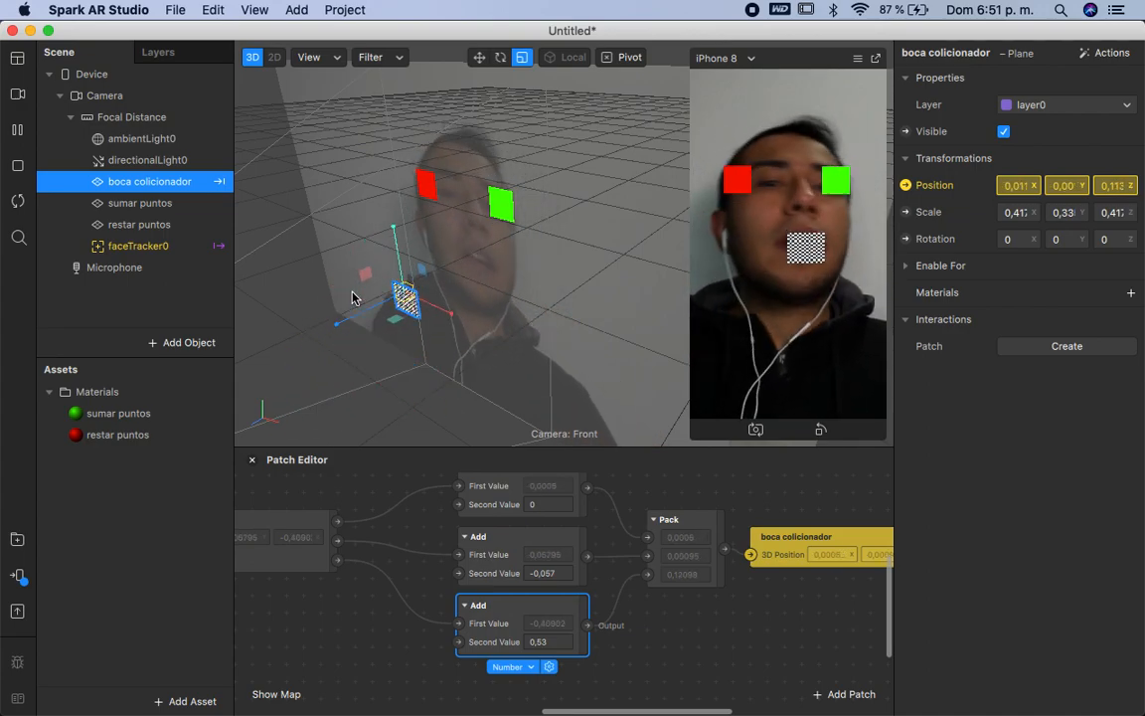
click(671, 650)
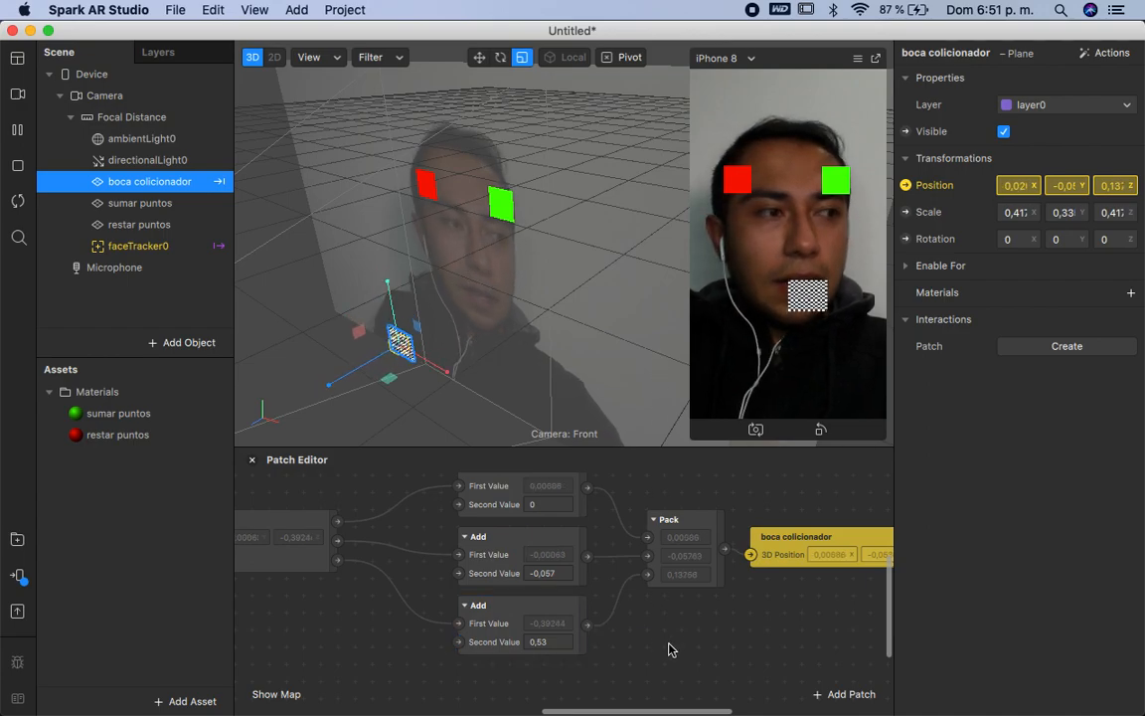
scroll(671, 650, right, 1)
scroll(671, 649, down, 3)
scroll(671, 649, down, 2)
scroll(671, 649, left, 2)
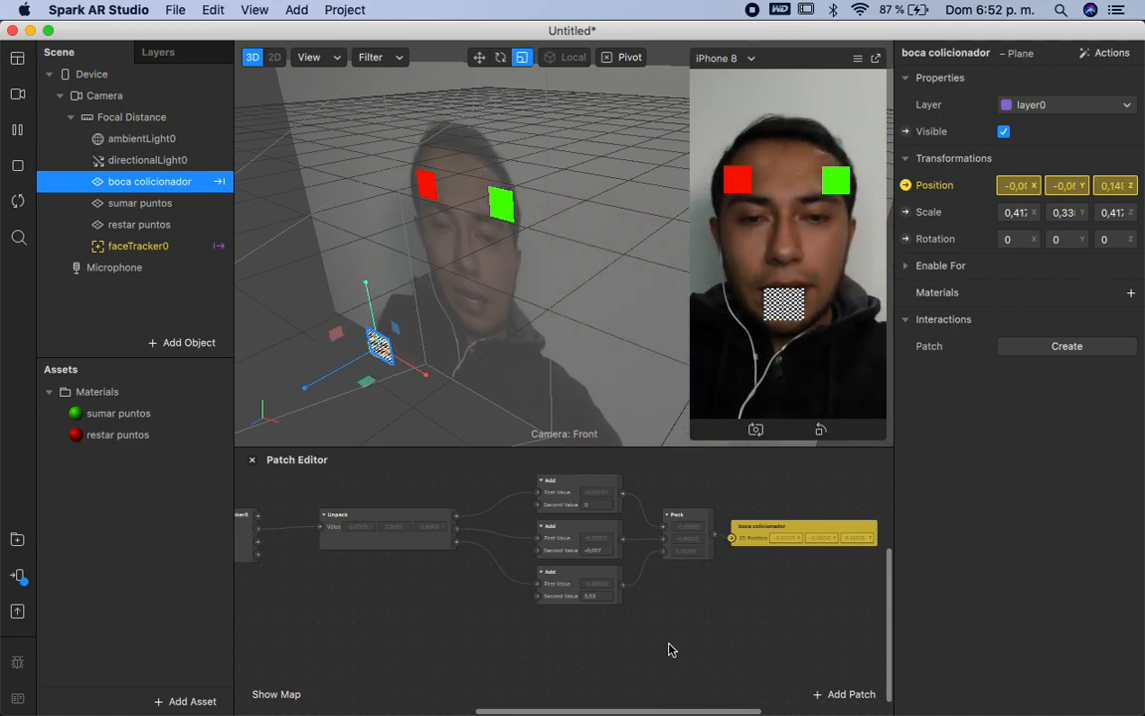
scroll(672, 650, down, 2)
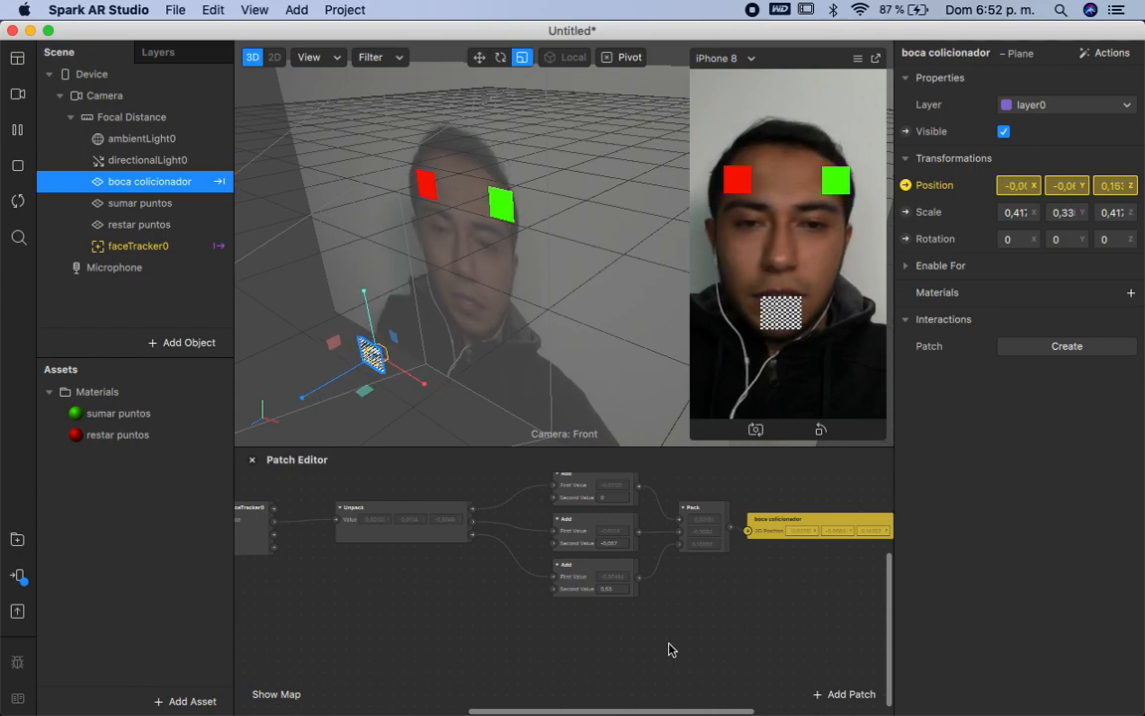
scroll(669, 650, left, 3)
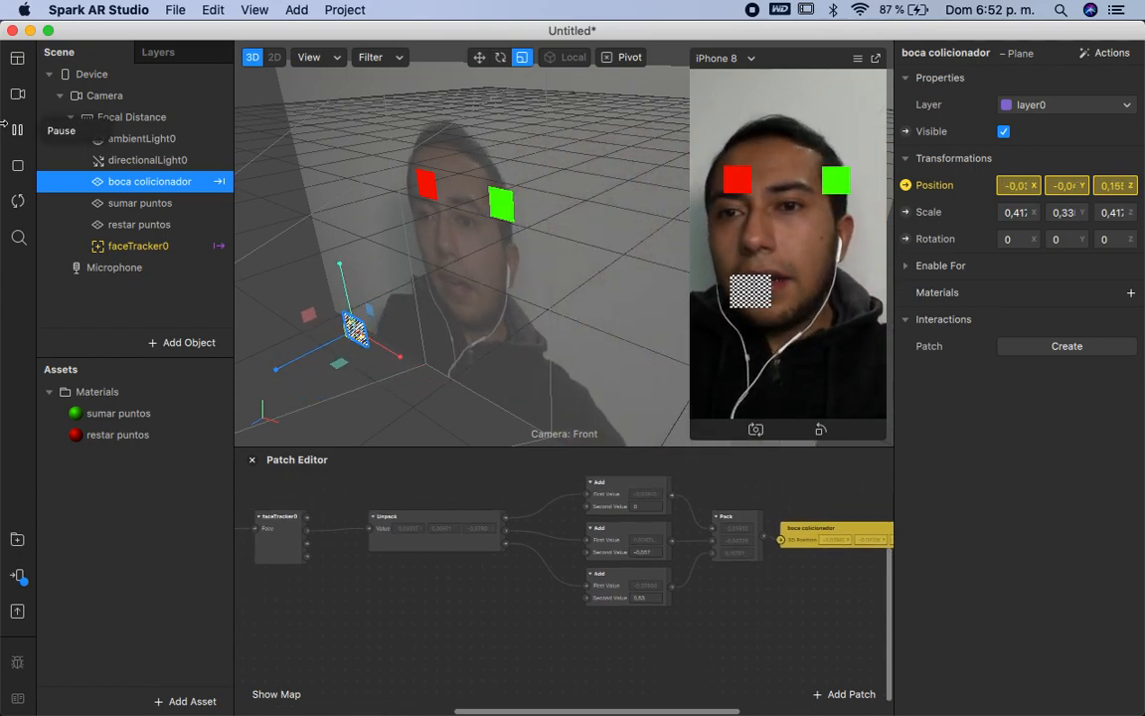
Step: Add a Transition patch in the empty area below the face-tracking patch chain
click(149, 203)
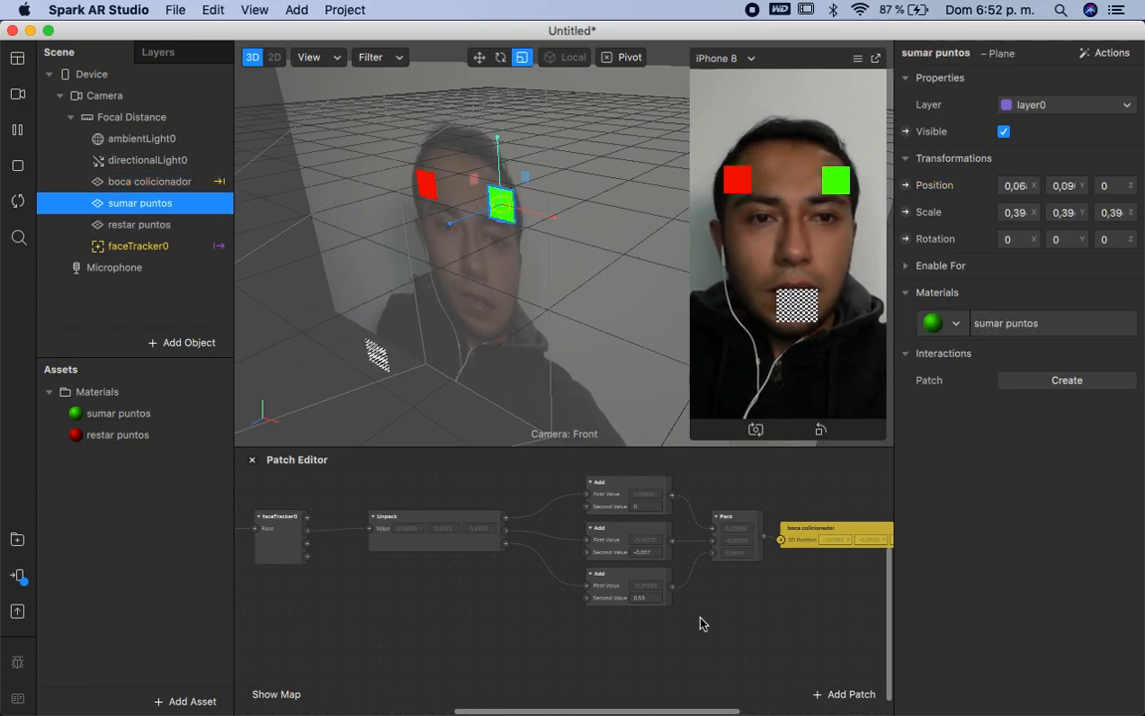
scroll(706, 624, left, 10)
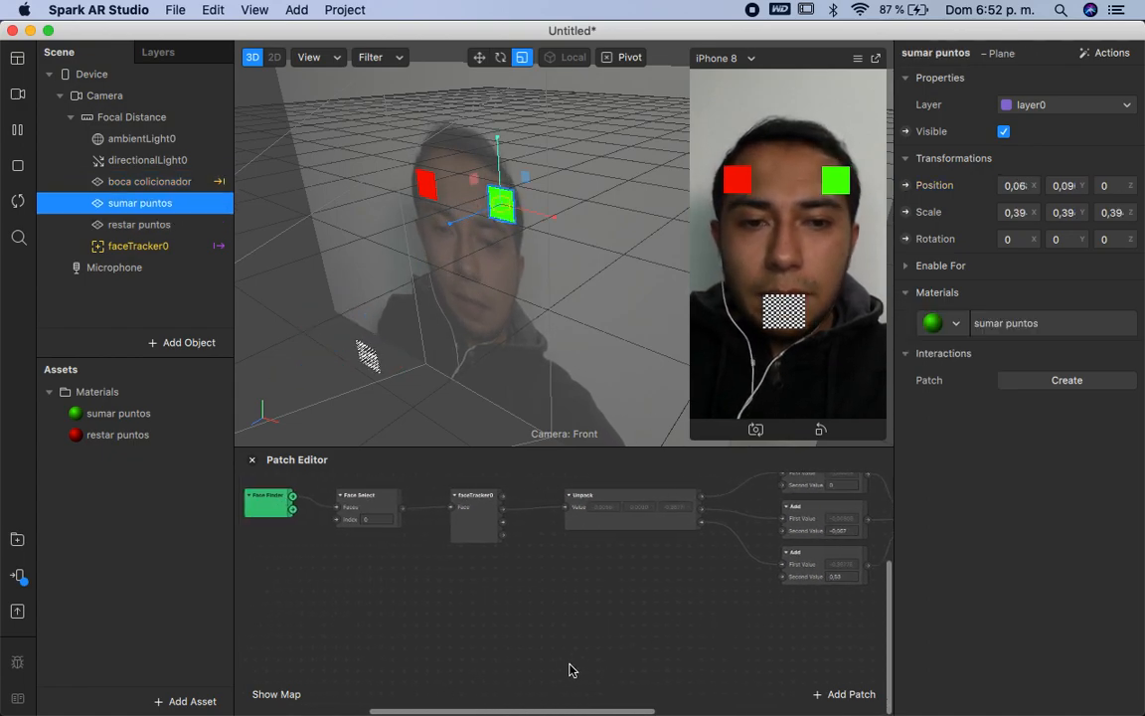
scroll(586, 668, right, 6)
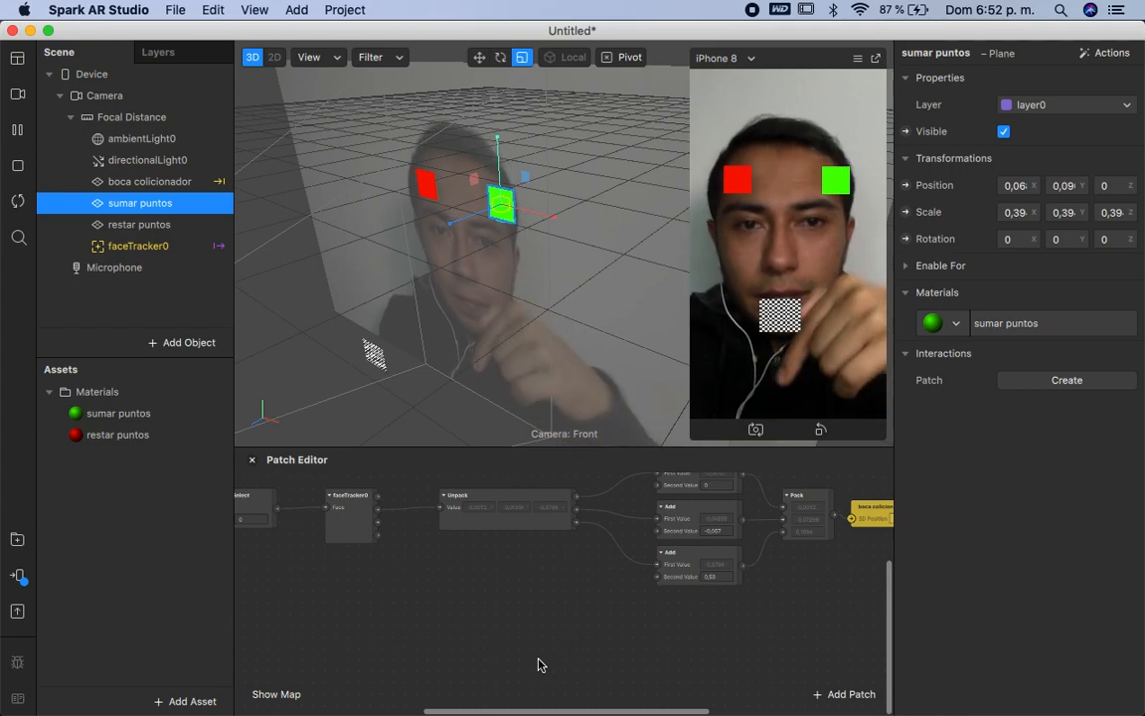
right_click(504, 671)
text(tra)
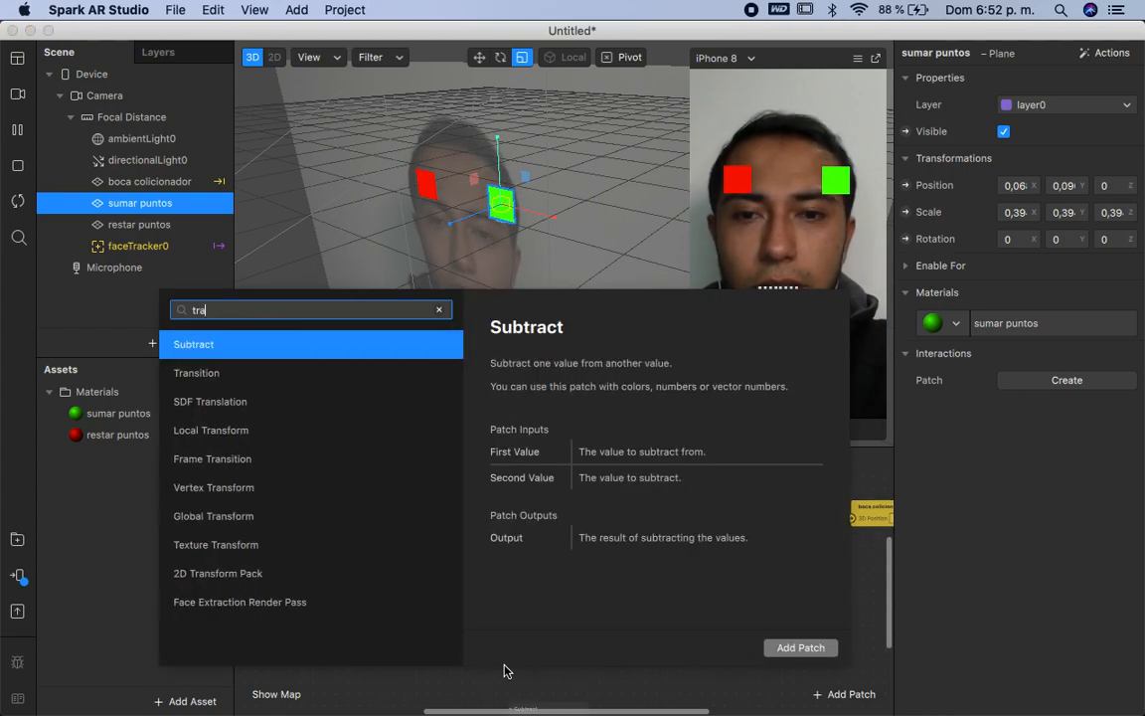
key(Down)
key(Return)
scroll(596, 670, down, 3)
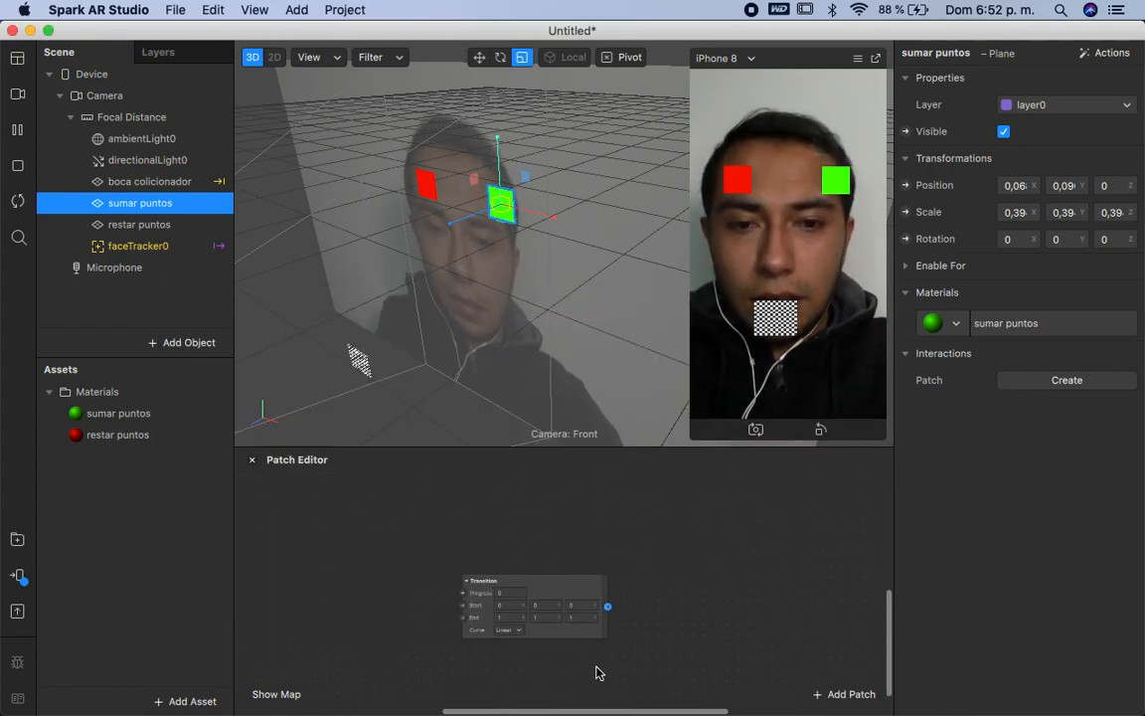
drag(586, 641, 523, 599)
scroll(608, 614, up, 1)
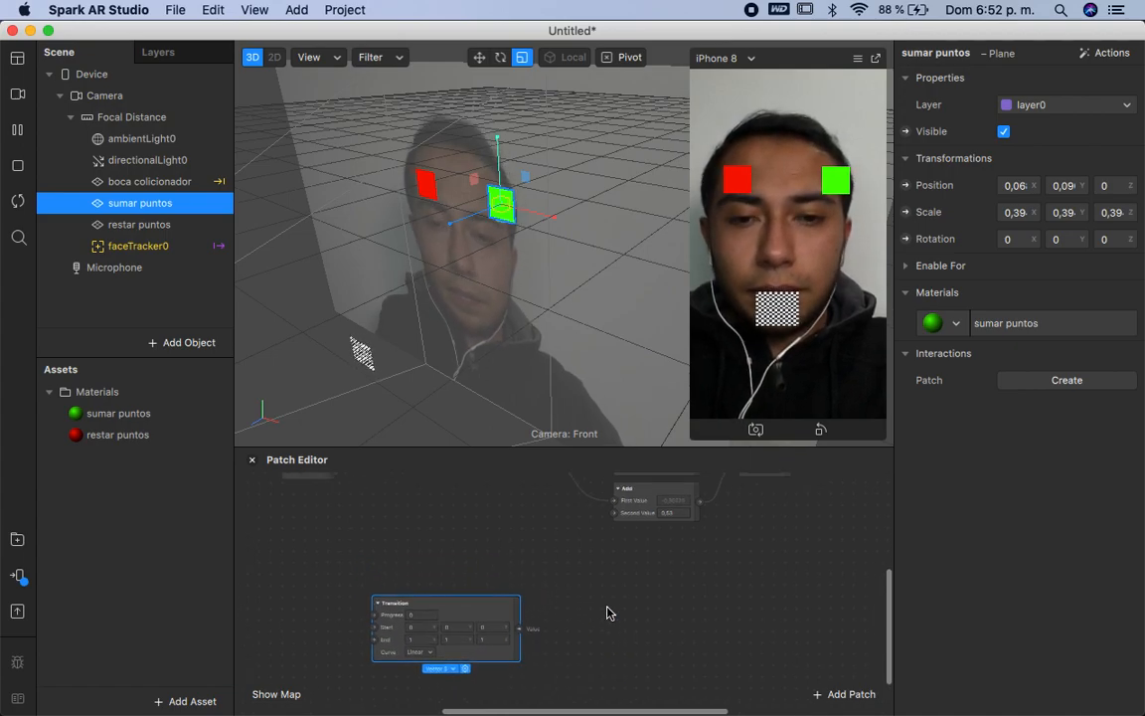
Step: Add an Unpack patch beside the Transition patch and connect Transition's Value output to its input
right_click(610, 613)
text(un)
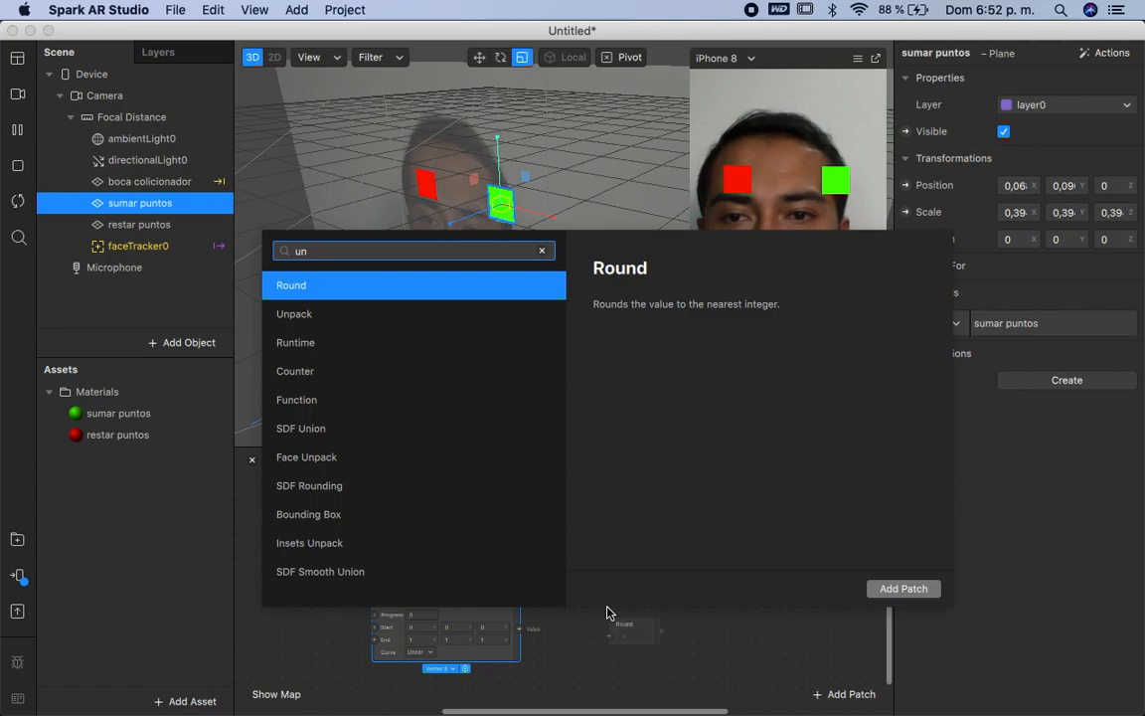
key(Down)
key(Return)
drag(519, 628, 560, 648)
scroll(609, 663, up, 2)
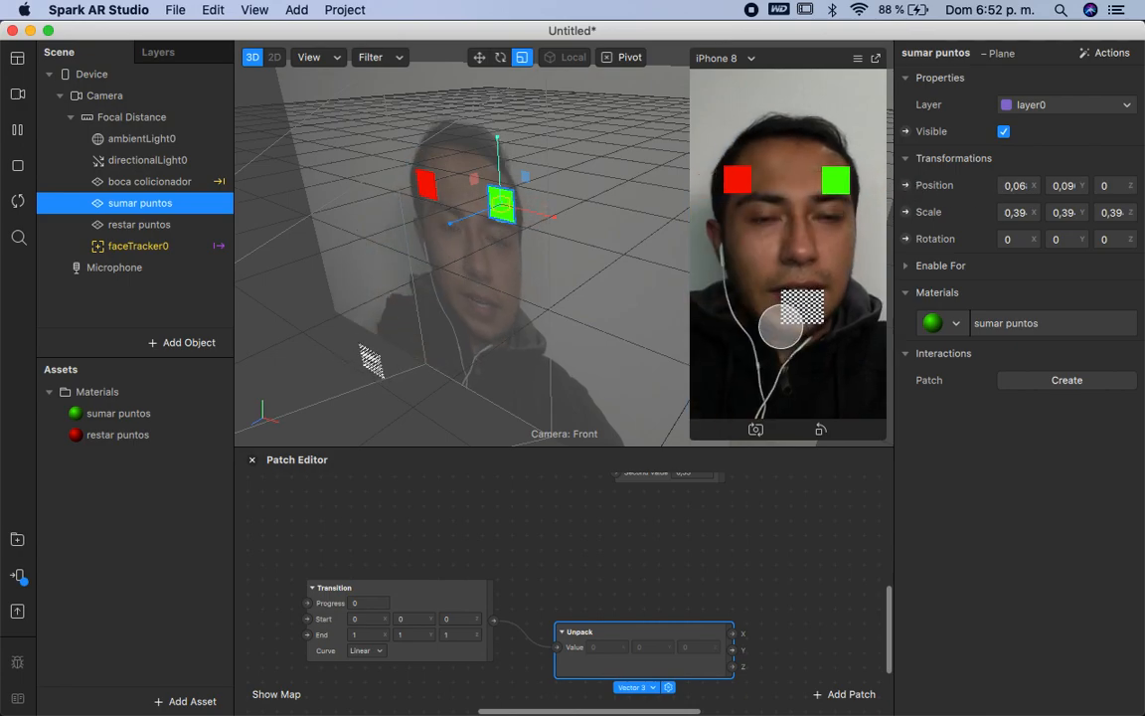
Step: Move the green sumar puntos and red restar puntos planes down to cheek height, with restar puntos at Y 0,00544
click(480, 57)
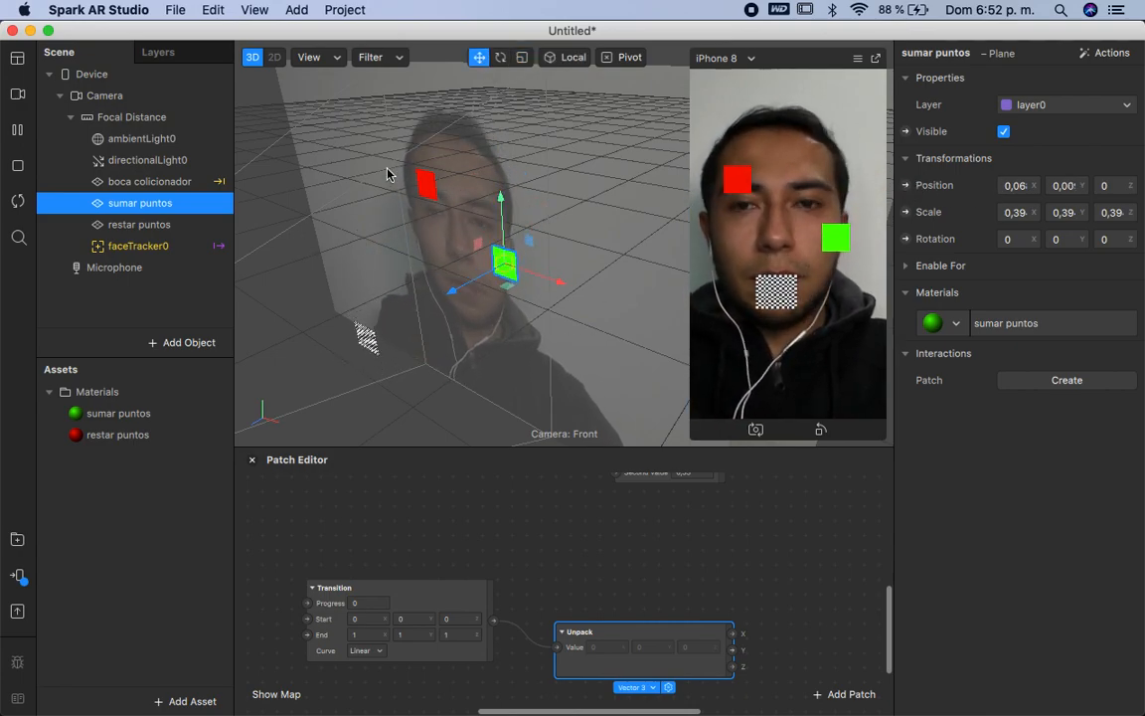
click(423, 187)
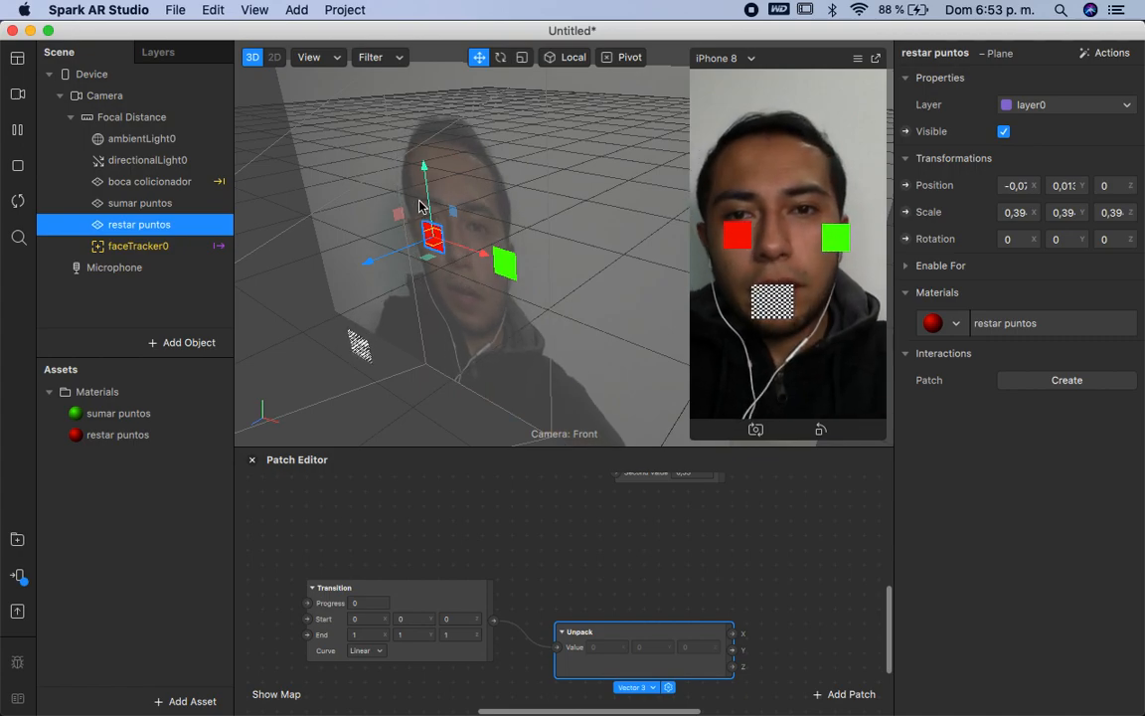
click(1026, 187)
click(946, 271)
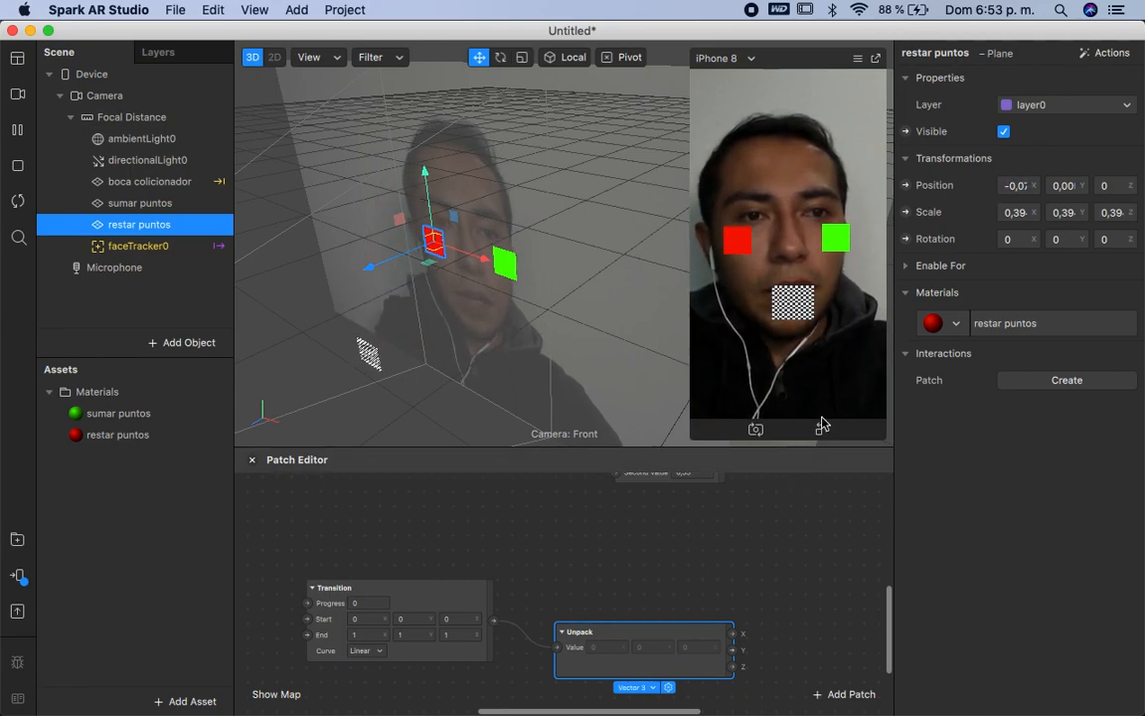
click(1028, 187)
key(cmd+c)
click(989, 243)
click(324, 617)
key(BackSpace)
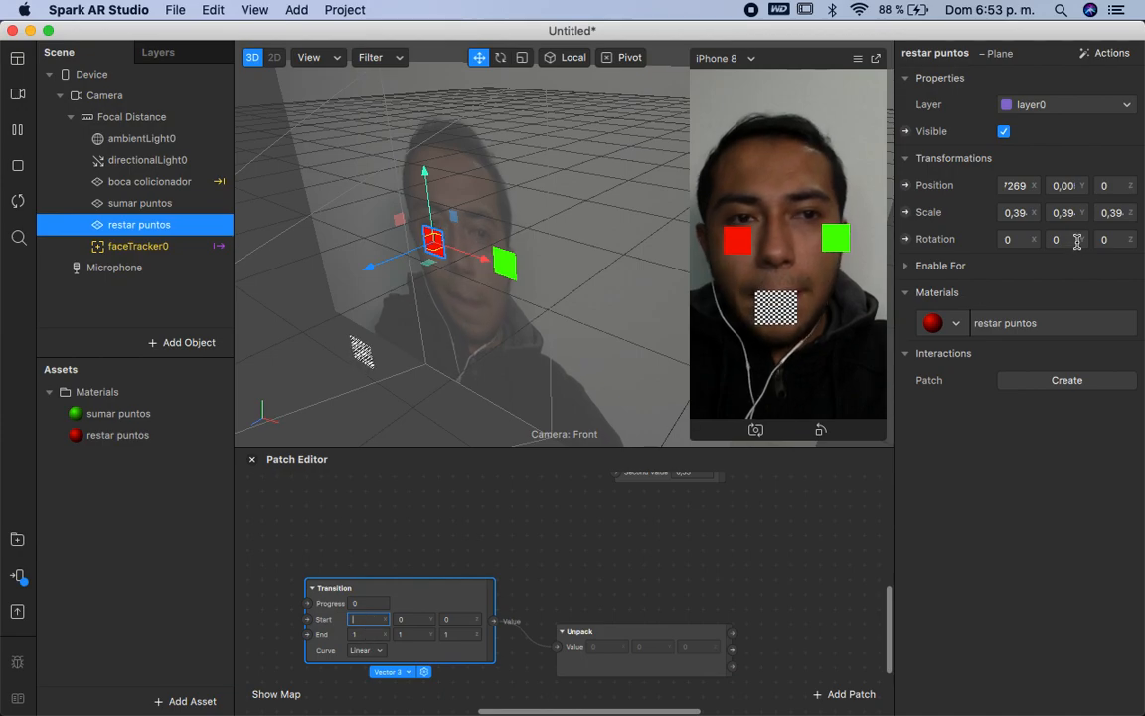
click(1066, 186)
click(957, 164)
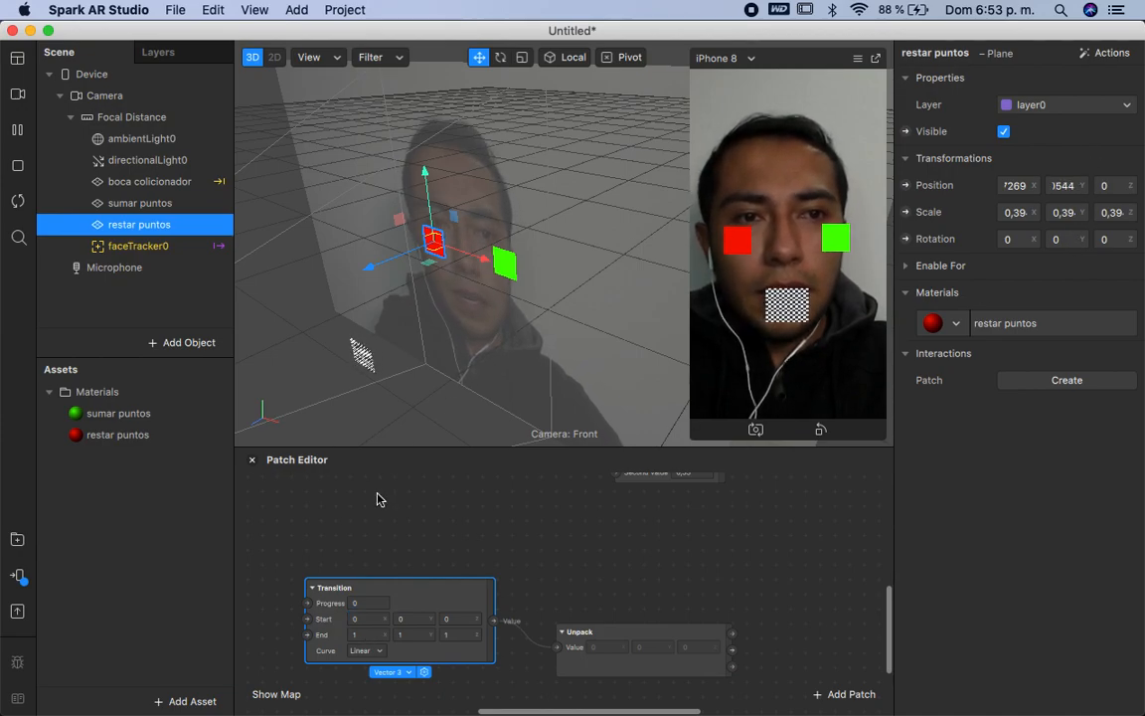
Step: Copy the restar puntos plane's X position, -0,07269, into the Transition patch's Start X and End X
click(1020, 186)
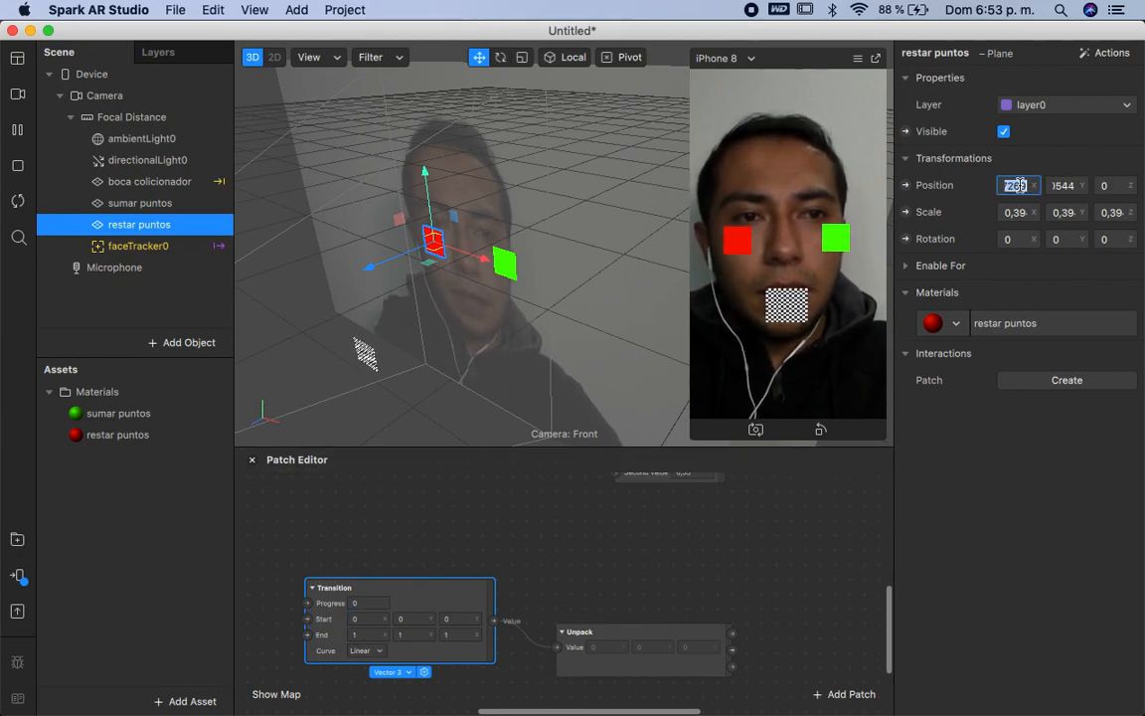
click(359, 620)
key(cmd+v)
click(368, 634)
key(cmd+v)
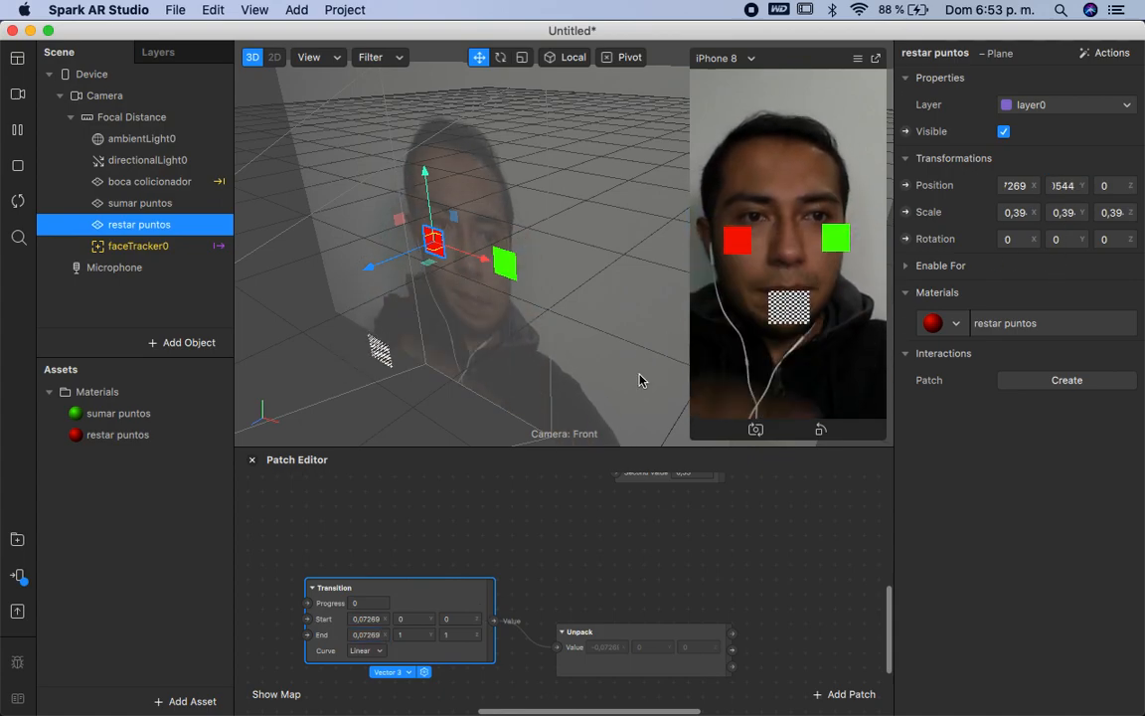
Step: Copy the restar puntos plane's Y position, 0,00544, into the Transition's Start Y and End Y, and set End Z to 0
click(1065, 185)
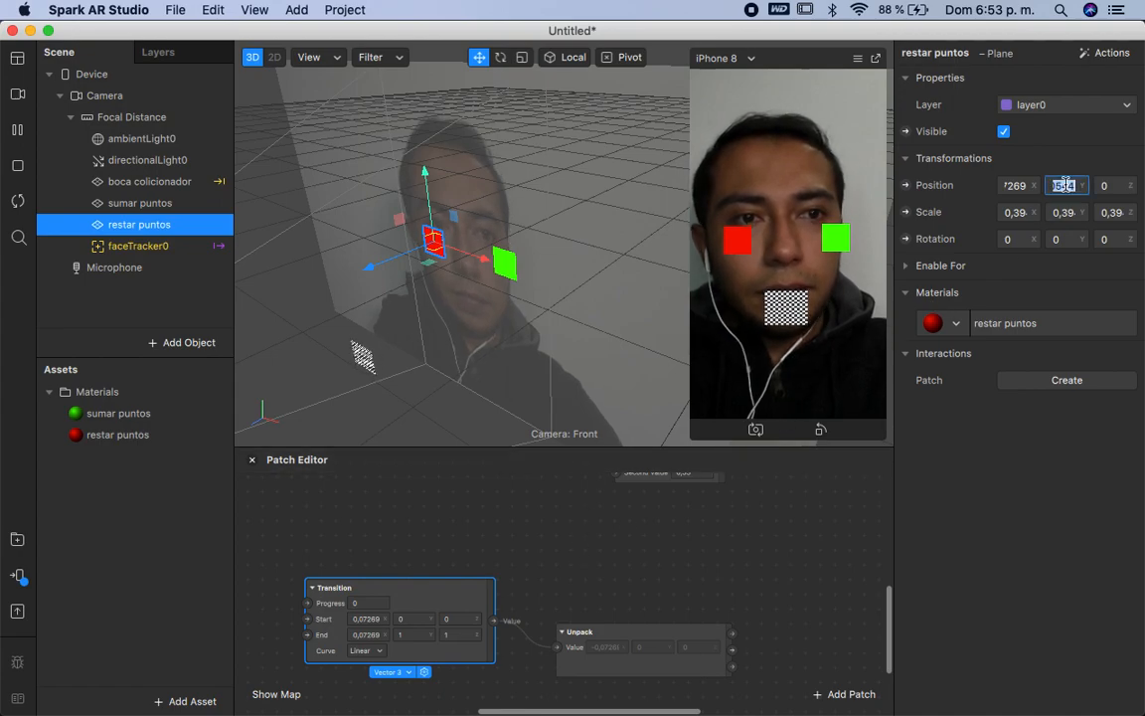
click(697, 405)
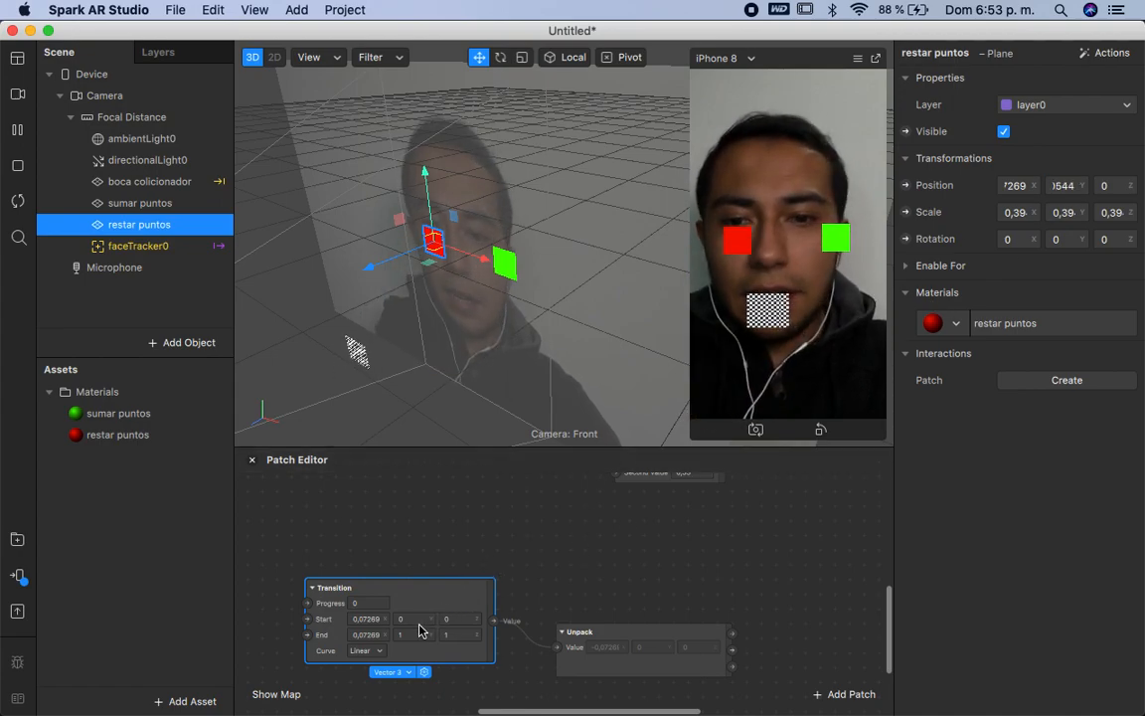
drag(416, 619, 358, 611)
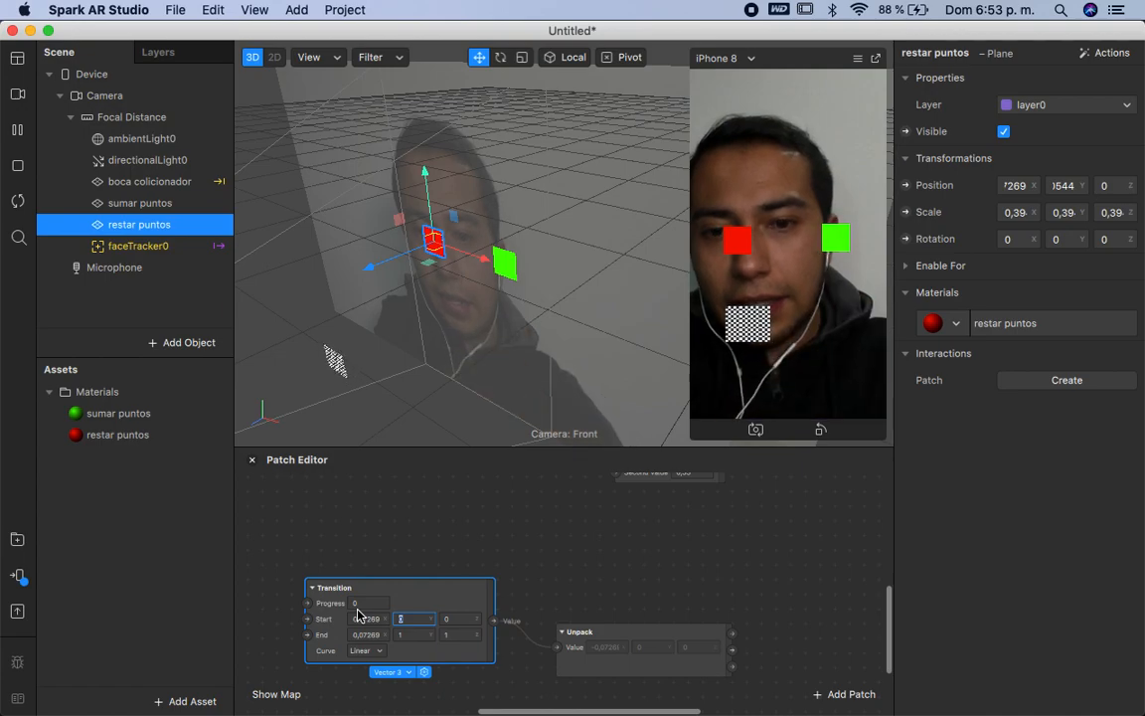
key(super+v)
click(414, 634)
text(0,00544)
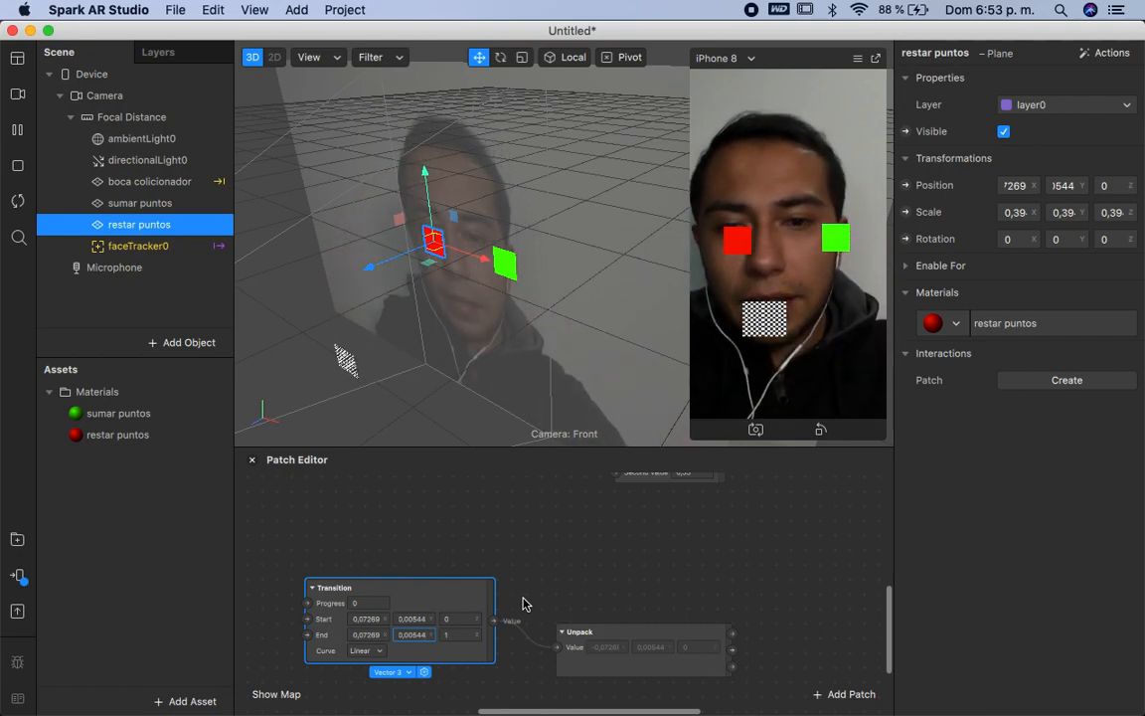
click(463, 634)
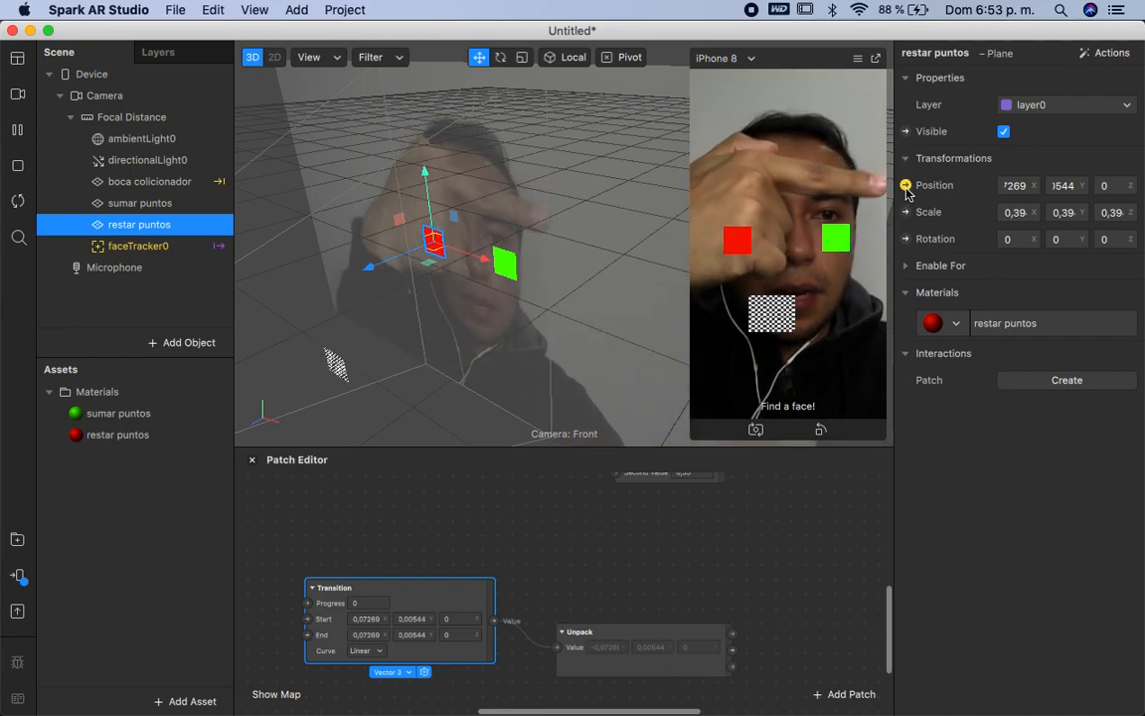
Step: Create a 3D Position patch for the restar puntos plane and connect the Transition's Value output to it
drag(907, 193, 542, 582)
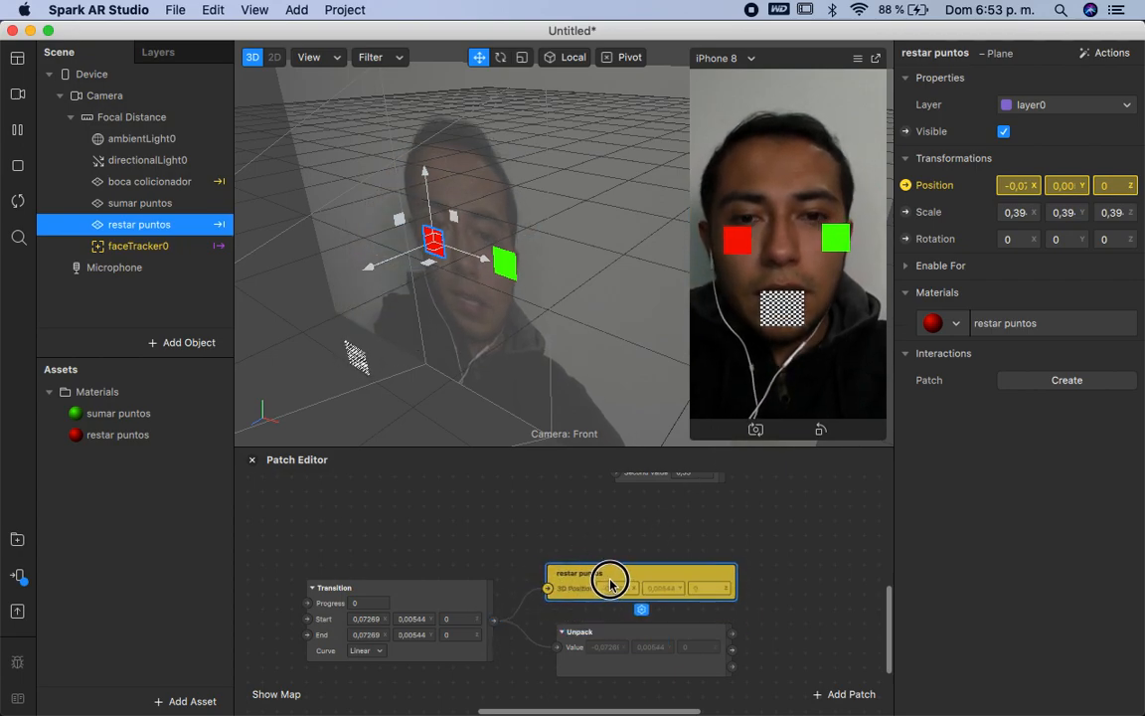
drag(628, 590, 635, 589)
Step: Add an Equals patch and place it in the empty space below the boca colicionador position patch
scroll(695, 603, right, 3)
scroll(695, 603, up, 3)
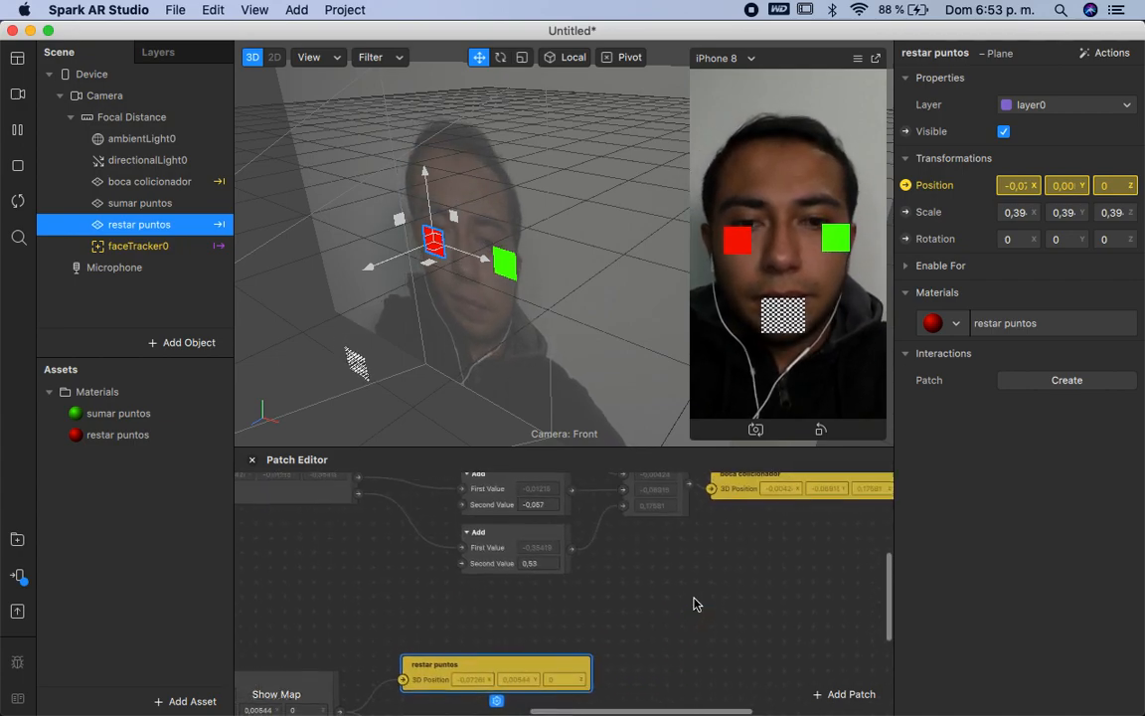
scroll(695, 603, down, 3)
scroll(695, 604, left, 2)
scroll(695, 604, right, 5)
scroll(695, 603, up, 3)
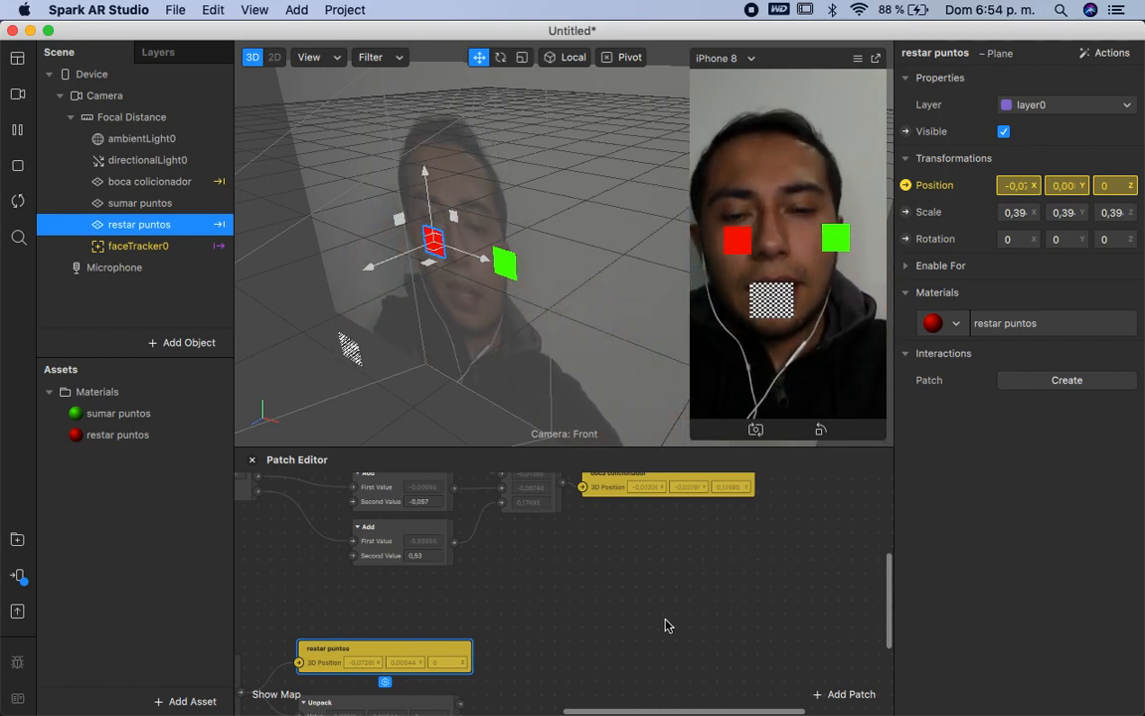
scroll(665, 627, left, 2)
scroll(665, 627, right, 2)
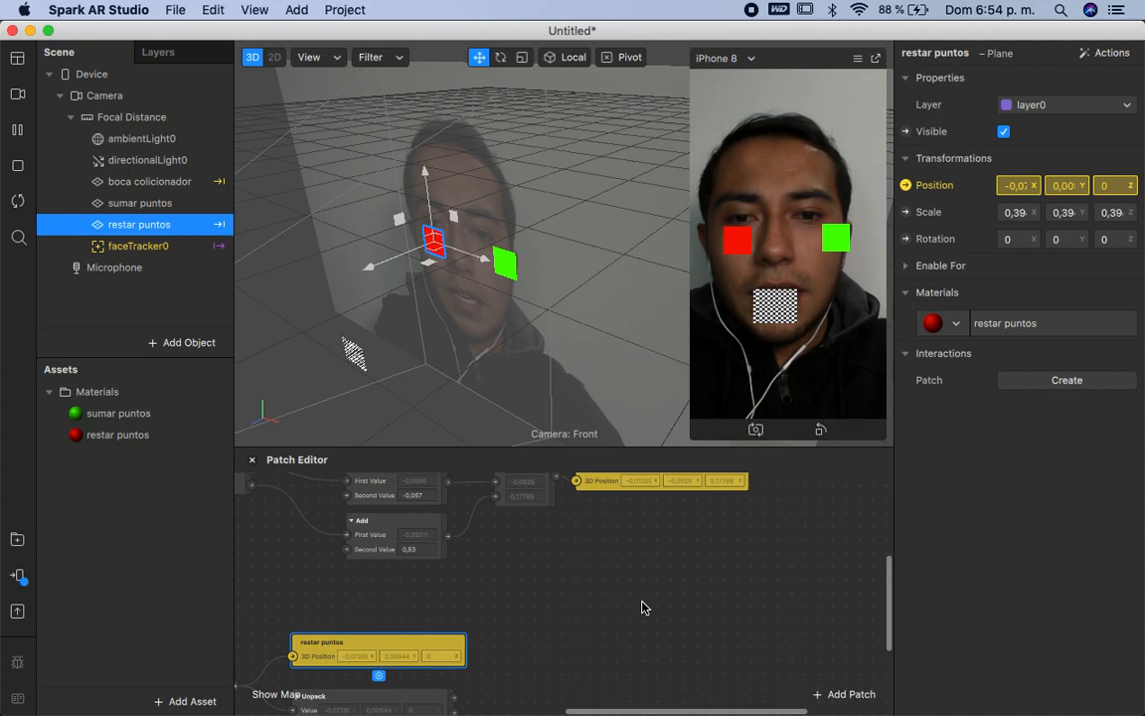
right_click(642, 607)
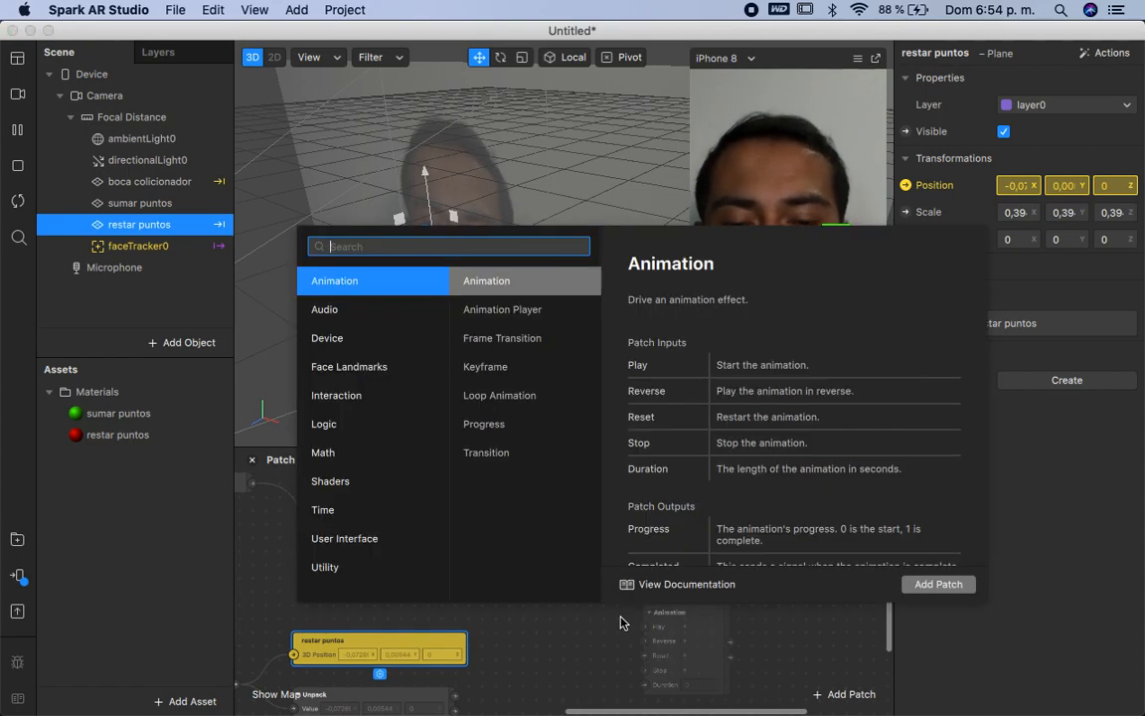
text(euq)
key(BackSpace)
key(BackSpace)
key(BackSpace)
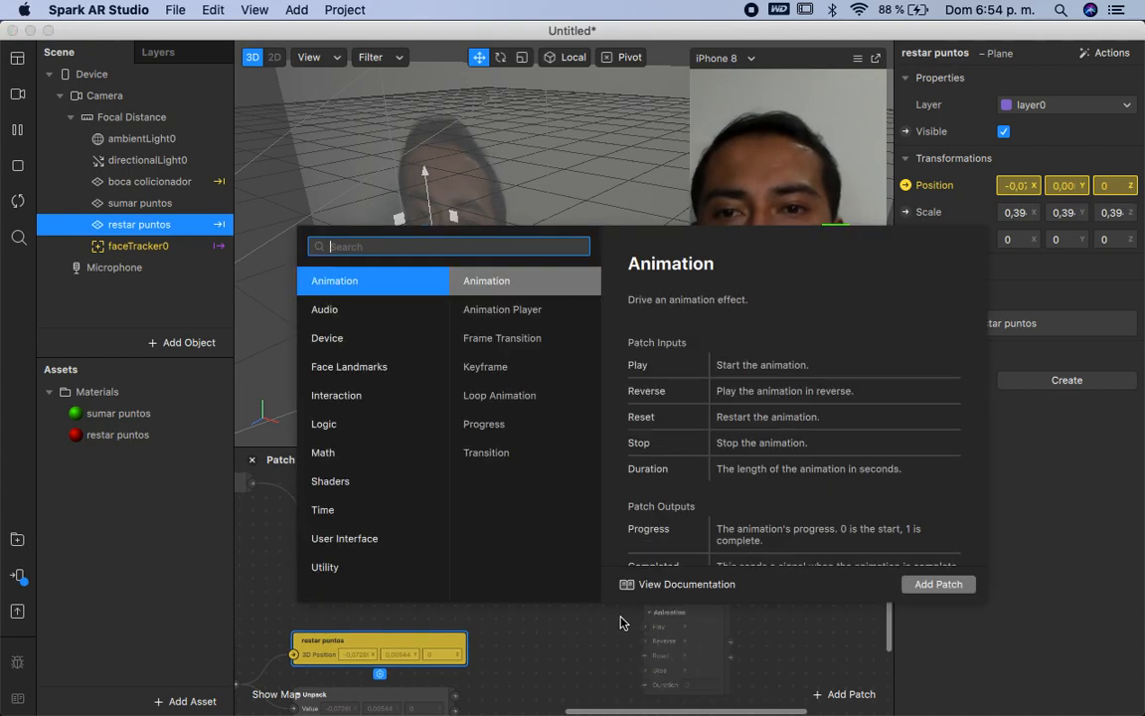
text(eq)
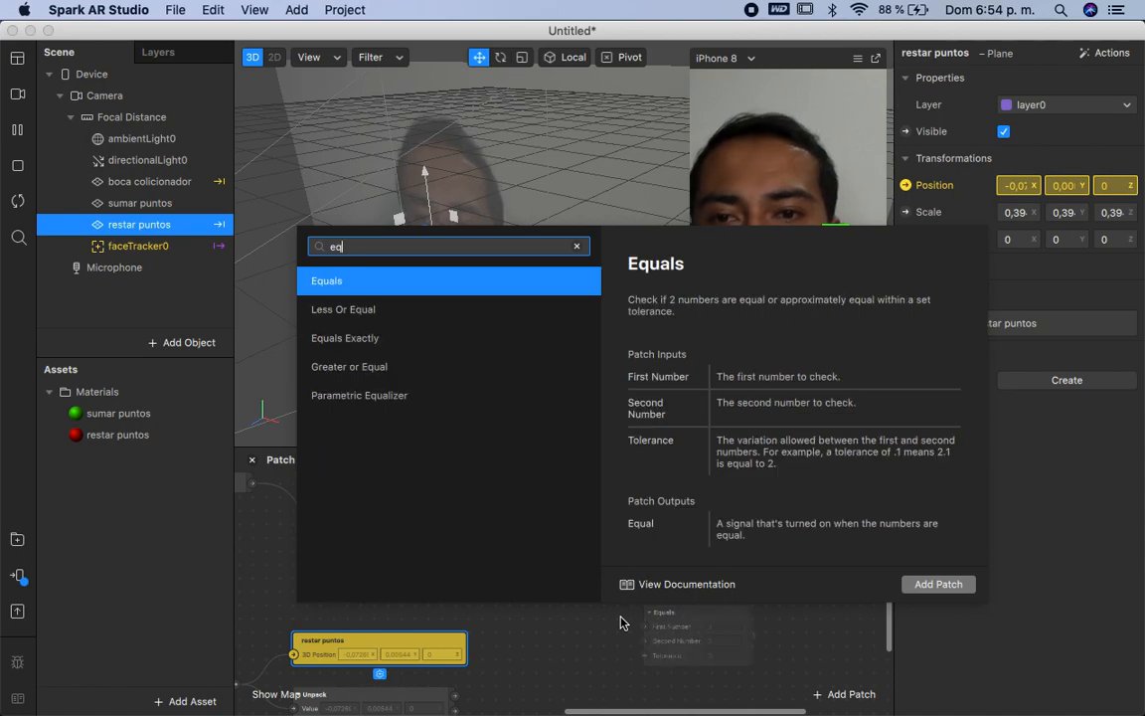
key(Return)
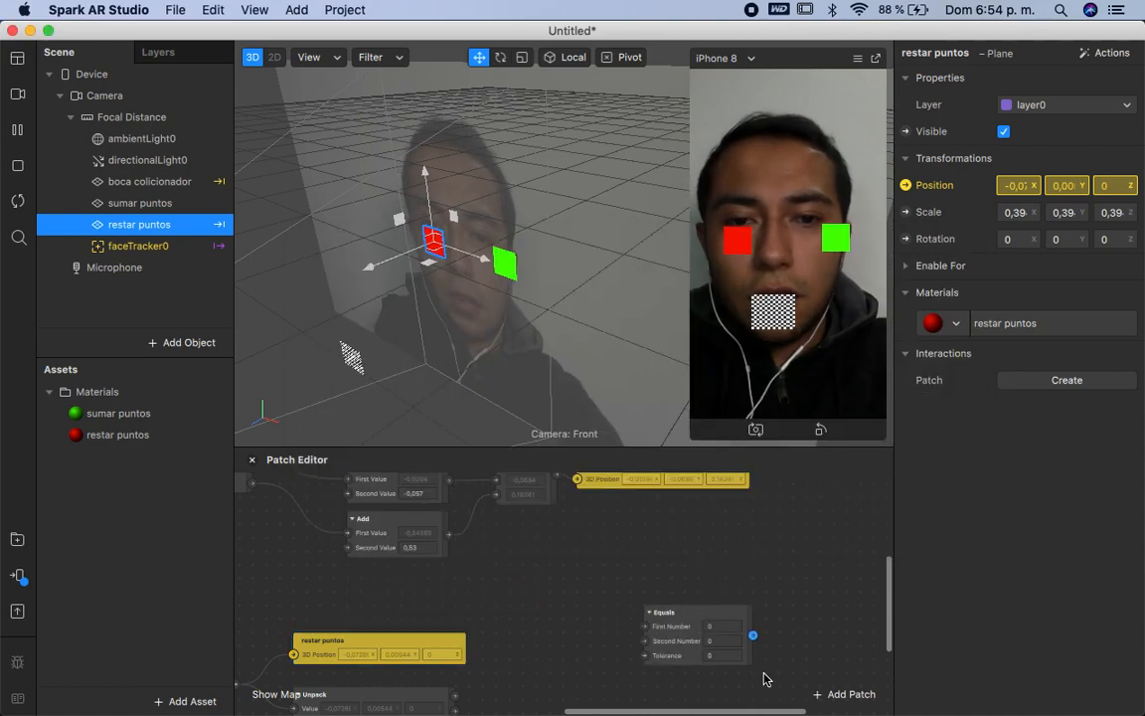
drag(666, 619, 639, 593)
scroll(626, 623, down, 1)
scroll(625, 623, up, 2)
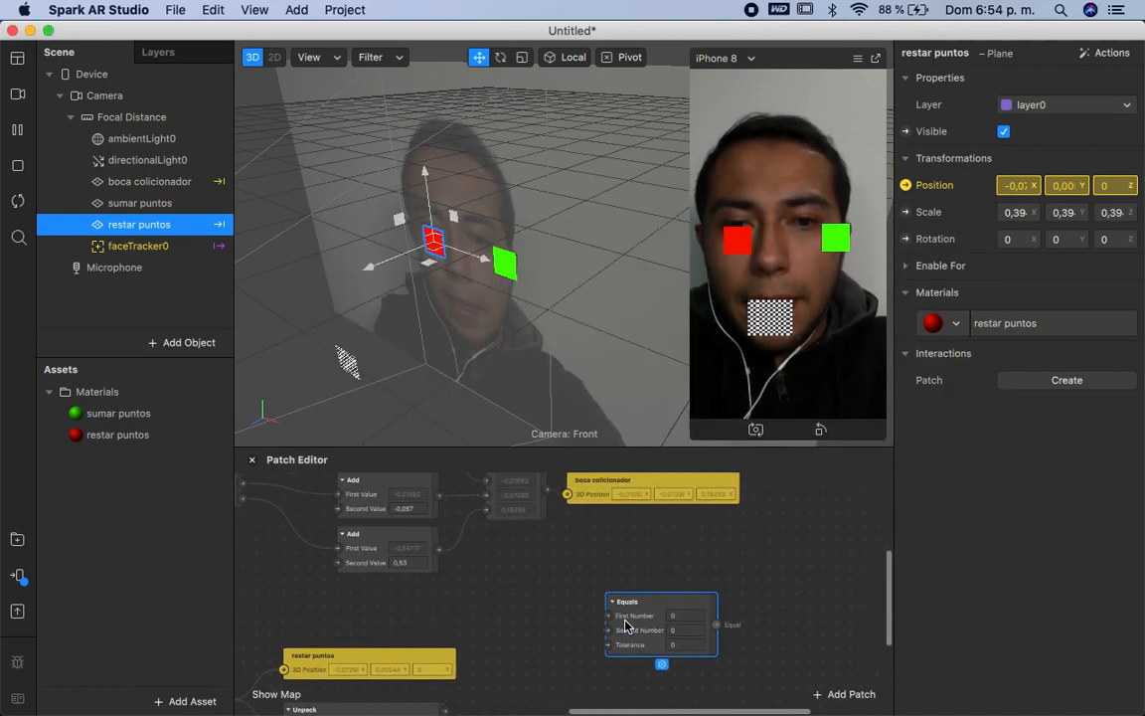
Step: Connect the output of the first Add patch, the mouth's X value, to the Equals patch's First Number
scroll(626, 623, down, 2)
scroll(625, 623, down, 1)
scroll(602, 621, up, 2)
scroll(600, 621, down, 1)
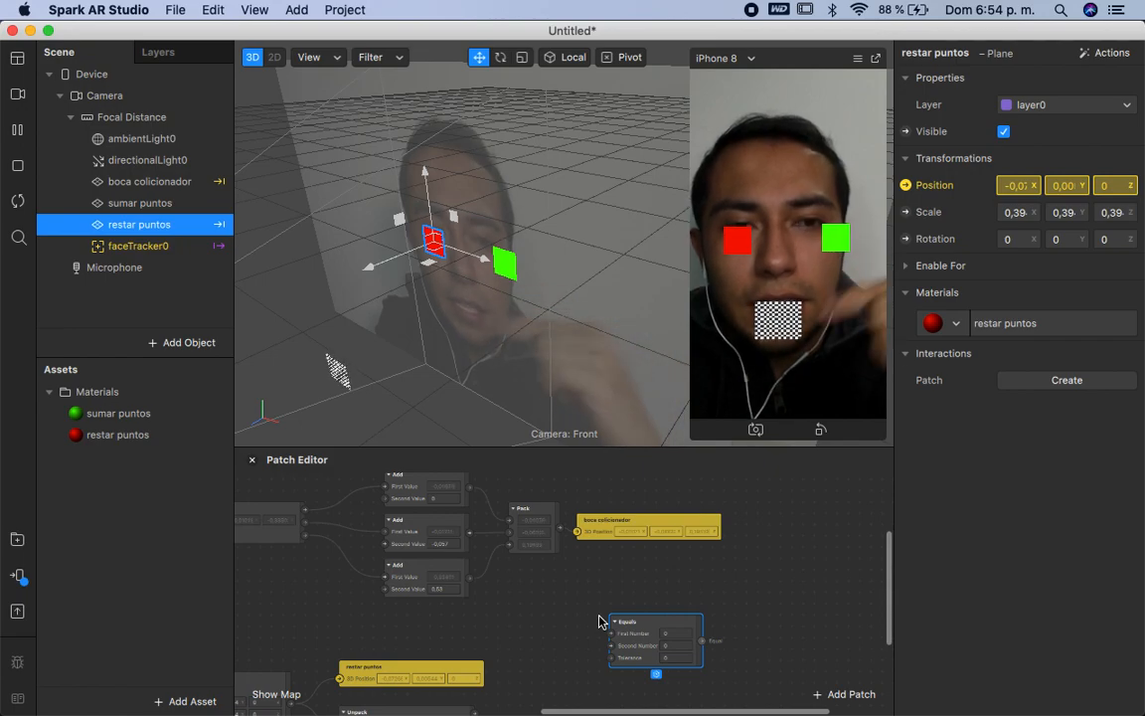
scroll(578, 636, up, 1)
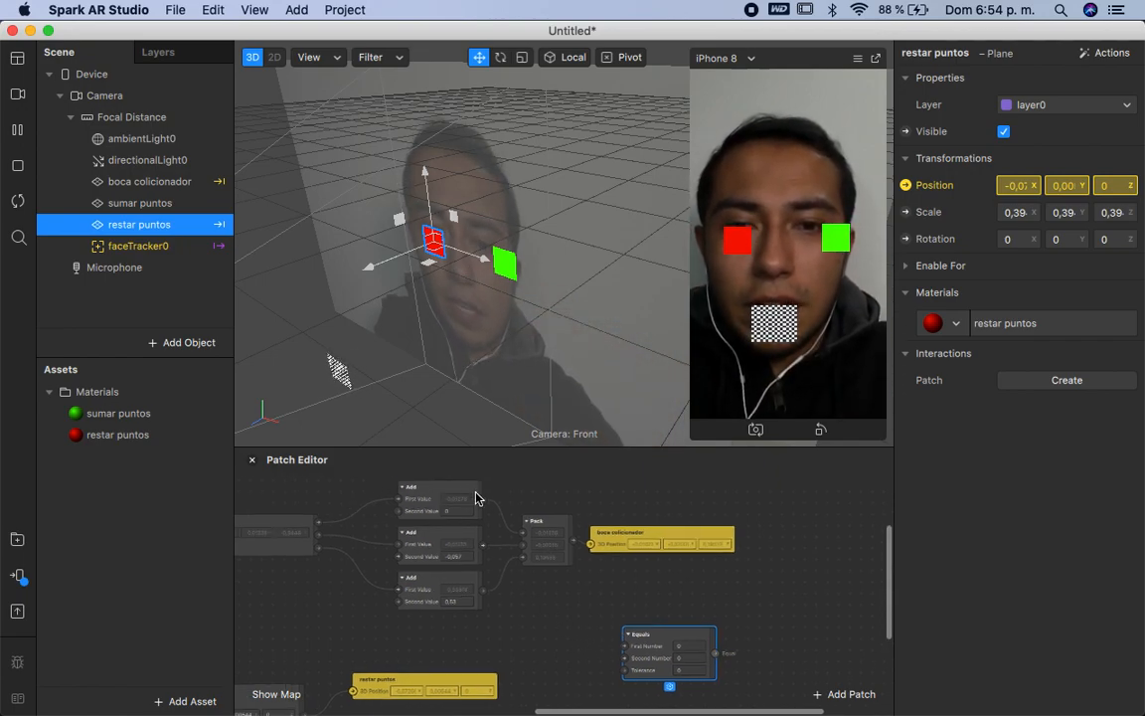
drag(484, 499, 629, 653)
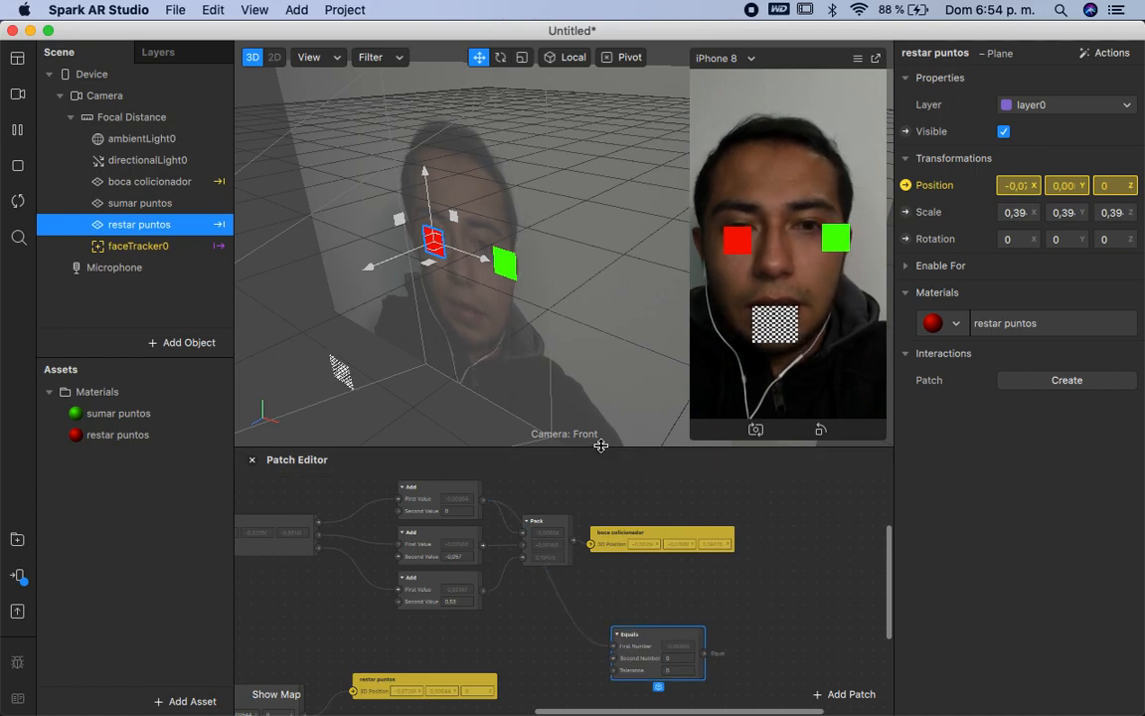
Step: Enlarge the Patch Editor upward and shrink the iPhone 8 preview so it no longer covers the patches
drag(601, 445, 628, 177)
scroll(548, 368, up, 3)
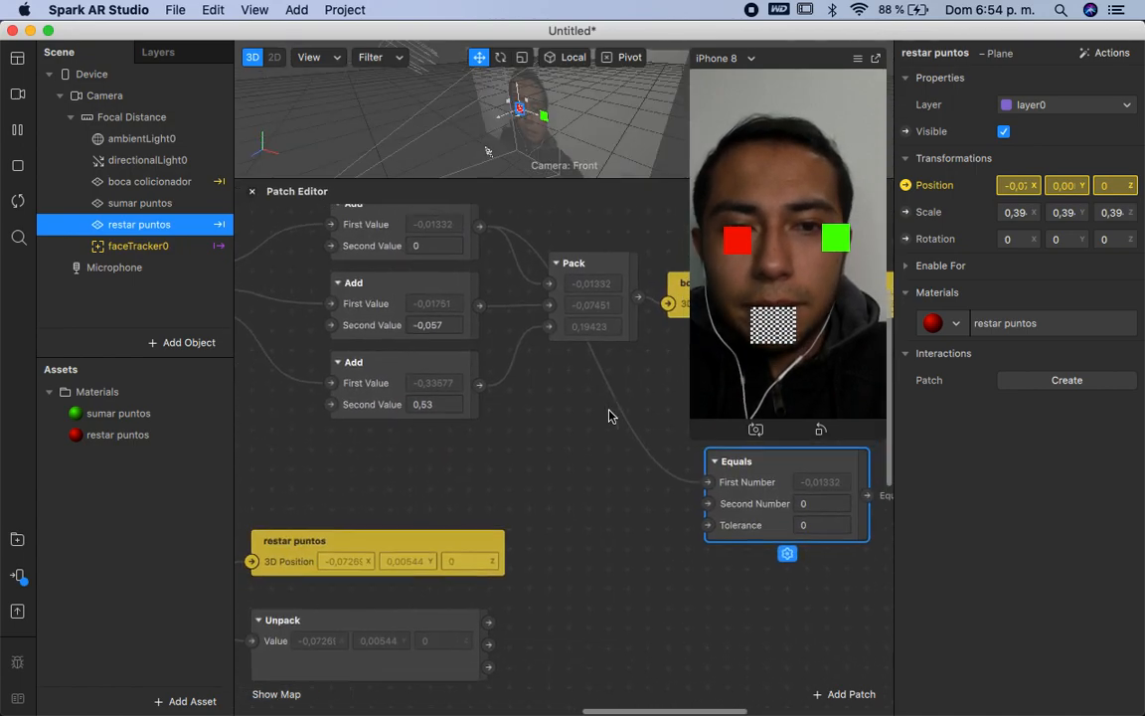
scroll(610, 410, up, 1)
drag(690, 436, 774, 275)
scroll(595, 476, left, 2)
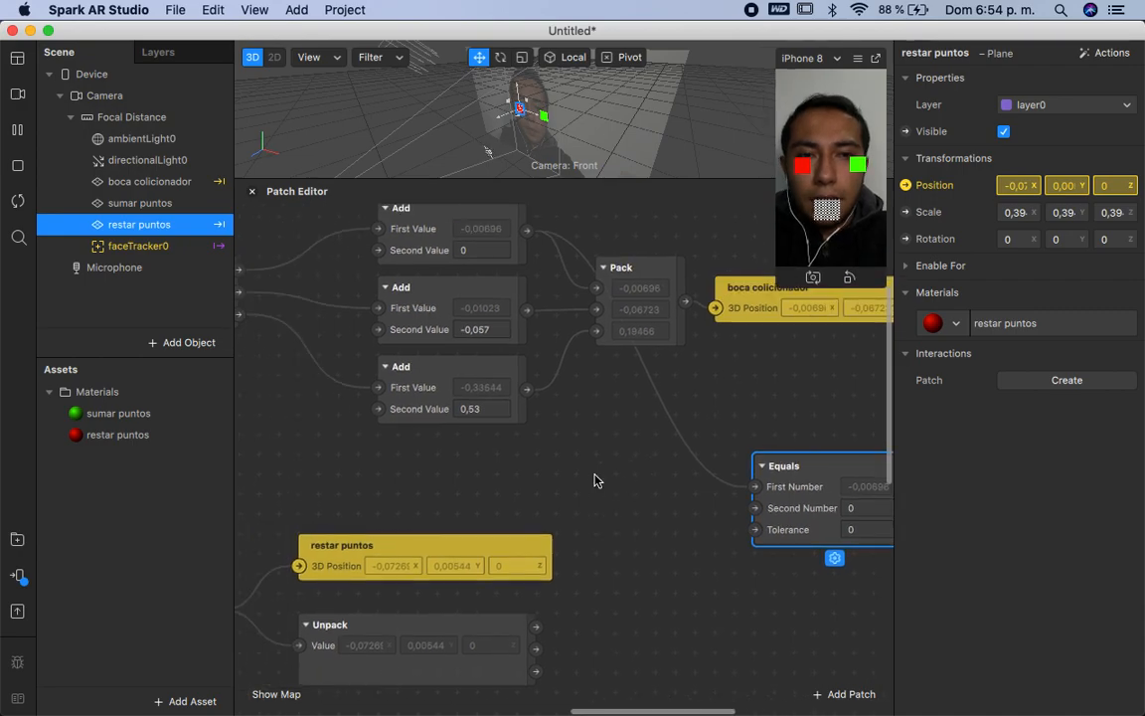
Step: Connect the X output of the restar puntos Unpack patch to the Equals patch's Second Number
scroll(595, 482, down, 2)
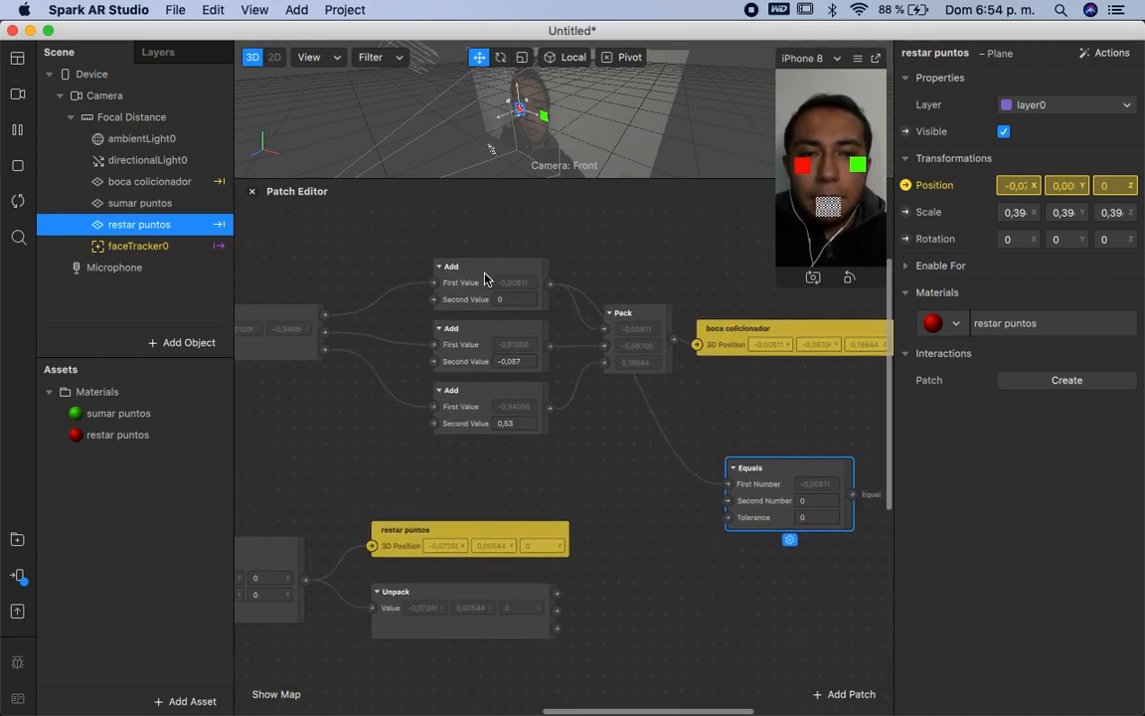
click(550, 607)
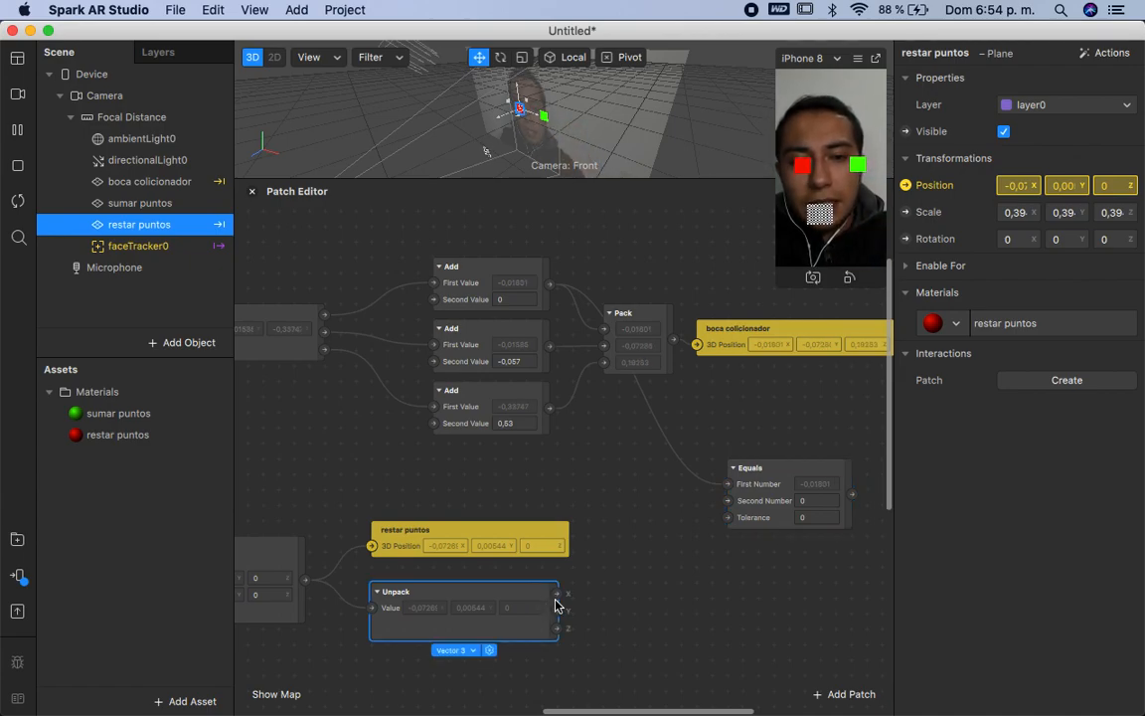
drag(556, 595, 729, 503)
scroll(762, 527, right, 2)
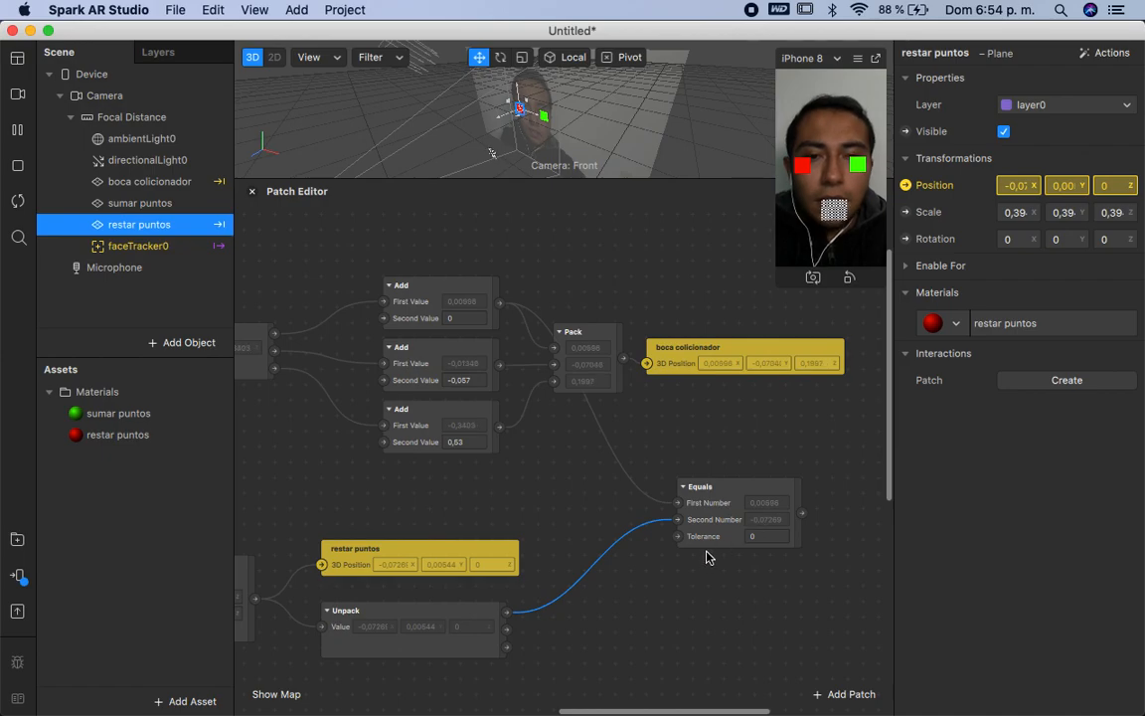
Step: Add a second Equals patch and align it directly below the first one
scroll(707, 558, right, 1)
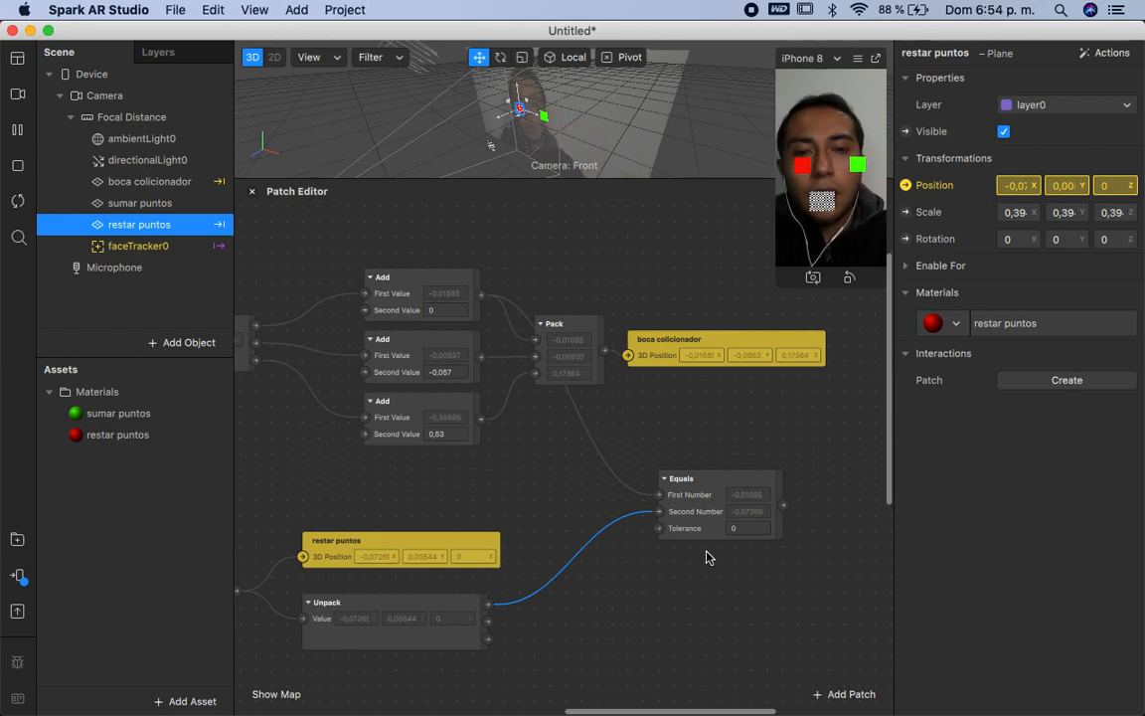
scroll(708, 558, right, 1)
scroll(708, 558, down, 1)
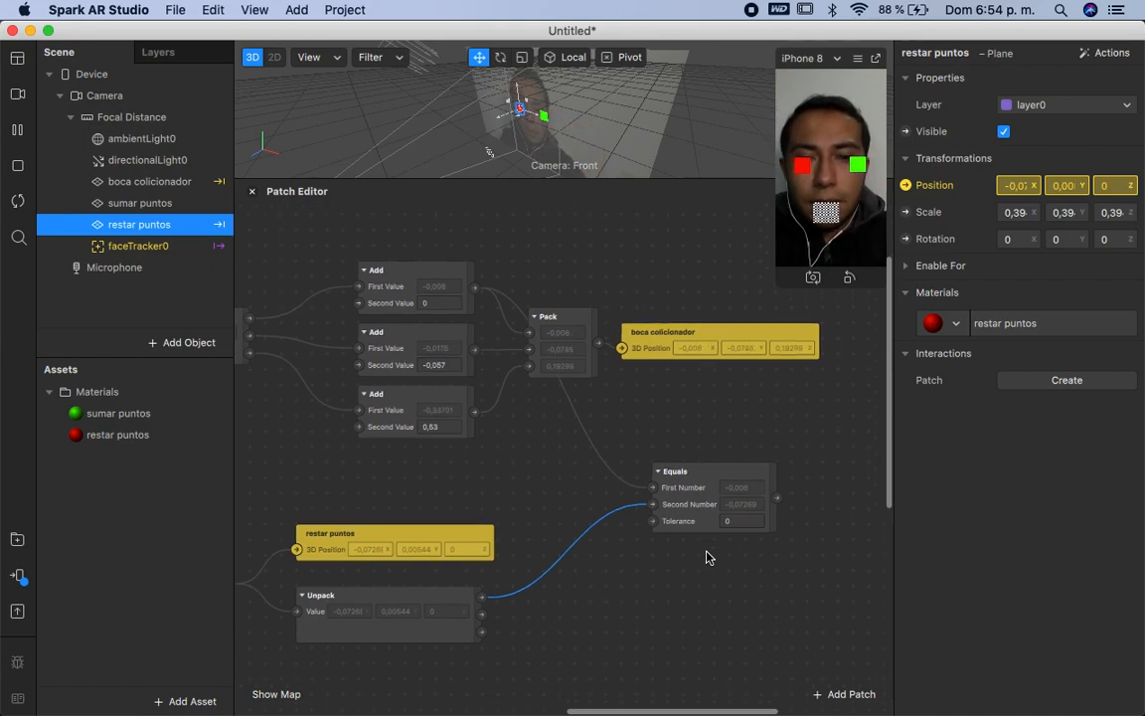
right_click(708, 558)
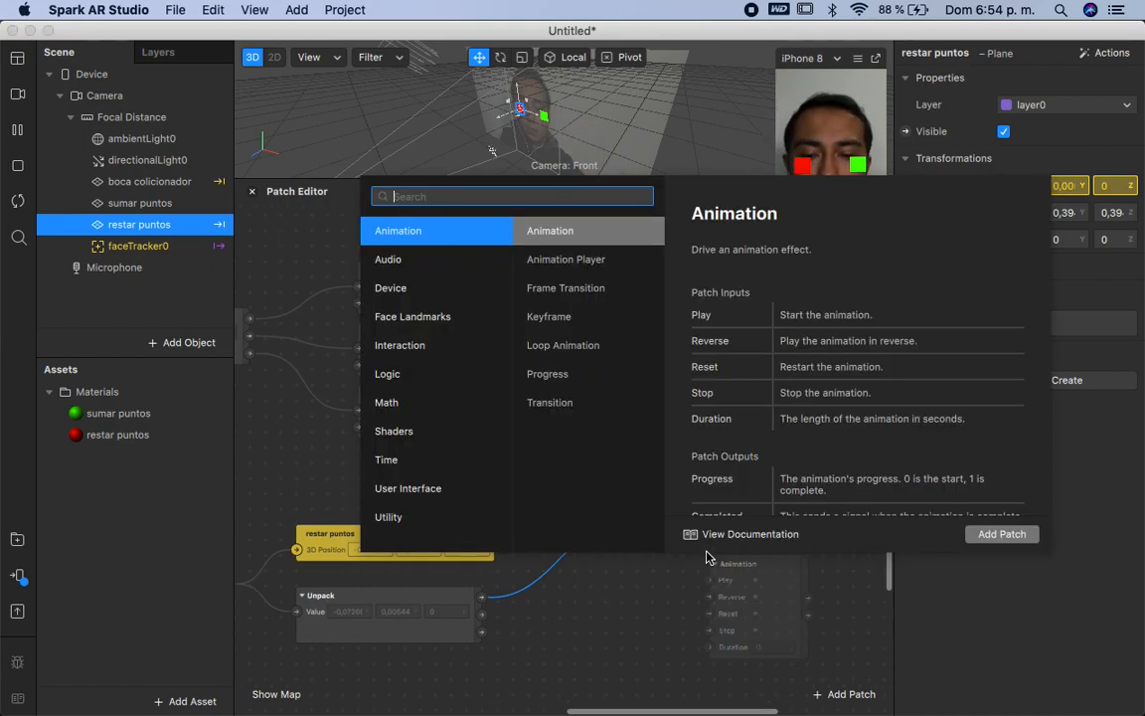
text(eq)
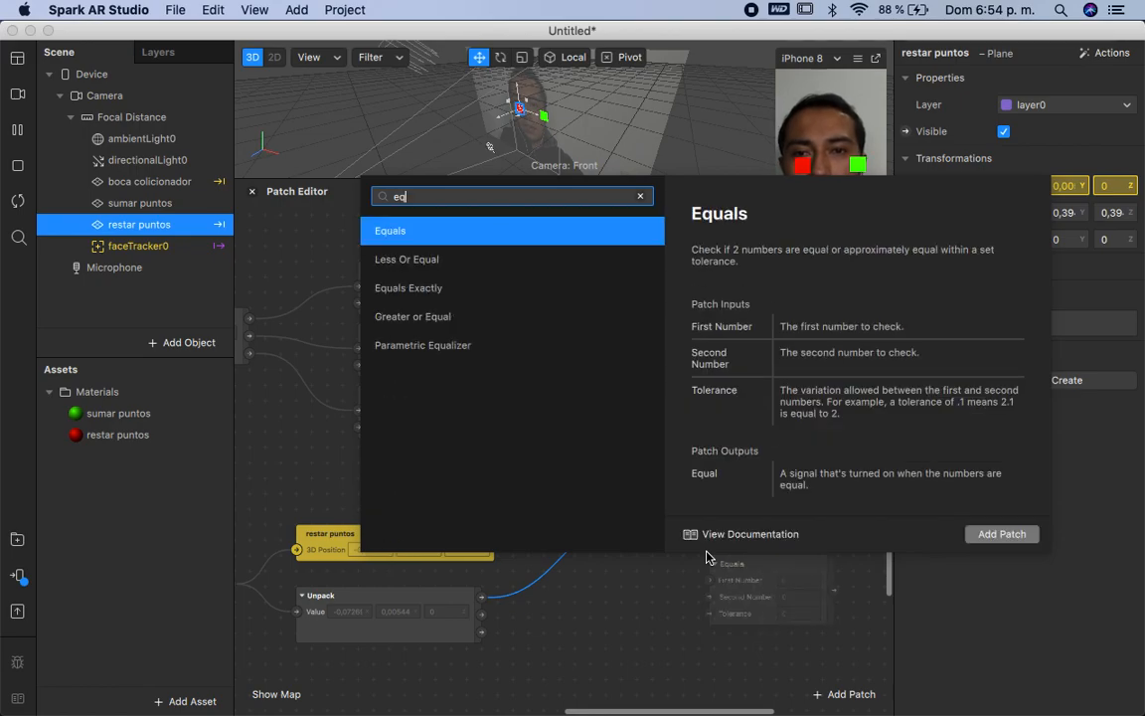
key(Return)
drag(736, 559, 657, 568)
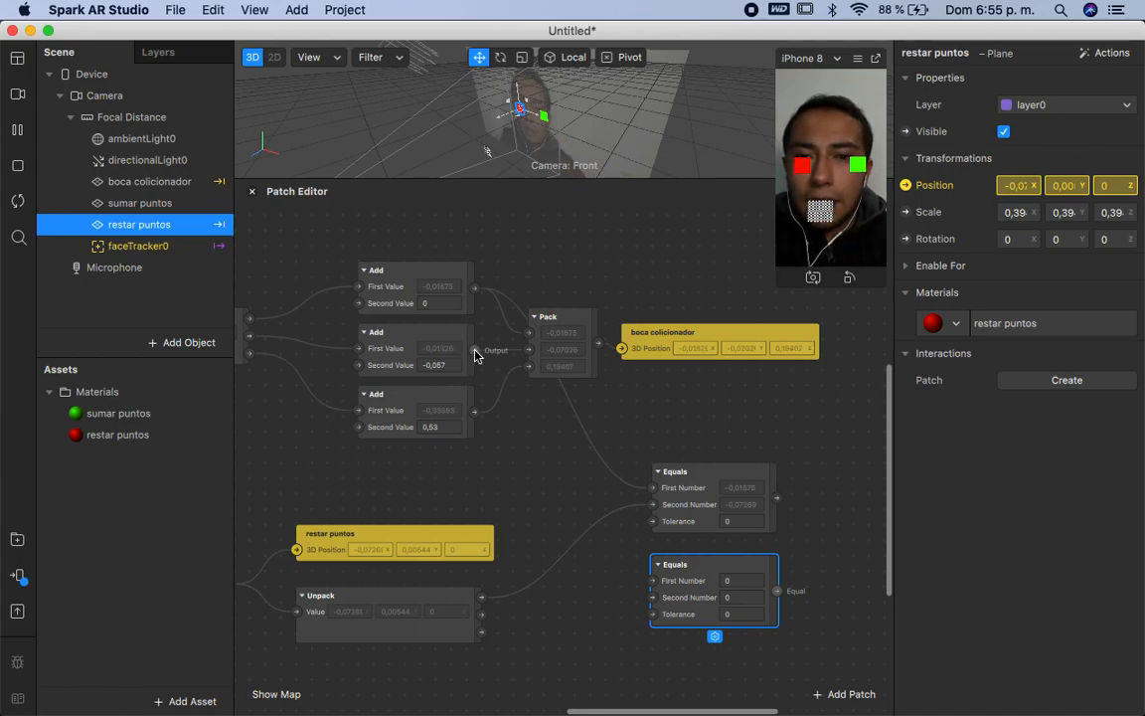
Step: Connect the middle Add patch's output to the second Equals patch's First Number and the Unpack's Y output to its Second Number
drag(475, 350, 654, 583)
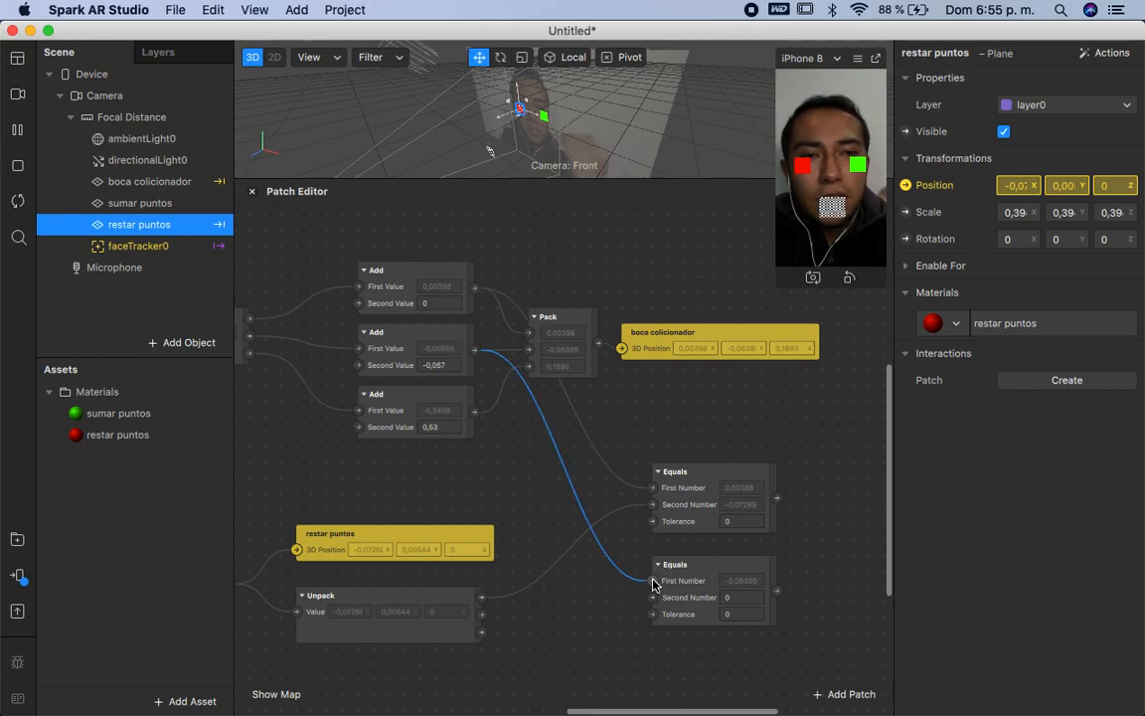
click(477, 620)
drag(480, 616, 653, 598)
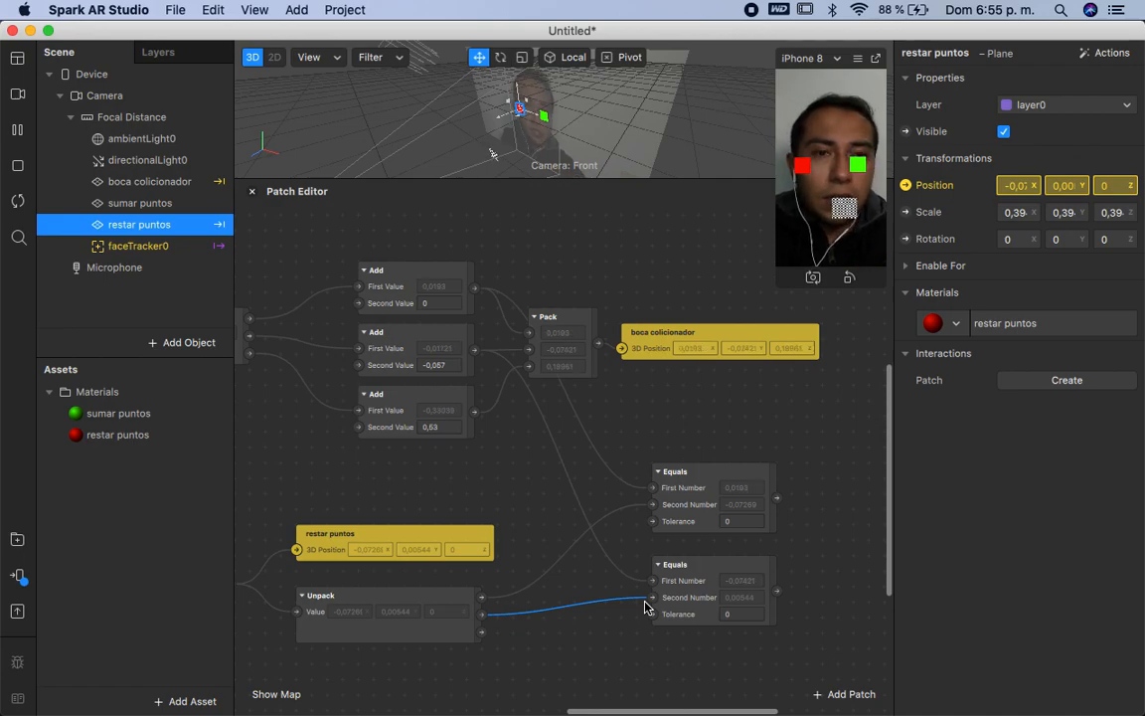
Step: Set the Tolerance of both Equals patches to 0,04
scroll(685, 603, right, 3)
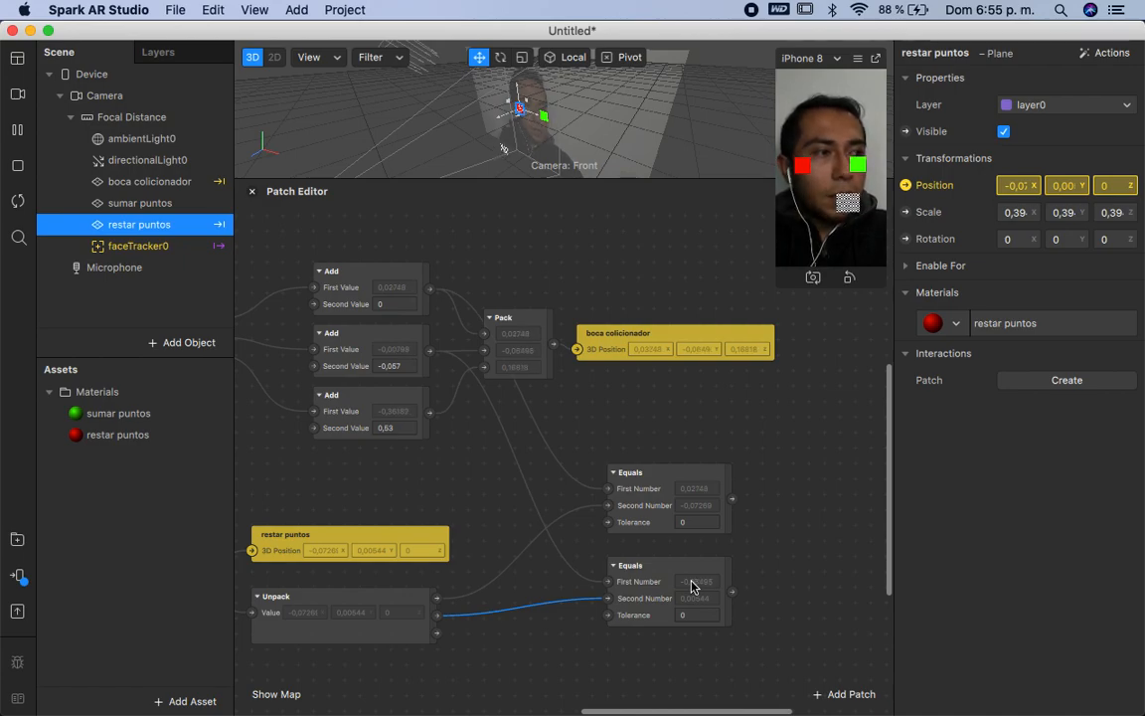
click(699, 522)
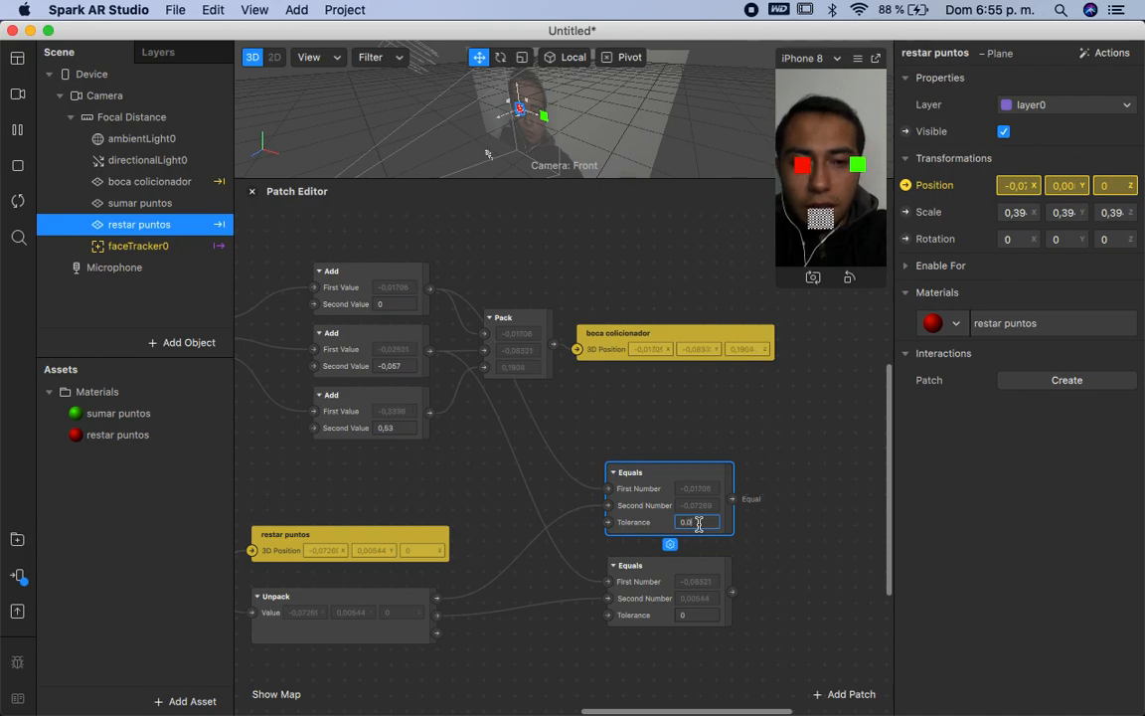
double_click(699, 523)
key(super+c)
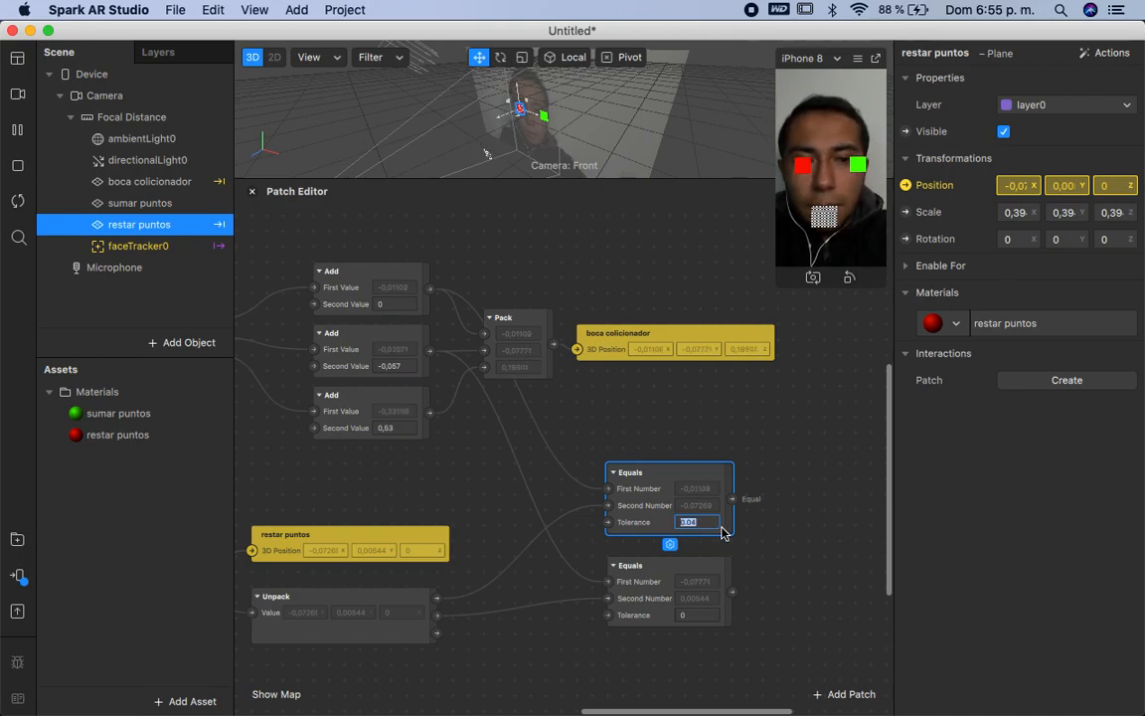
double_click(695, 615)
key(super+v)
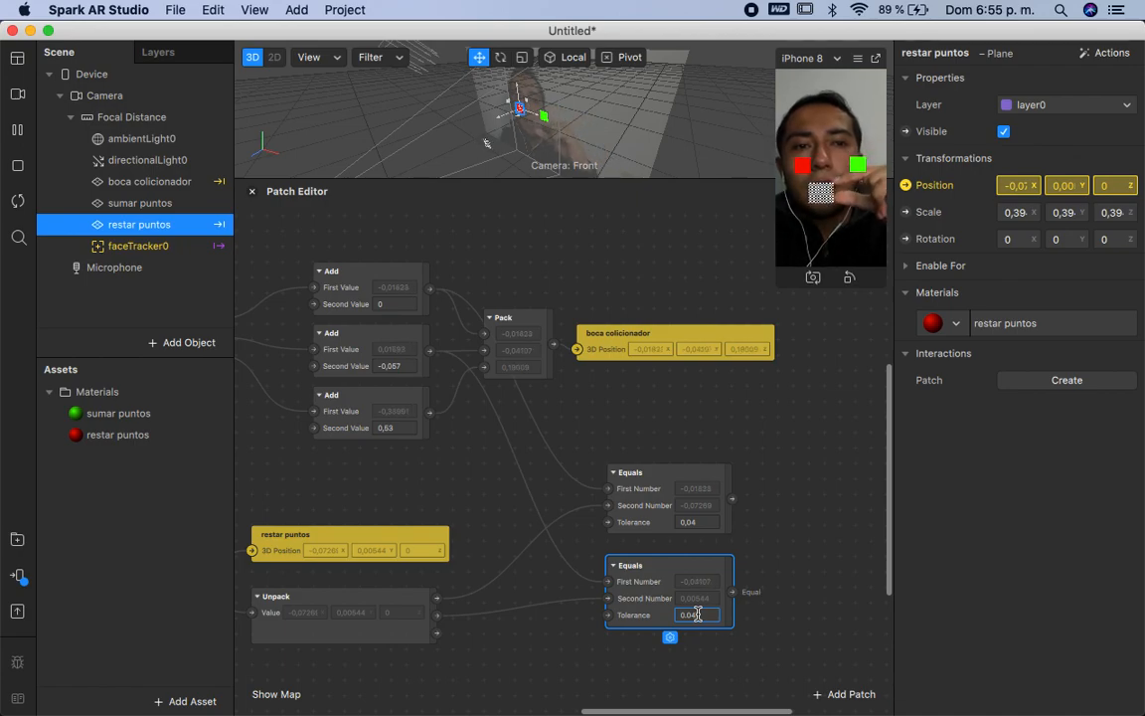
click(795, 558)
scroll(795, 559, right, 2)
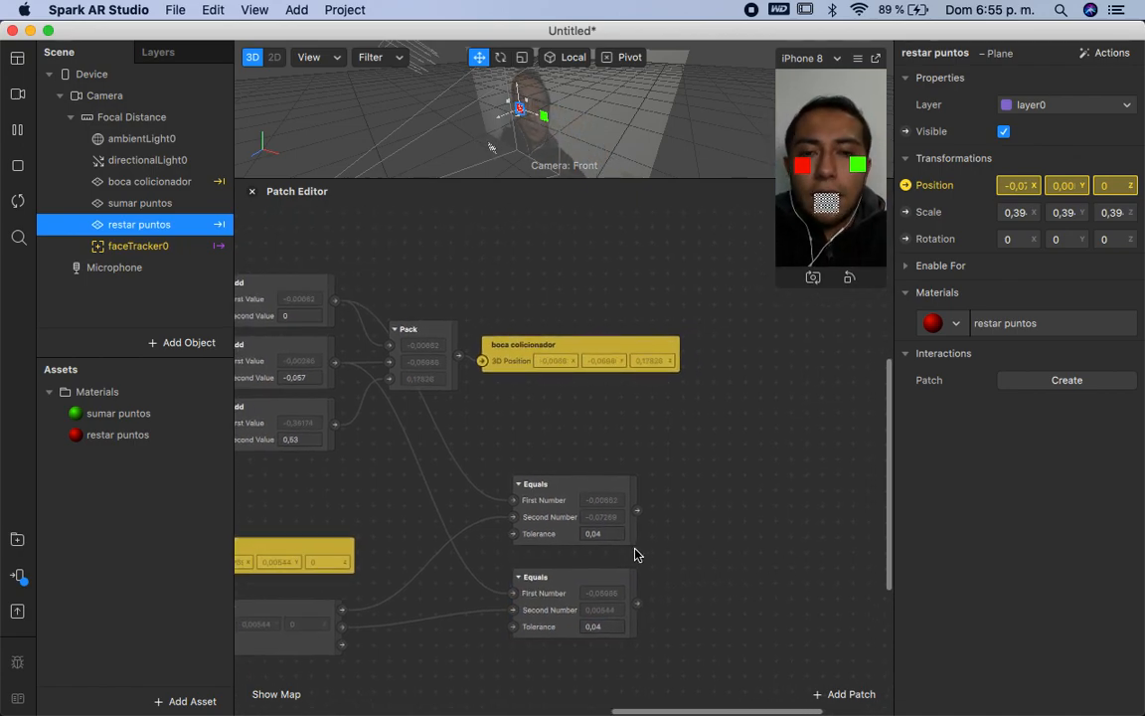
Step: Add an And patch beside the two Equals patches
scroll(641, 527, down, 2)
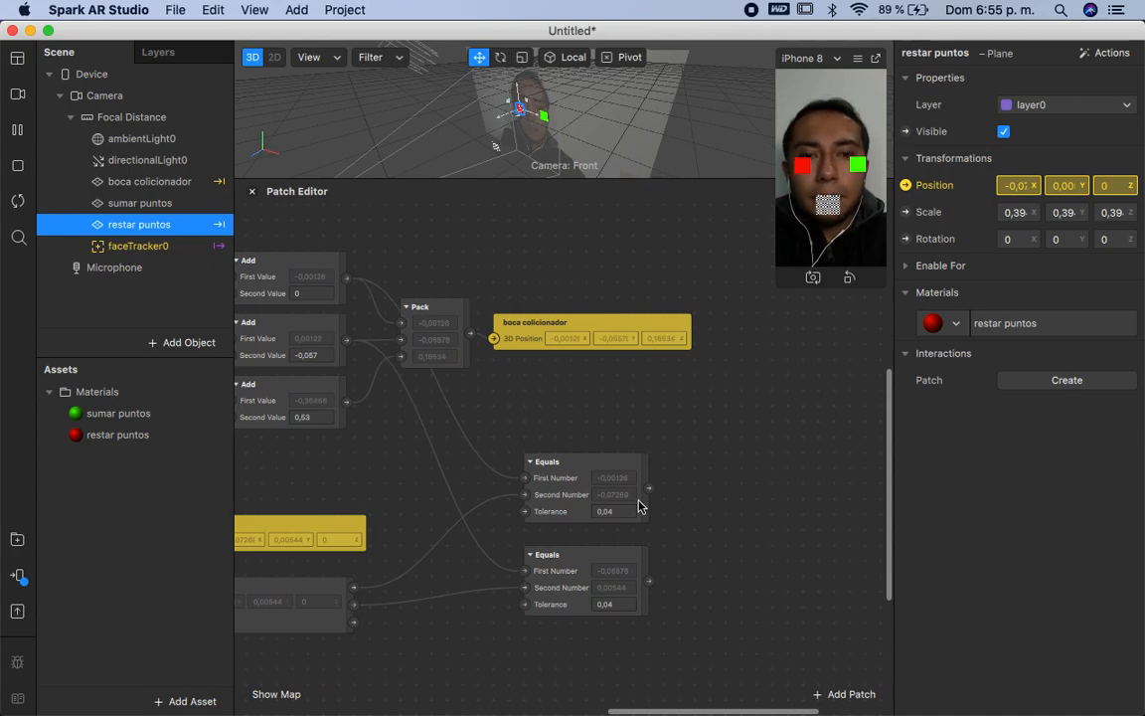
double_click(706, 531)
text(a)
click(697, 546)
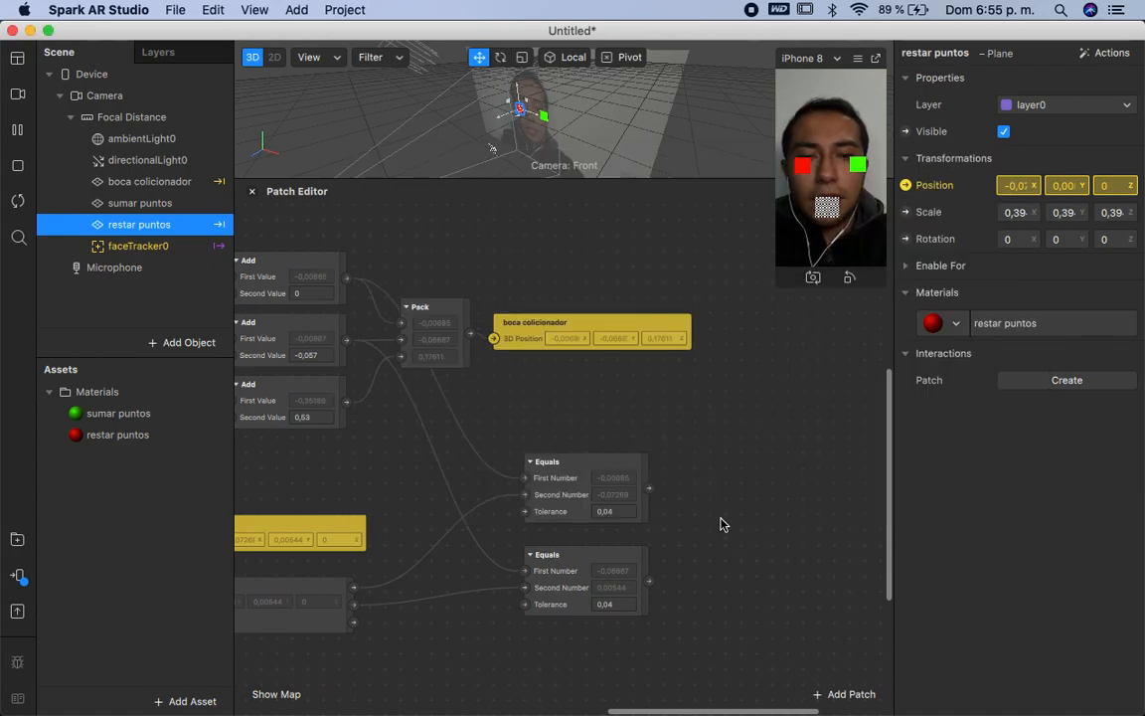
double_click(723, 523)
text(nd)
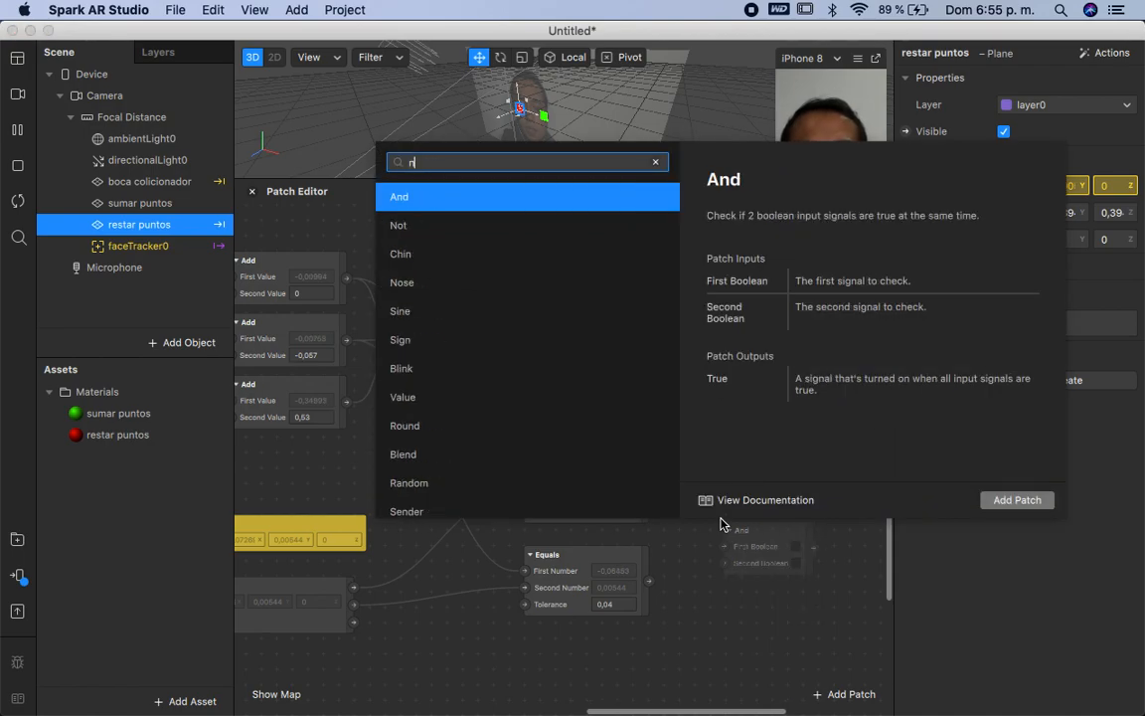
key(BackSpace)
key(BackSpace)
text(and)
key(Return)
Step: Connect the upper Equals output to the And patch's First Boolean and the lower one to Second Boolean, and move And closer to them
drag(651, 486, 725, 545)
drag(648, 581, 726, 562)
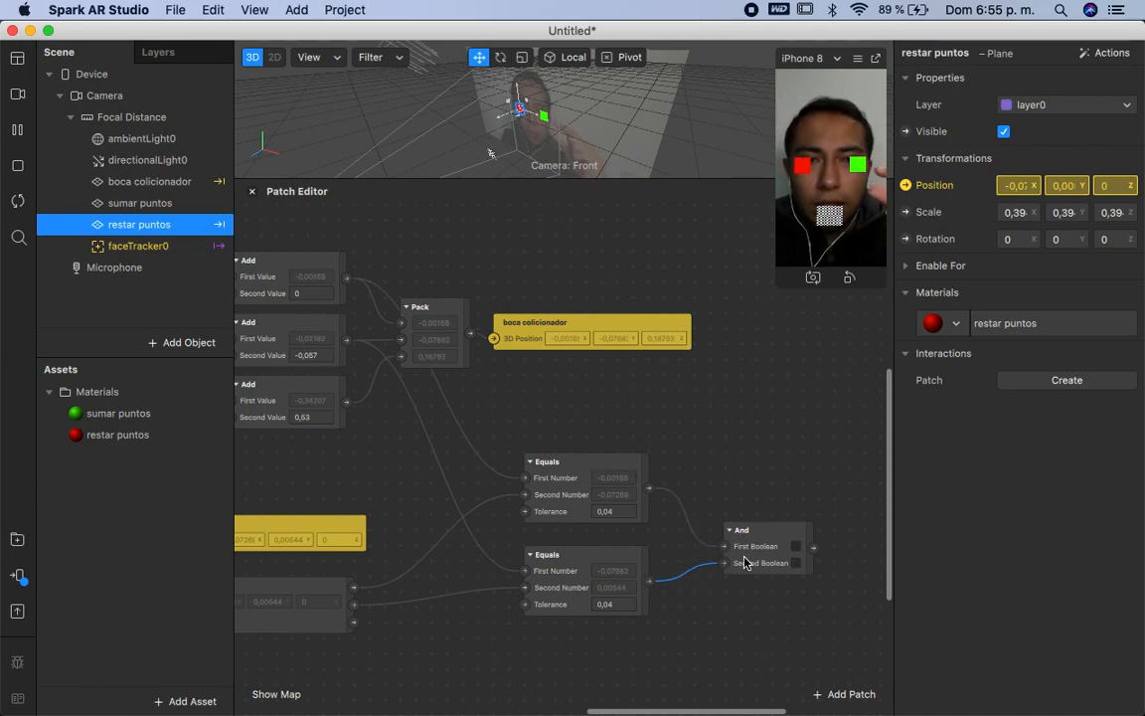
drag(745, 563, 710, 535)
scroll(724, 594, right, 3)
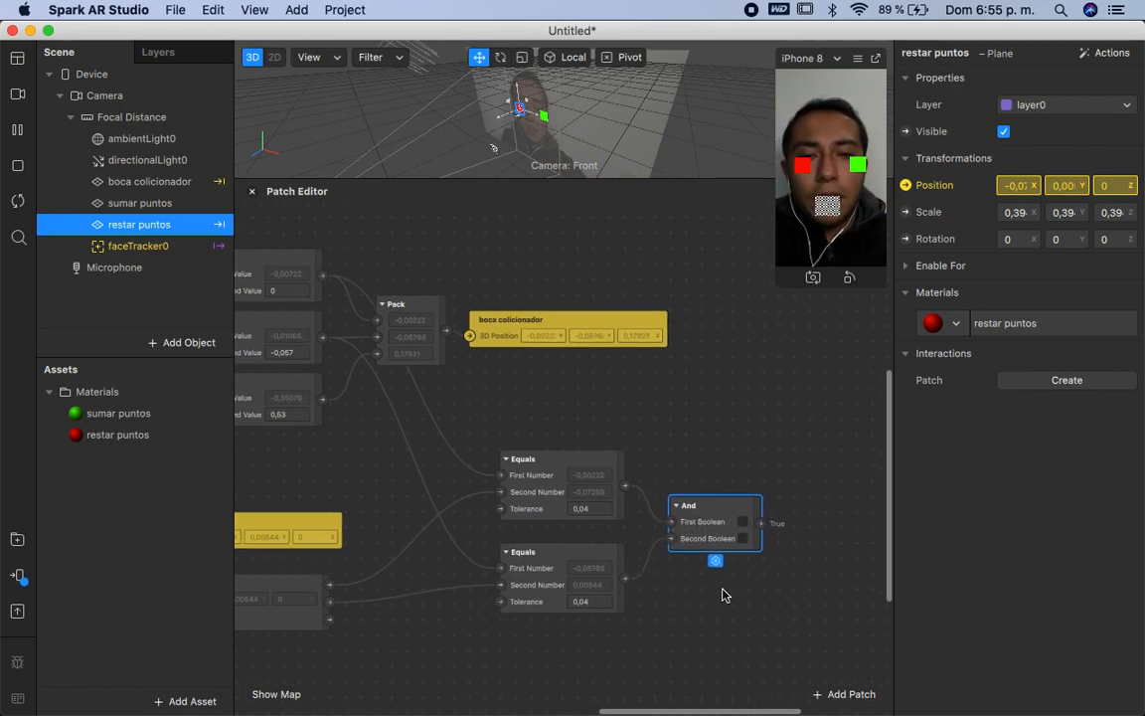
scroll(724, 595, right, 2)
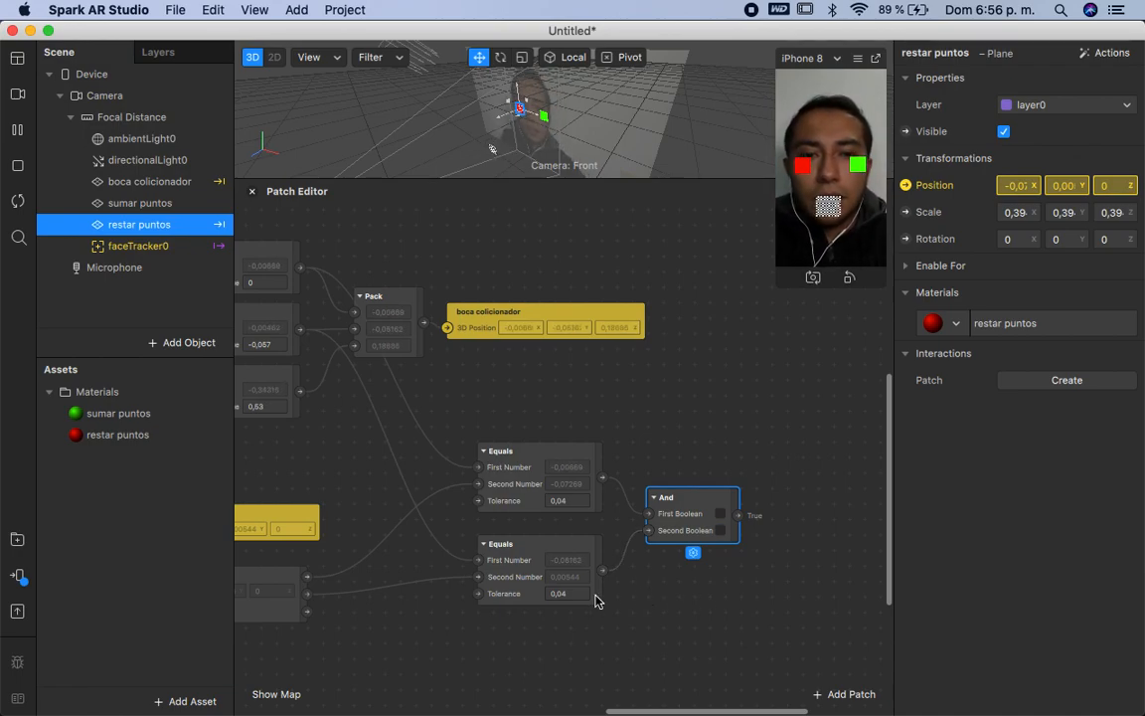
scroll(596, 601, left, 5)
scroll(597, 602, right, 5)
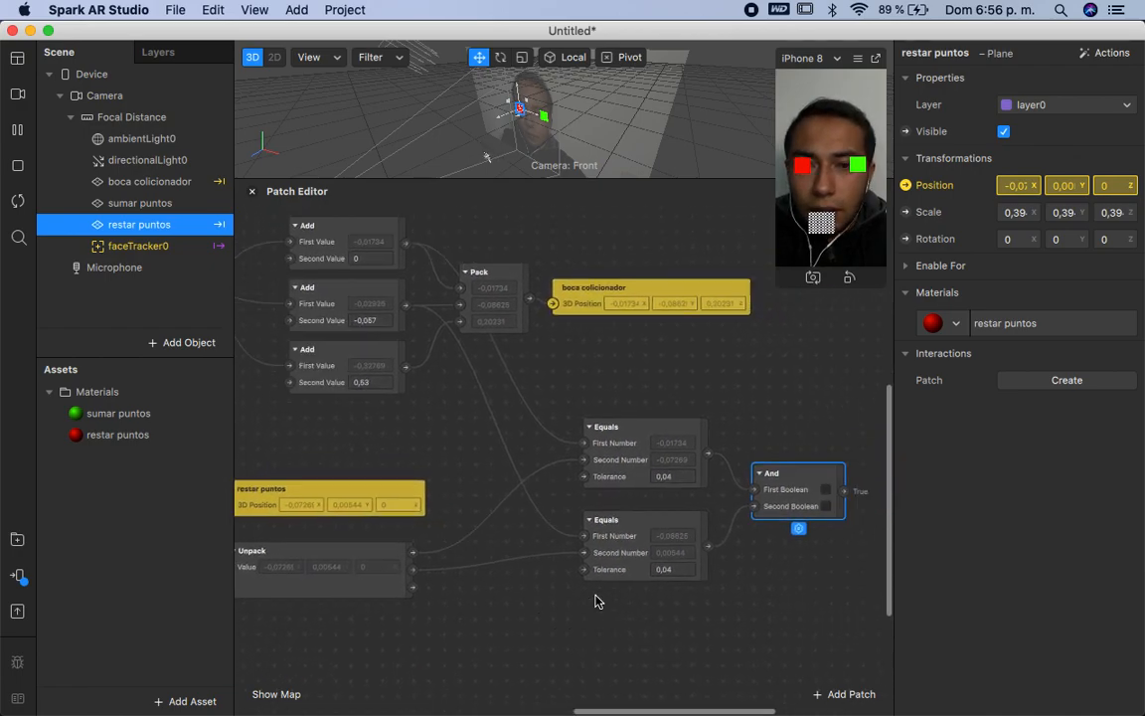
Step: Try a different Tolerance on the upper Equals patch and set it back to 0,04
click(571, 521)
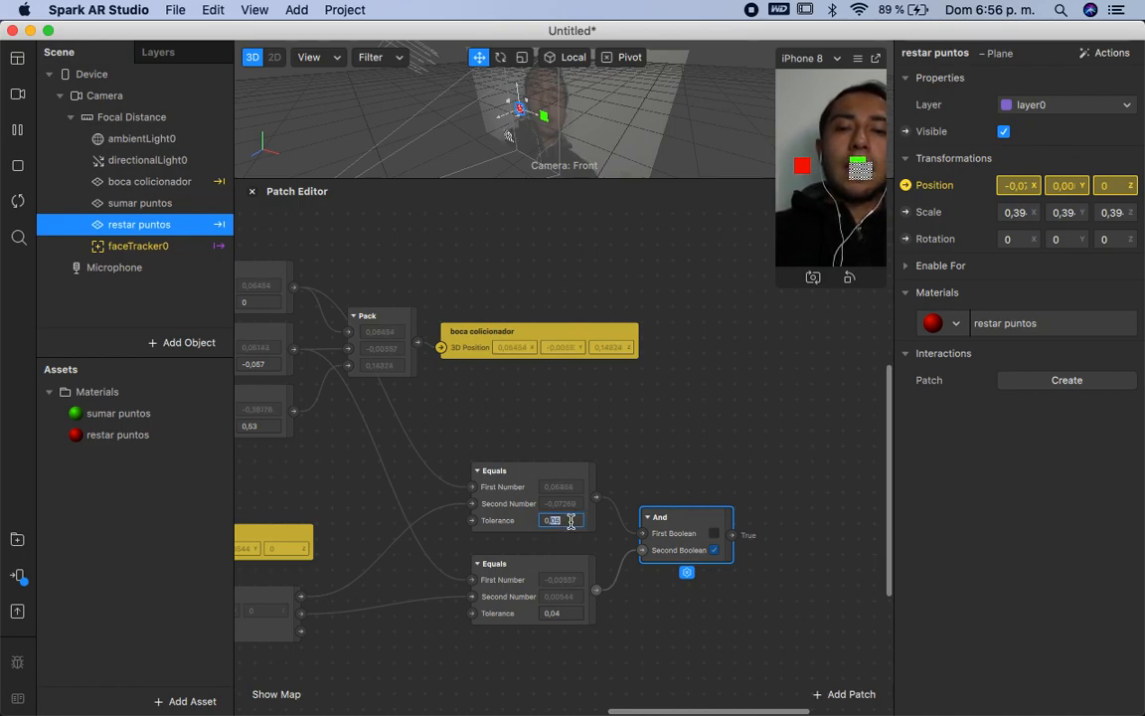
text(8)
key(Return)
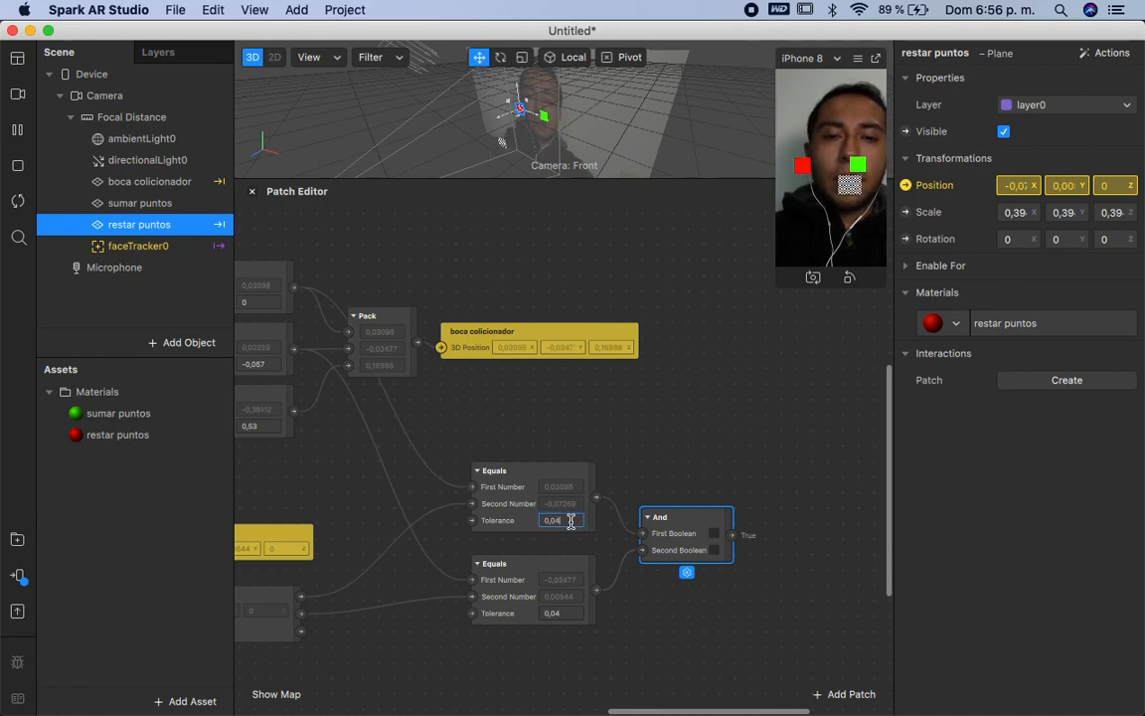
text(04)
key(Return)
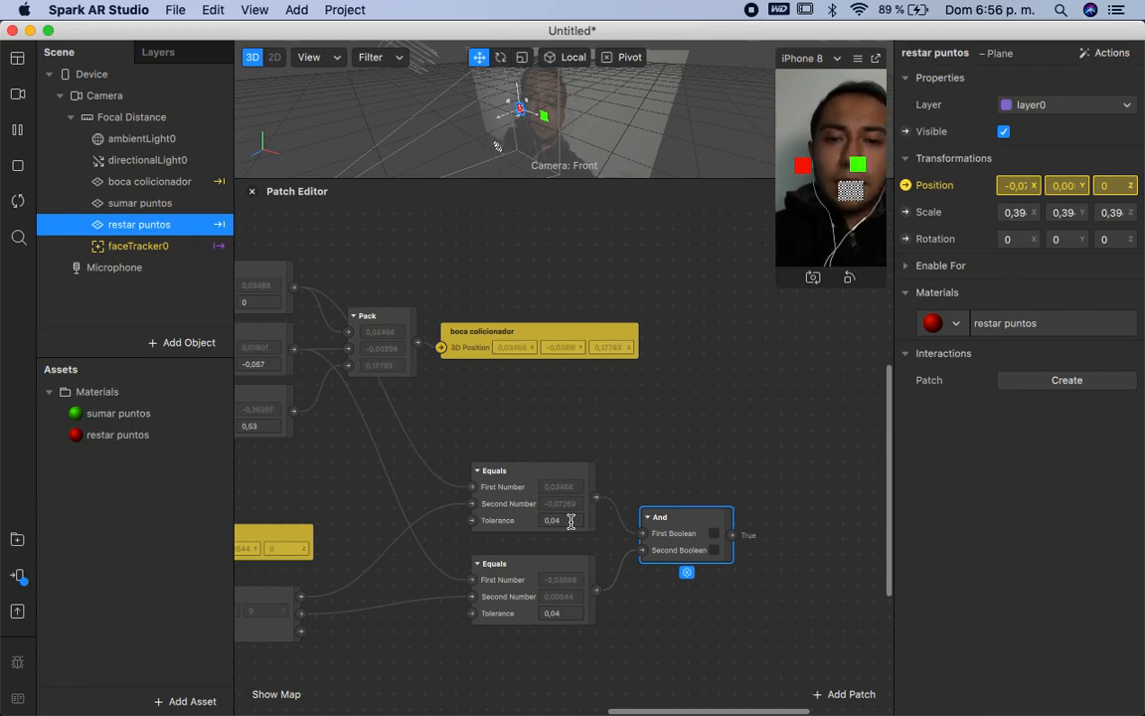
Step: Set the End Y value of the Transition patch feeding restar puntos to 0,001
scroll(571, 521, left, 5)
scroll(571, 521, left, 5)
scroll(567, 529, right, 5)
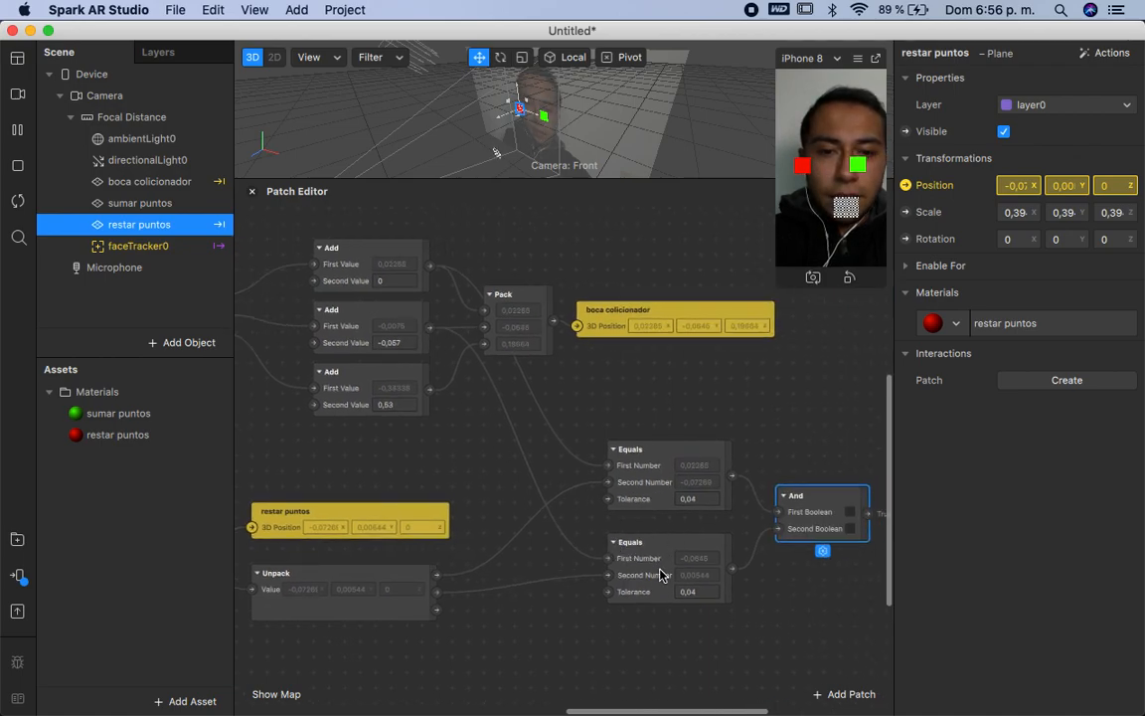
scroll(759, 568, right, 3)
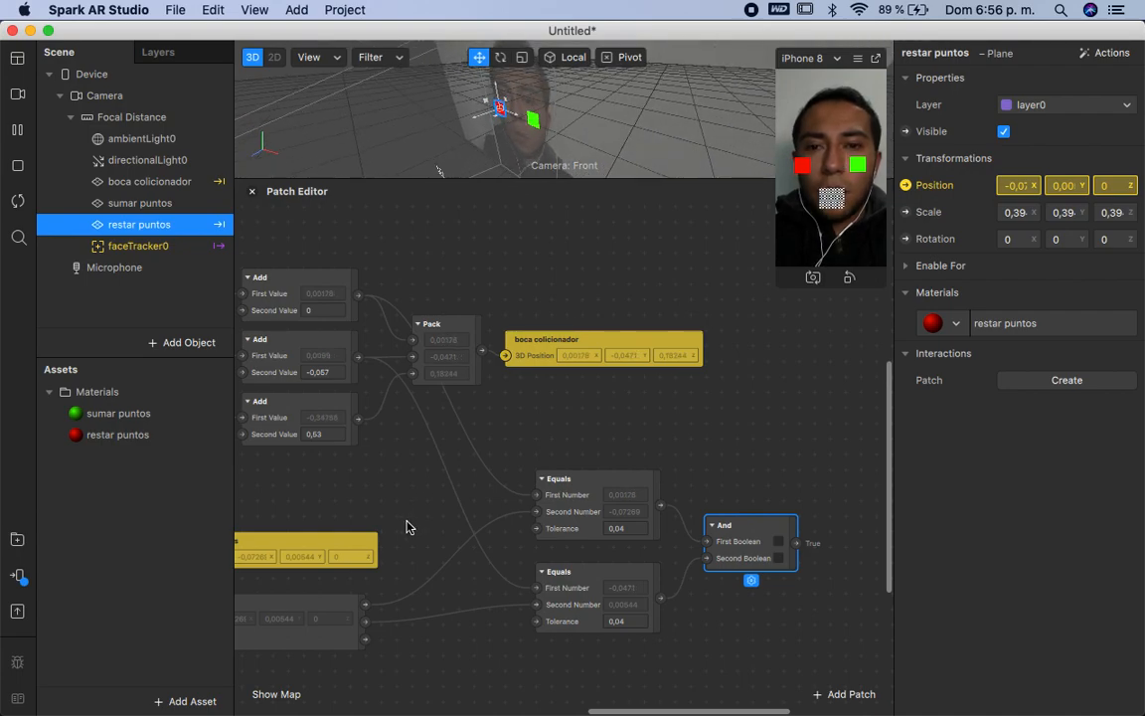
scroll(406, 525, left, 10)
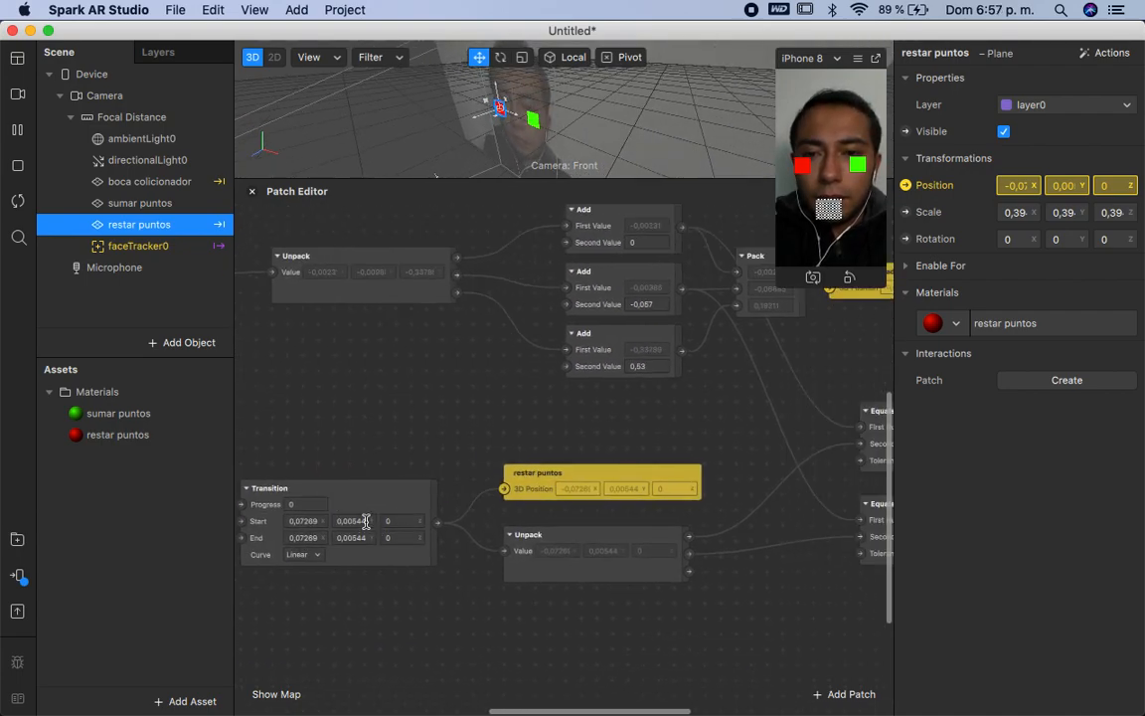
click(366, 521)
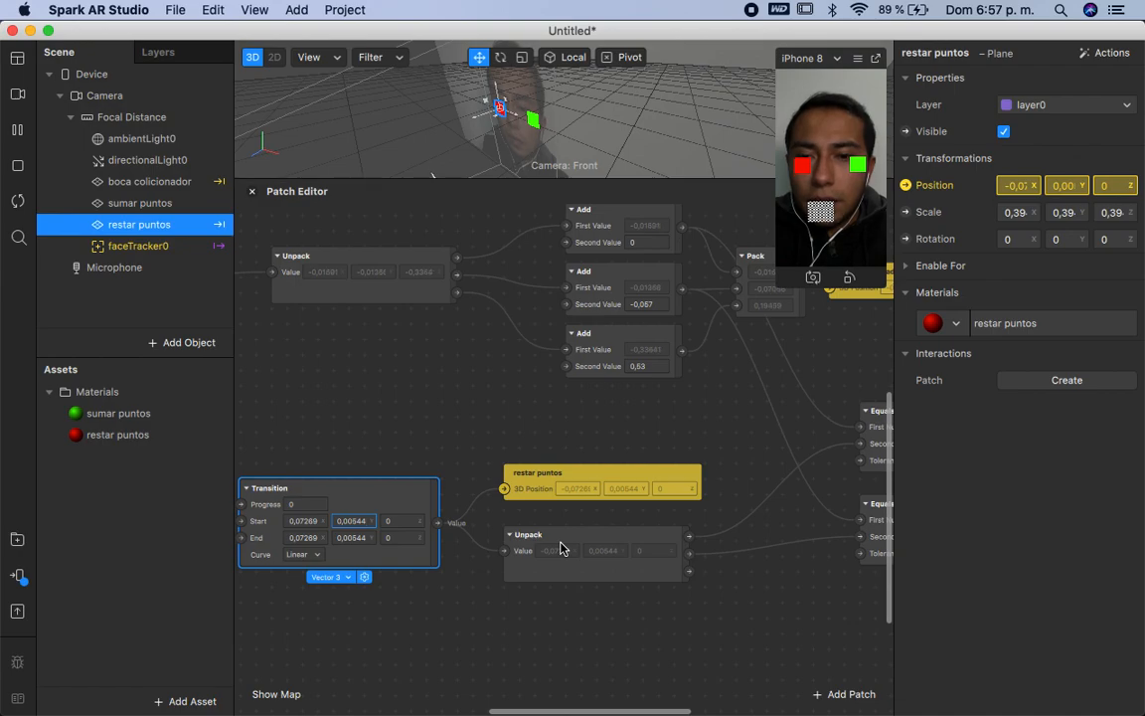
ctrl+scroll(560, 548, up, 5)
click(453, 501)
scroll(528, 524, right, 5)
scroll(528, 524, up, 3)
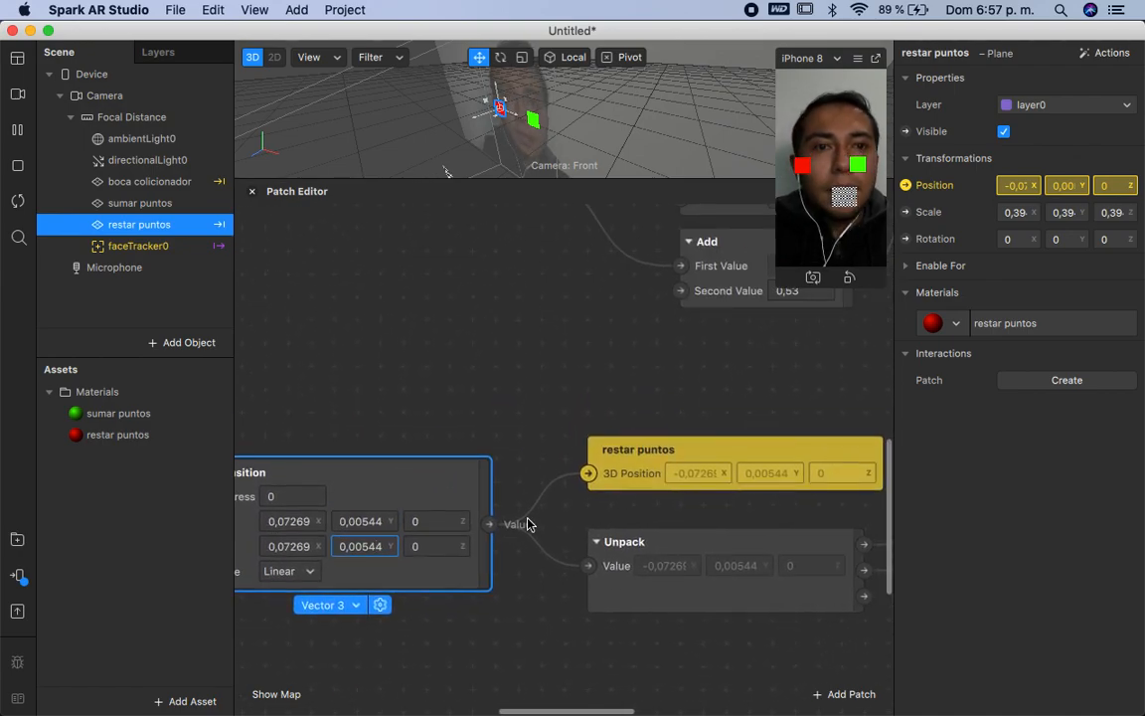
scroll(379, 563, left, 4)
scroll(379, 563, down, 1)
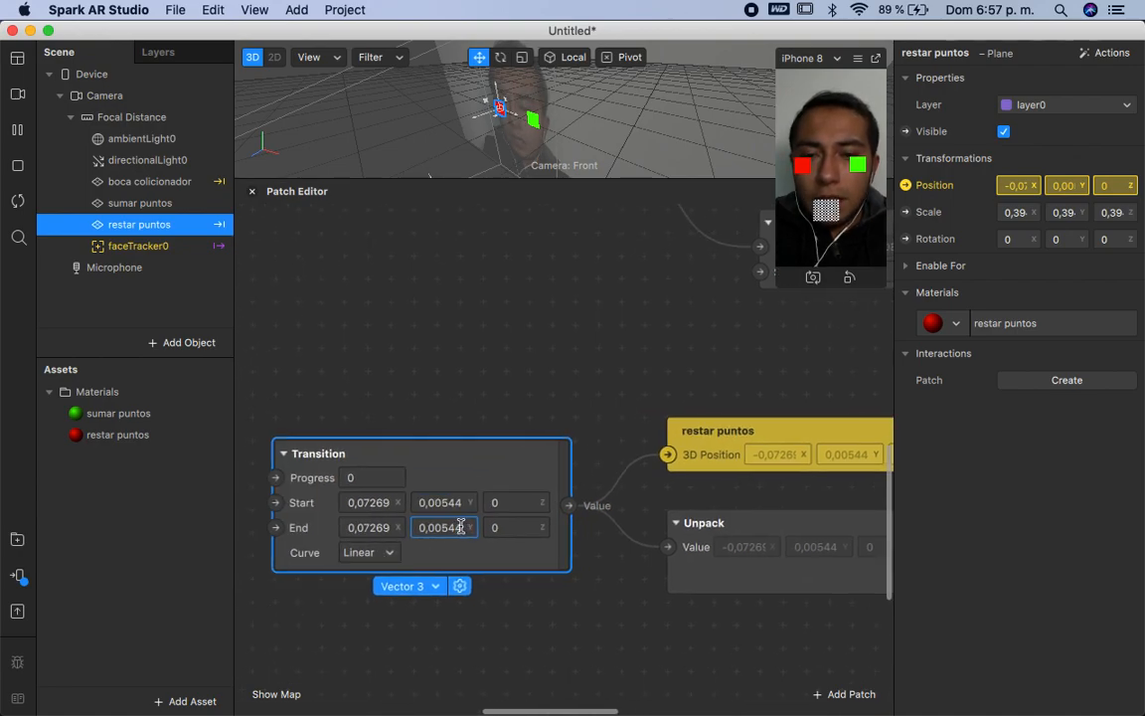
click(463, 526)
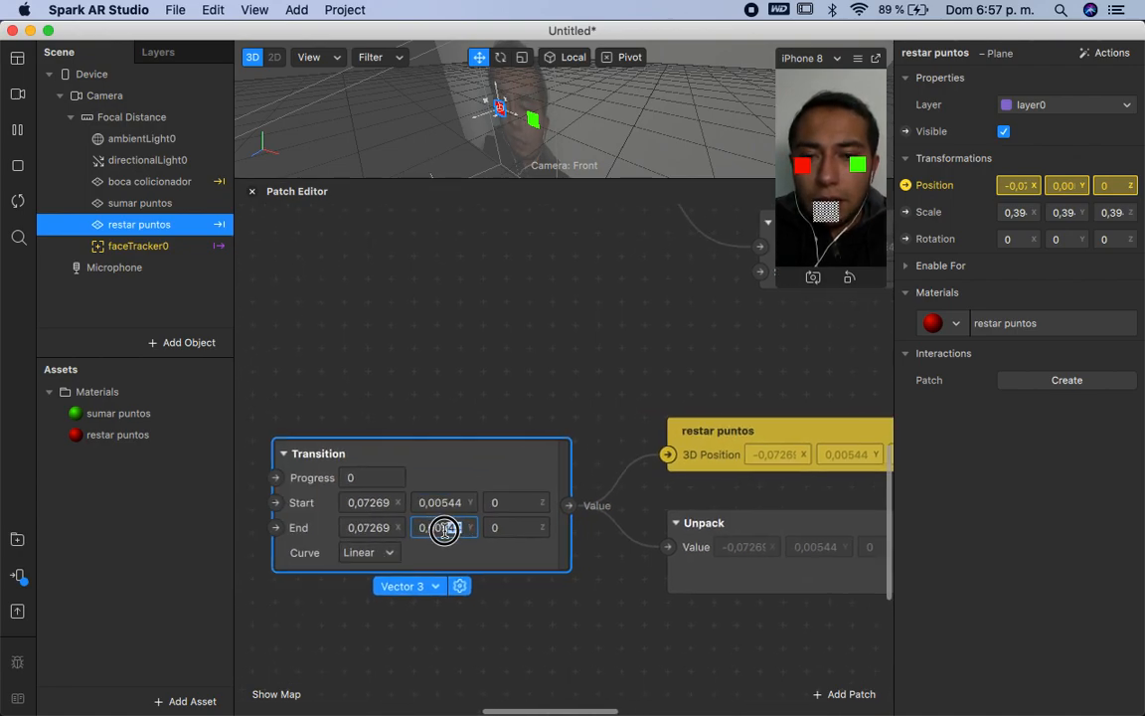
key(BackSpace)
key(BackSpace)
text(1)
key(Return)
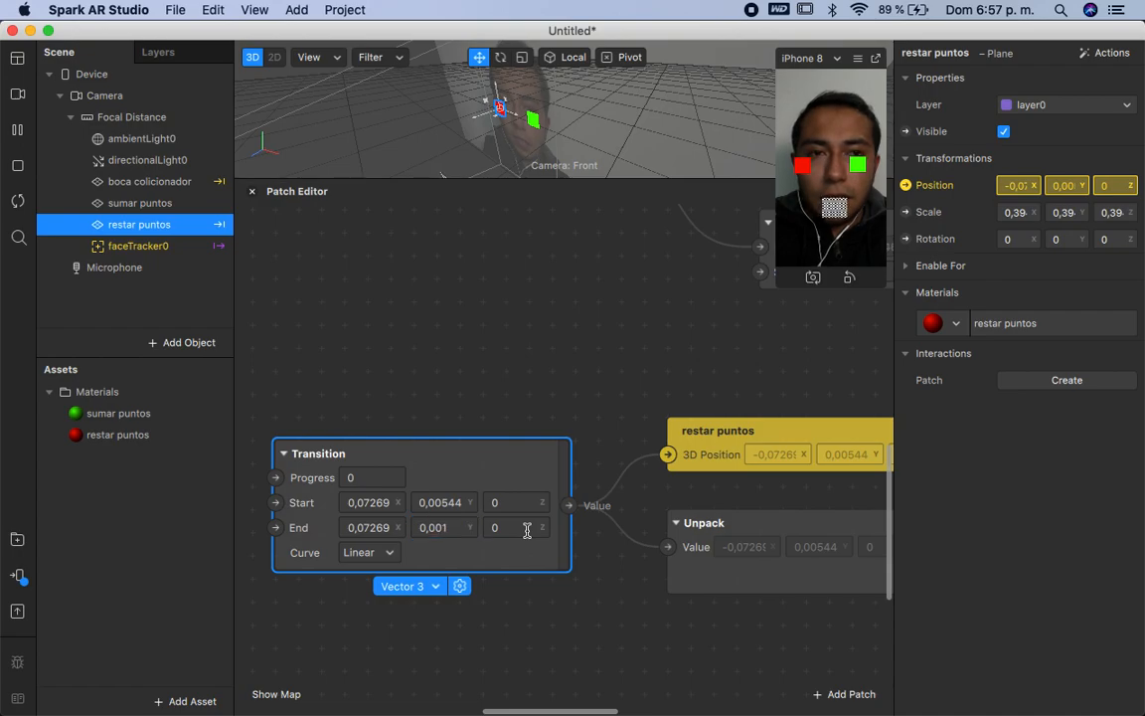
Step: Set the Transition patch's End Y to 0 and try Start Y values of 0,01 and 0,02
click(452, 529)
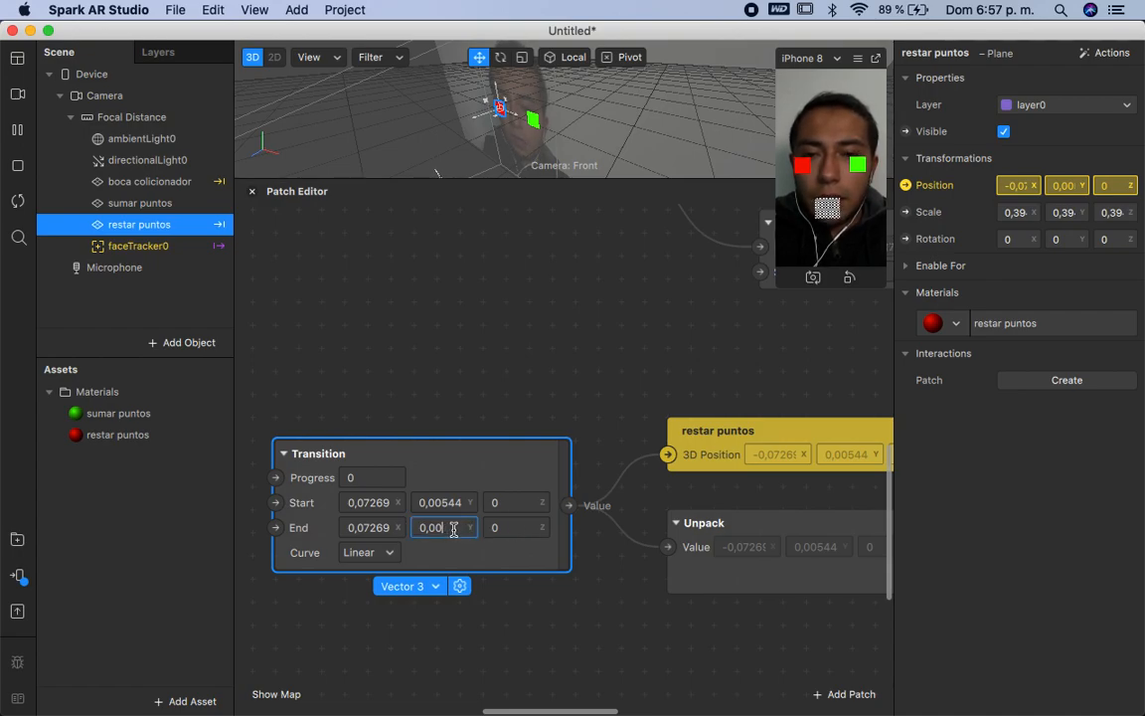
click(463, 503)
key(BackSpace)
key(BackSpace)
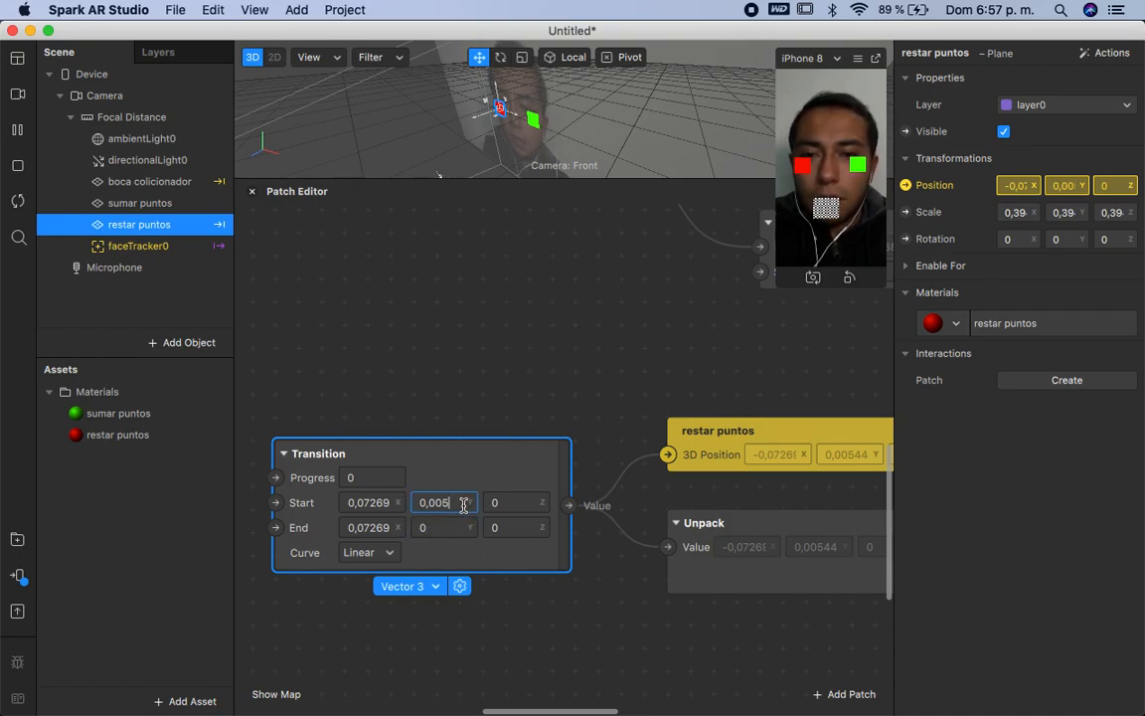
key(Return)
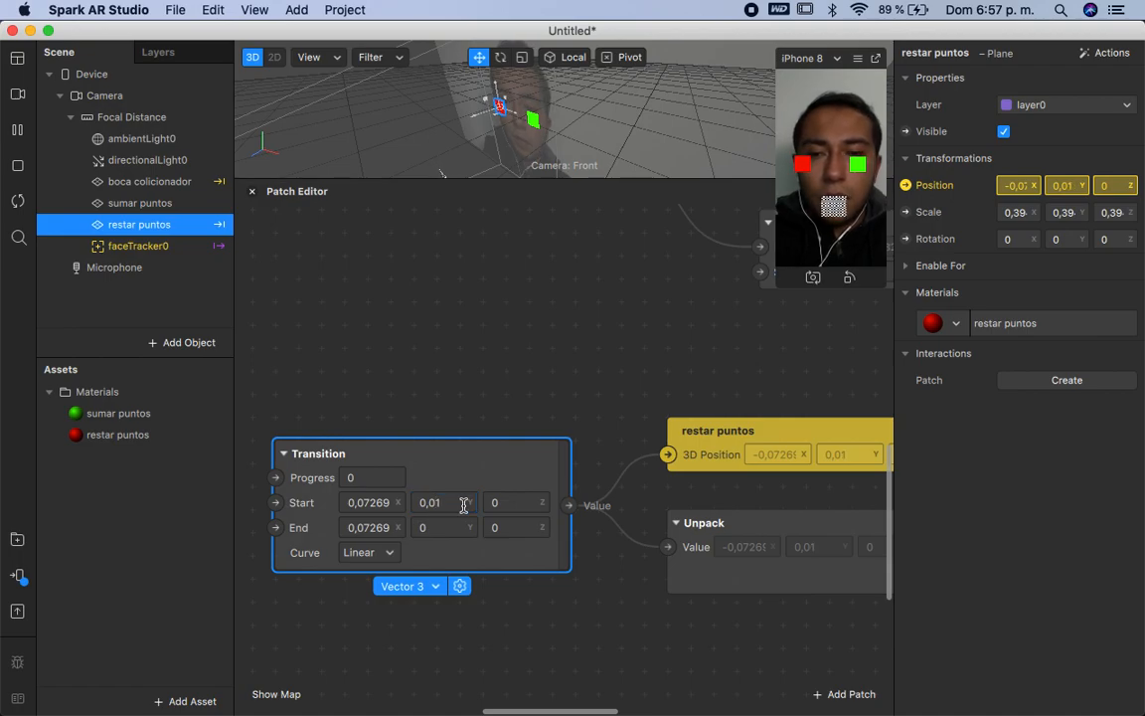
scroll(463, 505, down, 2)
click(463, 503)
key(Return)
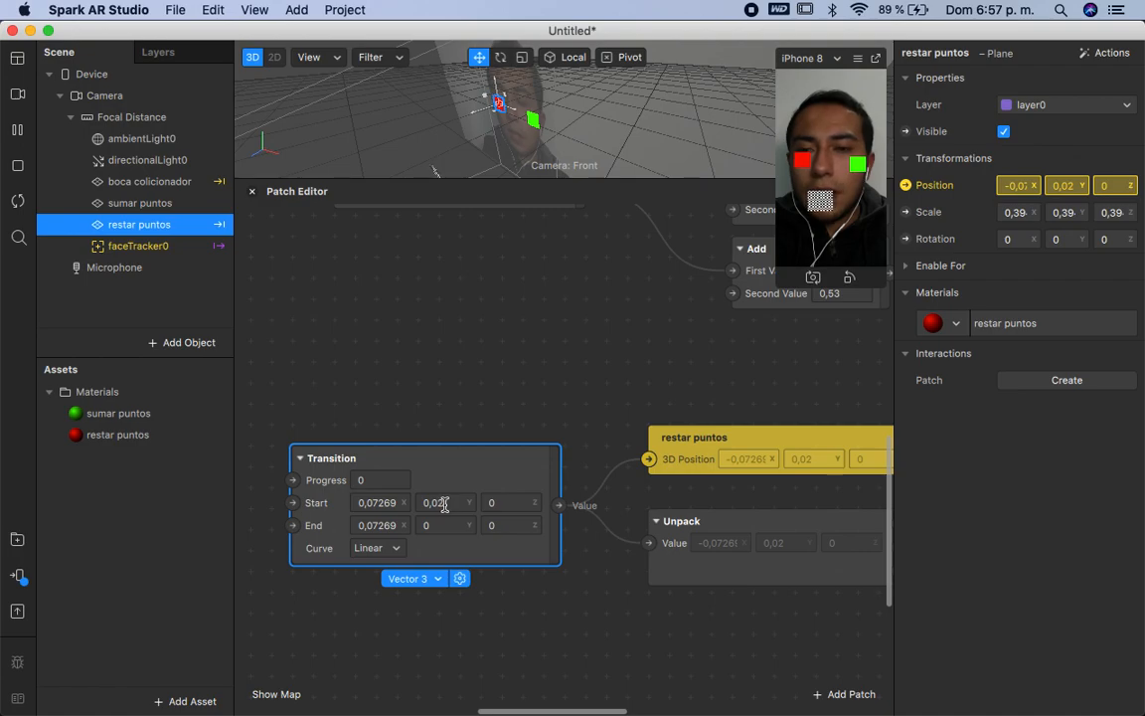
Step: Delete the restar puntos 3D Position patch from the graph
scroll(565, 498, right, 3)
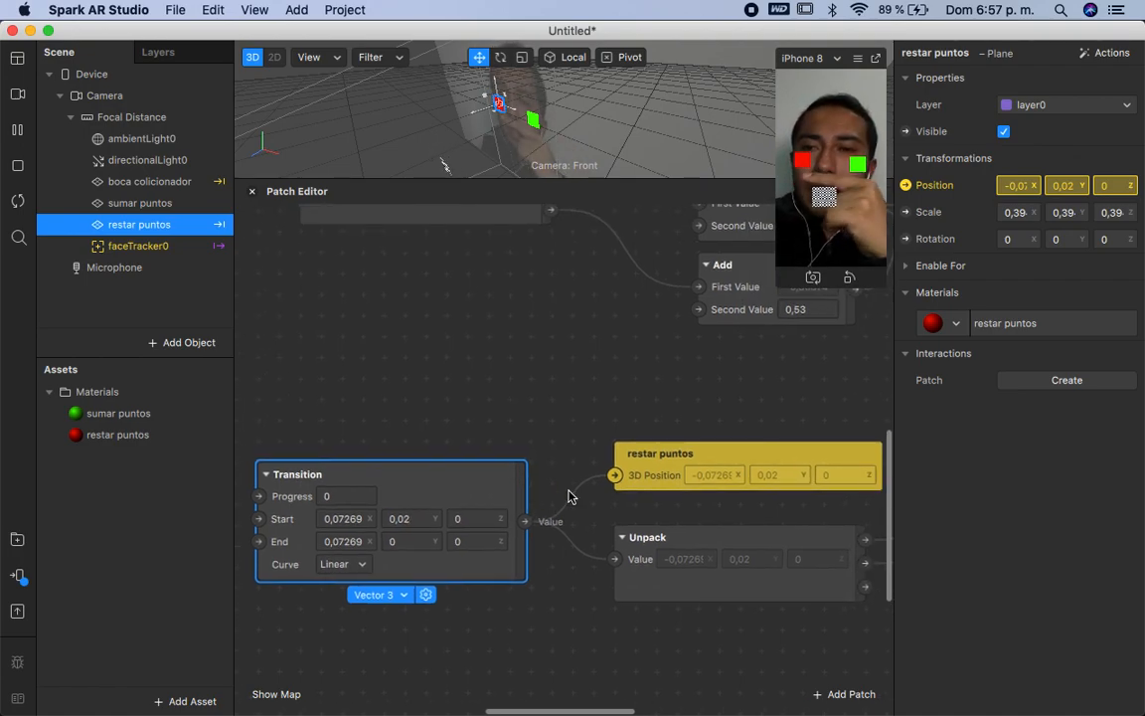
click(628, 460)
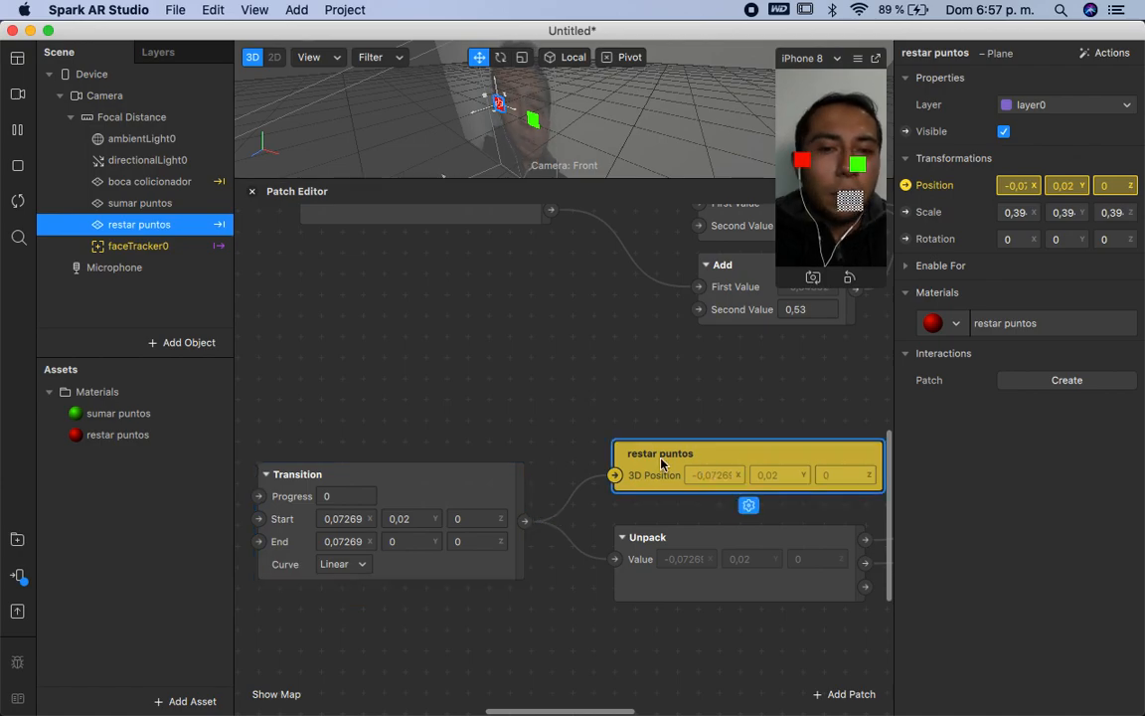
key(BackSpace)
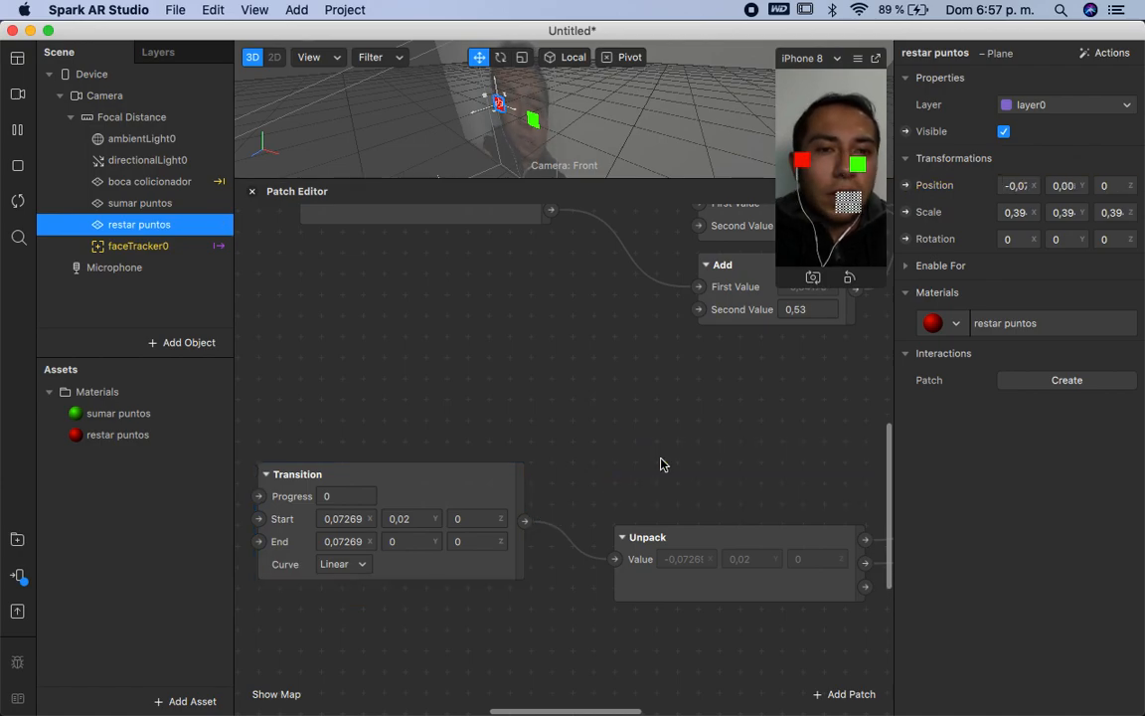
Step: Create a 3D Position patch for the sumar puntos plane and connect the Transition output to it
click(169, 204)
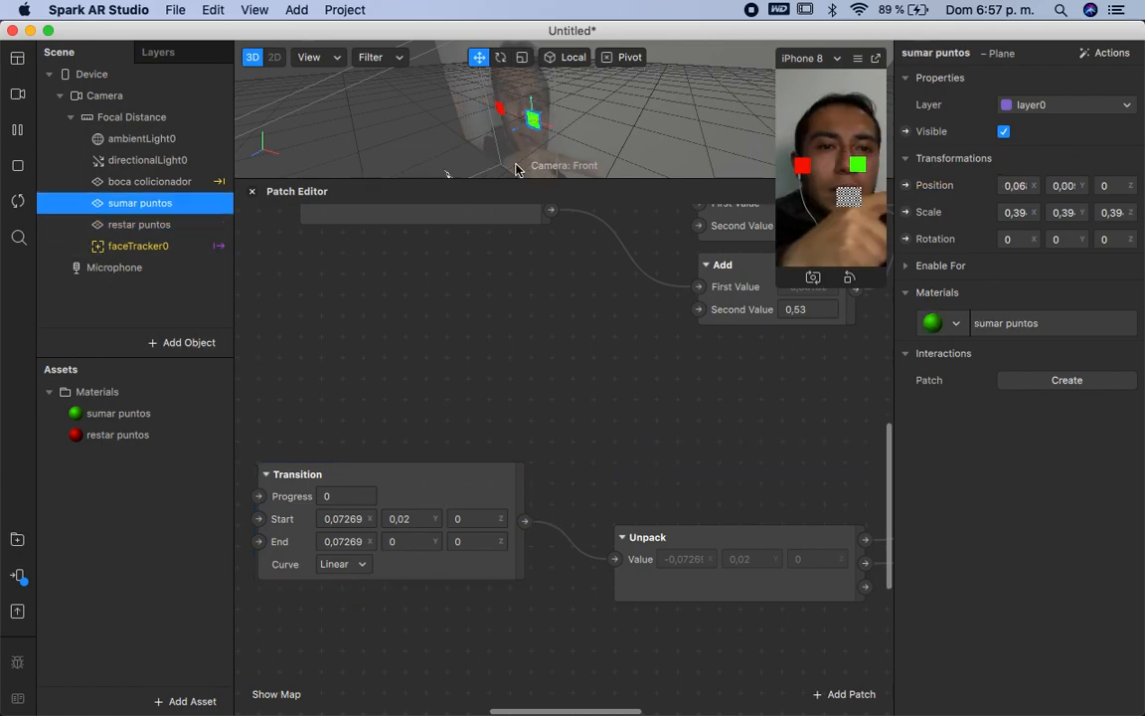
click(906, 187)
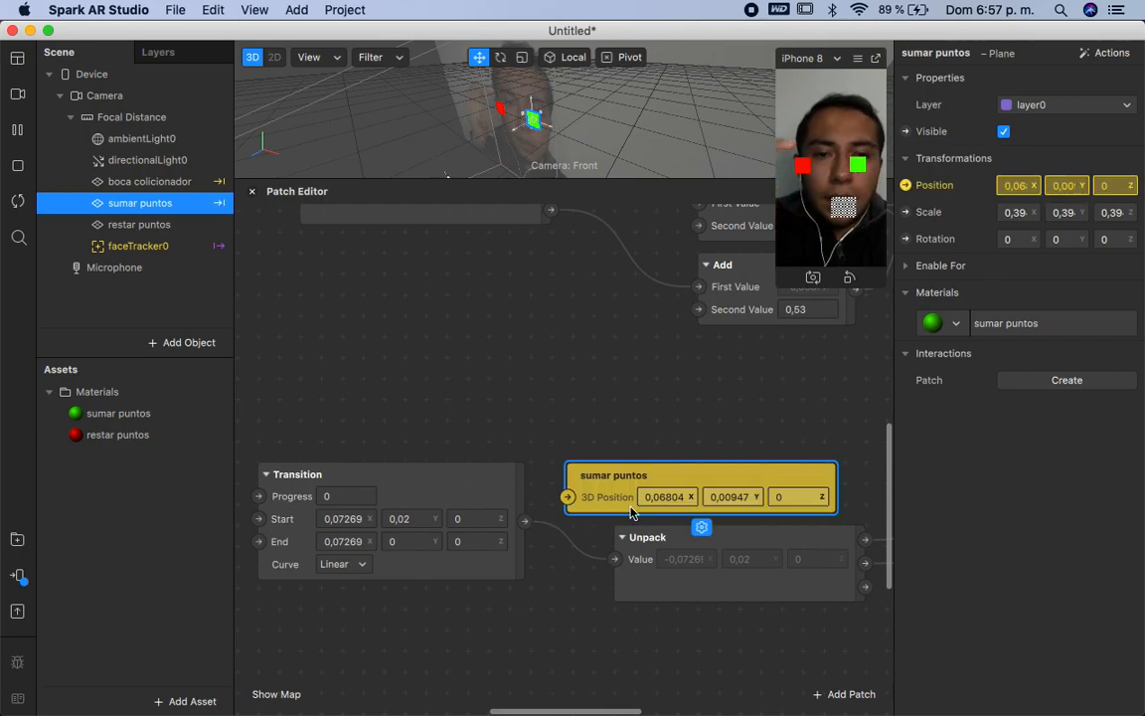
drag(525, 520, 567, 497)
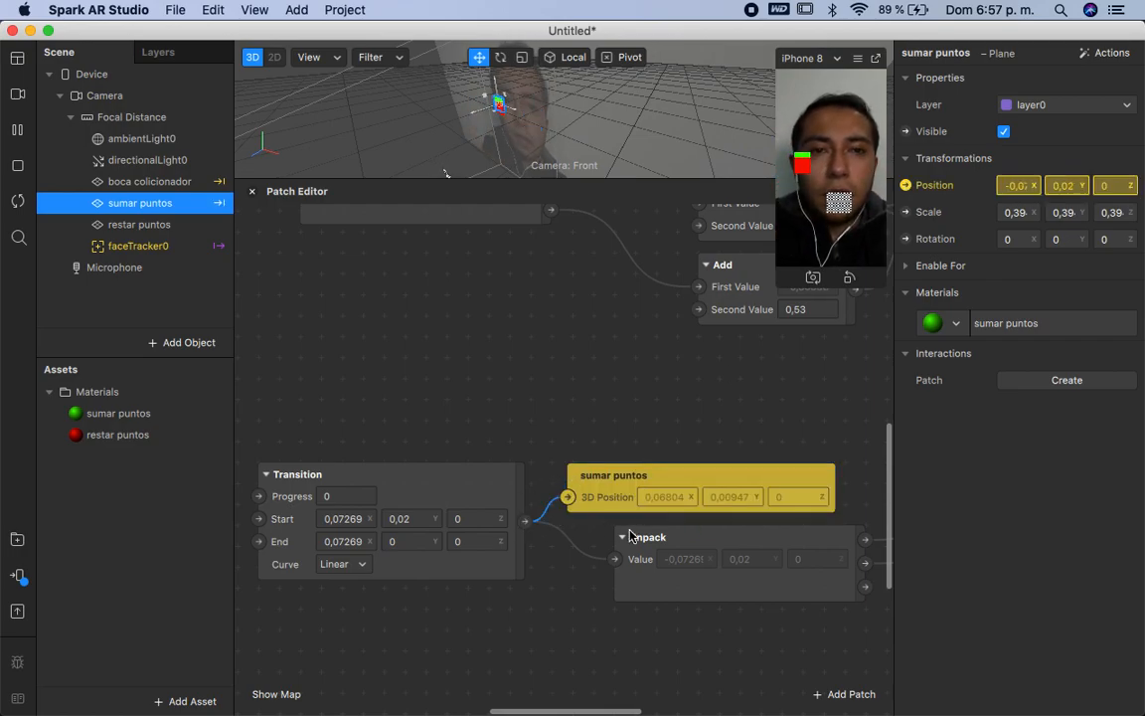
Step: Check how the Equals and And patches respond when the mouth collider overlaps the sumar puntos plane
scroll(724, 524, right, 10)
scroll(724, 524, down, 5)
scroll(724, 524, up, 3)
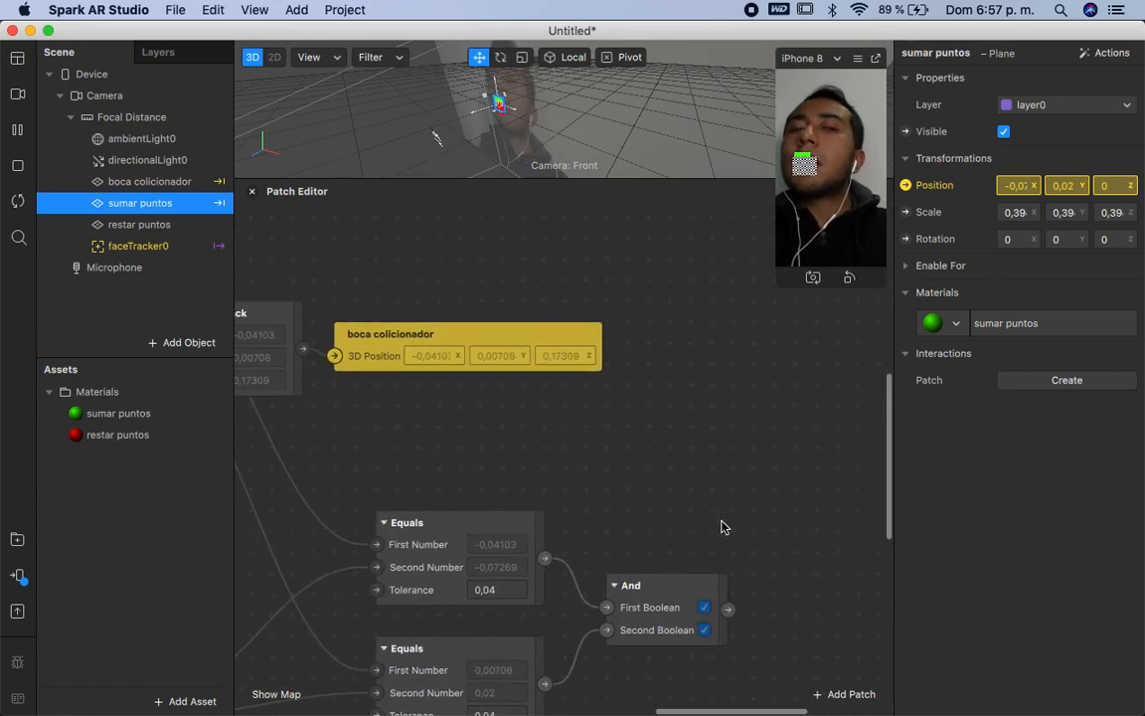
scroll(596, 572, left, 8)
scroll(597, 573, down, 3)
scroll(514, 571, left, 6)
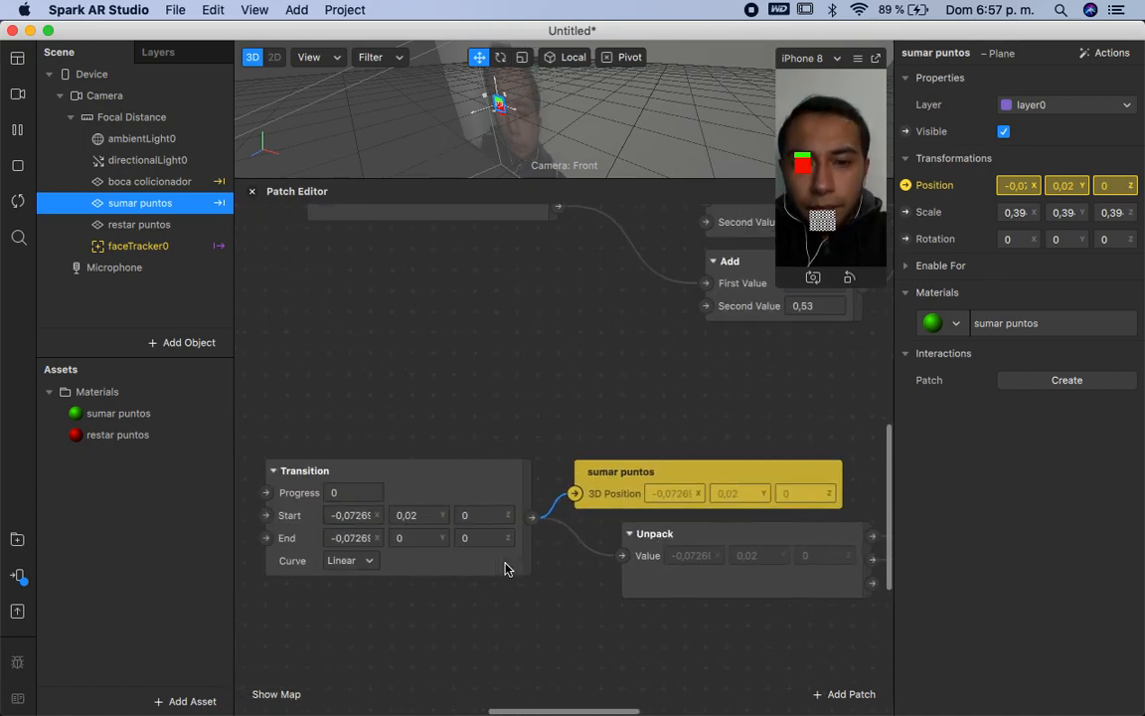
scroll(636, 465, right, 10)
scroll(637, 466, down, 1)
scroll(637, 467, left, 7)
Step: Disconnect Transition from the sumar puntos patch and copy the plane's X value 0,06804 into Transition's Start X and End X
click(556, 485)
key(Delete)
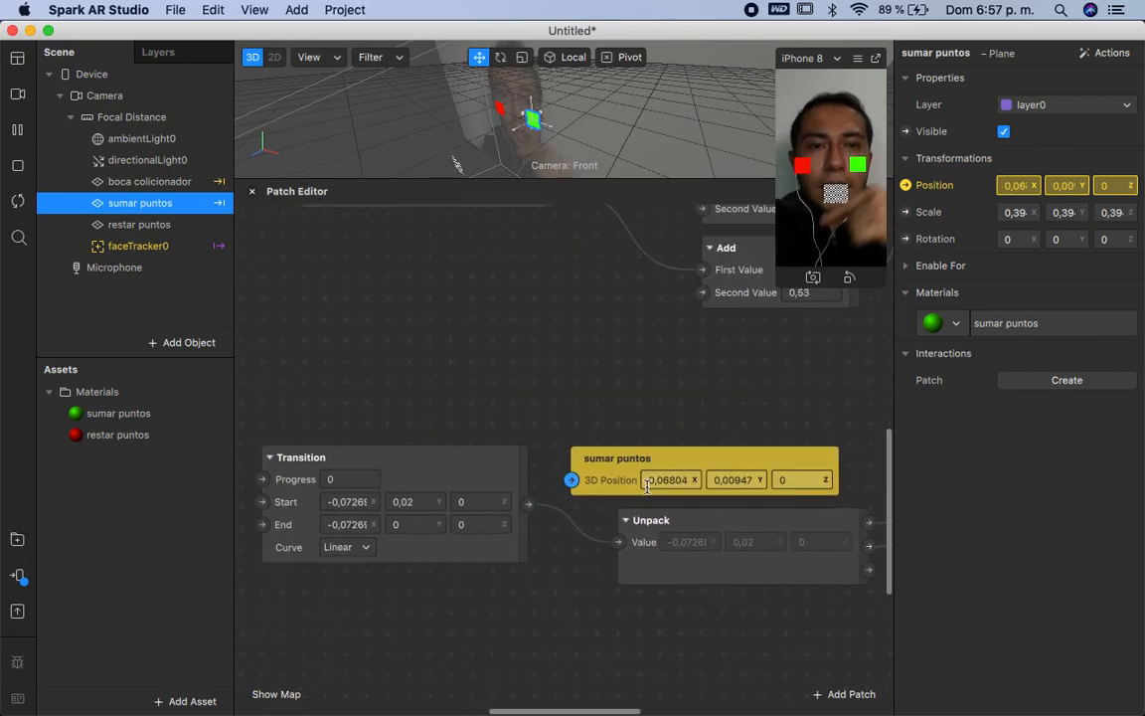
click(657, 484)
key(ctrl+c)
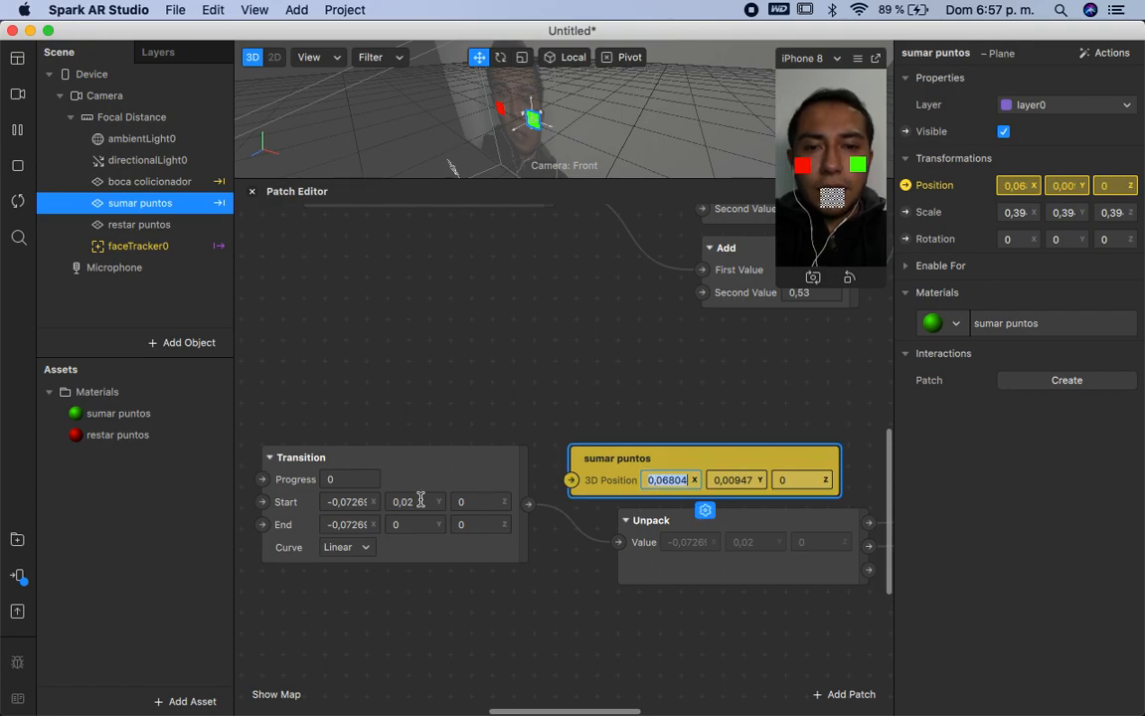
click(363, 502)
key(ctrl+v)
click(348, 524)
key(ctrl+v)
Step: Set the Transition patch's Start Y and End Y to the sumar puntos plane's Y value, 0,00947
click(739, 480)
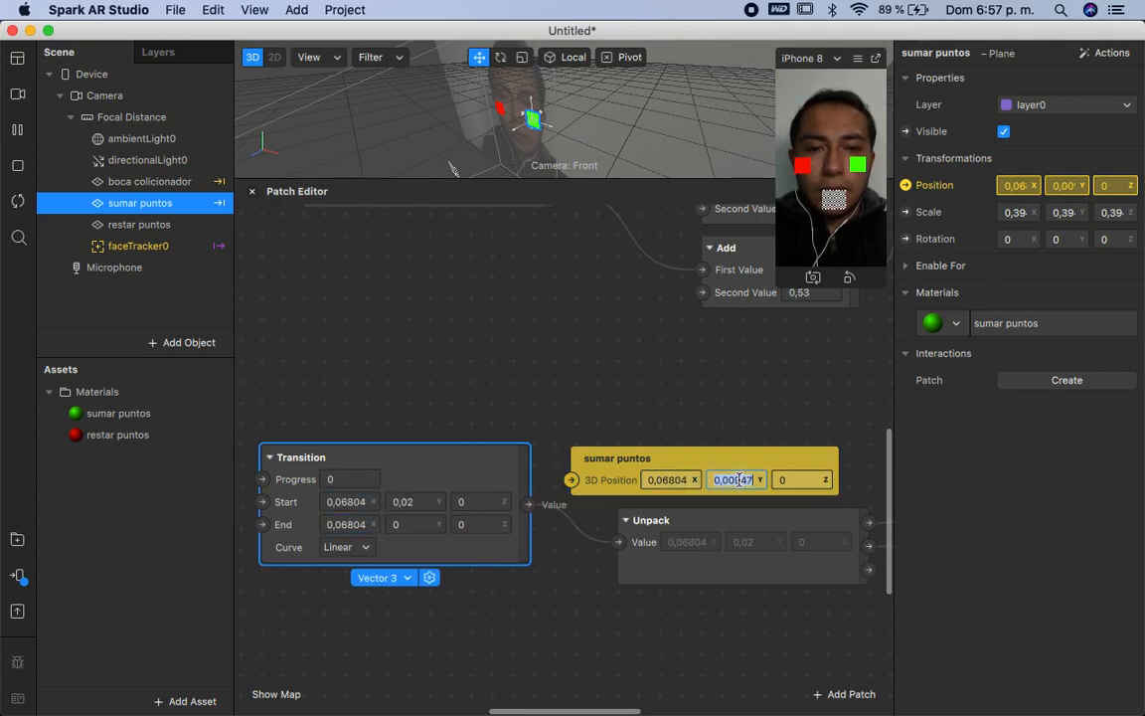
click(414, 503)
text(0,00947)
click(415, 524)
text(0,00947)
Step: Reconnect the Transition output to the sumar puntos 3D Position patch and move the Unpack patch slightly closer to Transition
click(557, 585)
drag(530, 504, 571, 480)
drag(621, 527, 596, 528)
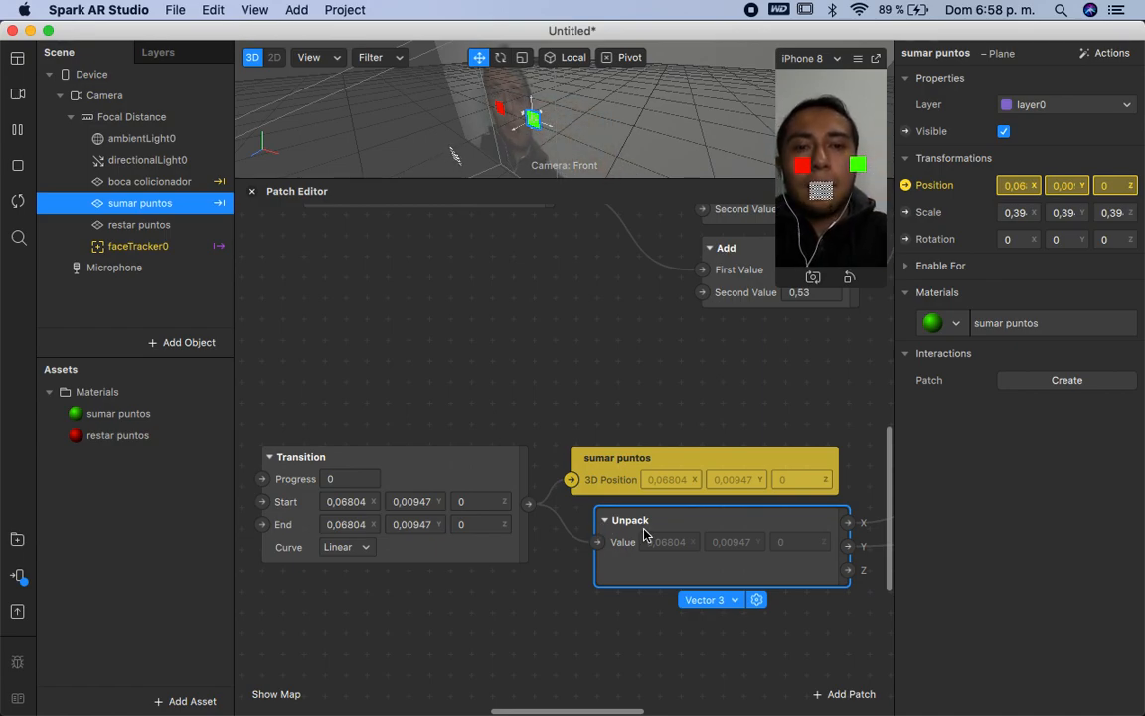
Step: Review the Equals and And patches against the sumar puntos position and enlarge the device preview slightly
scroll(644, 534, right, 10)
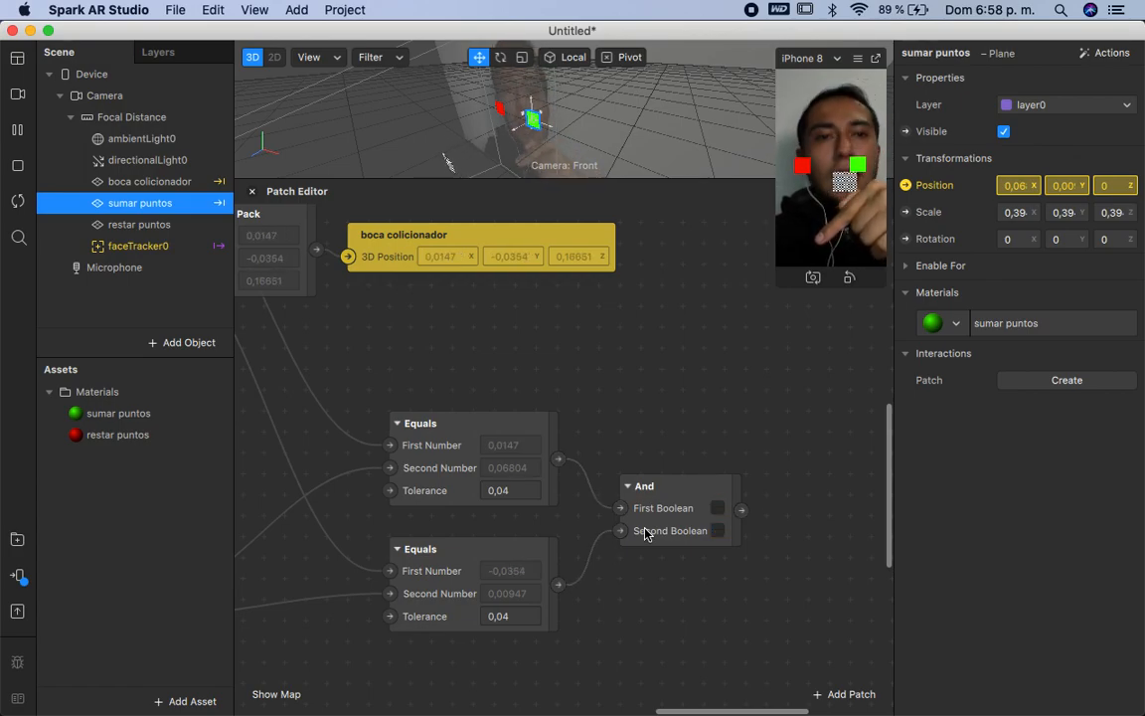
scroll(646, 534, left, 2)
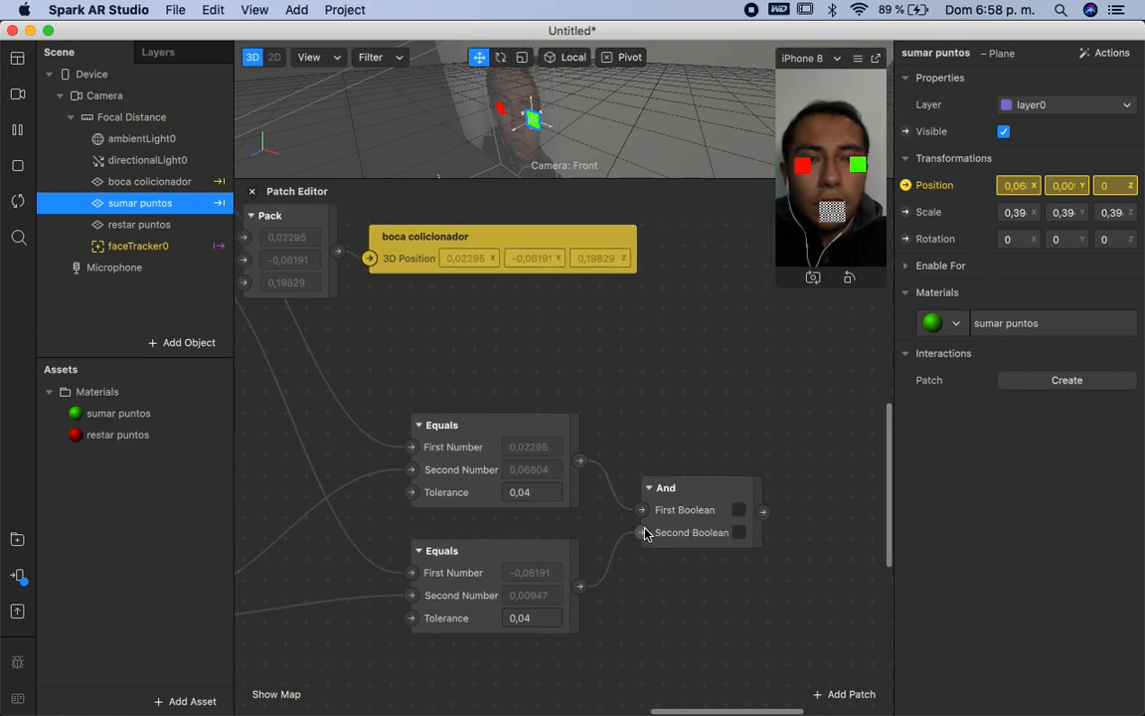
scroll(645, 534, right, 5)
scroll(645, 534, left, 2)
scroll(645, 534, right, 3)
scroll(645, 534, down, 3)
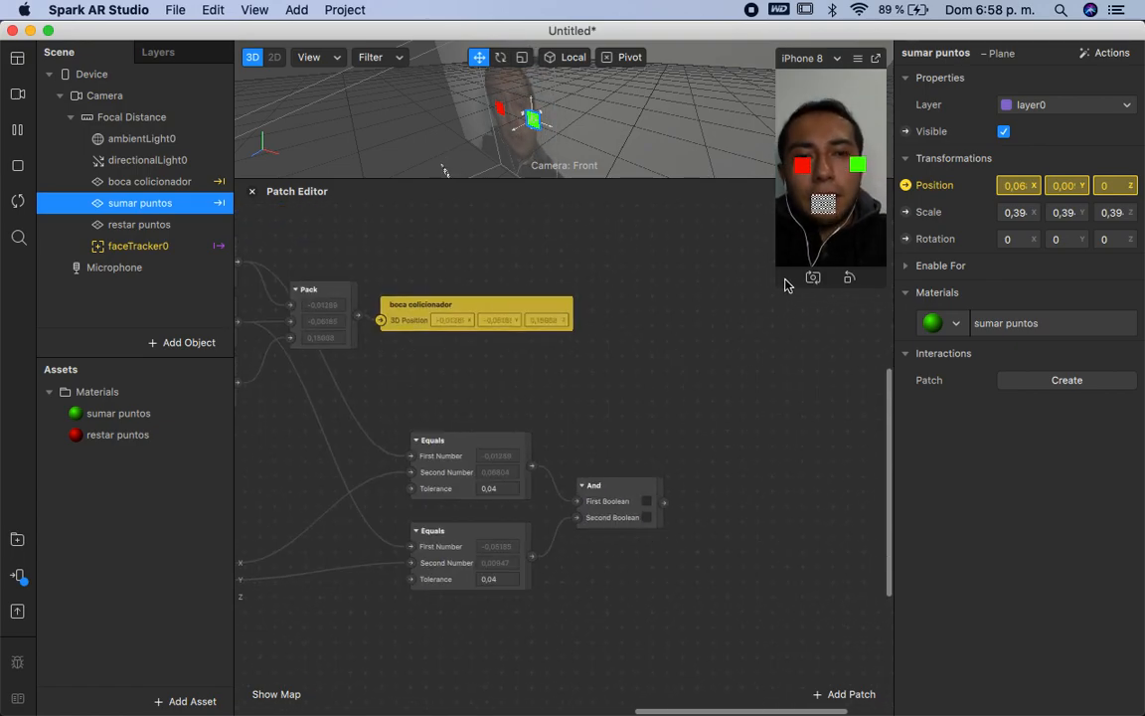
drag(780, 286, 743, 327)
scroll(720, 468, right, 2)
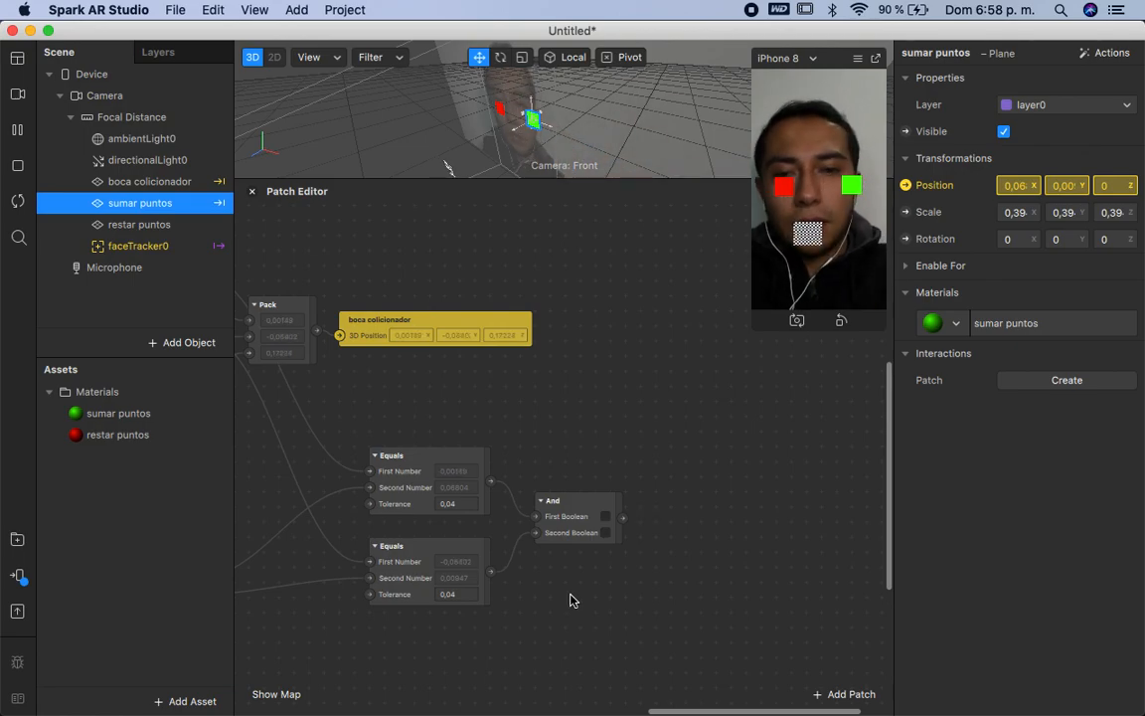
Step: Add a Mouth patch just above the Unpack patch connected to faceTracker0
scroll(569, 602, left, 10)
scroll(569, 601, right, 8)
scroll(569, 601, up, 3)
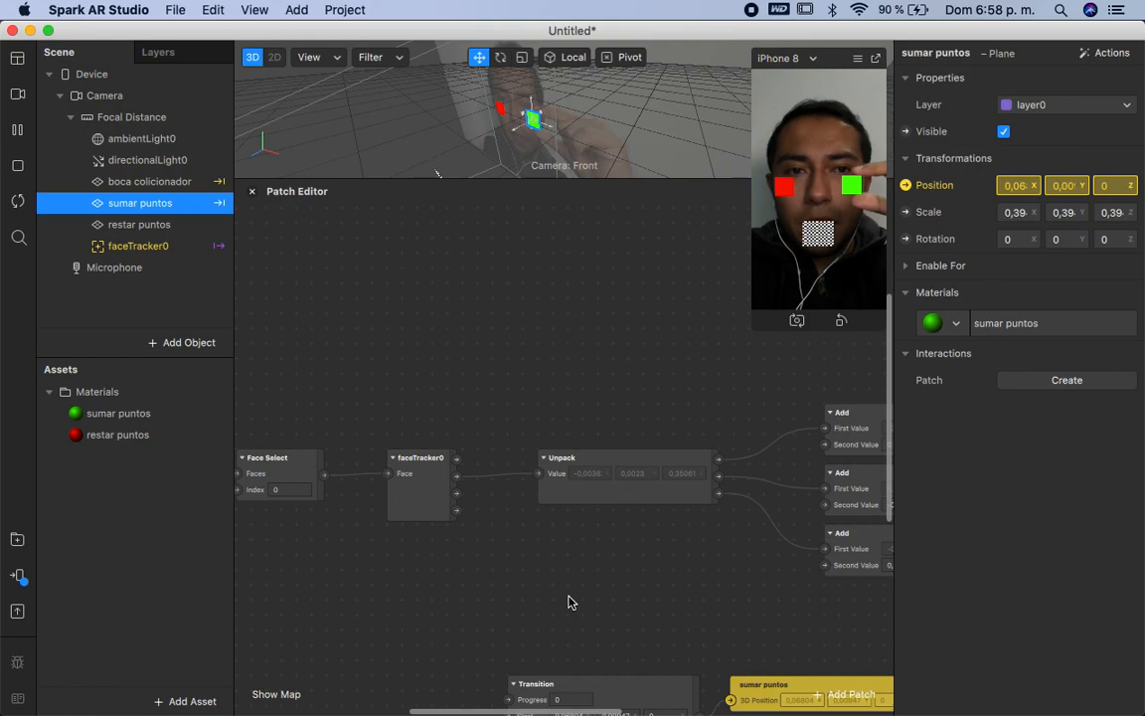
scroll(563, 434, up, 3)
double_click(563, 434)
text(mout)
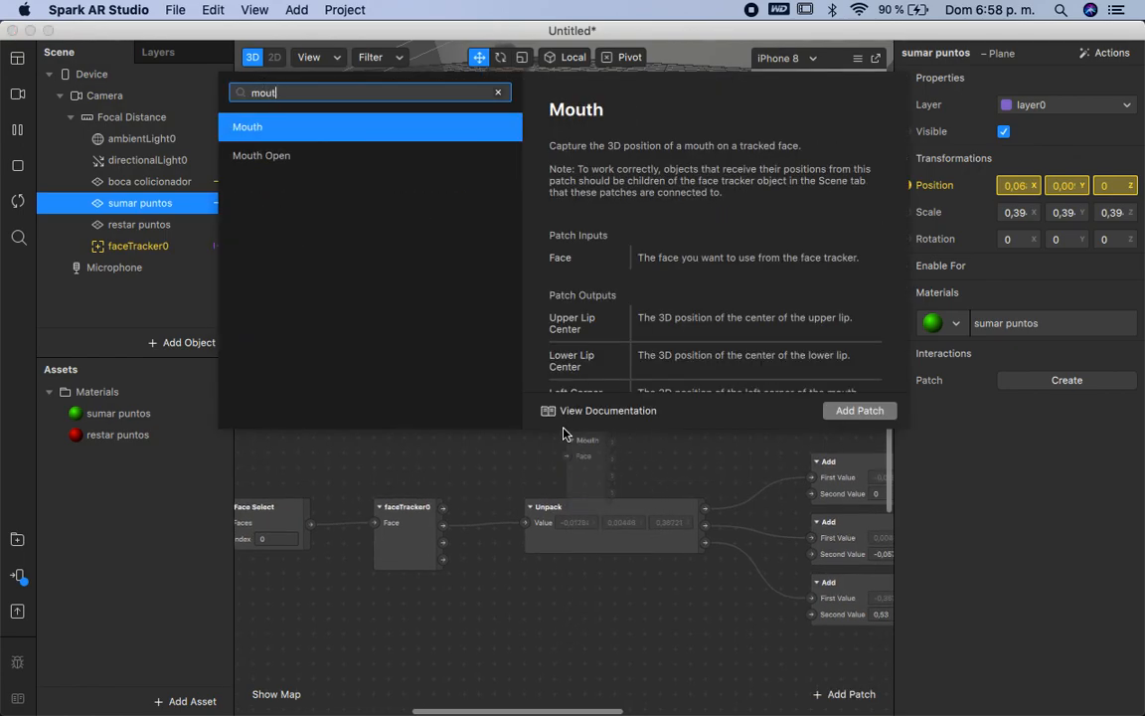
key(Return)
scroll(579, 449, left, 5)
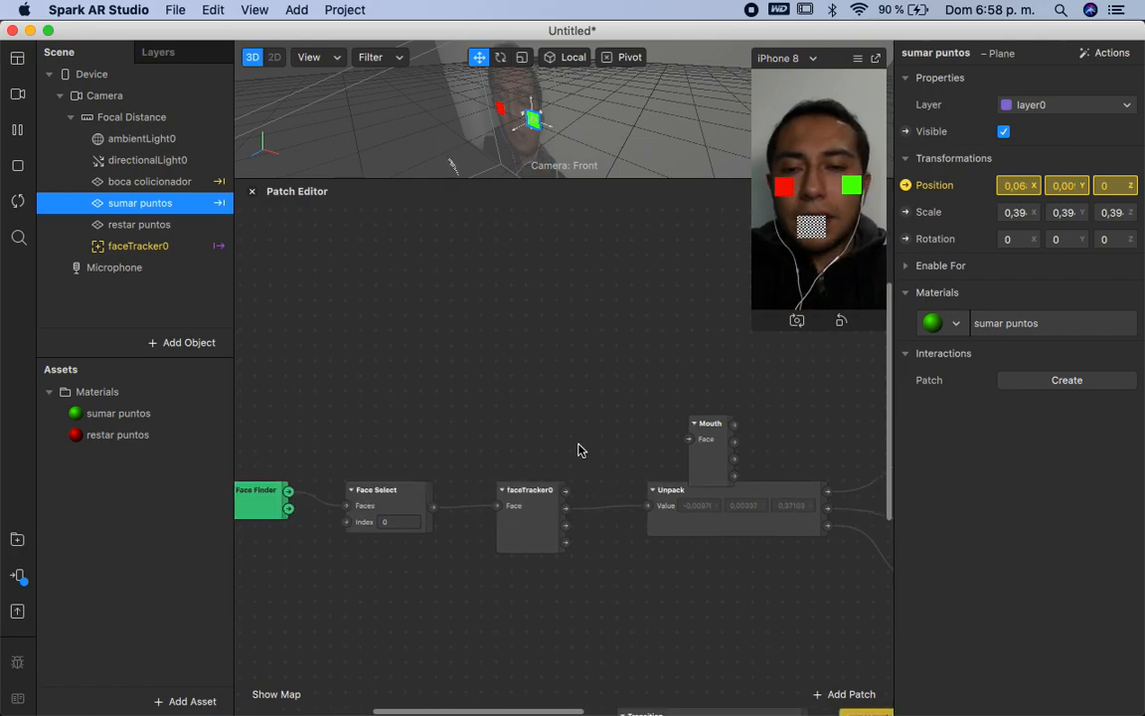
scroll(579, 448, right, 6)
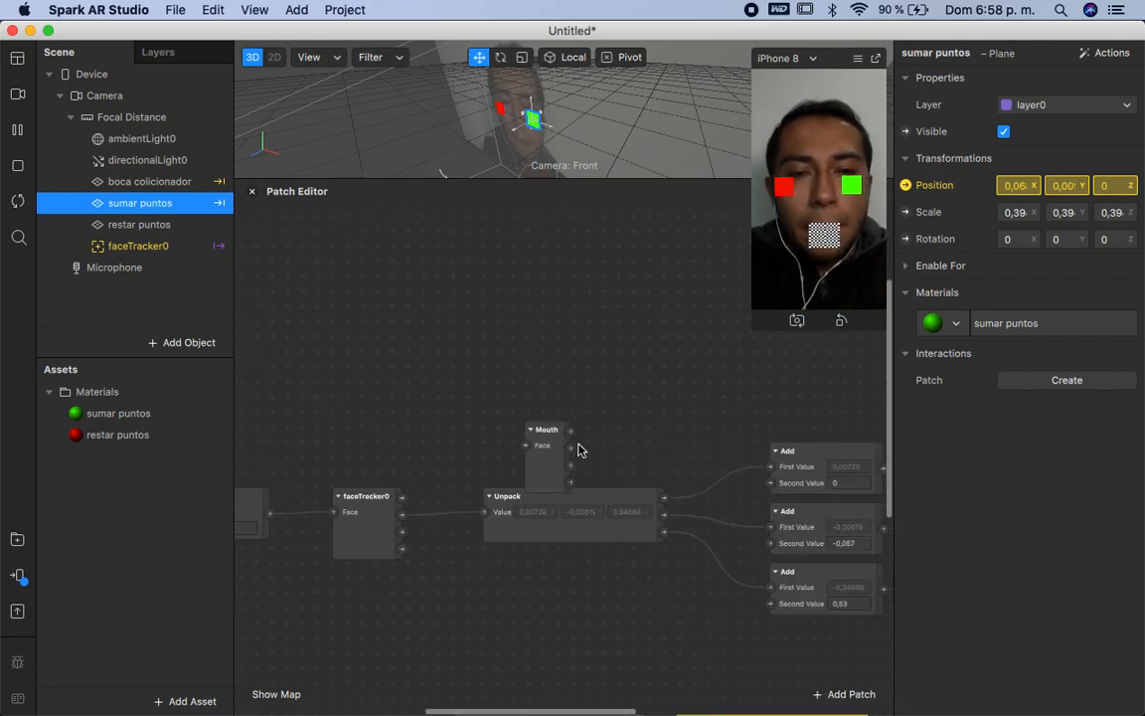
Step: Place the Mouth patch clear above the Unpack patch and connect the faceTracker0 face output to its Face input
drag(514, 460, 488, 414)
drag(378, 496, 476, 407)
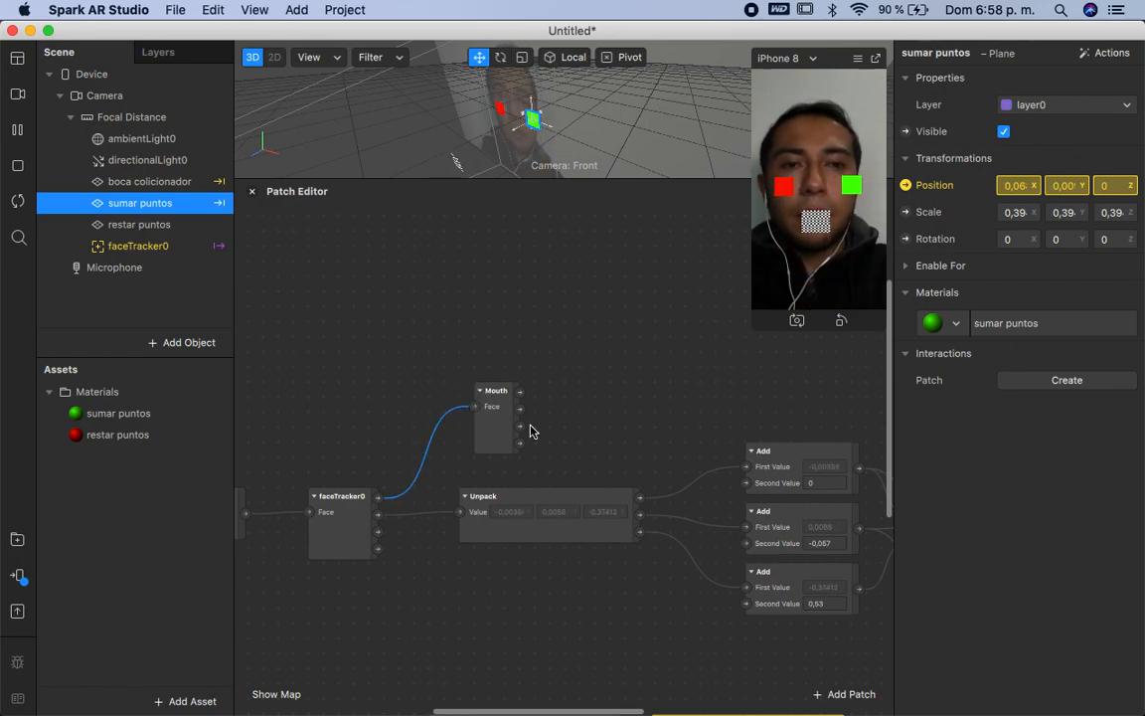
scroll(530, 431, left, 3)
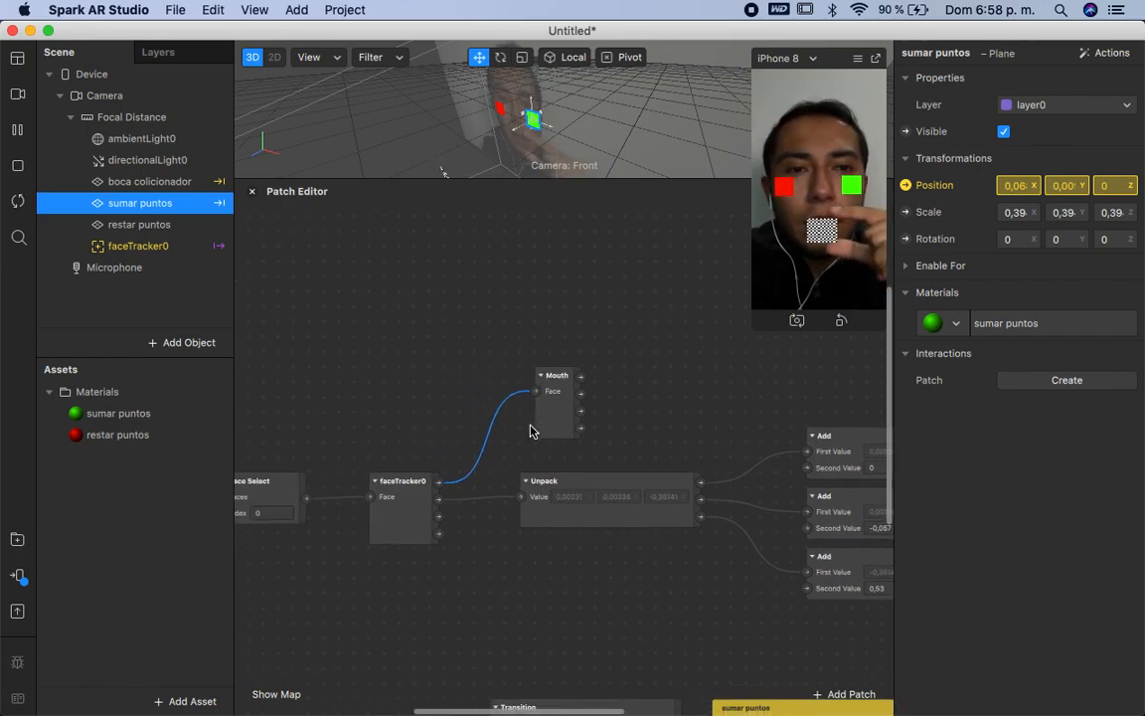
drag(550, 399, 535, 414)
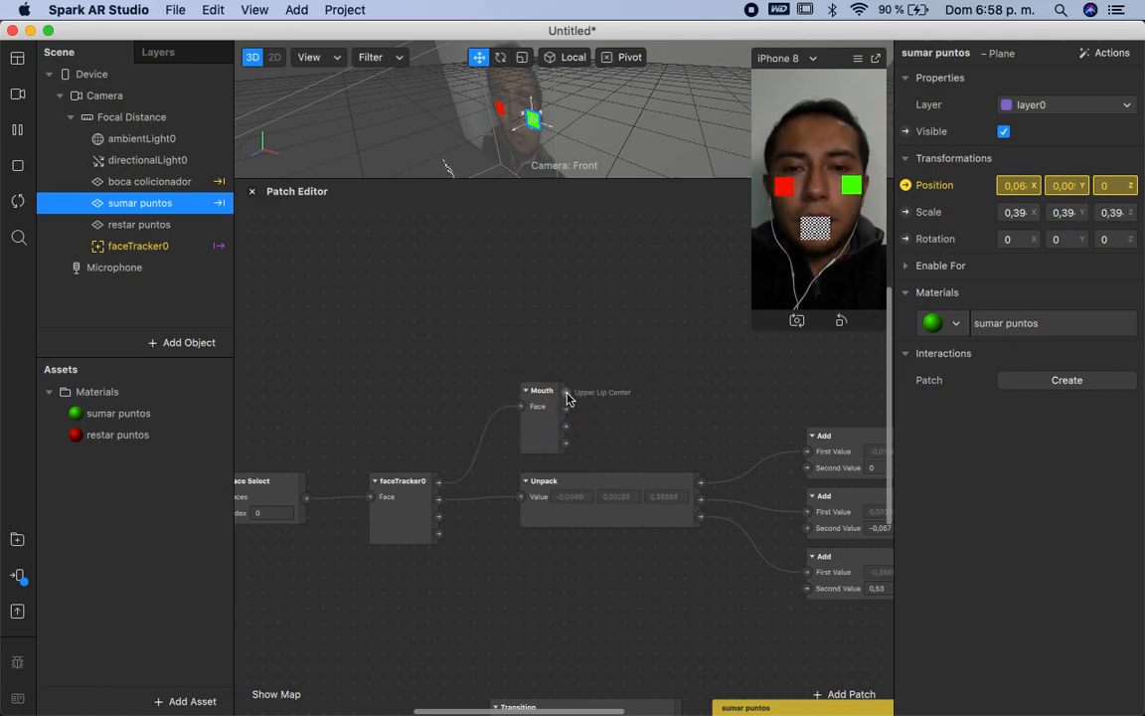
scroll(566, 404, up, 2)
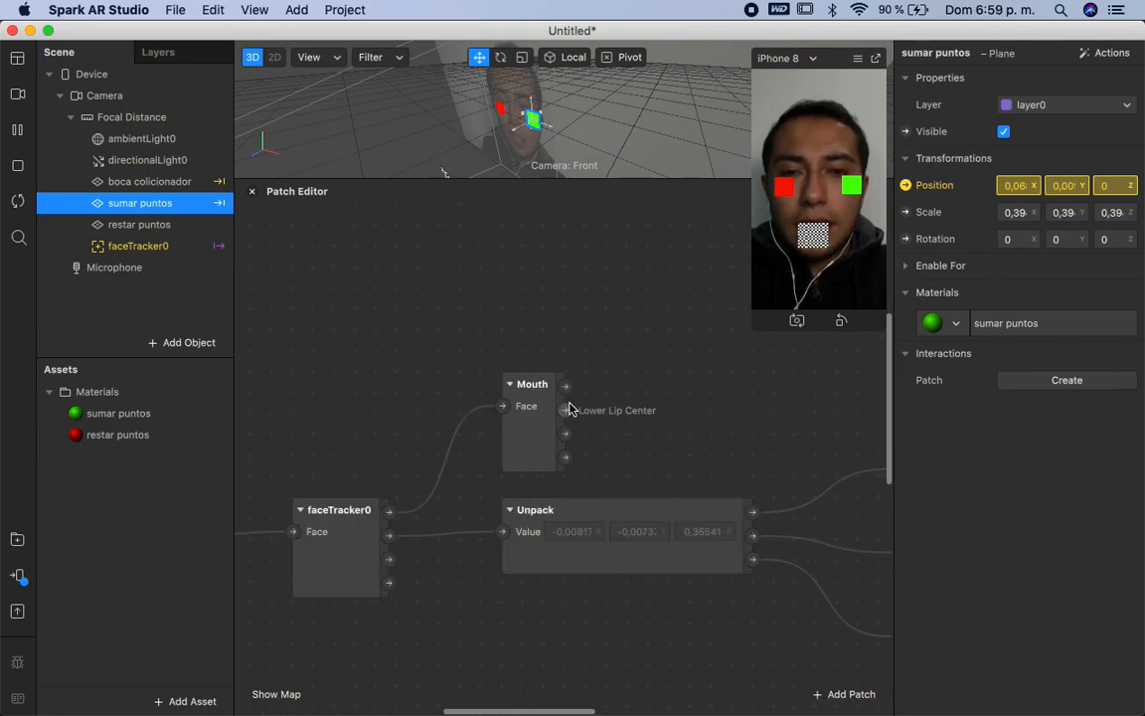
Step: Replace the Mouth patch with a Mouth Open patch above Unpack and connect faceTracker0 to its Face input
click(537, 407)
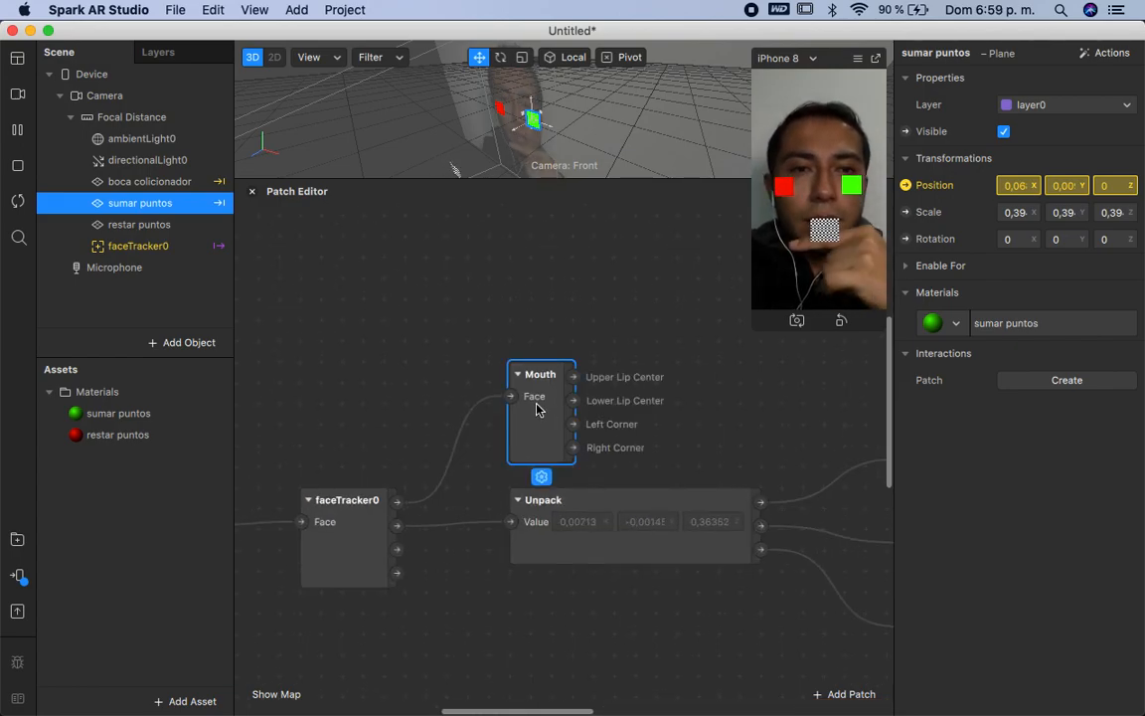
key(BackSpace)
double_click(537, 409)
text(mou)
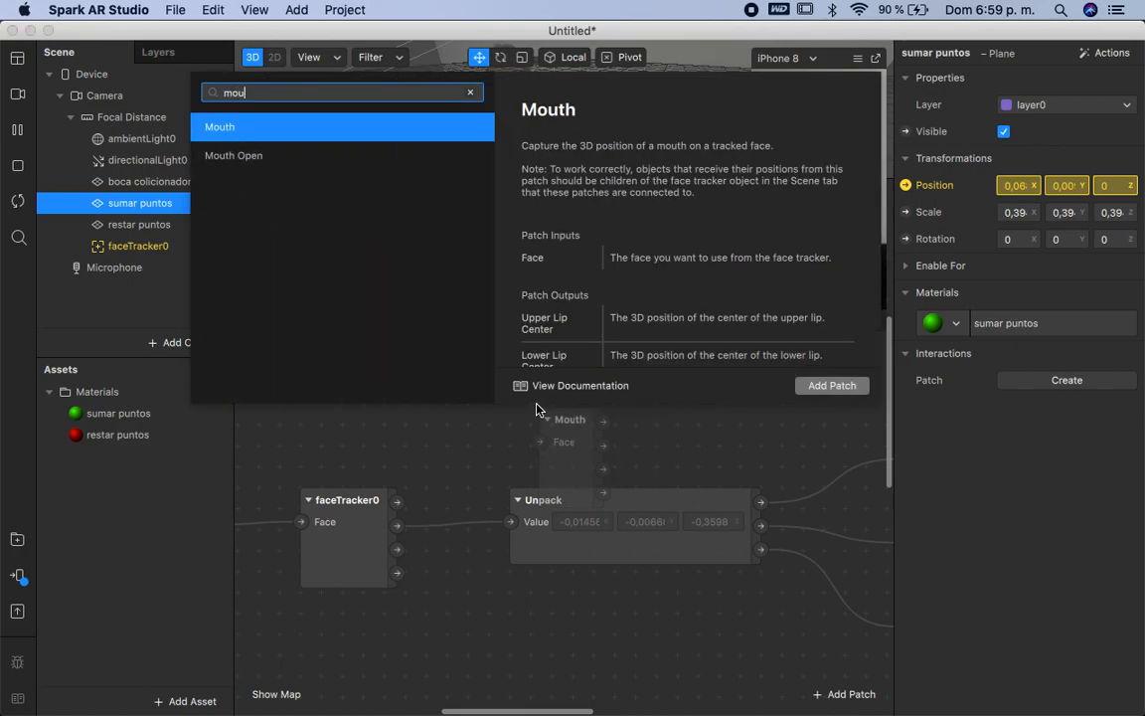
key(Down)
key(Return)
drag(548, 409, 523, 387)
drag(397, 502, 510, 417)
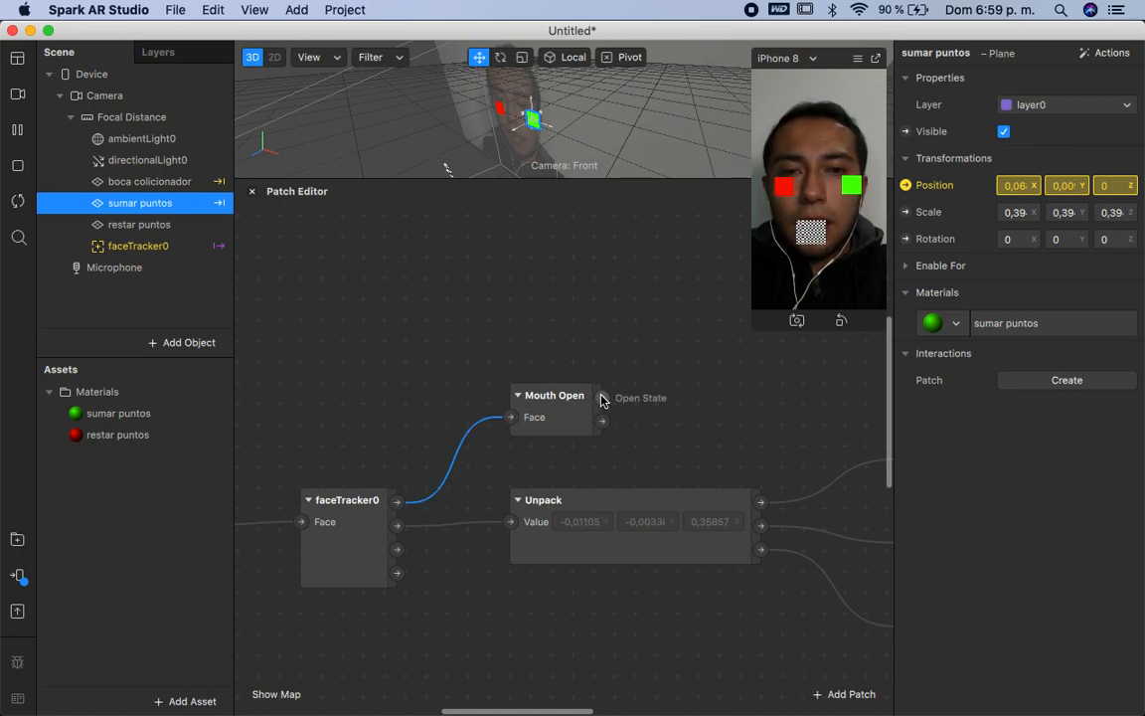
Step: Add a Sender patch beside Mouth Open and connect the Open State output to it
drag(601, 401, 527, 408)
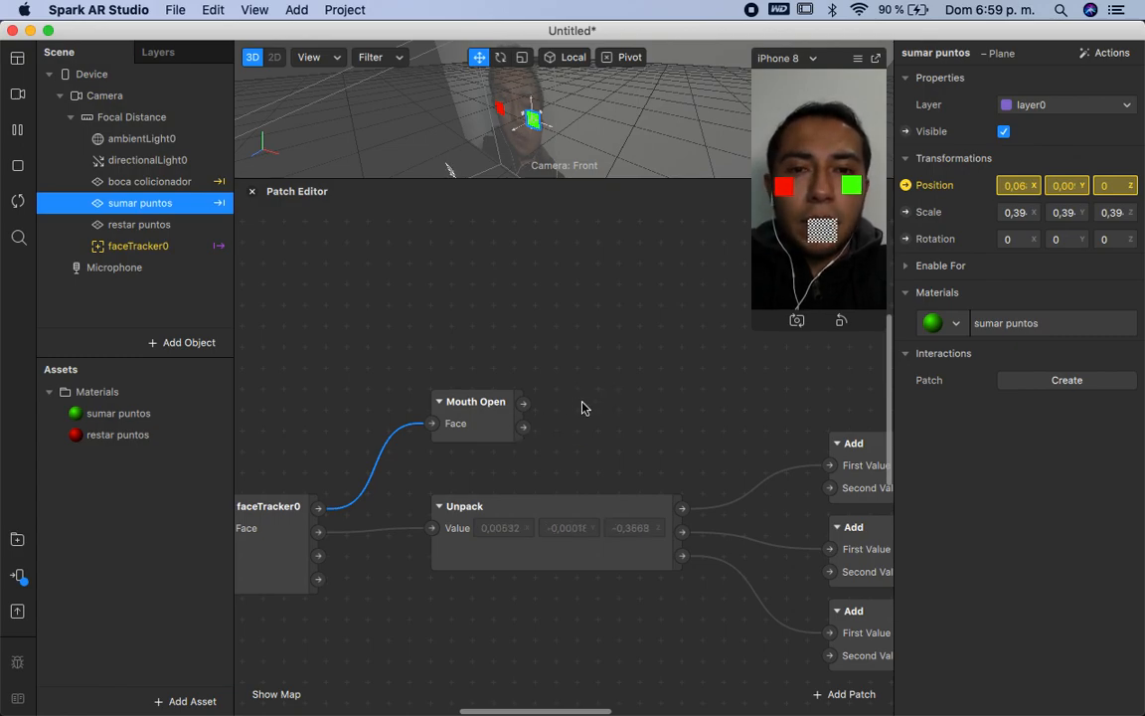
right_click(583, 408)
text(rece)
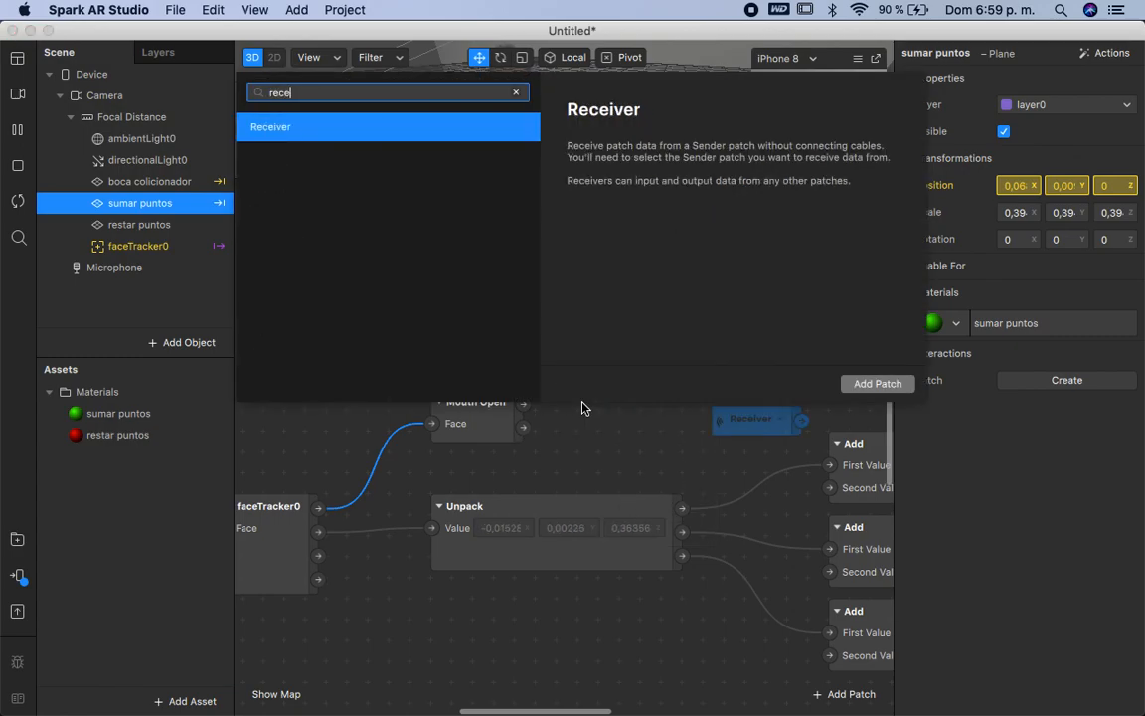
key(BackSpace)
key(BackSpace)
key(BackSpace)
key(BackSpace)
text(sen)
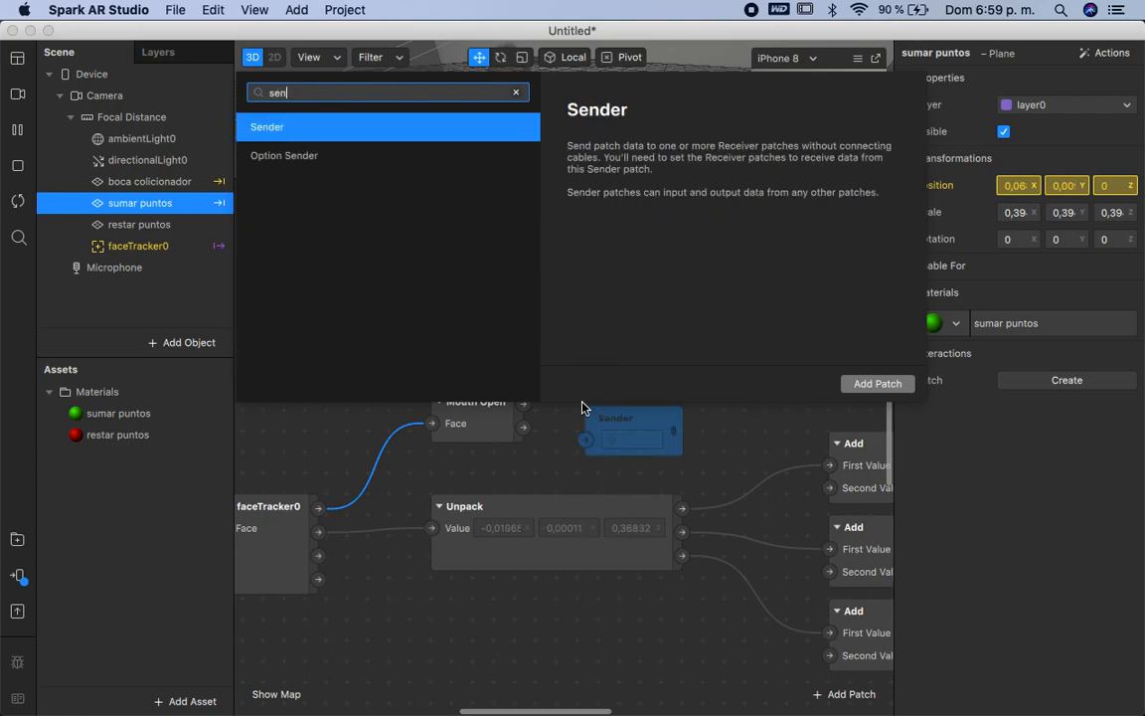
key(Return)
drag(609, 420, 612, 388)
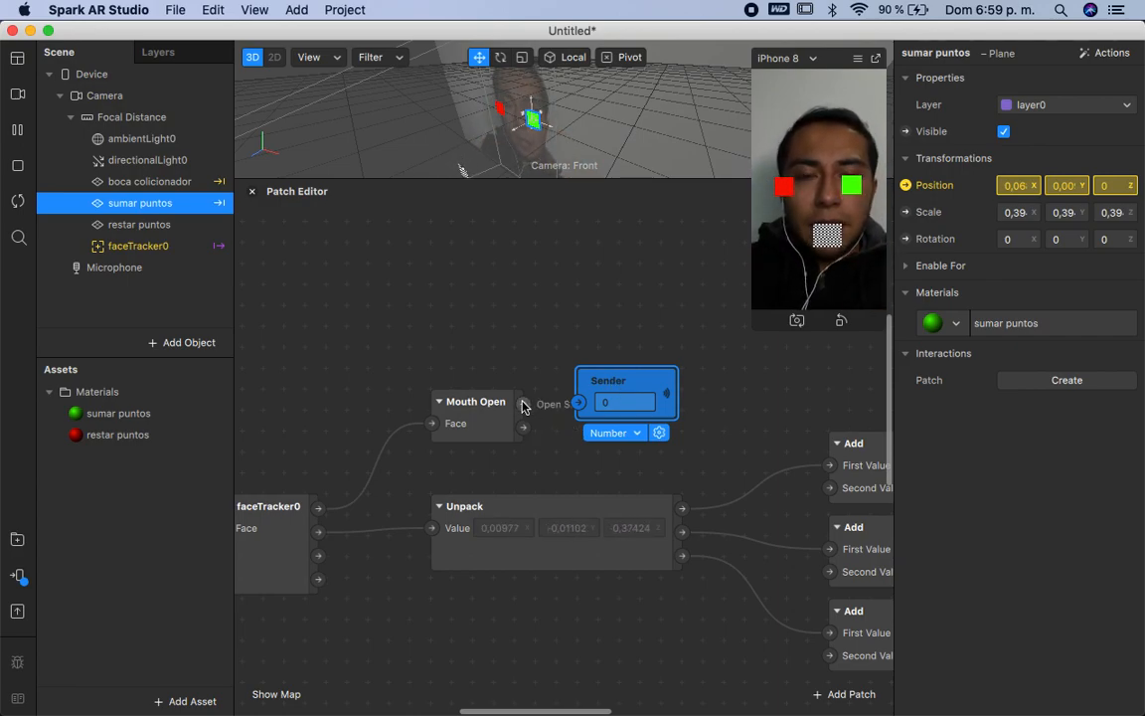
drag(523, 406, 579, 403)
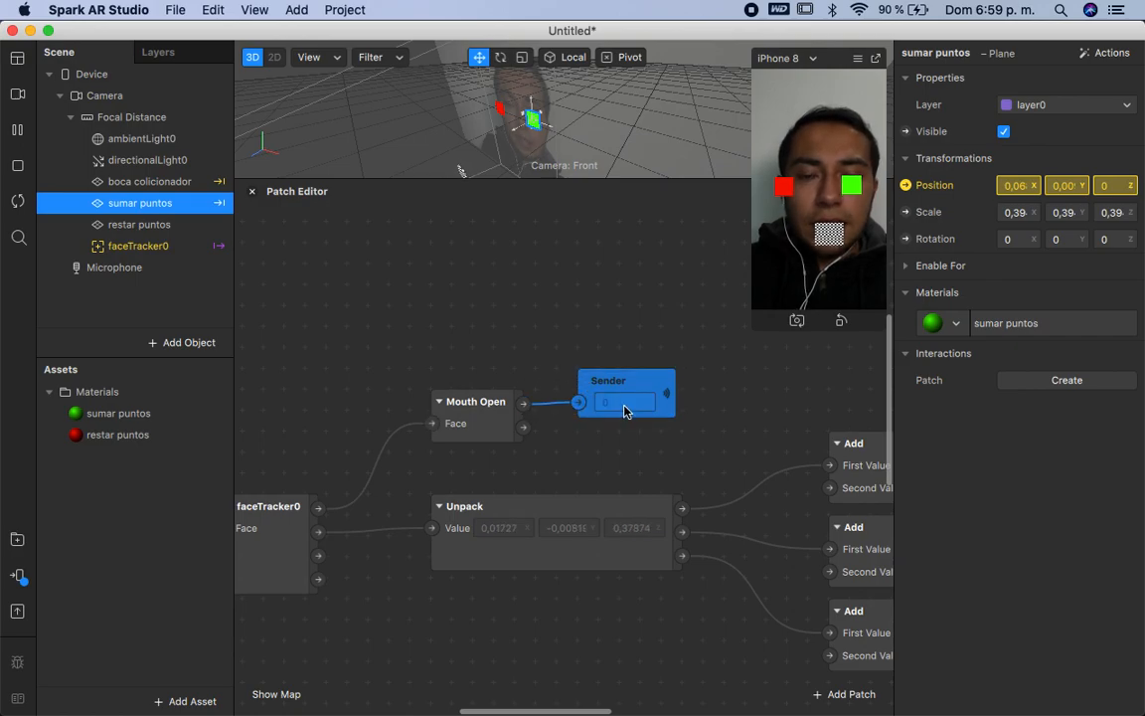
Step: Set the Sender patch's data type to Boolean and rename it abrir boca
click(627, 418)
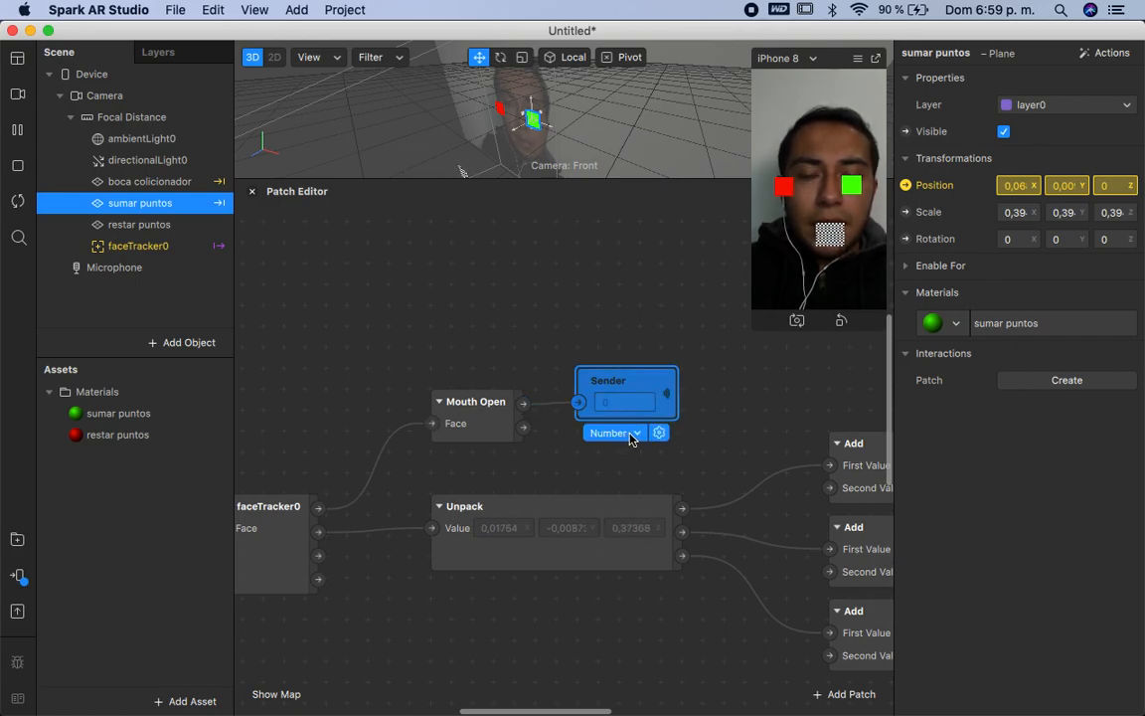
click(632, 434)
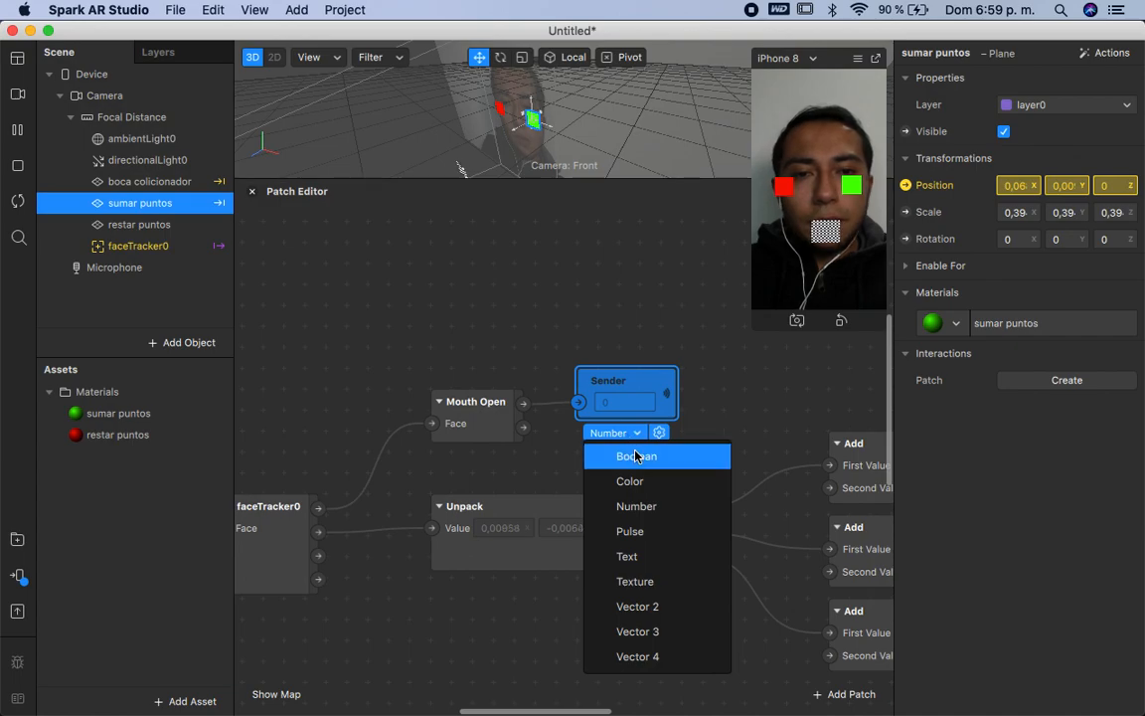
click(636, 456)
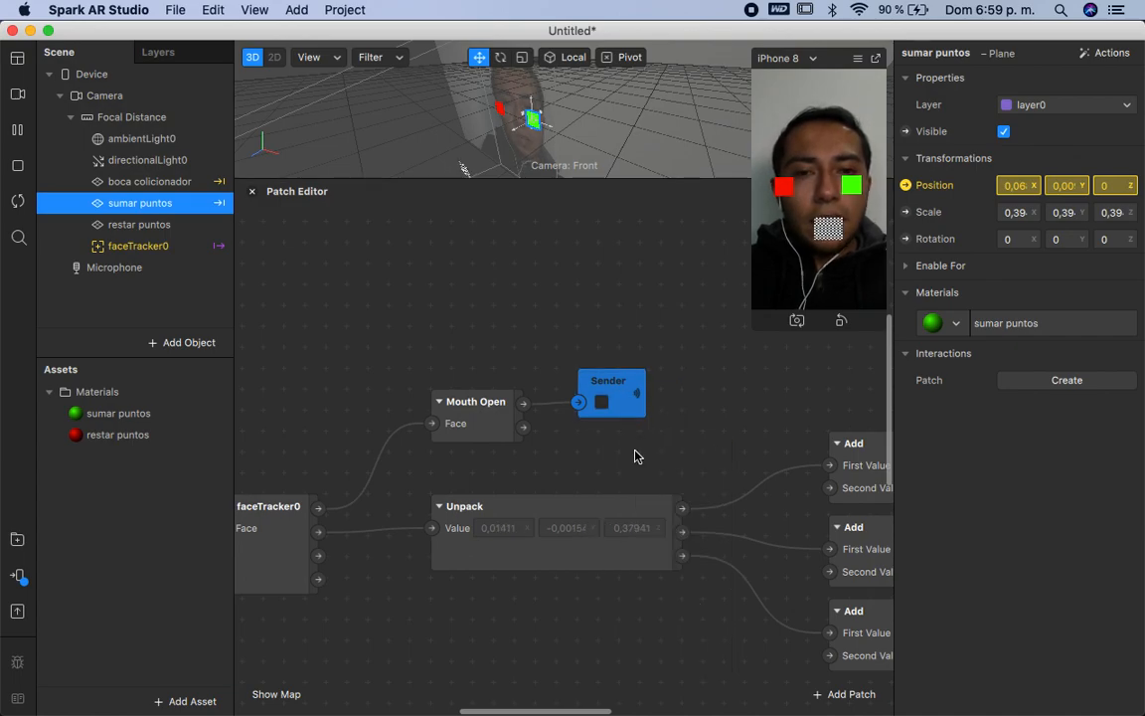
click(623, 416)
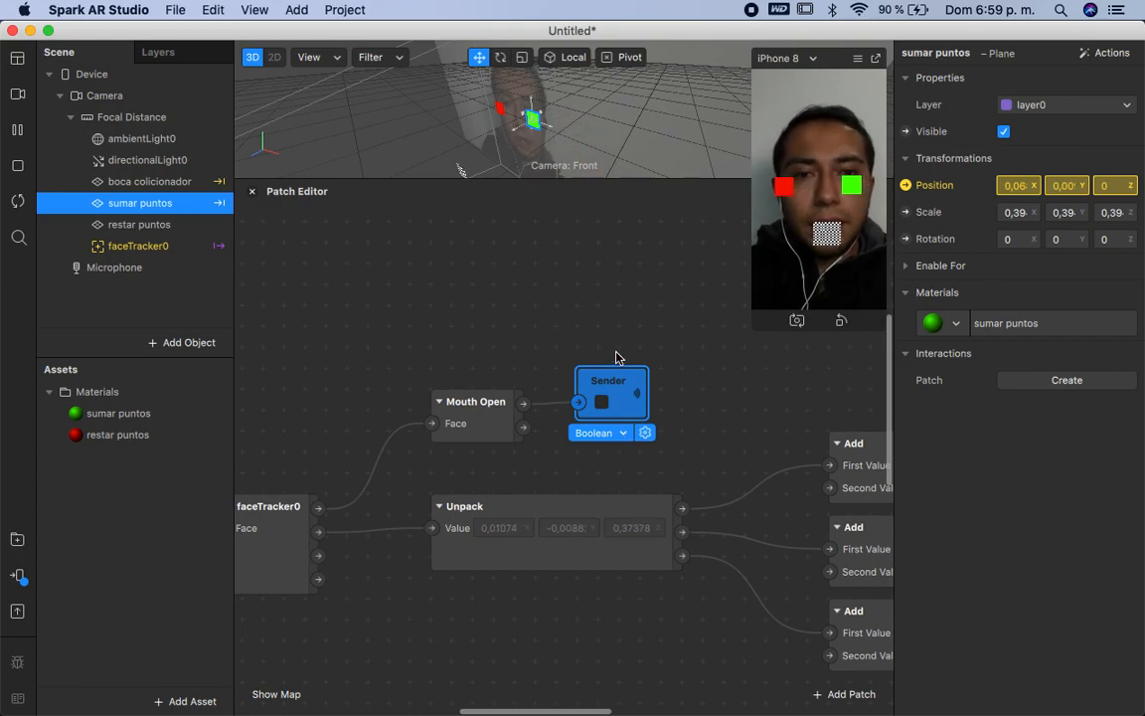
double_click(618, 380)
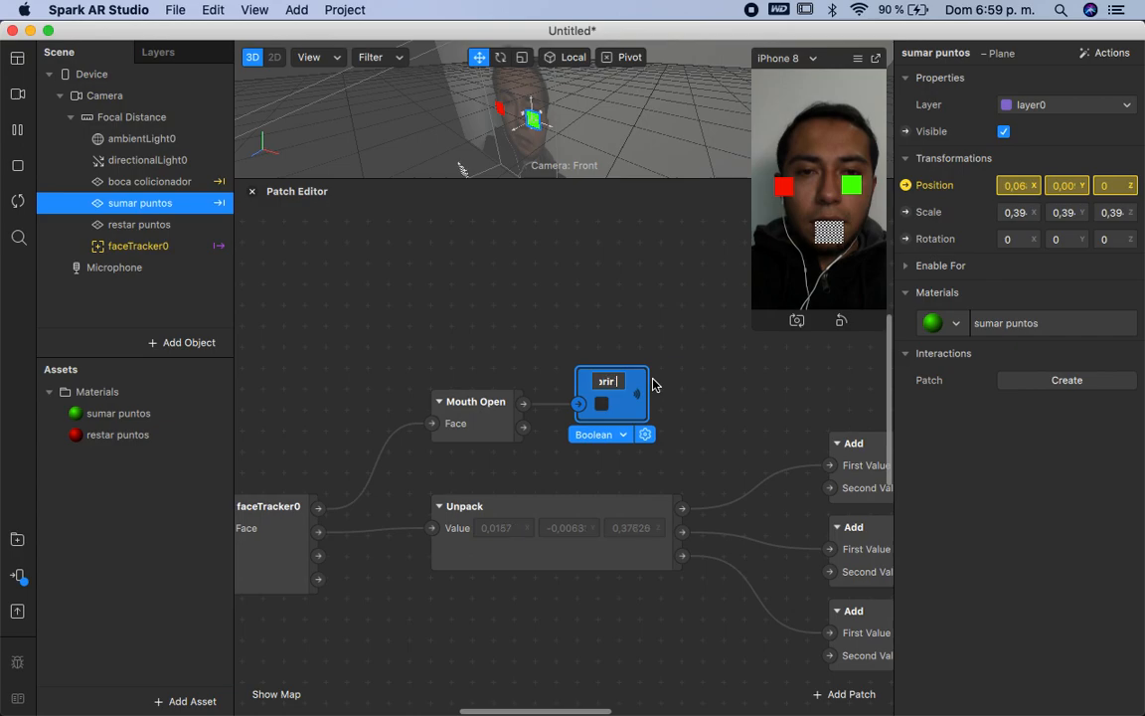
text(abrir boca)
key(Return)
Step: Add a Receiver patch directly above the And patch and set it to receive from the abrir boca sender
scroll(703, 435, right, 3)
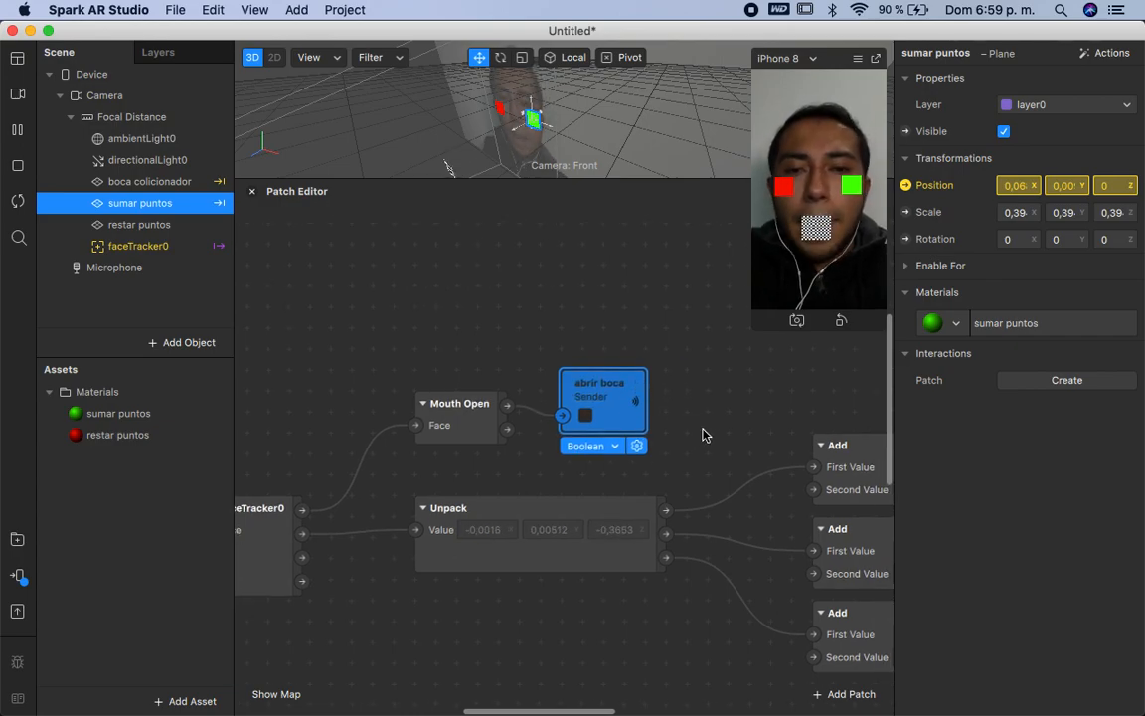
scroll(702, 435, right, 15)
scroll(702, 434, down, 5)
scroll(647, 436, right, 3)
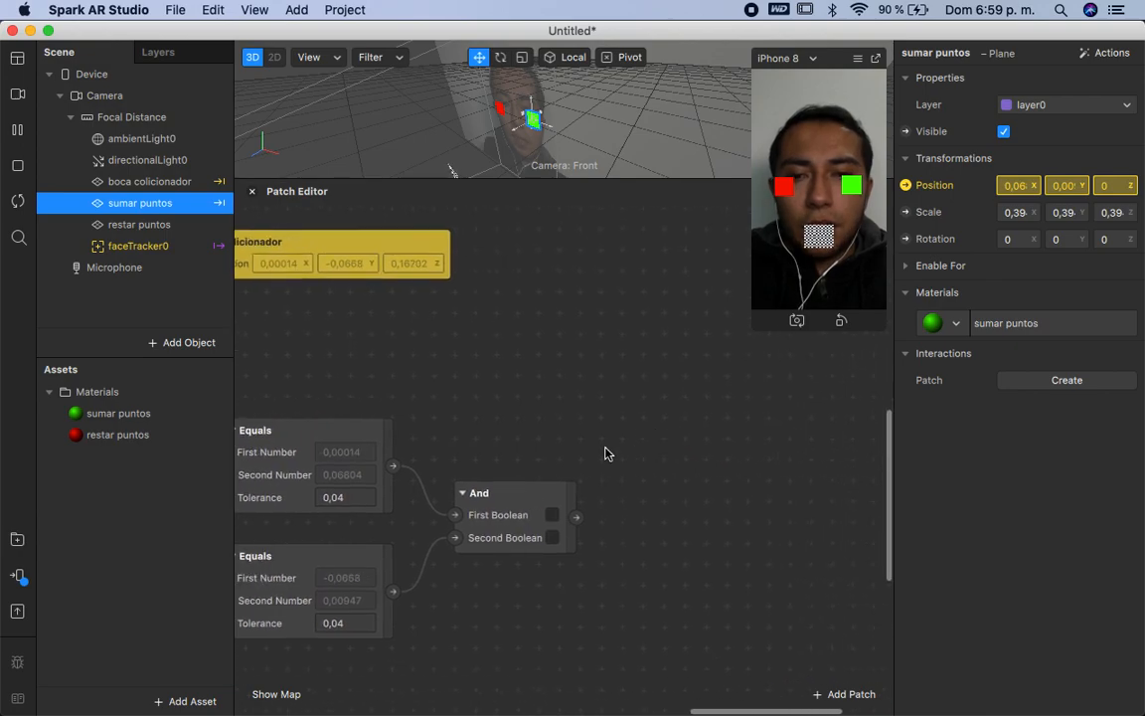
right_click(568, 453)
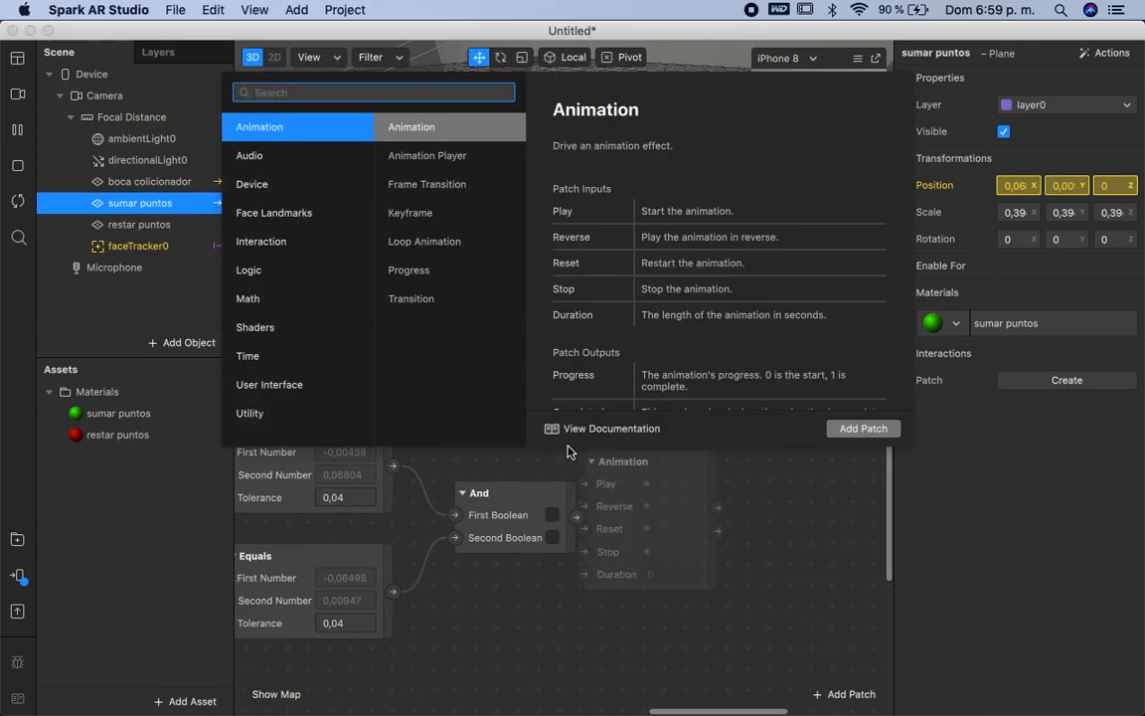
text(rec)
key(Return)
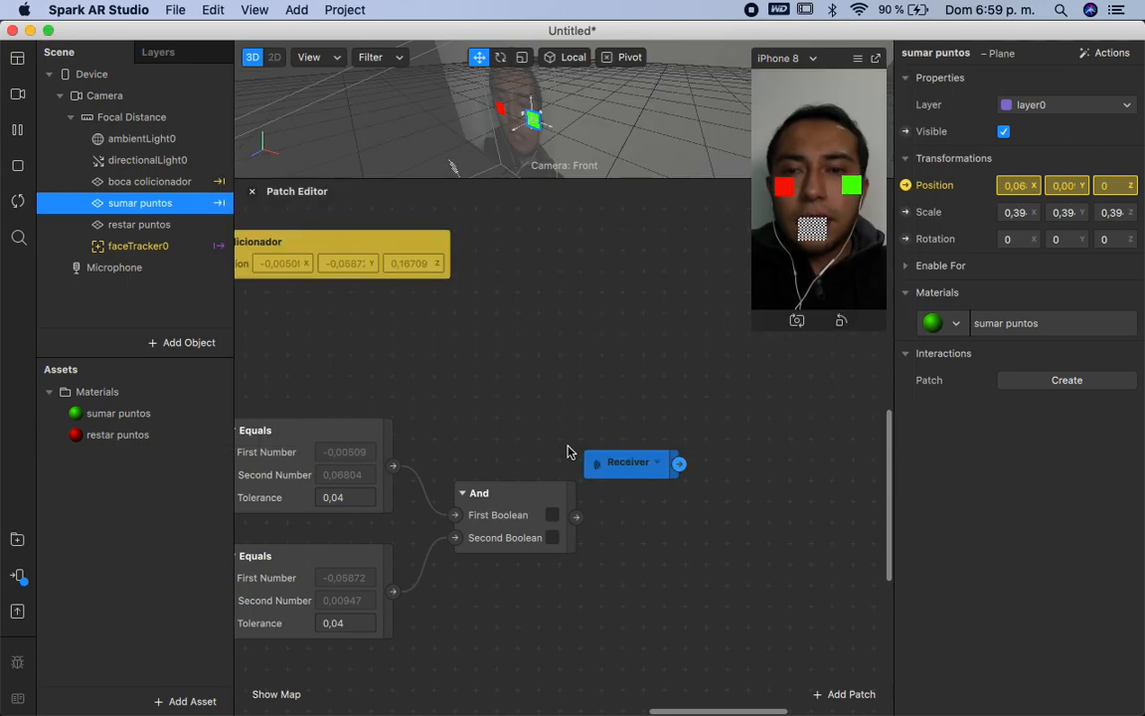
drag(647, 462, 634, 427)
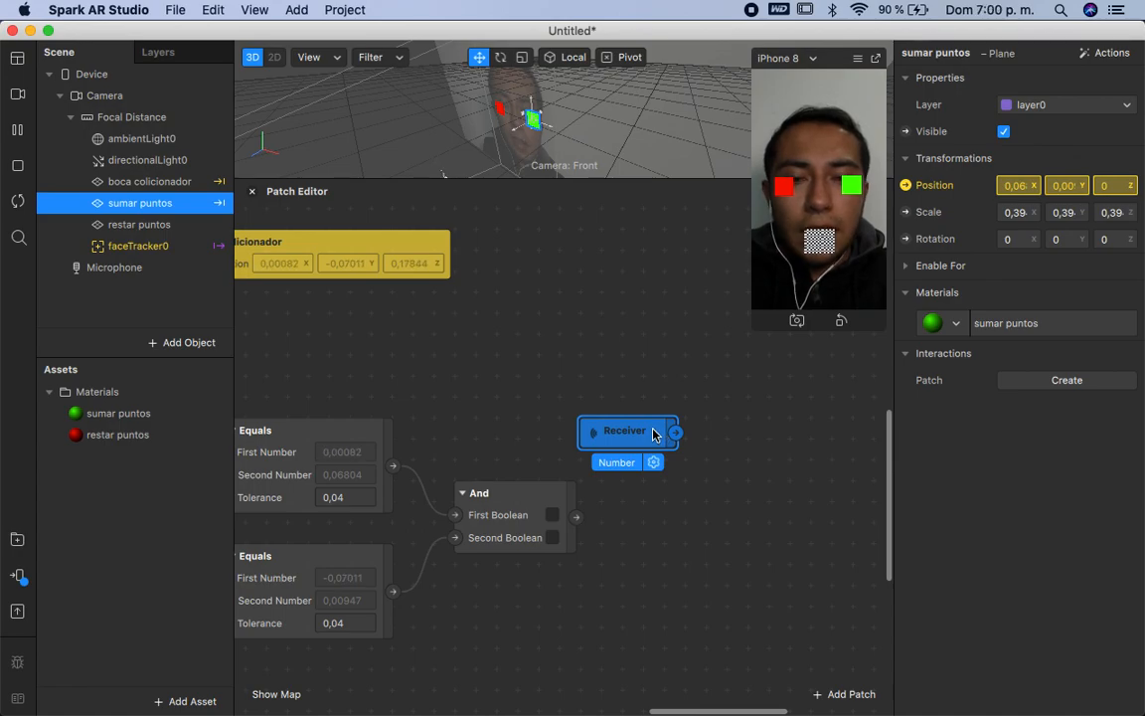
click(656, 433)
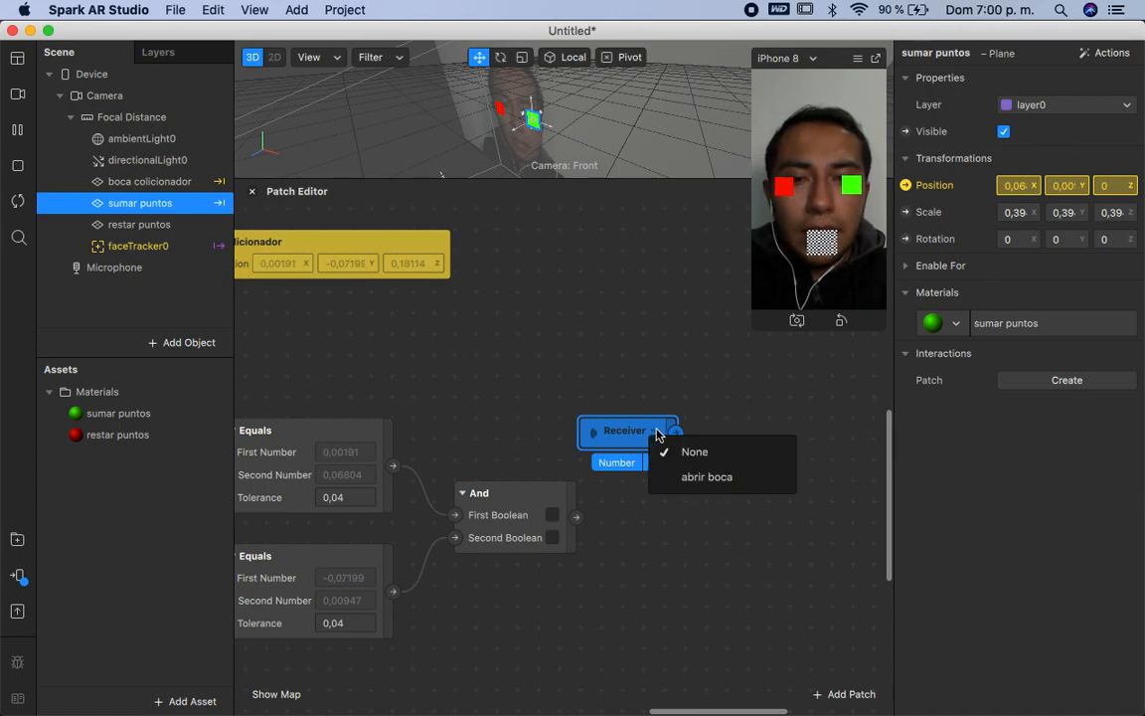
click(691, 478)
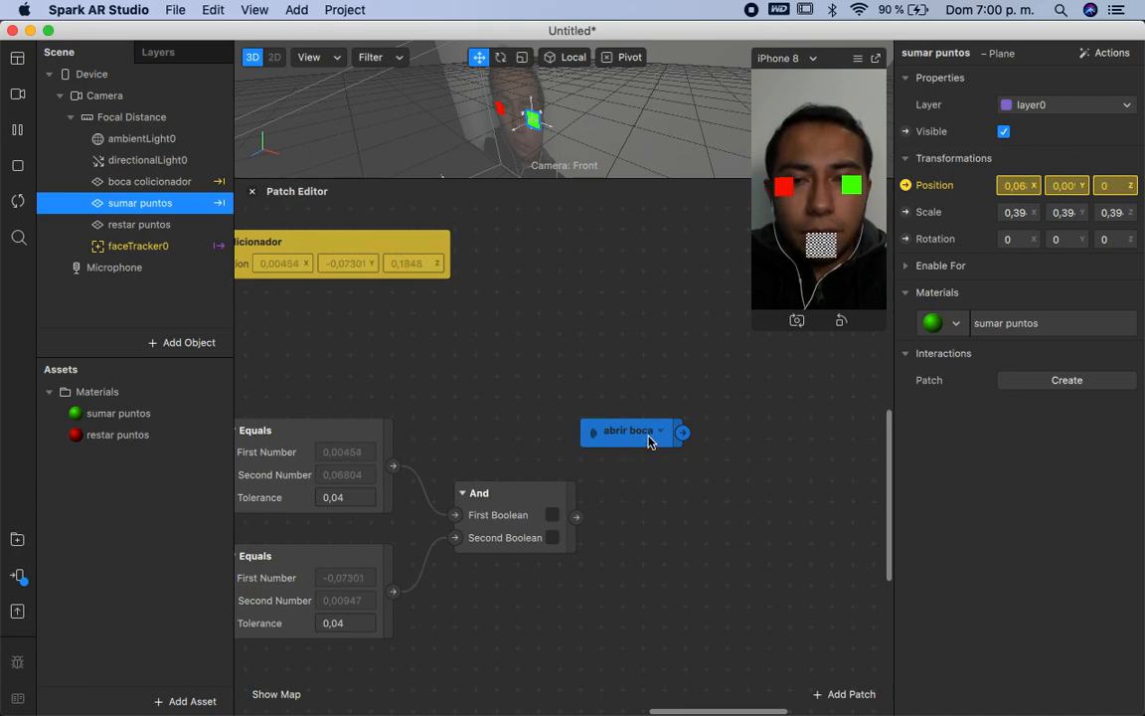
click(644, 439)
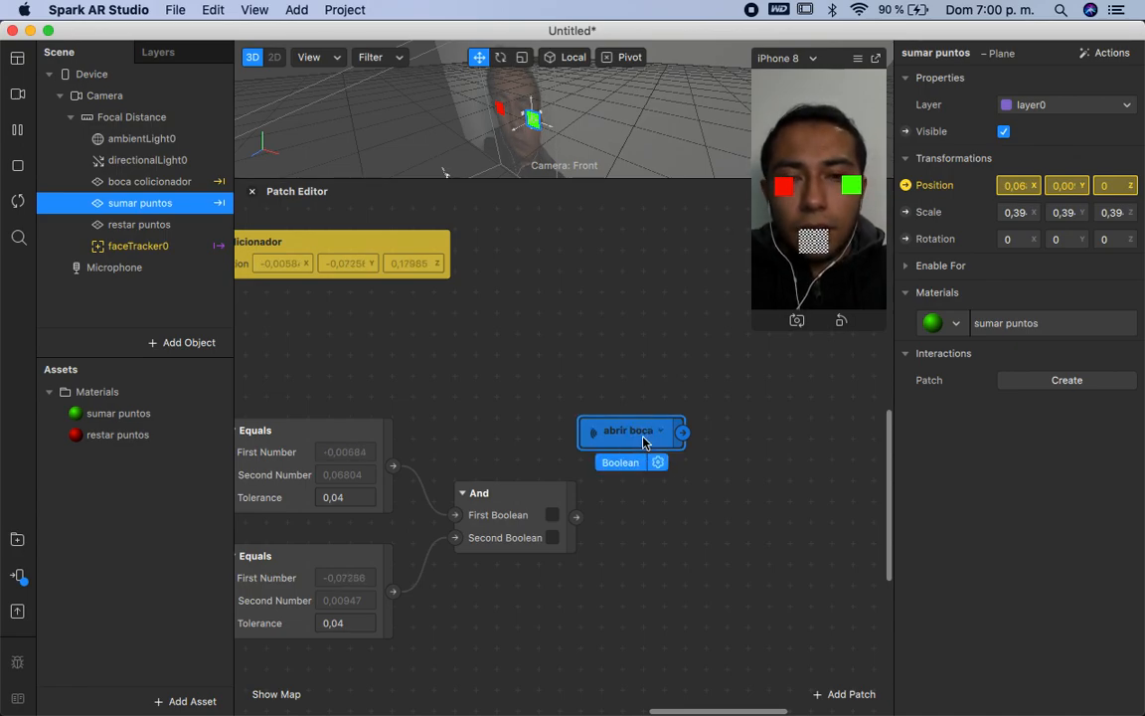
drag(644, 440, 539, 440)
Step: Add a second And patch with abrir boca connected to First Boolean and the first And's output to Second Boolean
scroll(626, 478, right, 3)
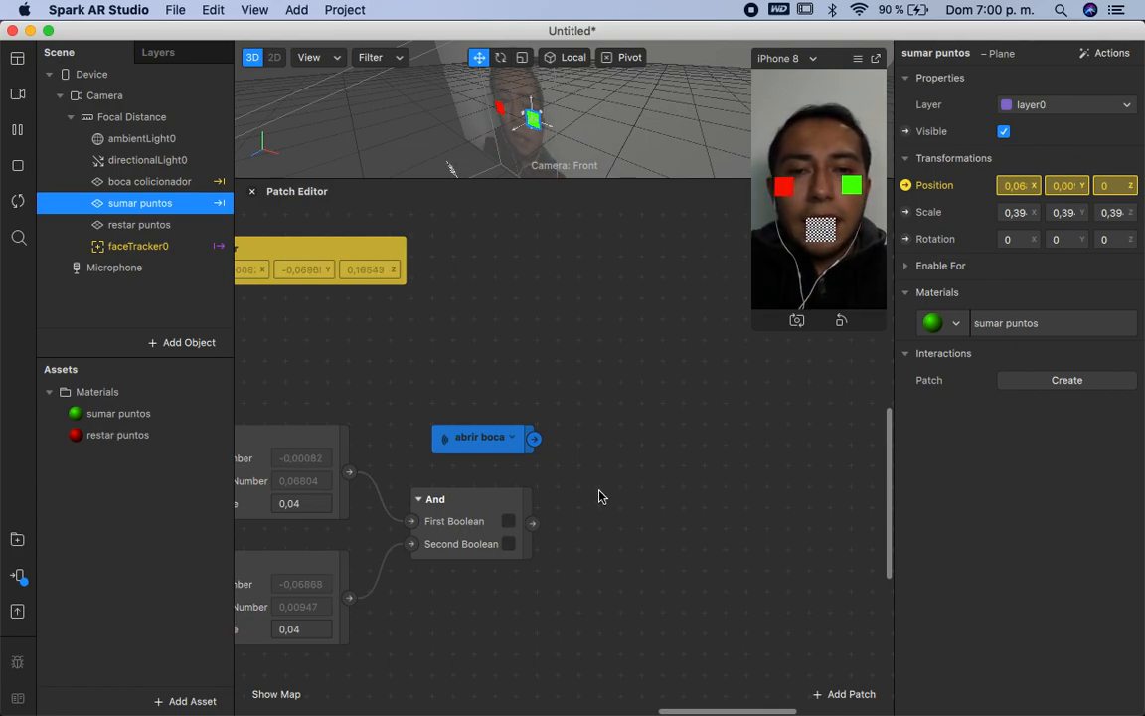
double_click(599, 496)
text(ad)
key(BackSpace)
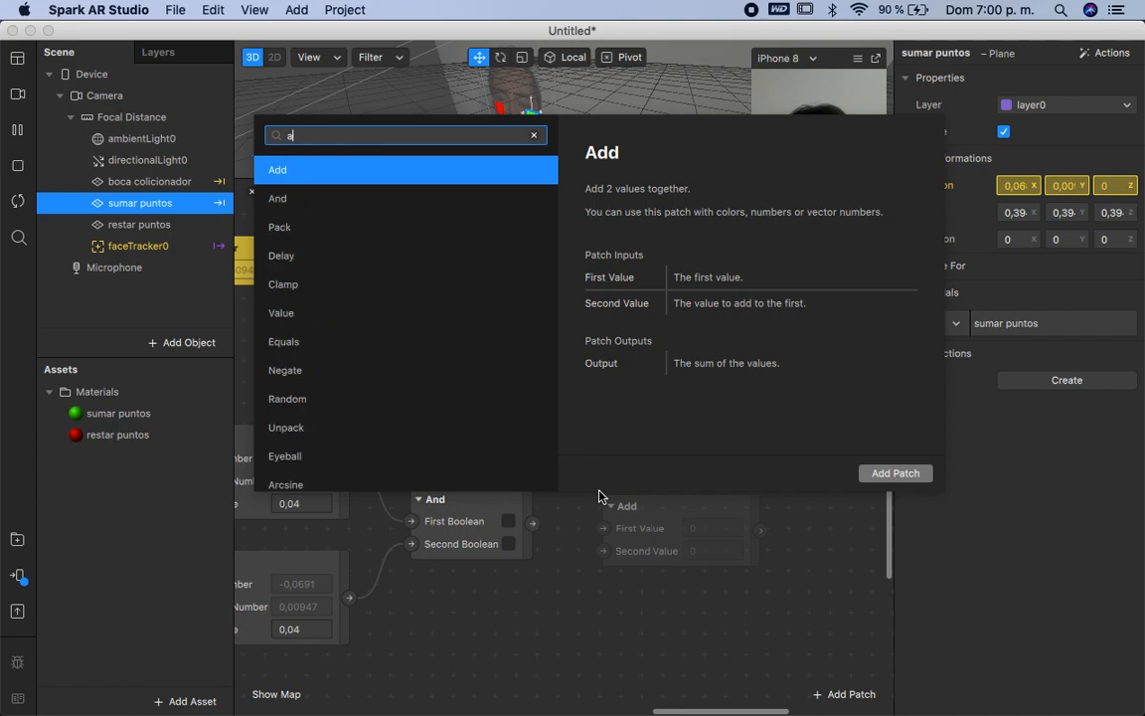
text(nd)
key(Return)
drag(636, 503, 650, 476)
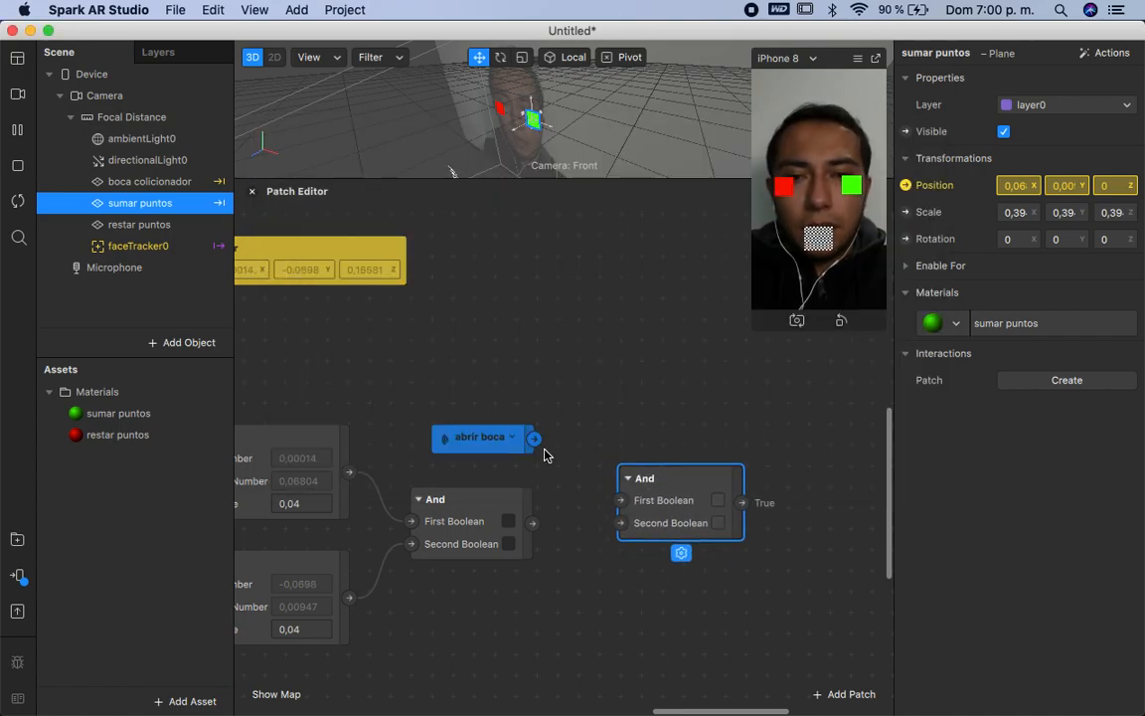
drag(534, 438, 621, 501)
drag(532, 523, 618, 526)
Step: Move the second And patch slightly up and shift the abrir boca receiver slightly away from it
scroll(703, 551, right, 2)
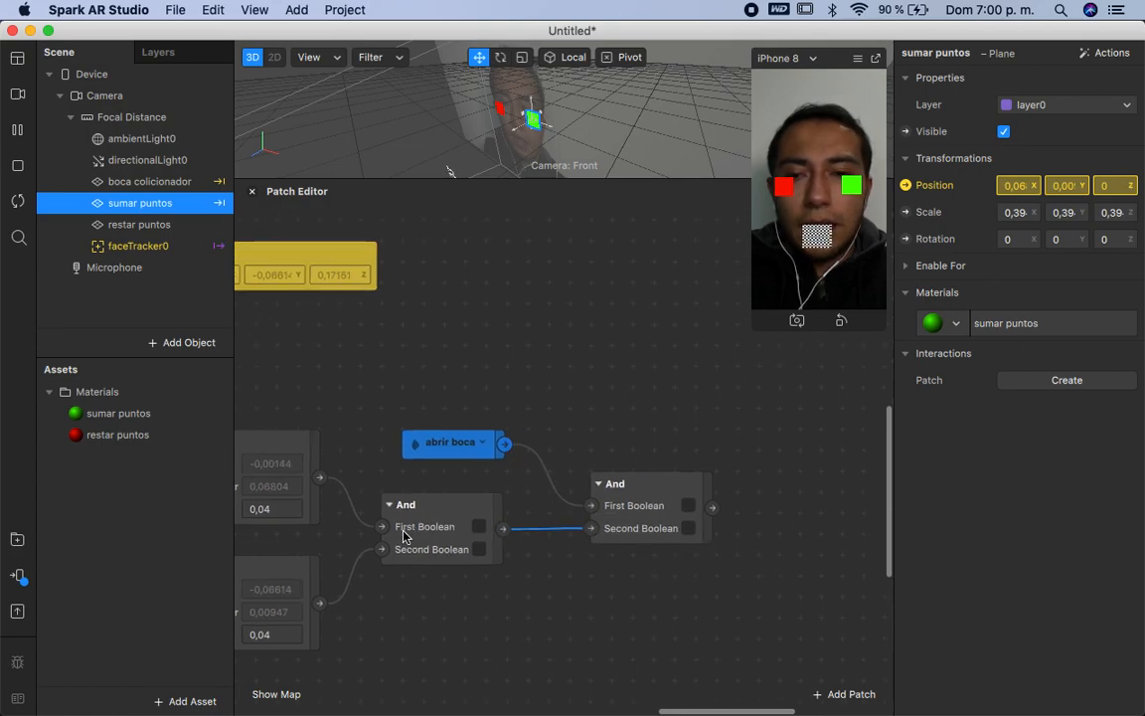
scroll(425, 541, right, 5)
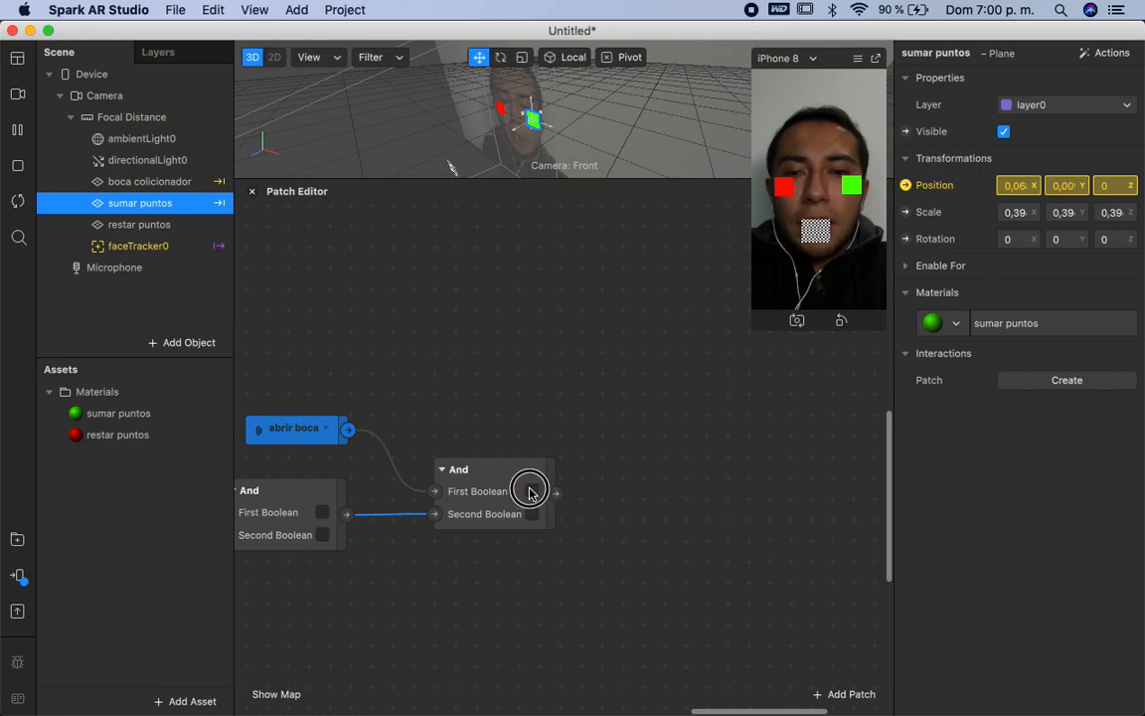
drag(530, 496, 524, 443)
drag(310, 430, 281, 427)
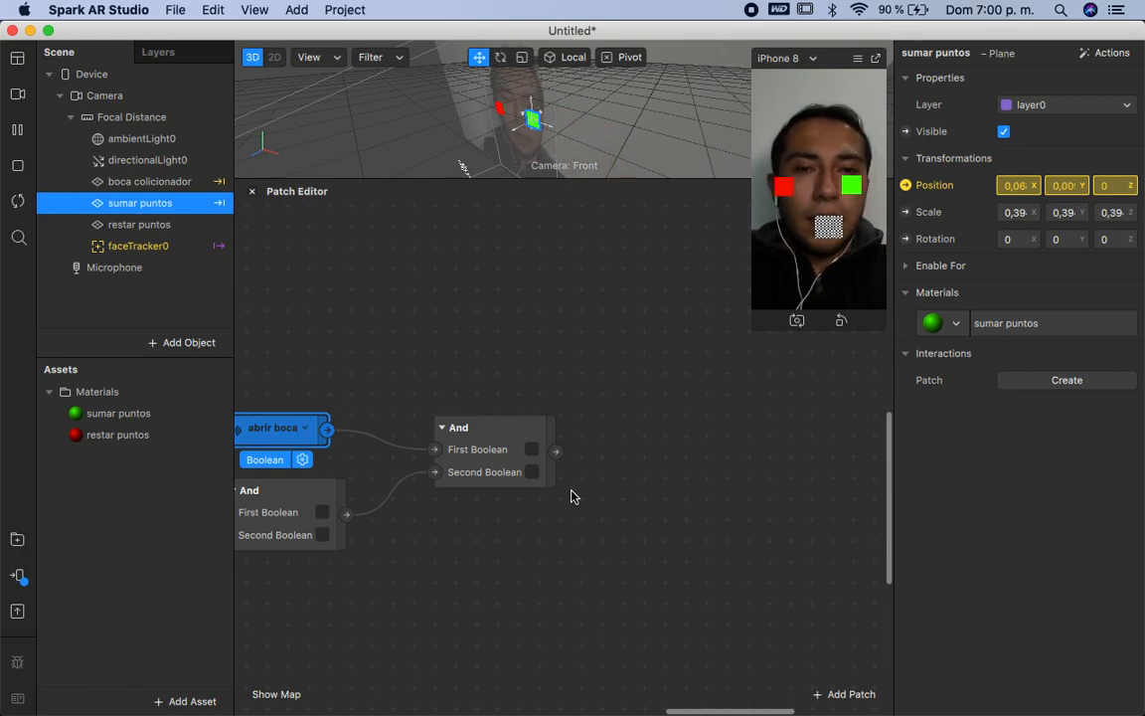
Step: Add an Animation patch beyond the output of the second And patch, leaving a gap between them
scroll(651, 489, right, 2)
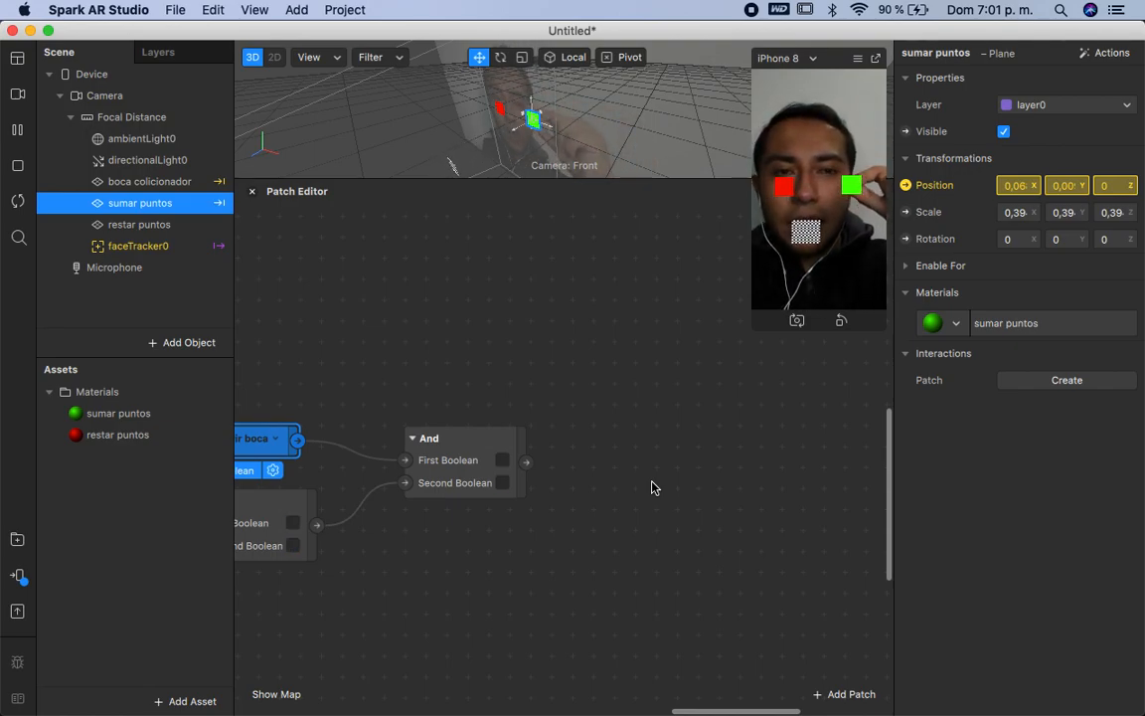
scroll(654, 488, right, 3)
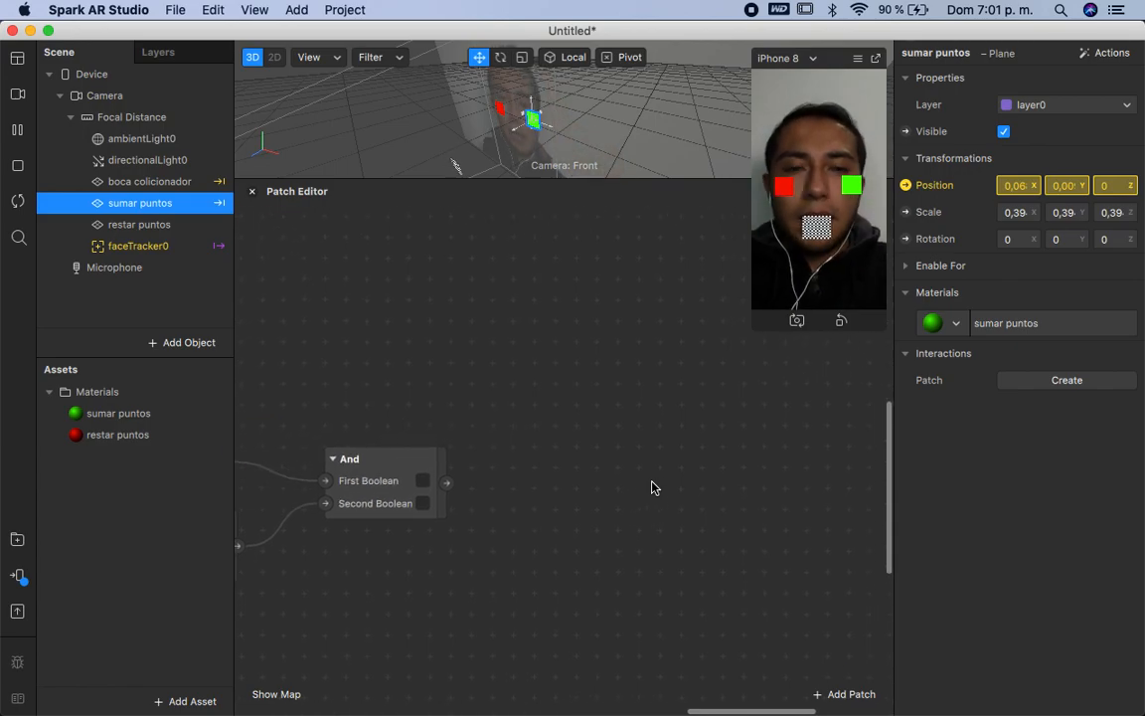
double_click(625, 422)
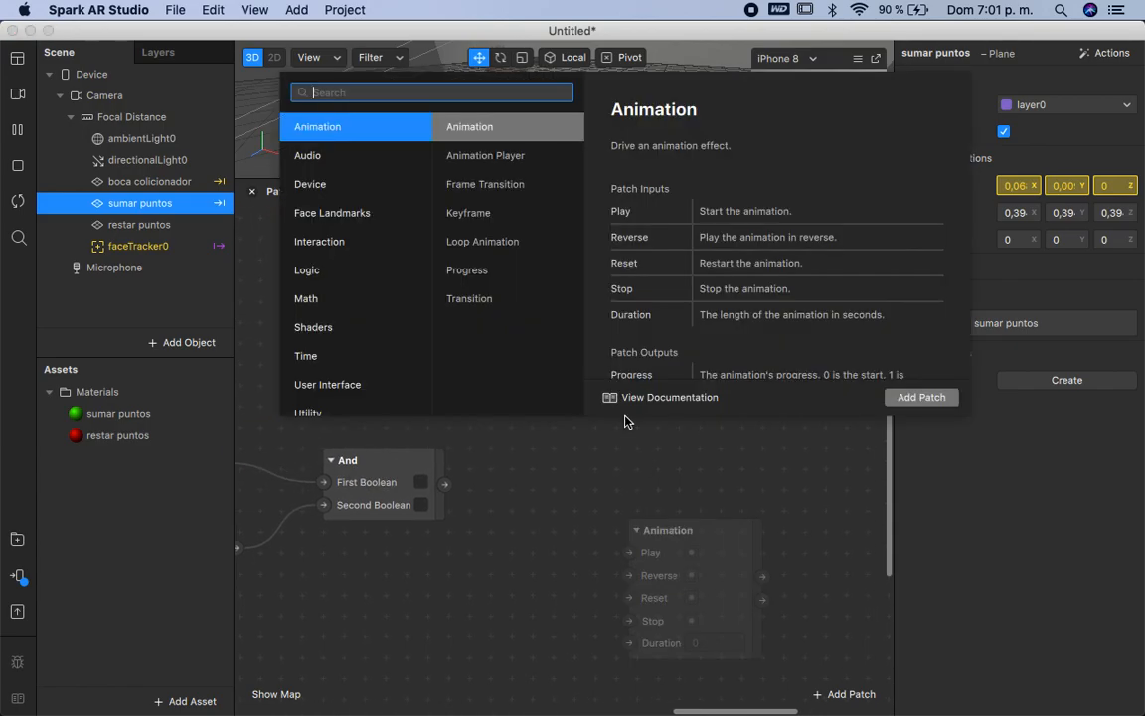
text(an)
key(BackSpace)
key(BackSpace)
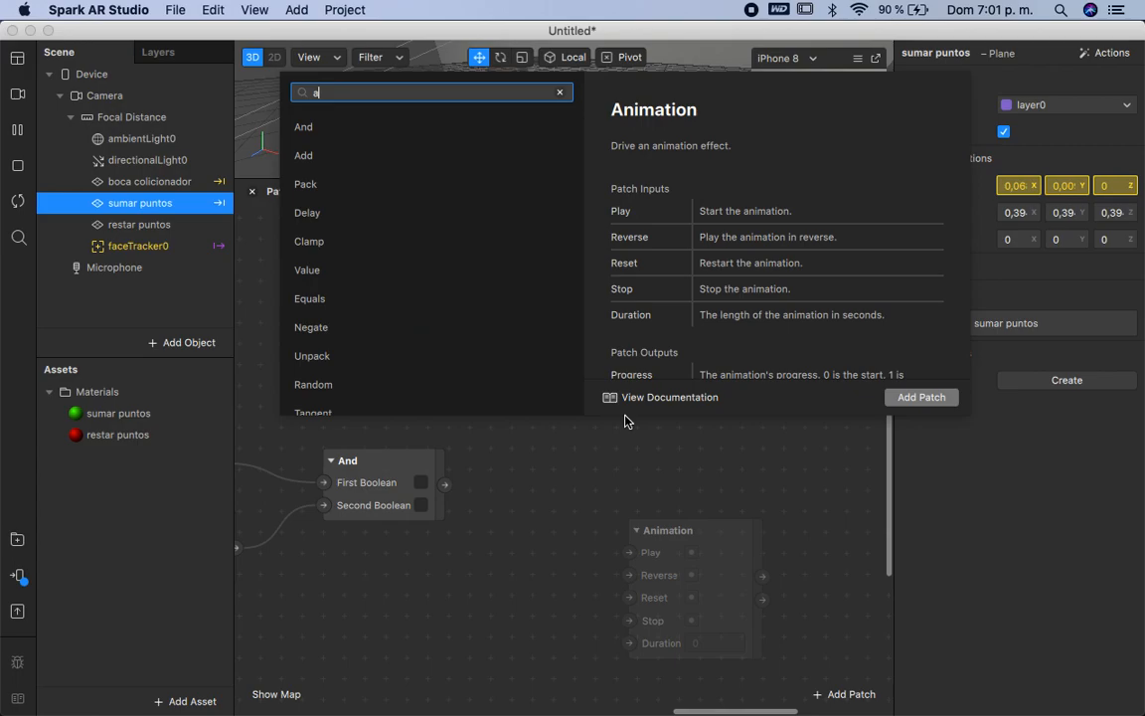
key(Return)
click(668, 505)
drag(668, 505, 606, 428)
scroll(761, 427, right, 3)
mouse_move(597, 490)
mouse_down()
mouse_move(590, 457)
mouse_move(590, 467)
mouse_up()
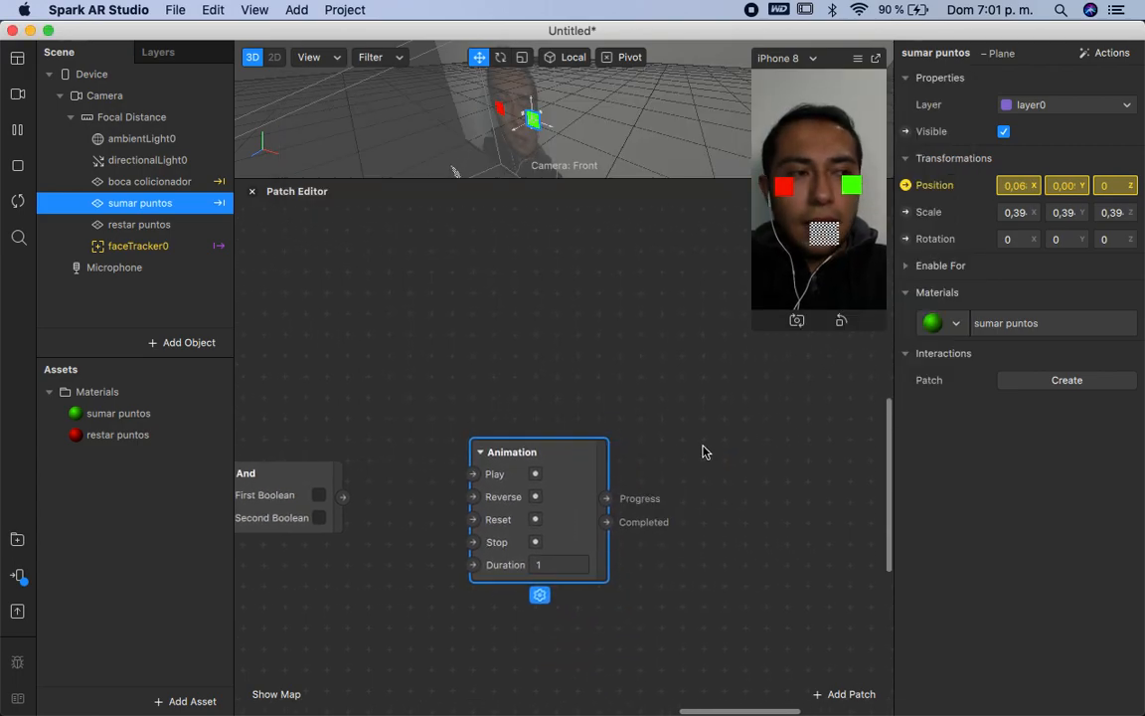
Step: Add a Transition patch and place it directly beside the Animation patch, aligned with its upper edge
double_click(703, 452)
text(tra)
key(Down)
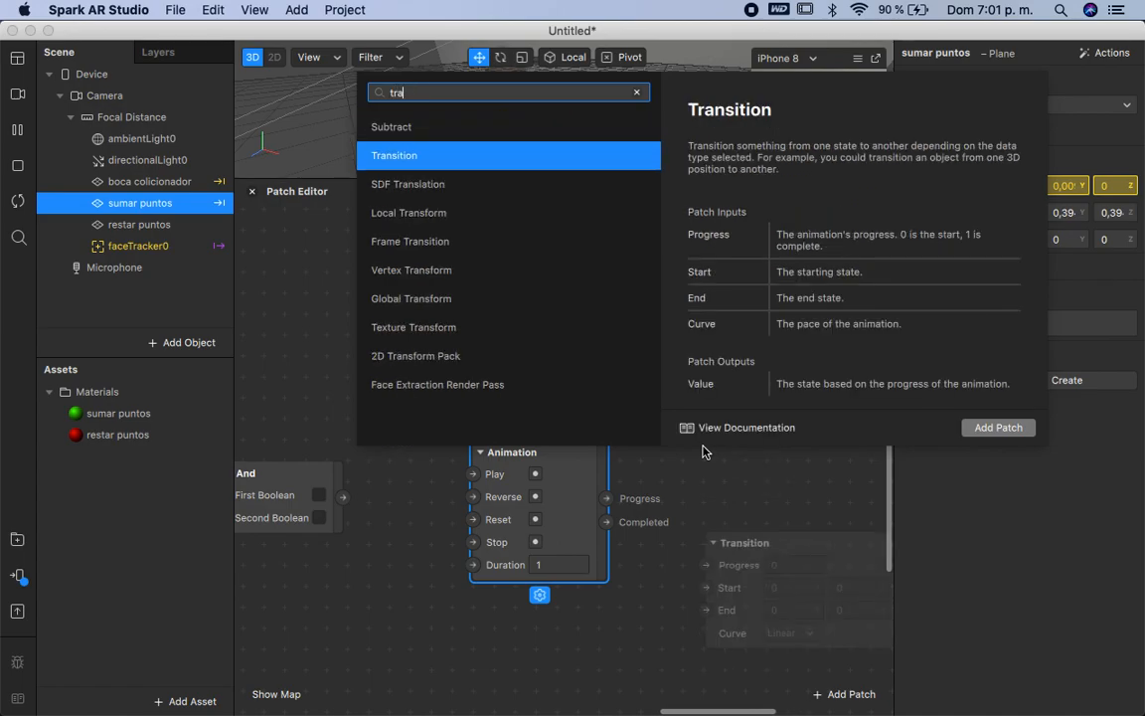
key(Return)
drag(760, 560, 715, 468)
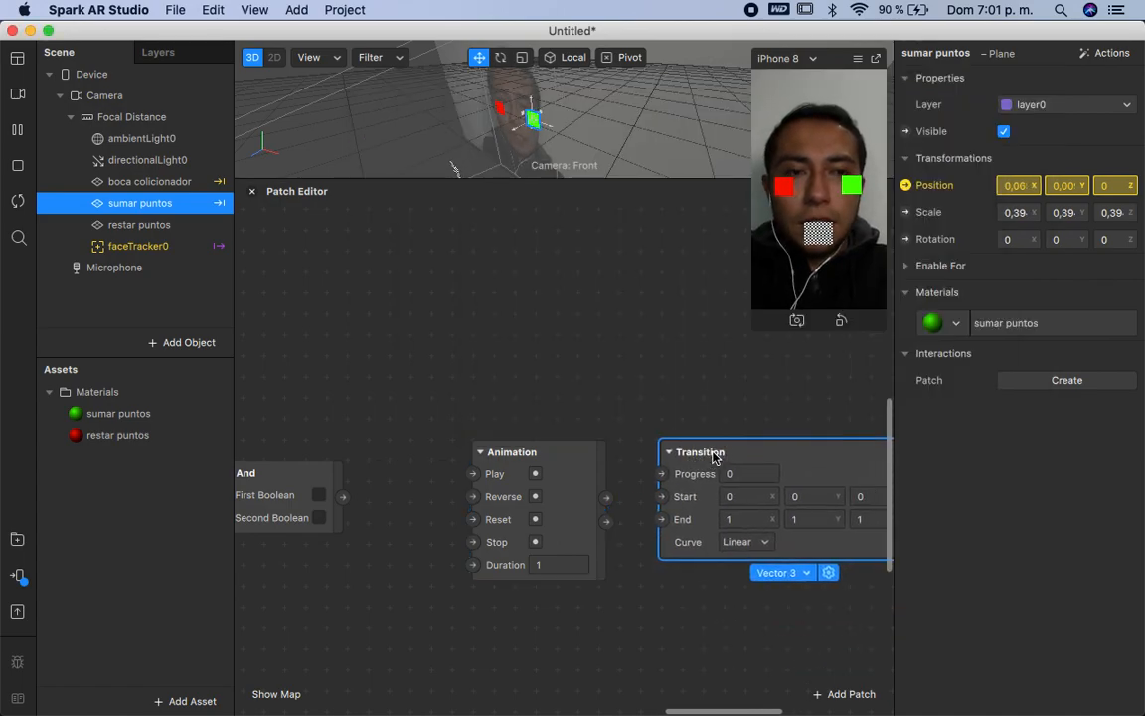
scroll(713, 457, right, 3)
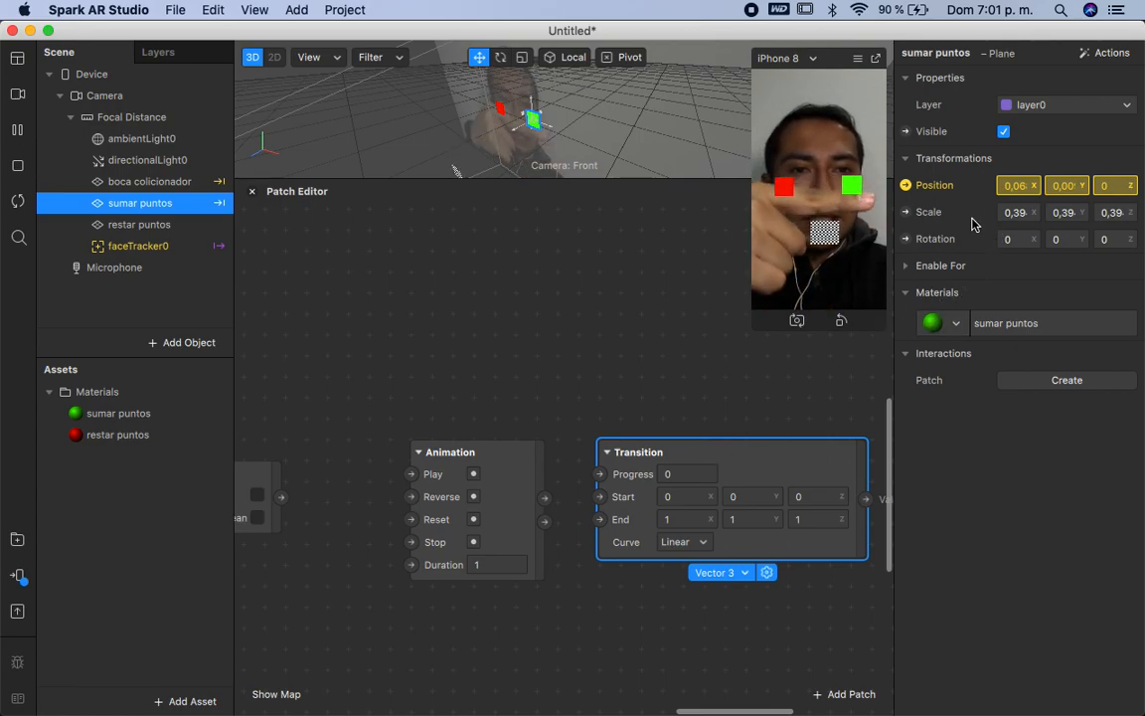
Step: Copy the sumar puntos plane's X scale into the new Transition's Start: 0,39499 for X and Y, 0,3949 for Z
click(1012, 213)
double_click(1012, 212)
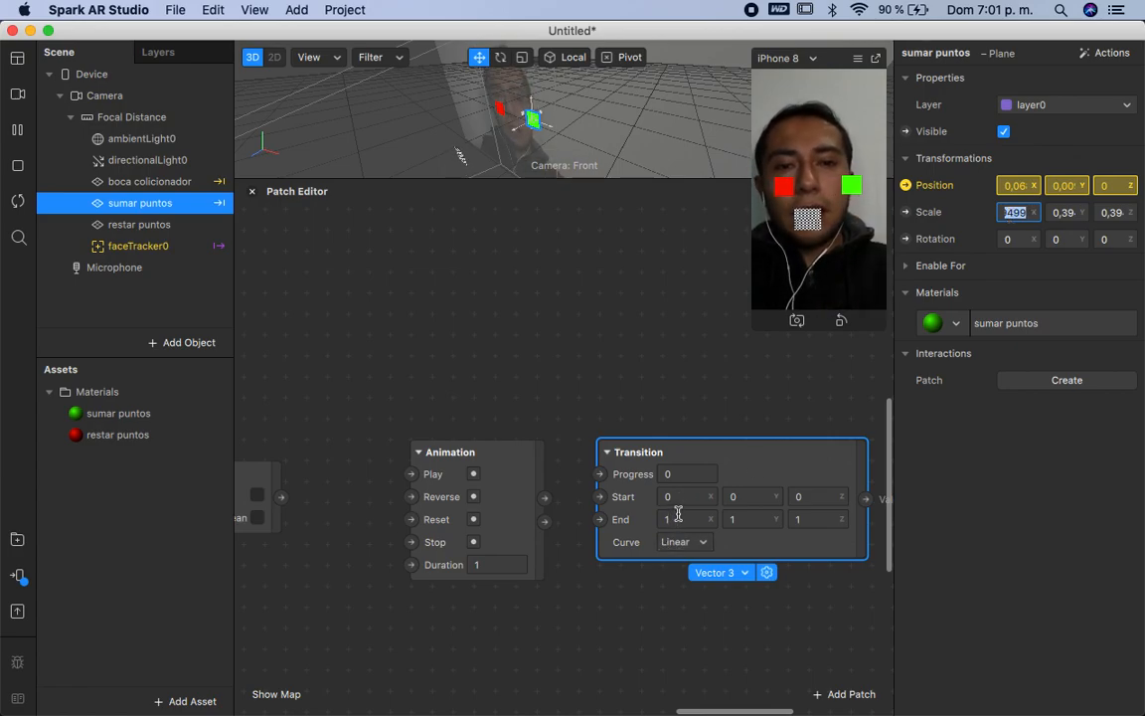
click(686, 496)
text(0,39499)
click(743, 495)
text(0,39499)
click(806, 499)
text(0,39499)
key(BackSpace)
Step: Set the new Transition patch's End values to 0 on X, Y and Z
click(695, 517)
key(BackSpace)
text(0)
key(Tab)
text(0)
key(Tab)
text(0)
click(511, 596)
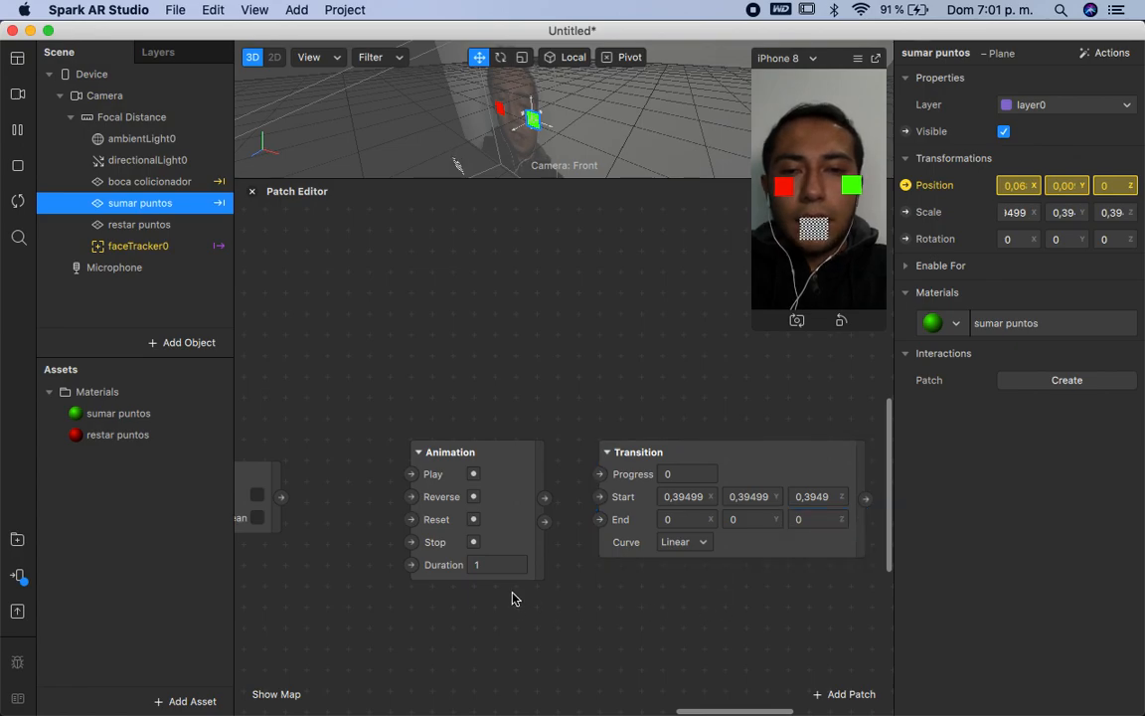
Step: Add a Pulse patch from the second And's output, shift the Animation and Transition patches away, and connect Turned On to Play
scroll(514, 597, left, 5)
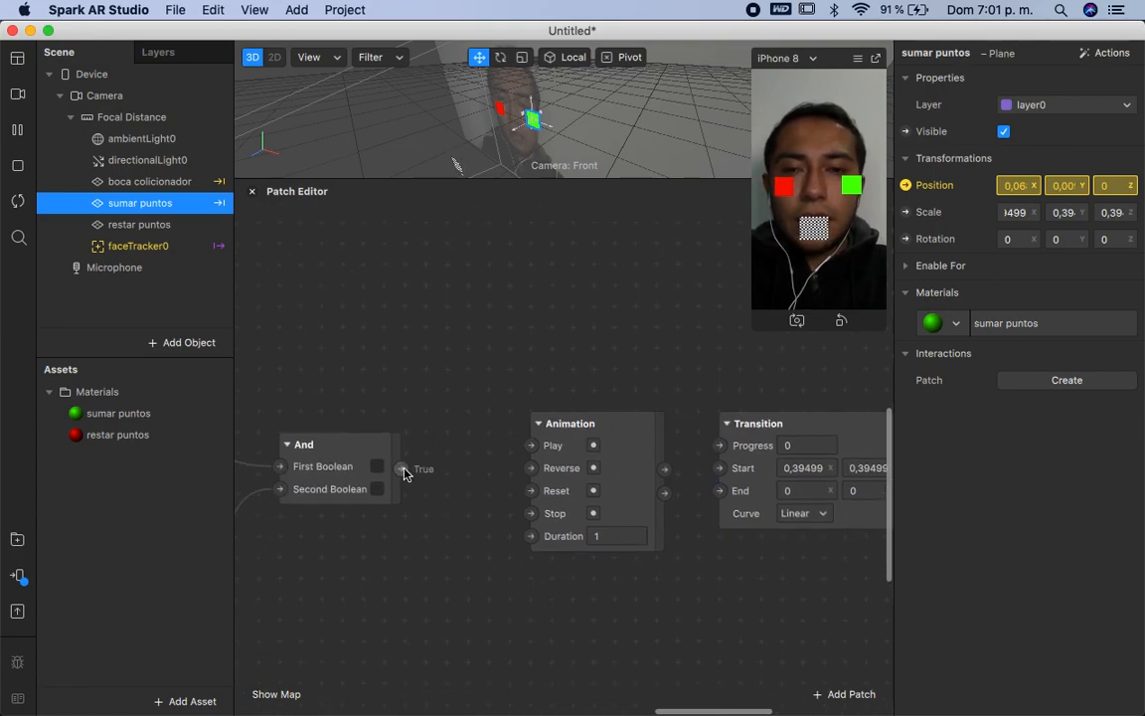
drag(396, 474, 435, 478)
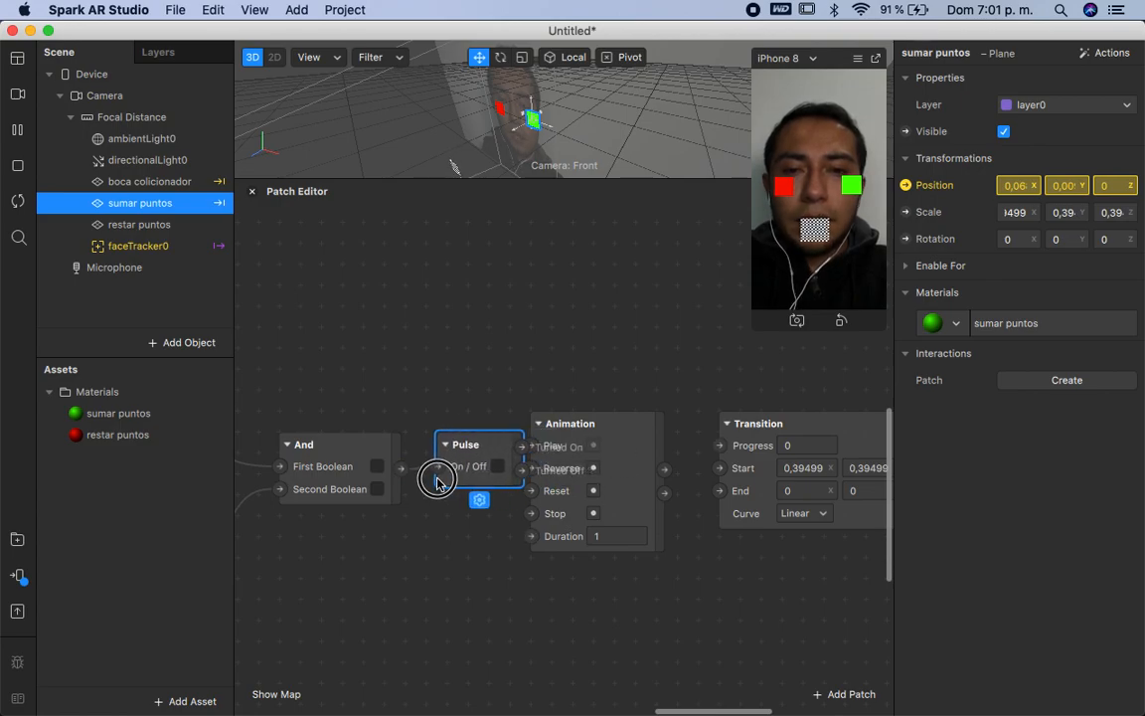
click(563, 542)
scroll(701, 563, right, 5)
drag(701, 556, 419, 420)
drag(484, 416, 547, 415)
click(413, 387)
scroll(413, 393, left, 2)
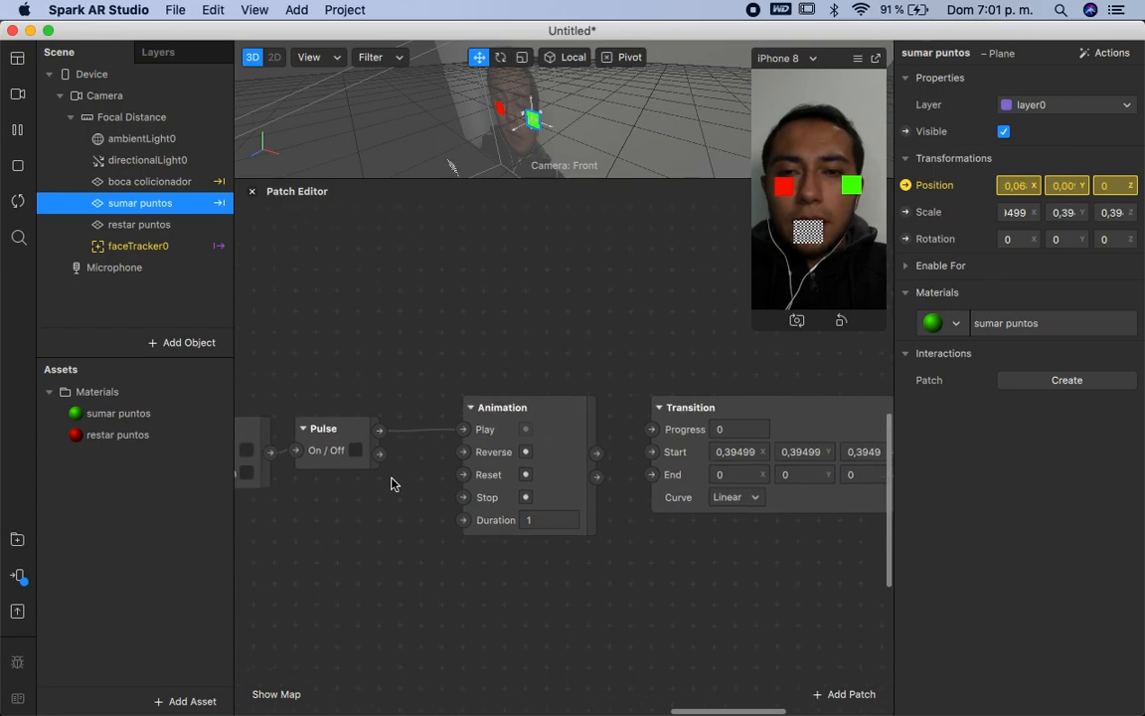
Step: Connect the Pulse's Turned Off output to the Animation's Reverse input and set the Animation's Duration to 0,2
drag(379, 454, 472, 460)
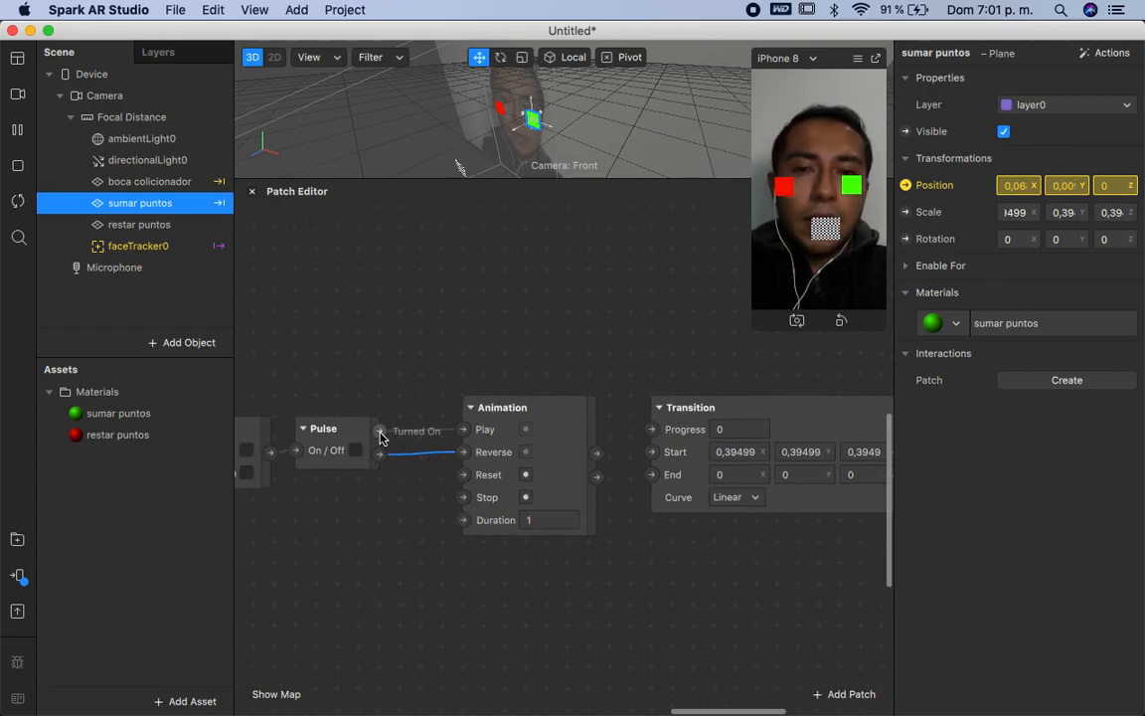
click(535, 520)
text(0)
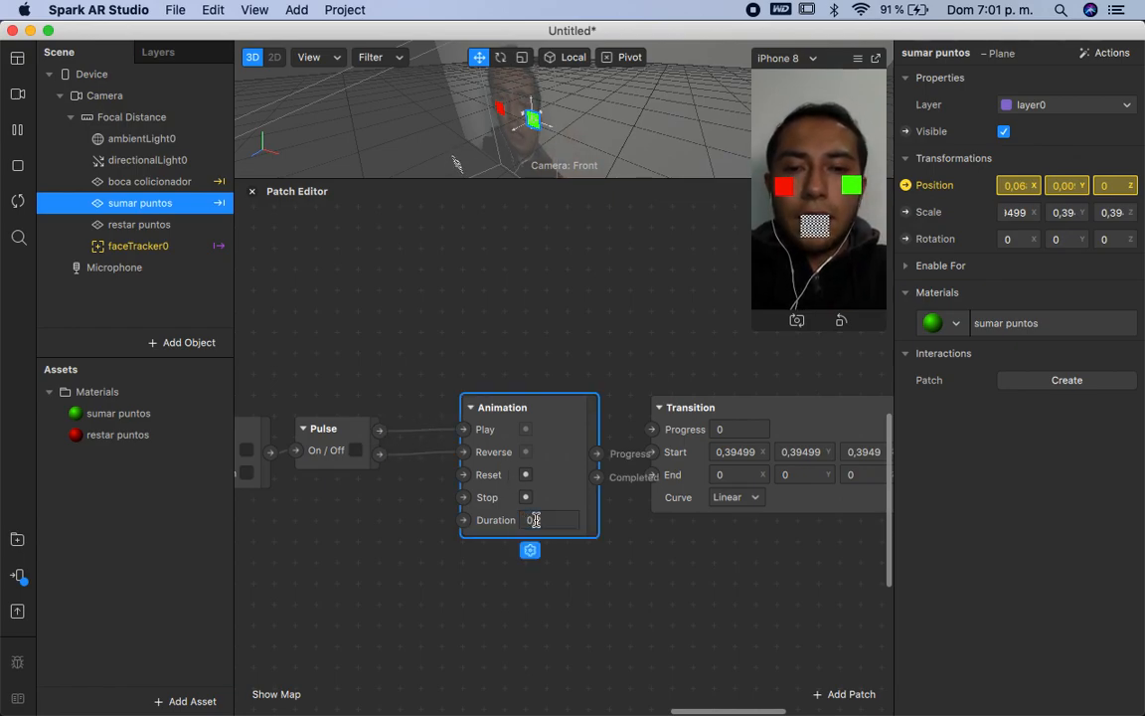
text(,2)
click(668, 591)
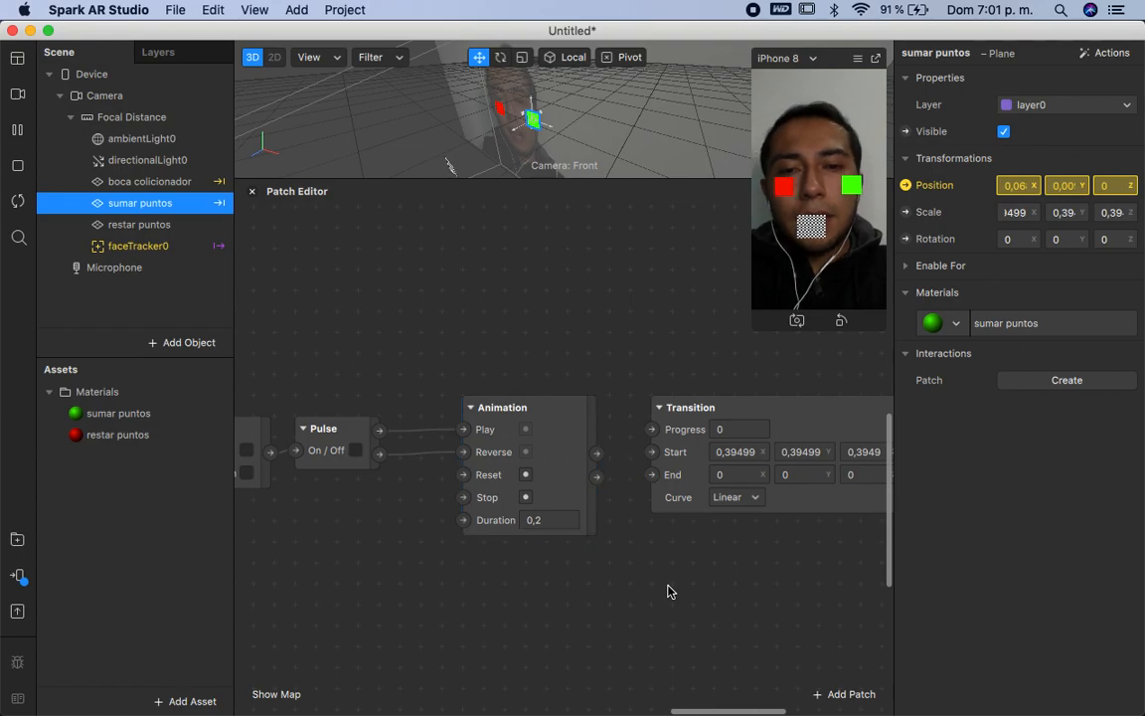
Step: Connect the Animation's Progress to the Transition, and the Transition's output to a new 3D Scale patch for sumar puntos
scroll(669, 592, right, 5)
drag(366, 461, 420, 437)
scroll(587, 449, right, 2)
scroll(585, 448, down, 1)
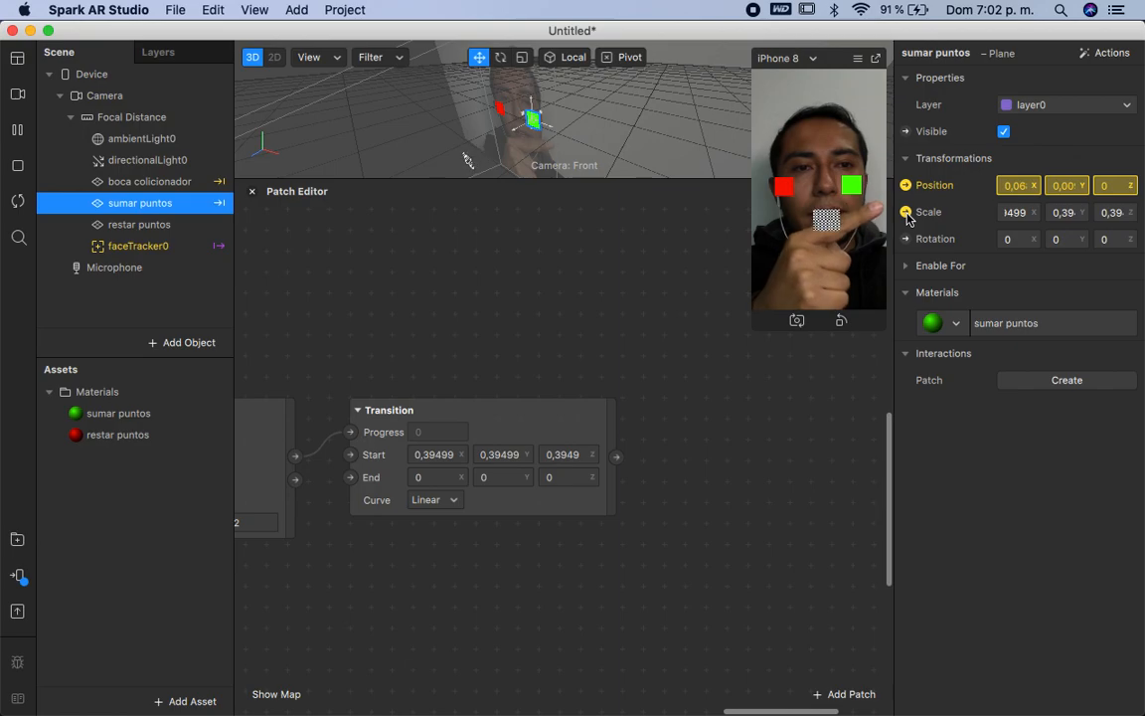
click(908, 219)
drag(635, 471, 747, 450)
drag(624, 461, 708, 432)
scroll(676, 505, left, 5)
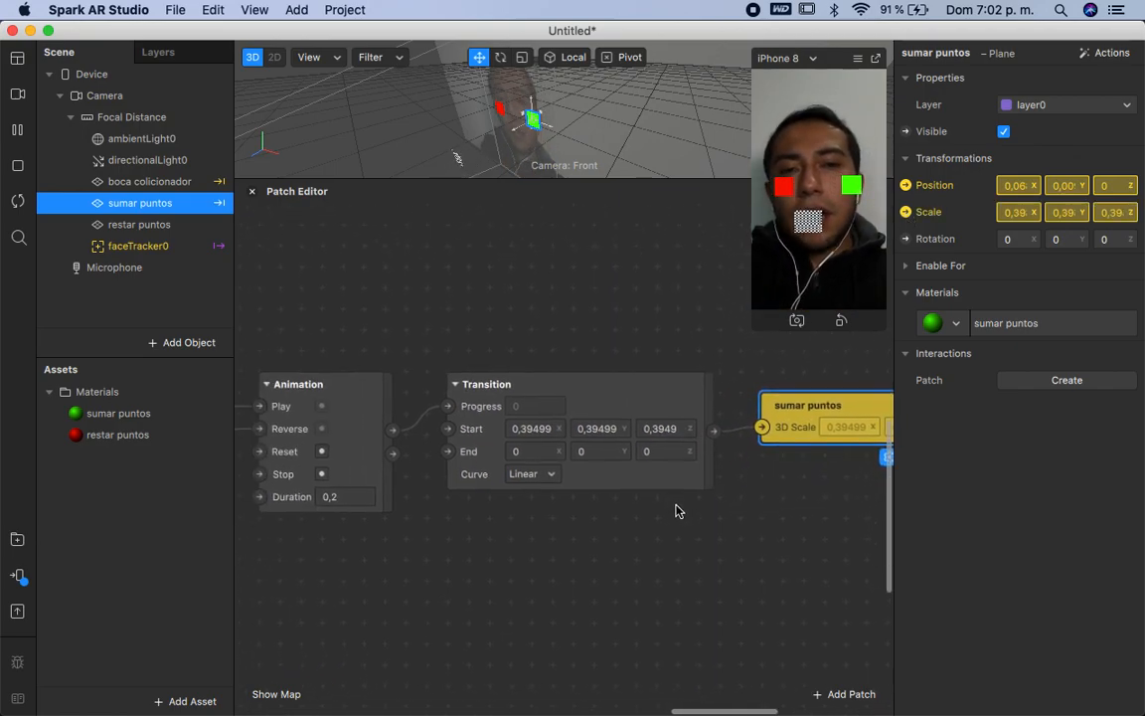
Step: Move the Animation, Transition and sumar puntos 3D Scale patches together farther away from the Pulse patch
scroll(676, 511, left, 10)
scroll(676, 511, up, 2)
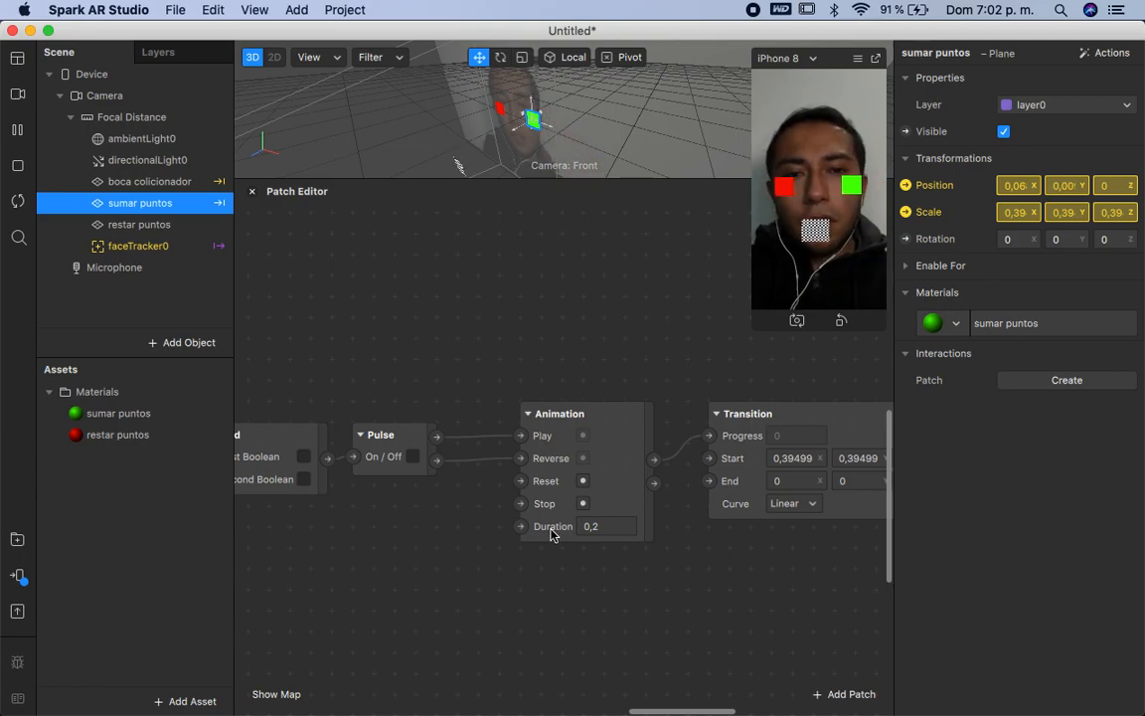
scroll(554, 535, right, 2)
scroll(527, 543, right, 12)
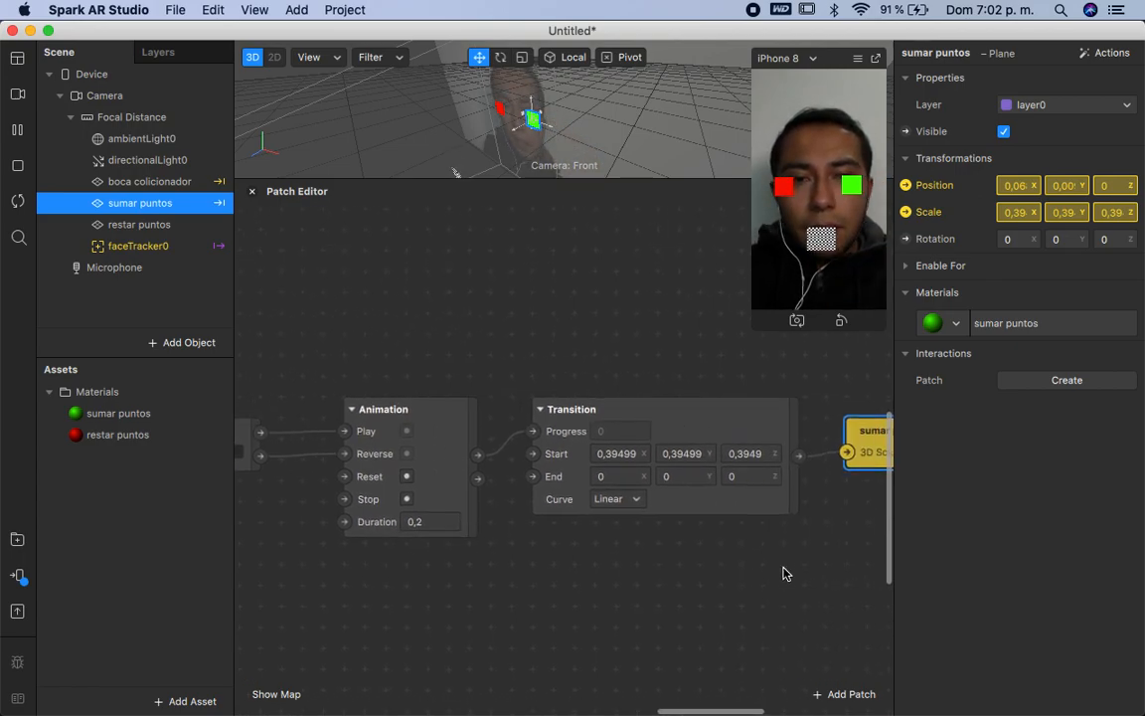
drag(819, 572, 580, 424)
scroll(376, 517, left, 10)
scroll(376, 517, left, 1)
drag(735, 404, 721, 426)
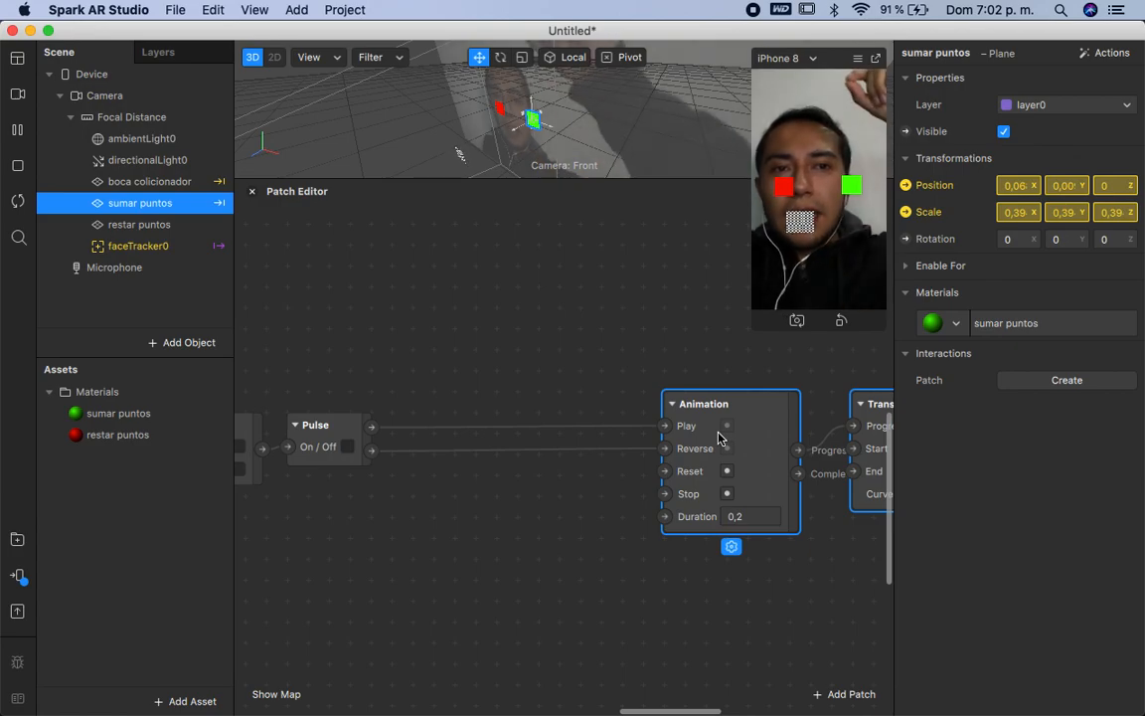
Step: Insert a Delay patch with a Duration of 0,5 between the Pulse's Turned Off output and the Animation's Reverse input
right_click(486, 570)
text(del)
key(Return)
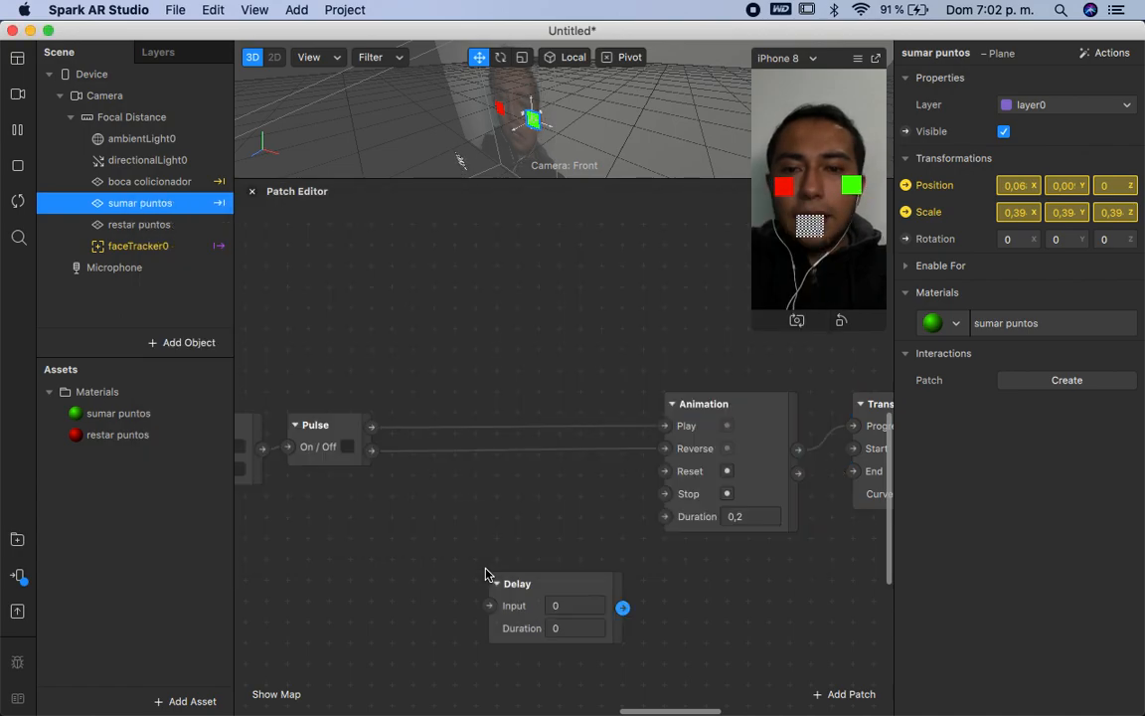
drag(507, 553, 474, 477)
drag(371, 450, 453, 527)
drag(585, 532, 665, 449)
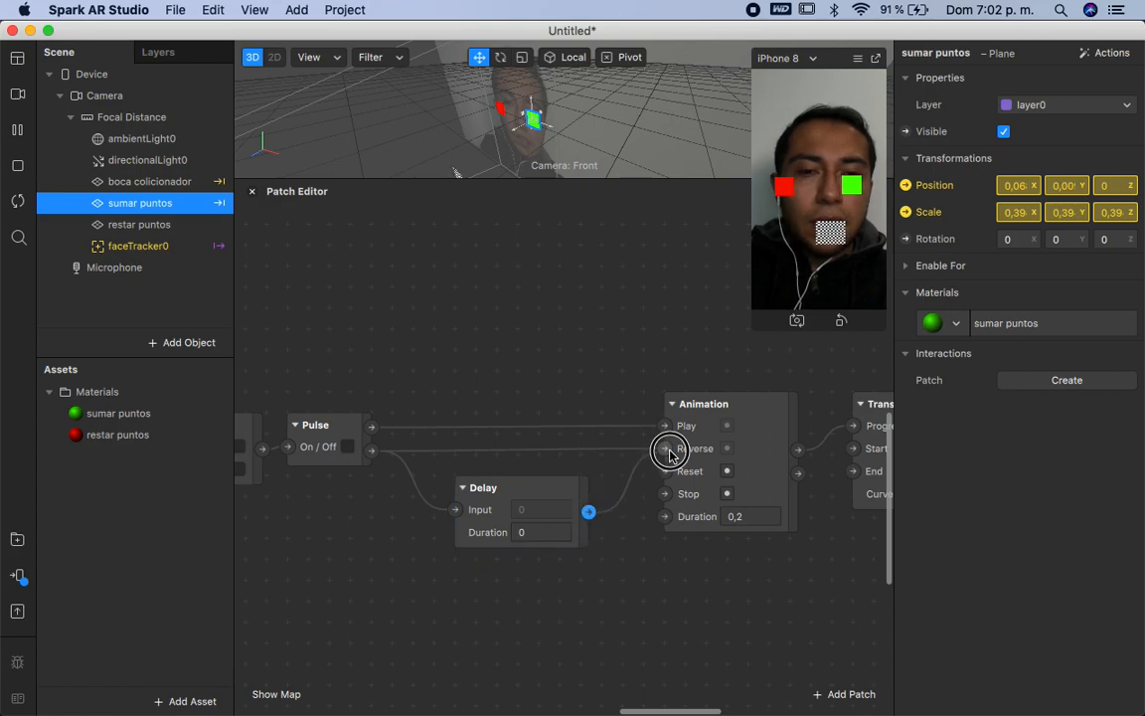
click(542, 535)
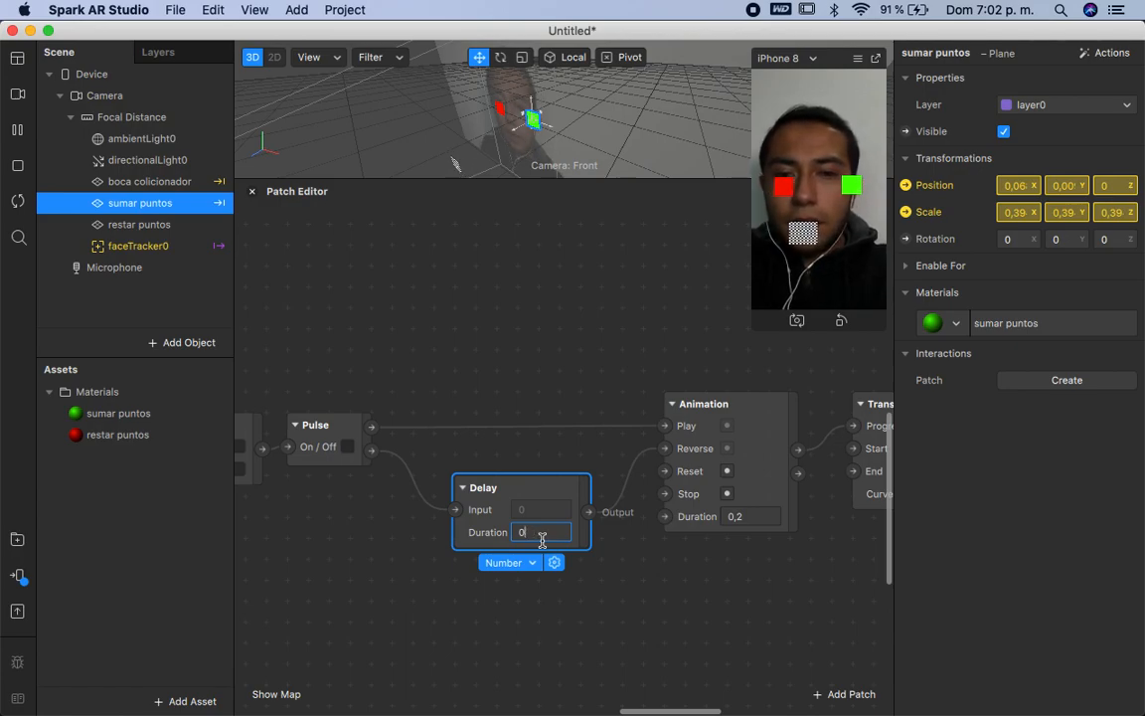
text(0,5)
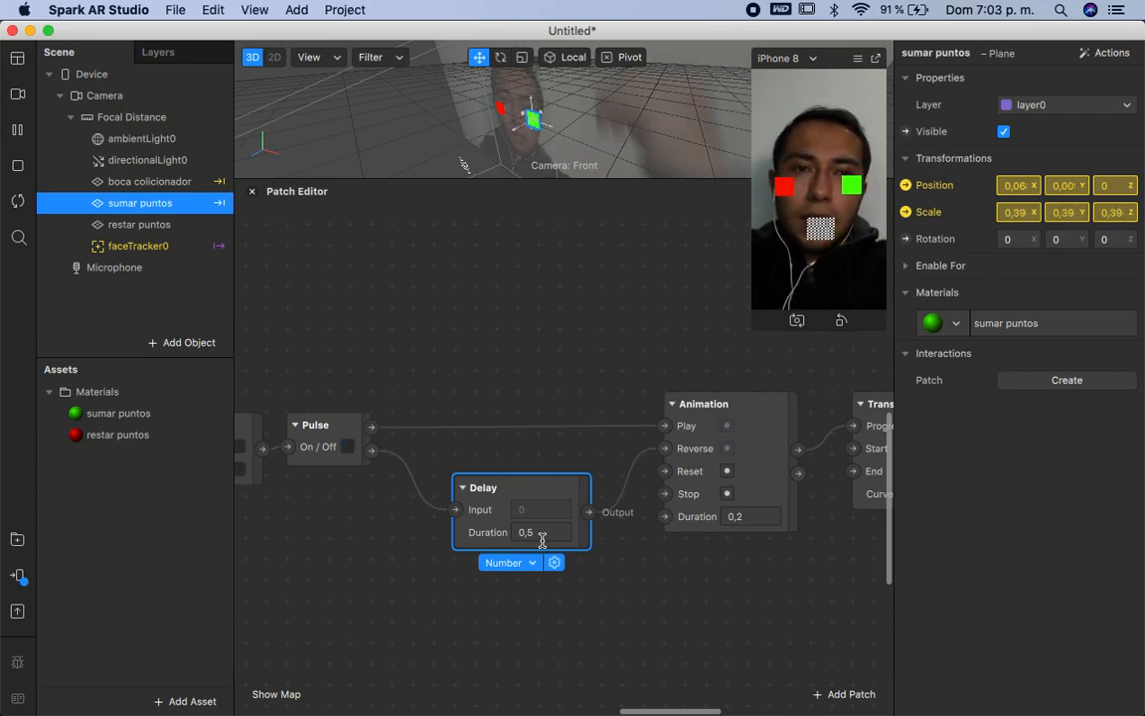
Step: Move the sumar puntos 3D Position patch and the Unpack patch below it slightly up
scroll(540, 536, left, 3)
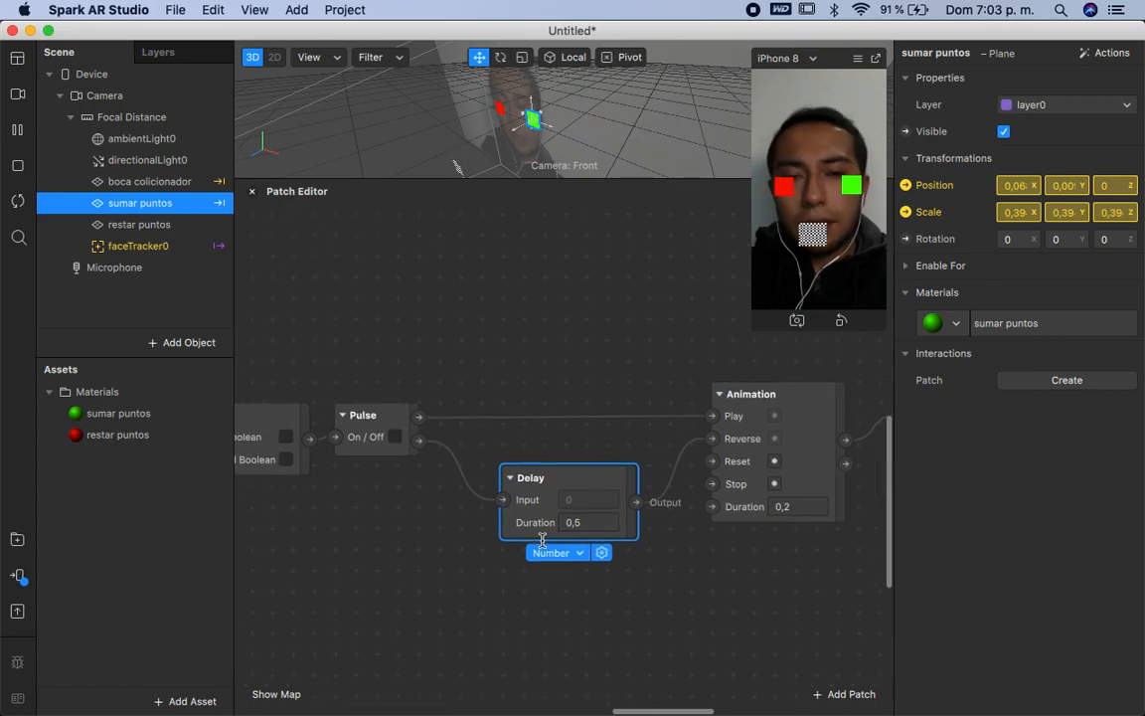
scroll(594, 587, left, 10)
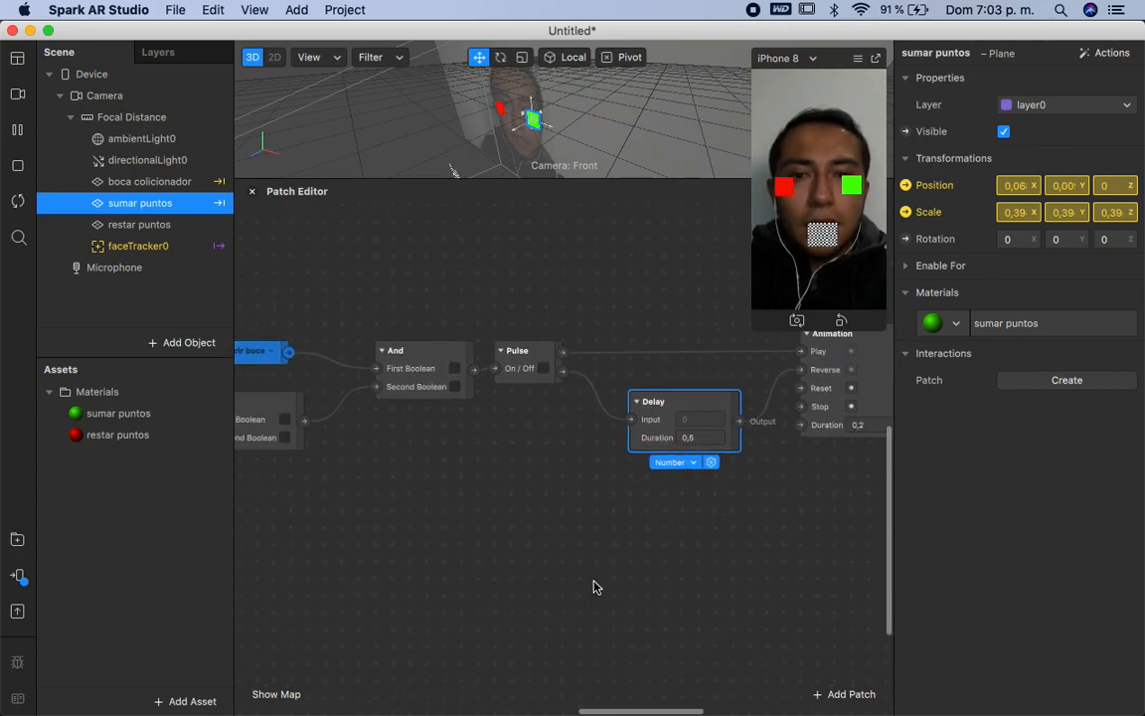
scroll(593, 586, left, 6)
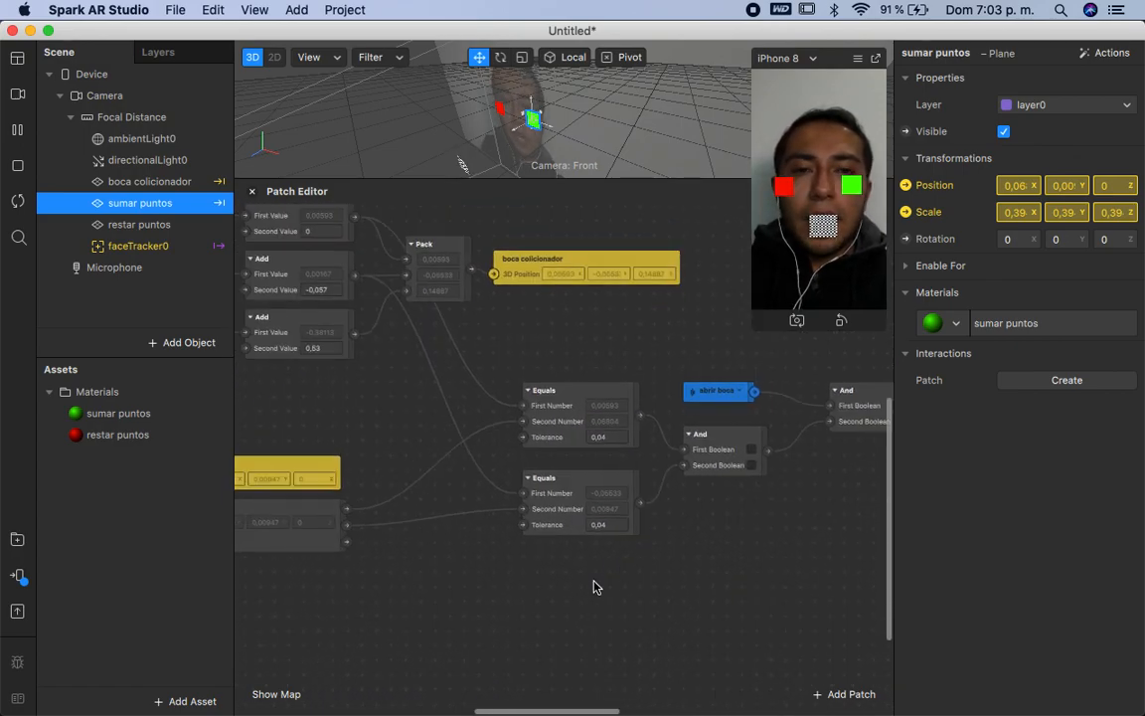
scroll(593, 588, left, 10)
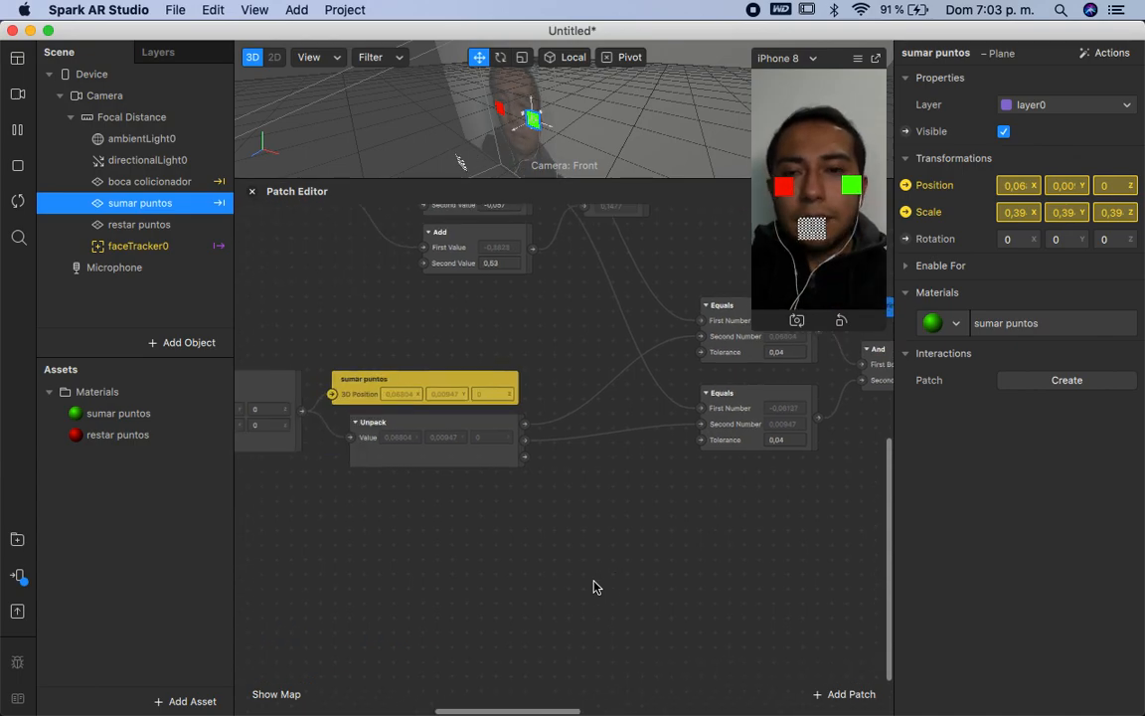
scroll(593, 587, down, 2)
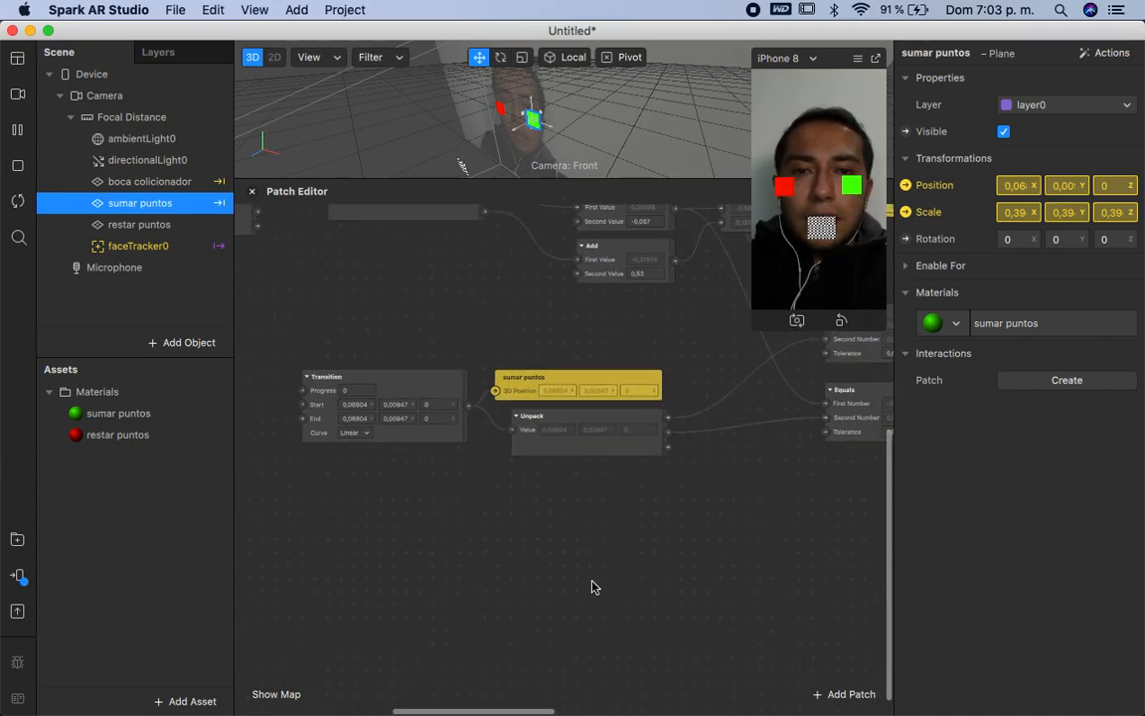
scroll(594, 587, down, 2)
scroll(612, 545, right, 3)
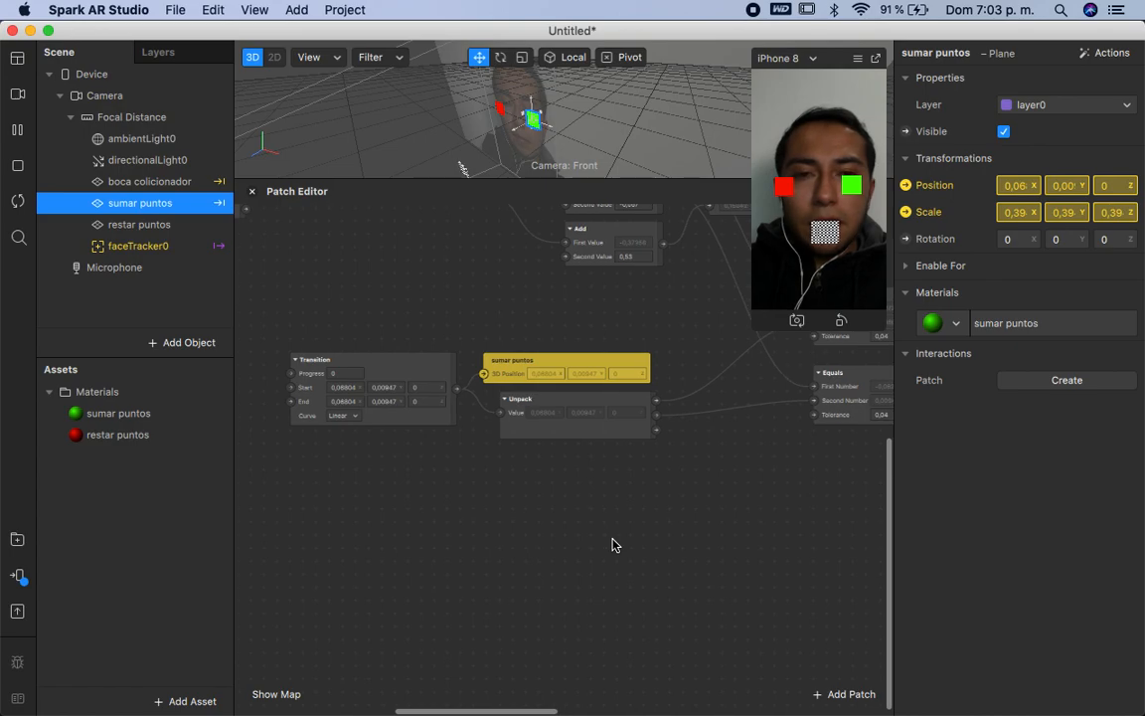
drag(557, 380, 573, 340)
drag(554, 412, 557, 384)
Step: Duplicate the sumar puntos Transition, Unpack, two Equals and two And patches together and place the copies below the originals
scroll(676, 459, down, 4)
click(357, 435)
scroll(627, 504, right, 5)
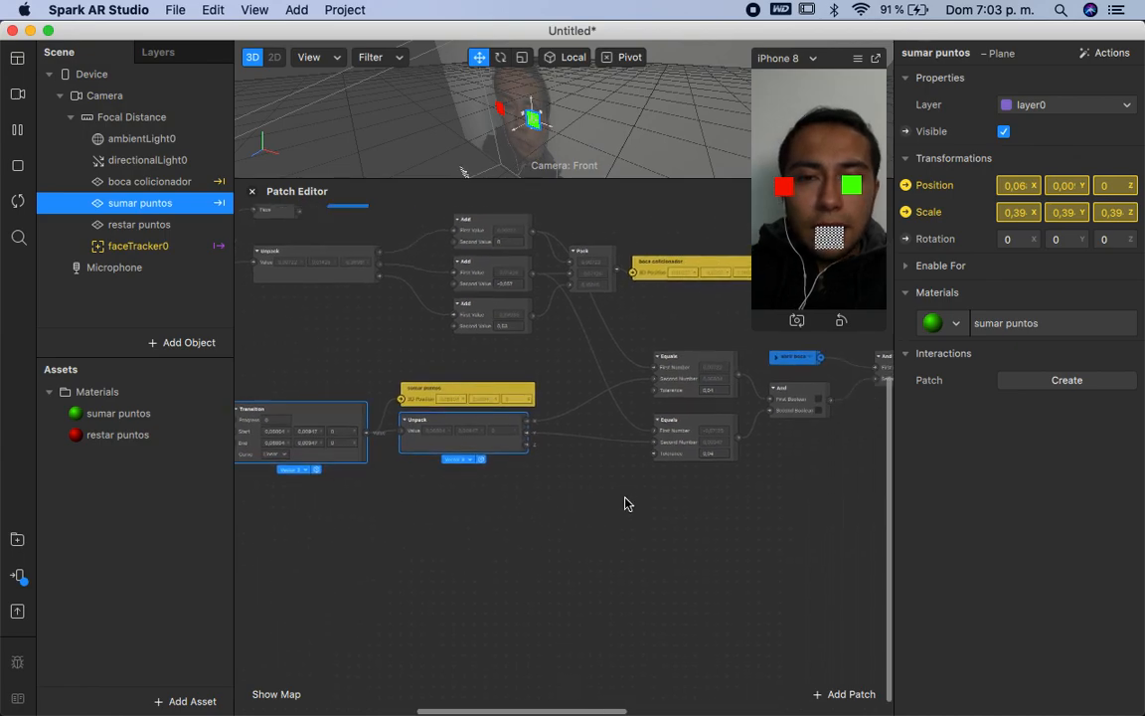
click(664, 442)
shift+click(682, 389)
shift+click(777, 390)
scroll(773, 389, right, 5)
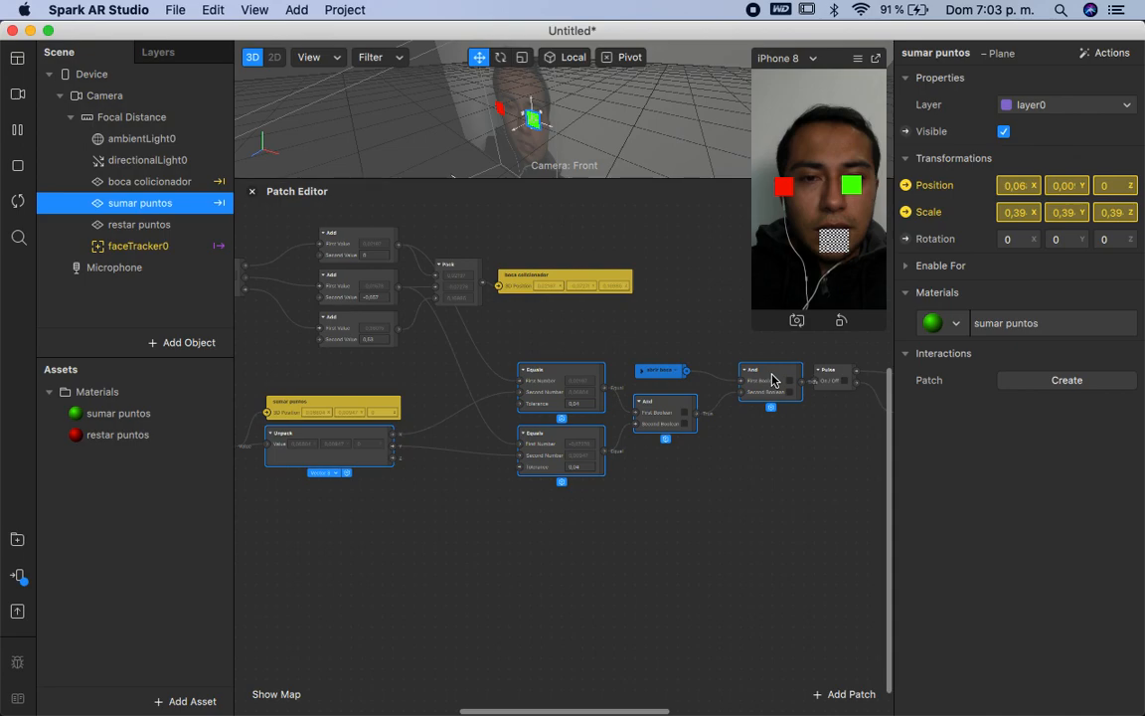
scroll(746, 475, left, 3)
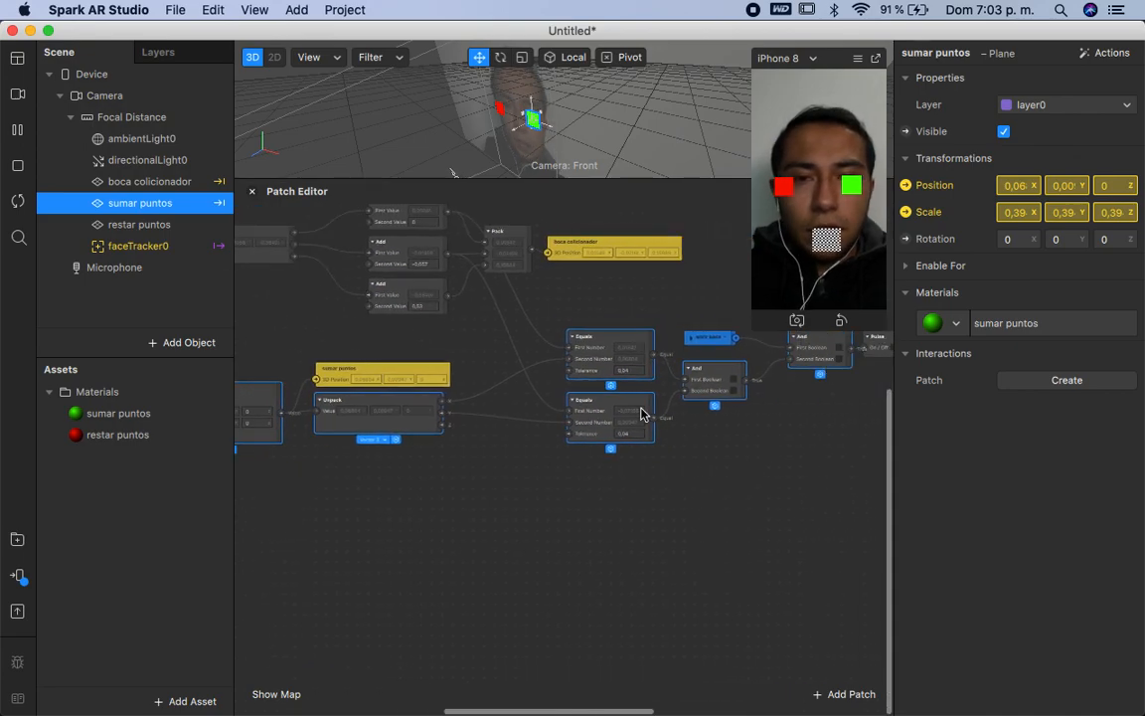
scroll(294, 489, left, 8)
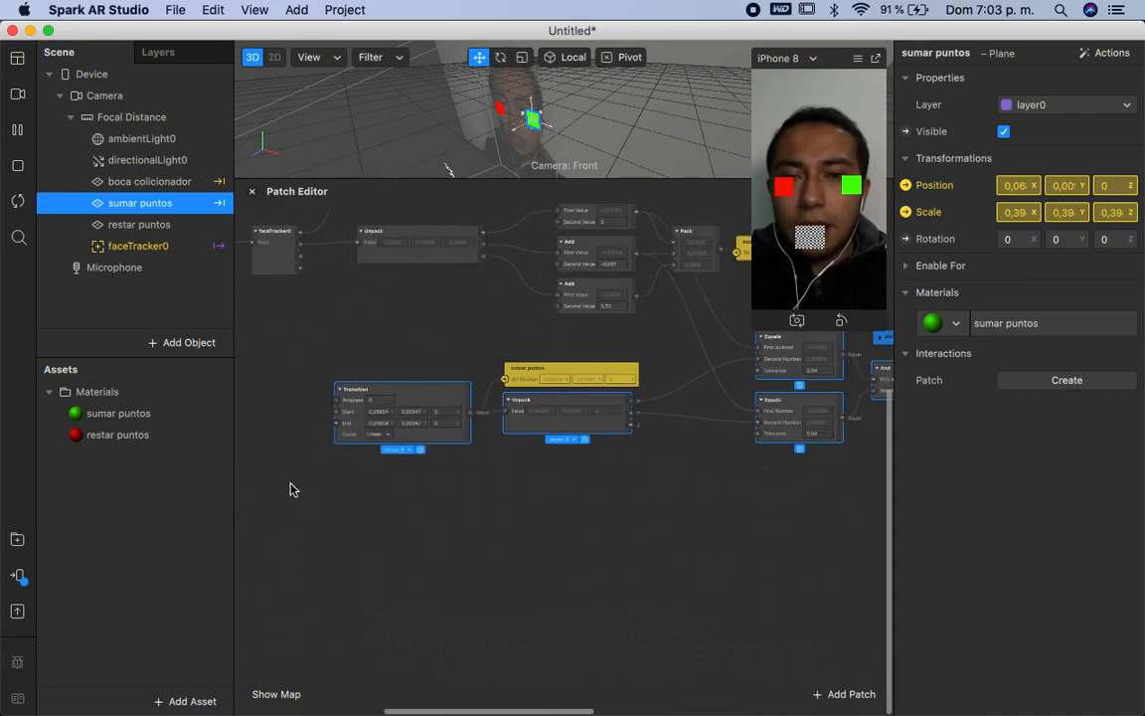
click(145, 269)
scroll(598, 495, right, 6)
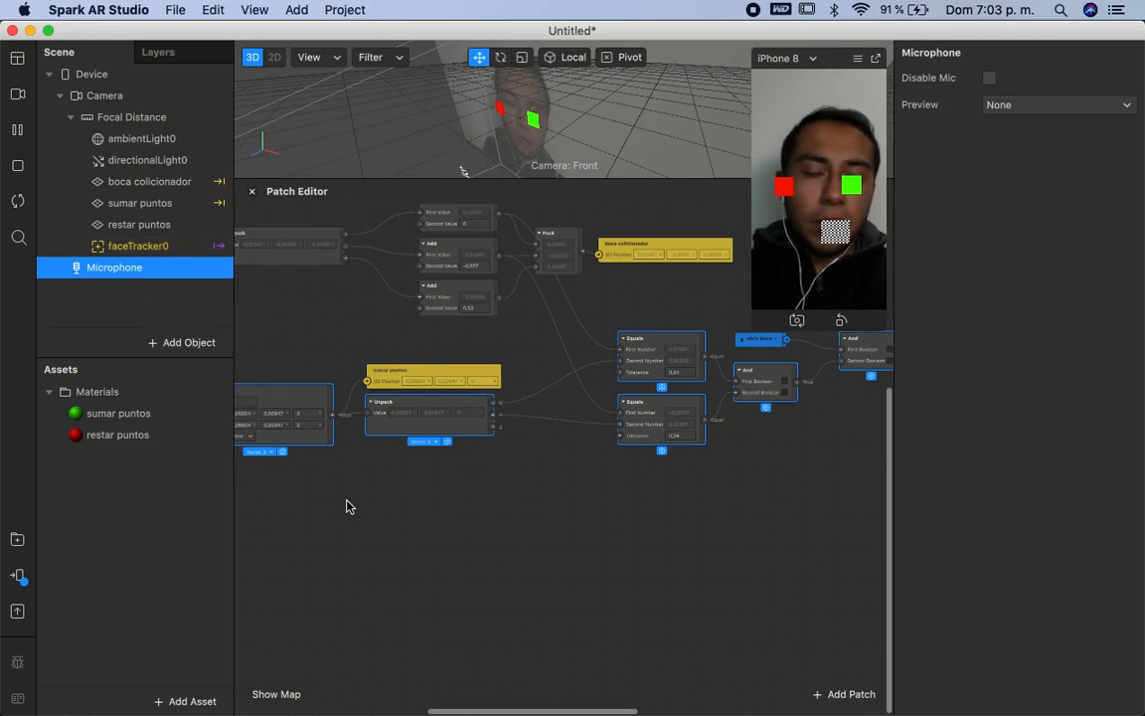
key(super+d)
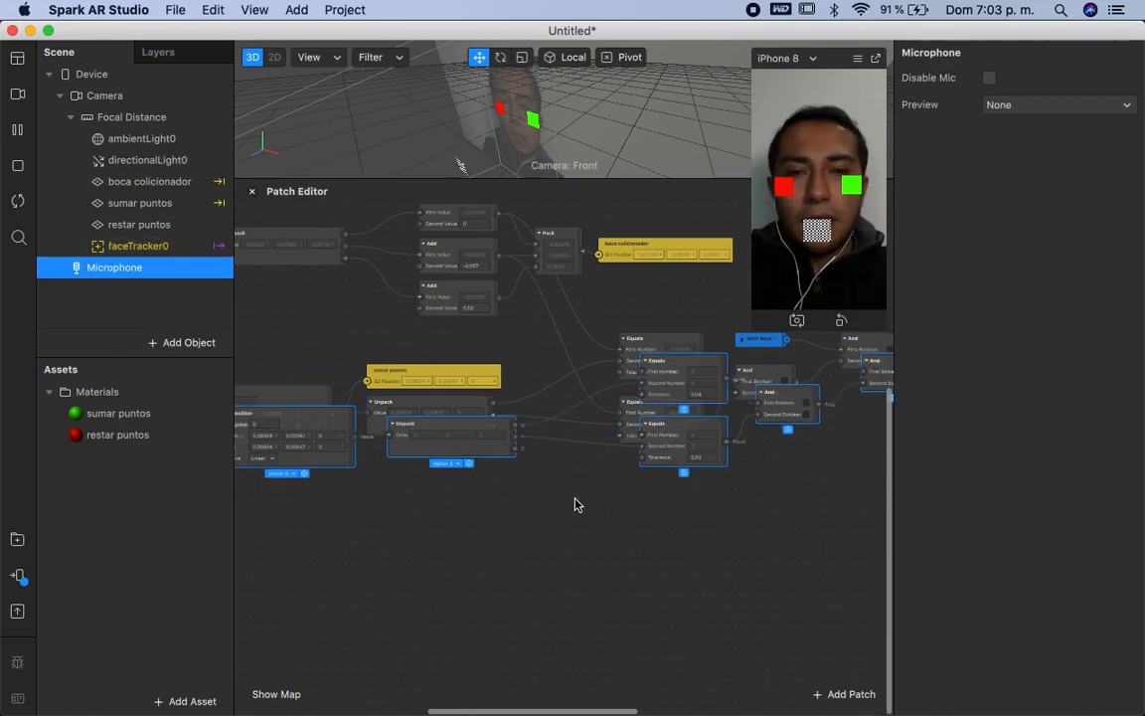
drag(681, 385, 658, 495)
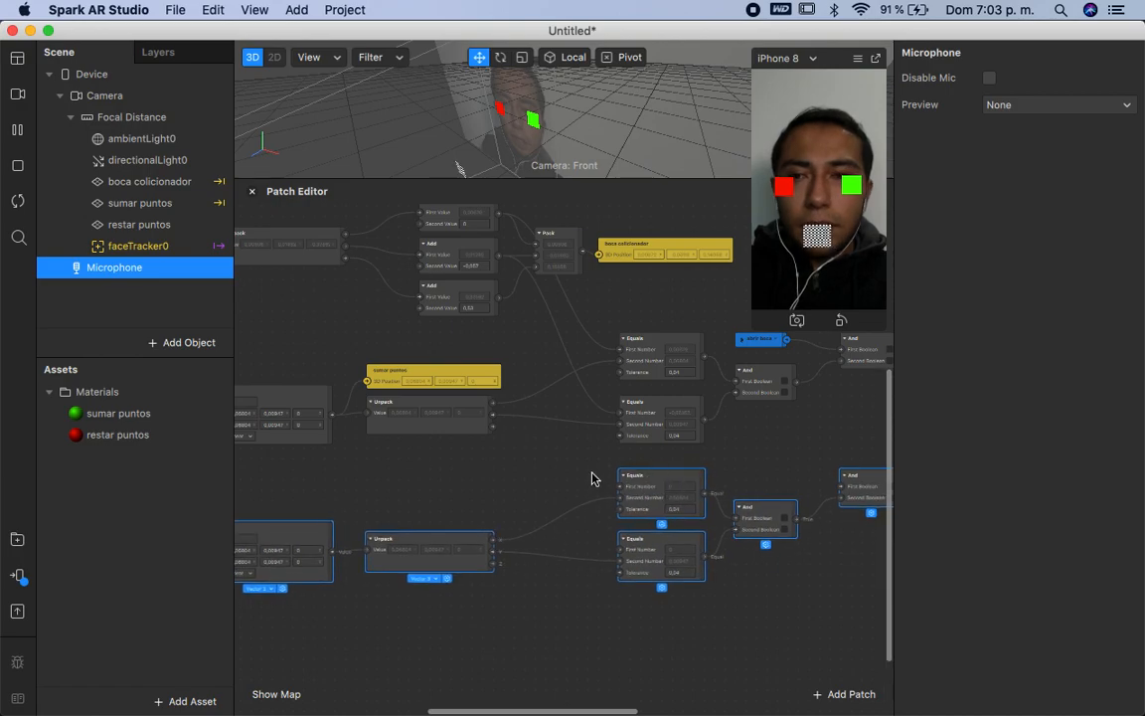
scroll(594, 478, left, 8)
scroll(594, 478, down, 3)
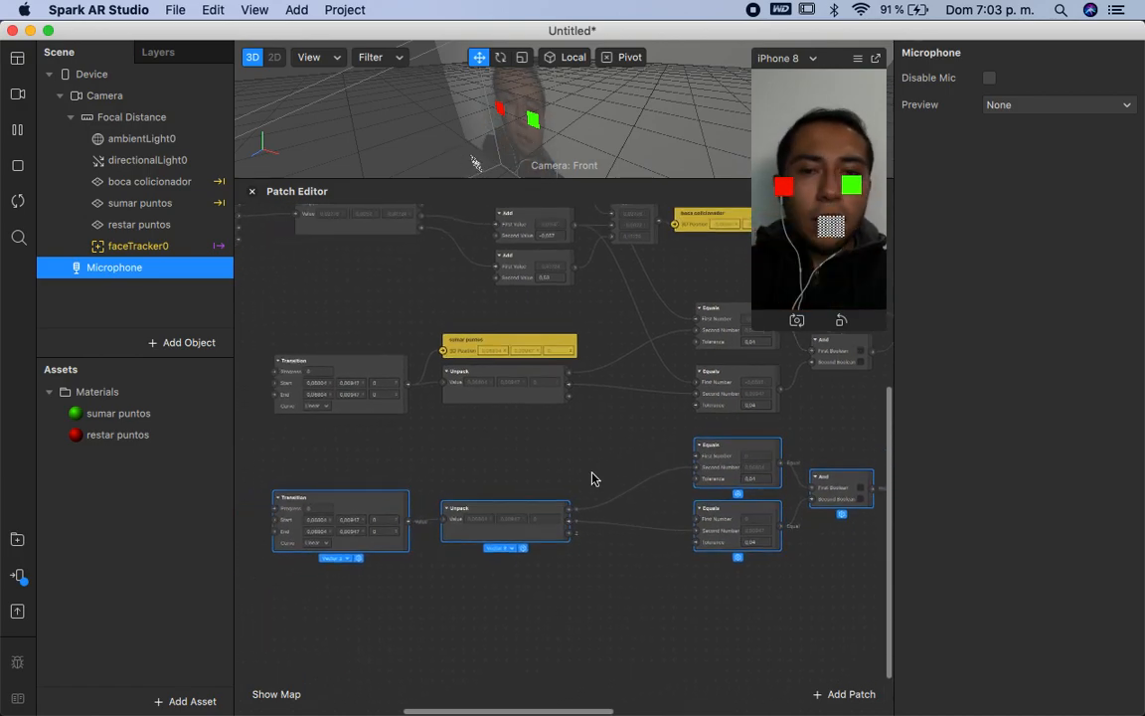
click(686, 603)
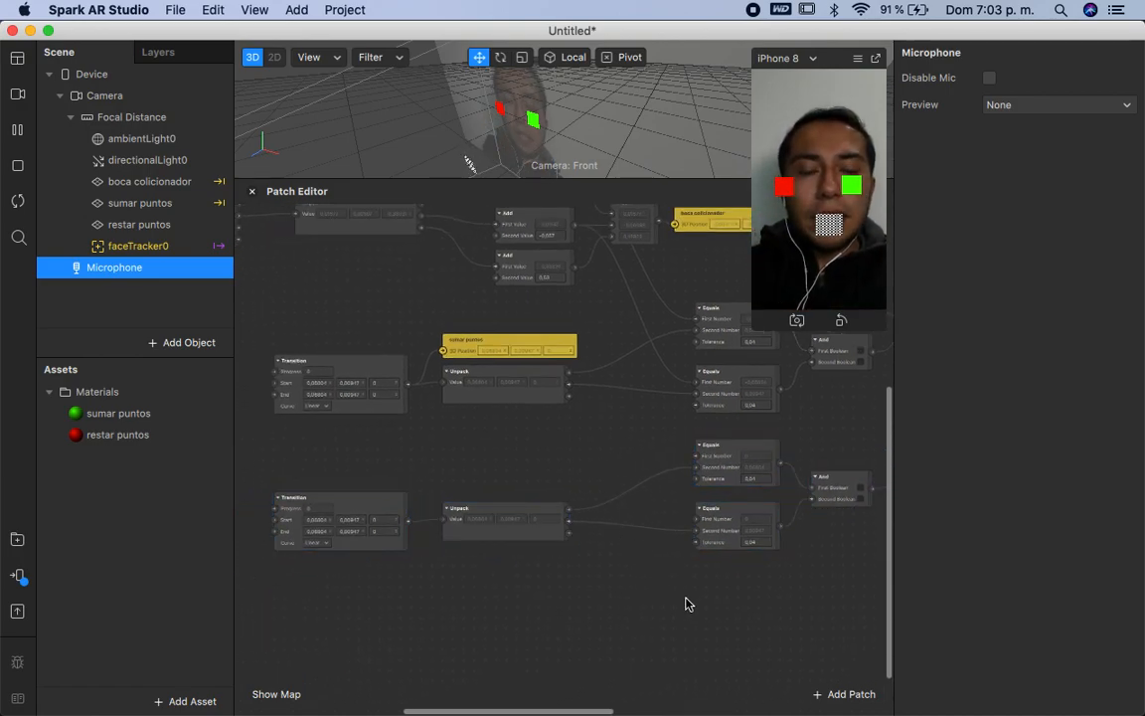
scroll(686, 603, right, 2)
drag(748, 596, 255, 478)
click(518, 661)
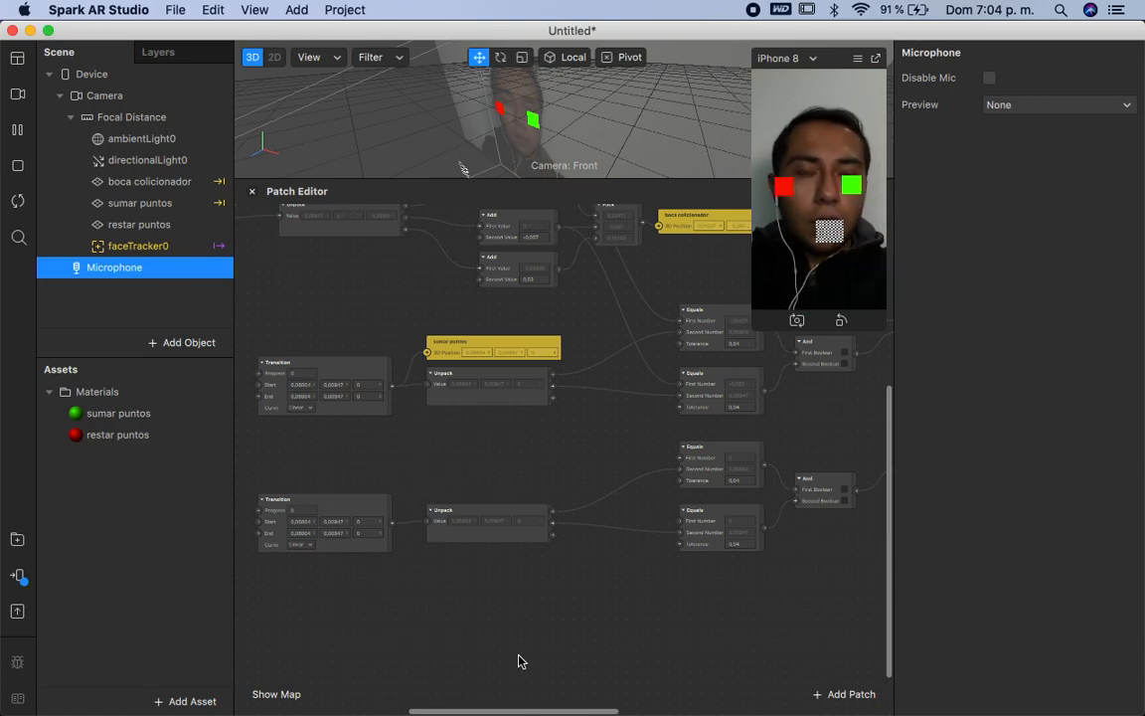
scroll(563, 604, left, 3)
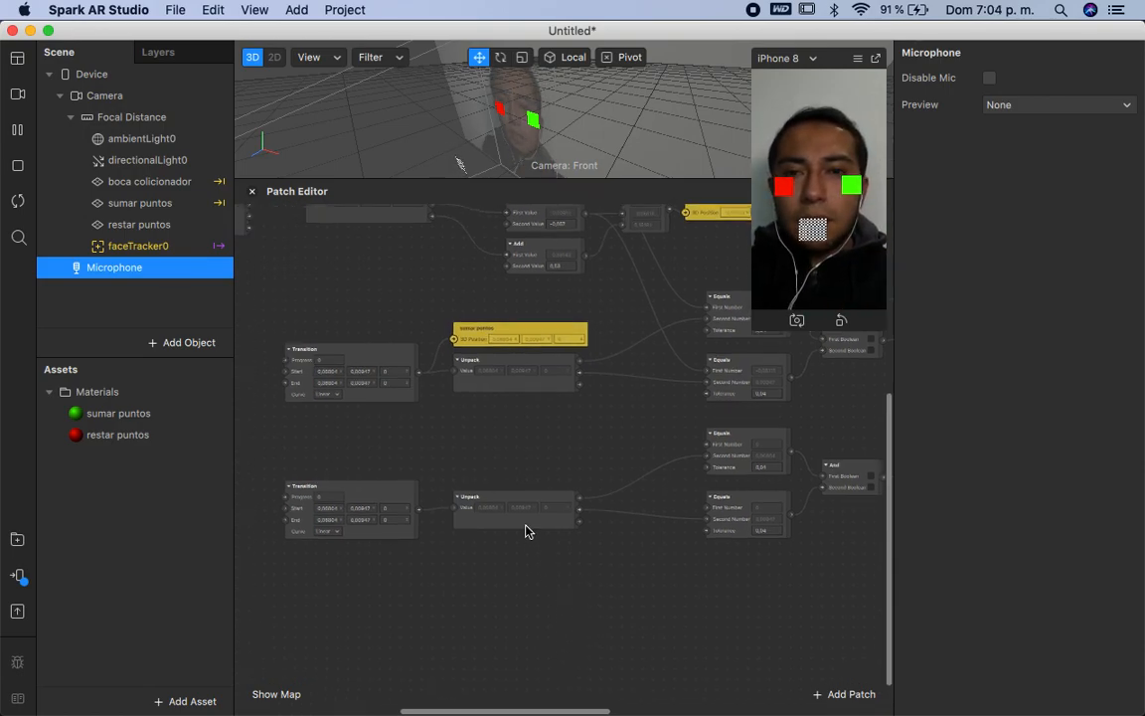
Step: Copy the restar puntos plane's X and Y position, -0,07269 and 0,00544, into the duplicated Transition's Start
scroll(527, 531, up, 5)
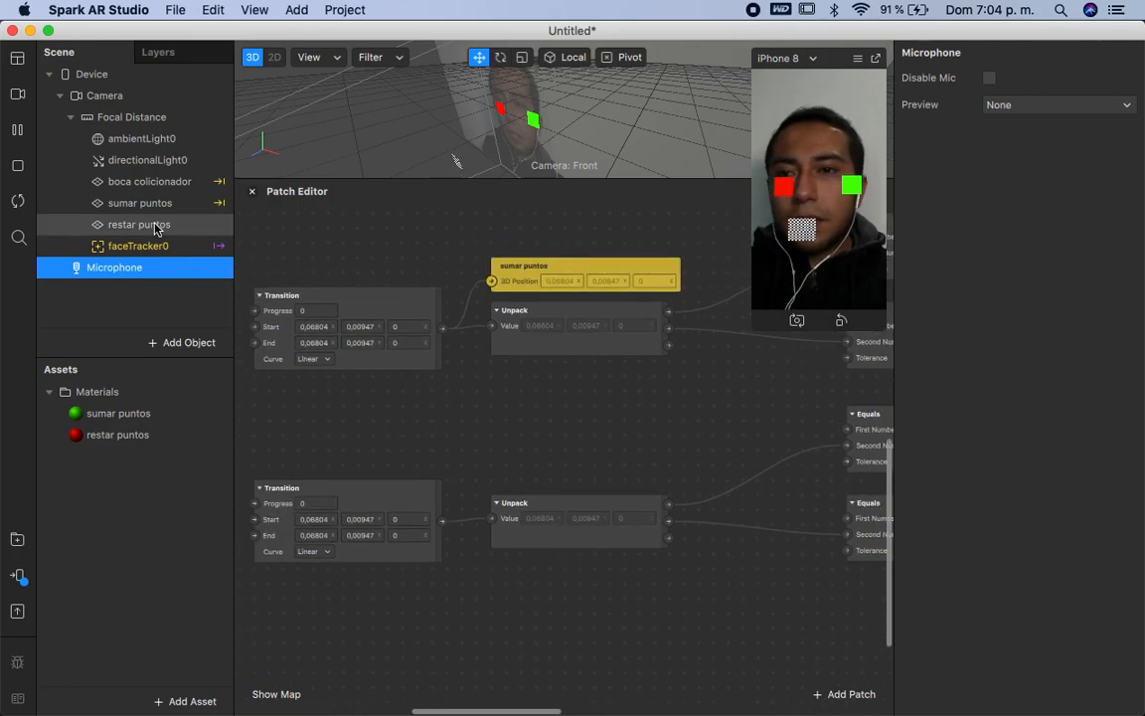
click(155, 226)
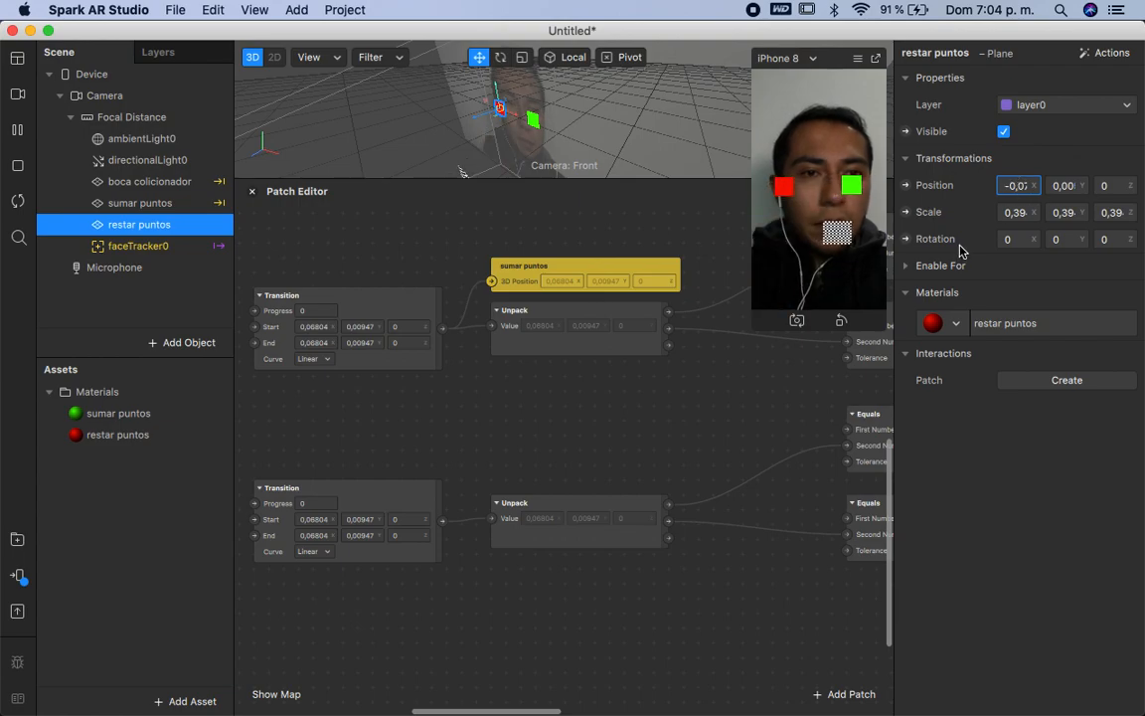
click(354, 458)
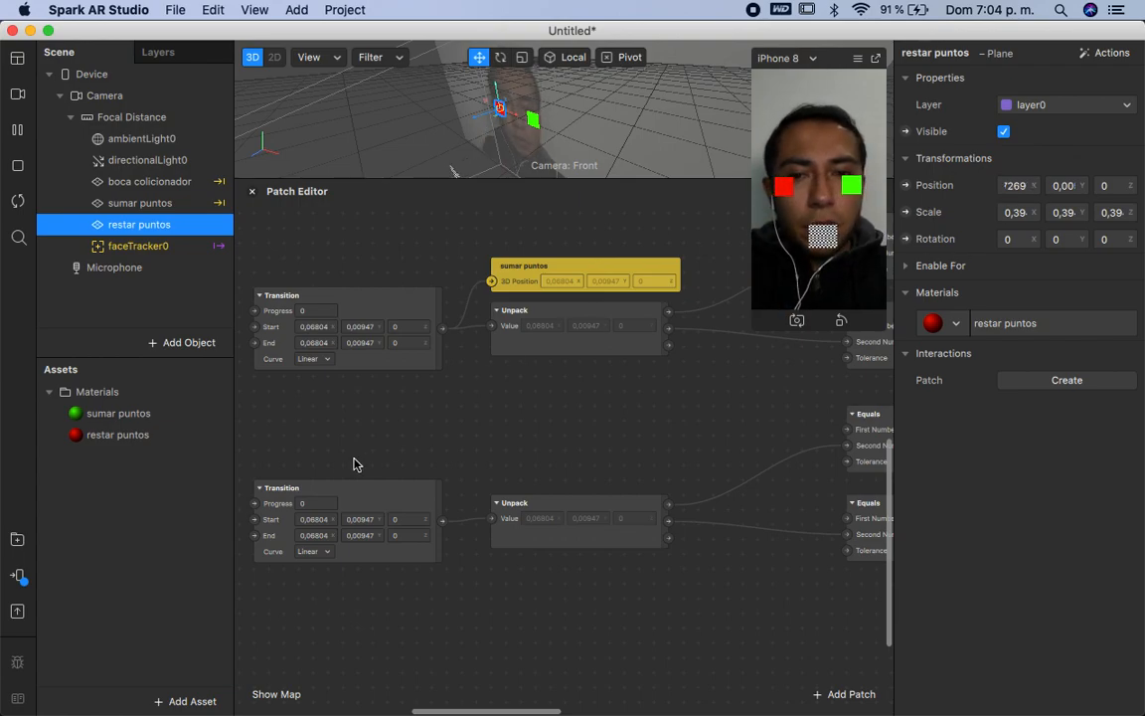
click(319, 514)
text(0,07269)
key(Return)
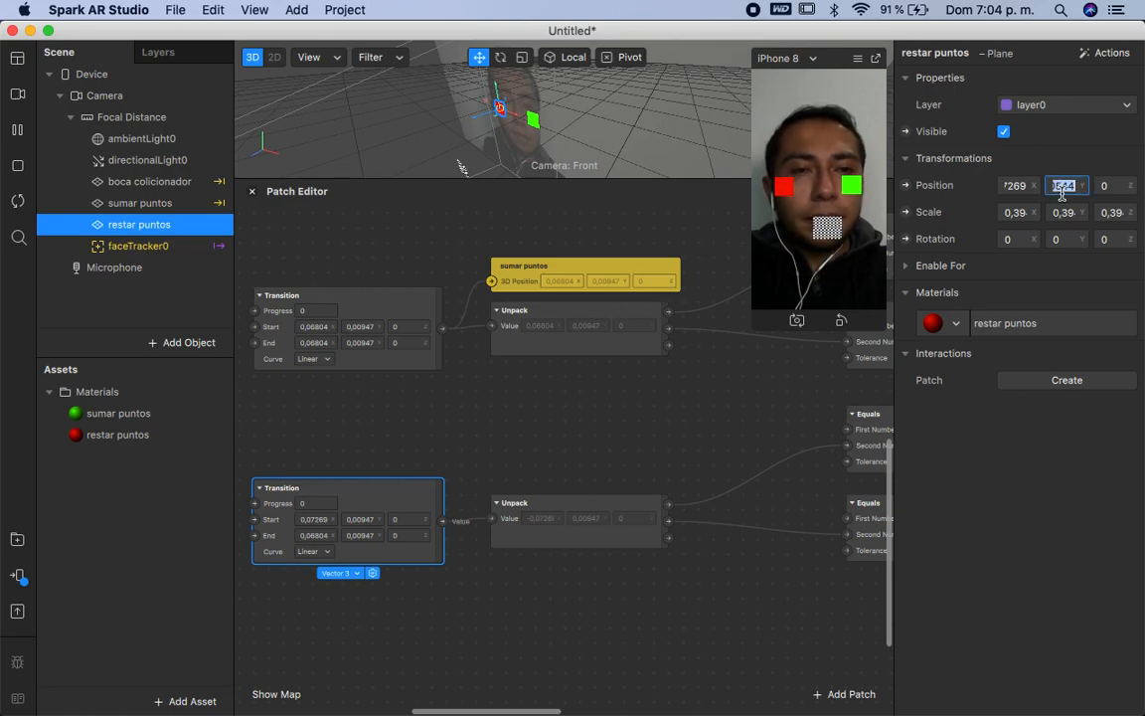
click(360, 519)
text(0,00544)
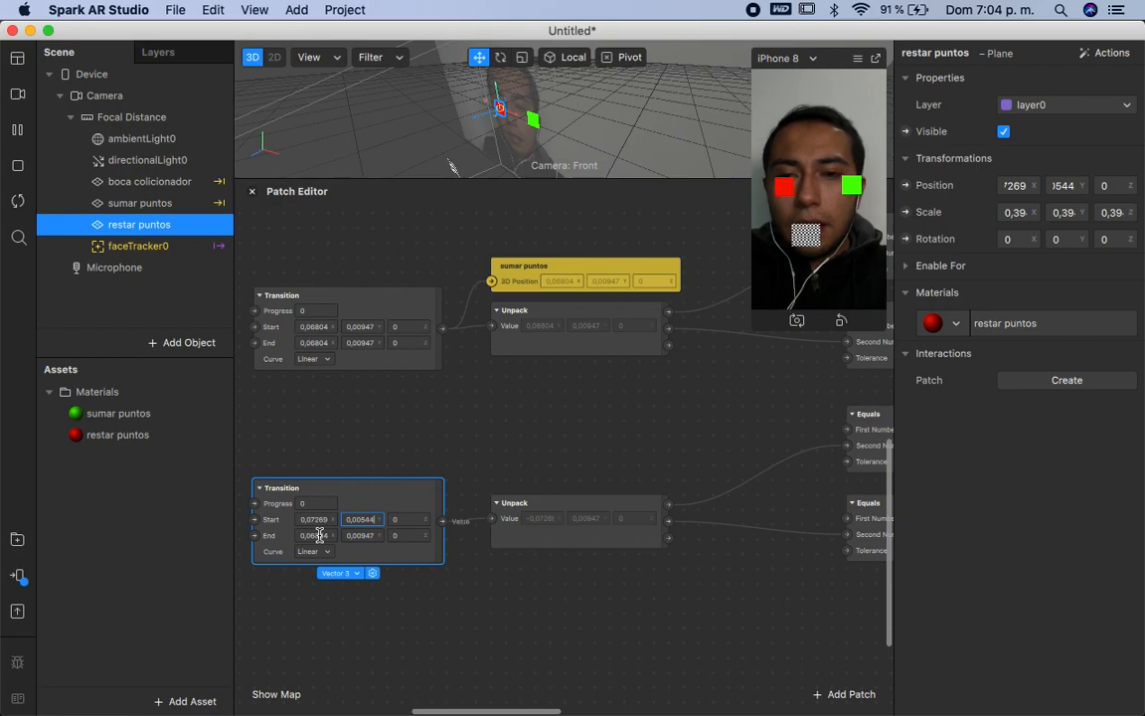
Step: Set the End X and Y to 0 in both the duplicated Transition and the original sumar puntos Transition
scroll(319, 535, left, 2)
click(344, 529)
text(0)
key(Tab)
text(0)
click(349, 336)
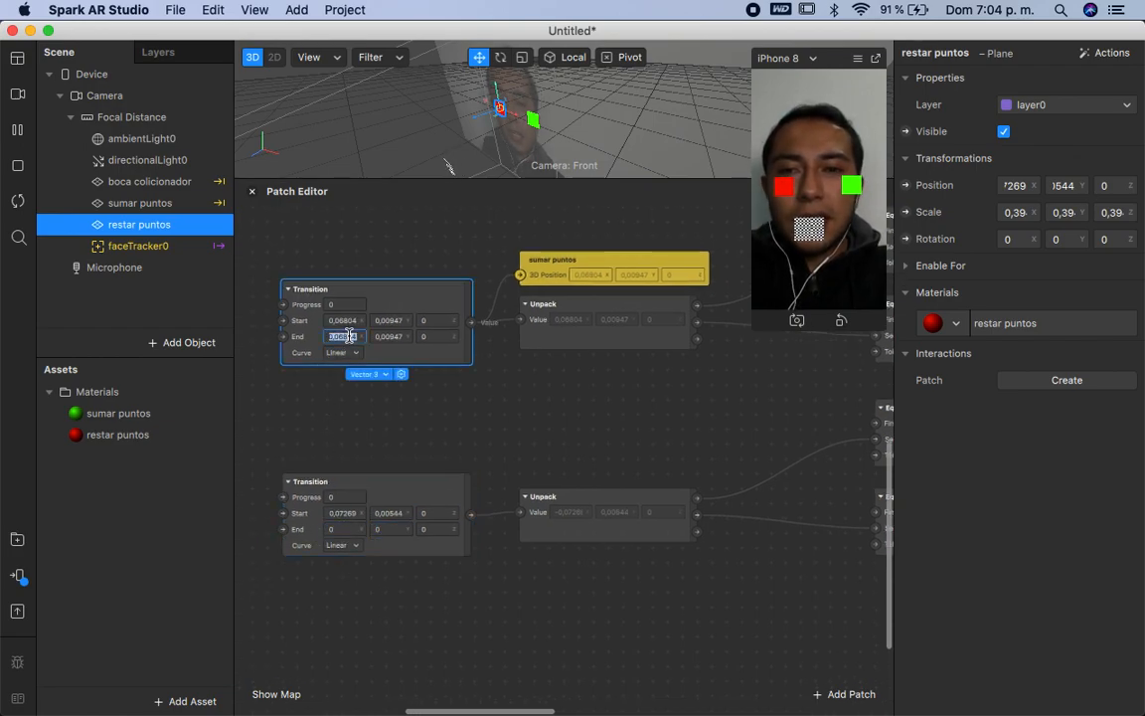
click(527, 445)
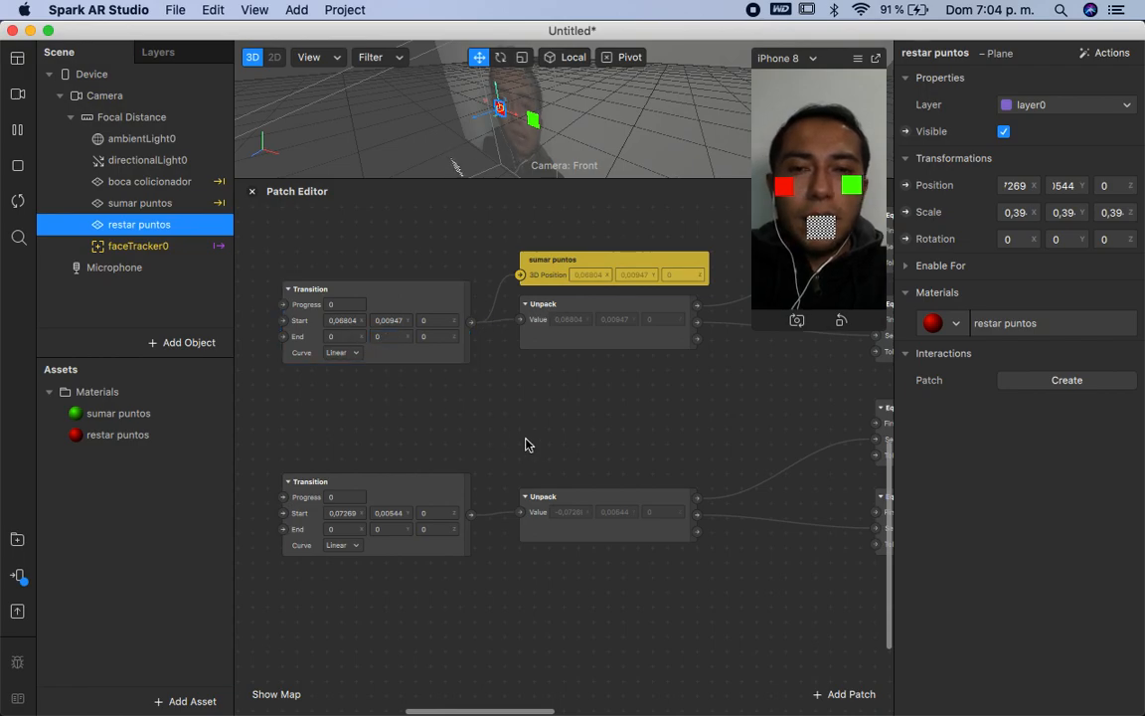
Step: Create a 3D Position patch for restar puntos above the duplicated Unpack and connect the lower Transition's output to it
scroll(573, 587, right, 3)
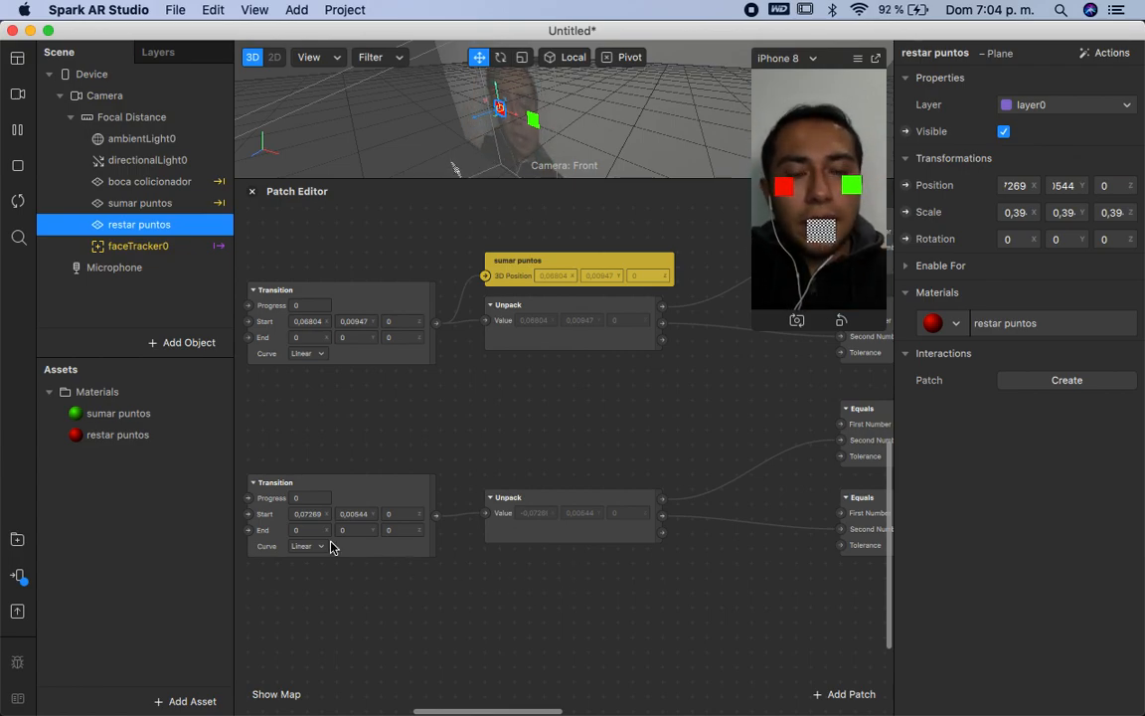
scroll(332, 546, left, 3)
drag(540, 521, 524, 536)
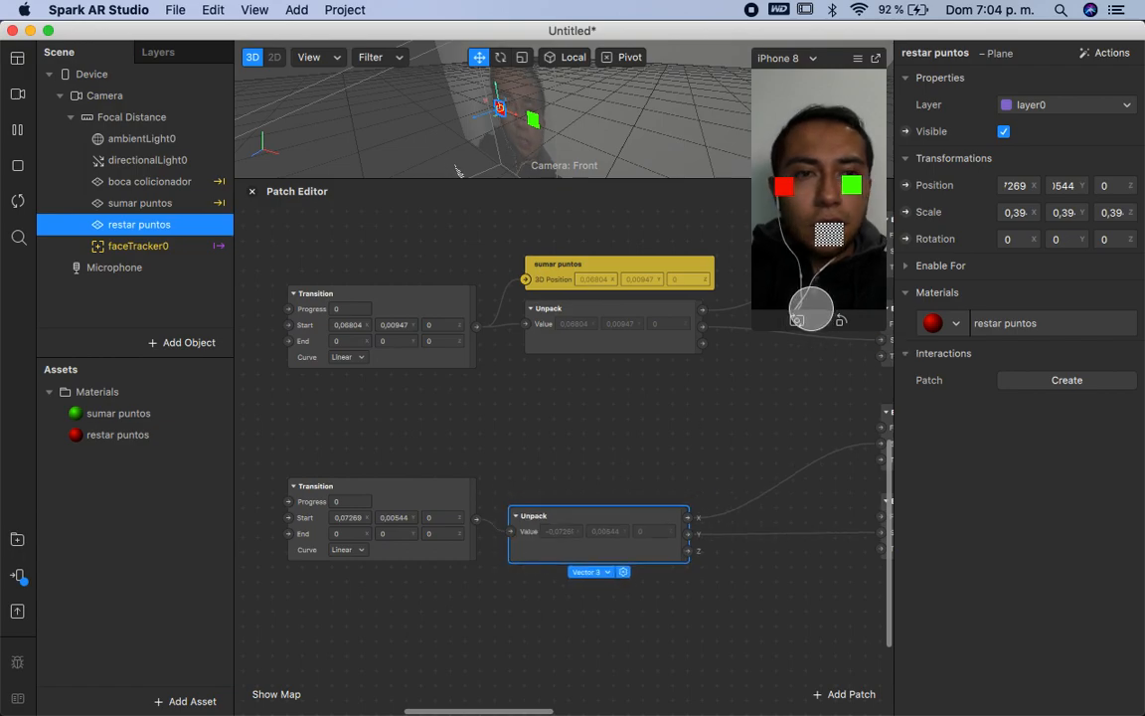
click(906, 187)
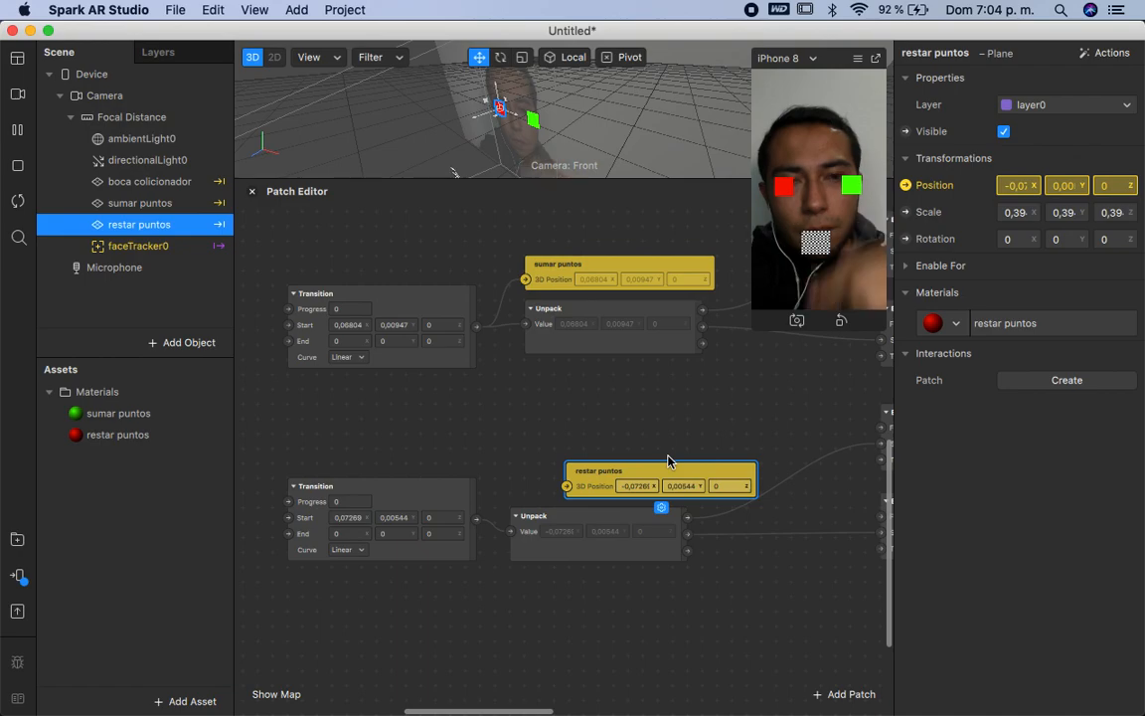
drag(582, 473, 539, 459)
drag(478, 522, 537, 473)
Step: Connect abrir boca to the First Boolean of the duplicated final And, and move abrir boca between the two patch rows
scroll(642, 527, right, 10)
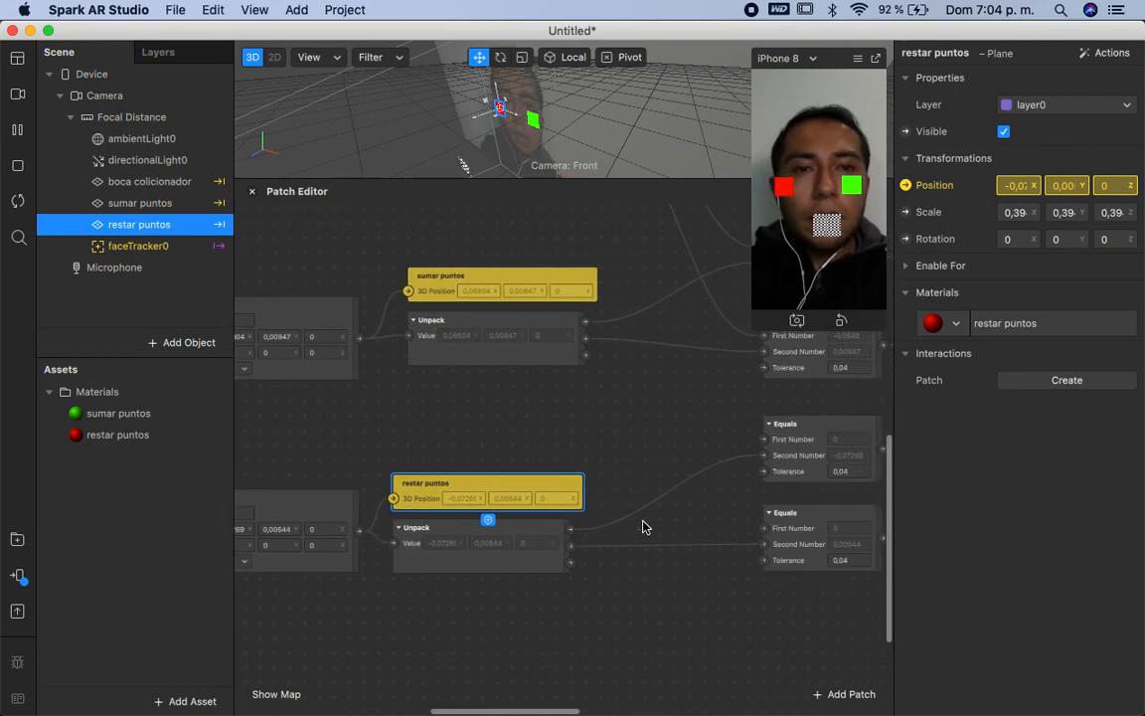
scroll(642, 527, up, 3)
scroll(643, 527, right, 2)
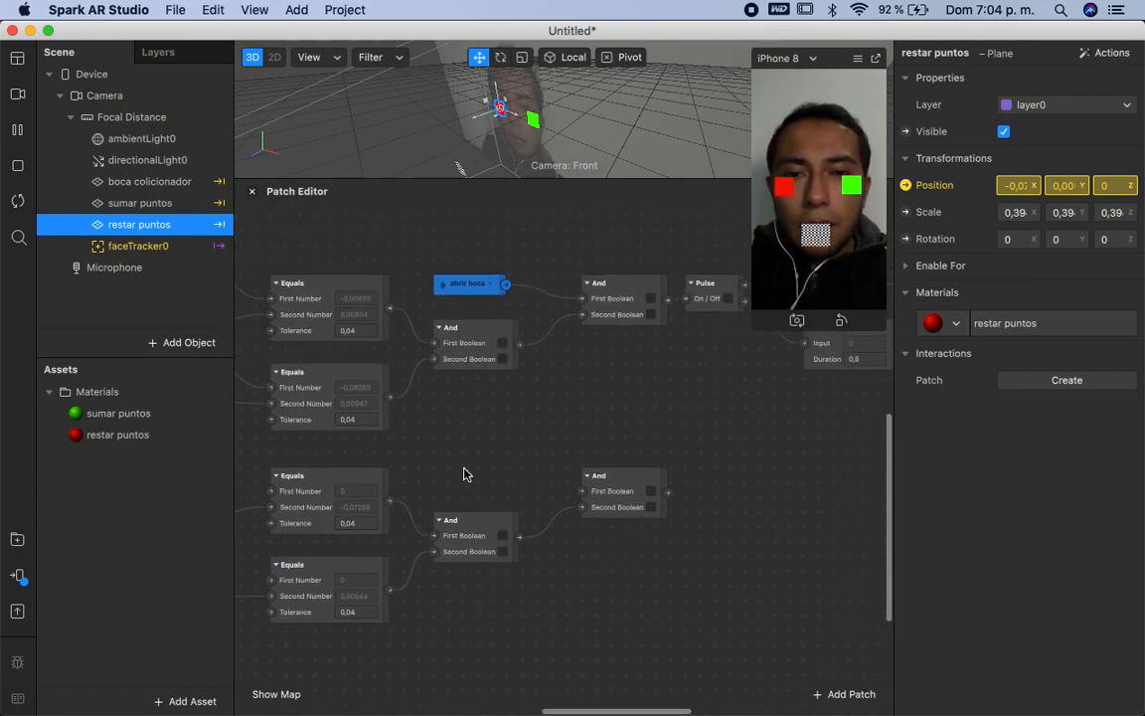
scroll(463, 474, up, 2)
drag(513, 247, 603, 495)
scroll(448, 334, right, 1)
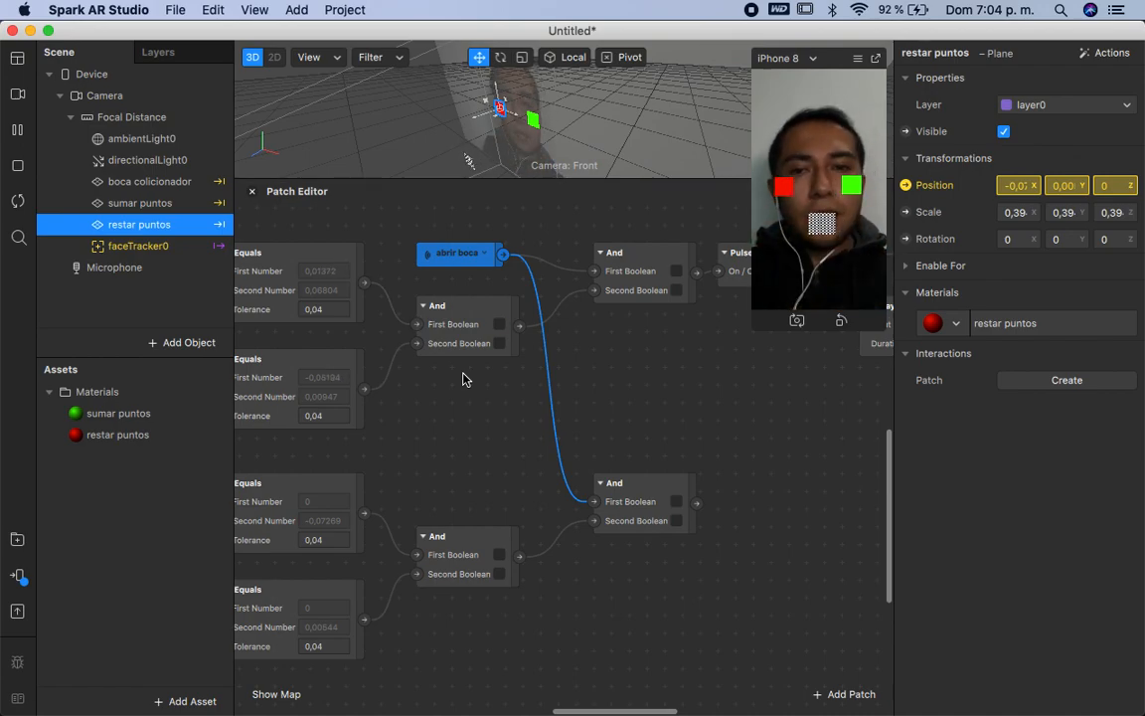
drag(462, 256, 468, 425)
Step: Copy the Pulse, Delay, Animation and scale Transition patches of the sumar puntos row and paste them as a second set
scroll(556, 456, right, 5)
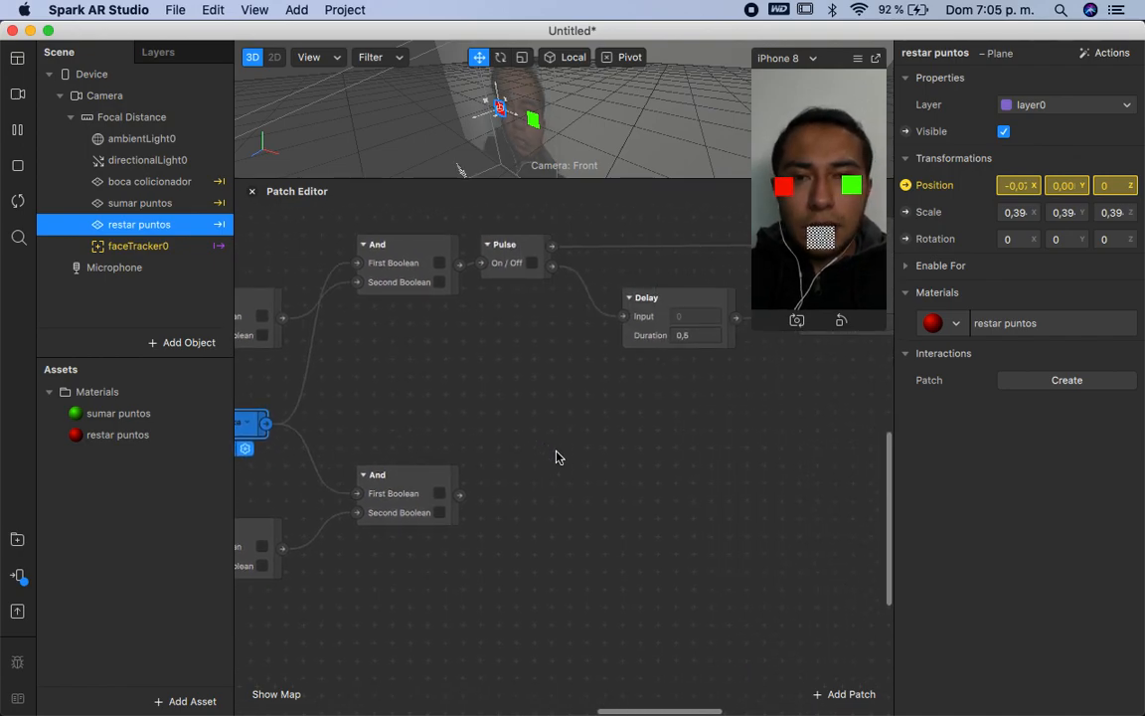
ctrl+scroll(556, 457, down, 2)
scroll(555, 457, right, 3)
ctrl+scroll(556, 457, down, 2)
scroll(556, 457, right, 1)
ctrl+scroll(556, 458, up, 1)
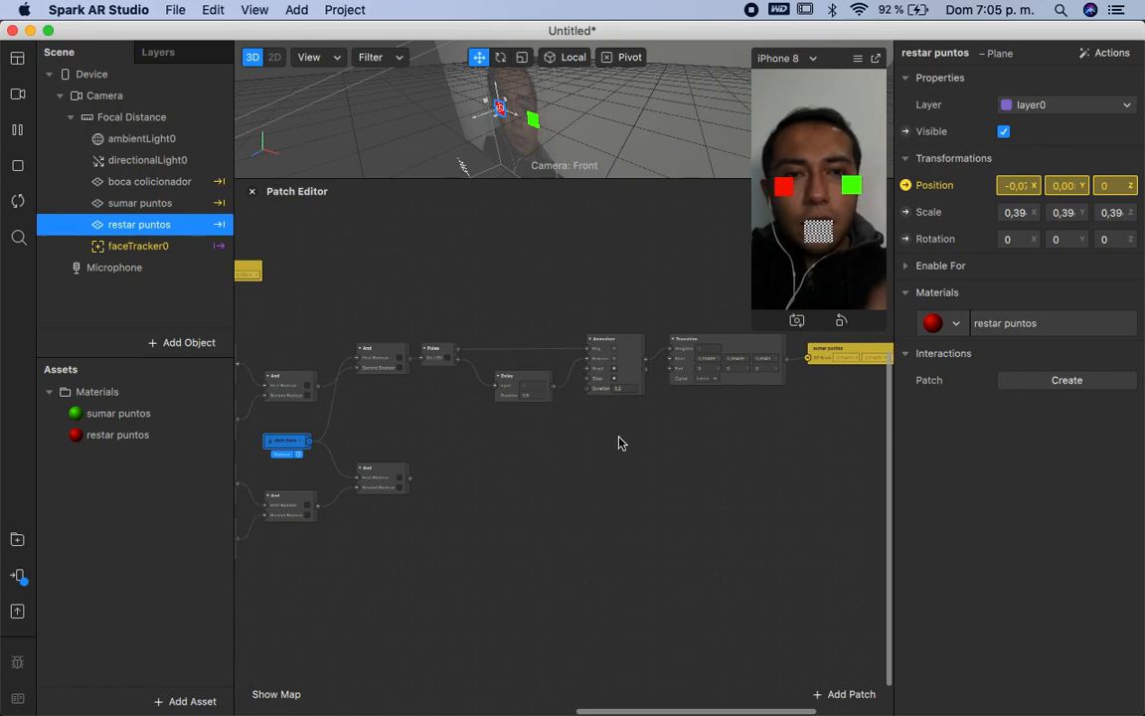
ctrl+scroll(618, 442, up, 1)
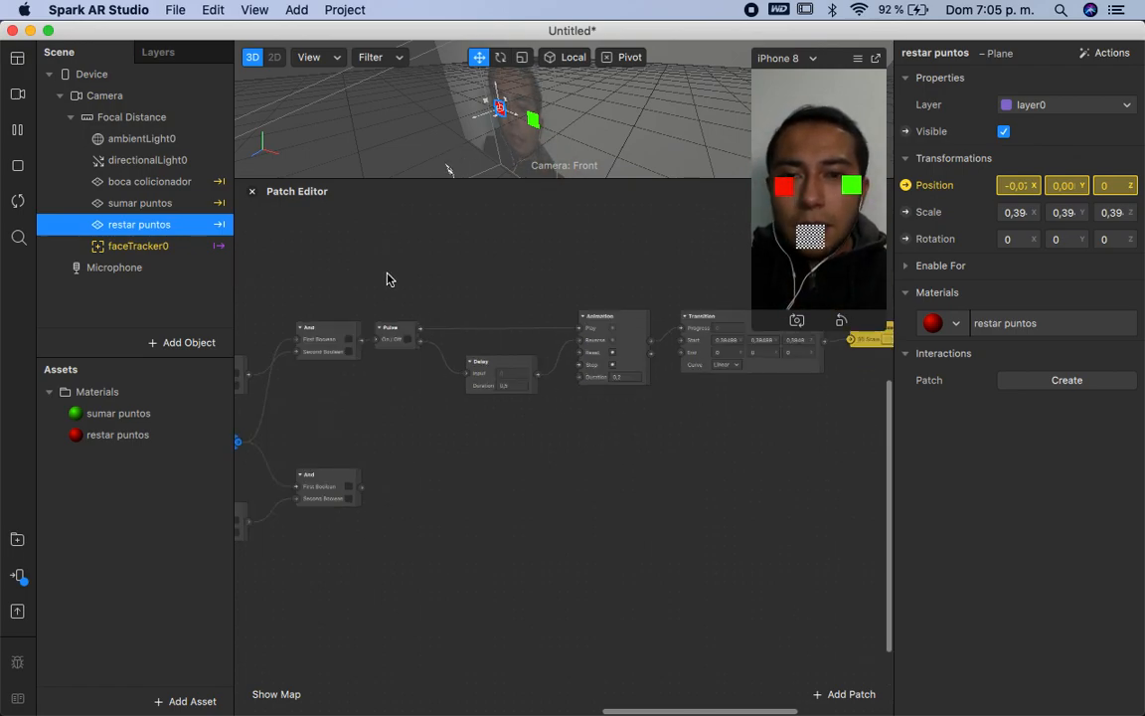
drag(387, 280, 760, 422)
click(180, 268)
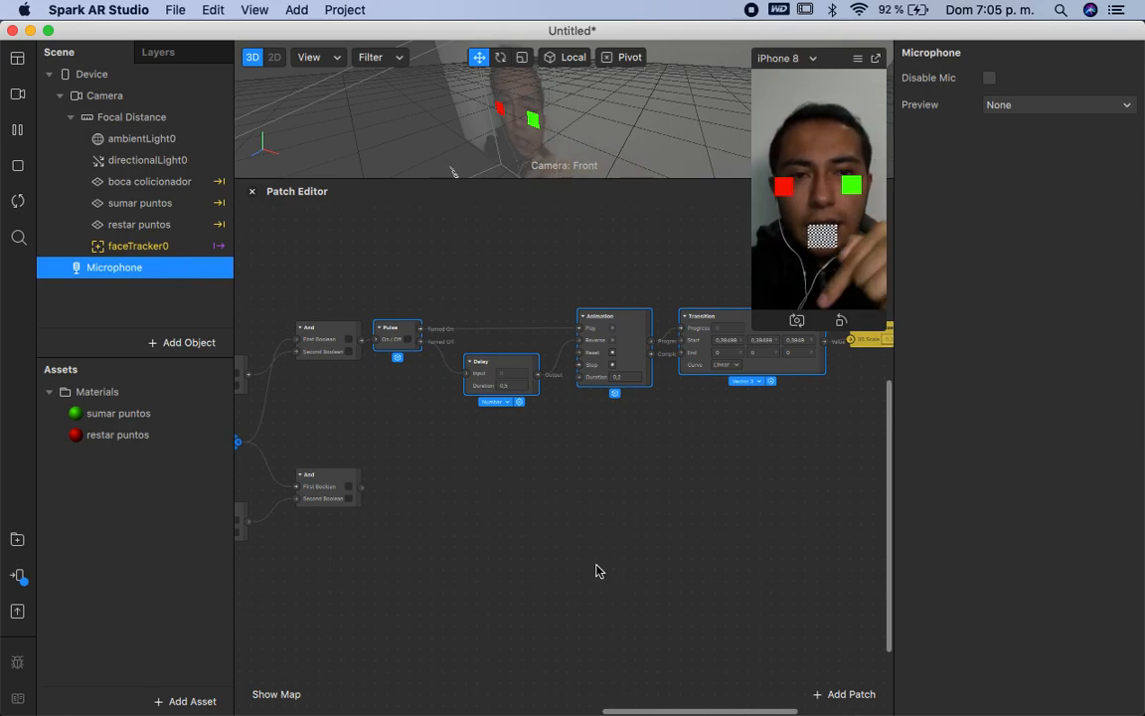
key(super+c)
key(super+v)
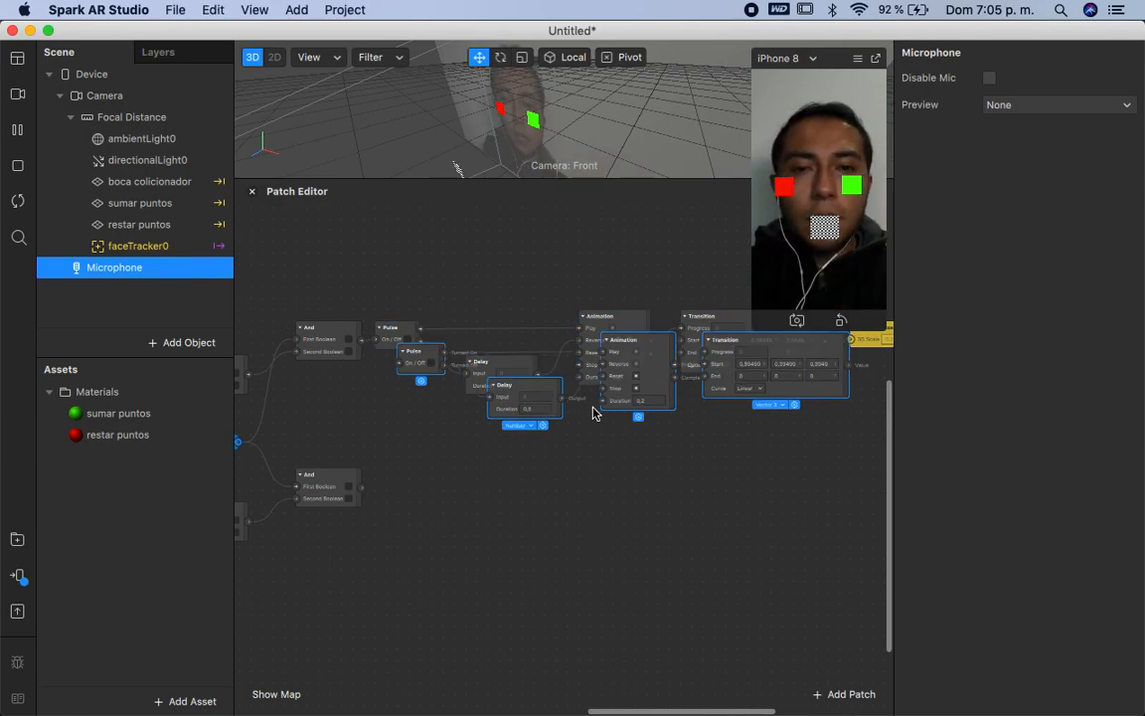
Step: Arrange the pasted Pulse, Delay, Animation and Transition in the lower row and connect the lower final And to the Pulse
drag(630, 369, 615, 486)
drag(513, 406, 477, 565)
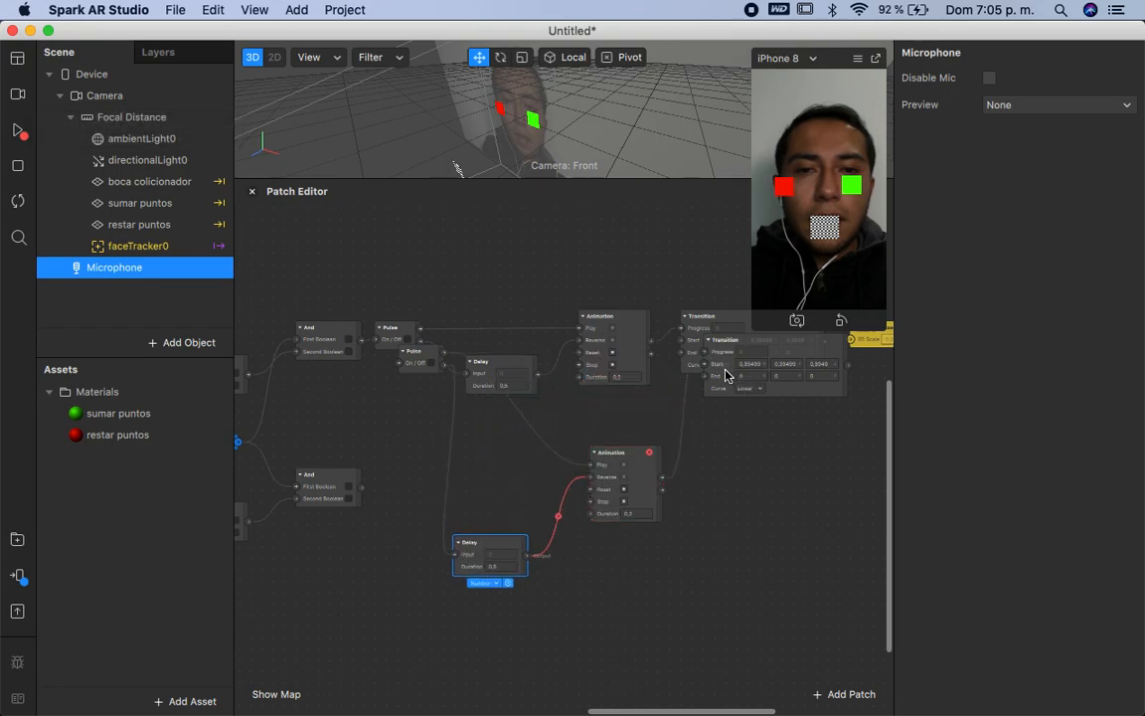
drag(719, 363, 732, 510)
drag(628, 487, 626, 553)
drag(408, 354, 395, 486)
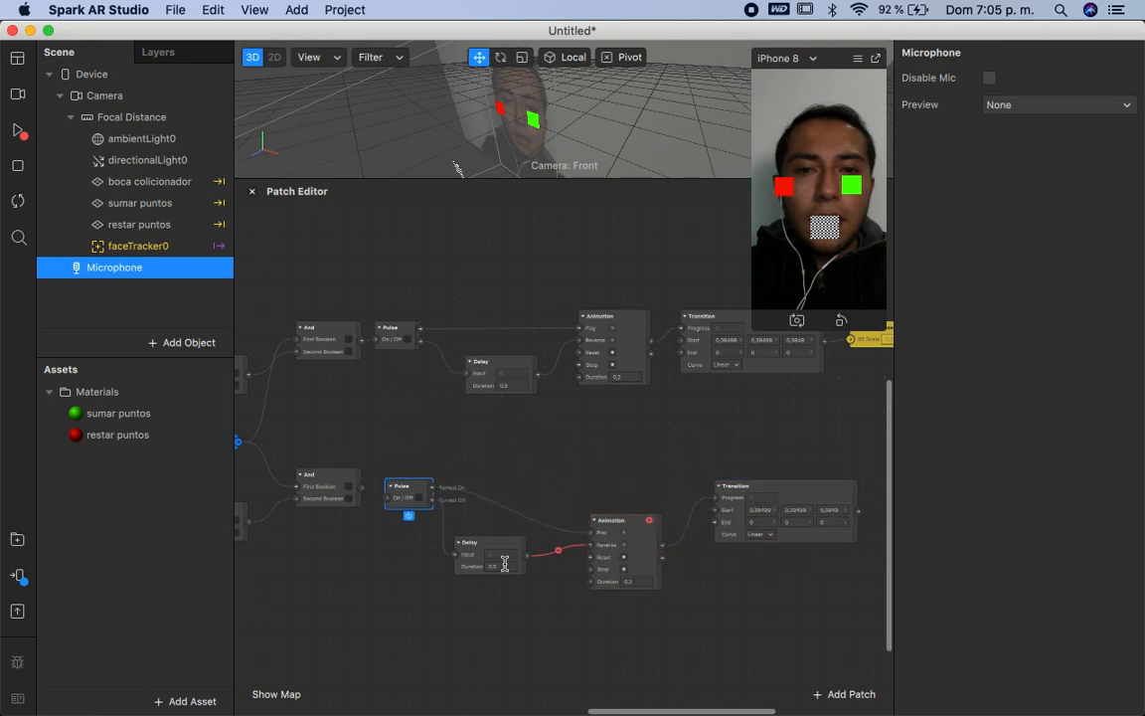
drag(360, 491, 386, 496)
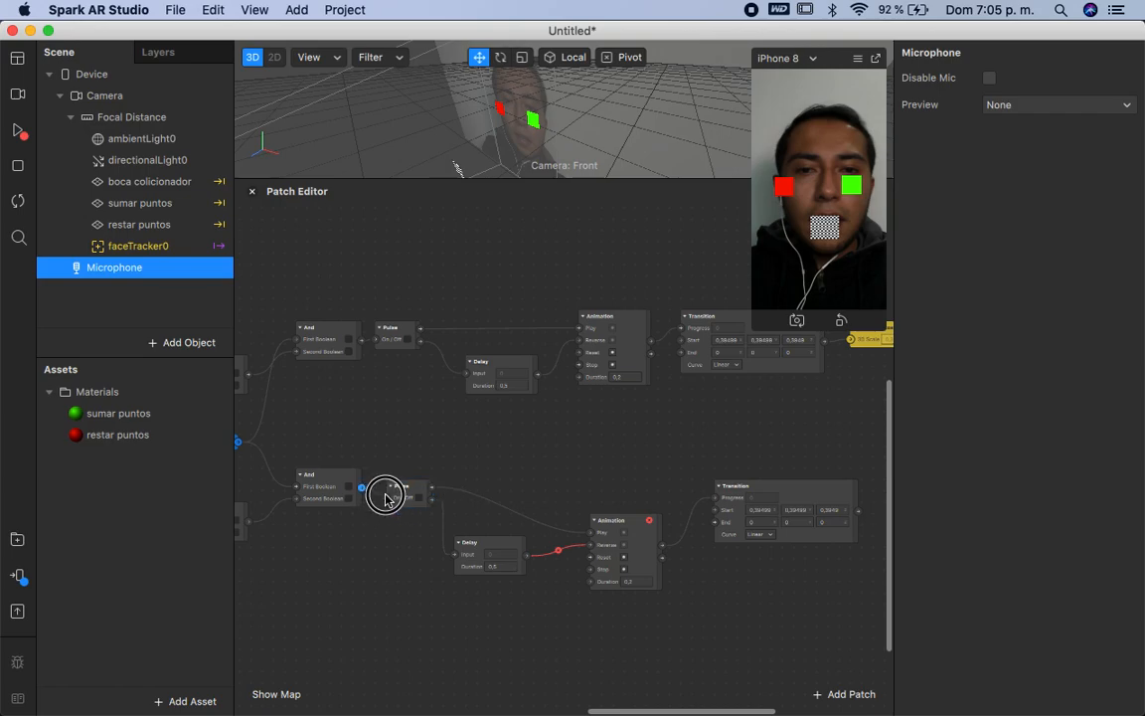
Step: Move the And and Pulse patches of the lower restar puntos chain further down in the patch graph
scroll(360, 504, up, 5)
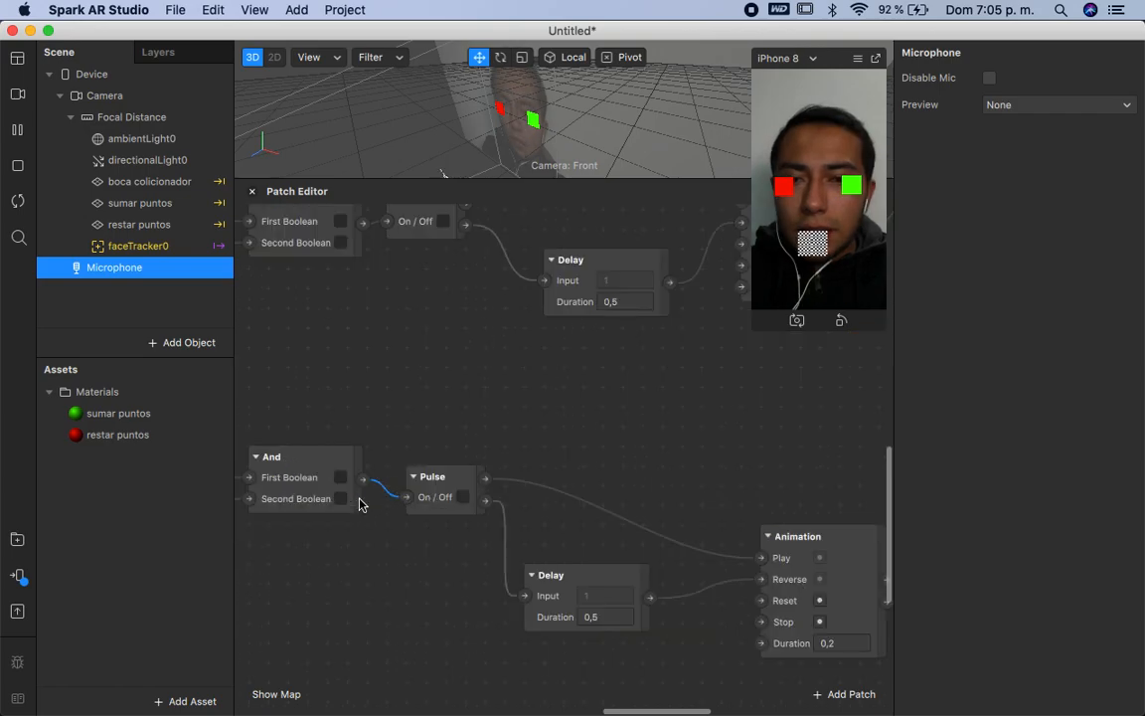
scroll(360, 505, up, 3)
scroll(360, 504, left, 2)
scroll(360, 504, down, 2)
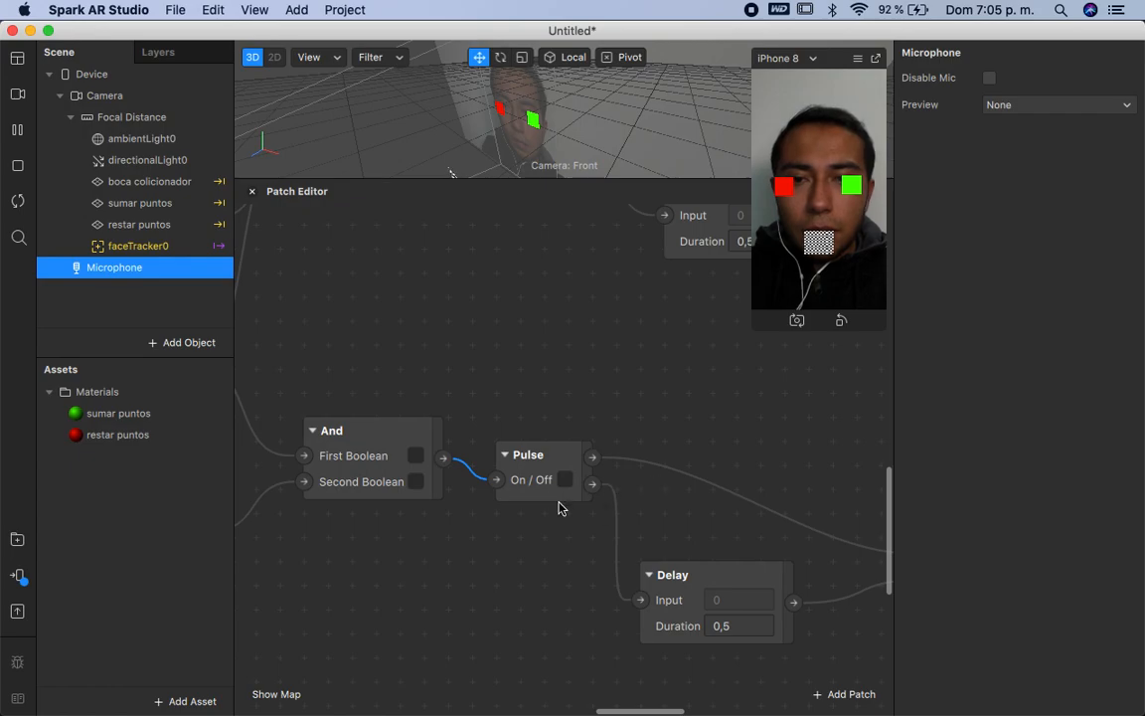
scroll(559, 506, down, 5)
drag(417, 487, 415, 573)
drag(490, 497, 486, 591)
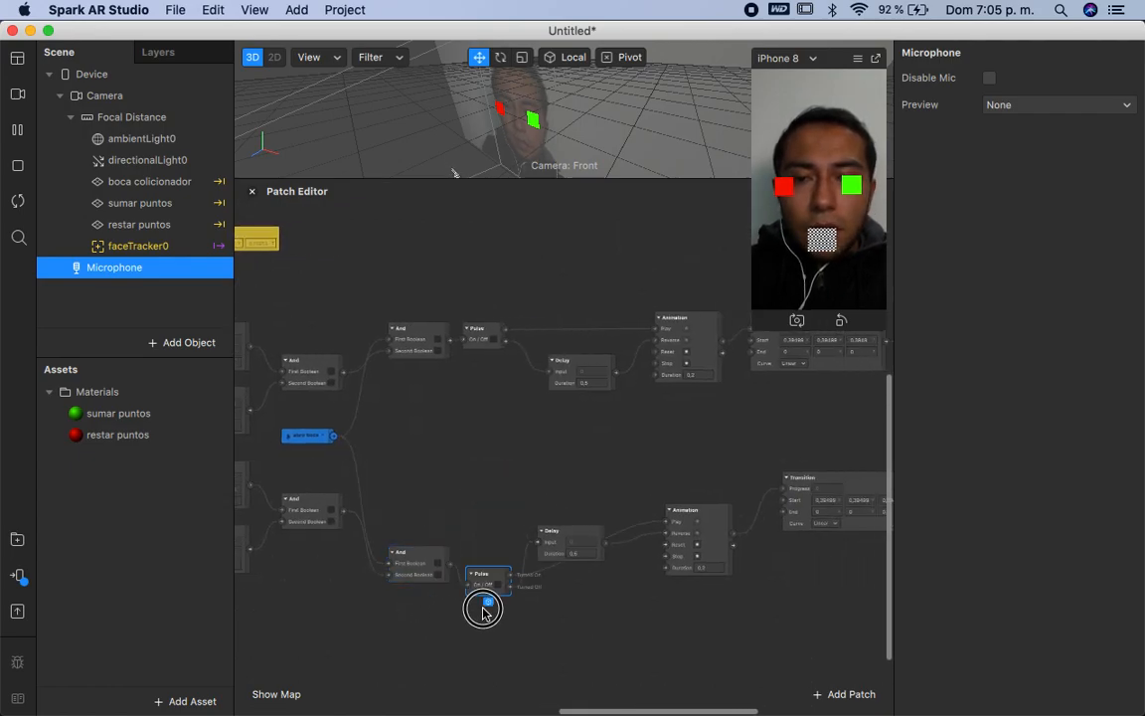
Step: Move the lower chain's Delay, Animation and Transition patches down to the level of its And and Pulse patches
scroll(527, 613, right, 3)
scroll(528, 614, down, 1)
drag(776, 642, 466, 506)
drag(429, 509, 449, 610)
scroll(413, 596, left, 3)
scroll(413, 596, down, 1)
Step: Tidy the lower chain so its And, Pulse, Delay, Animation and Transition patches form a row
drag(499, 551, 361, 510)
drag(504, 585, 422, 550)
click(613, 491)
scroll(636, 527, right, 3)
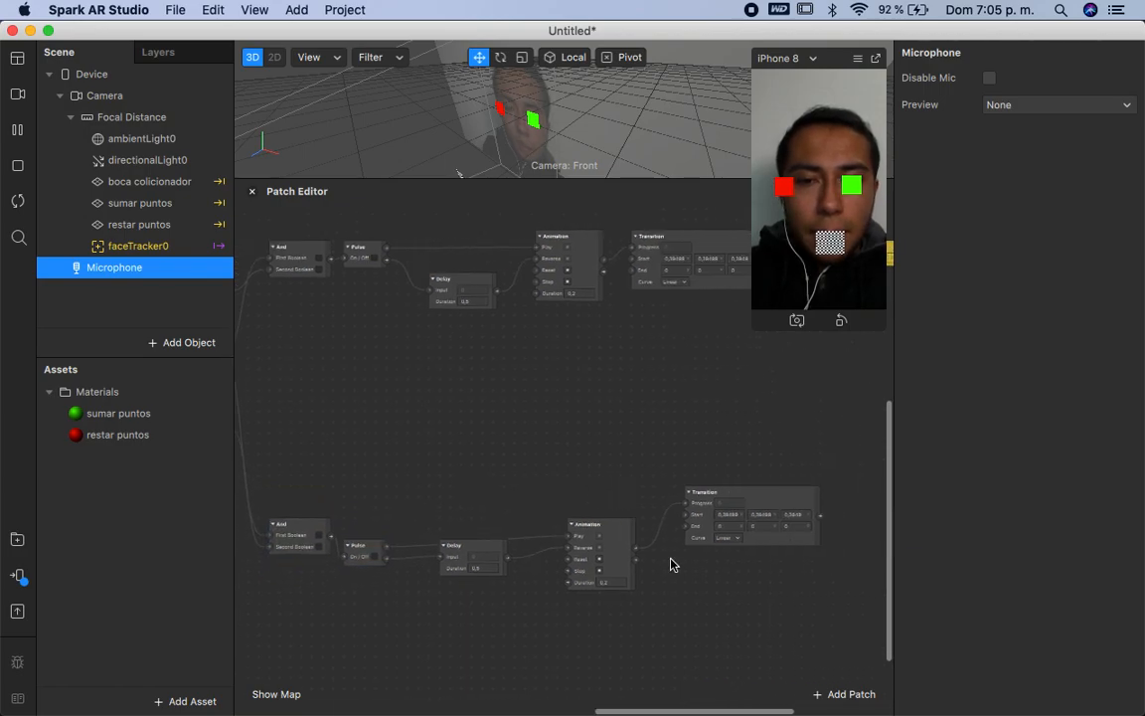
click(721, 527)
drag(766, 544, 756, 606)
drag(469, 570, 463, 579)
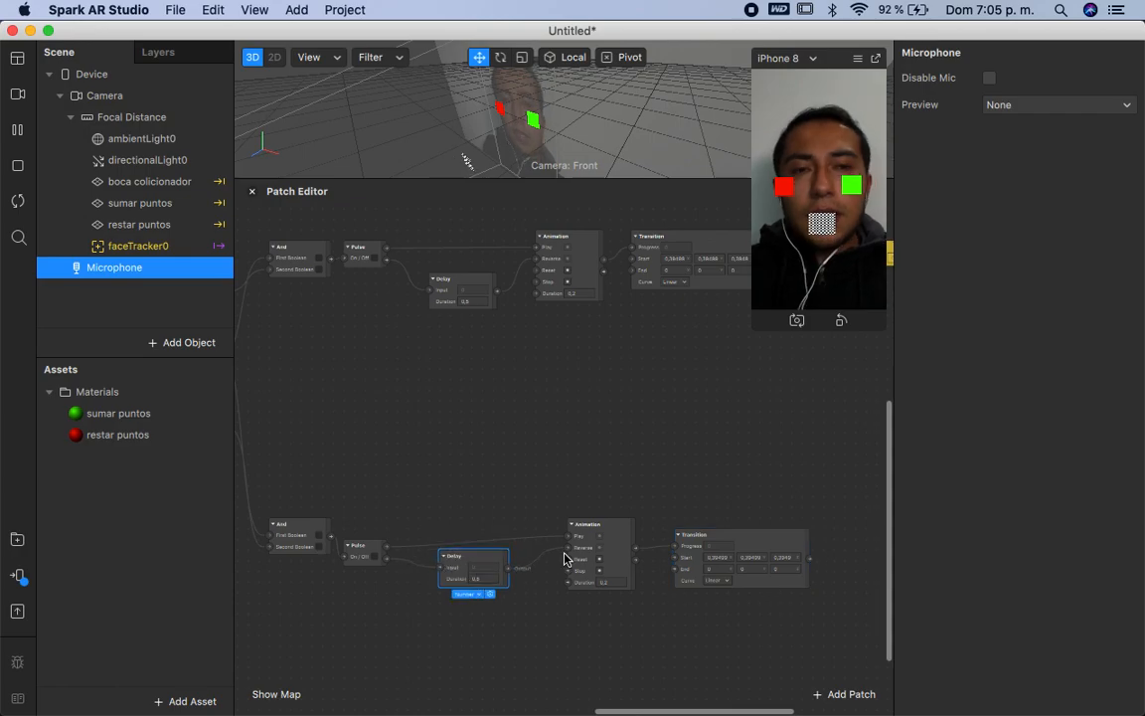
Step: Create a 3D Scale patch for the restar puntos plane and place it after the lower Transition patch
scroll(667, 532, right, 2)
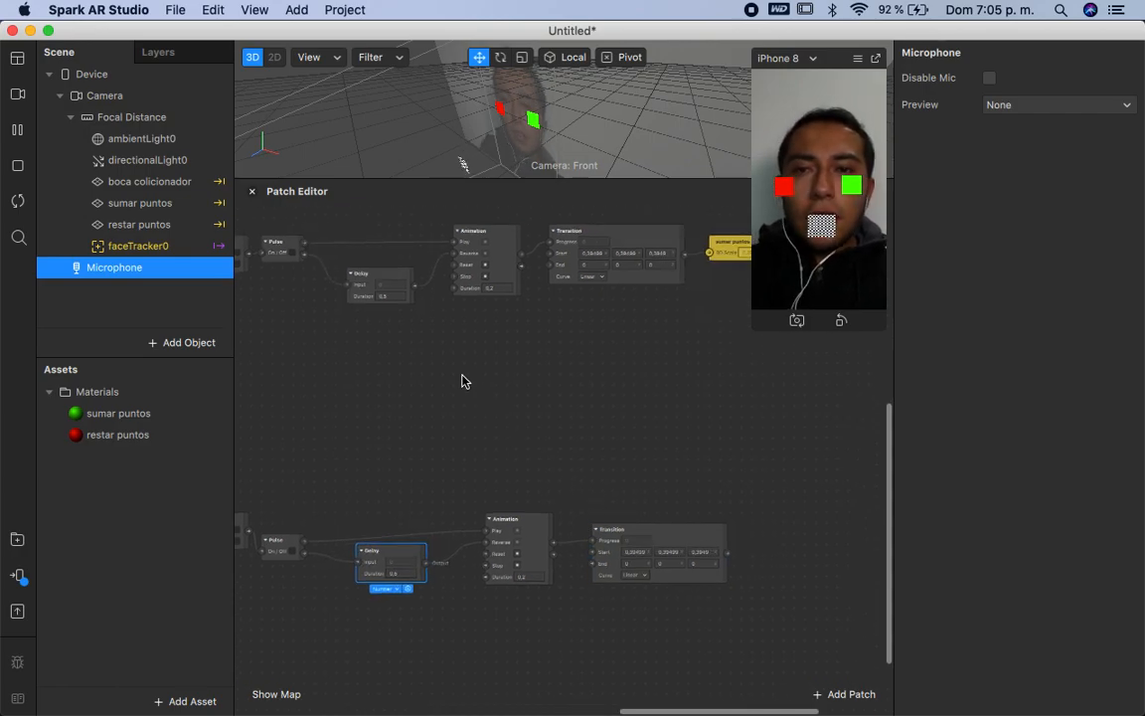
click(155, 223)
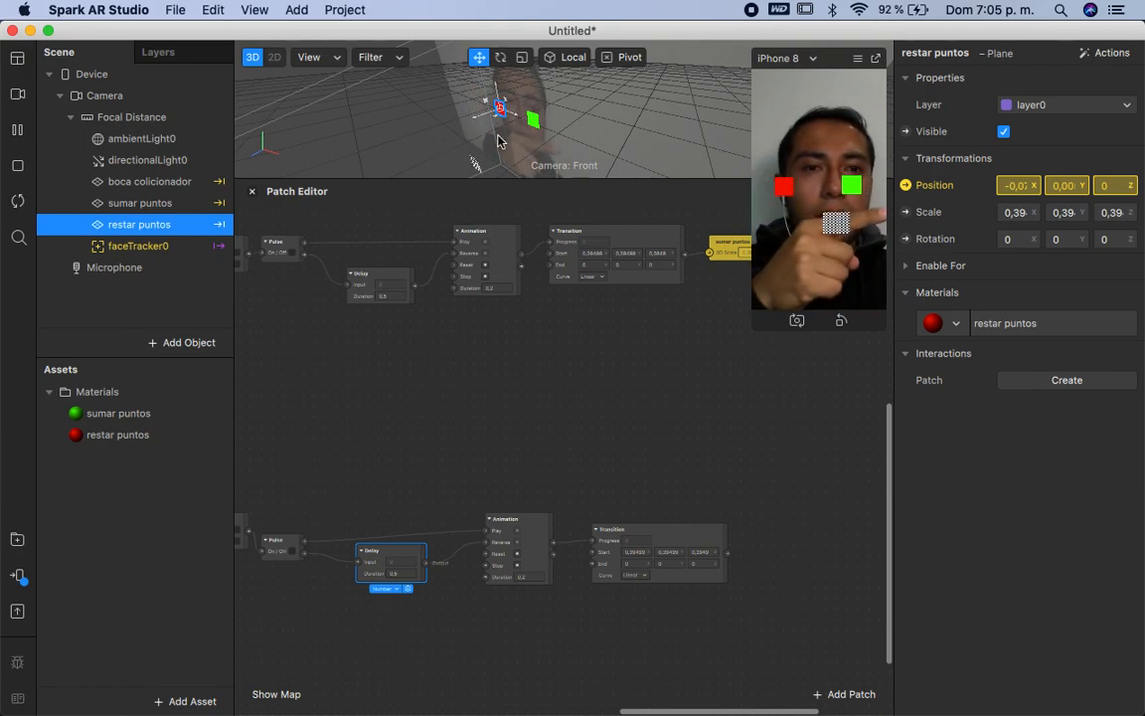
click(906, 212)
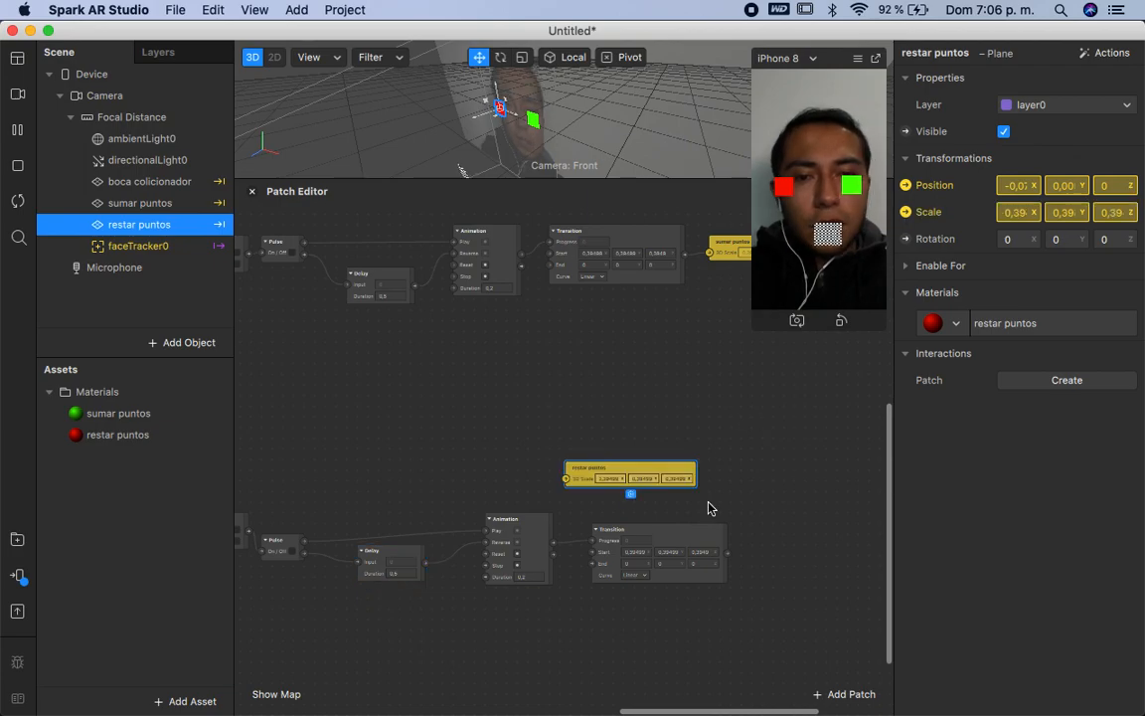
drag(651, 476, 838, 555)
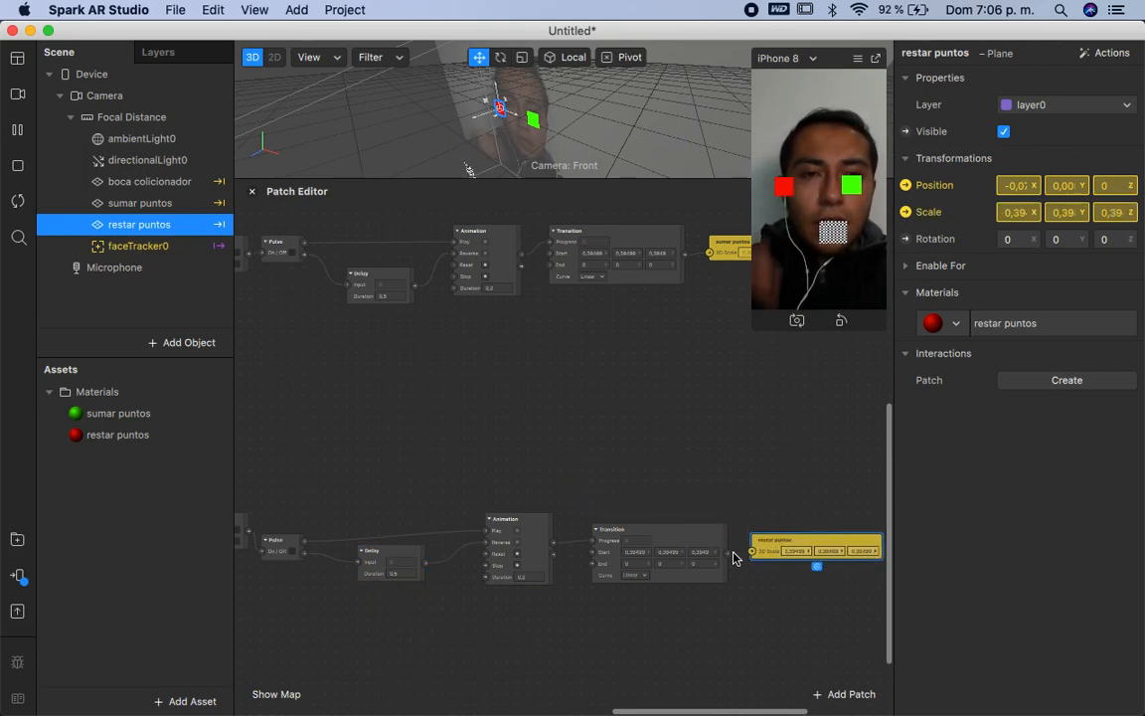
Step: Connect the lower Transition patch's output to the 3D Scale input of restar puntos
scroll(721, 623, up, 5)
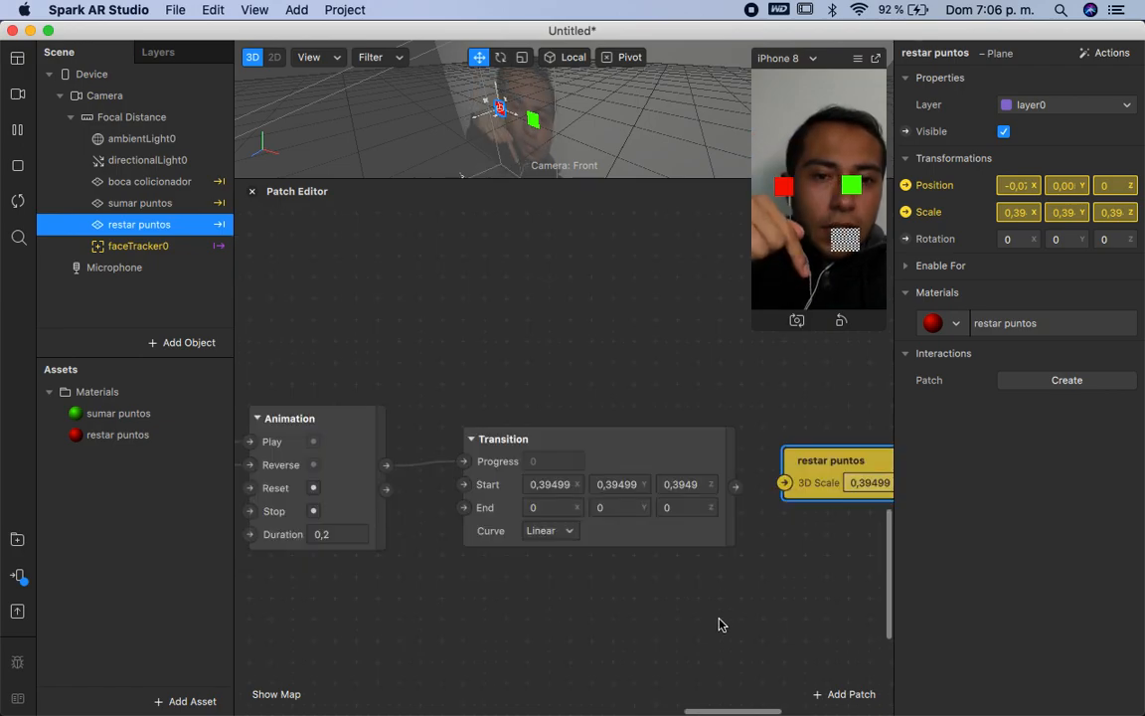
scroll(718, 606, right, 2)
drag(700, 507, 752, 510)
scroll(726, 546, down, 5)
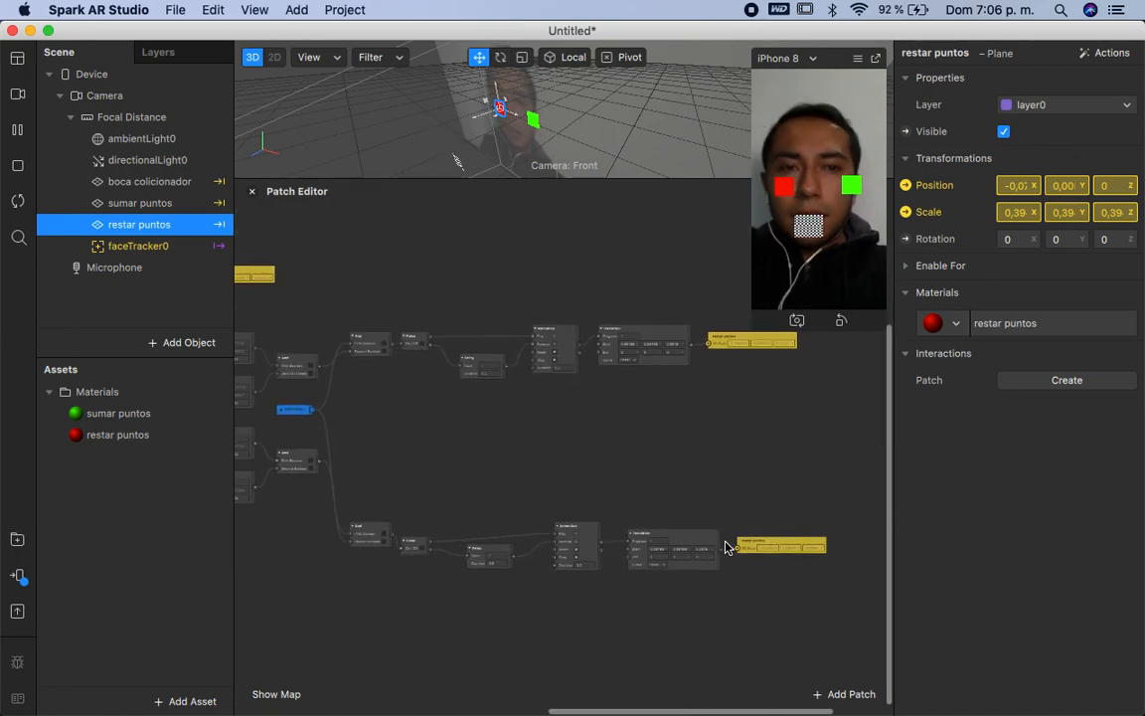
Step: Connect the first Add patch's output to First Number of the upper Equals patch in the restar puntos chain
scroll(673, 587, up, 5)
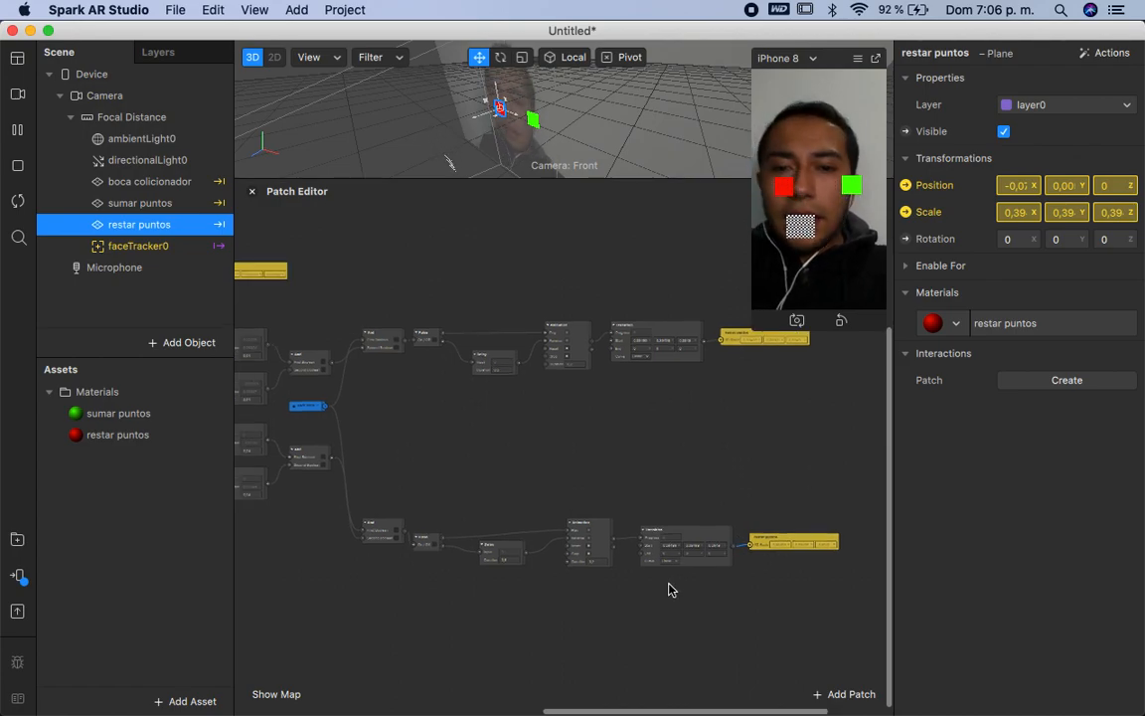
scroll(682, 588, left, 8)
scroll(682, 587, up, 4)
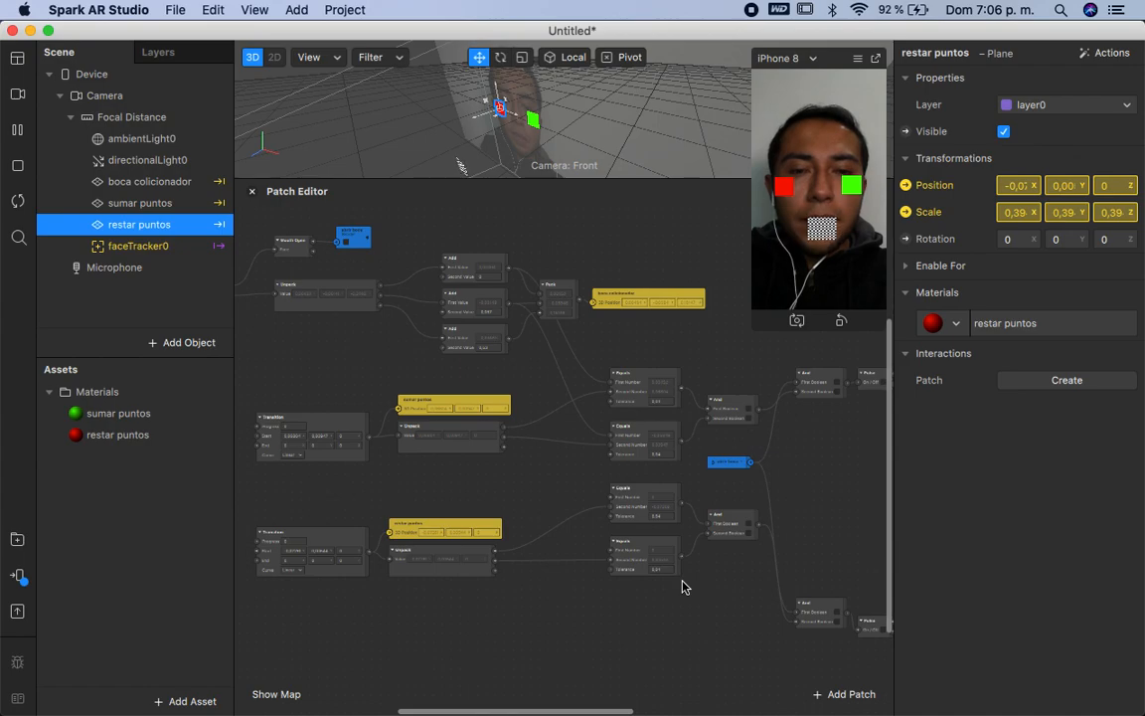
scroll(682, 588, up, 5)
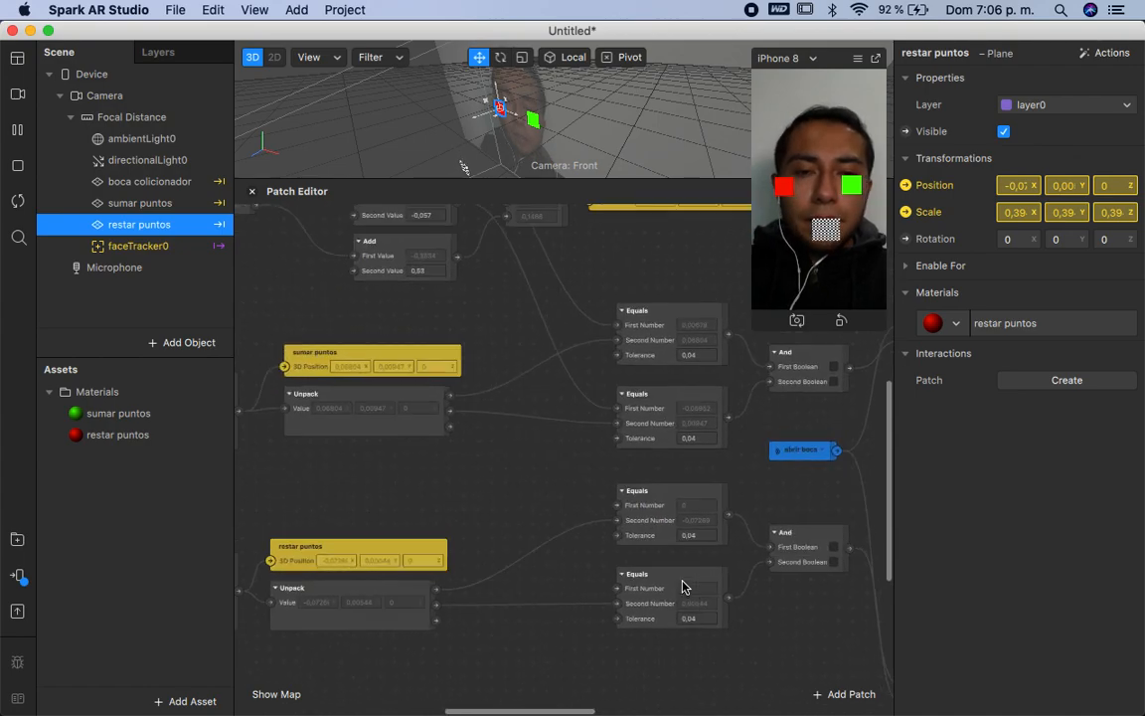
drag(799, 627, 659, 533)
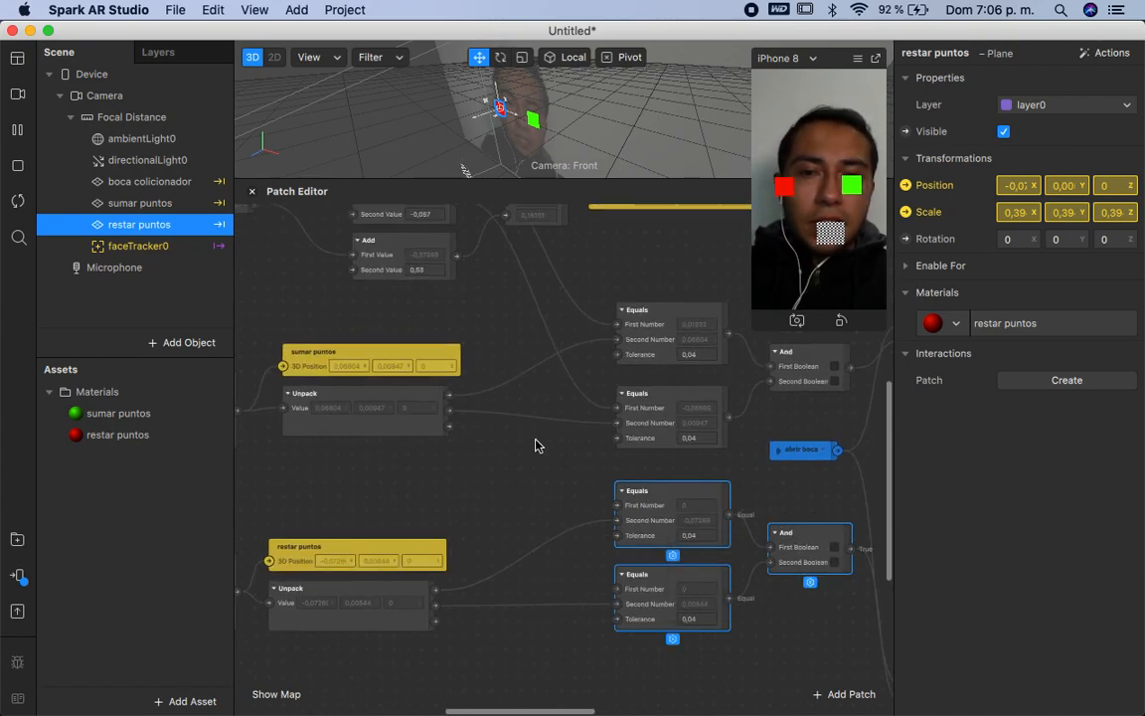
scroll(537, 442, up, 3)
scroll(535, 445, down, 2)
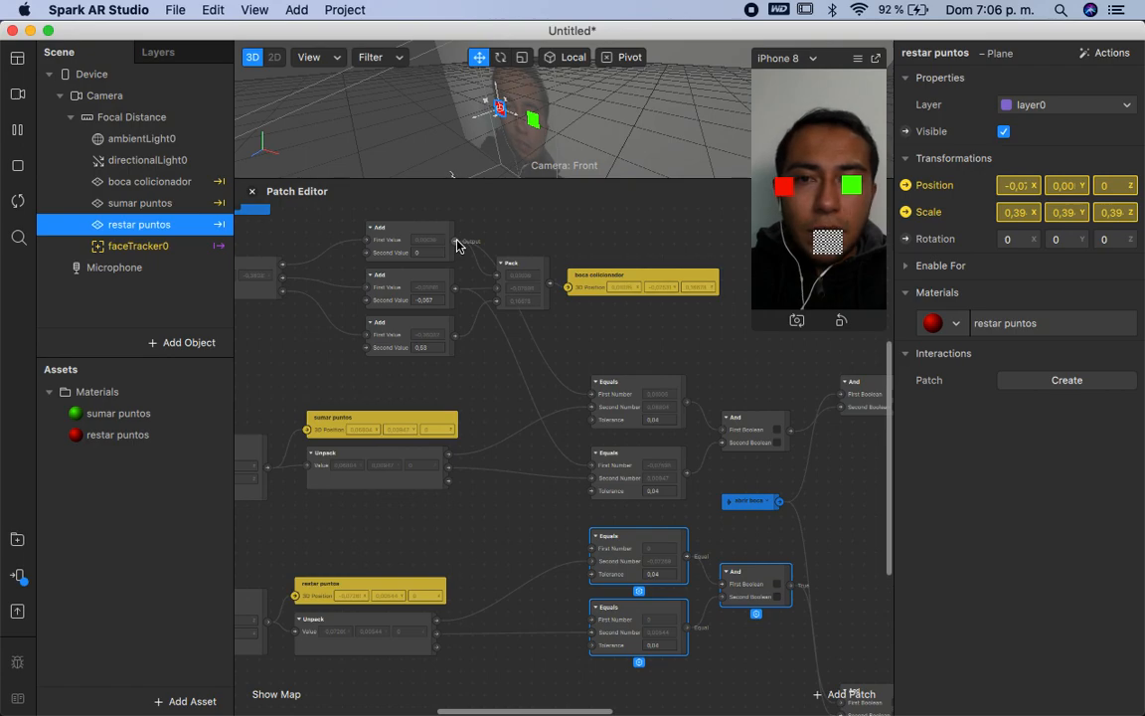
drag(455, 241, 595, 549)
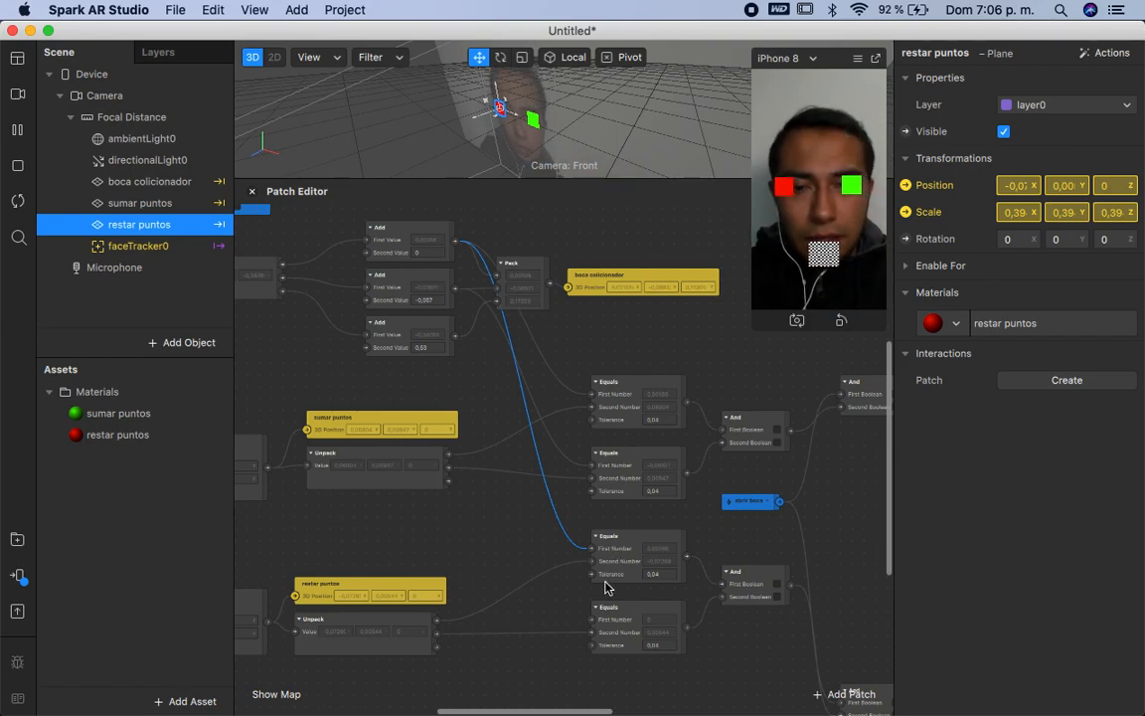
Step: Shift the restar puntos Equals and And patches down and connect the second Add output to the lower Equals patch's First Number
drag(746, 660, 613, 550)
drag(623, 579, 624, 599)
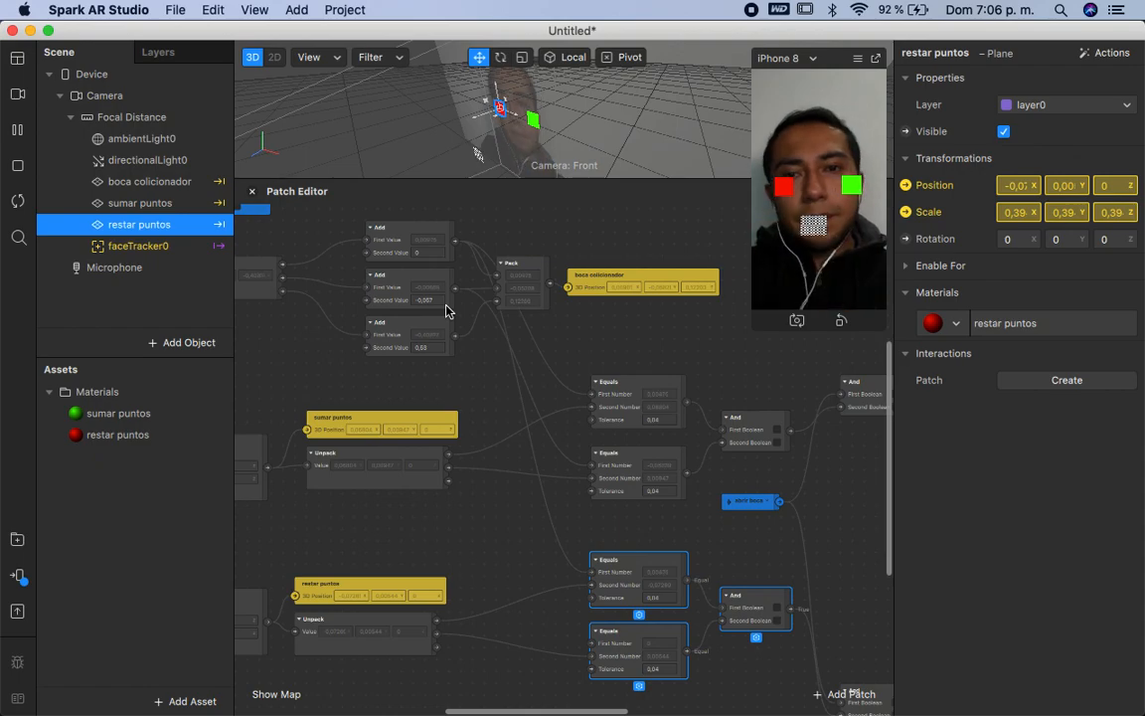
drag(453, 291, 592, 643)
scroll(747, 656, right, 3)
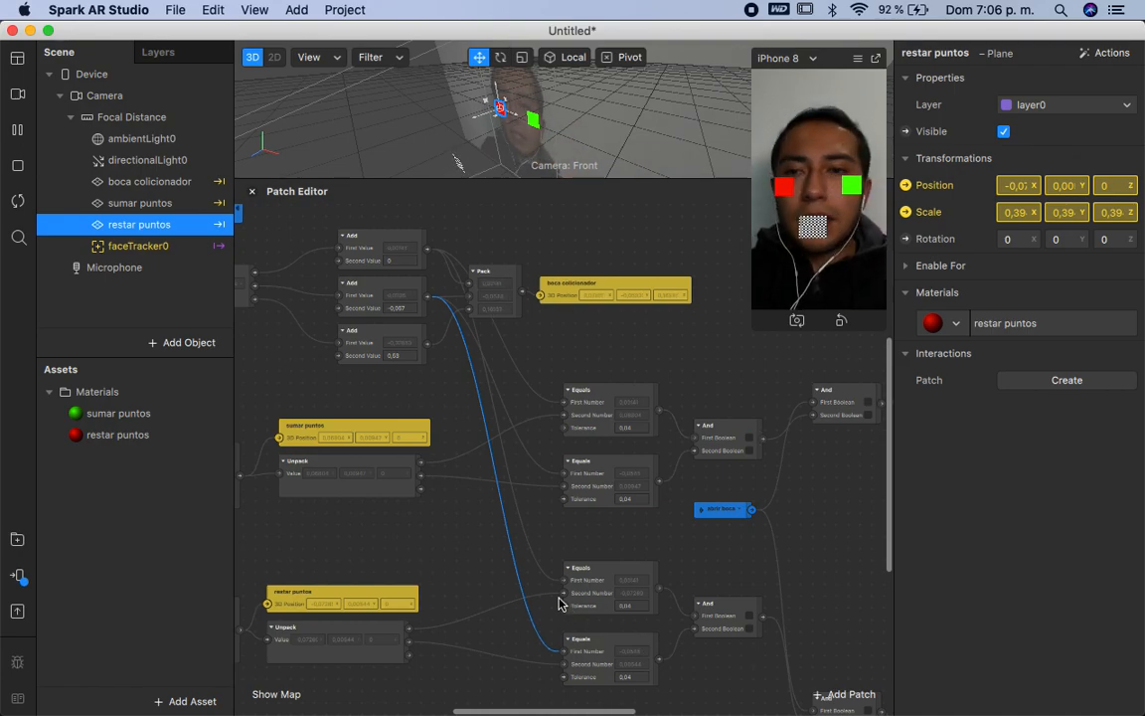
Step: Create a new material for the boca colicionador plane and rename it colicionador
click(187, 183)
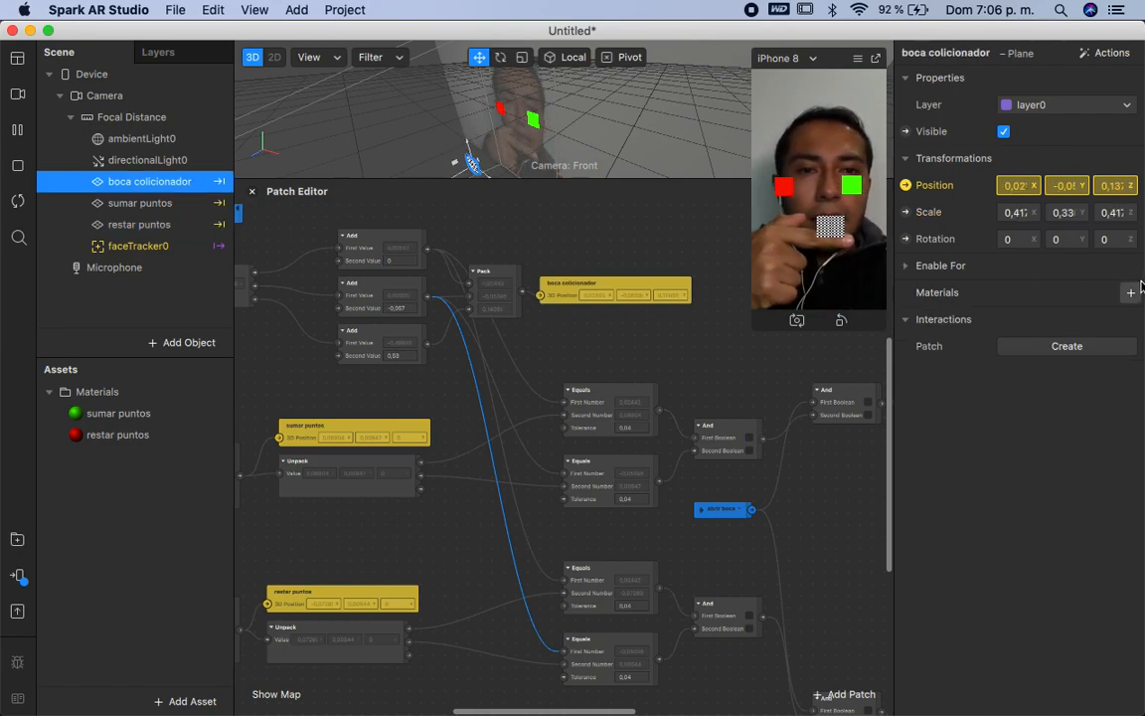
click(1131, 294)
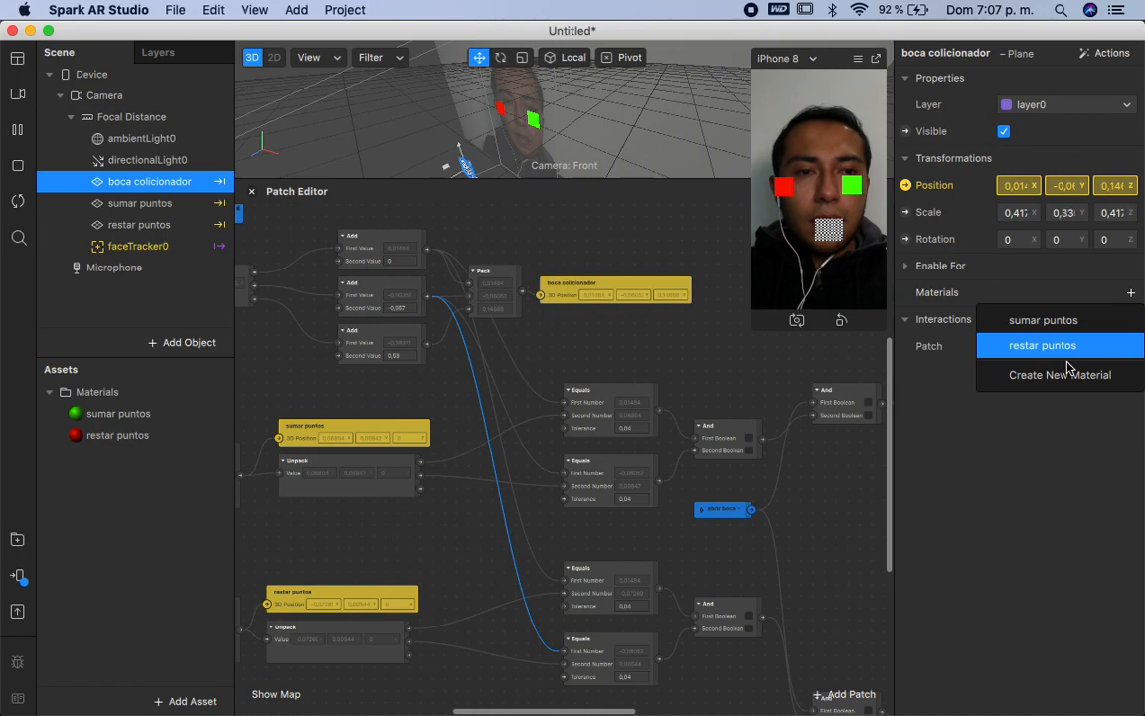
click(1061, 375)
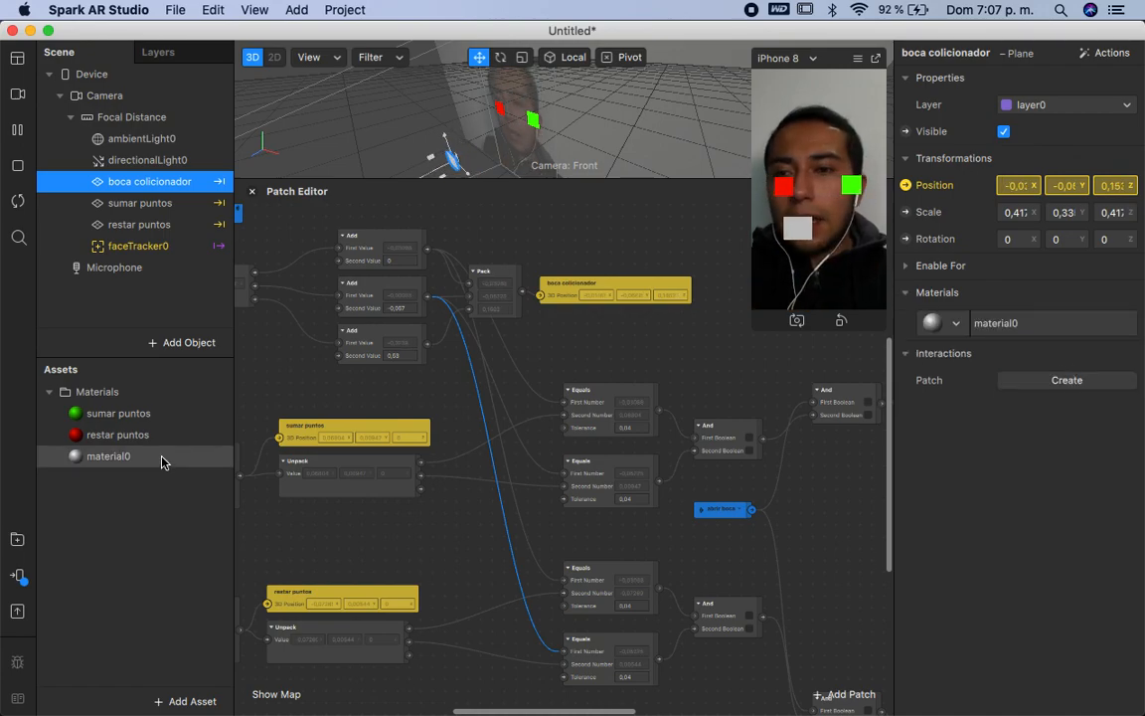
double_click(163, 460)
text(oc)
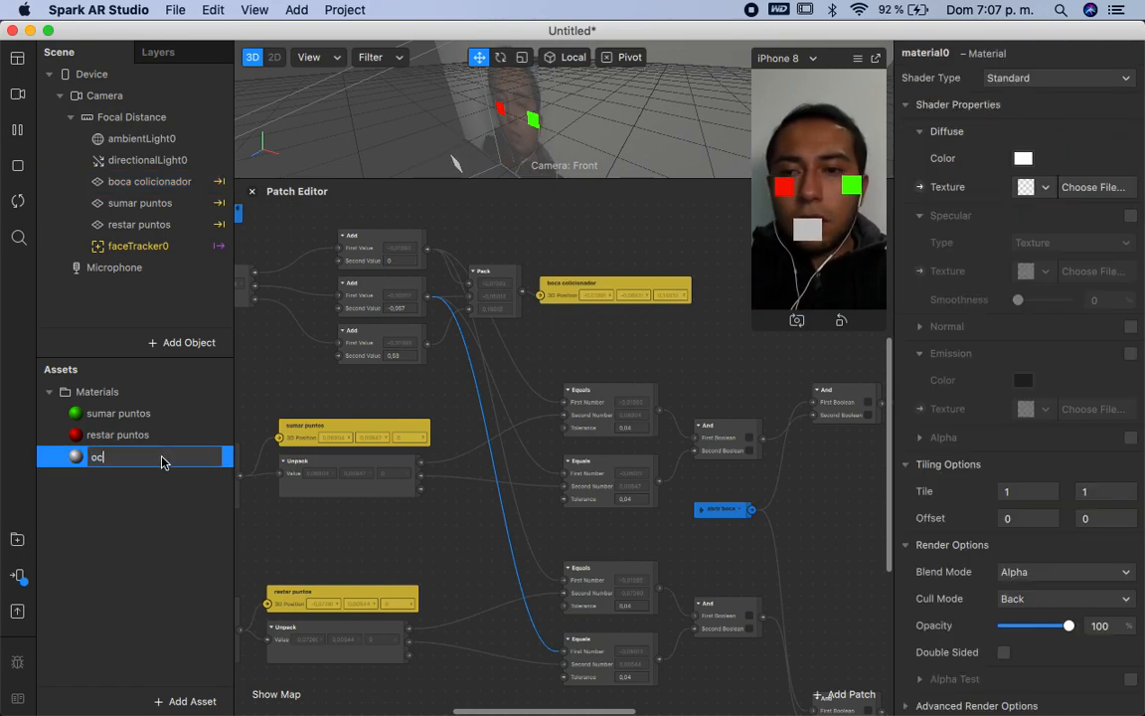
text(olicionado)
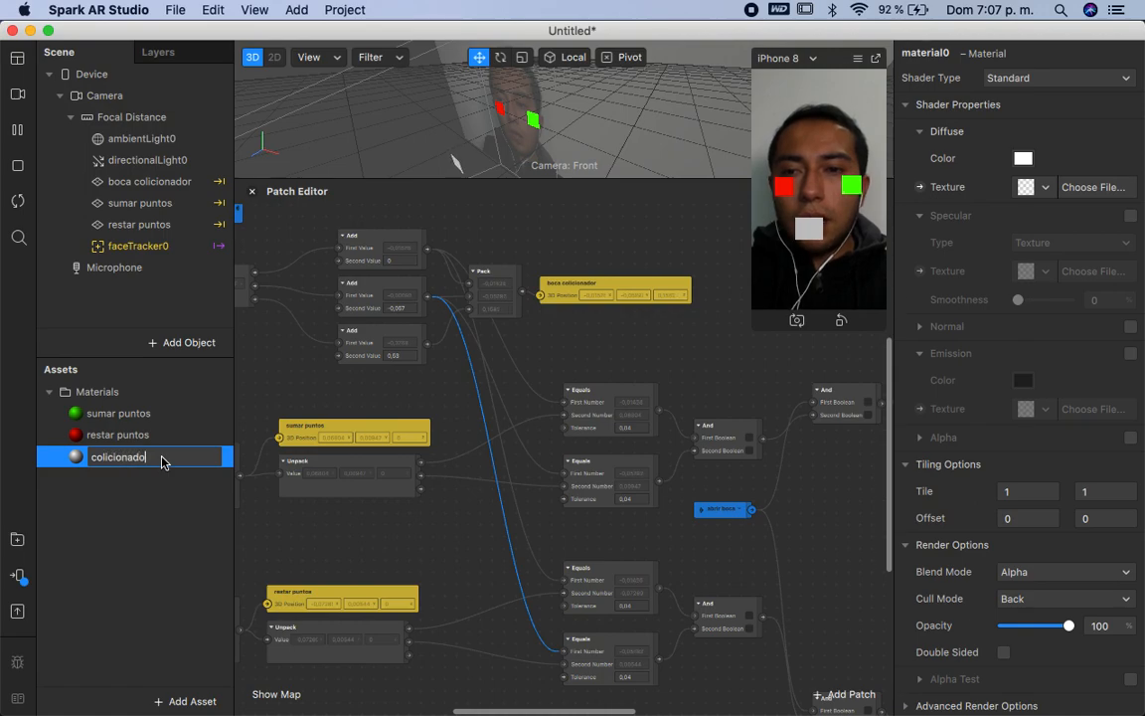
text(r)
key(Return)
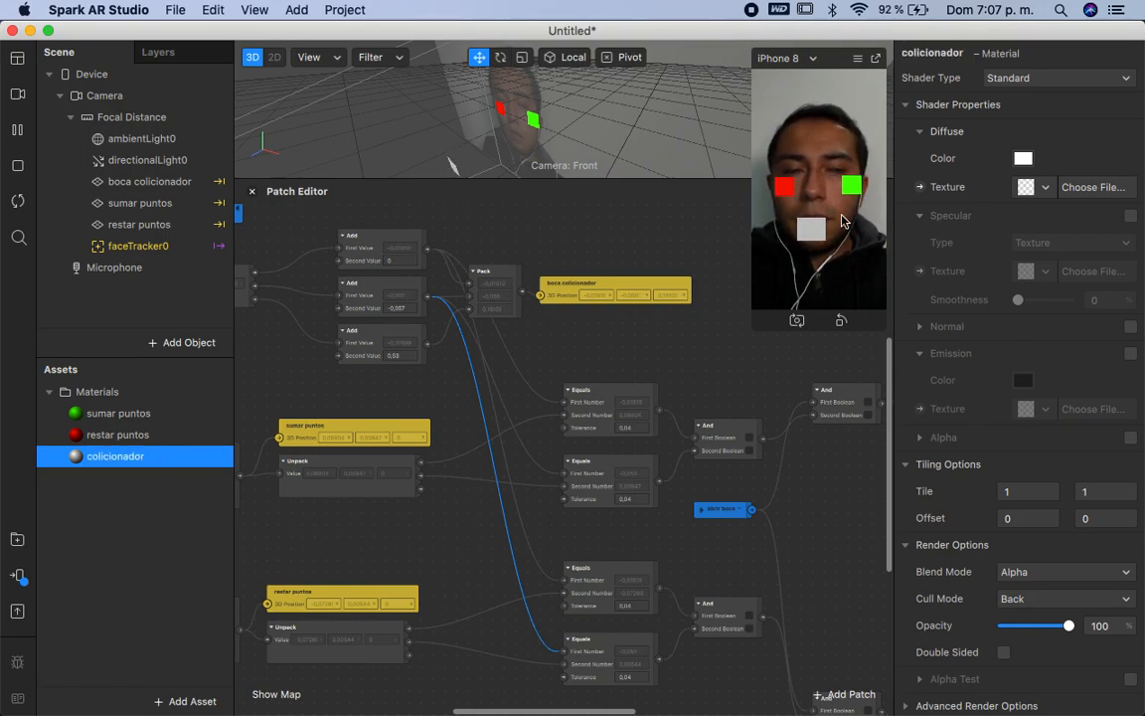
Step: Set the colicionador material's shader type to Flat and blend mode to Multiply, and enable Alpha Test
click(1016, 79)
click(1046, 82)
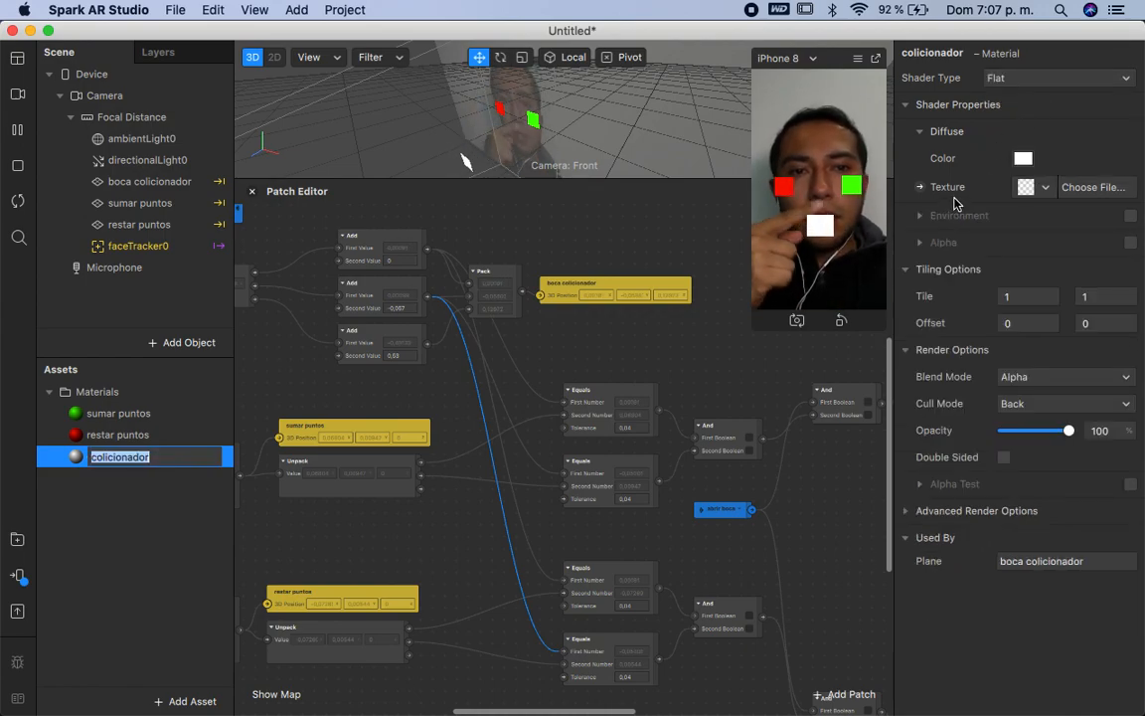
click(1005, 378)
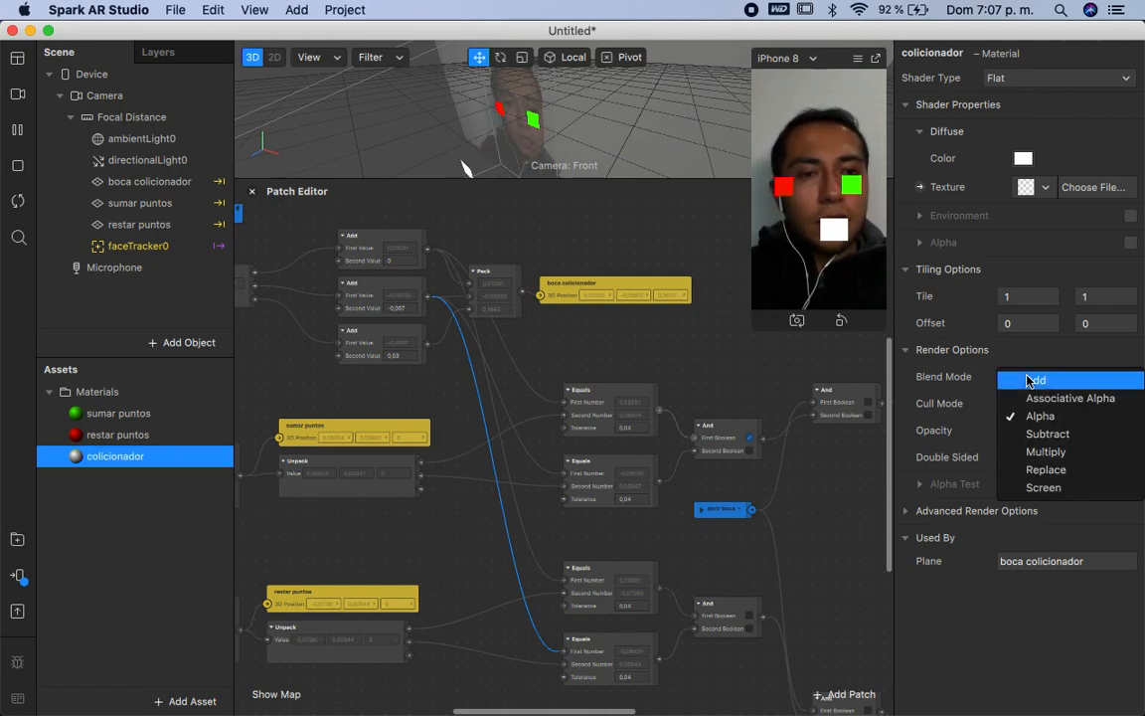
click(1050, 455)
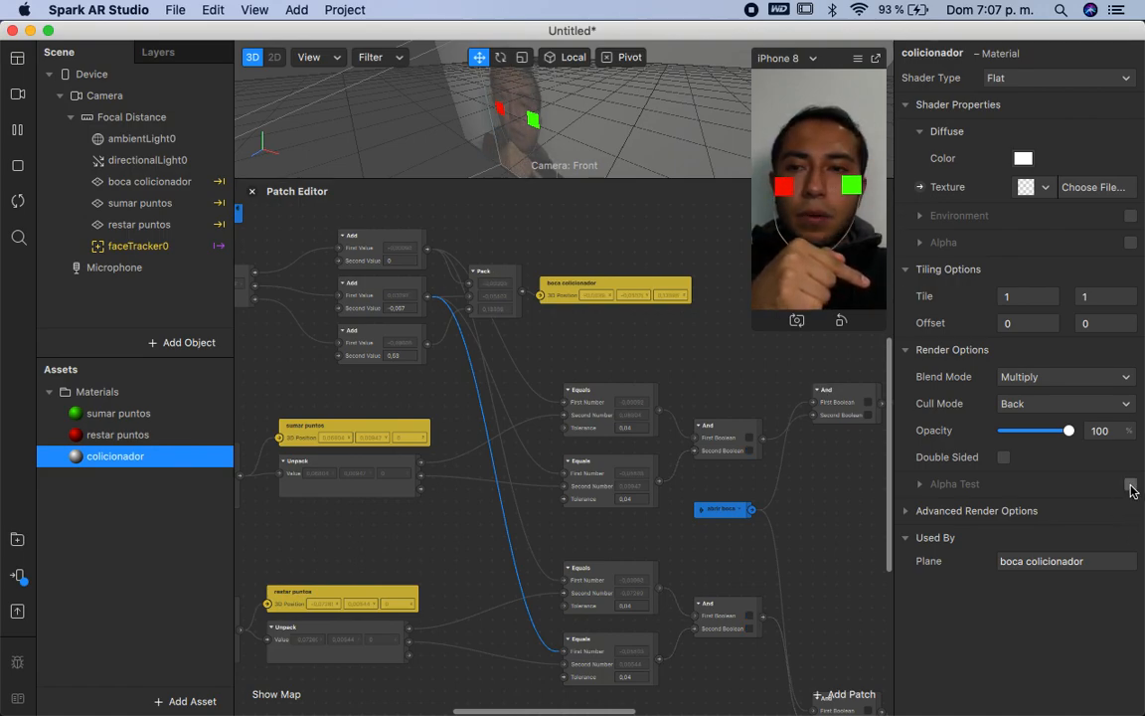
click(1130, 485)
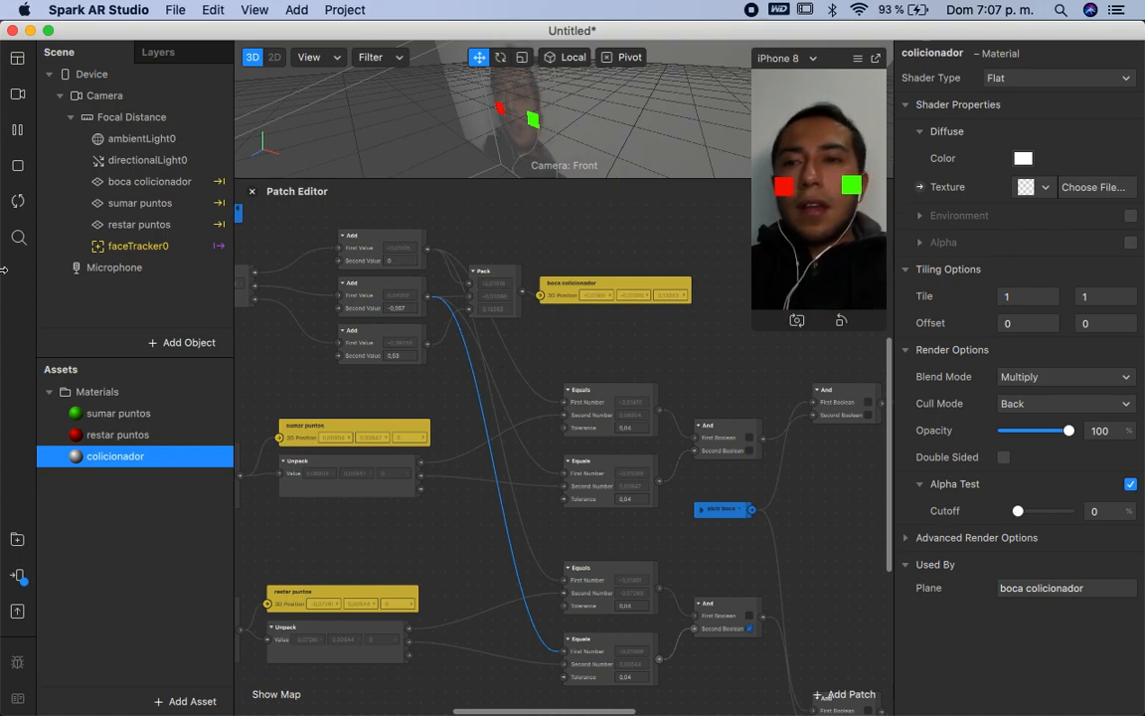
Step: Move the sumar puntos and restar puntos planes above boca colicionador in the scene hierarchy
click(147, 185)
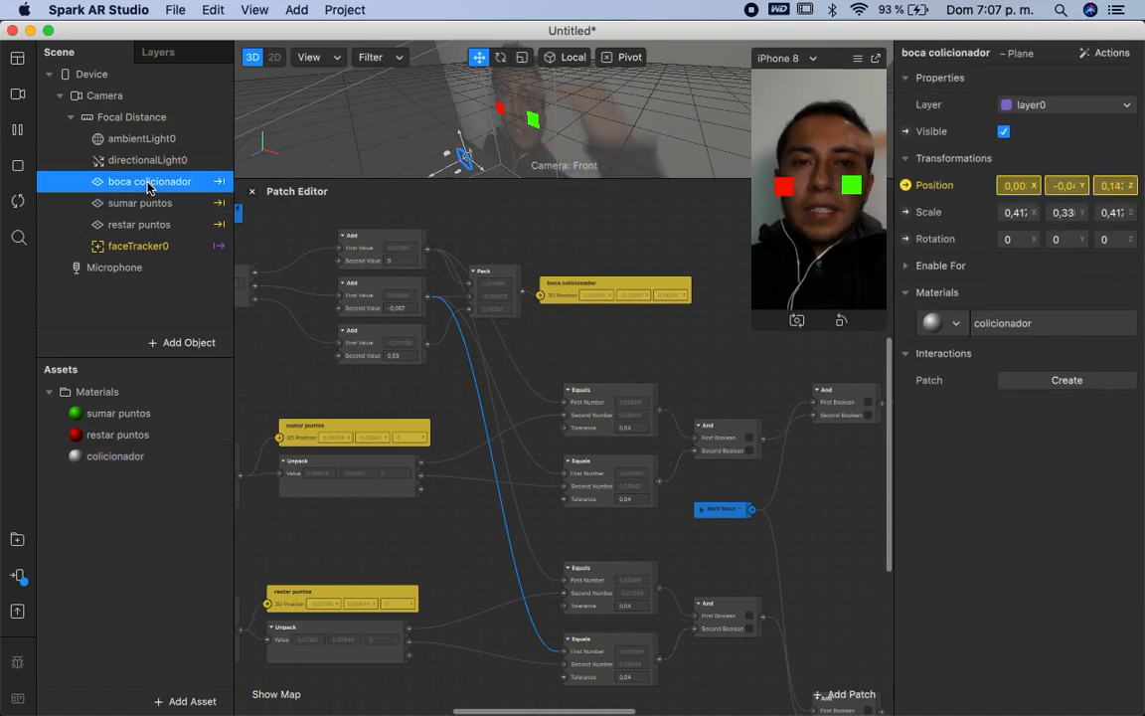
click(140, 204)
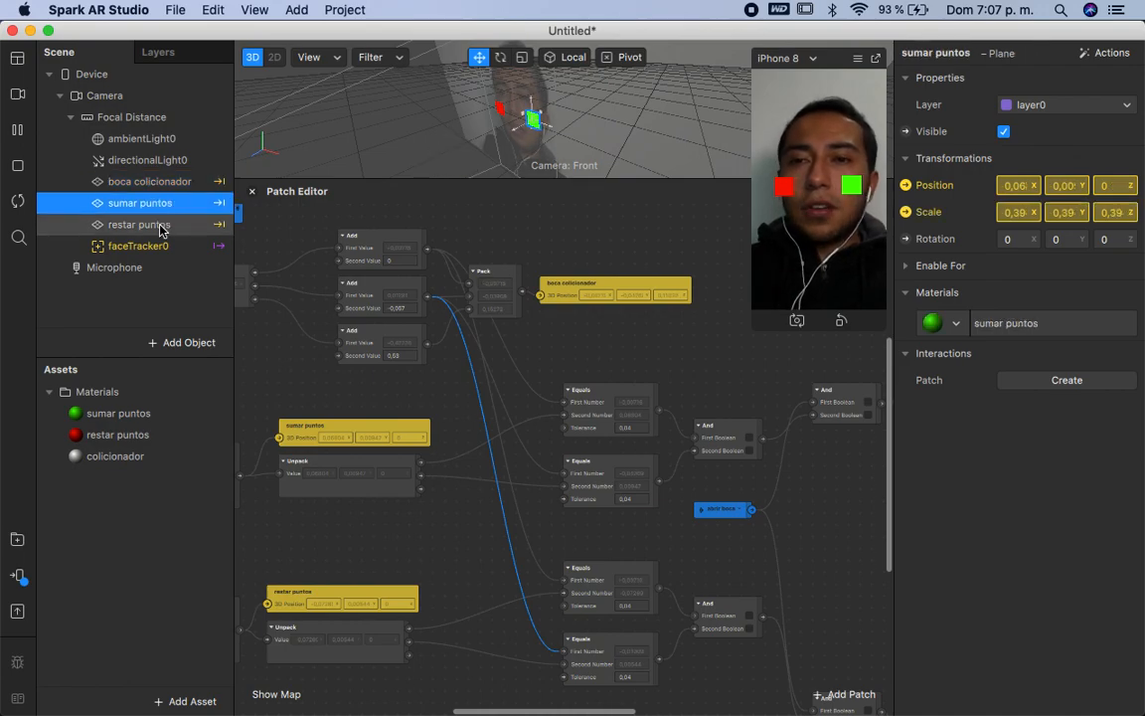
shift+click(162, 225)
drag(164, 212, 169, 184)
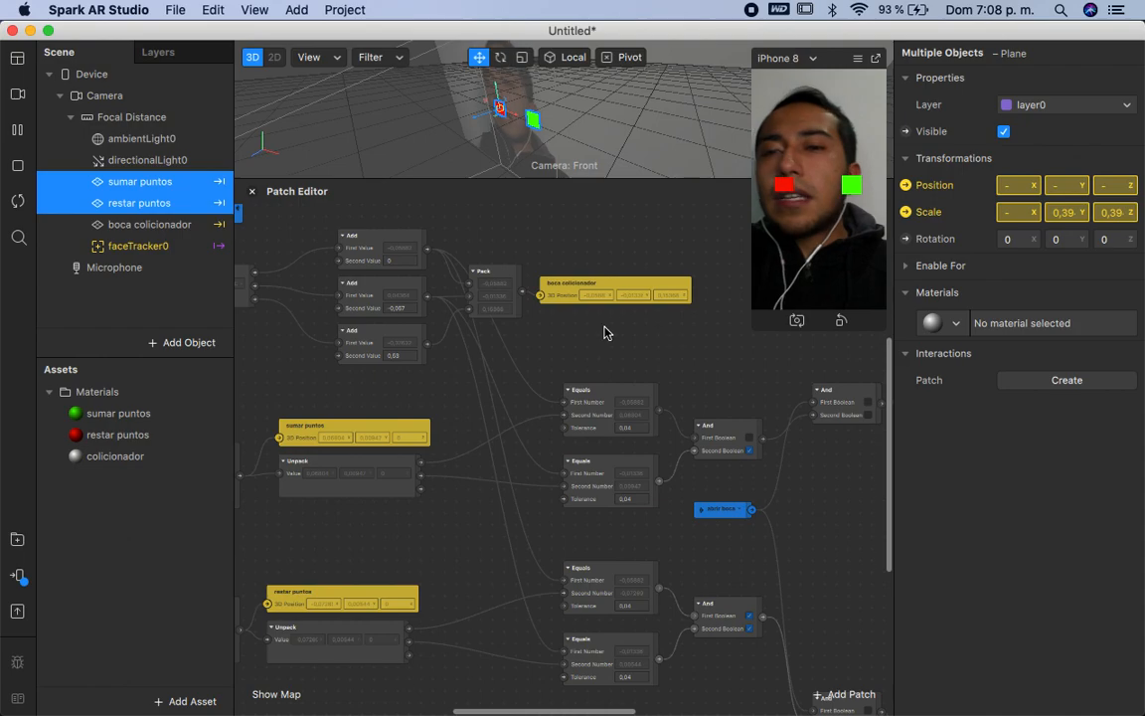
Step: Review the restar puntos plane and the settings of its red material
click(147, 225)
click(163, 211)
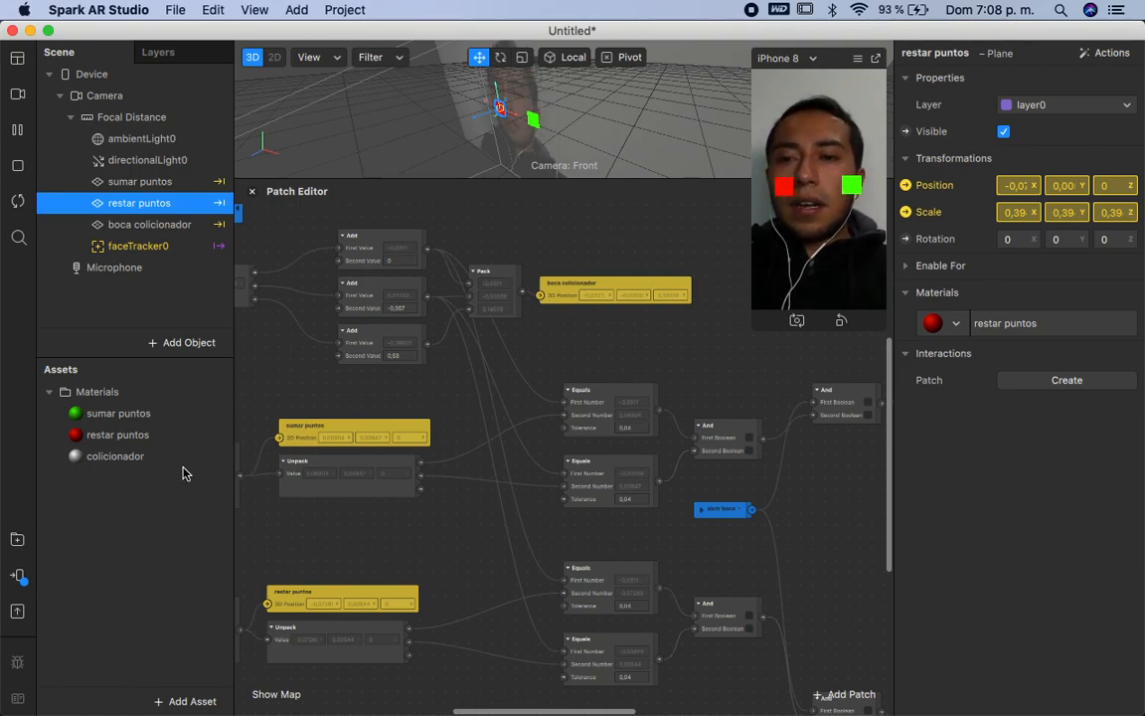
double_click(124, 443)
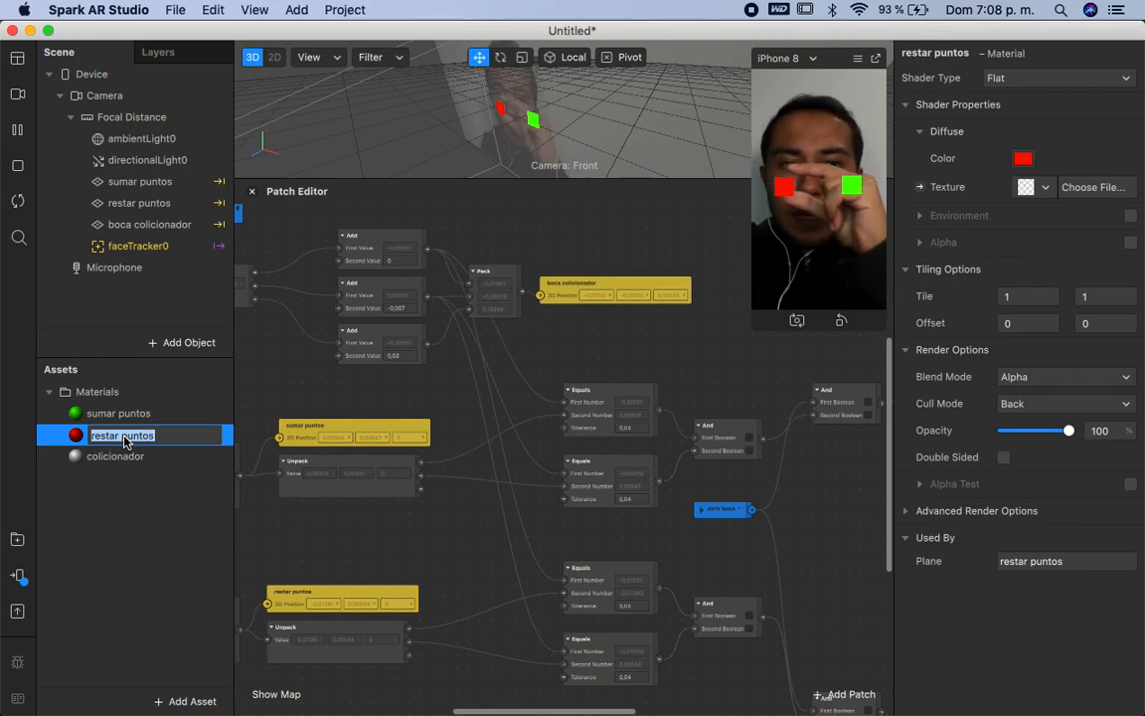
click(165, 482)
click(162, 439)
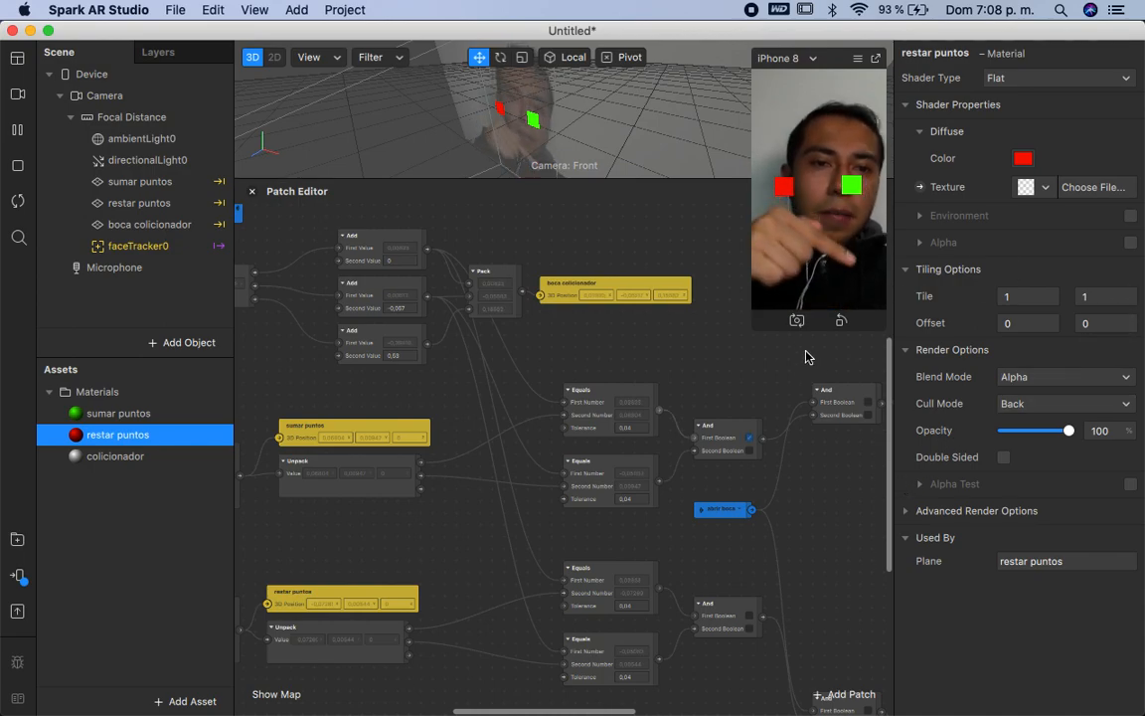
Step: Turn off Use Depth Test in the advanced render options of the restar puntos and sumar puntos materials
click(908, 511)
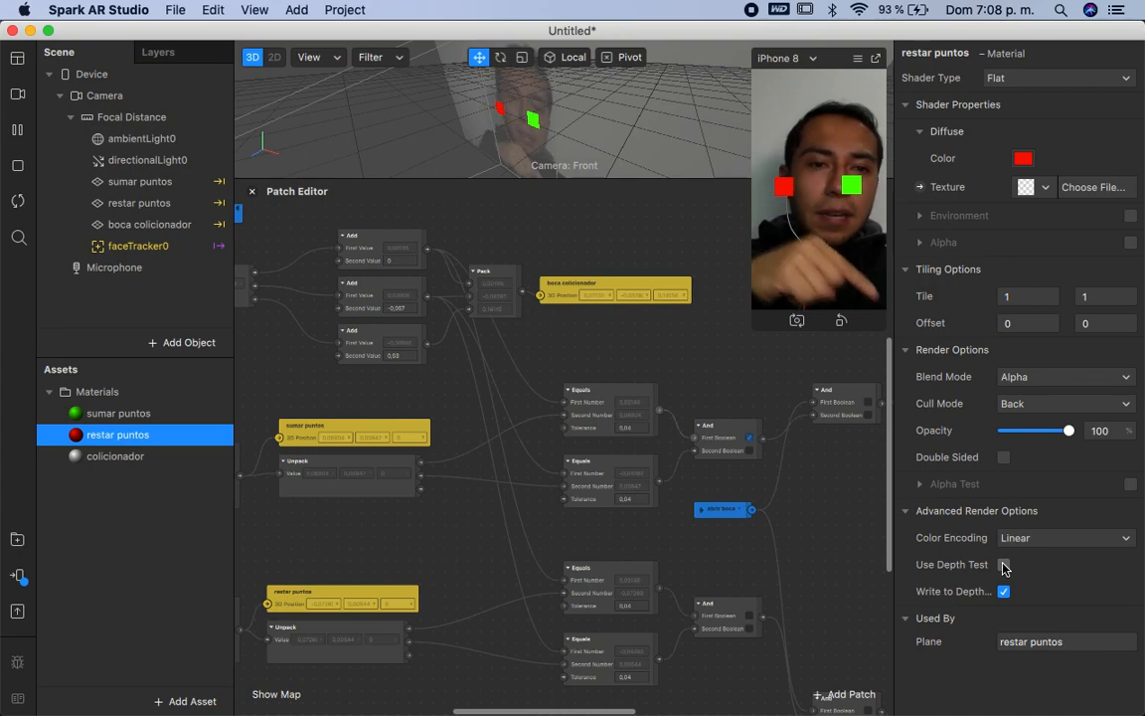
click(144, 417)
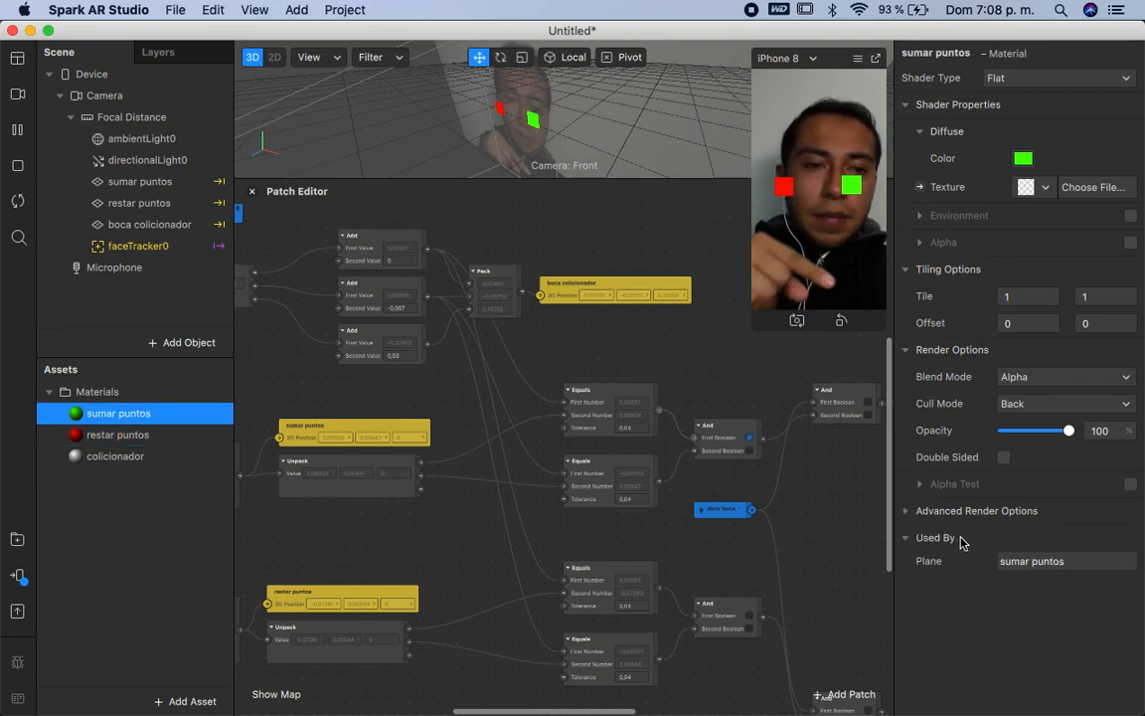
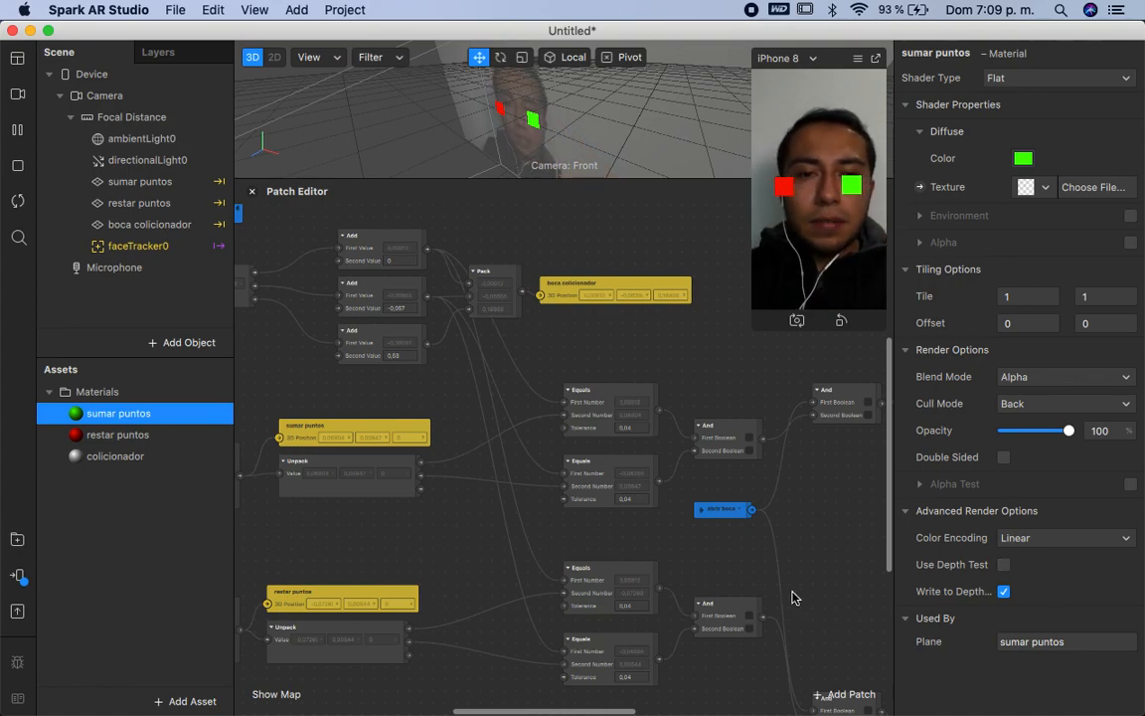
Step: Review the patch graph from the And patches through Pulse, Delay, Animation and Transition to both squares' scale patches
scroll(792, 596, right, 10)
scroll(792, 596, right, 4)
scroll(793, 597, up, 1)
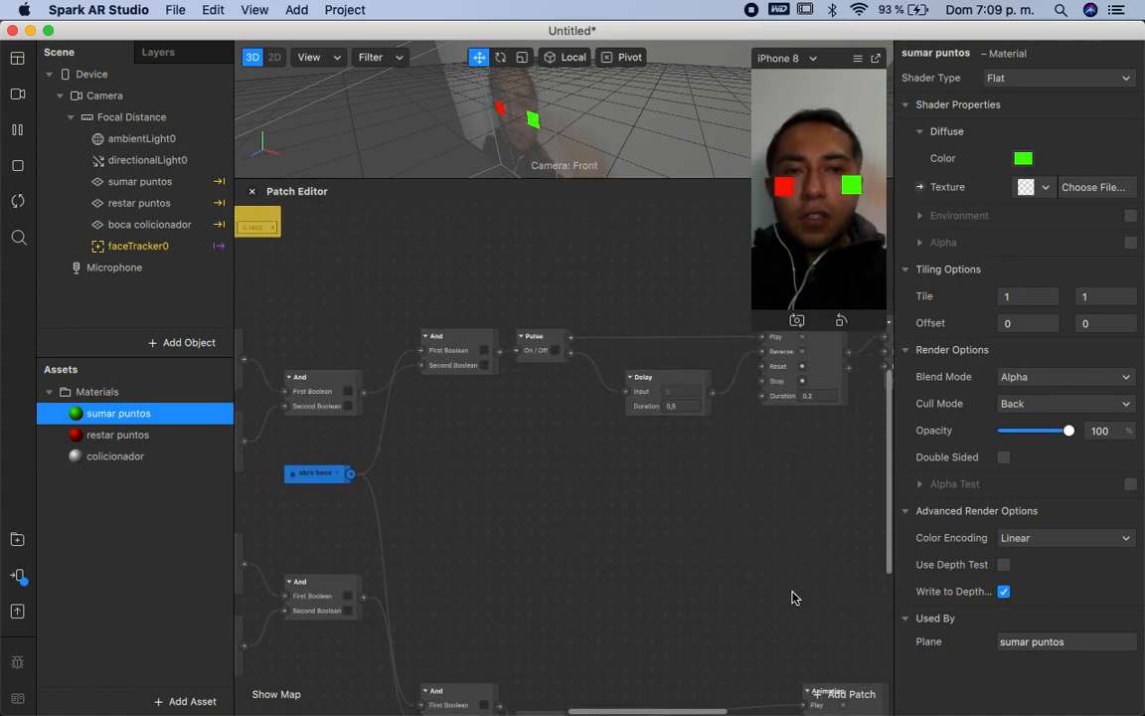
scroll(793, 597, down, 3)
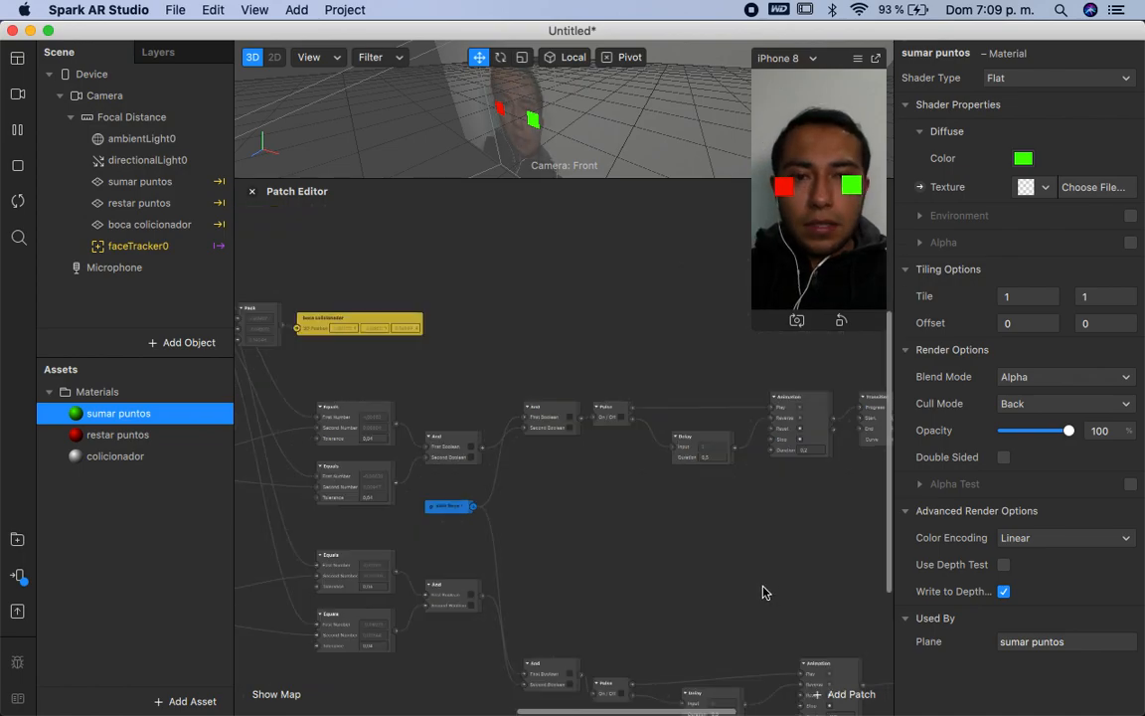
scroll(762, 592, right, 6)
scroll(762, 592, down, 2)
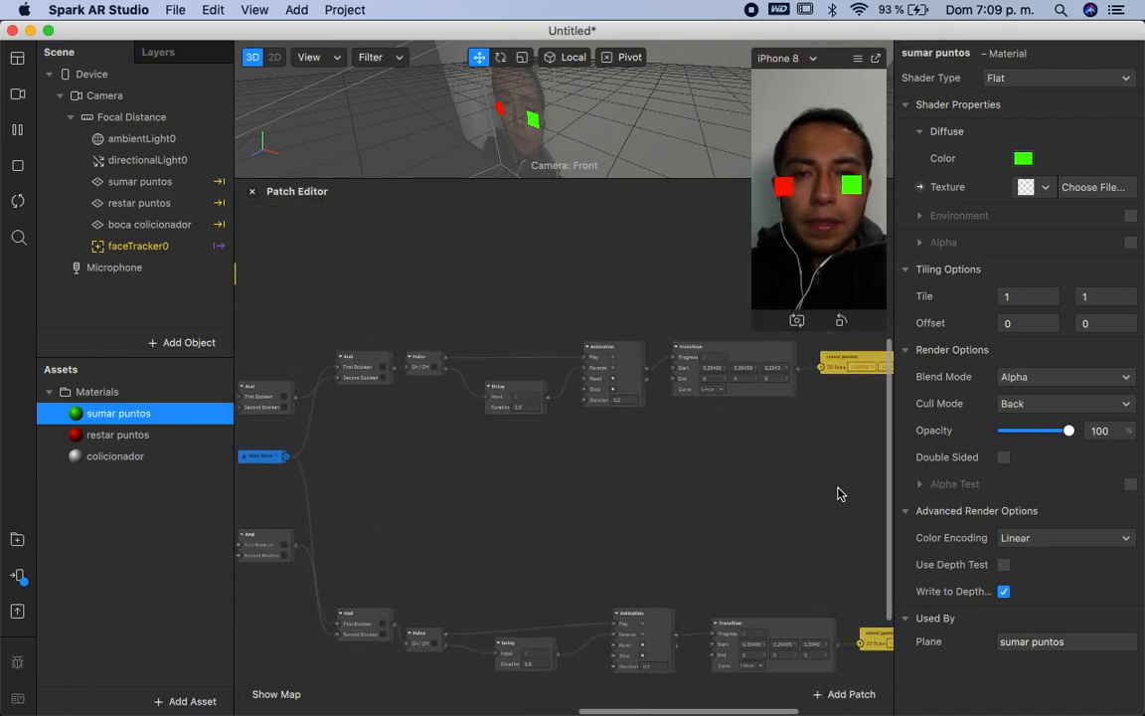
Step: Switch to Chrome, open YouTube in a new tab and search for the Aumentados channel
key(ctrl+Left)
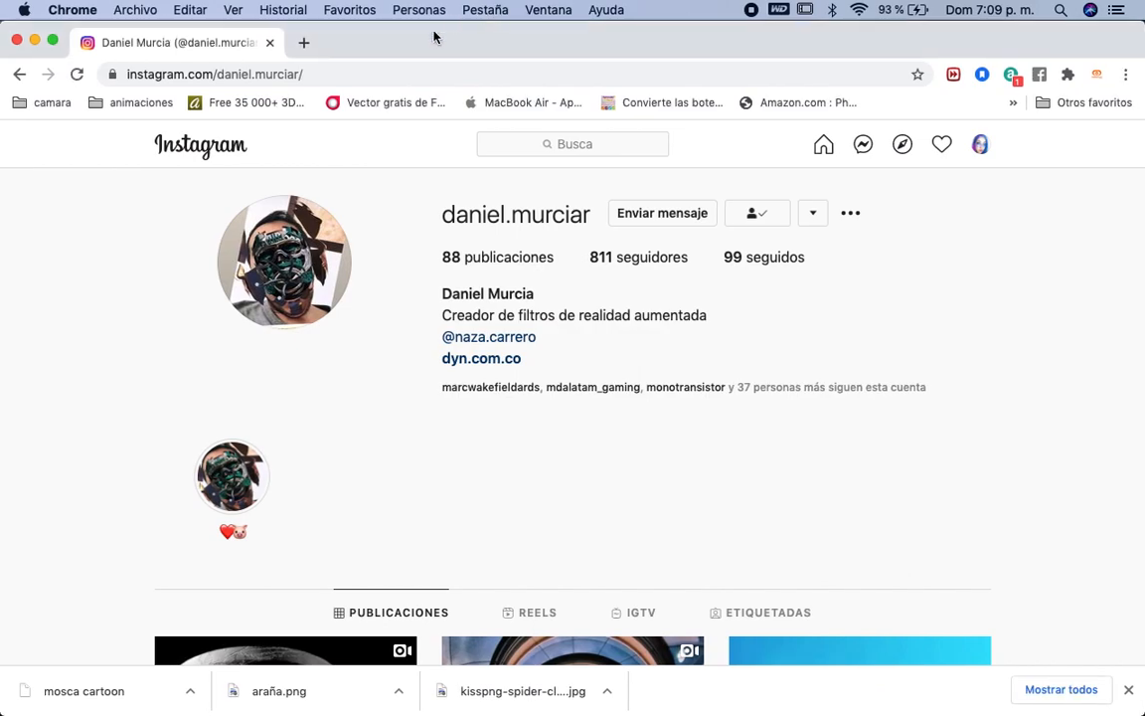
click(303, 43)
text(you)
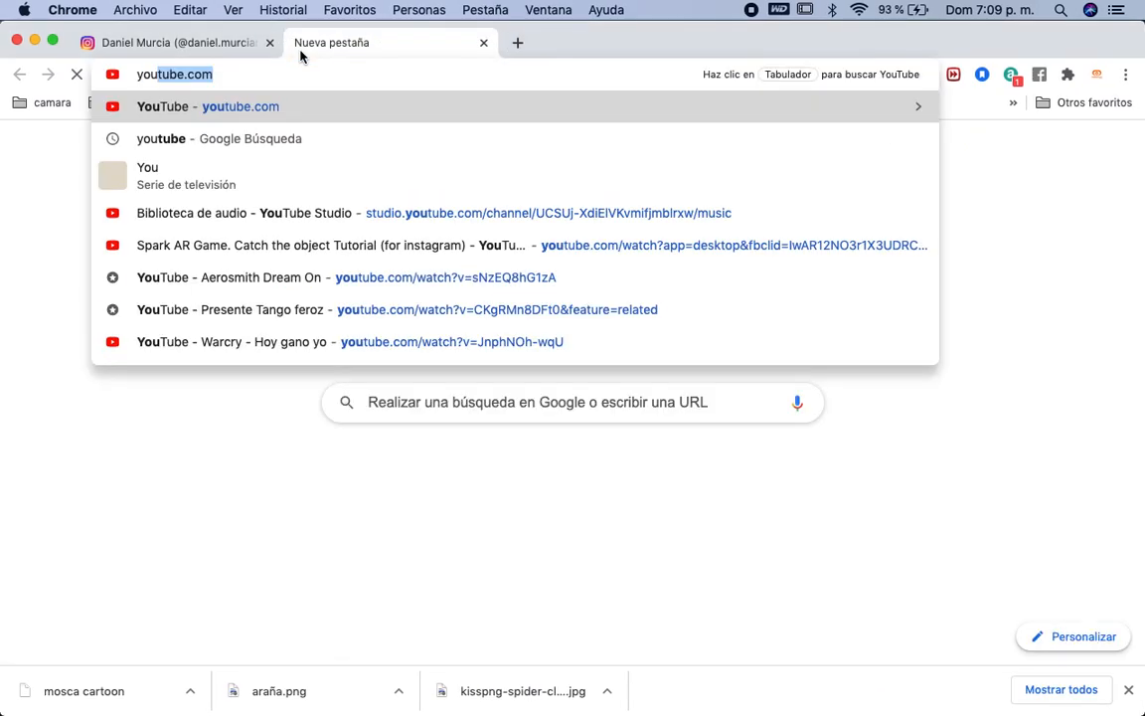
key(Return)
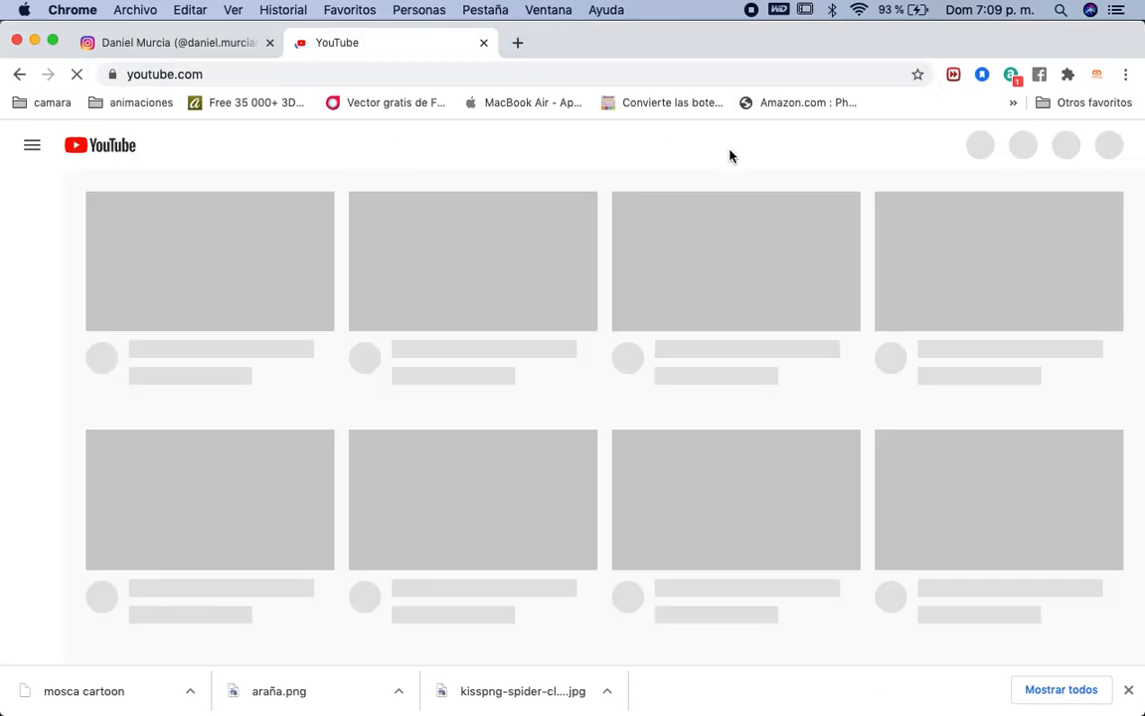
click(617, 143)
text(naza)
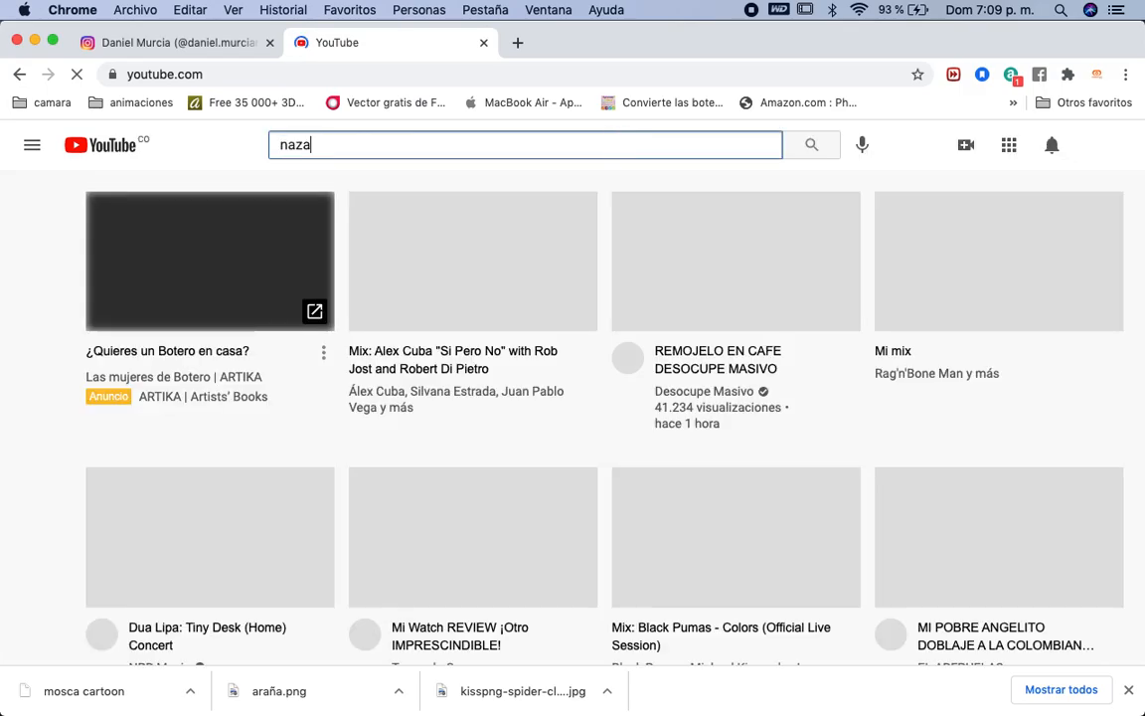
key(Down)
key(Down)
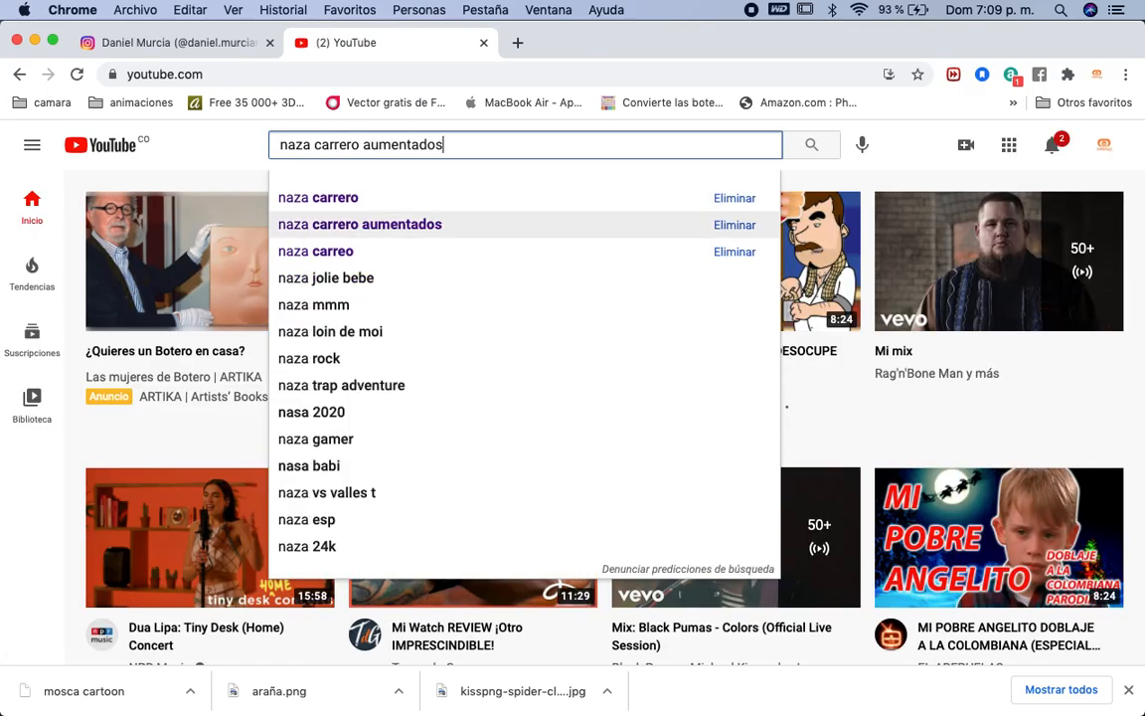
key(Return)
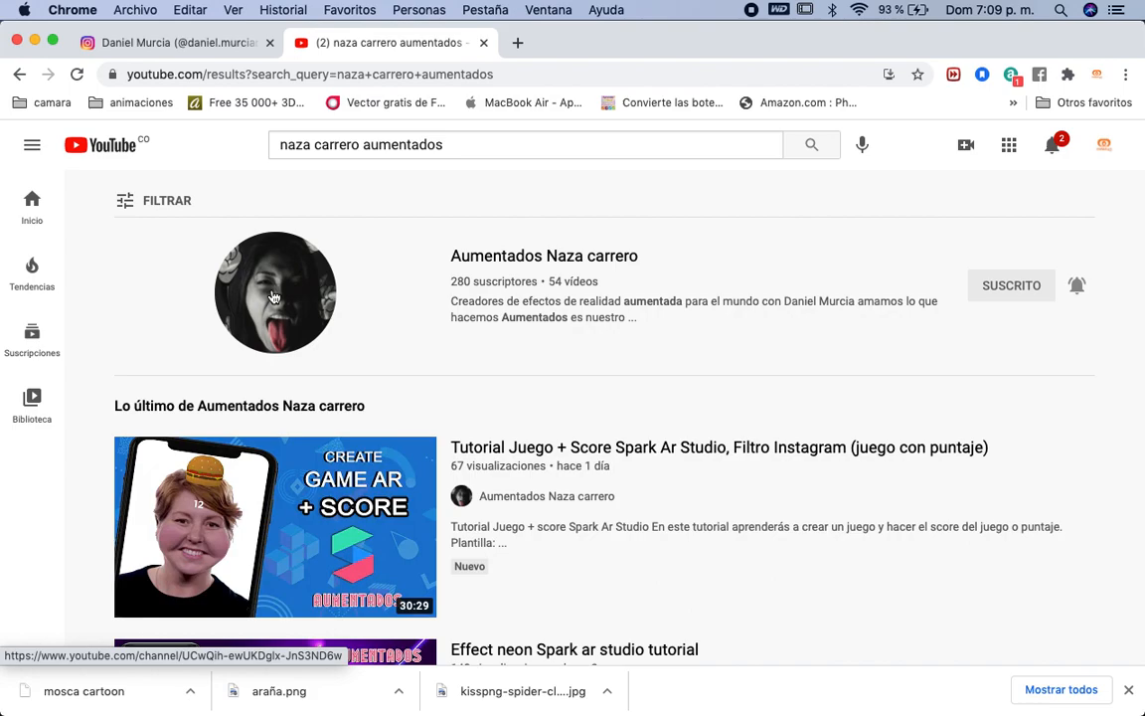
Step: Look through the search results and open the Aumentados channel page
scroll(540, 499, down, 3)
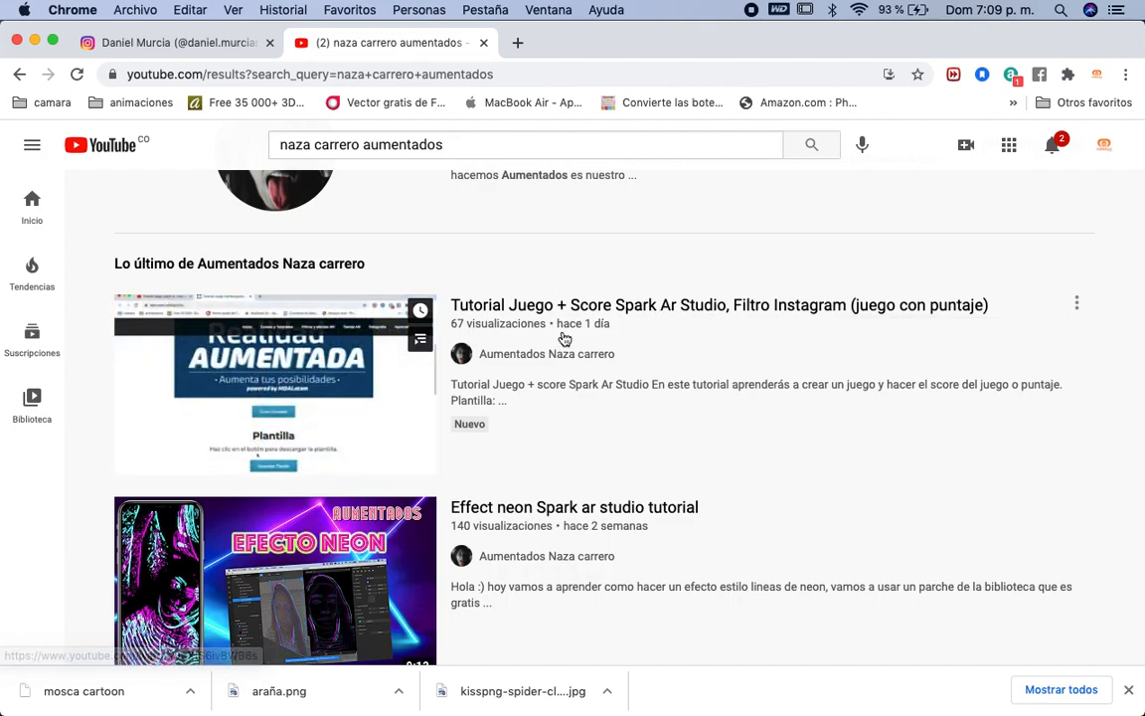
scroll(565, 339, up, 1)
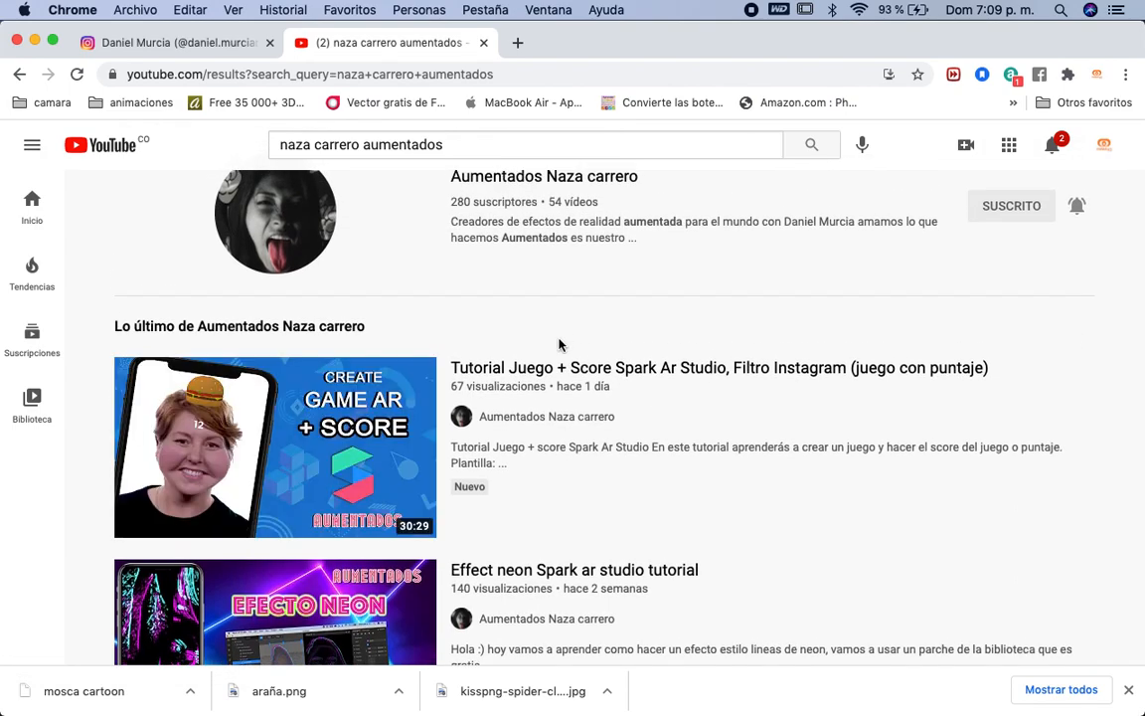
scroll(537, 393, up, 2)
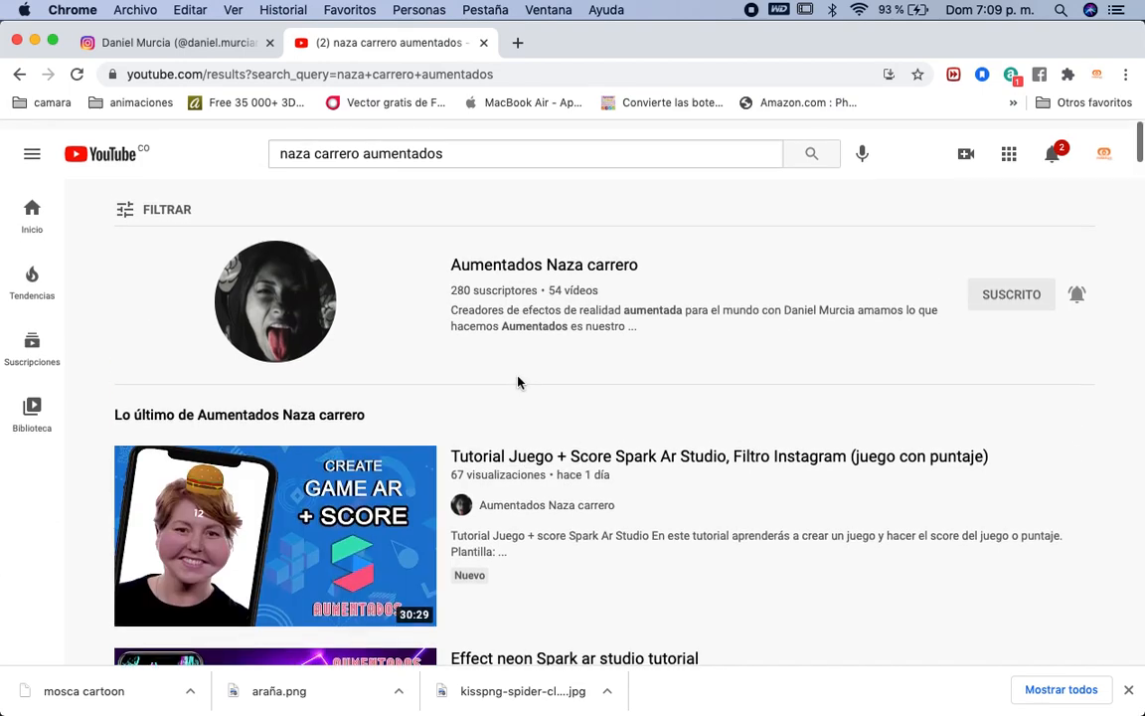
click(285, 277)
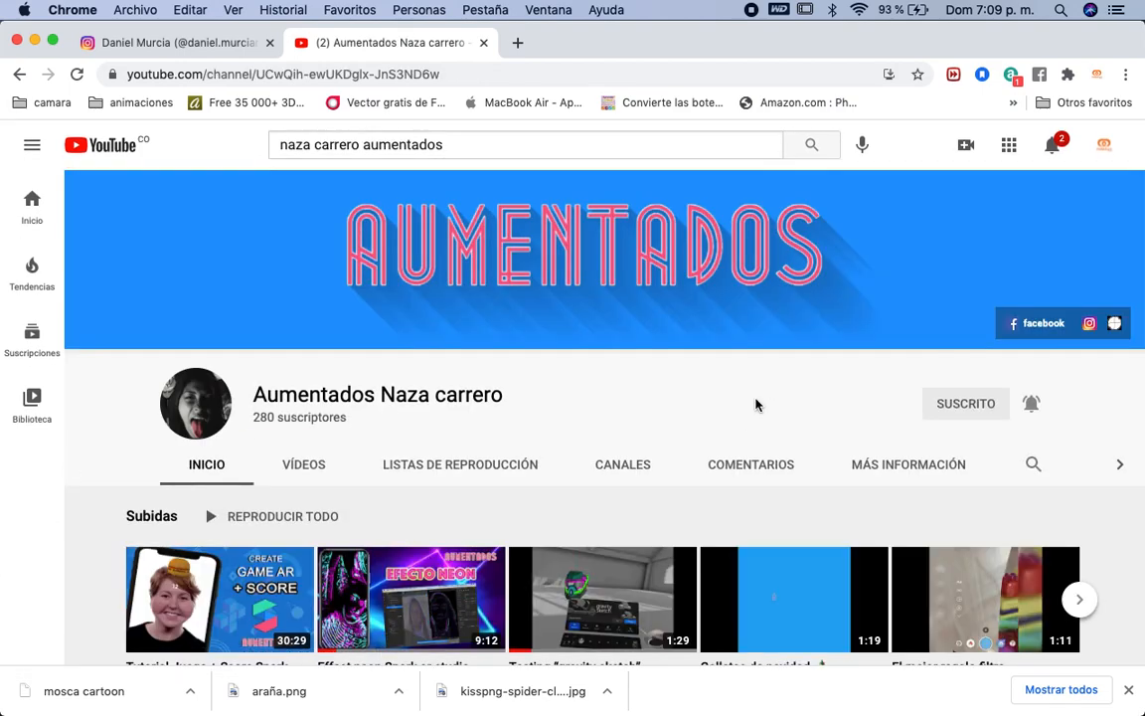
Step: Set the Aumentados channel's notifications to all
scroll(757, 403, down, 3)
scroll(750, 423, up, 3)
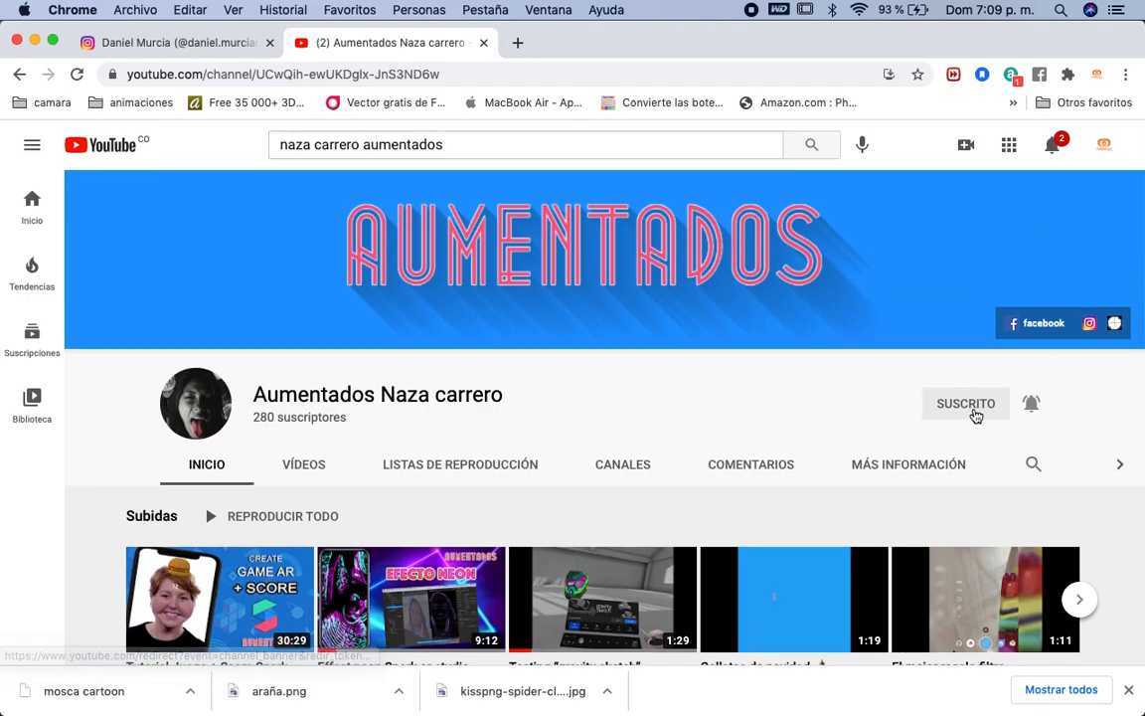
click(1010, 410)
click(959, 442)
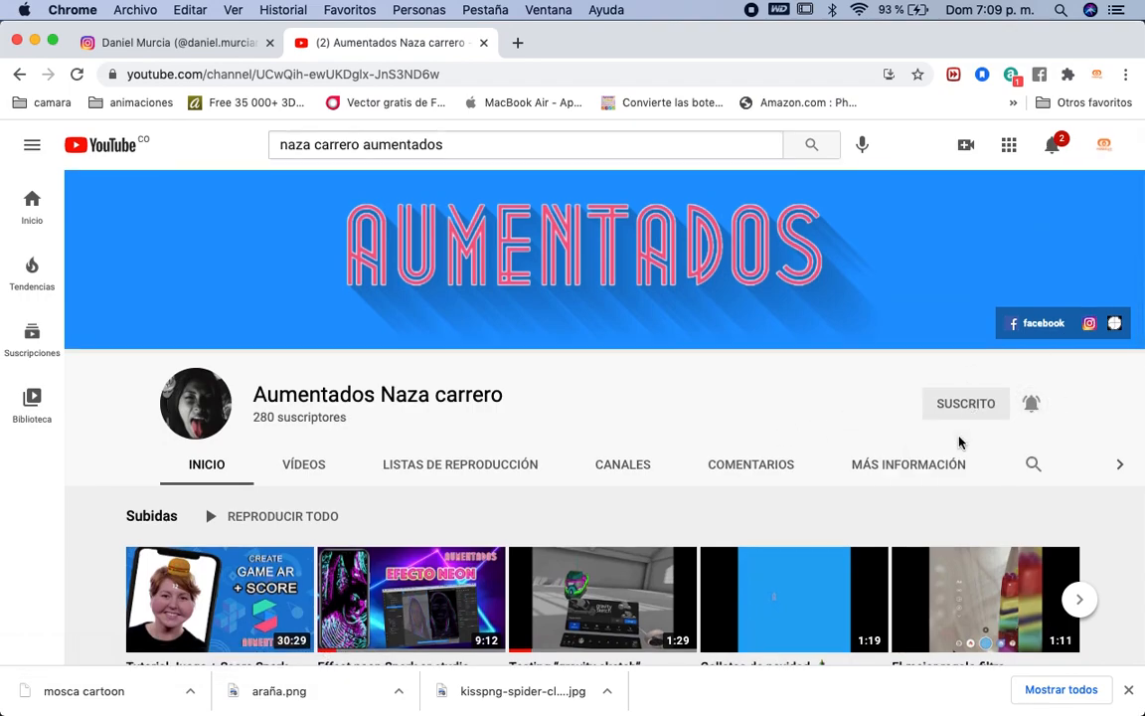
Step: Open the channel's full list of uploaded videos and look through the Spark AR game tutorials
scroll(706, 434, down, 1)
scroll(706, 434, down, 3)
scroll(706, 433, up, 2)
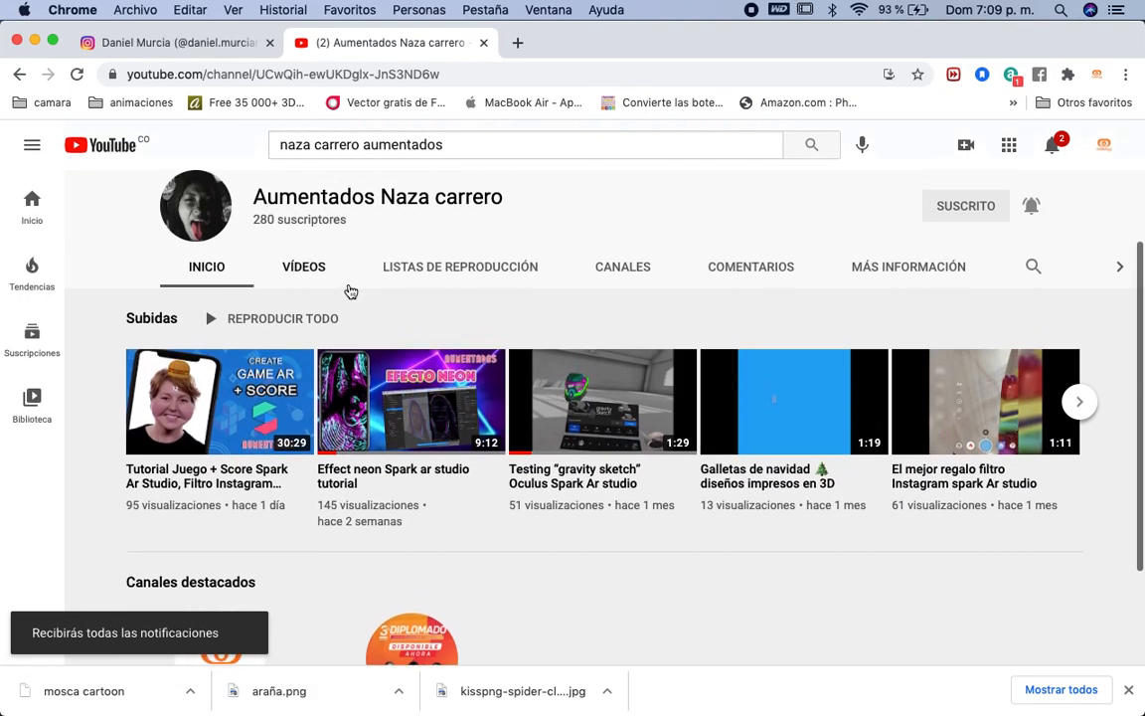
click(306, 269)
scroll(312, 462, down, 3)
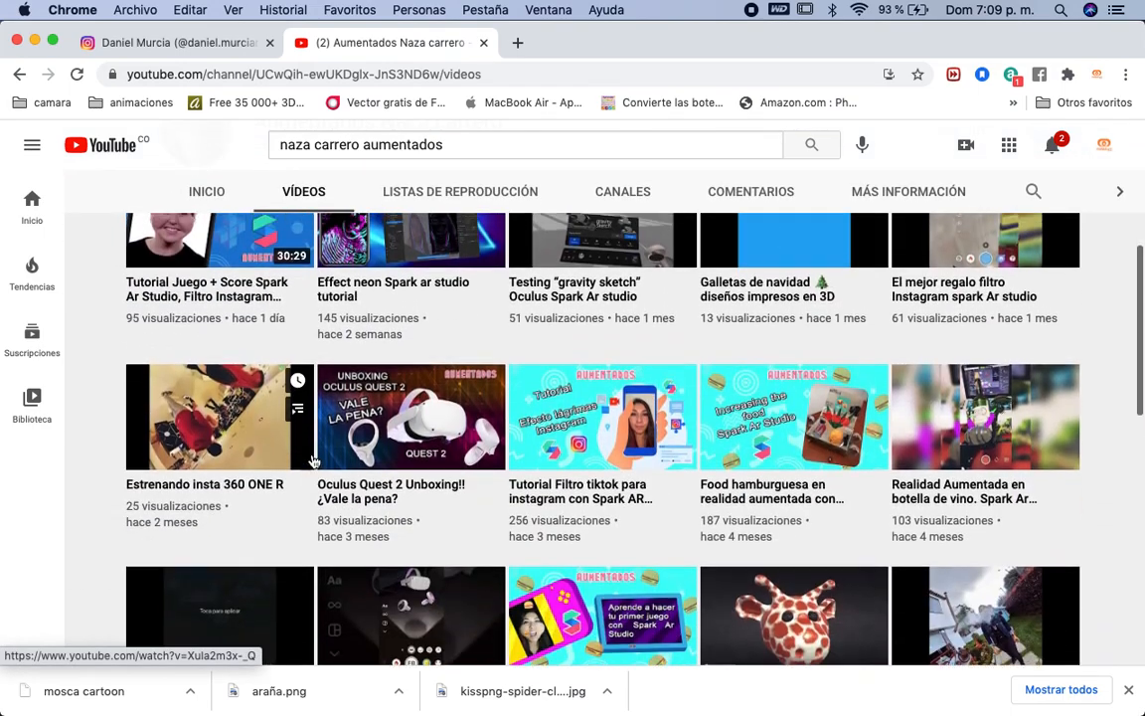
scroll(315, 463, up, 2)
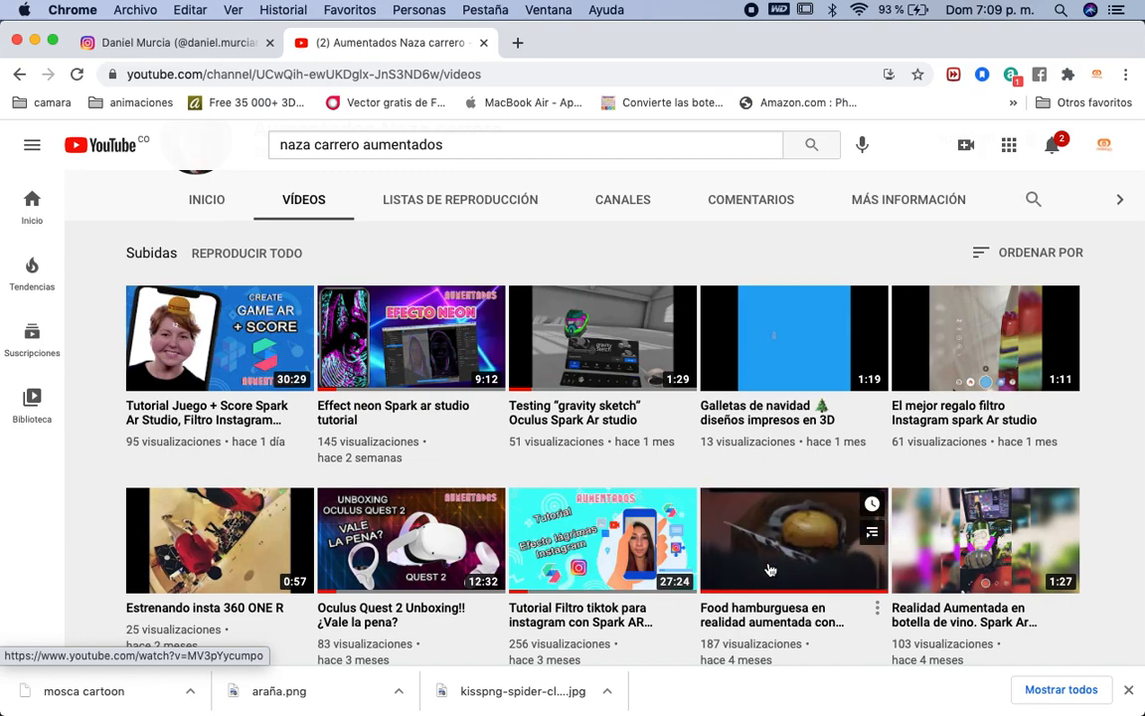
scroll(773, 566, down, 3)
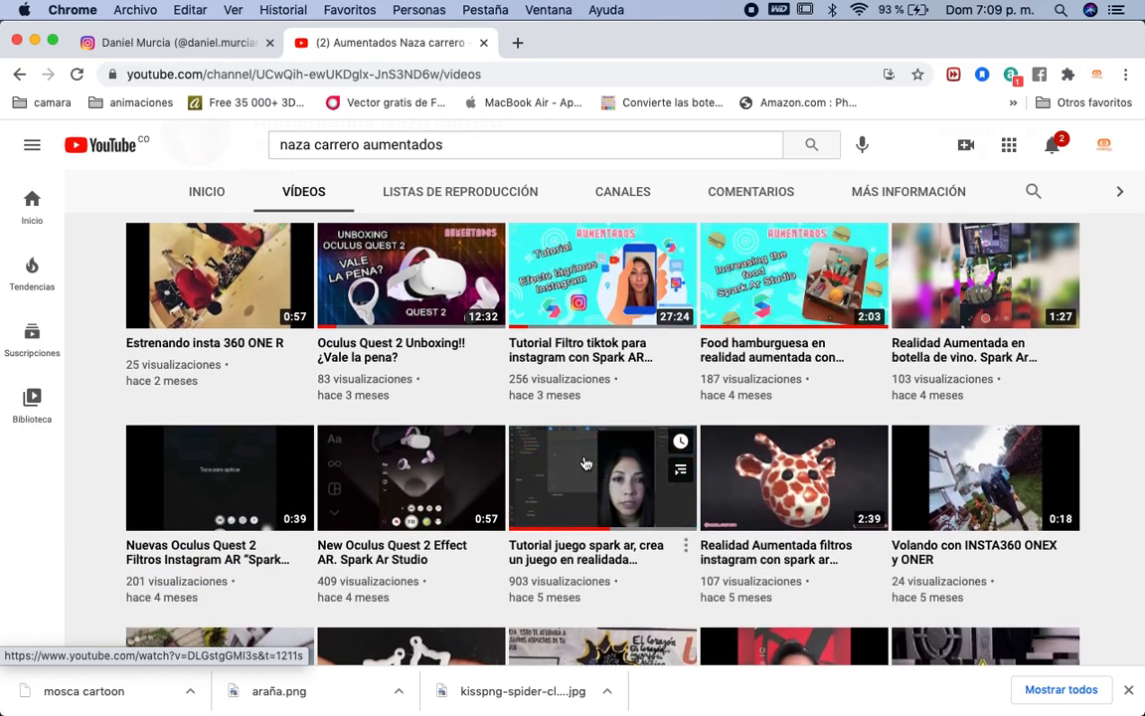
scroll(577, 487, up, 2)
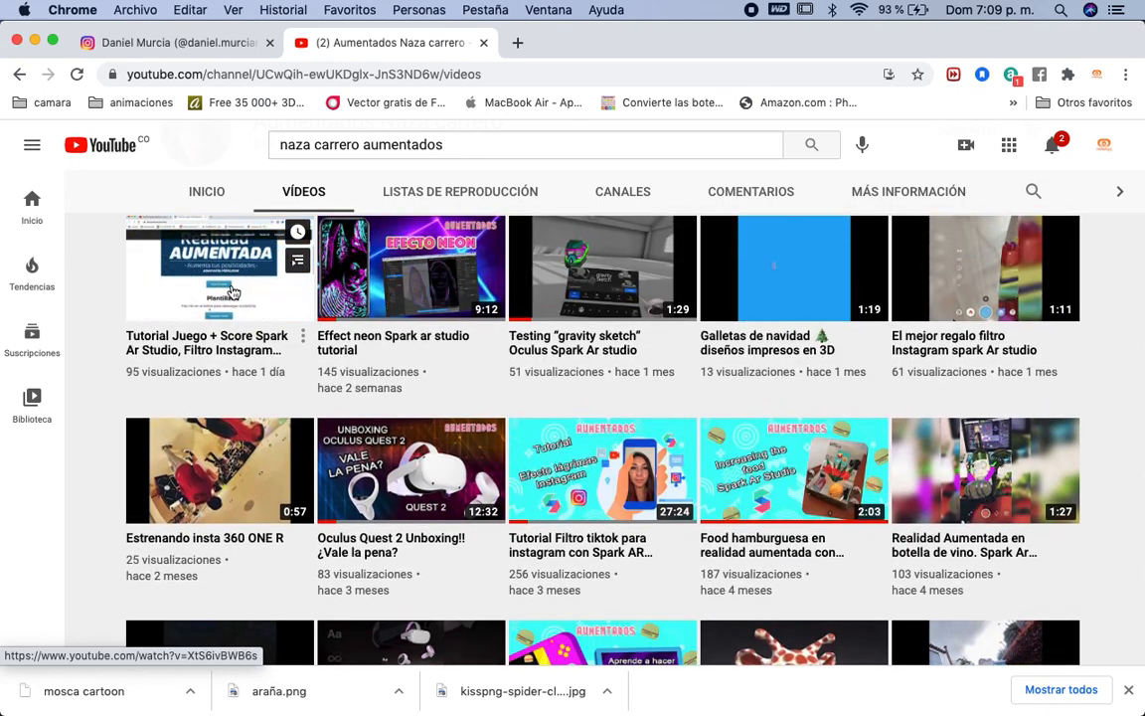
scroll(229, 302, up, 1)
key(ctrl+Right)
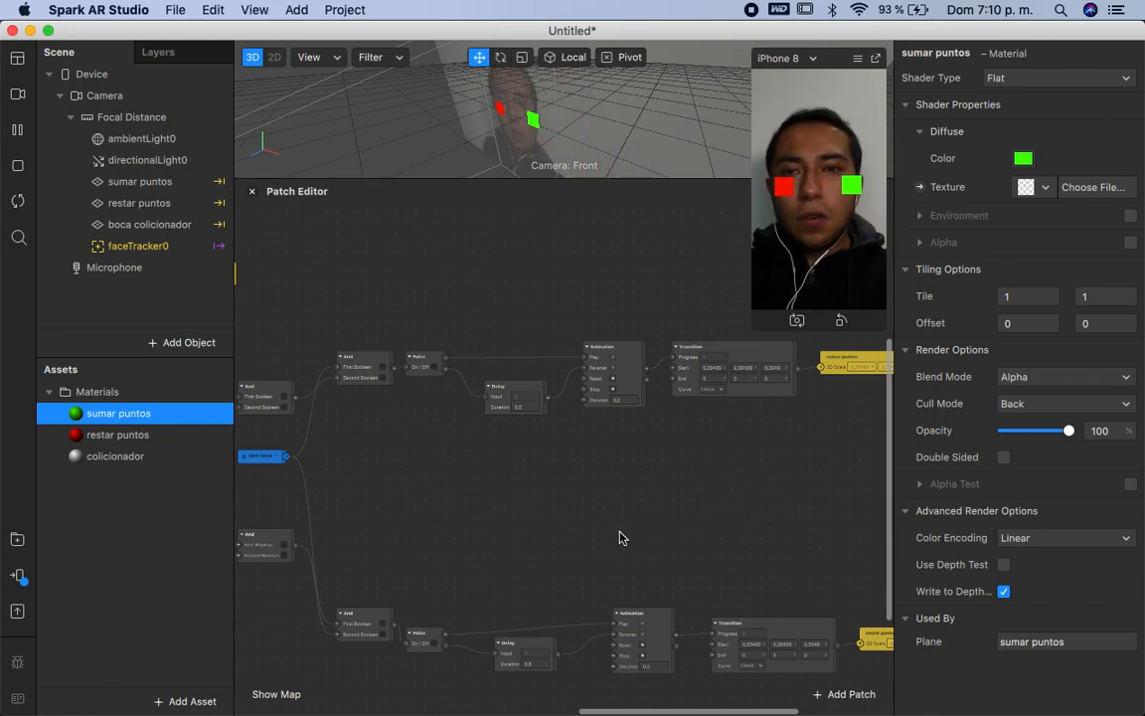
key(ctrl+Left)
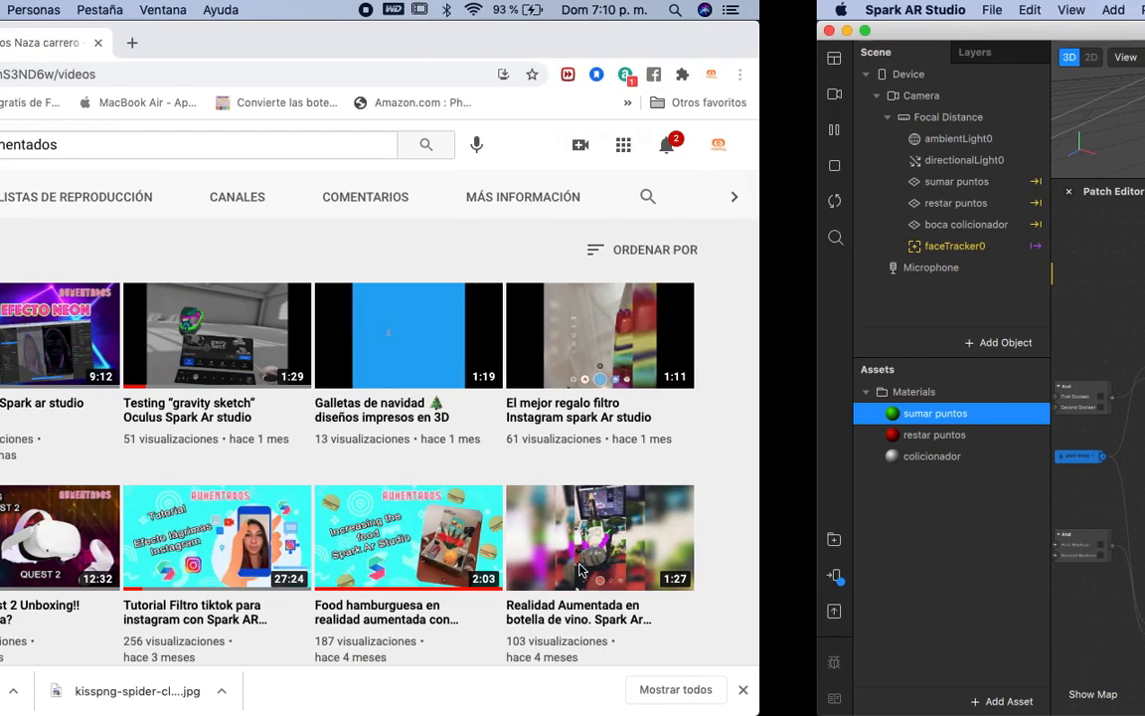
key(ctrl+Right)
key(ctrl+Left)
Step: Open the "Tutorial Juego + Score Spark Ar Studio" video and expand its description to find the template link
mouse_move(164, 423)
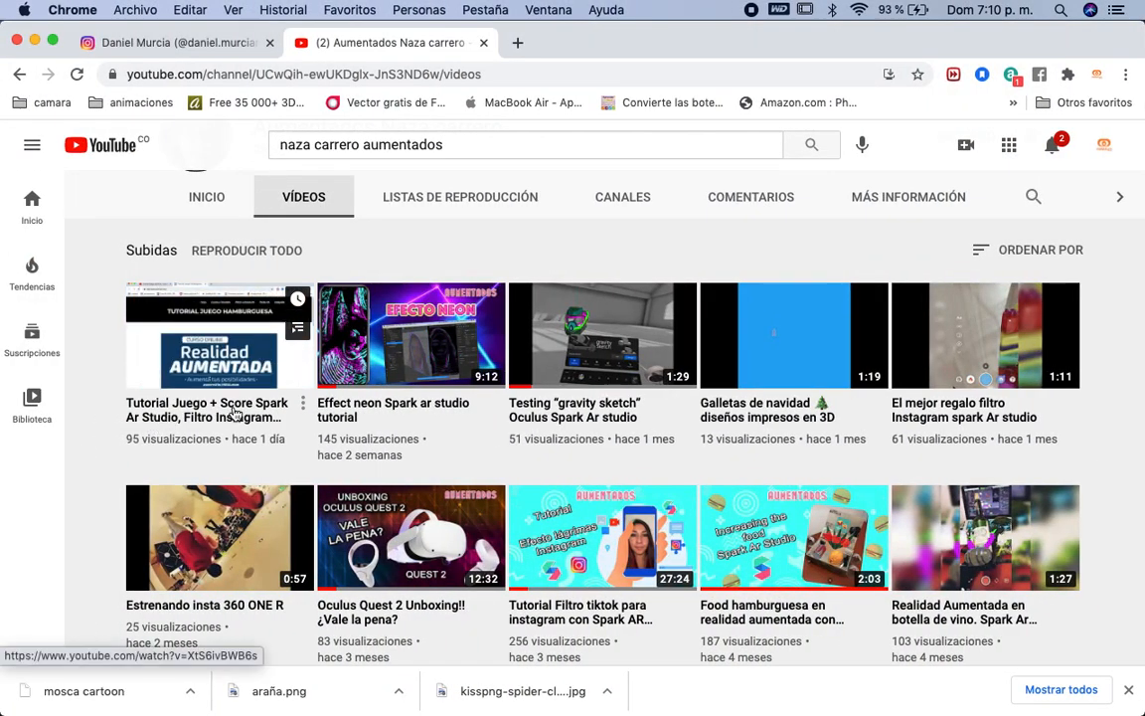
mouse_move(612, 519)
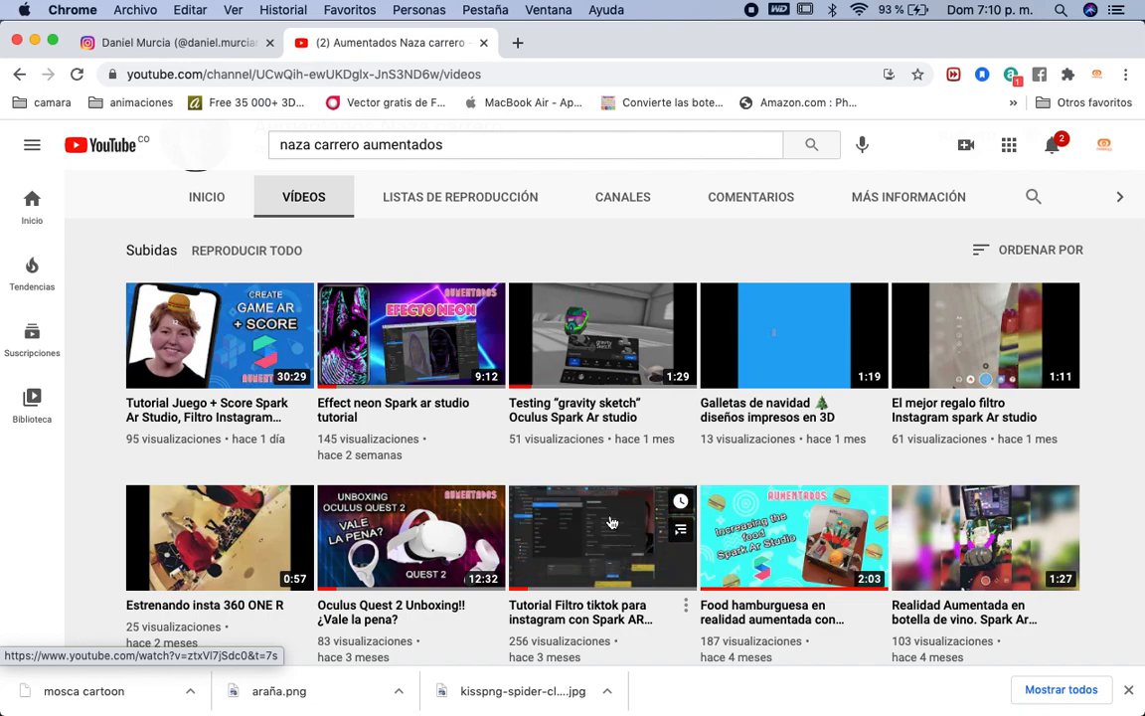
scroll(616, 581, down, 5)
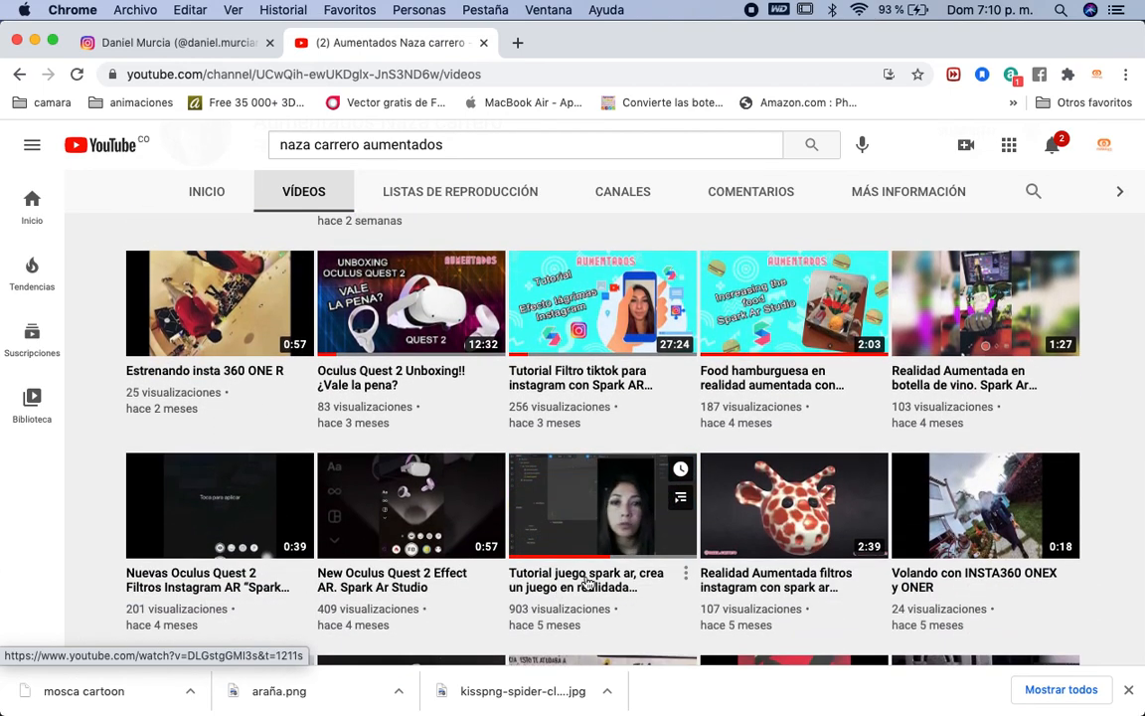
scroll(596, 582, up, 5)
mouse_move(231, 354)
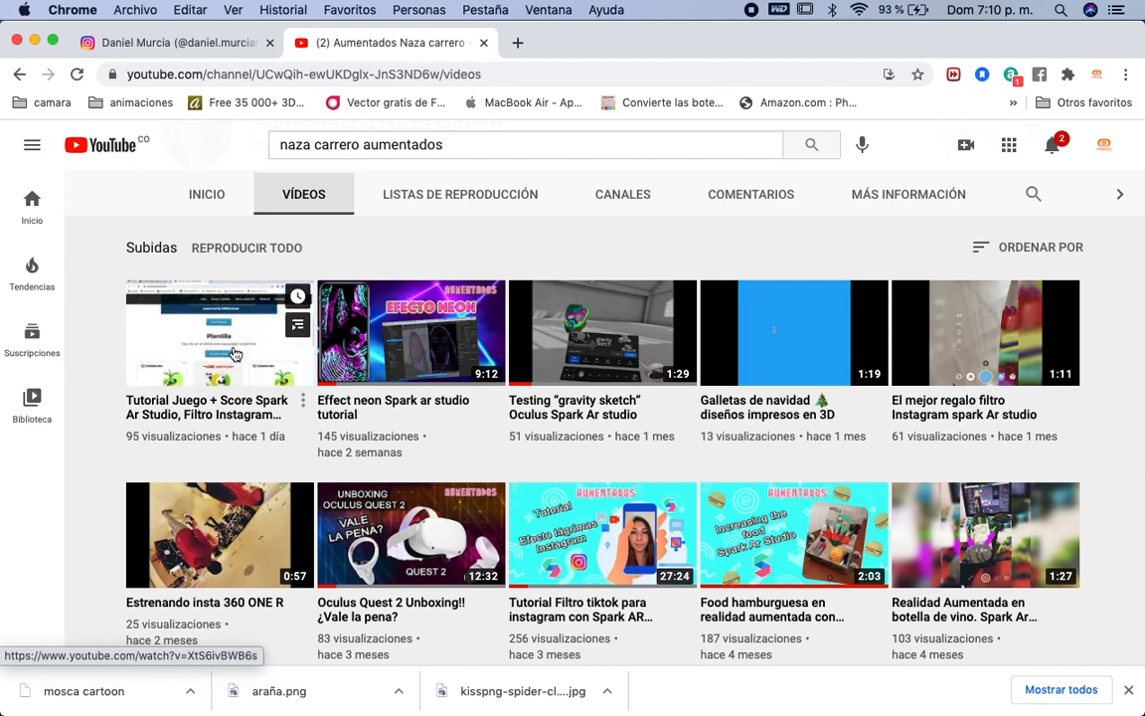
click(229, 353)
scroll(386, 479, down, 3)
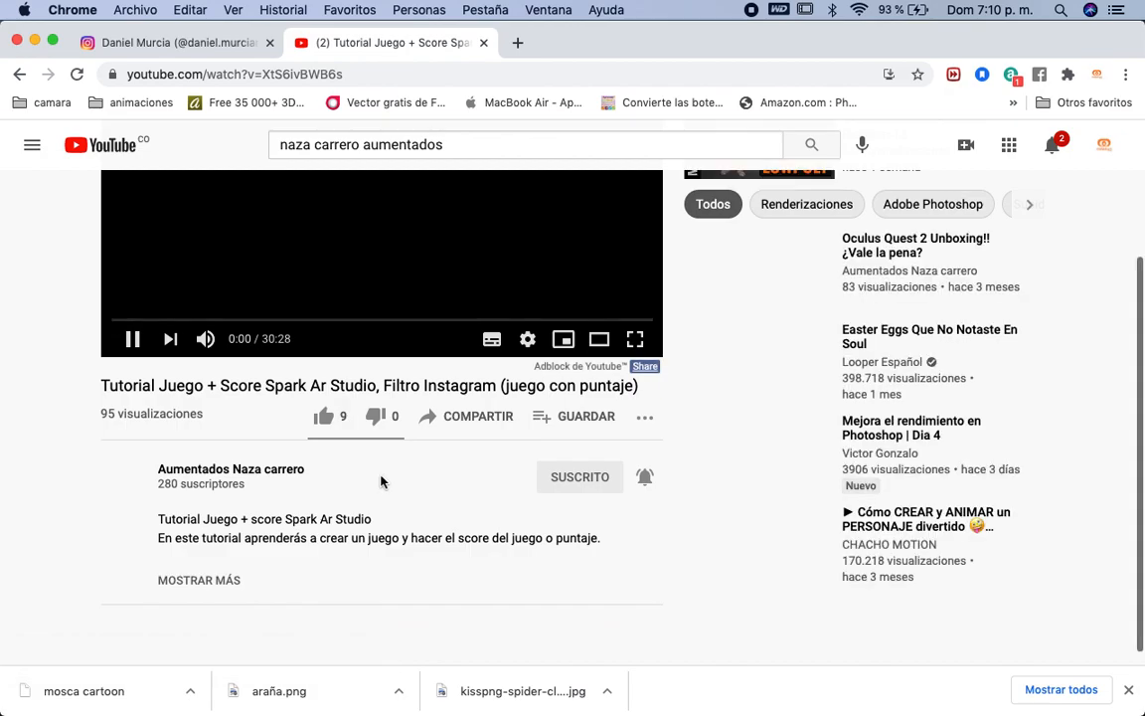
scroll(212, 537, down, 1)
click(215, 518)
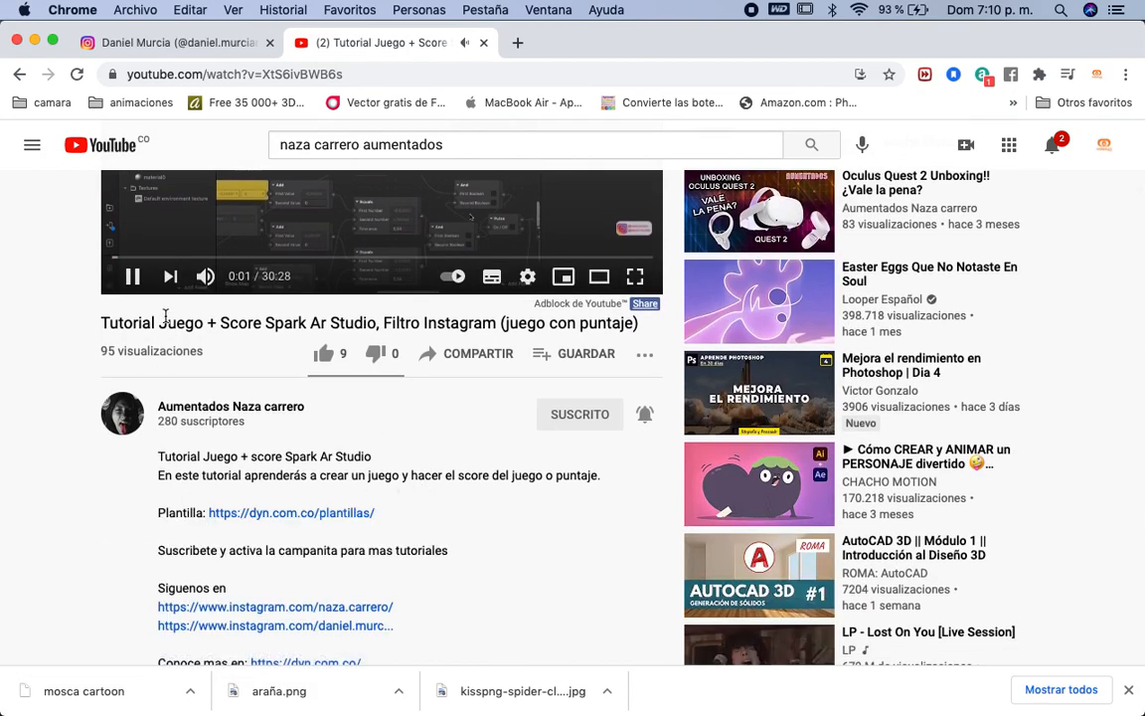
scroll(146, 503, down, 3)
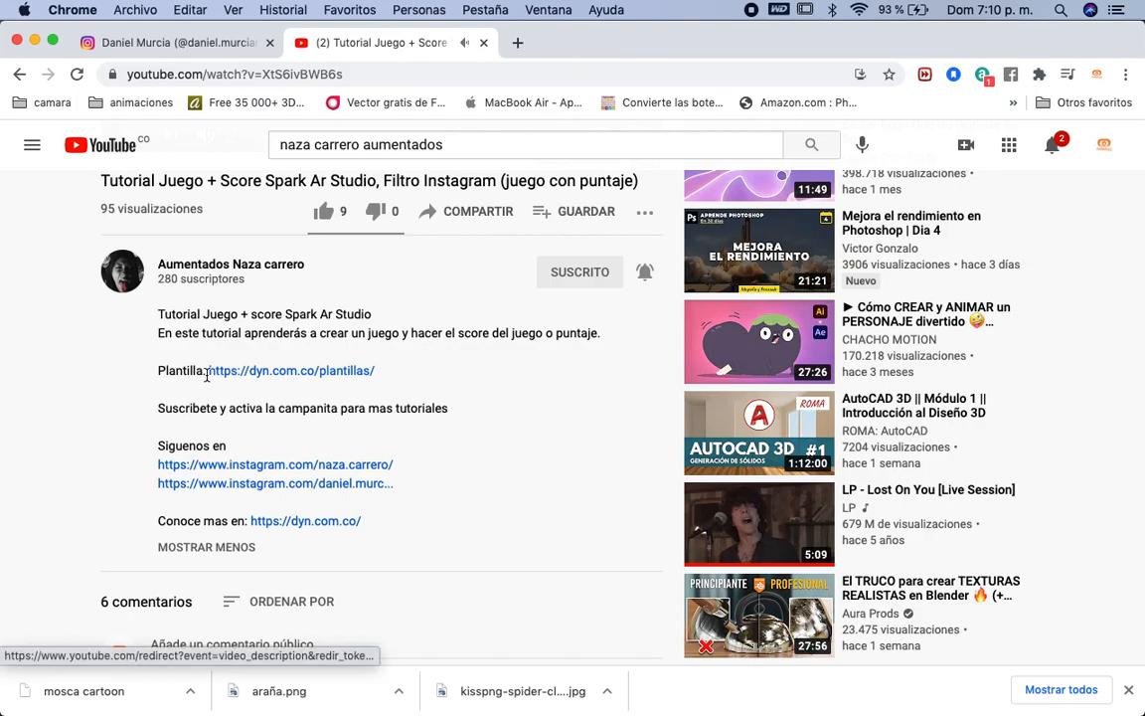
drag(207, 373, 400, 390)
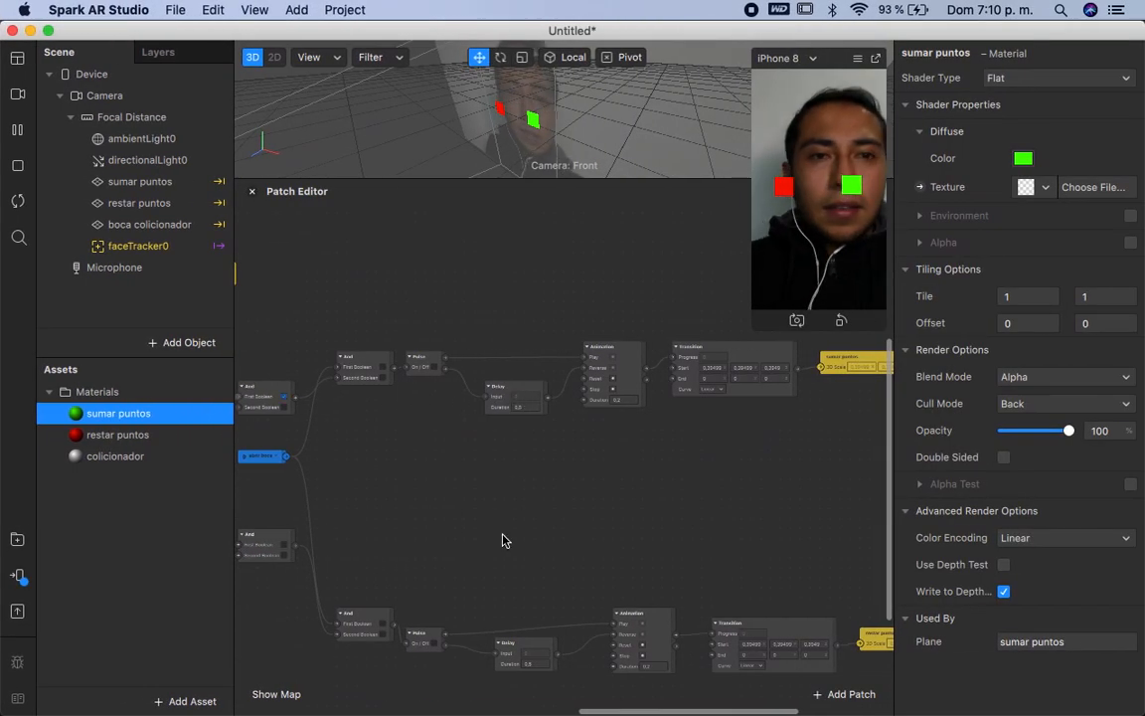
Step: Switch back to Spark AR Studio and add a canvas under faceTracker0 in the scene
right_click(162, 256)
mouse_move(193, 266)
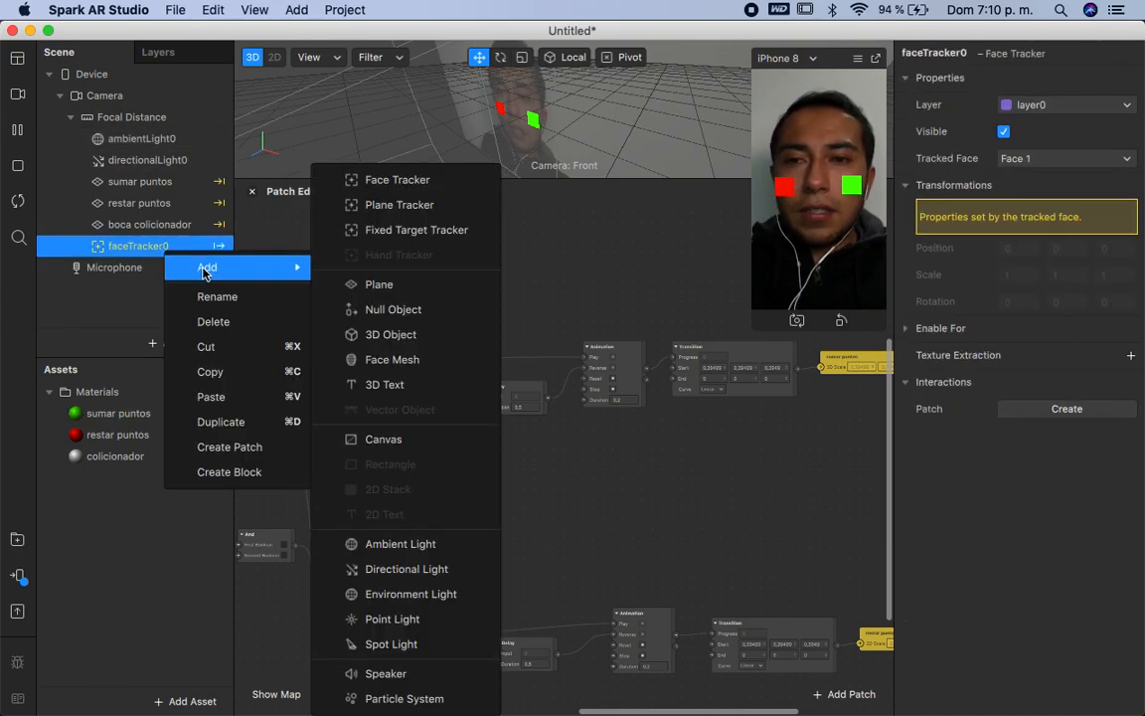
click(404, 447)
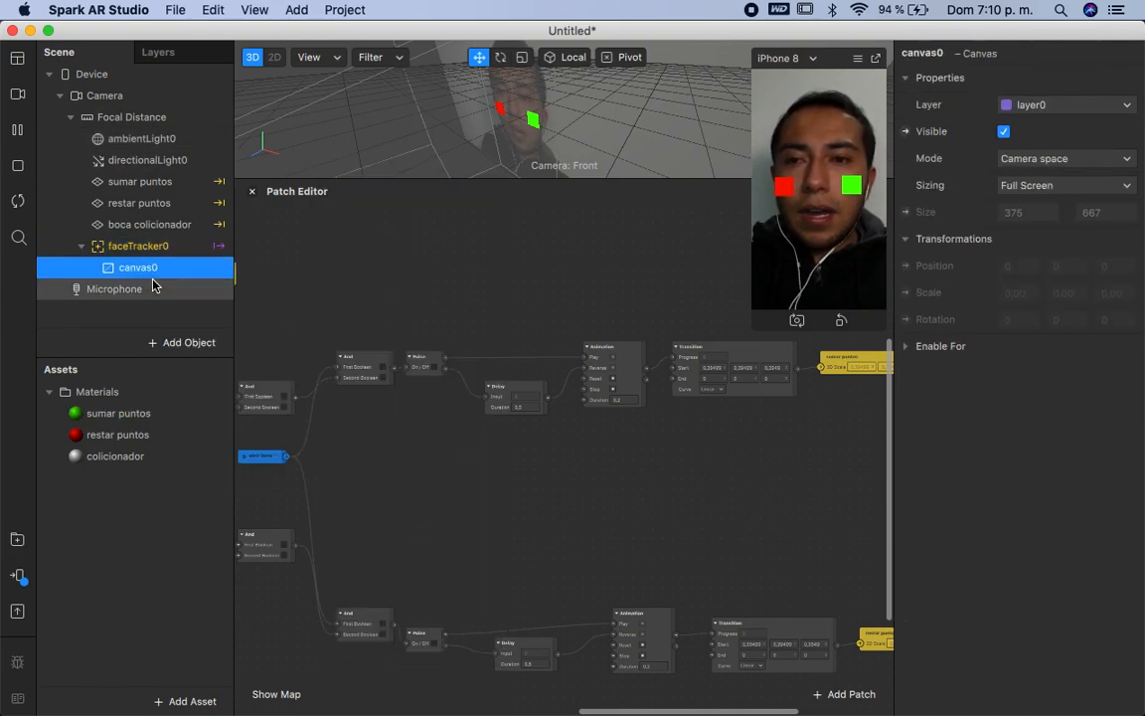
Step: Add a 2D text under canvas0, set its text to 0 and colour it white
right_click(144, 267)
mouse_move(236, 288)
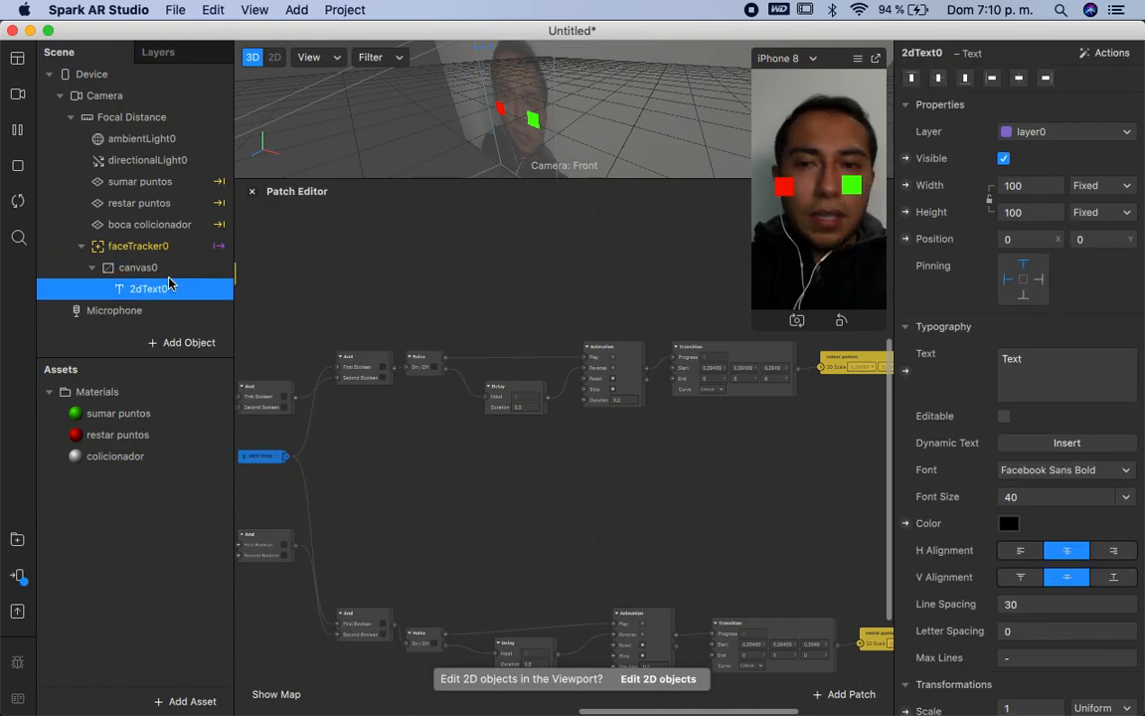
click(1041, 368)
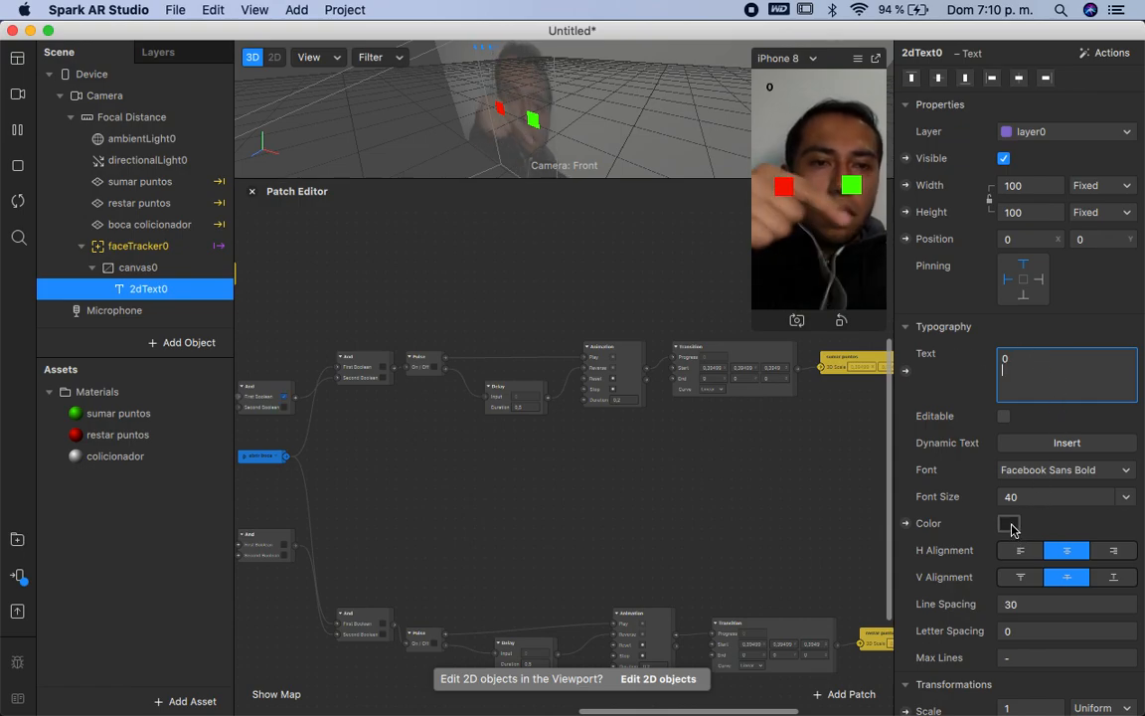
click(1009, 525)
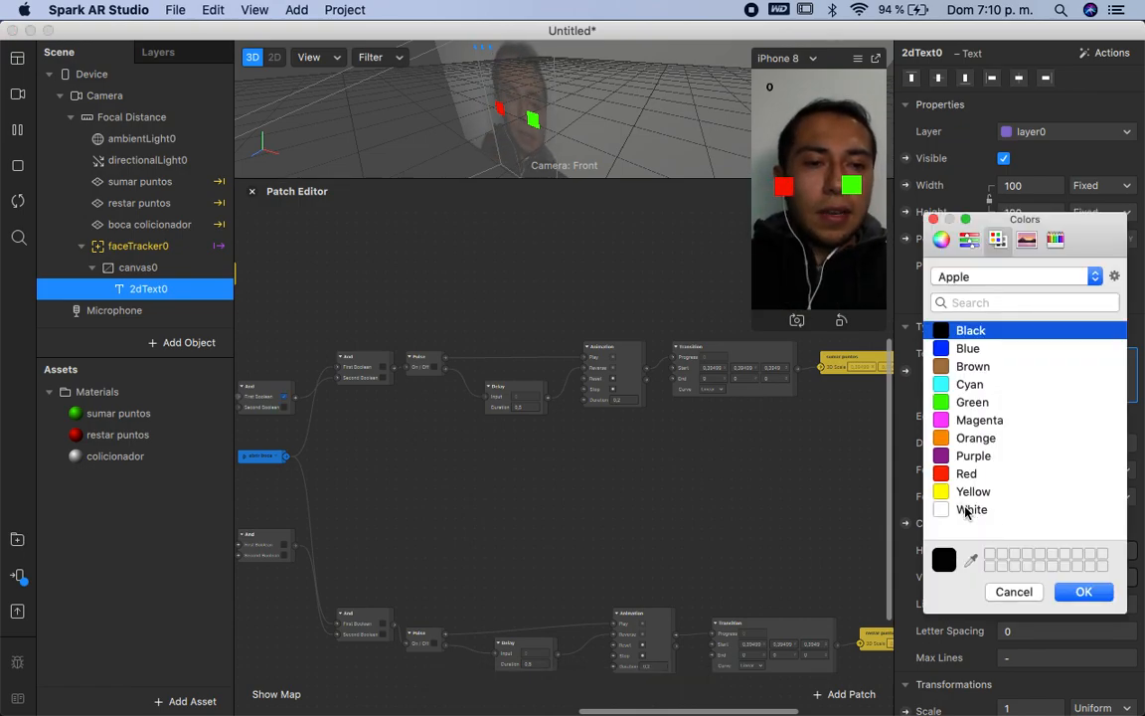
click(966, 511)
click(1087, 593)
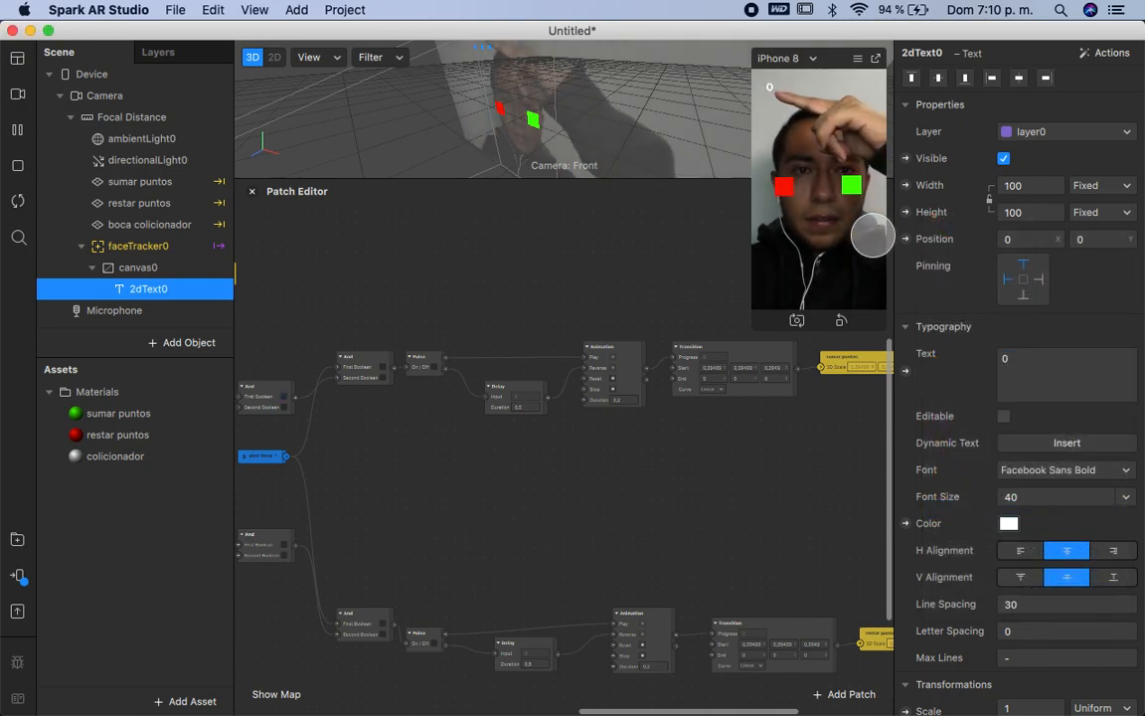
Step: Set canvas0's mode to World space
click(170, 268)
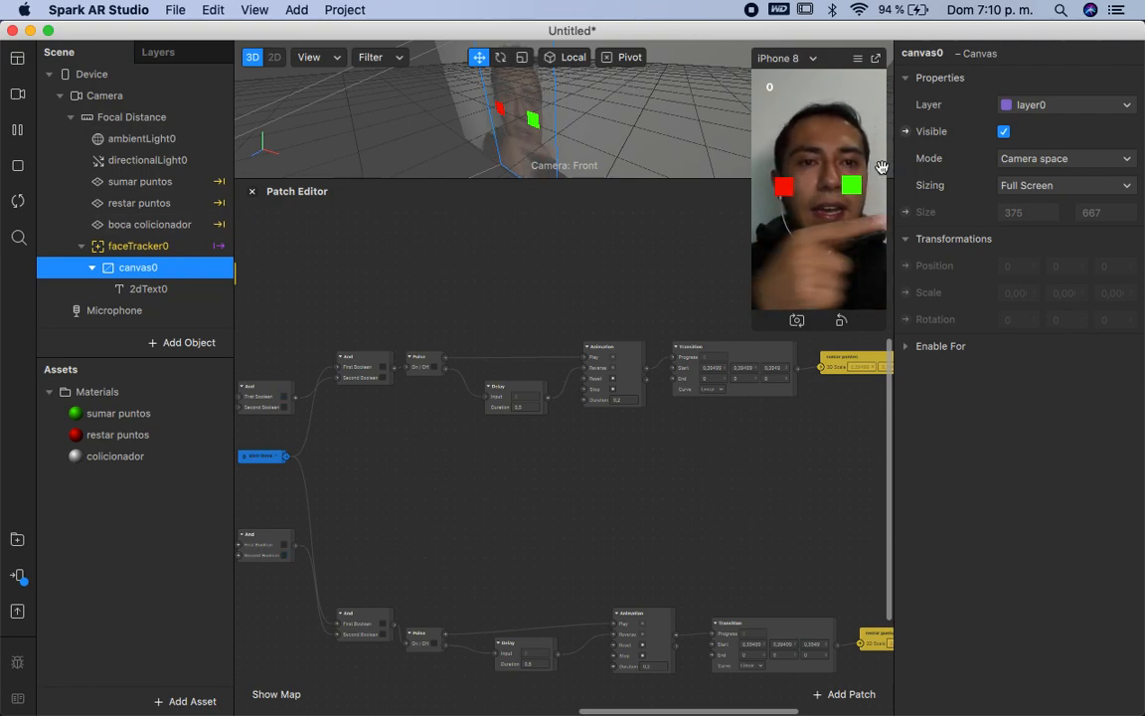
click(1034, 159)
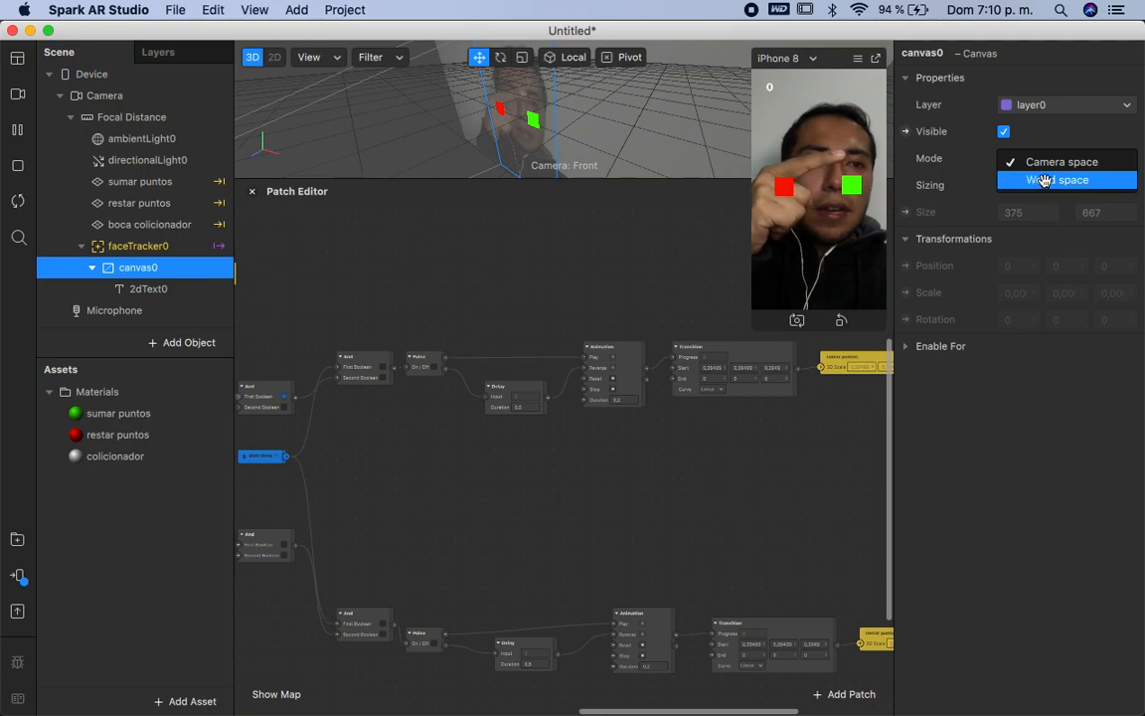
click(1014, 187)
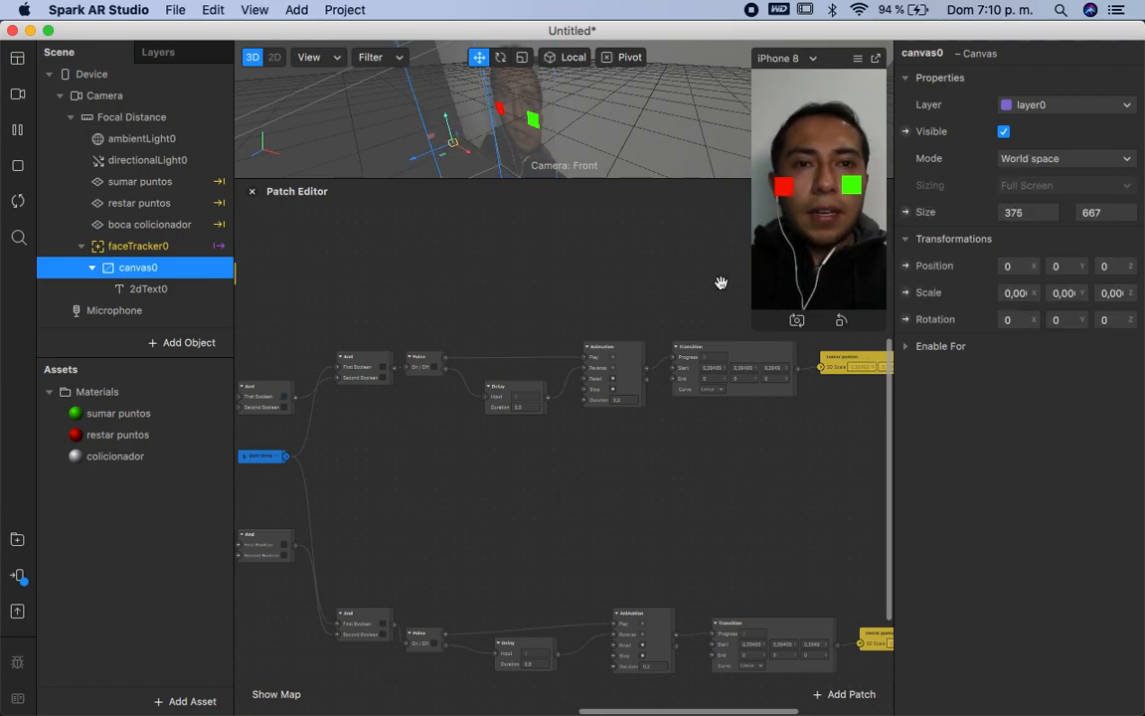
Step: Enlarge the viewport and move the 0 text over the forehead, to about X 136, Y 187
scroll(482, 145, down, 5)
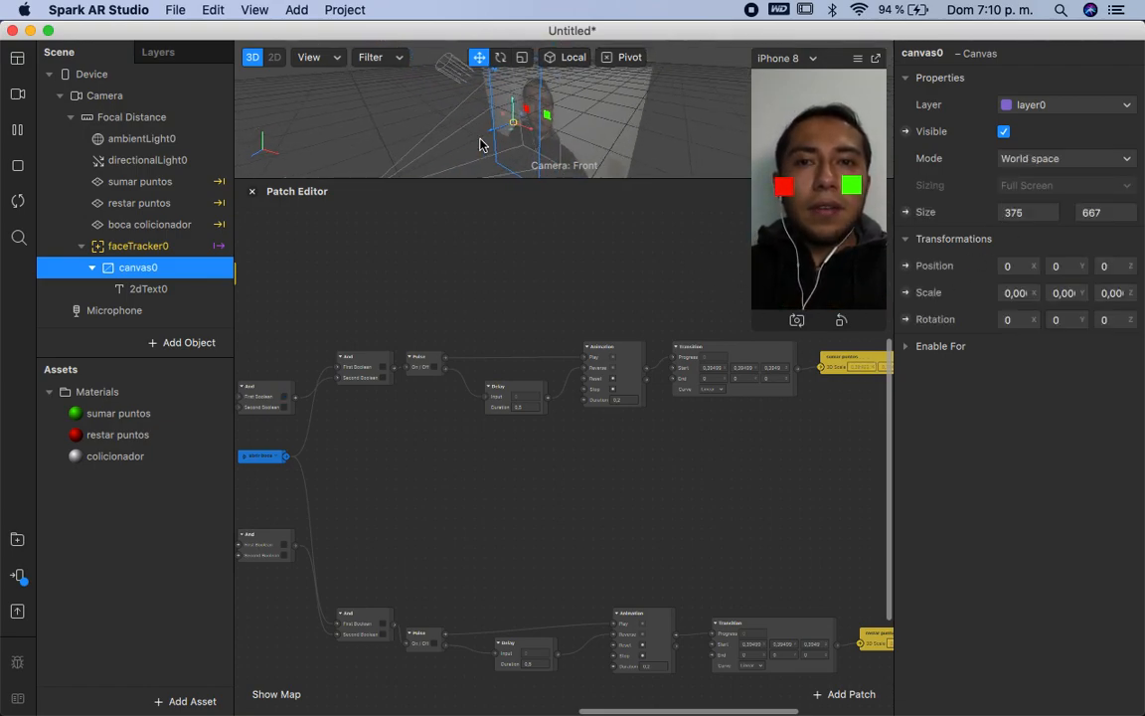
drag(570, 100, 510, 118)
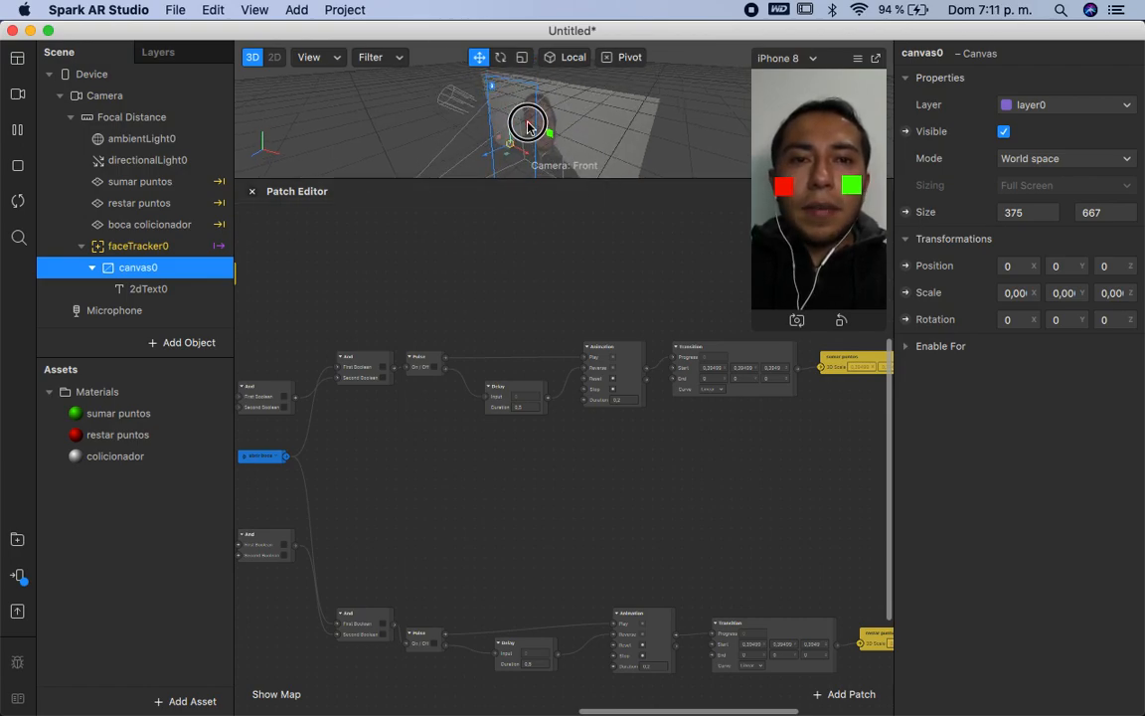
click(491, 87)
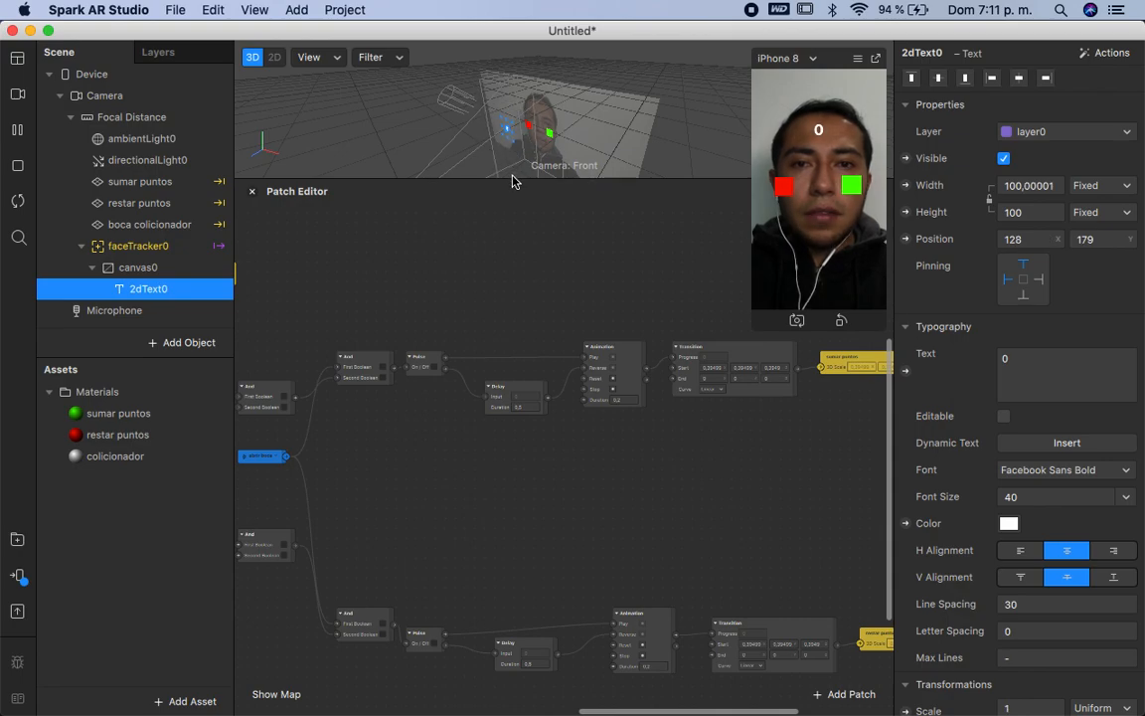
drag(515, 179, 497, 433)
alt+drag(470, 282, 636, 282)
alt+drag(358, 271, 606, 138)
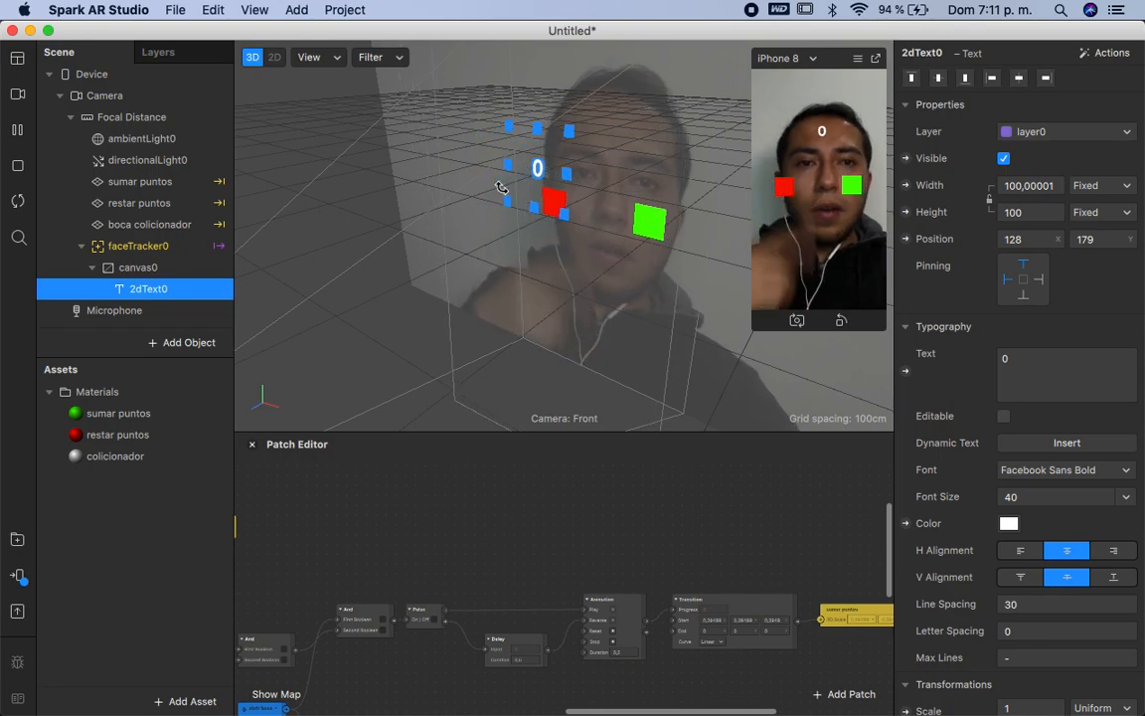
mouse_move(527, 174)
mouse_down()
mouse_move(541, 179)
mouse_move(532, 191)
mouse_up()
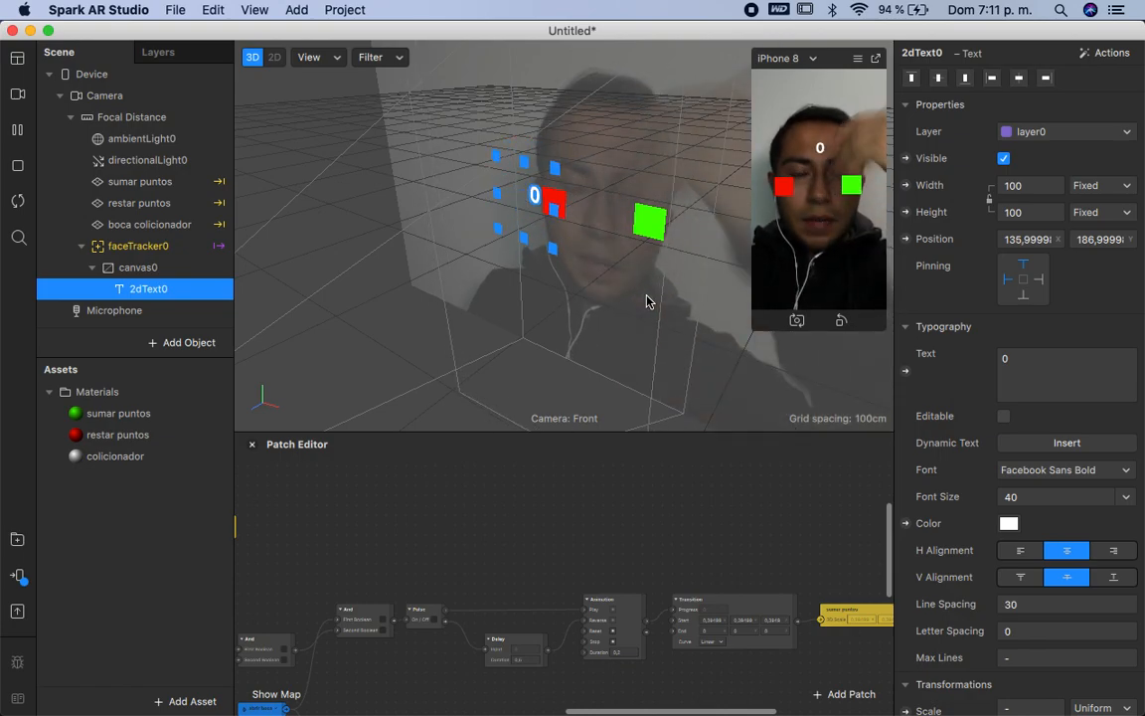
Step: Search the AR Library for "for game"
scroll(677, 613, down, 5)
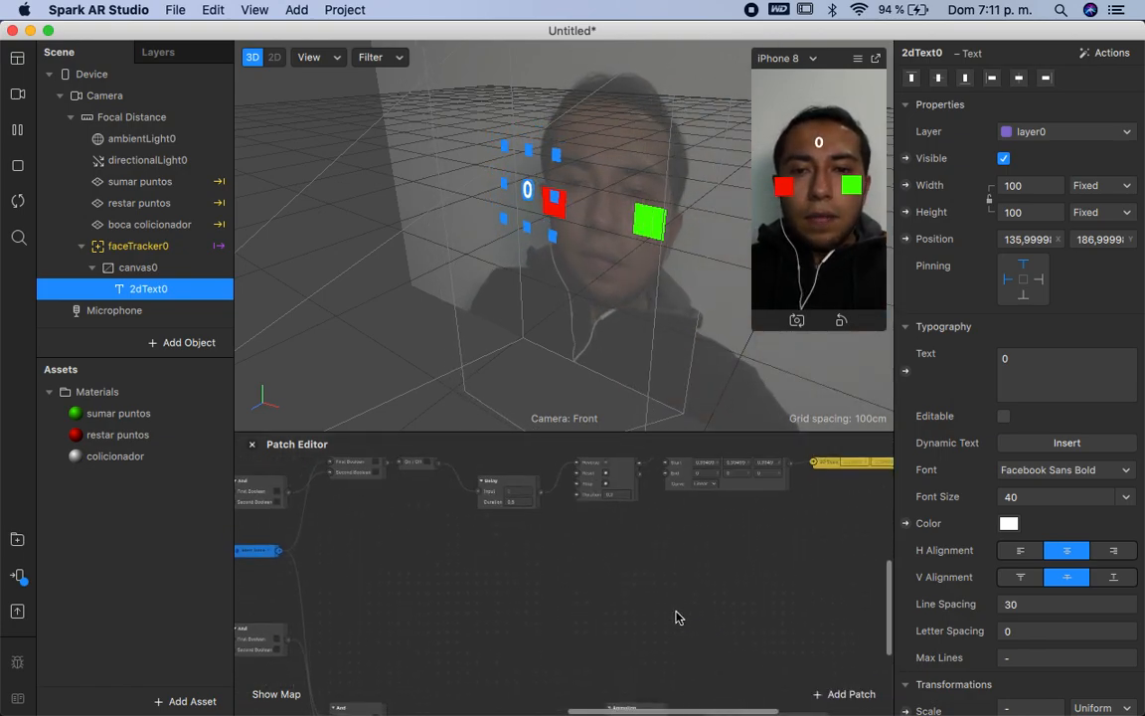
click(18, 539)
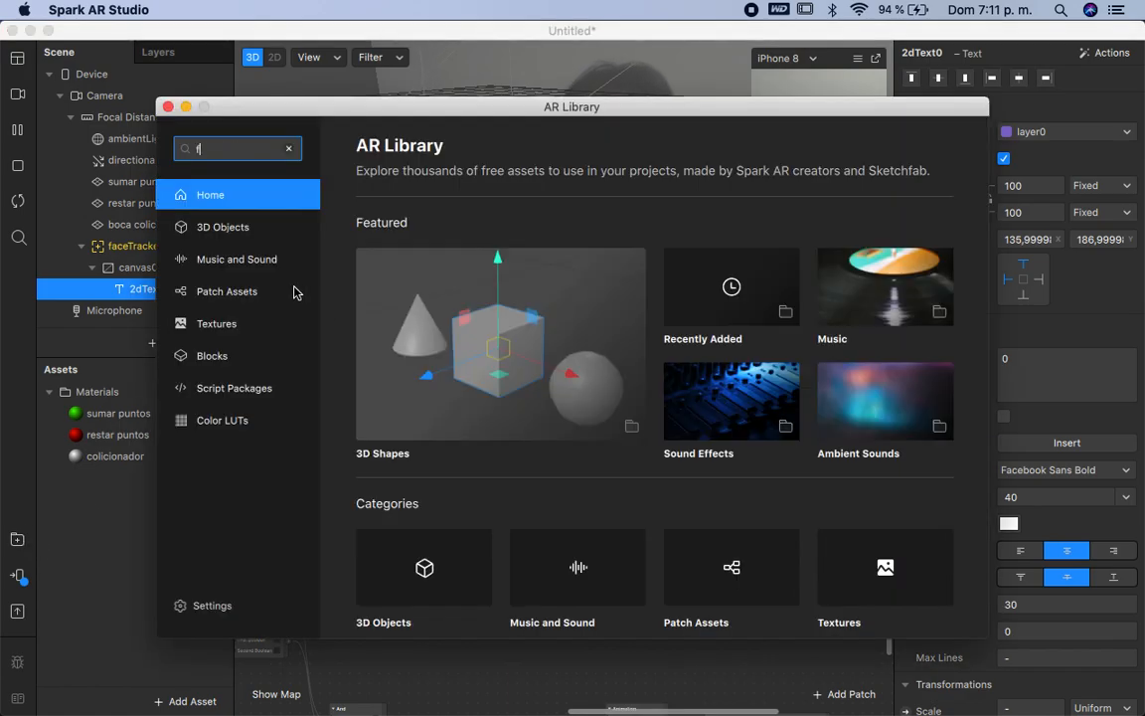
text(for game)
key(Return)
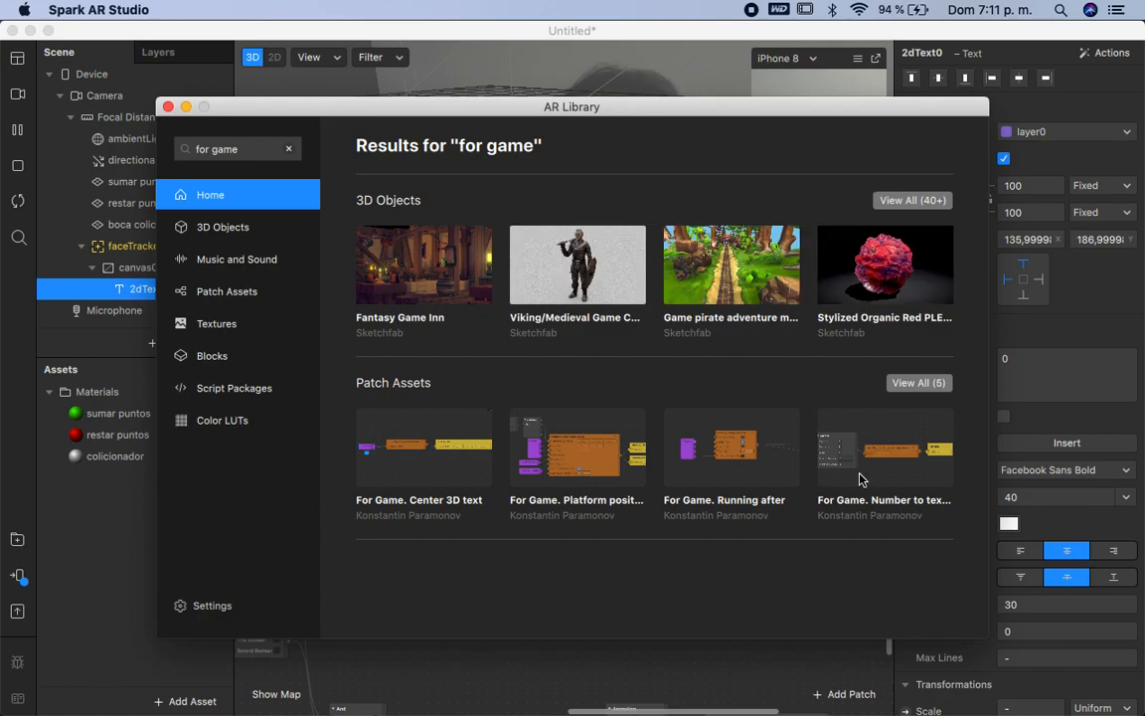
Step: Try to import the "For Game. Number to text converter" patch into the last Untitled project listed, and return to the results
click(878, 472)
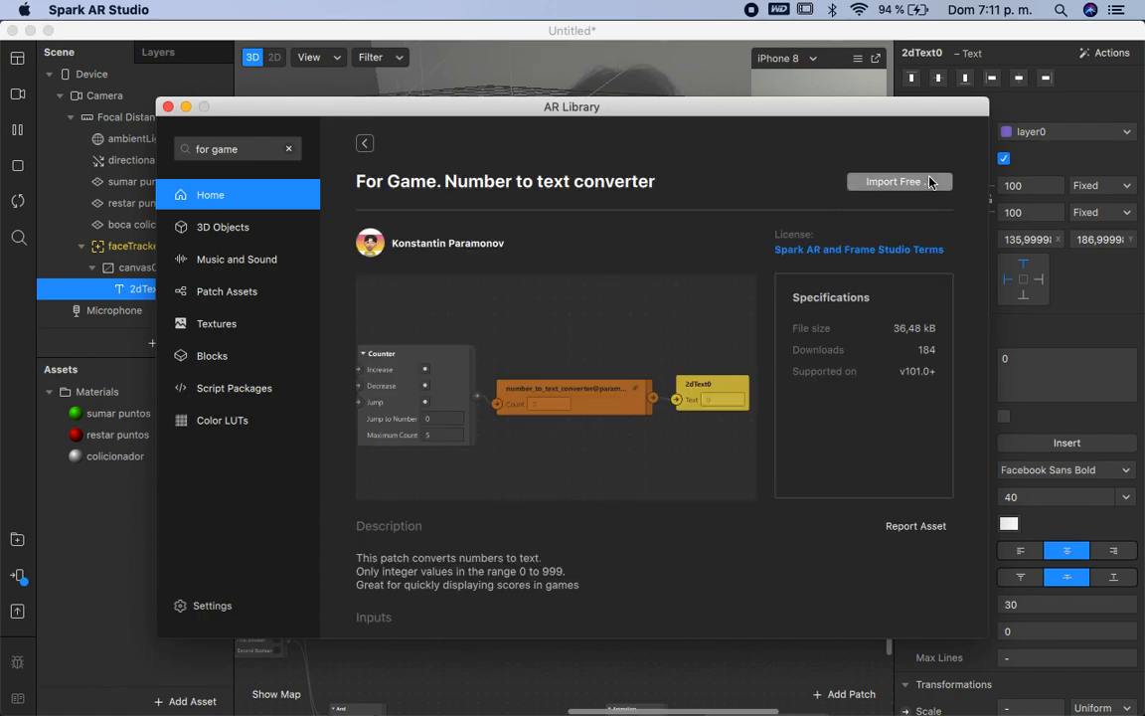
click(875, 185)
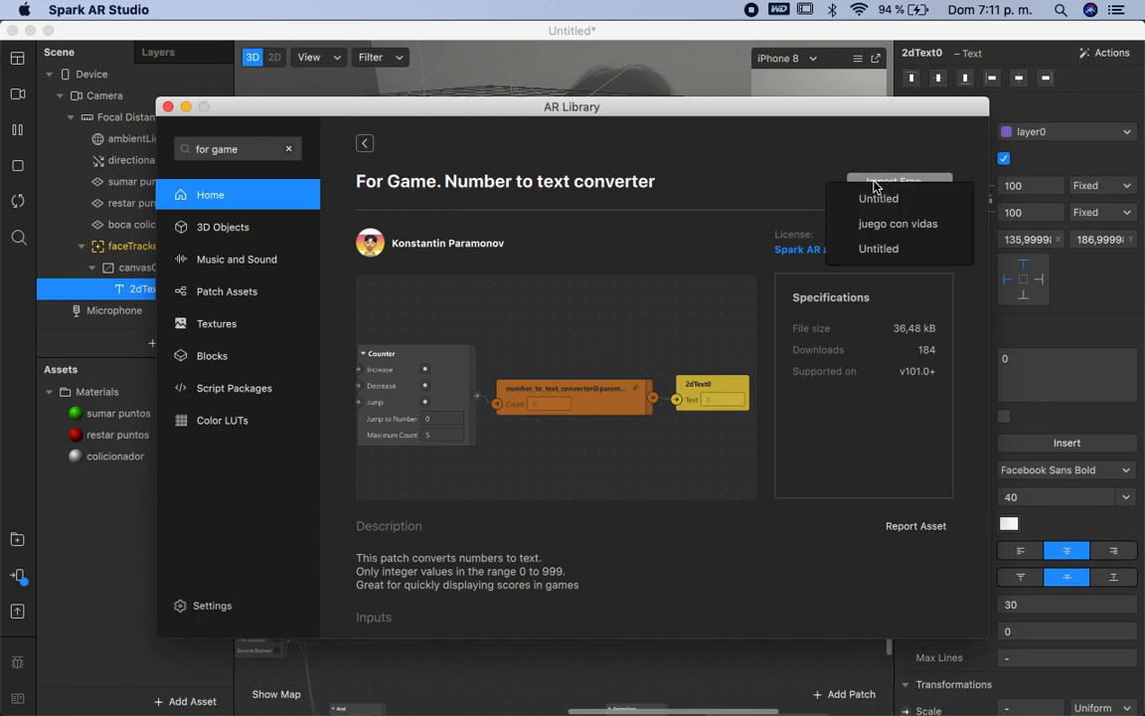
click(880, 249)
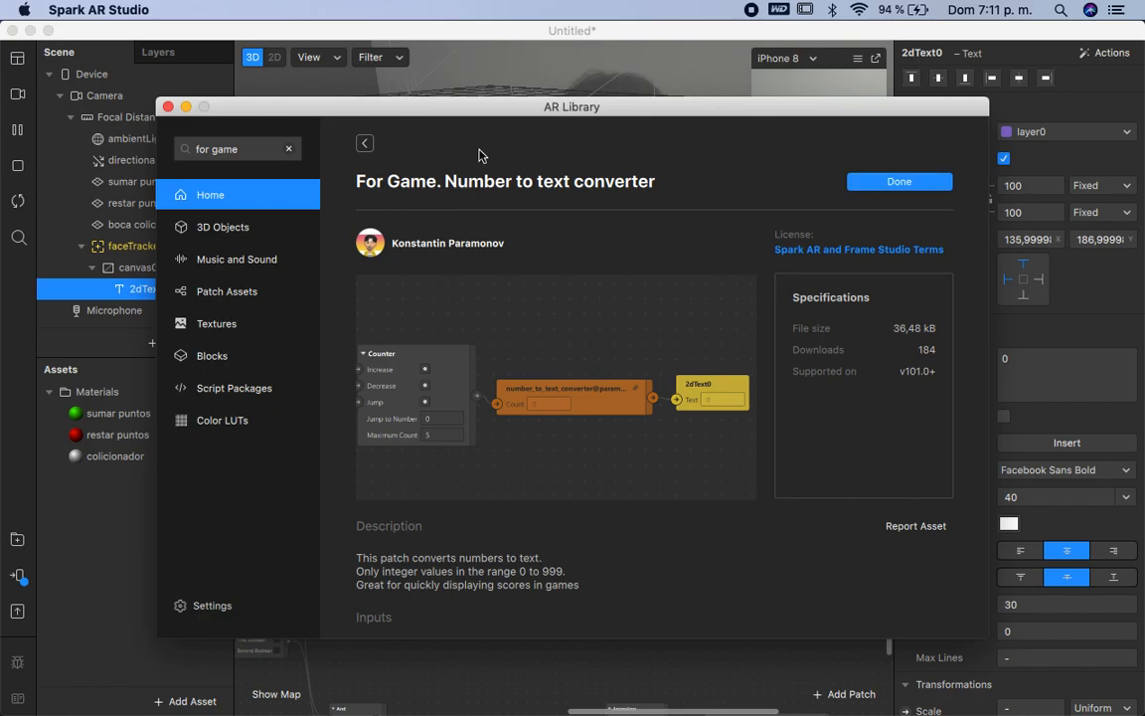
click(365, 145)
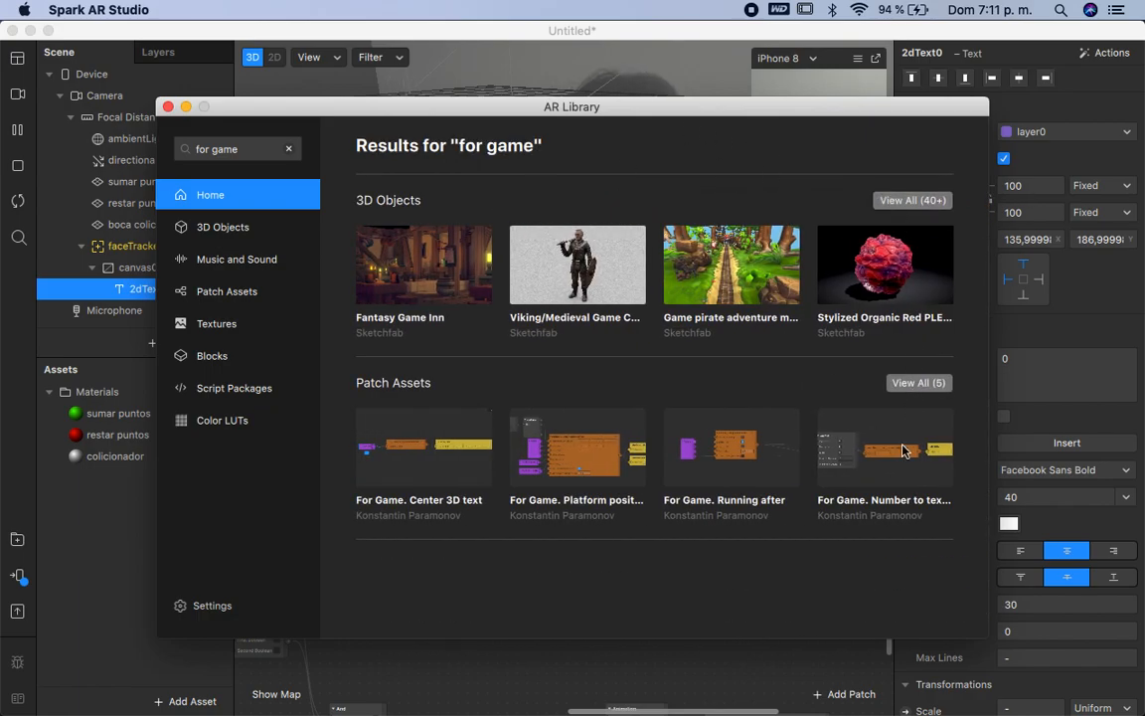
Step: Import the "For Game. Number to text converter" patch into the first Untitled project listed and close the AR Library
click(903, 452)
click(900, 183)
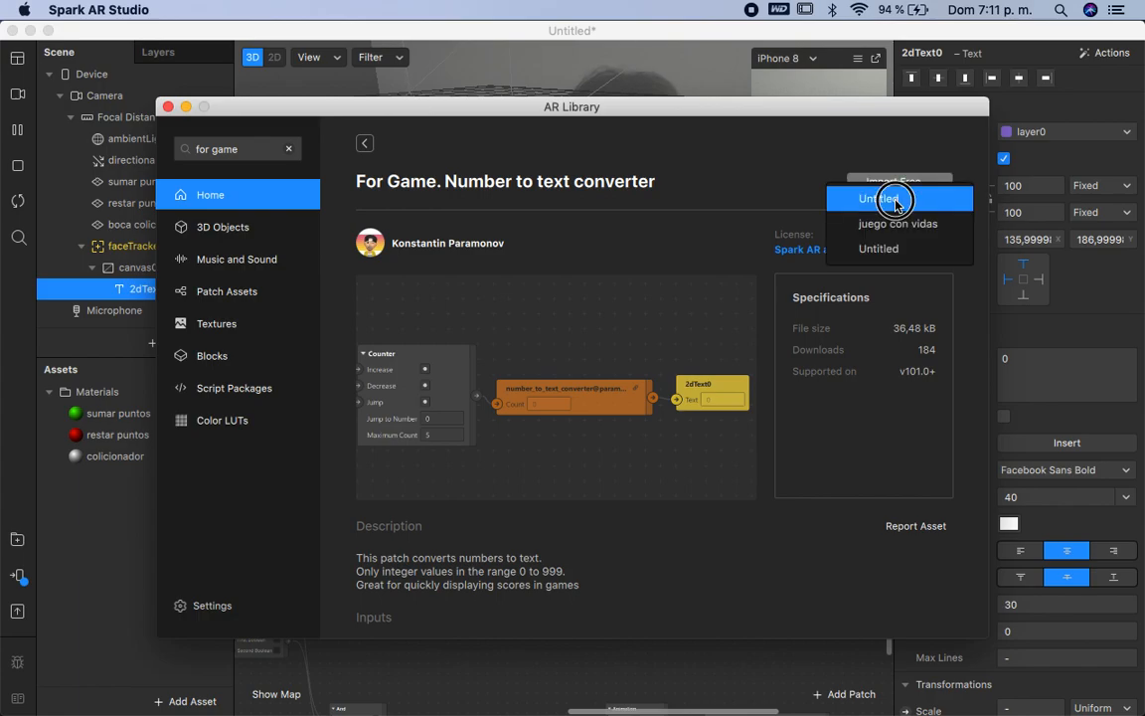
click(896, 201)
drag(240, 109, 267, 45)
click(195, 44)
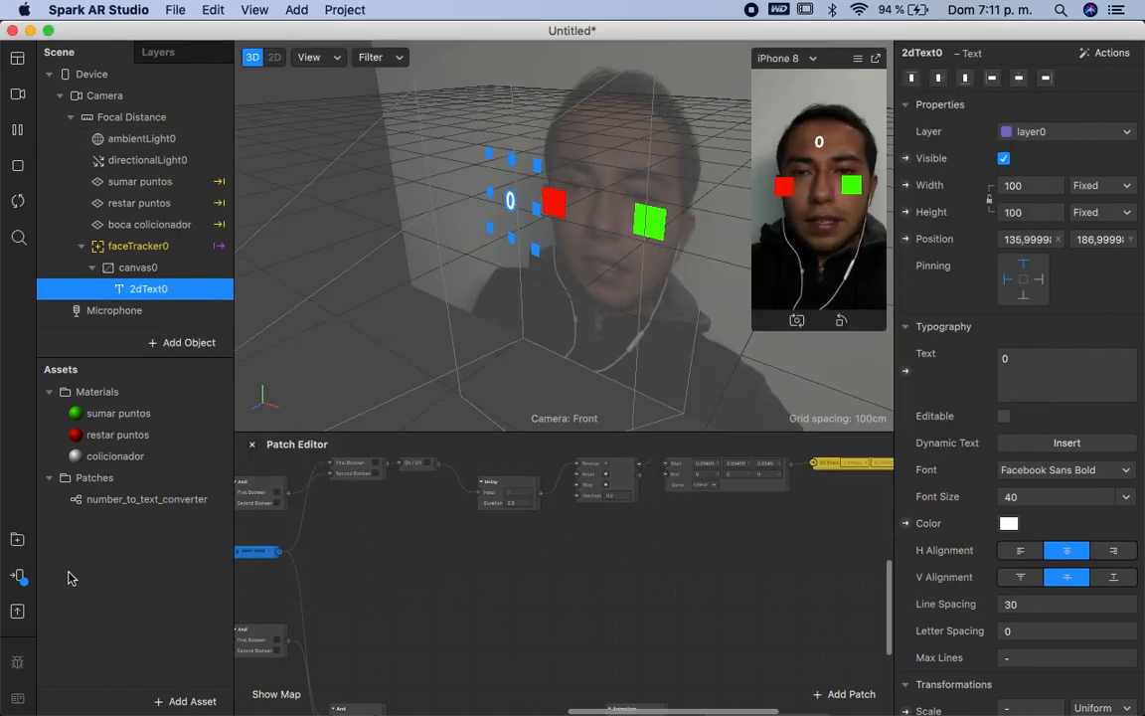
Step: Place the number_to_text_converter asset in the patch graph, in the free space between the two animation chains
click(130, 502)
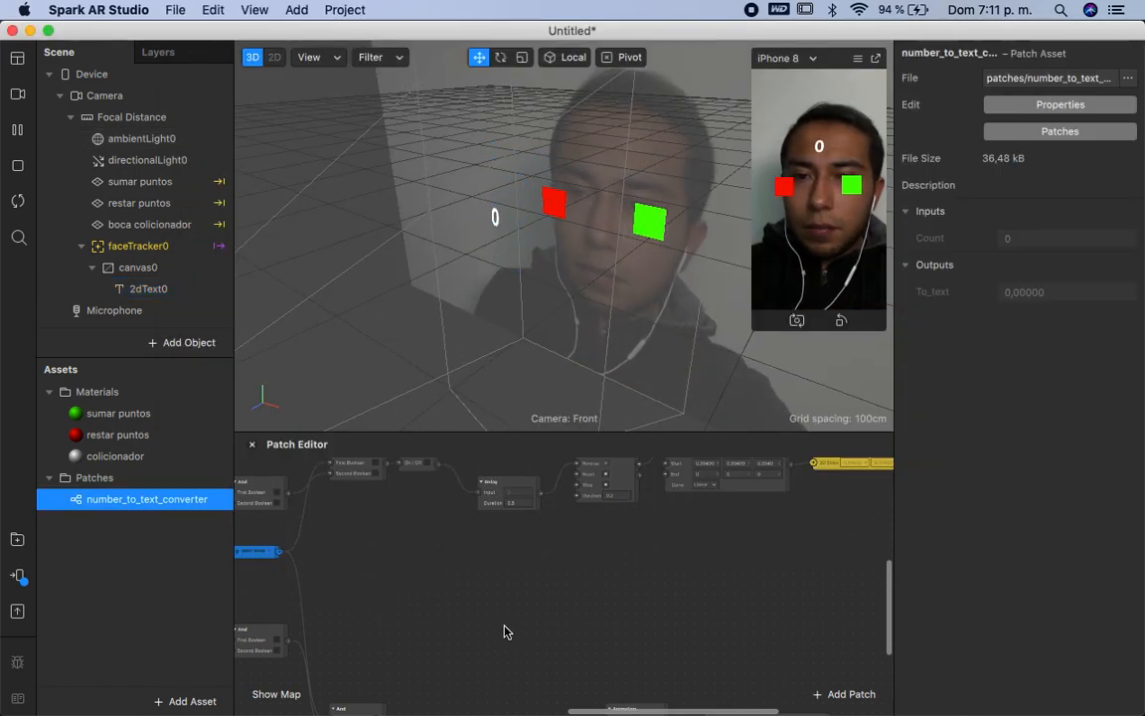
drag(146, 502, 610, 569)
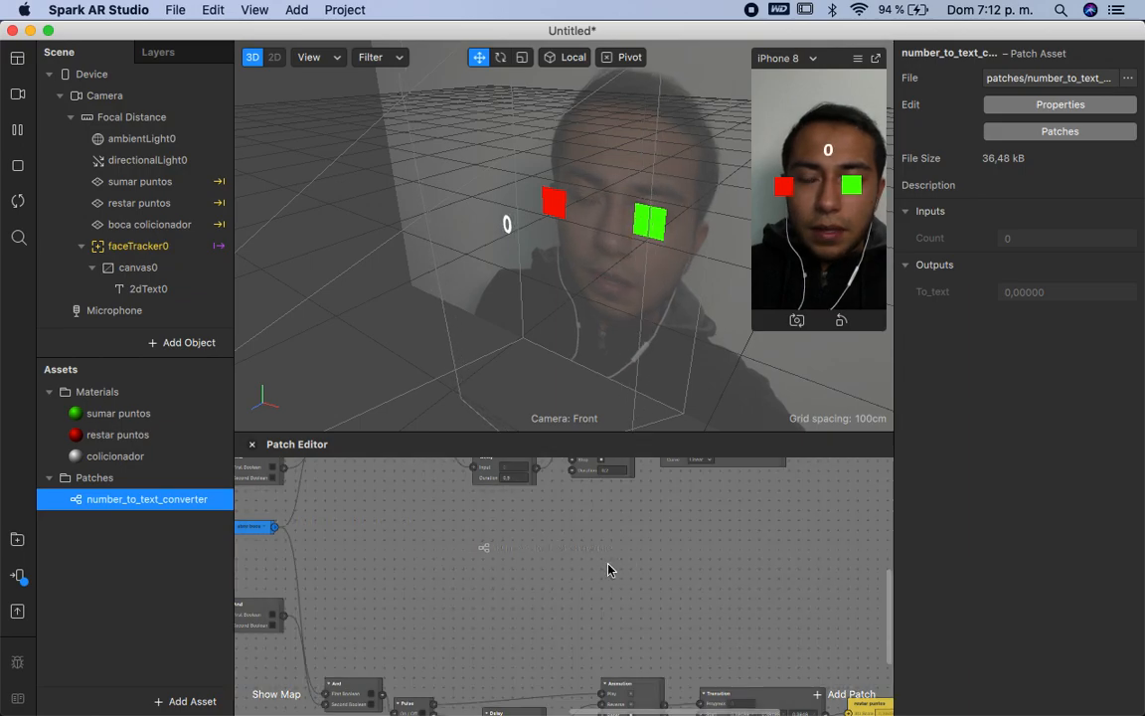
drag(416, 572, 417, 569)
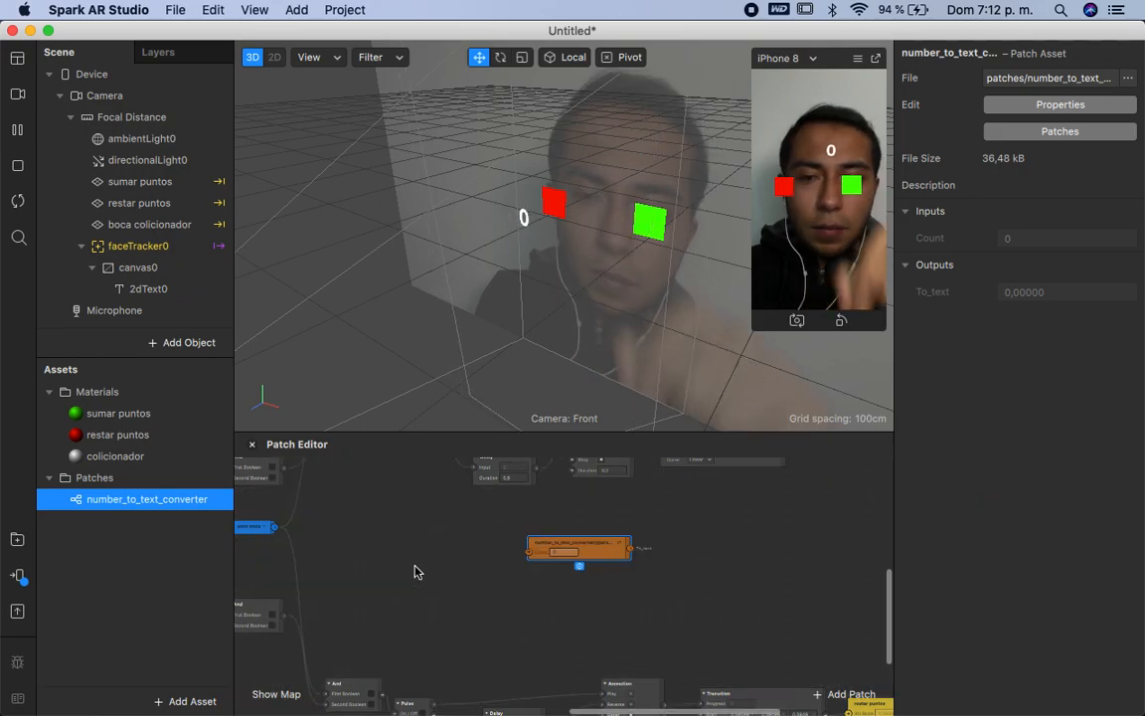
scroll(583, 624, left, 4)
drag(711, 532, 672, 568)
scroll(634, 558, up, 2)
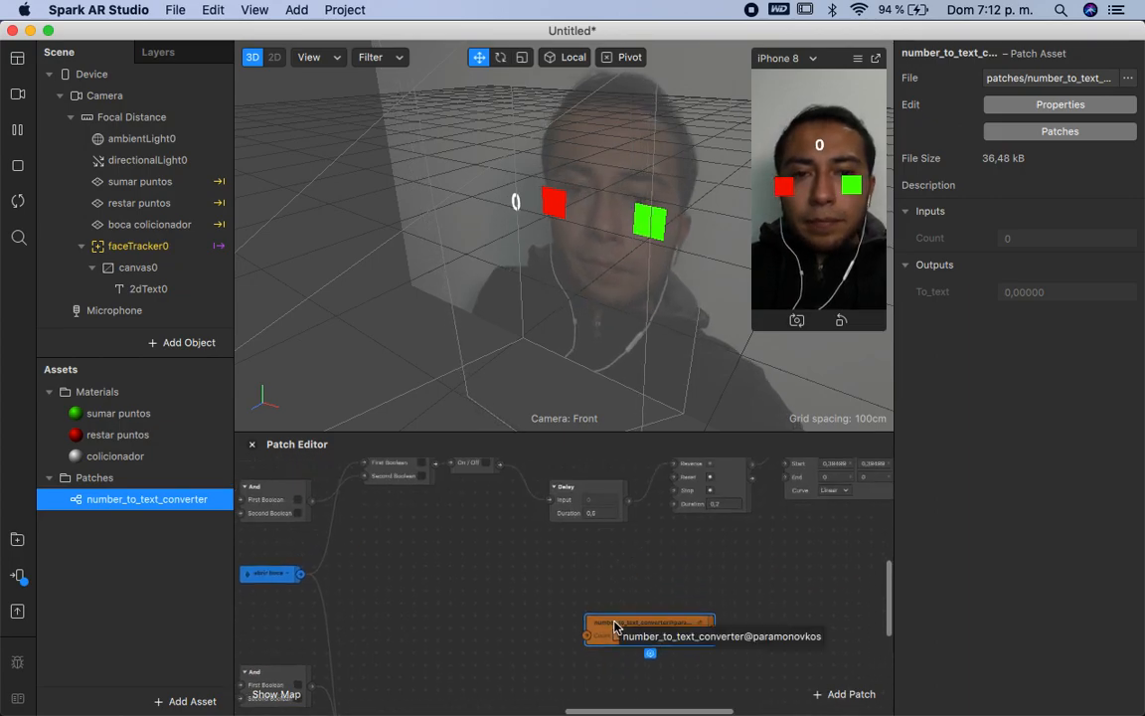
drag(634, 625, 671, 626)
scroll(618, 625, down, 3)
scroll(619, 626, up, 1)
drag(656, 547, 692, 545)
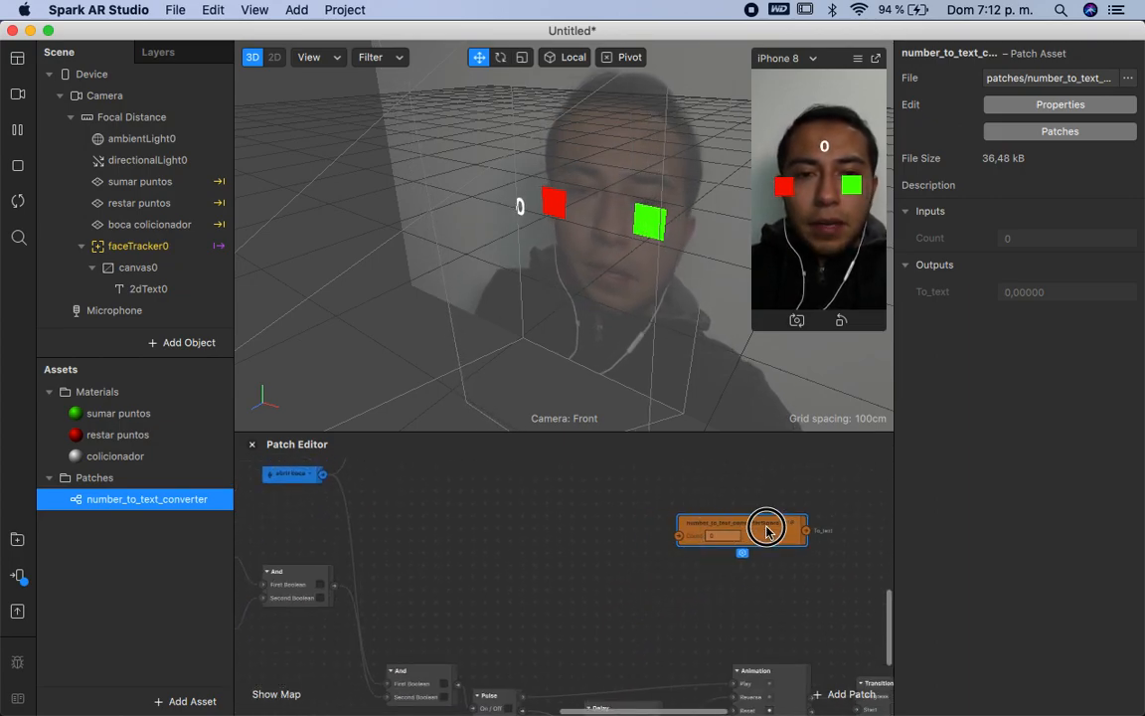
Step: Add a Counter patch and arrange it in front of the number_to_text_converter patch, leaving space between them
double_click(491, 524)
text(cou)
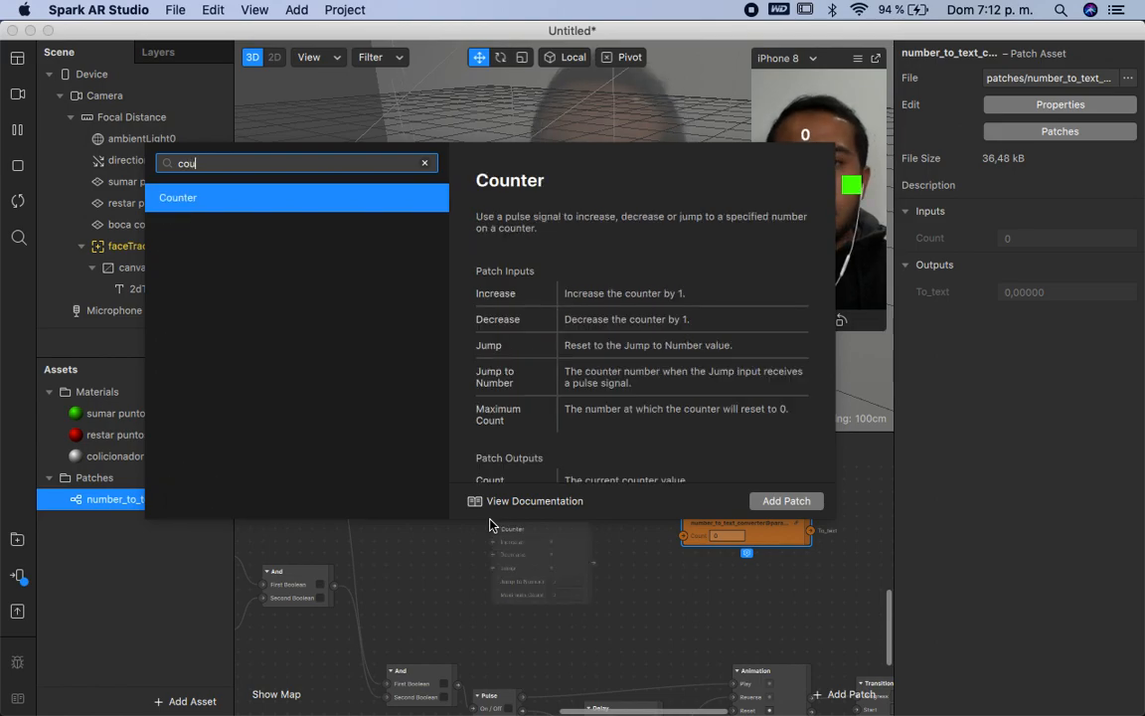
key(Return)
drag(804, 540, 864, 539)
scroll(521, 535, up, 3)
drag(576, 554, 605, 528)
scroll(473, 550, up, 5)
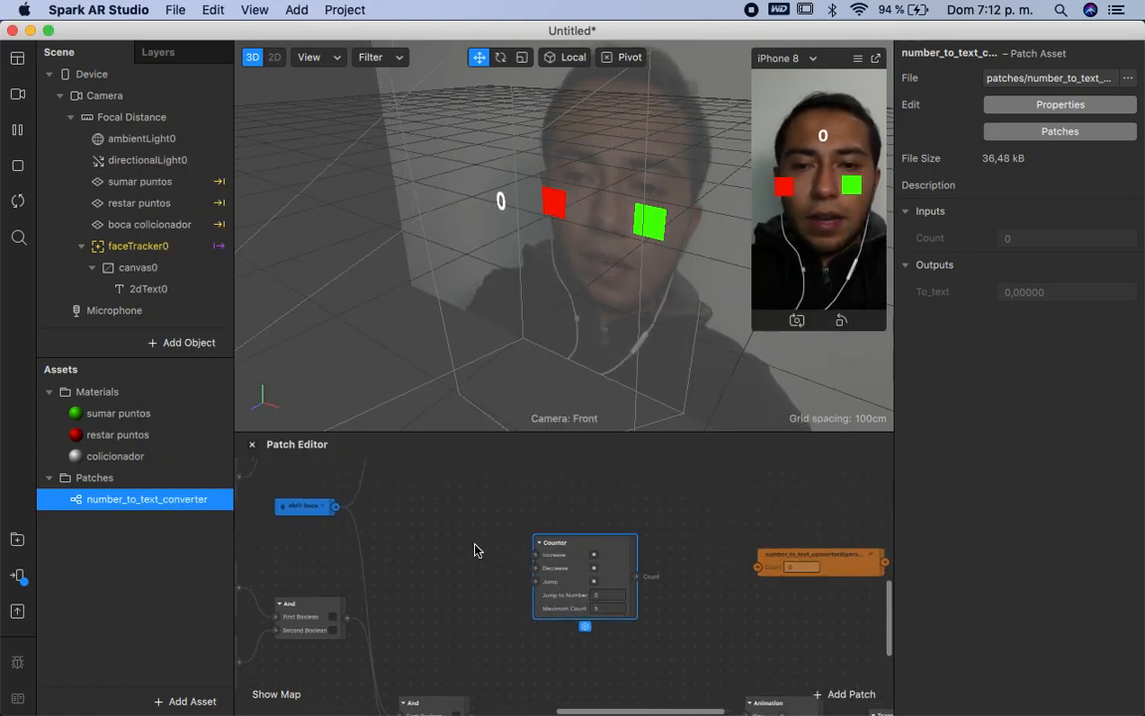
Step: Reposition the Counter and number_to_text_converter patches further along, beneath the upper chain's Delay and Transition patches
scroll(473, 549, left, 5)
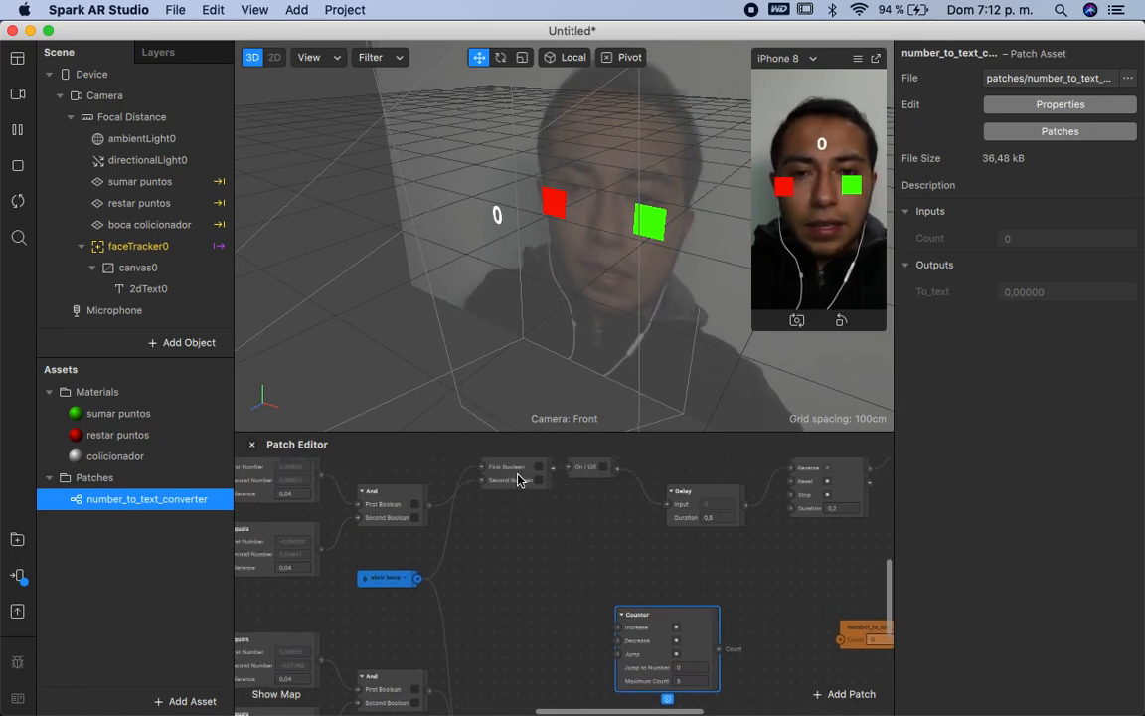
scroll(517, 480, up, 3)
scroll(517, 480, right, 2)
drag(559, 507, 552, 529)
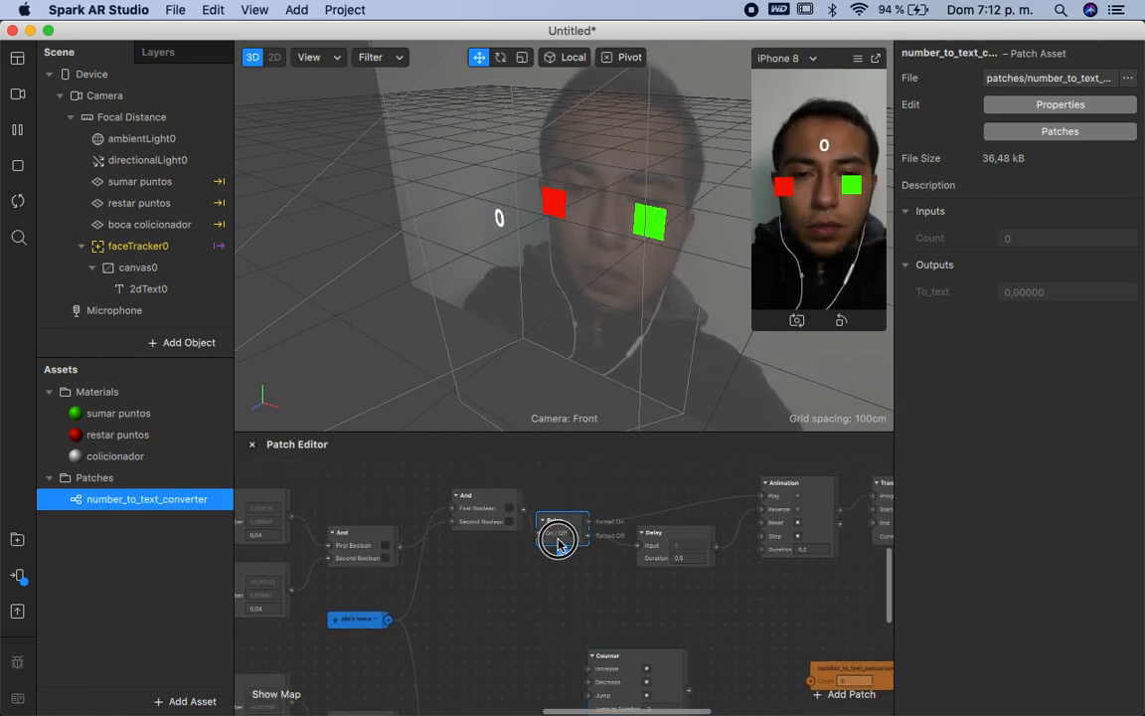
scroll(677, 606, right, 10)
scroll(677, 606, down, 3)
drag(660, 619, 779, 619)
drag(413, 602, 451, 589)
scroll(496, 584, up, 1)
scroll(496, 584, right, 1)
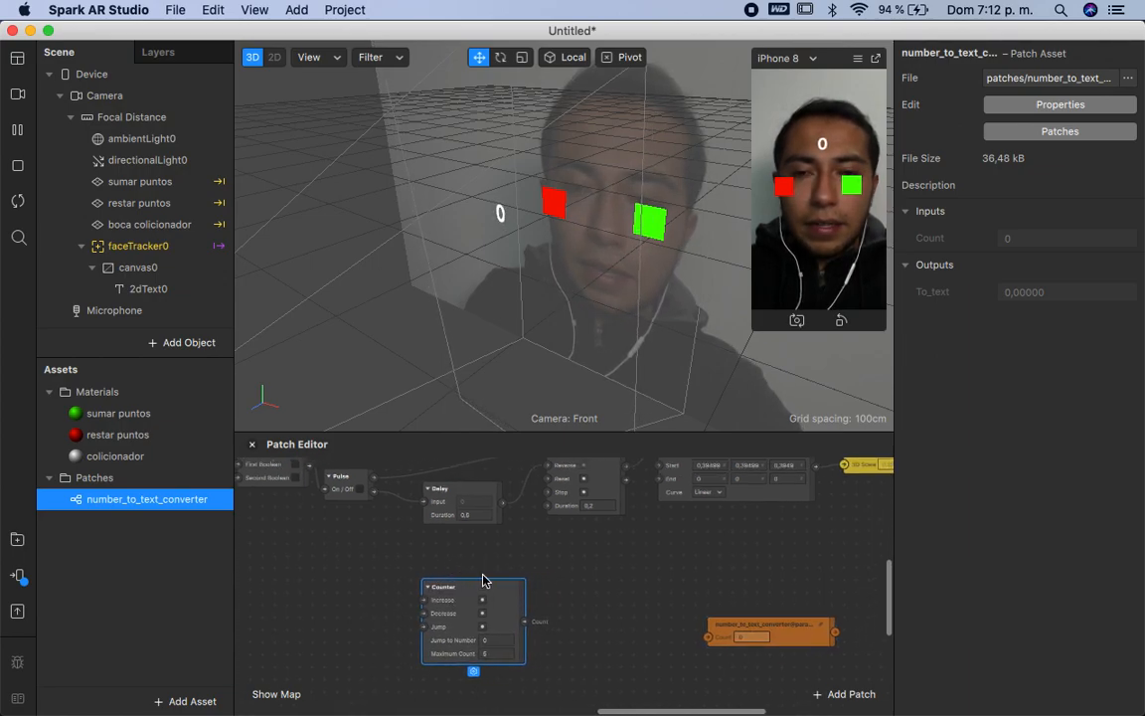
Step: Move the upper chain's Pulse patch down, between its And patch and the Counter
scroll(484, 576, left, 3)
scroll(484, 577, up, 1)
drag(385, 505, 385, 549)
scroll(385, 550, left, 4)
scroll(384, 550, up, 1)
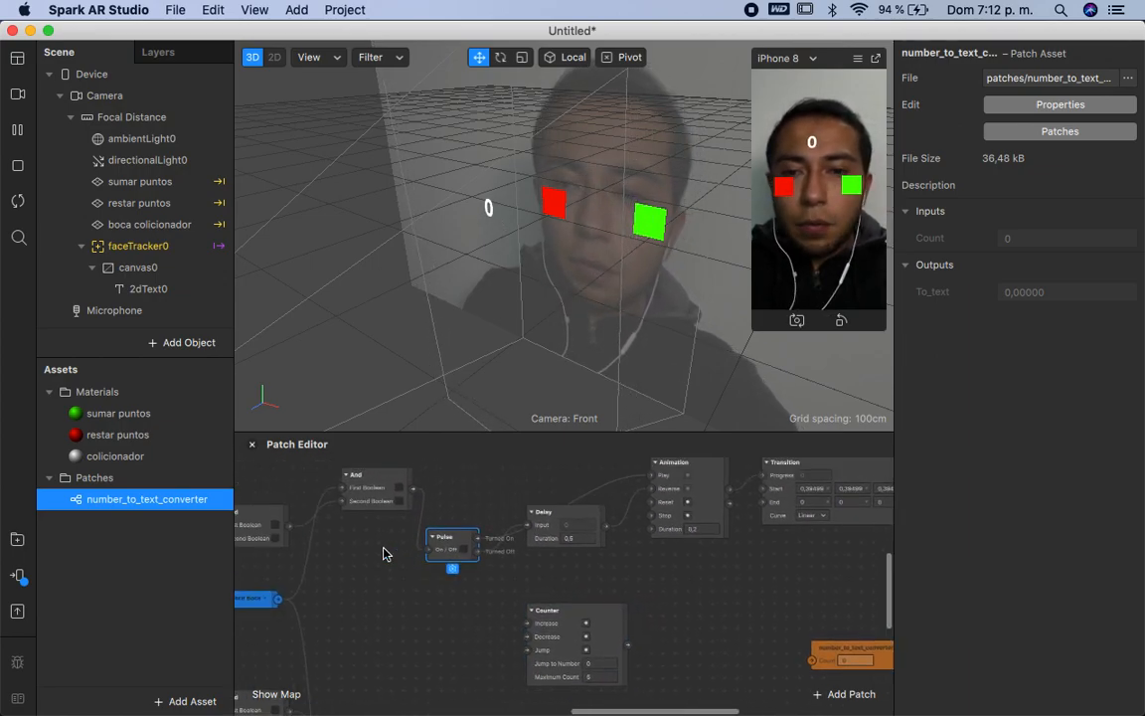
Step: Move the lower chain's Pulse patch and the And patch feeding it up towards the Counter
scroll(386, 554, left, 4)
scroll(385, 553, up, 1)
scroll(601, 606, down, 3)
scroll(602, 606, right, 2)
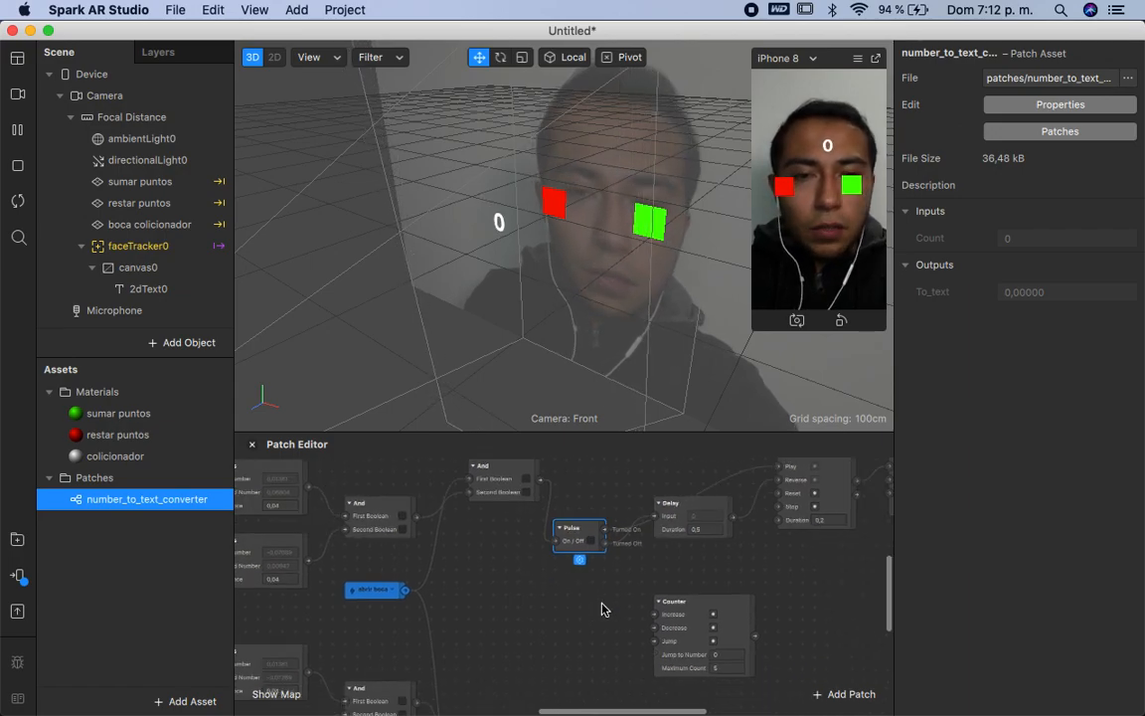
drag(527, 588, 524, 552)
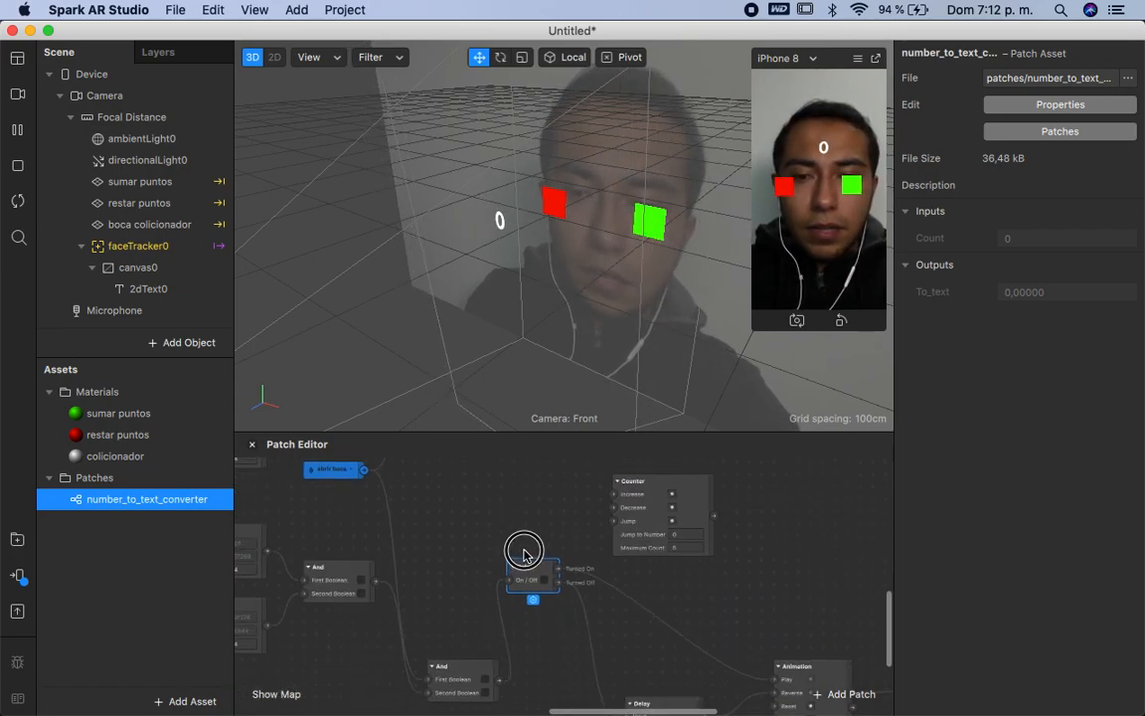
scroll(430, 609, left, 2)
scroll(429, 608, down, 1)
drag(525, 617, 502, 485)
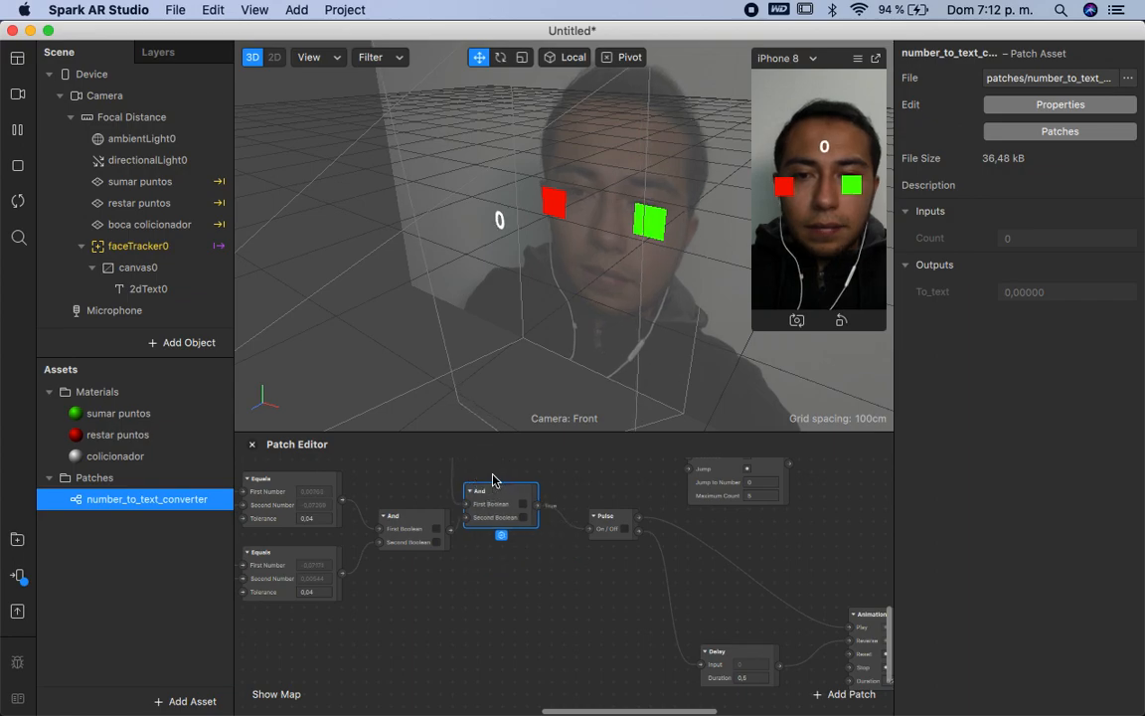
Step: Tidy the And patches of both chains, realigning them with their neighbouring Equals and Pulse patches
scroll(496, 498, up, 2)
scroll(496, 498, left, 1)
drag(427, 634, 417, 680)
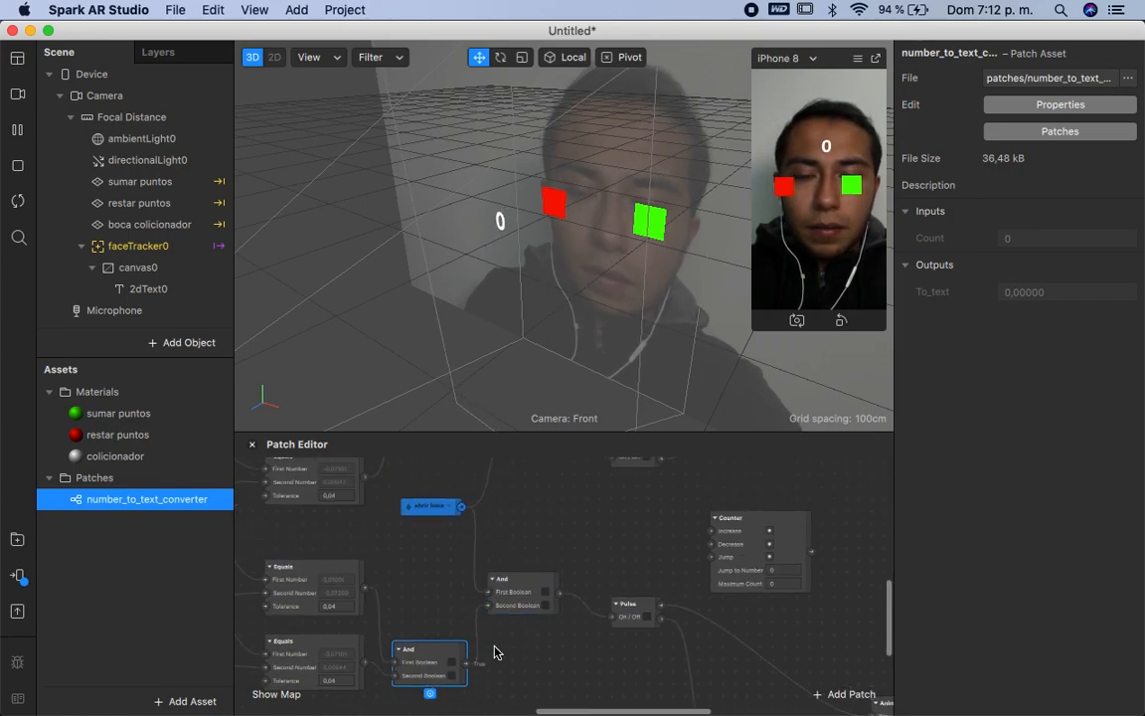
scroll(499, 649, up, 2)
scroll(499, 649, right, 1)
drag(389, 507, 375, 502)
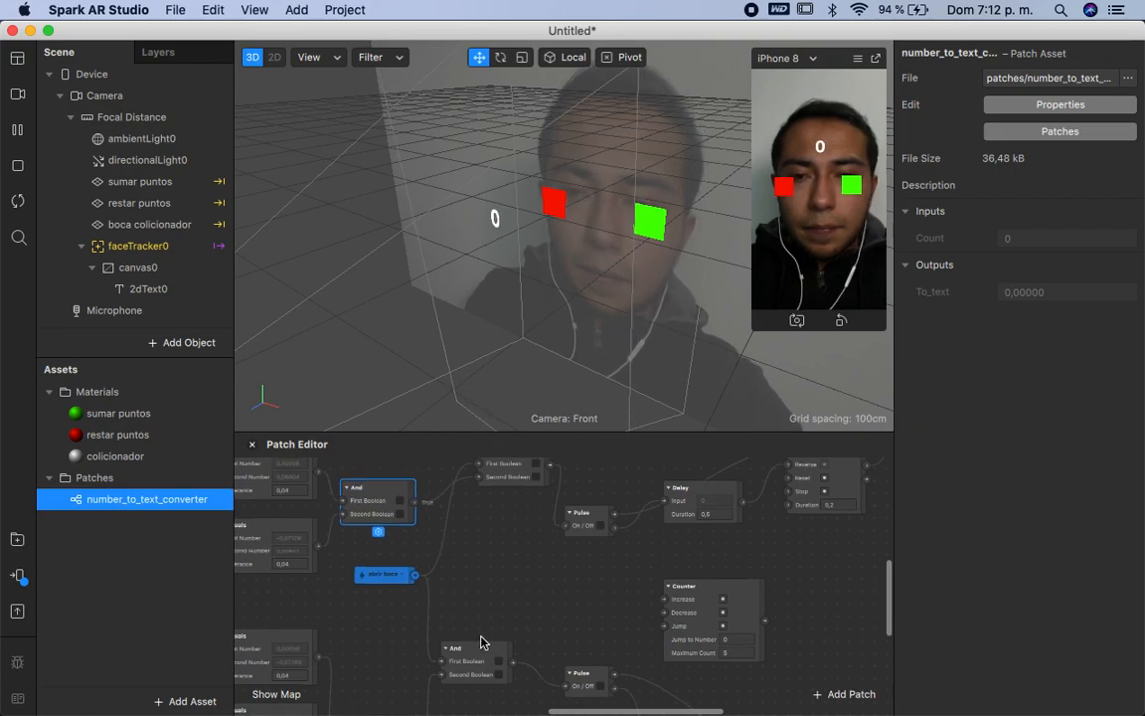
drag(514, 470, 466, 484)
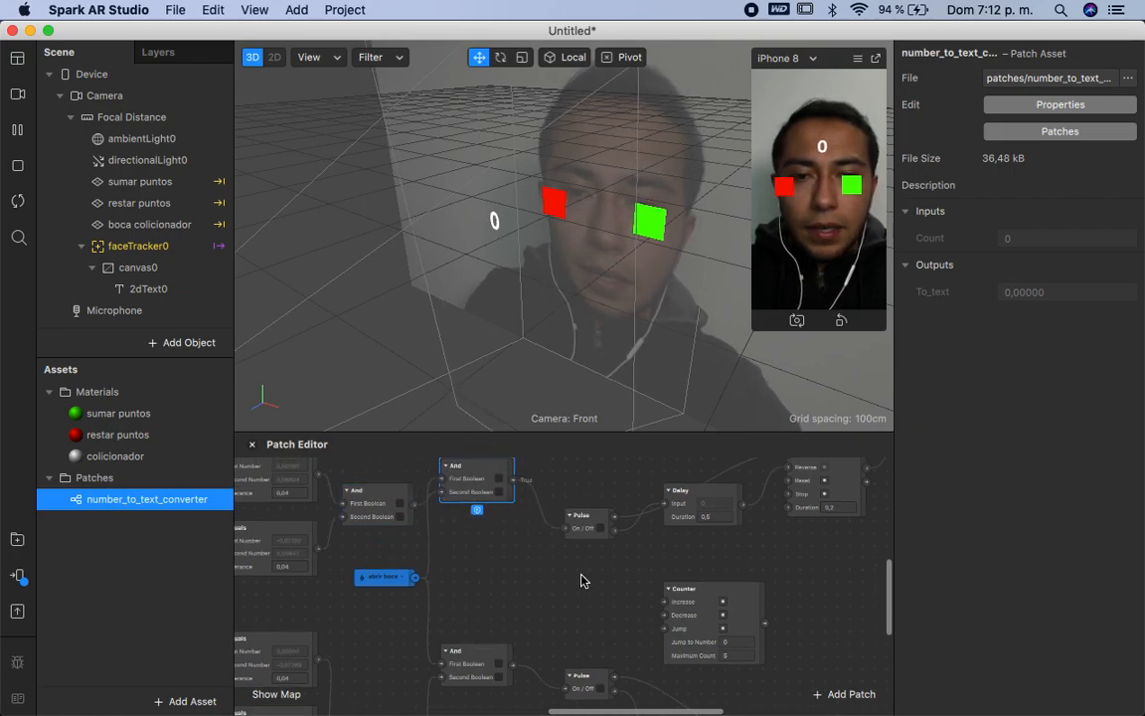
Step: Nudge the lower chain's Pulse patch slightly up to line it up with the And patch before it
scroll(582, 575, right, 2)
scroll(582, 574, down, 1)
mouse_move(494, 643)
mouse_down()
mouse_move(487, 623)
mouse_move(493, 630)
mouse_up()
scroll(643, 628, up, 1)
scroll(643, 628, right, 1)
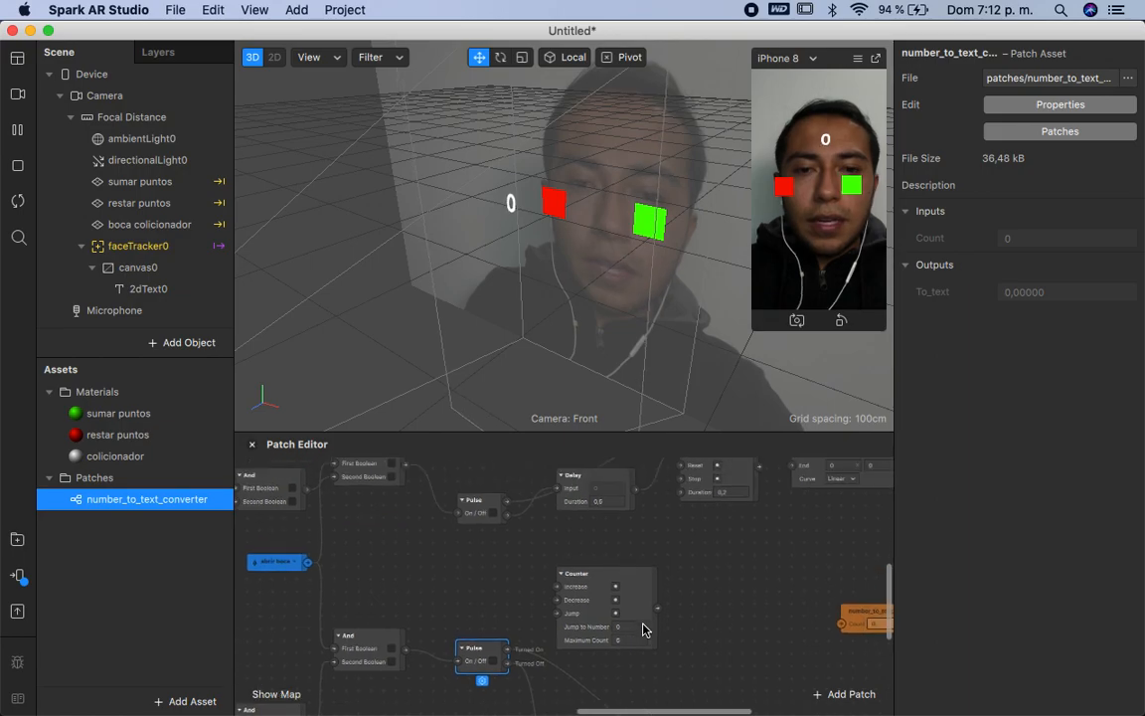
Step: Shift the Counter away from the Pulse patches and connect the upper Pulse's Turned On to Increase and the lower Pulse's to Decrease
drag(628, 586, 650, 574)
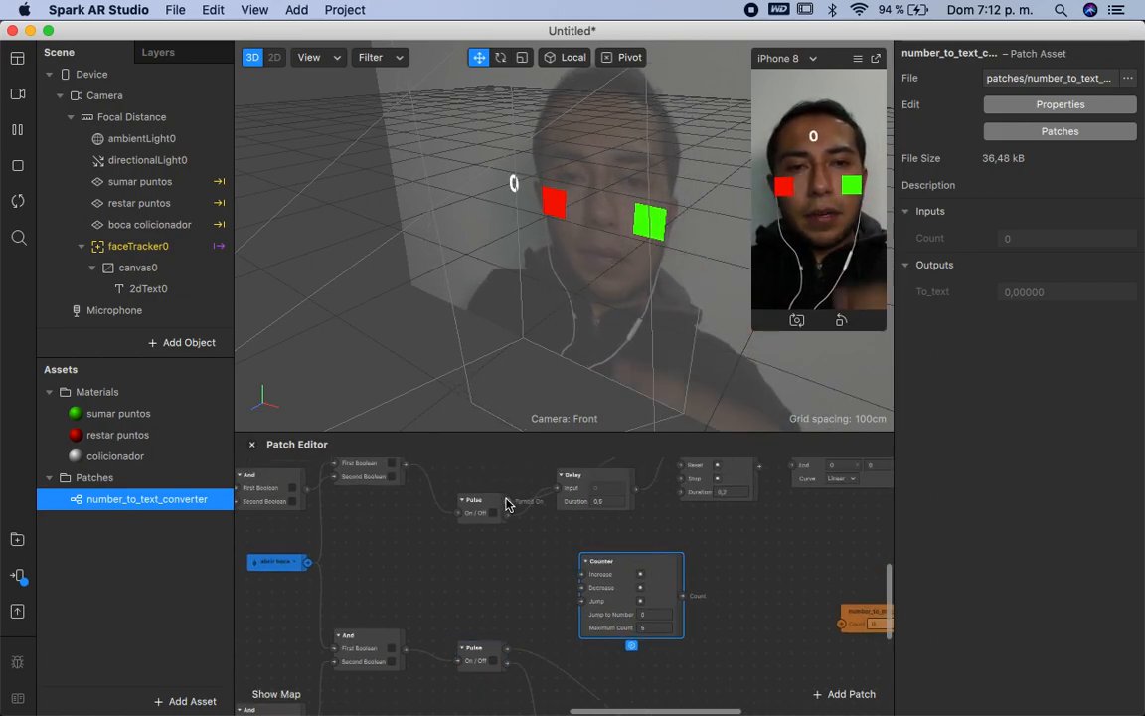
drag(507, 502, 582, 576)
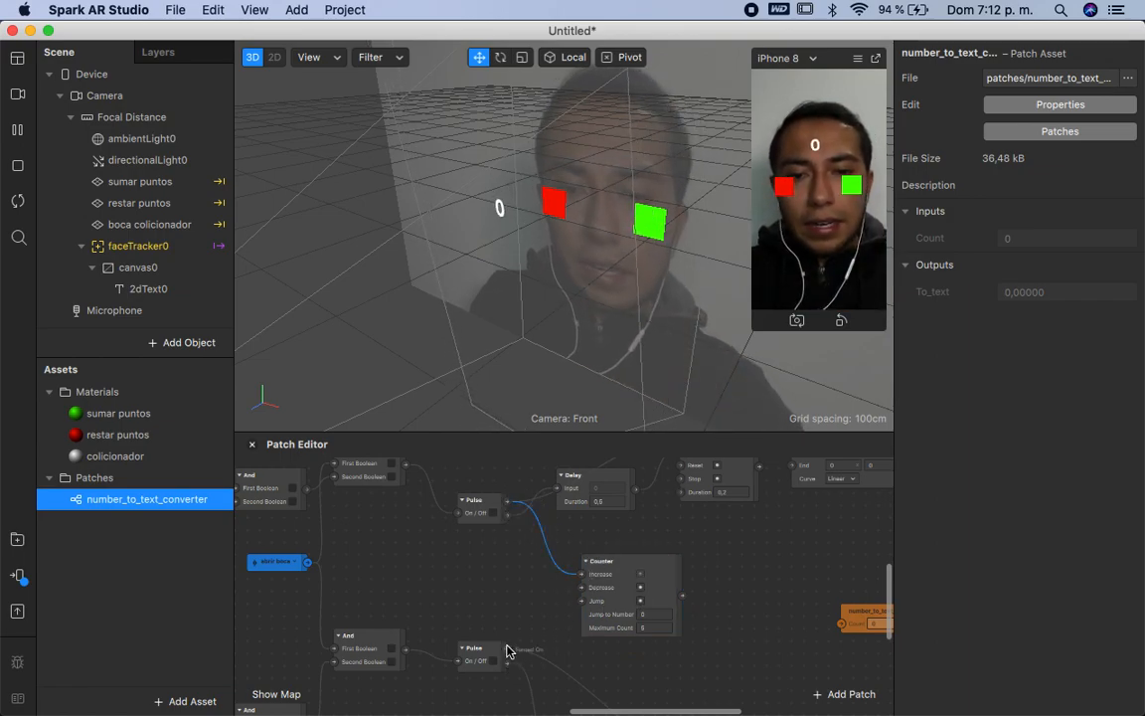
scroll(775, 624, right, 2)
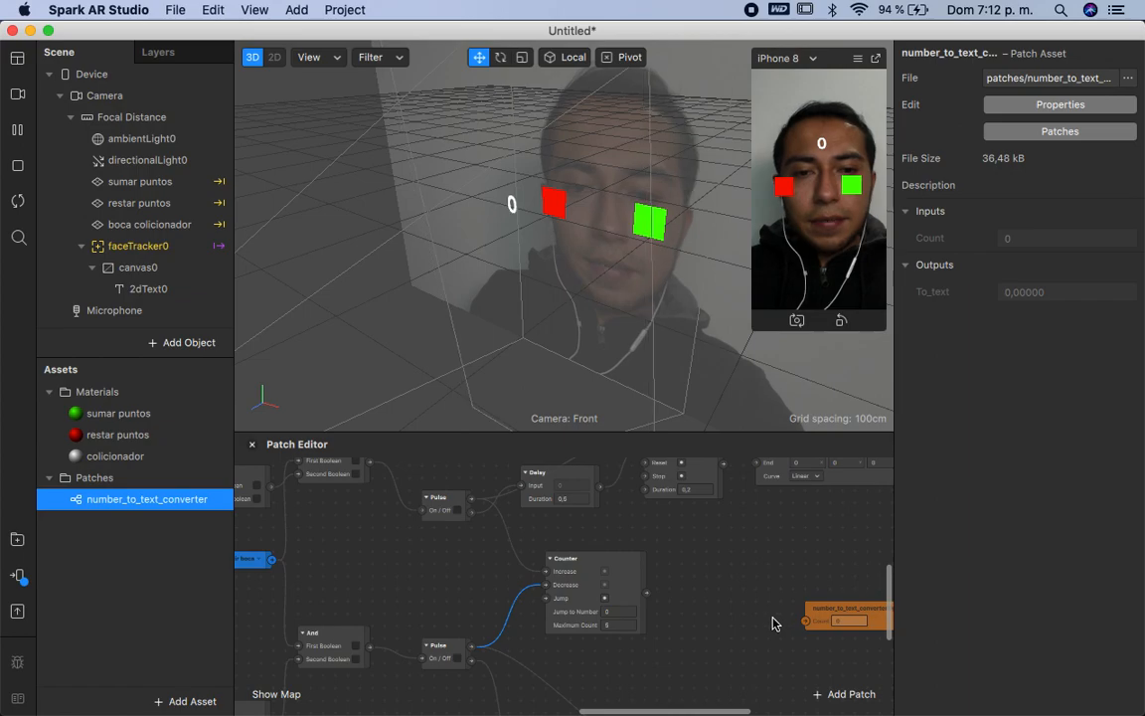
Step: Raise the number_to_text_converter patch slightly towards the Counter's height
drag(836, 604, 848, 578)
scroll(624, 610, right, 5)
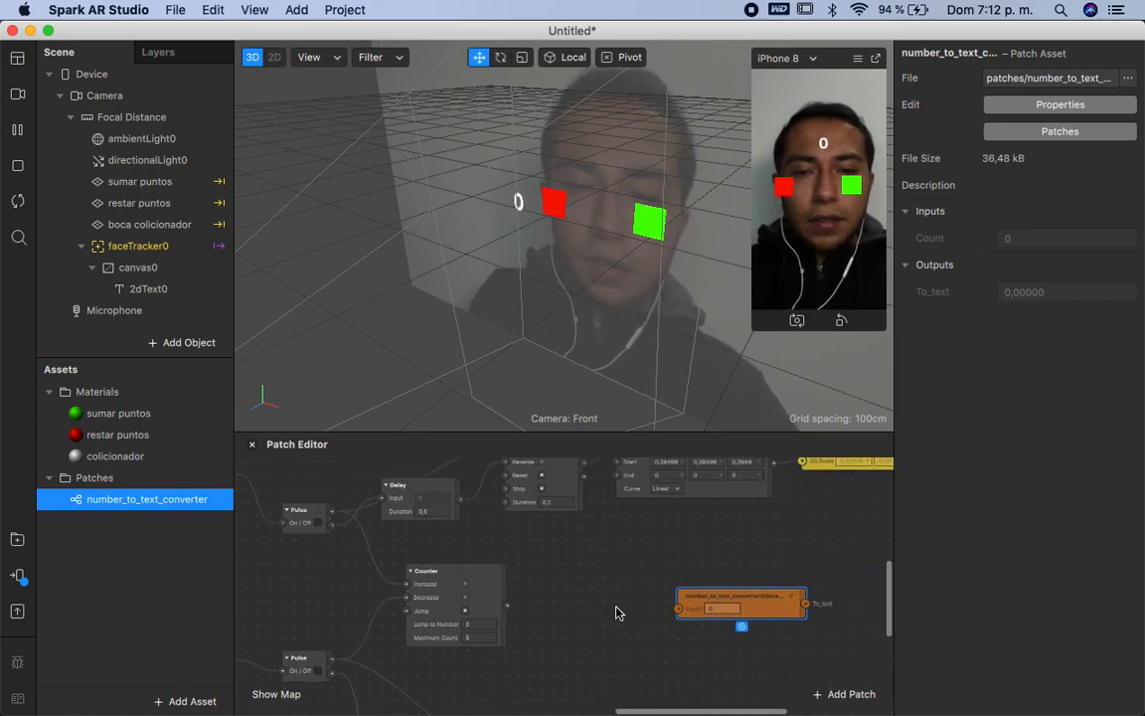
double_click(616, 613)
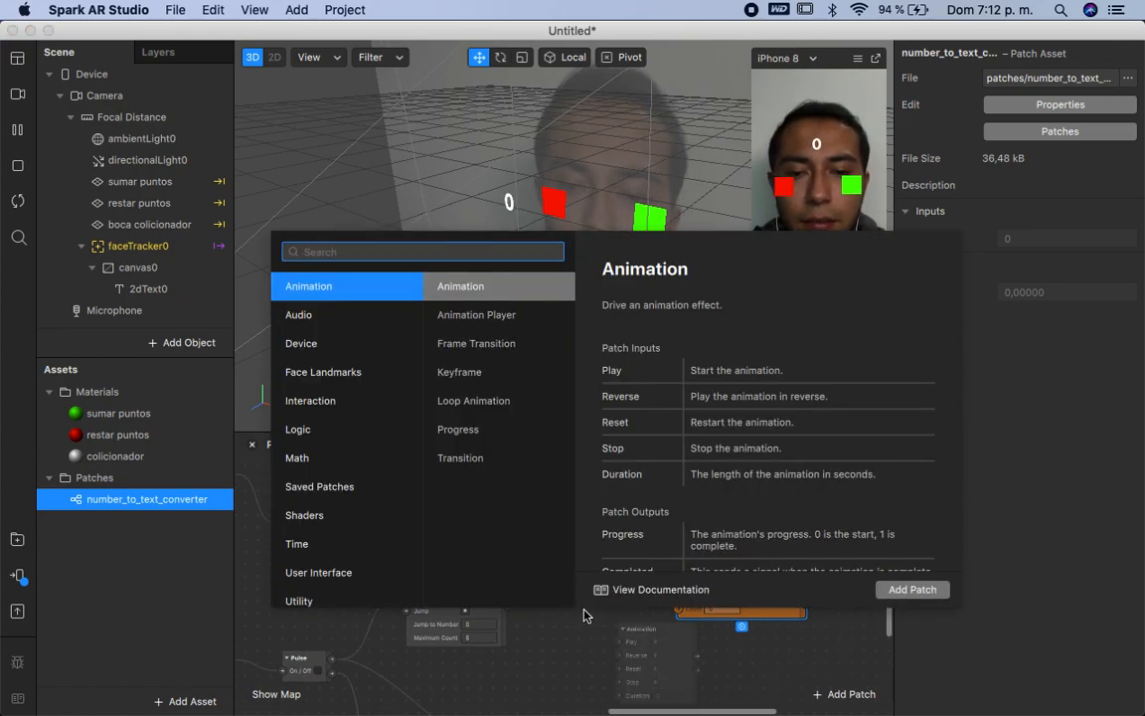
text(cou)
key(BackSpace)
key(BackSpace)
key(BackSpace)
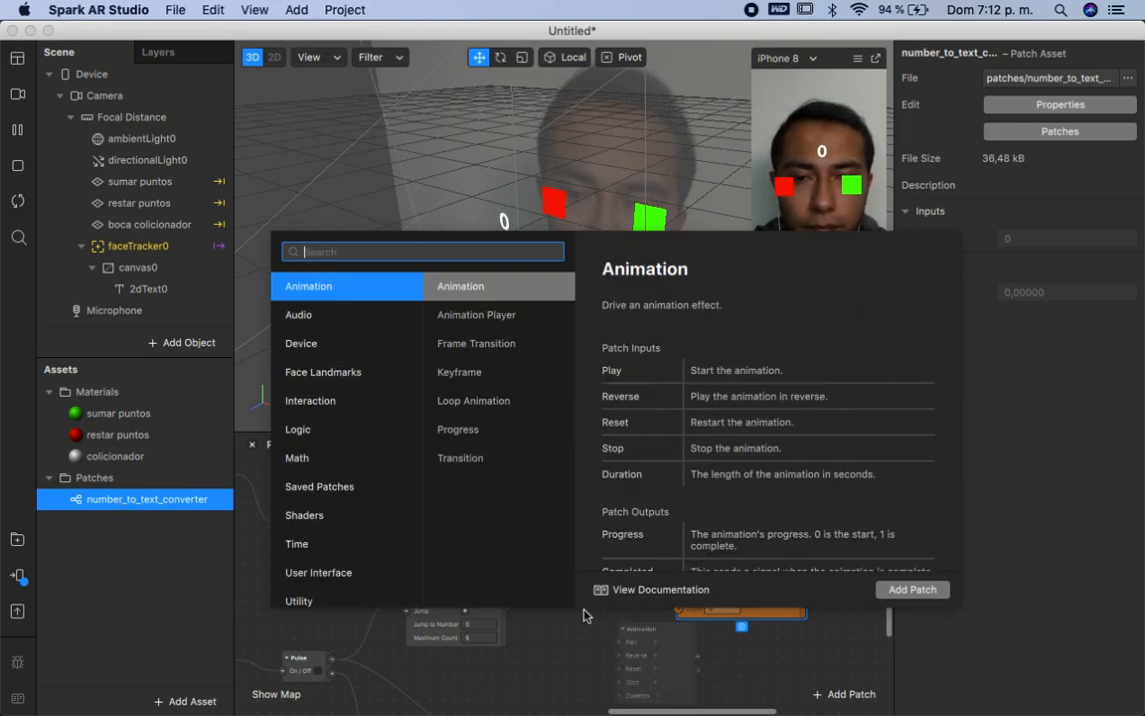
click(569, 644)
Step: Bring the number_to_text_converter patch closer to the Counter
click(652, 587)
drag(651, 588, 566, 576)
scroll(644, 611, right, 1)
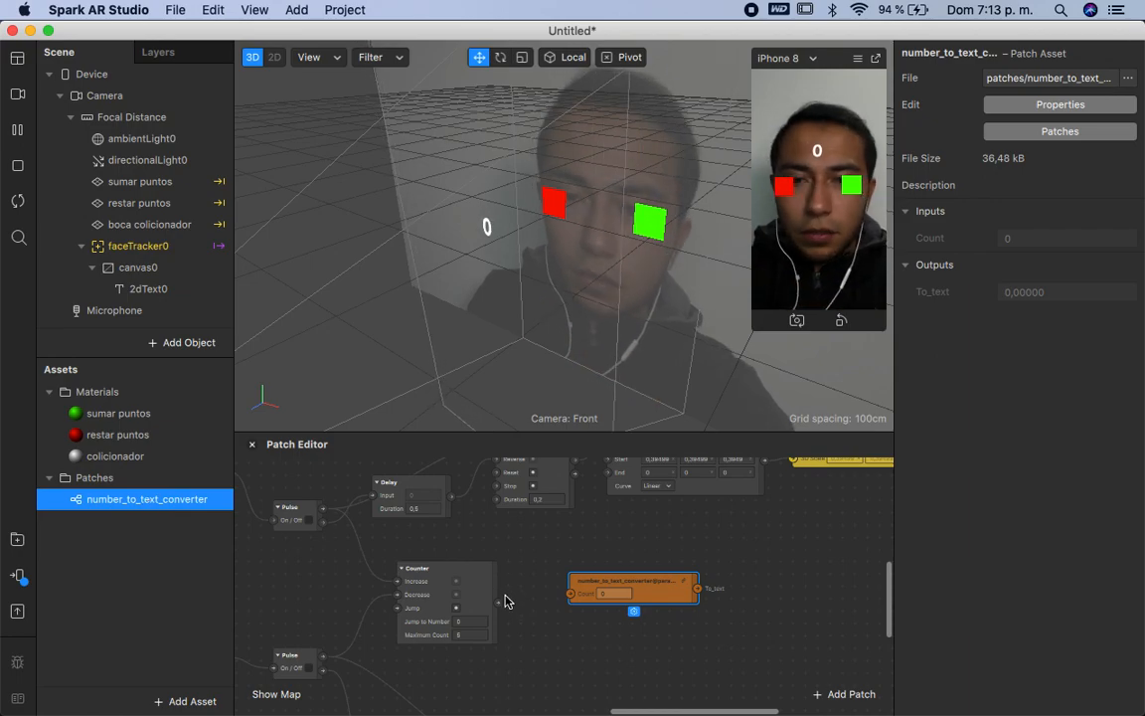
Step: Enlarge the Patch Editor area and connect the Counter's output to the number_to_text_converter's Count input
scroll(505, 602, up, 2)
drag(607, 430, 614, 161)
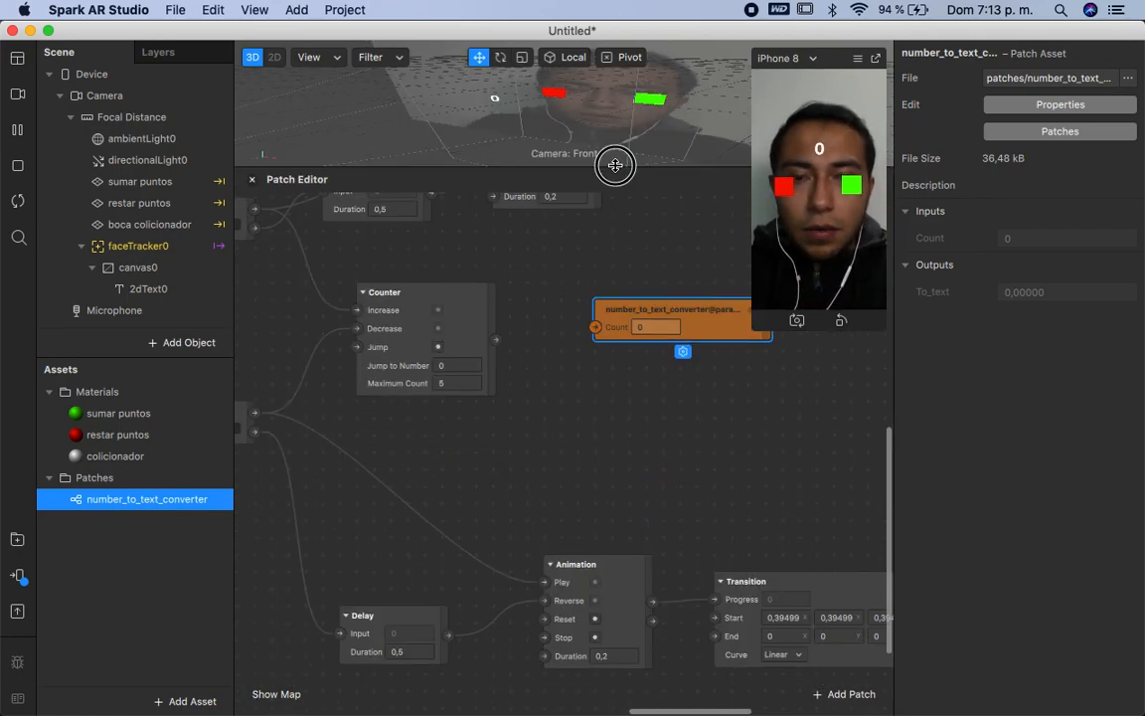
scroll(577, 365, down, 8)
scroll(577, 366, down, 10)
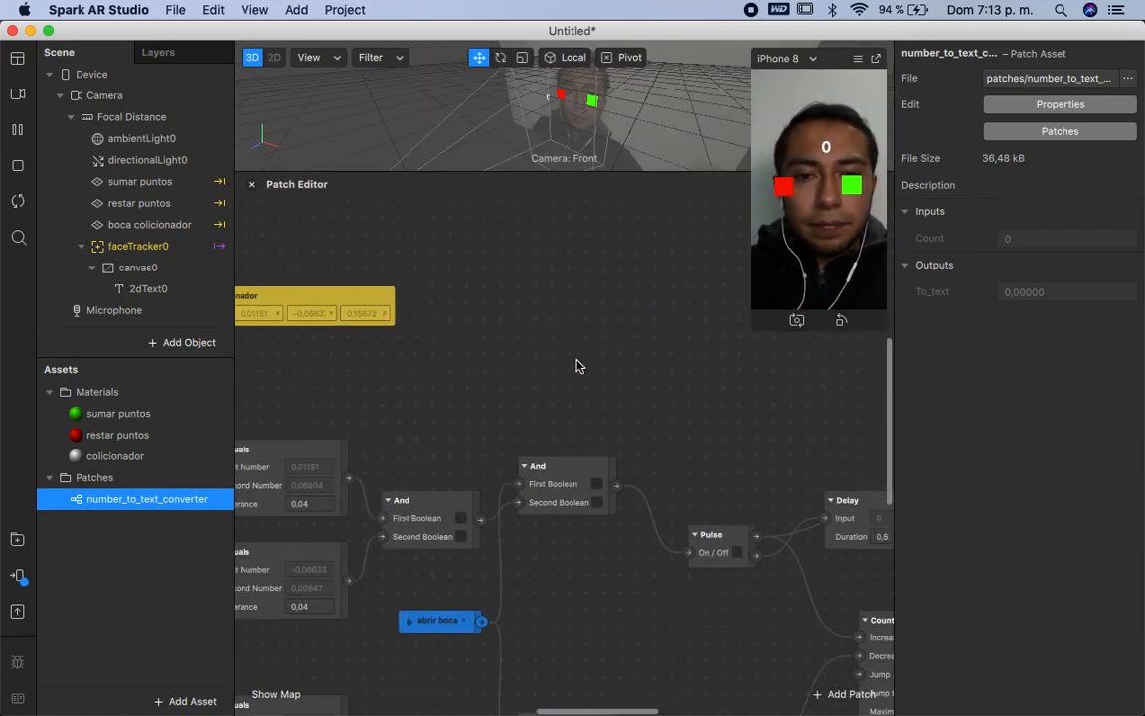
scroll(577, 366, right, 8)
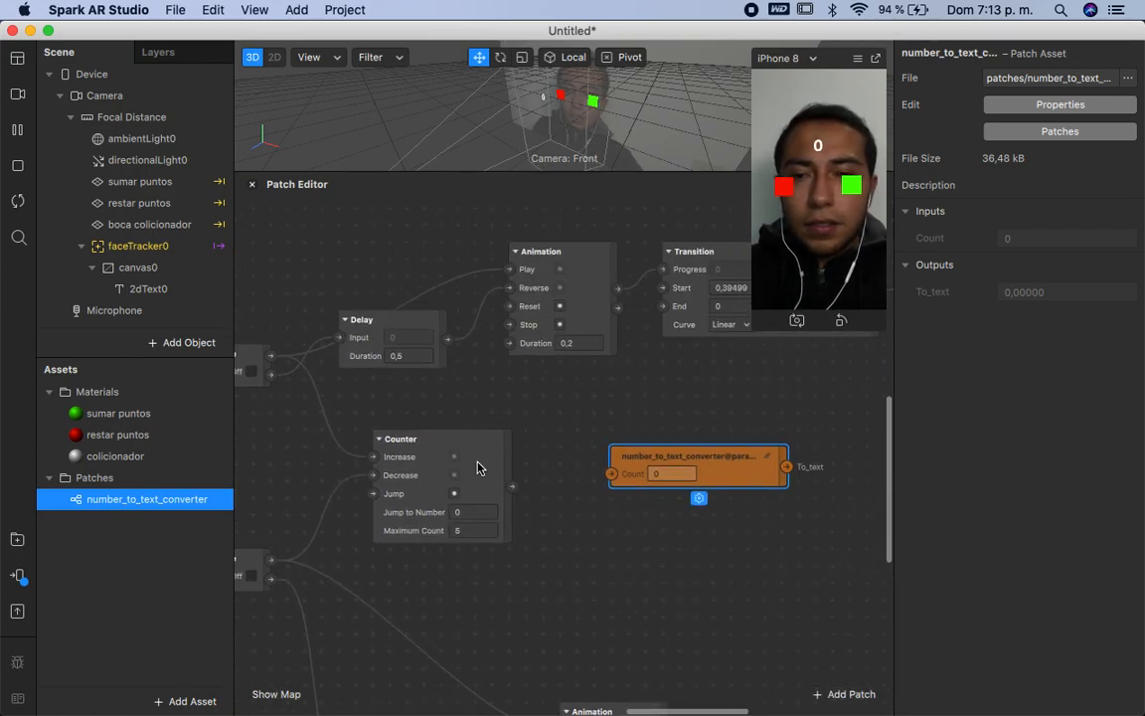
drag(512, 486, 587, 489)
Step: Create a patch for 2dText0's Text property, place it after the number_to_text_converter and connect To_text to it
scroll(487, 442, right, 5)
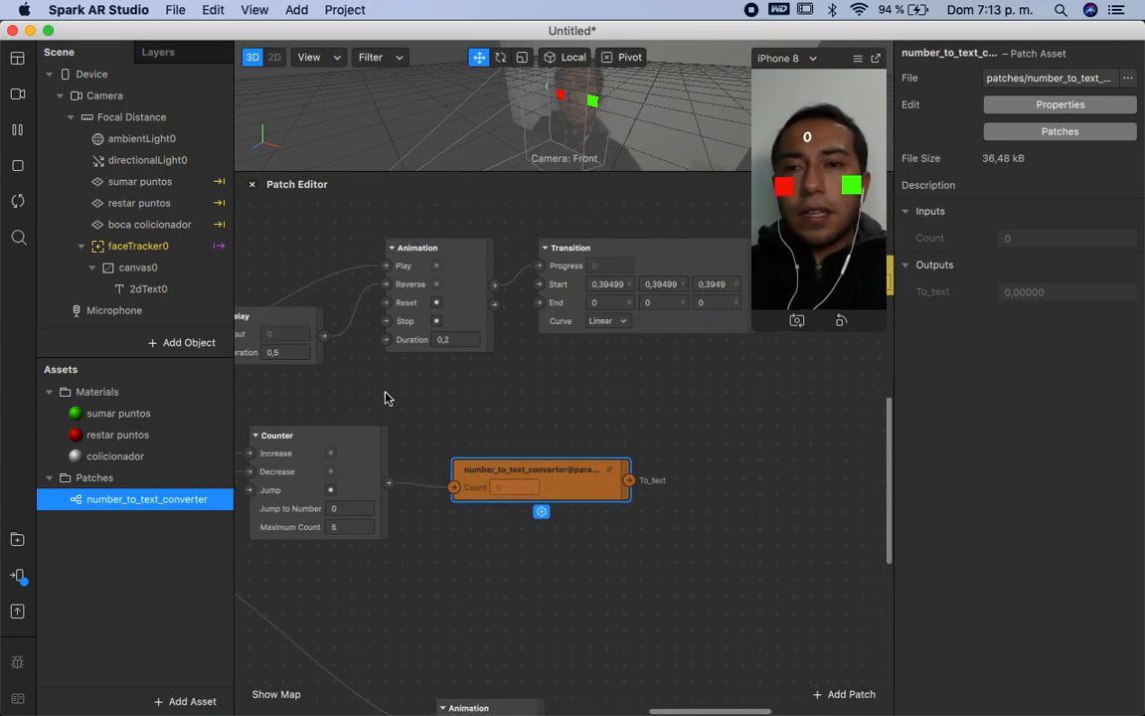
click(149, 289)
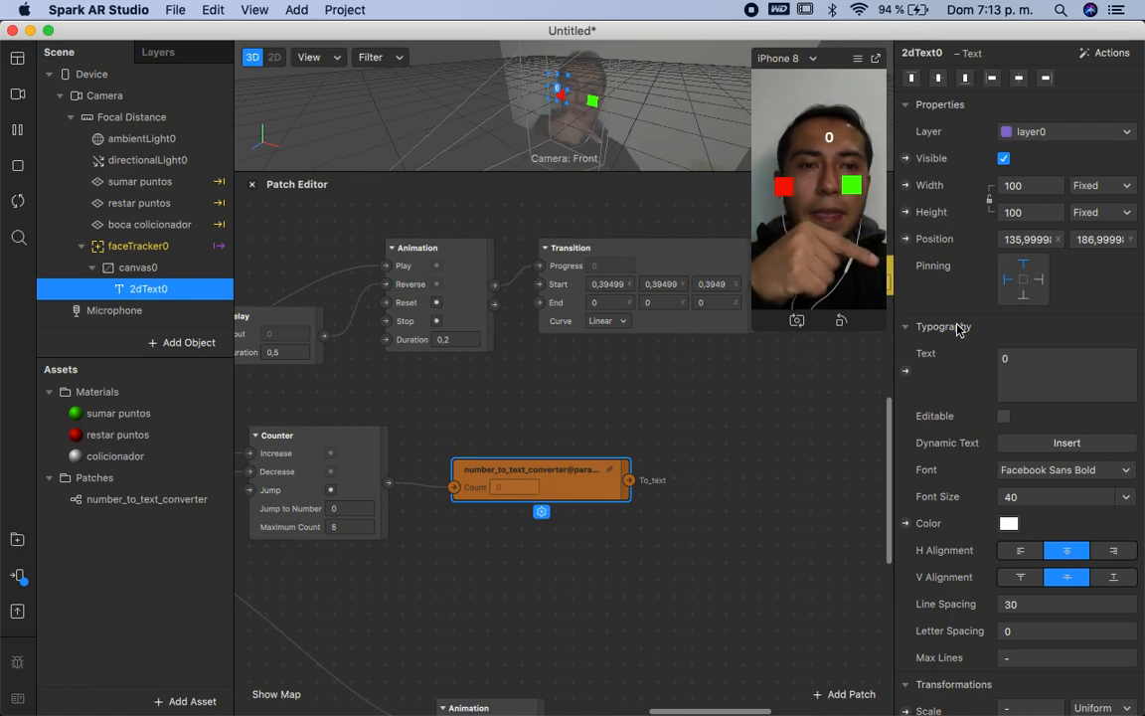
click(905, 371)
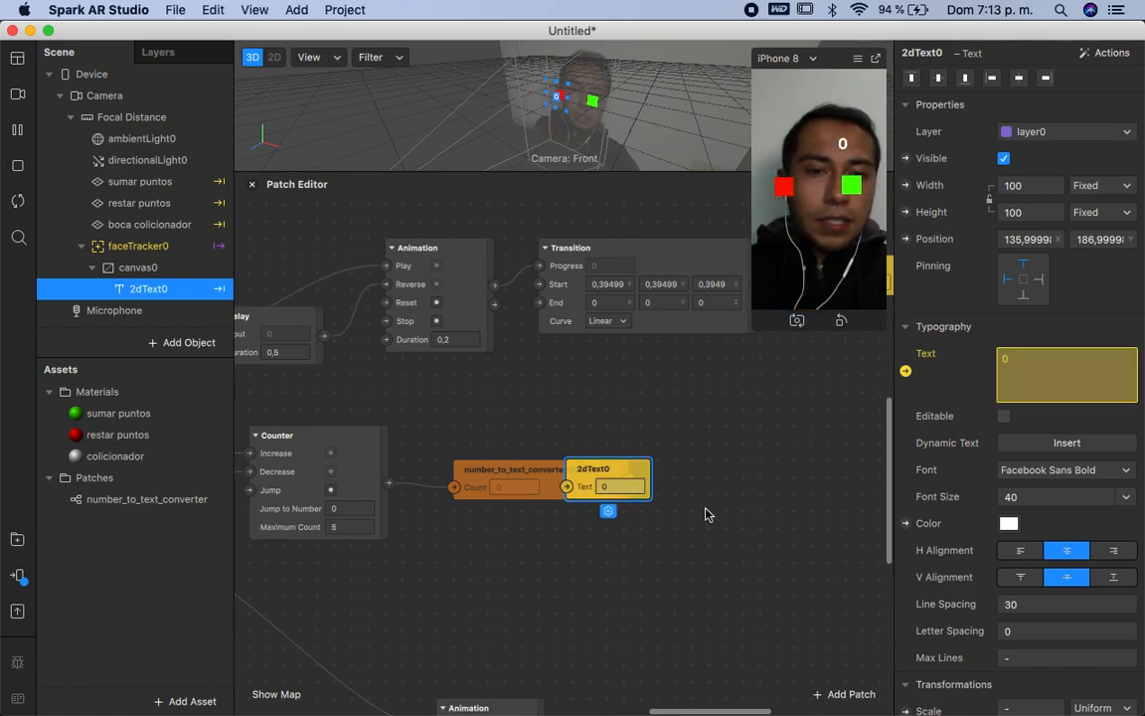
drag(589, 486, 735, 481)
drag(629, 480, 709, 492)
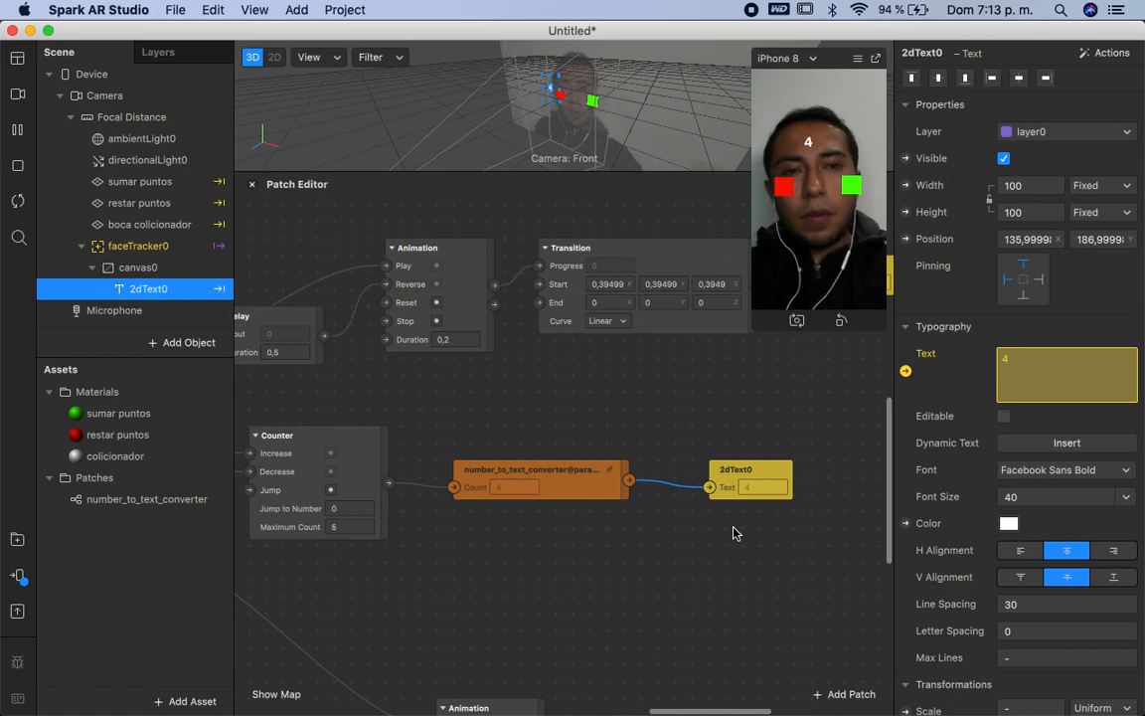
Step: Add a Loop Animation patch in the empty space before the Transition patches that drive the squares' positions
scroll(646, 614, left, 10)
scroll(645, 613, left, 20)
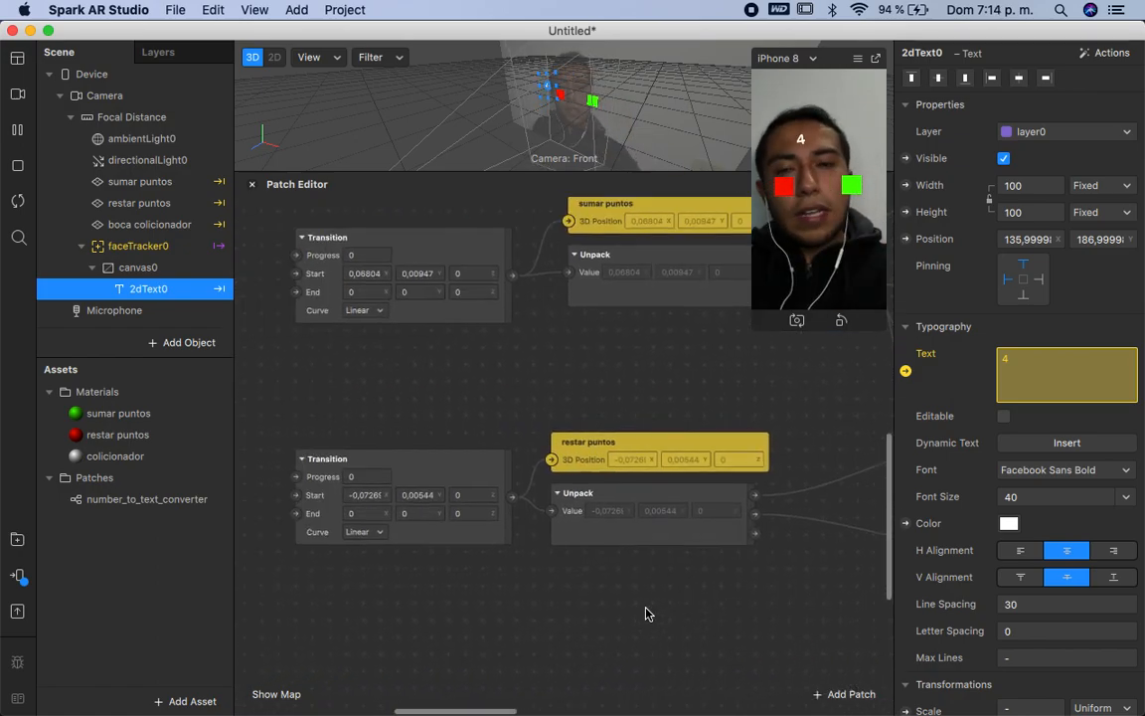
scroll(645, 613, left, 11)
right_click(369, 377)
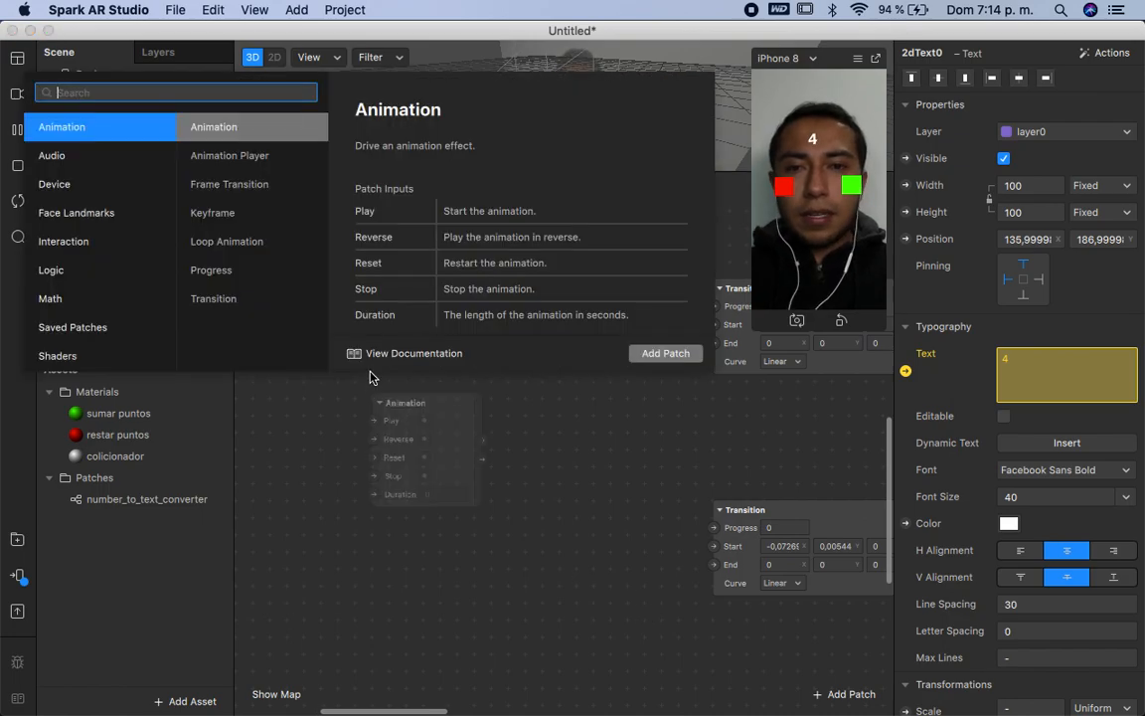
text(loo)
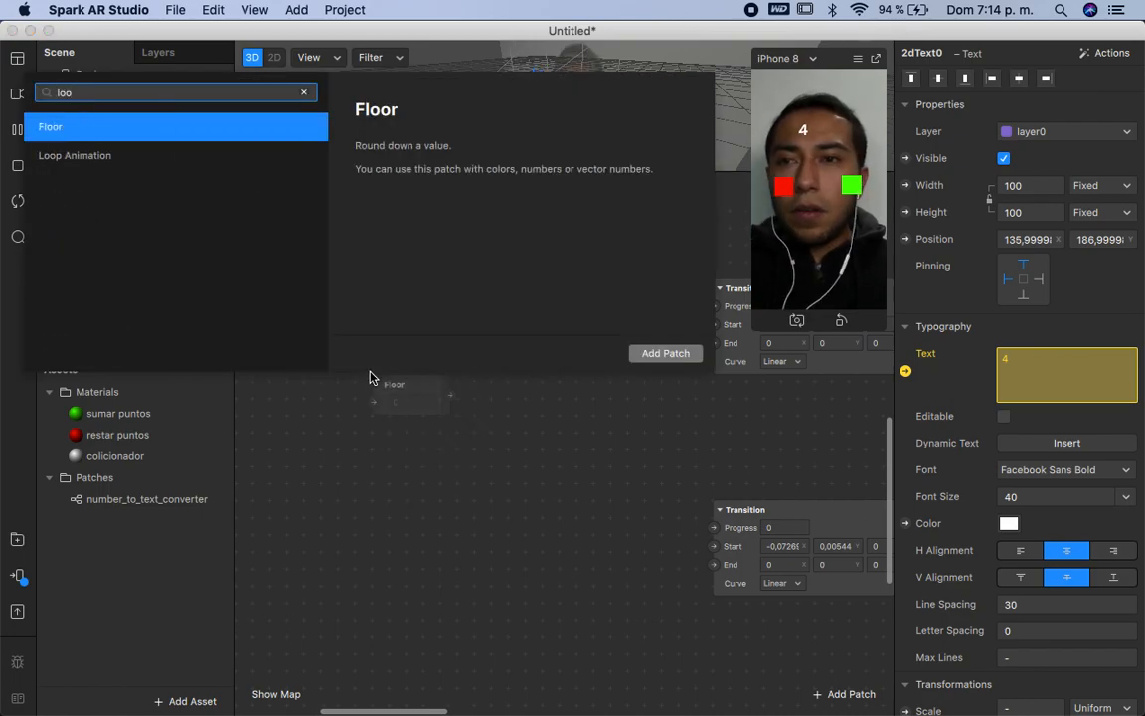
key(Down)
key(Return)
drag(427, 389, 359, 322)
scroll(408, 371, up, 3)
drag(313, 379, 248, 363)
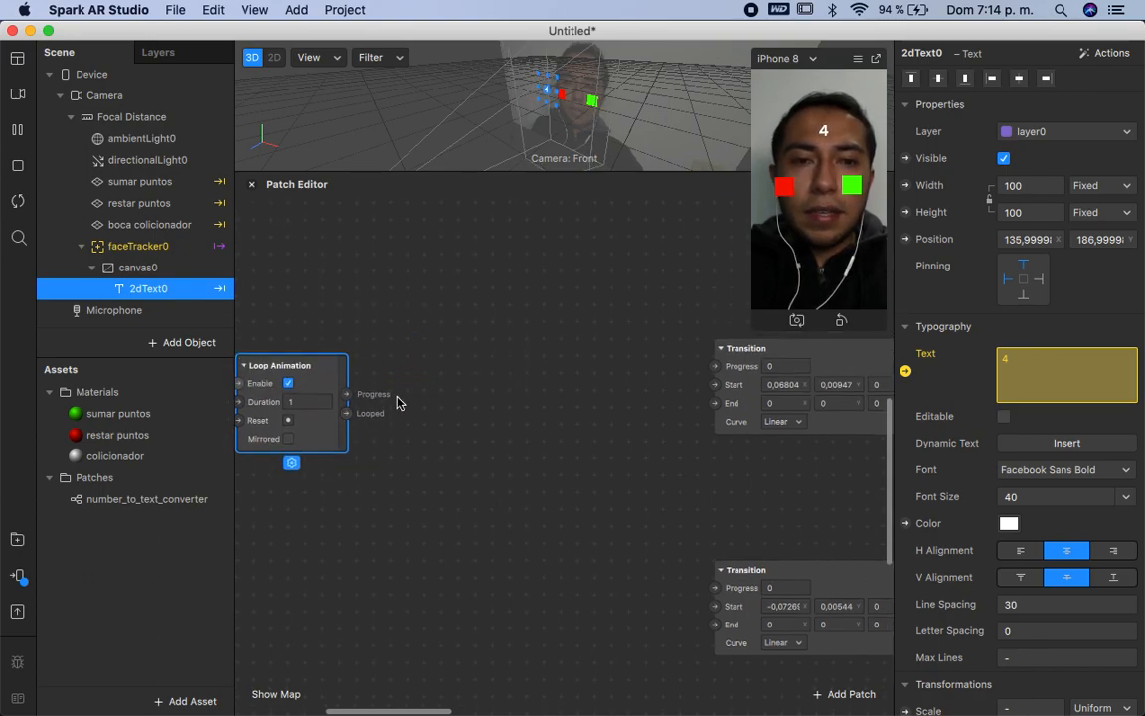
Step: Add a Pack patch, connect its output to the Start of the sumar puntos position Transition and place it before that Transition
click(543, 429)
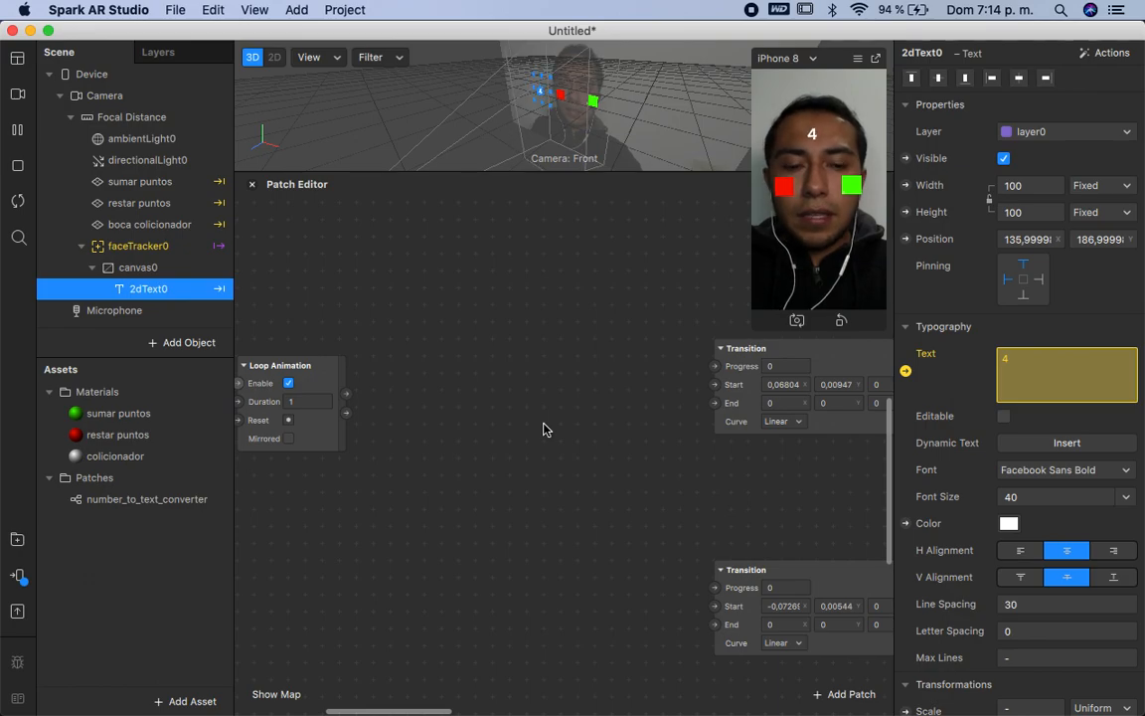
double_click(543, 430)
text(pack)
key(Return)
drag(624, 476, 720, 389)
drag(617, 452, 652, 356)
Step: Move Loop Animation further from Pack and connect its Progress output to Pack's second input
scroll(412, 442, left, 3)
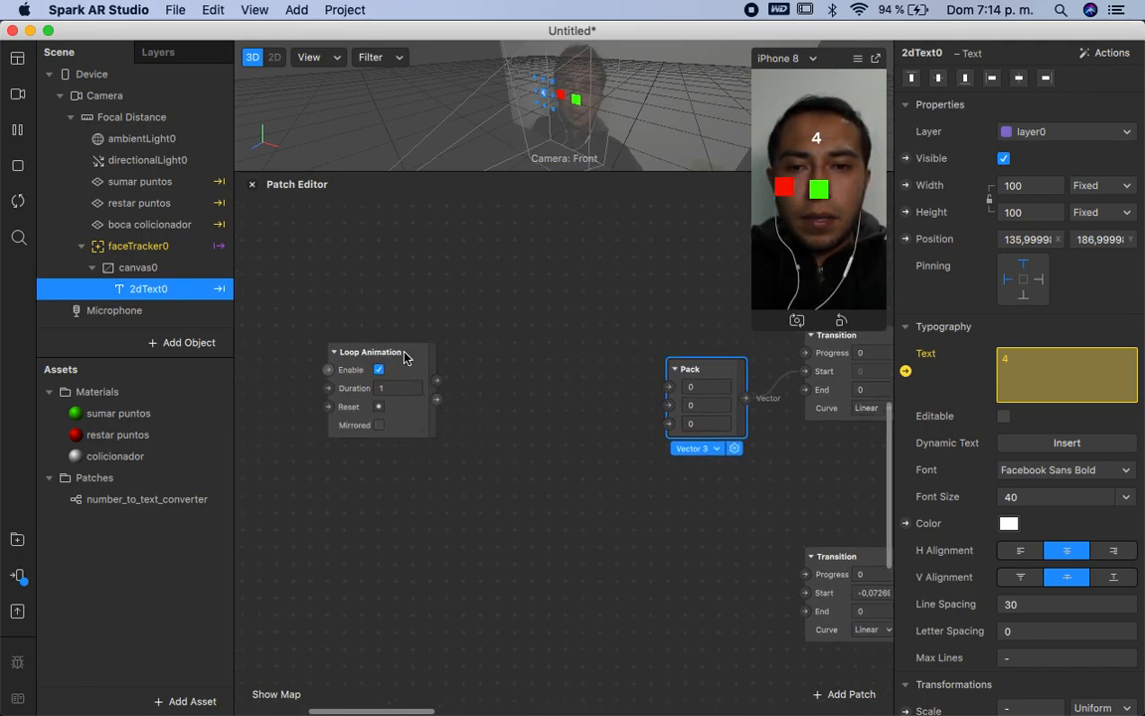
drag(404, 355, 352, 361)
scroll(542, 421, right, 7)
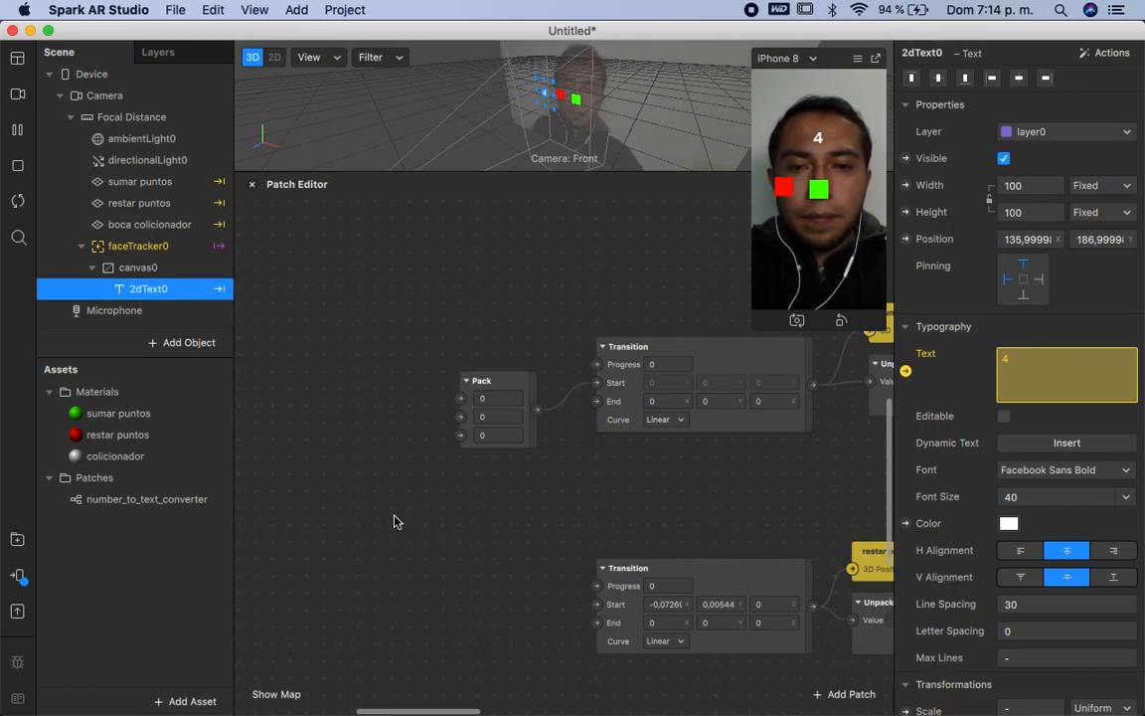
scroll(395, 521, left, 6)
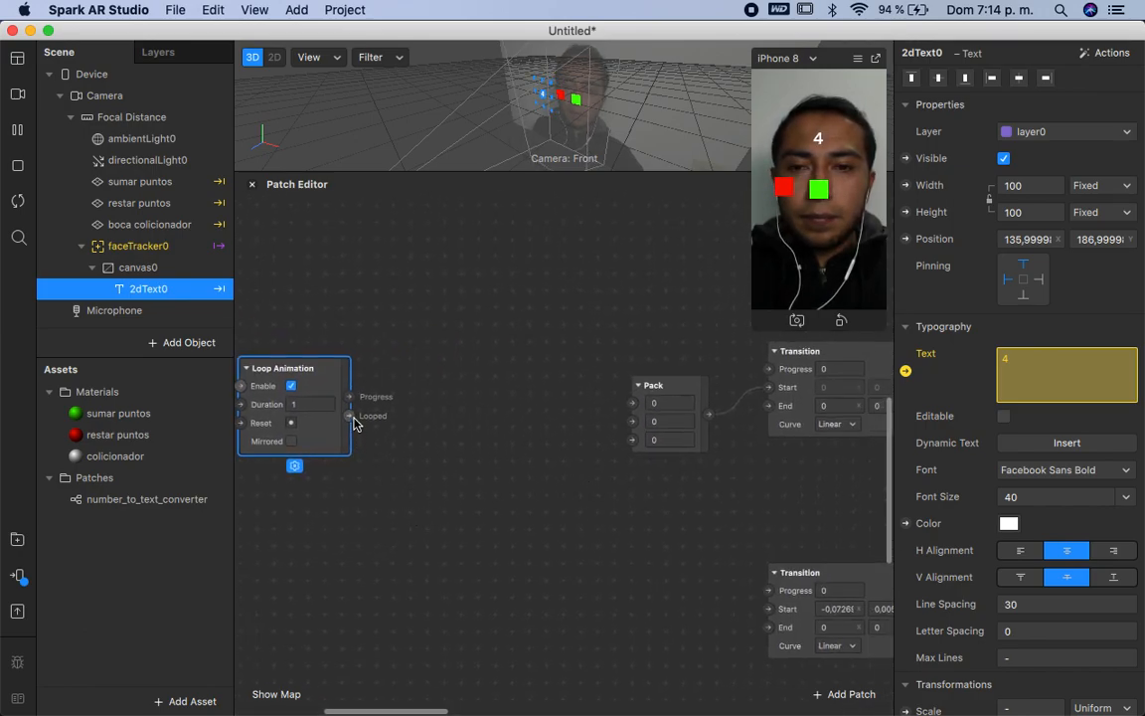
drag(350, 416, 632, 420)
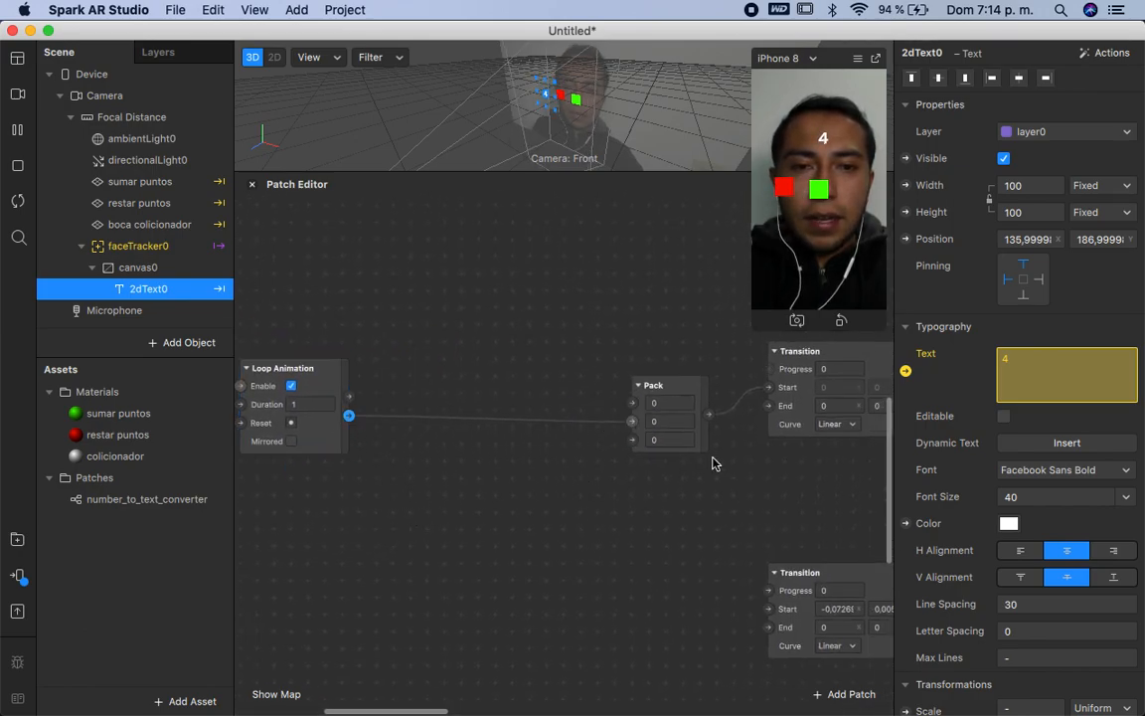
drag(349, 396, 632, 421)
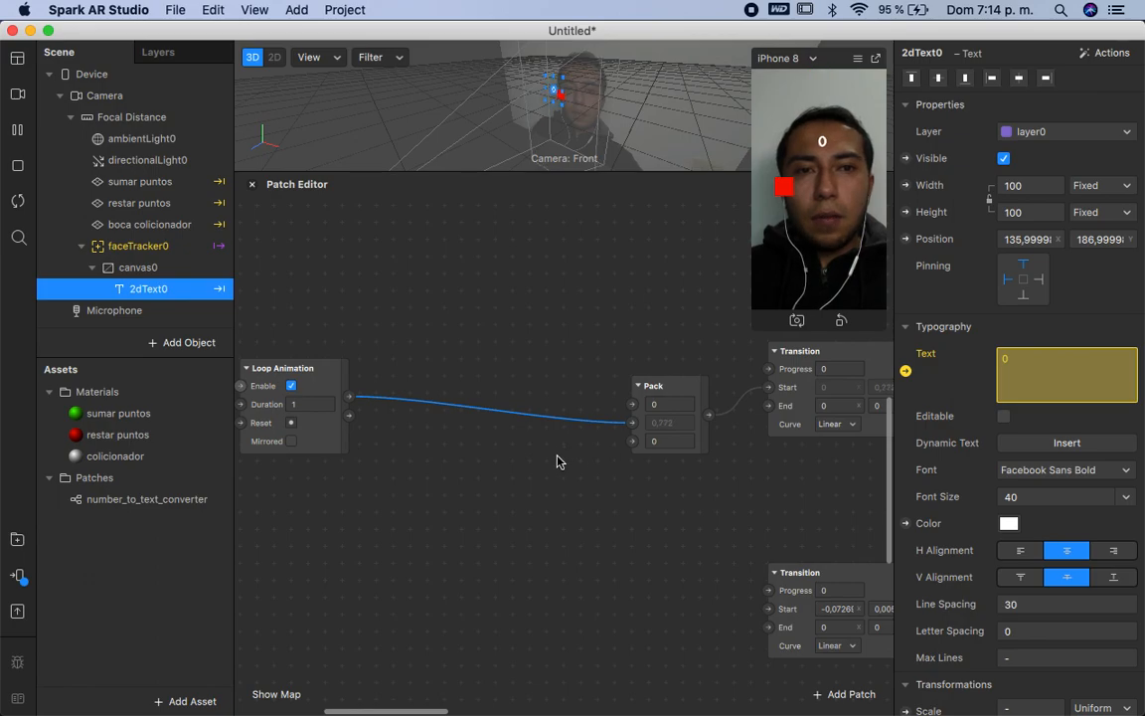
scroll(557, 461, right, 5)
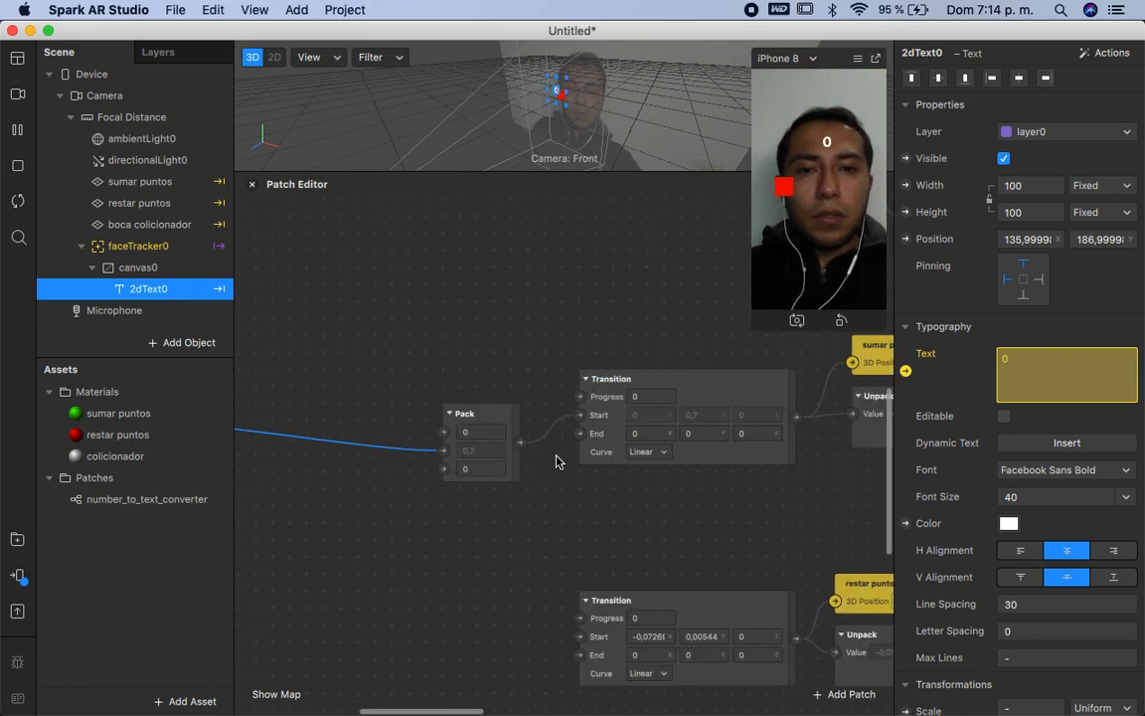
double_click(557, 462)
click(515, 568)
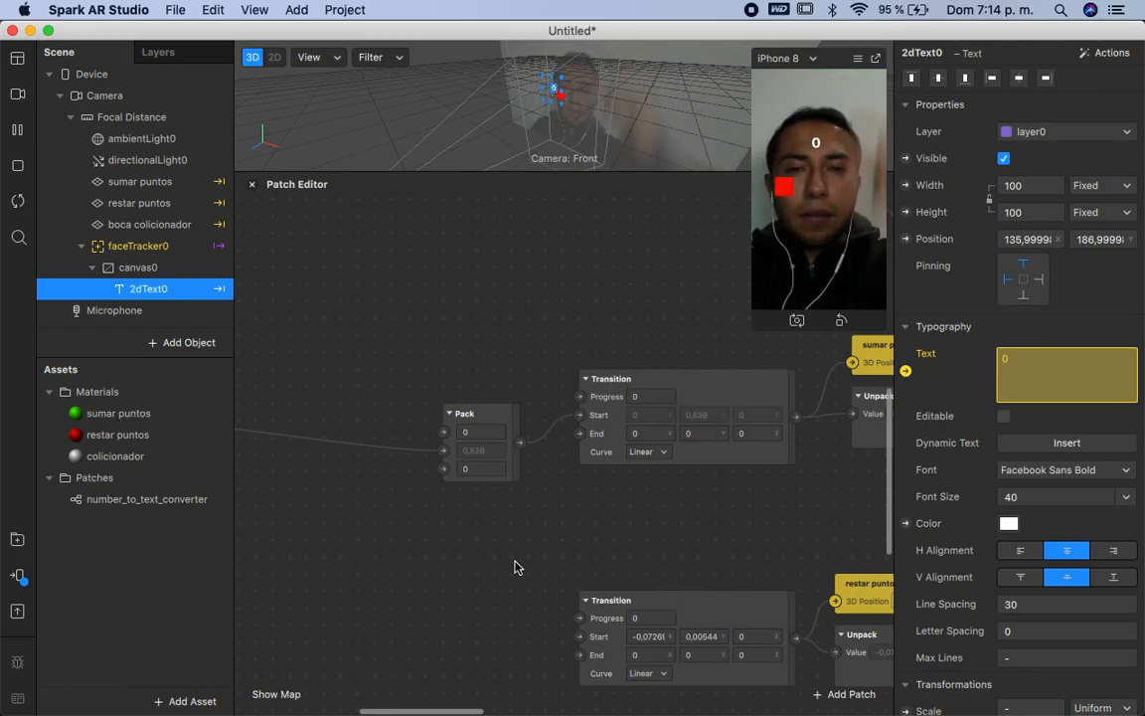
Step: Insert a Multiply patch between Loop Animation and Pack, wiring Progress to its First Value and its Output to Pack's second input
scroll(397, 508, left, 3)
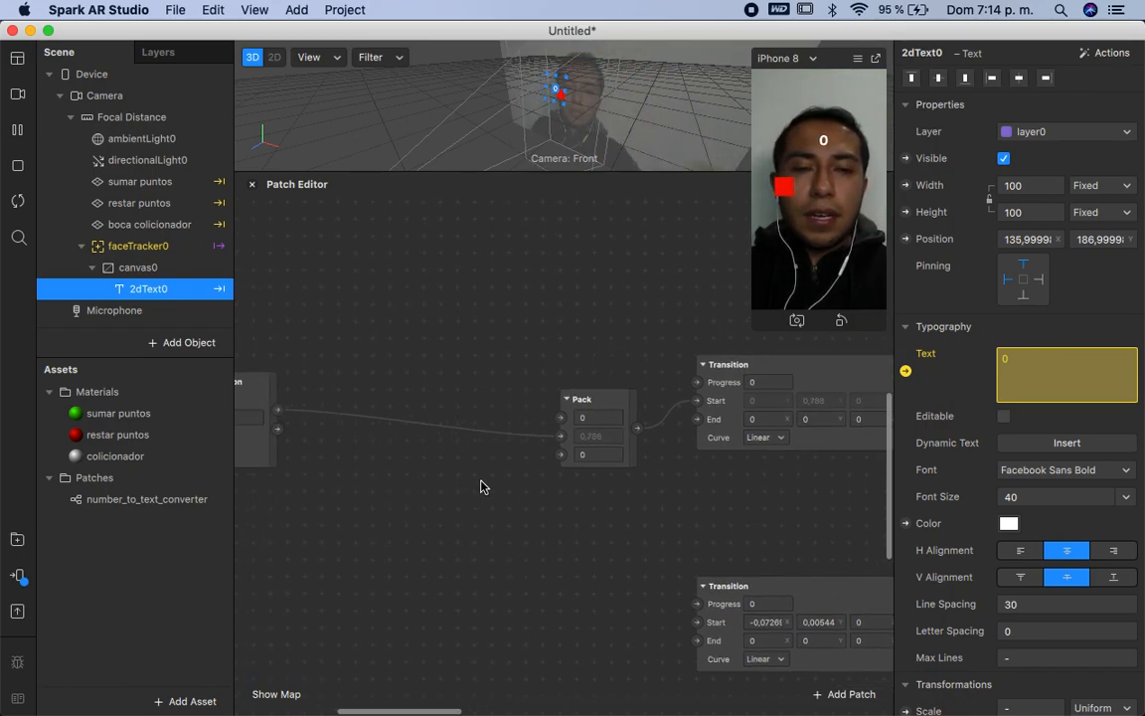
scroll(480, 486, right, 2)
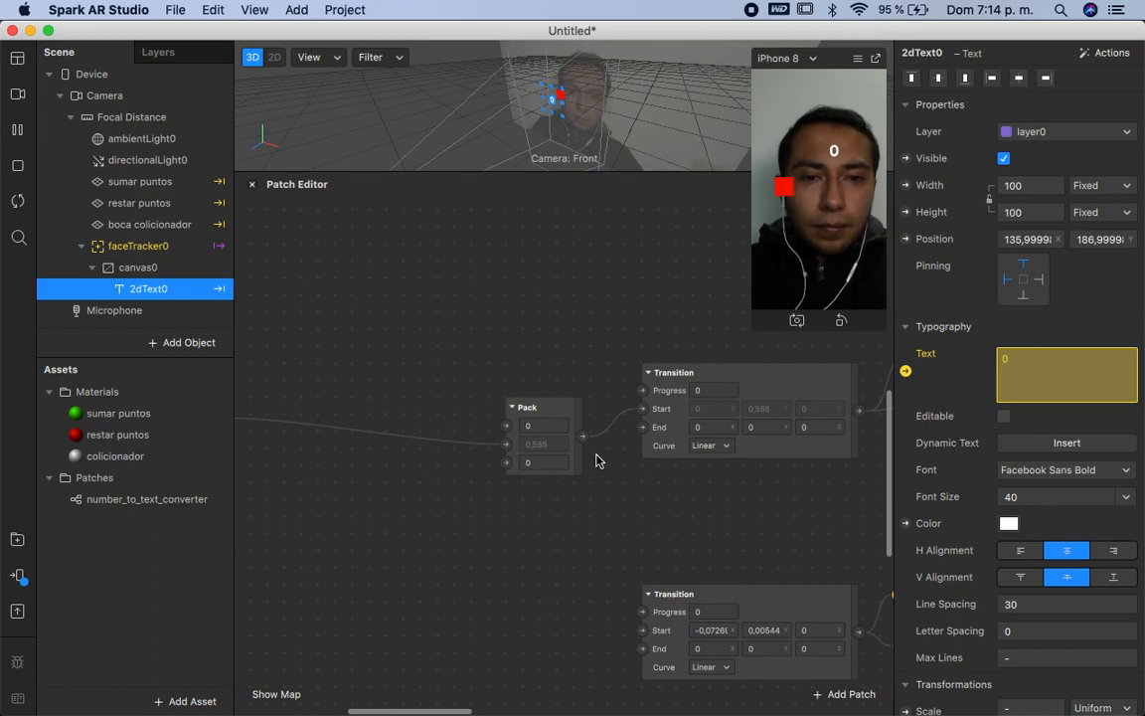
scroll(428, 509, left, 2)
scroll(442, 502, left, 1)
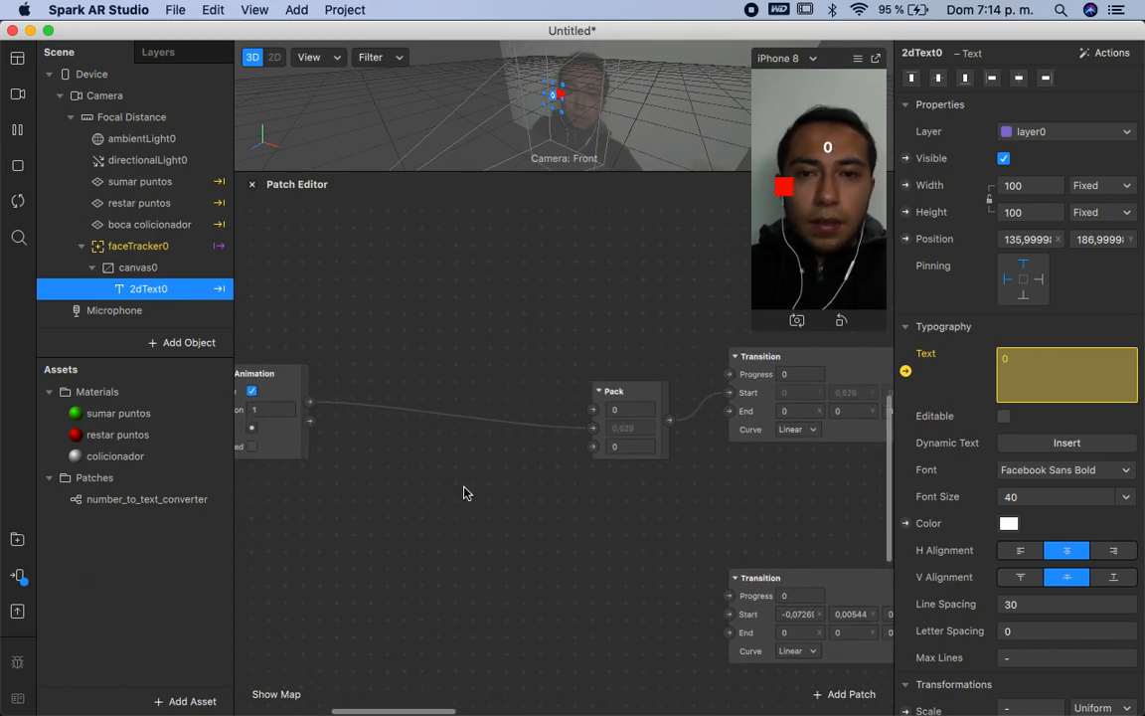
right_click(423, 471)
text(mu)
key(Down)
key(Down)
key(Return)
drag(309, 402, 426, 499)
drag(553, 498, 594, 427)
drag(522, 488, 502, 414)
Step: Set the Multiply patch's Second Value to -1
click(490, 444)
text(-1)
key(Return)
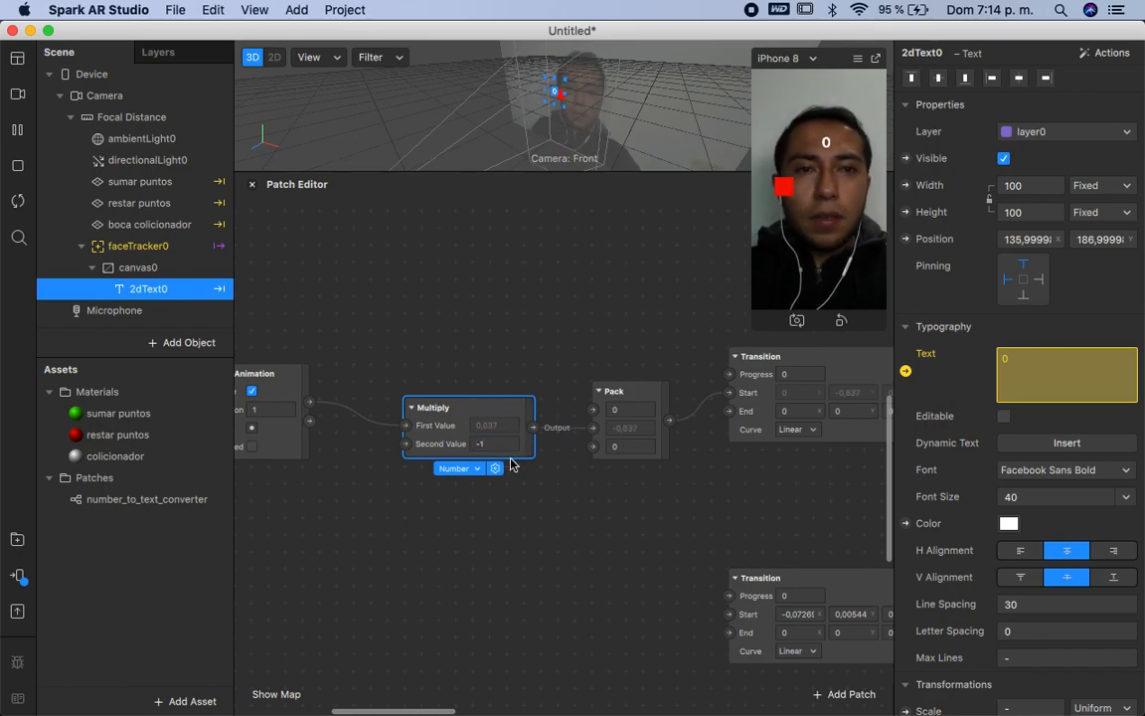
scroll(391, 481, right, 2)
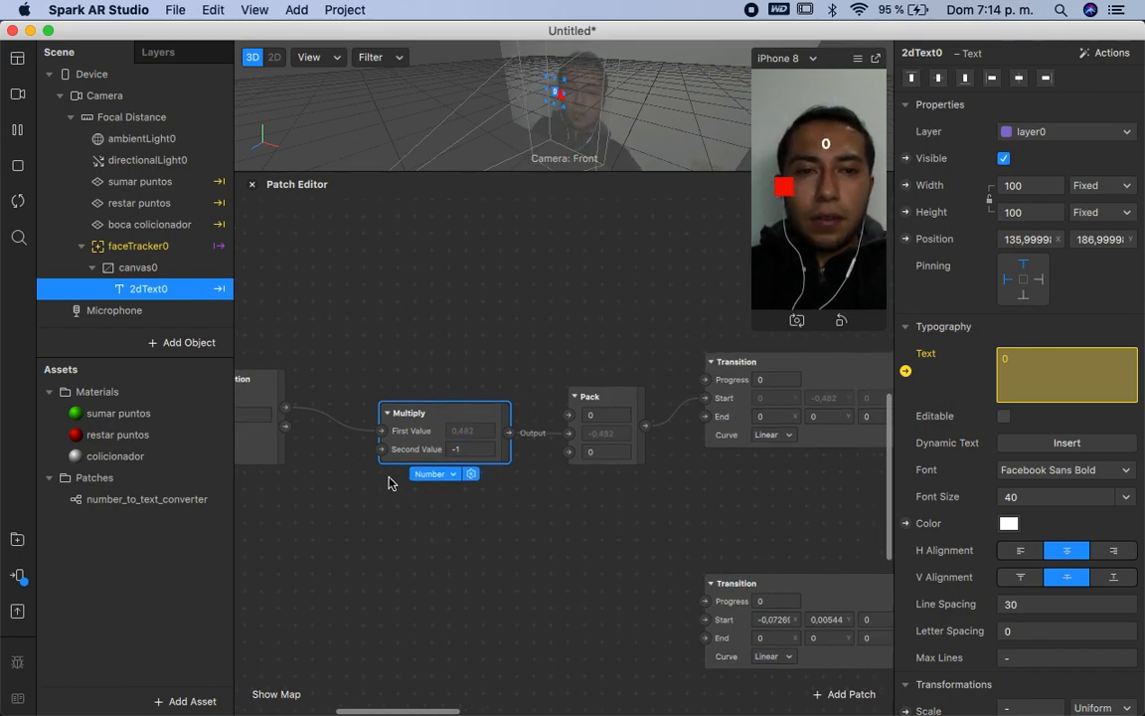
Step: Pause the preview and move the Loop Animation and Multiply patches further away from Pack
scroll(494, 486, right, 5)
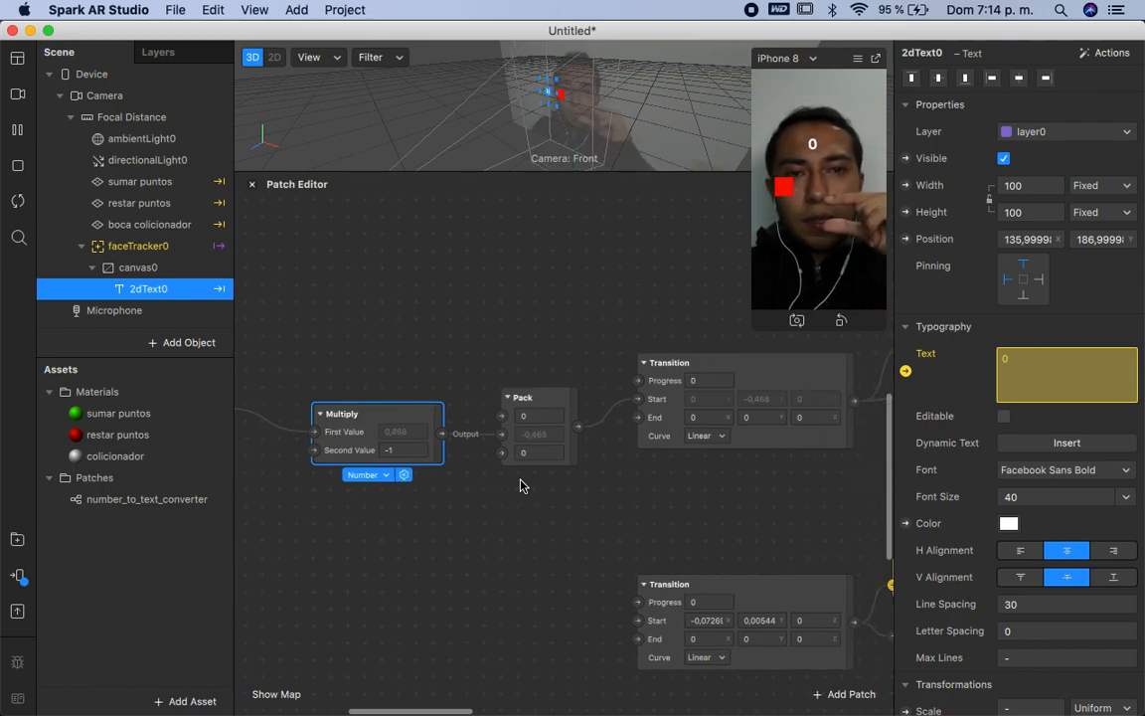
click(17, 129)
scroll(513, 452, left, 20)
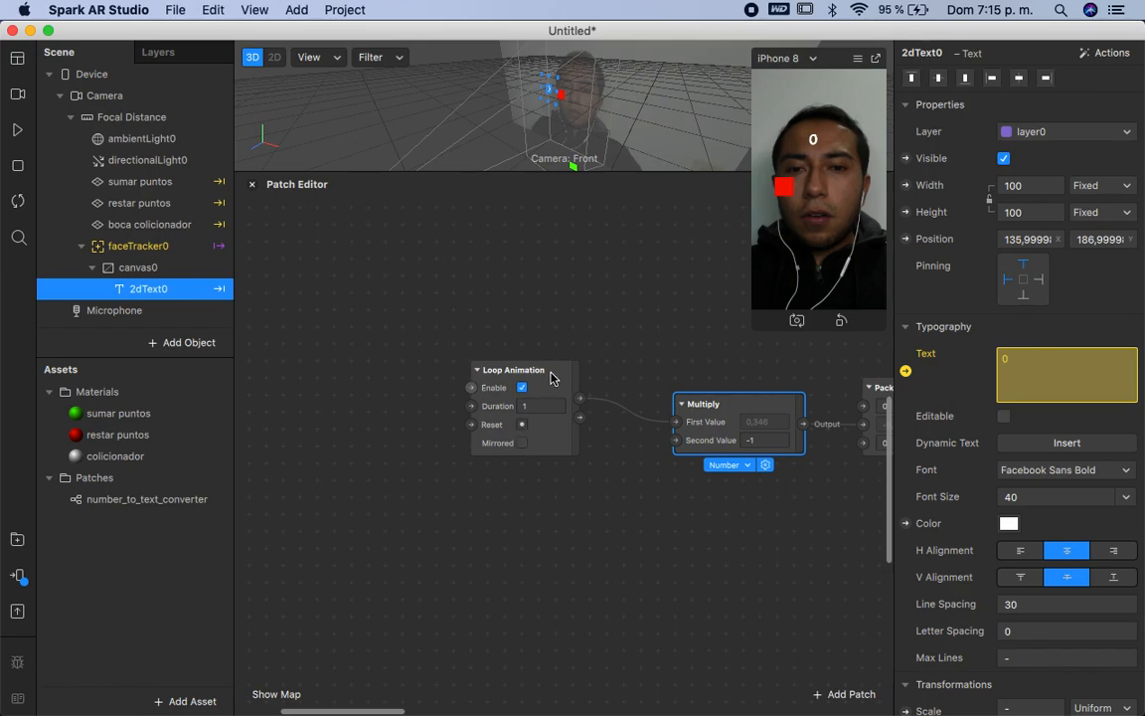
drag(480, 389, 352, 394)
drag(733, 424, 560, 416)
scroll(696, 427, right, 14)
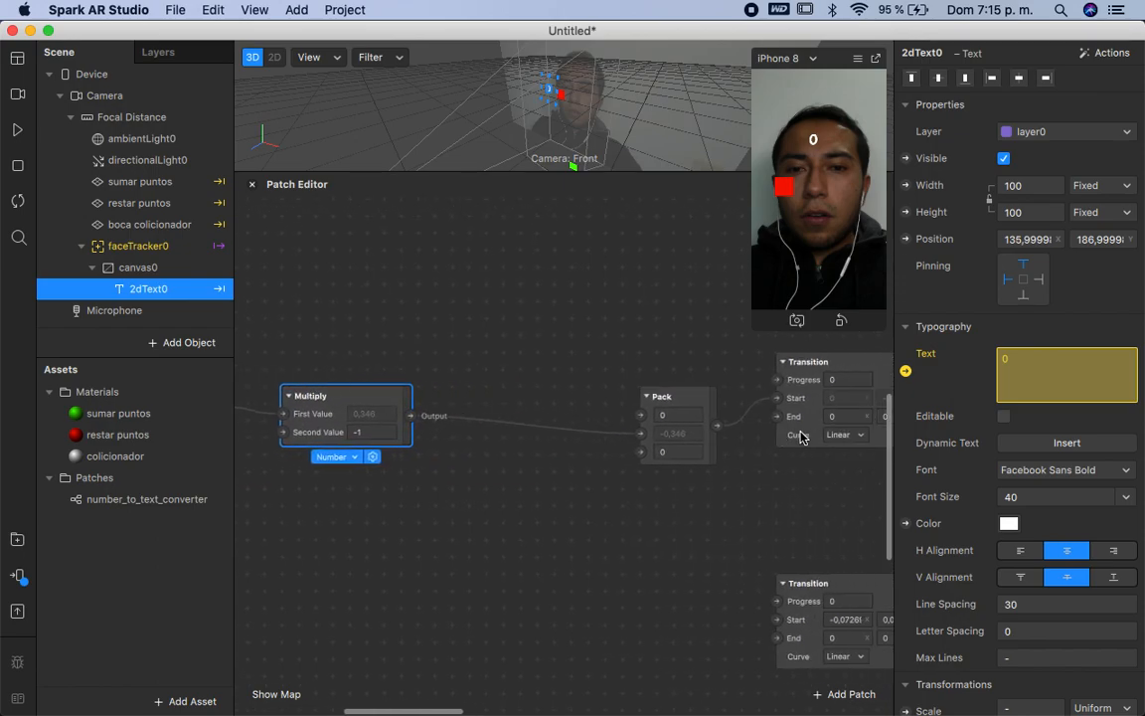
Step: Set Pack's first value to 0,06804, copied from the temporarily disconnected Transition Start X, and reconnect Pack to Start
scroll(821, 404, right, 3)
drag(700, 409, 666, 417)
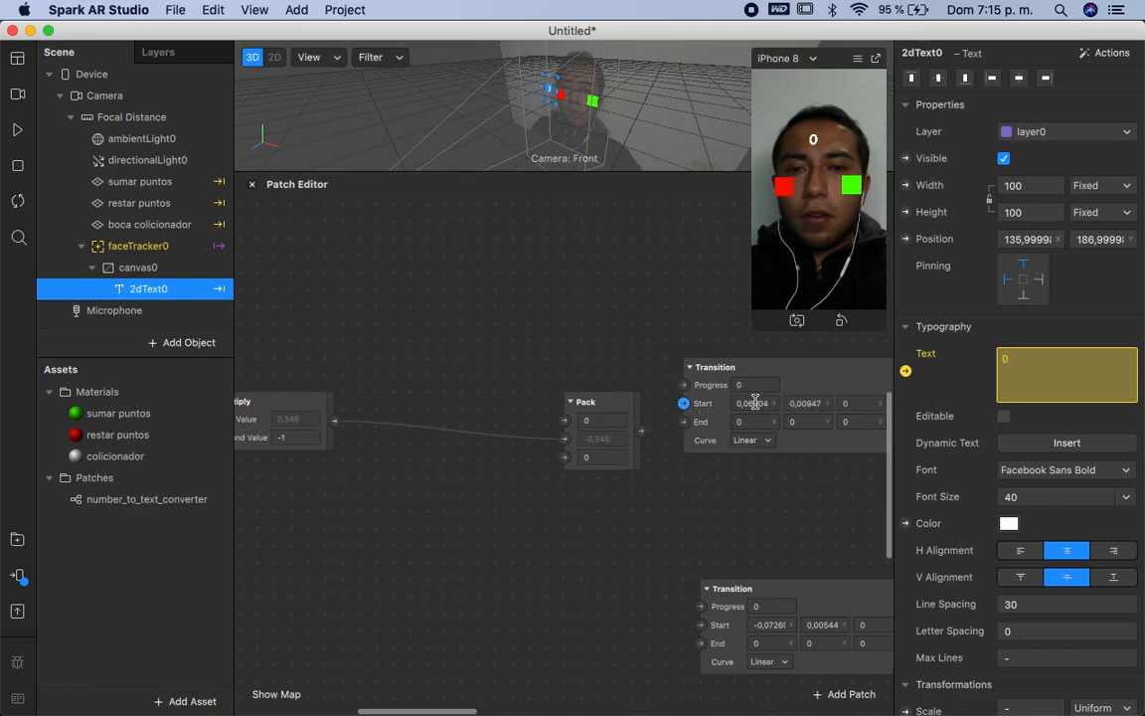
double_click(751, 402)
key(super+c)
click(600, 419)
key(super+v)
drag(641, 431, 683, 404)
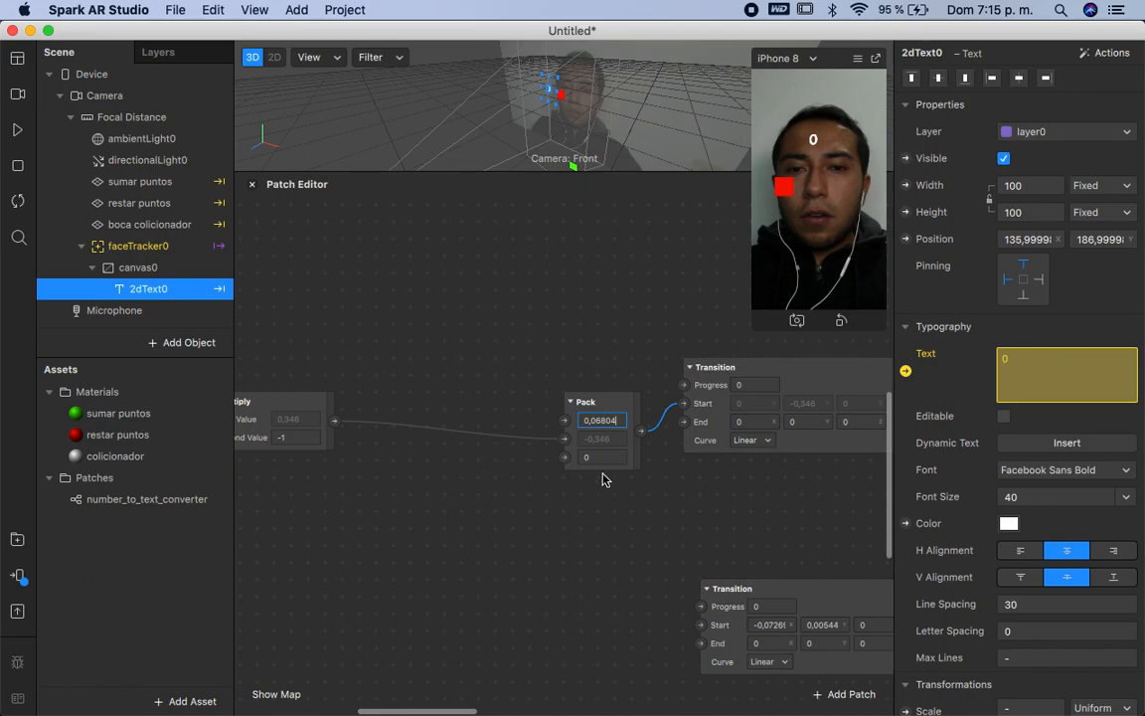
Step: Insert an Add patch between Multiply and Pack, wiring Multiply's Output to its First Value and its Output to Pack's second input
scroll(520, 494, left, 5)
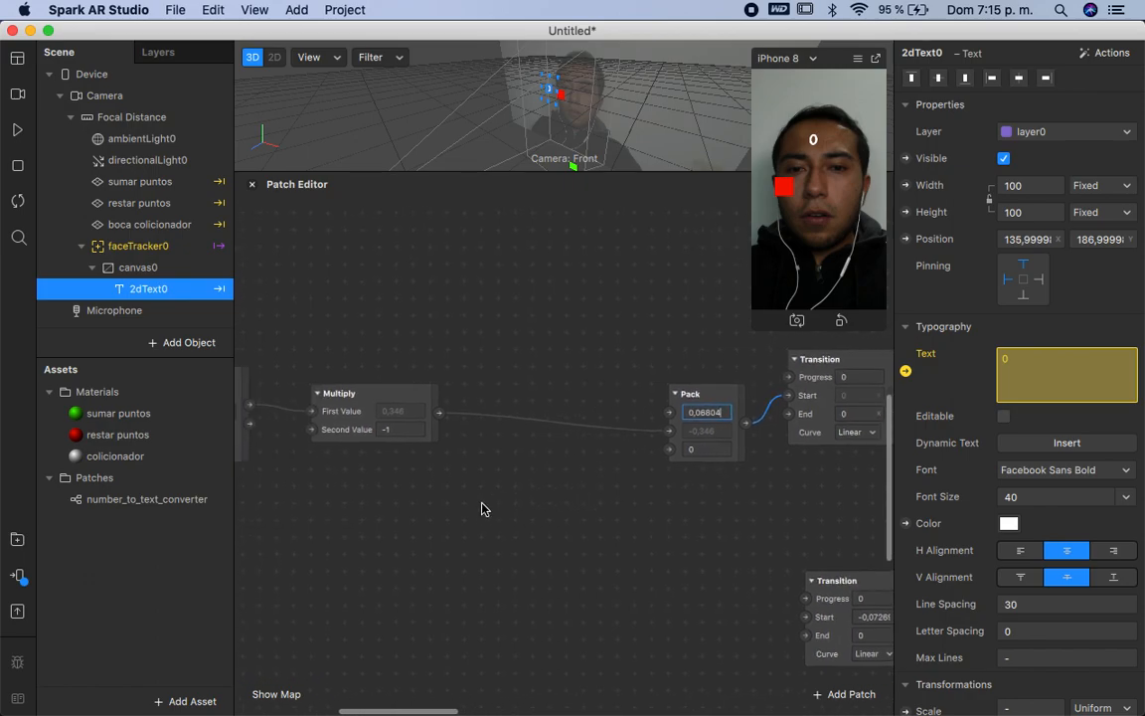
right_click(481, 509)
text(add)
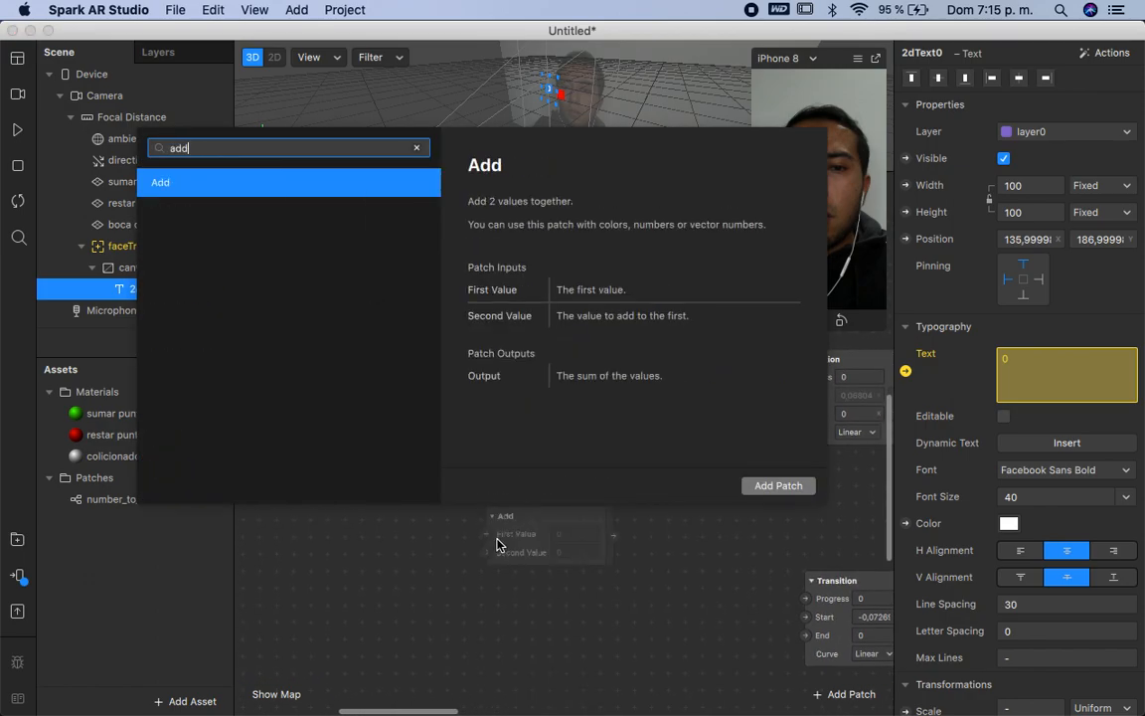
key(Return)
drag(527, 525, 554, 470)
drag(440, 413, 516, 480)
drag(643, 480, 669, 430)
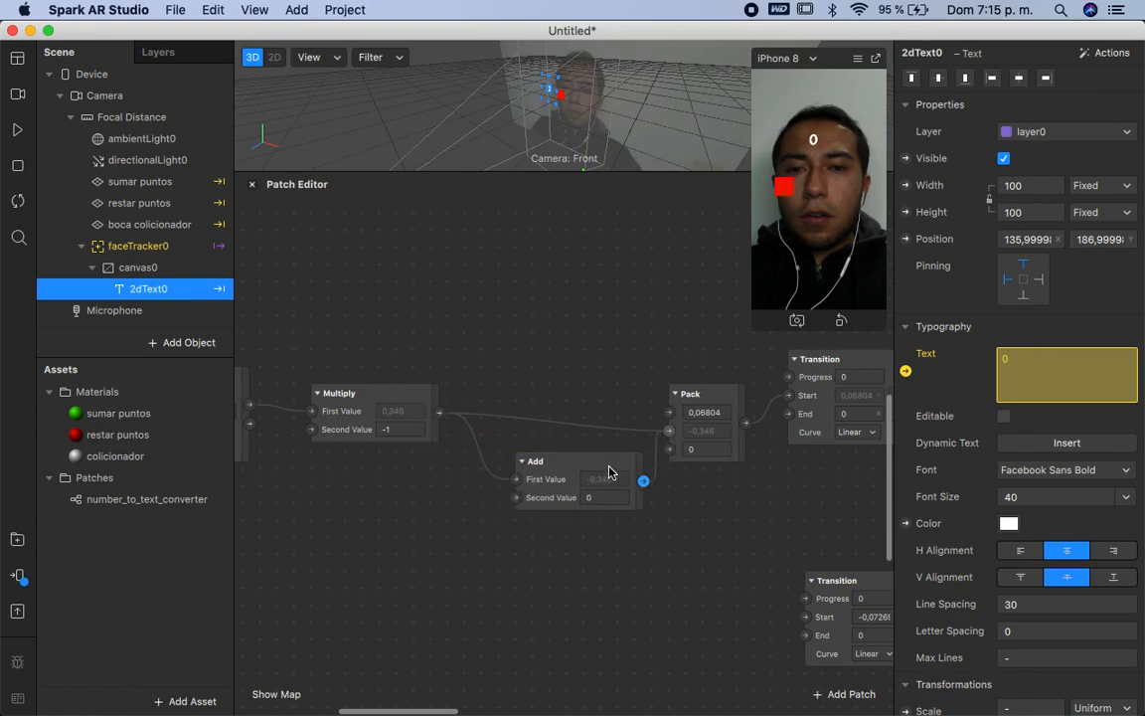
drag(610, 471, 595, 417)
scroll(597, 408, right, 5)
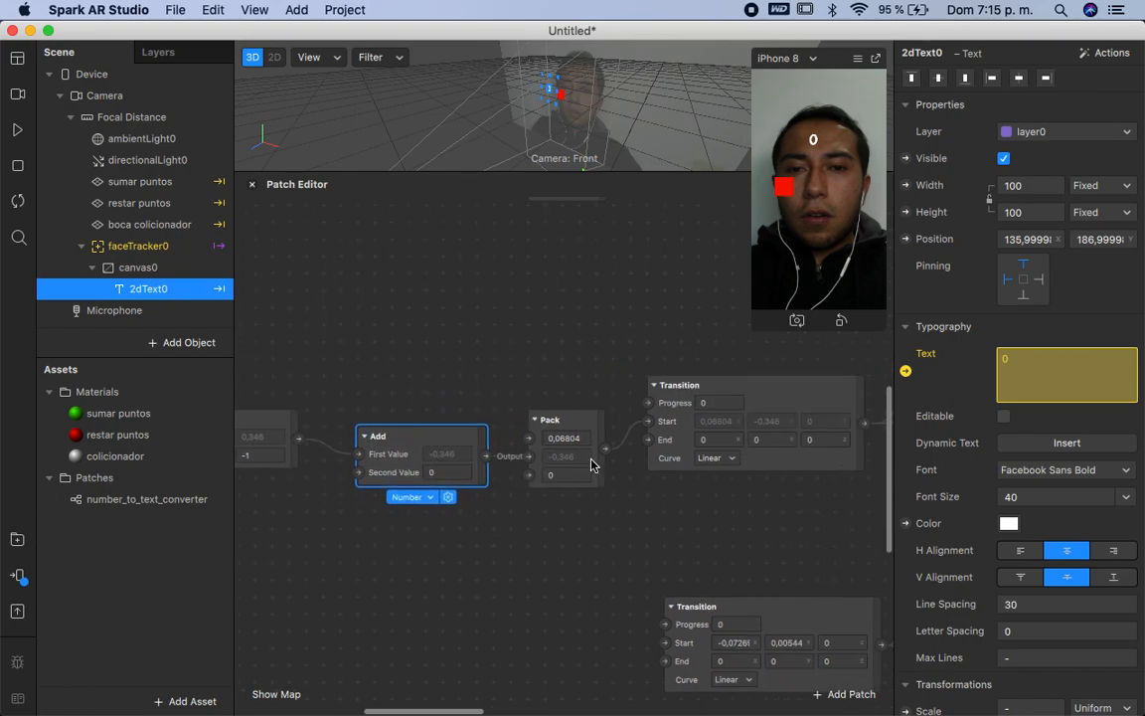
Step: Disconnect the sumar puntos 3D Position patch from its Transition, enlarge the viewport and delete that patch
scroll(594, 465, right, 6)
drag(641, 379, 595, 388)
click(657, 374)
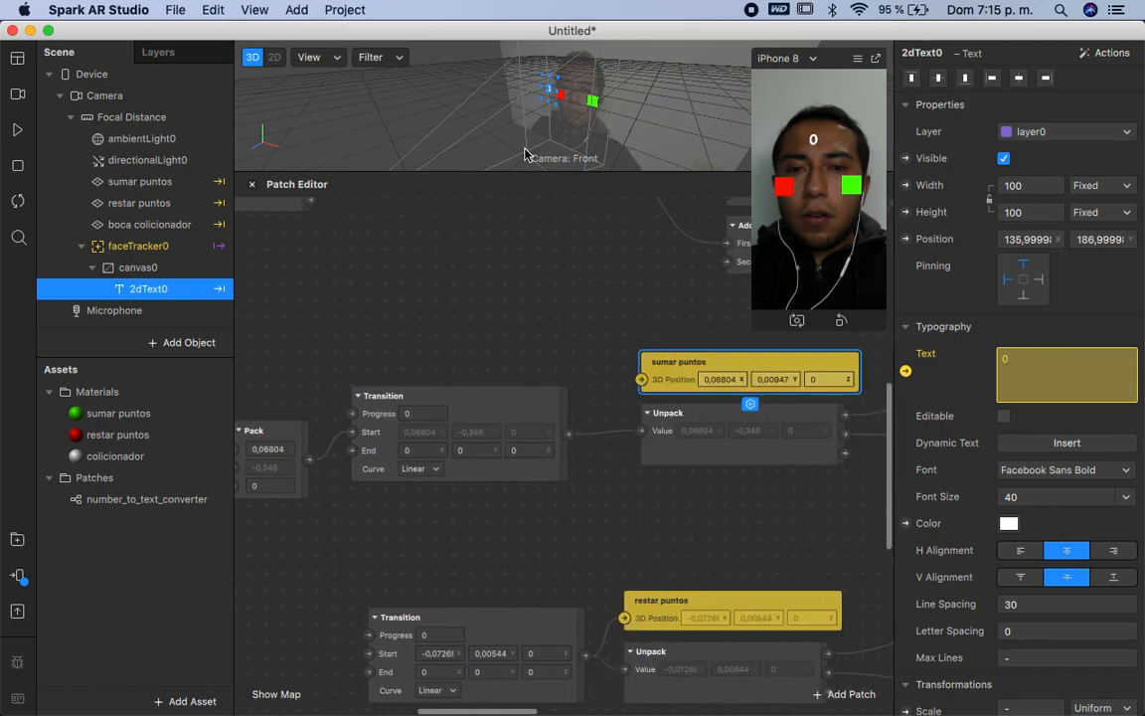
click(159, 181)
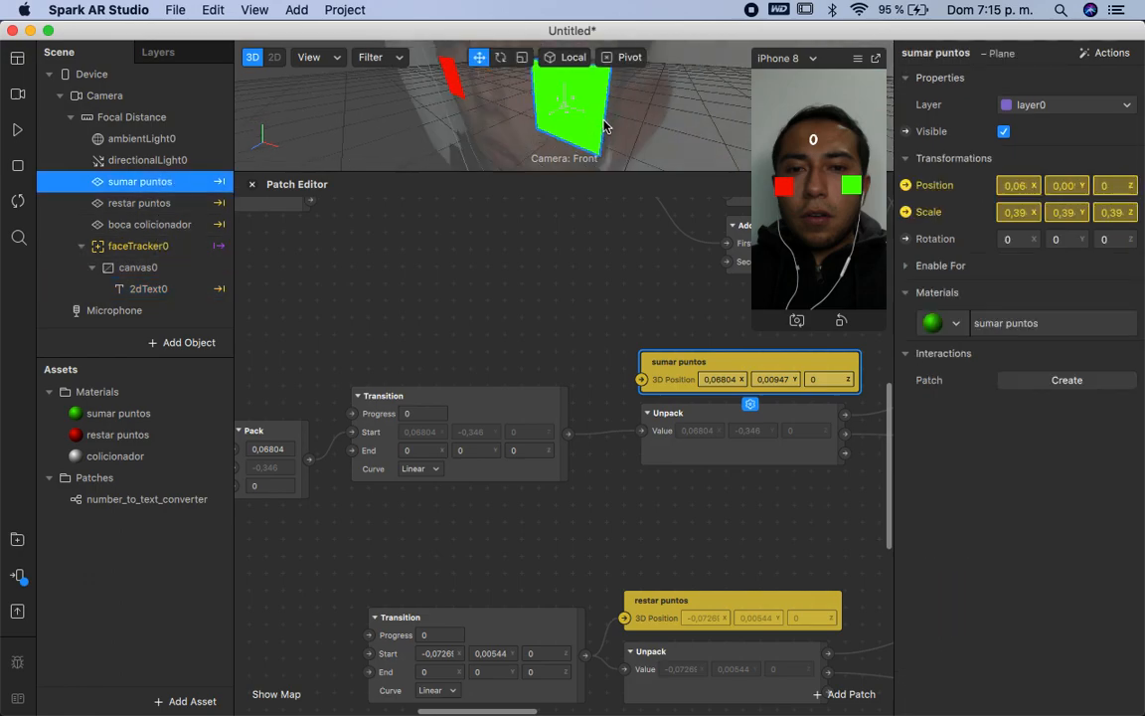
drag(620, 120, 616, 128)
drag(603, 172, 600, 274)
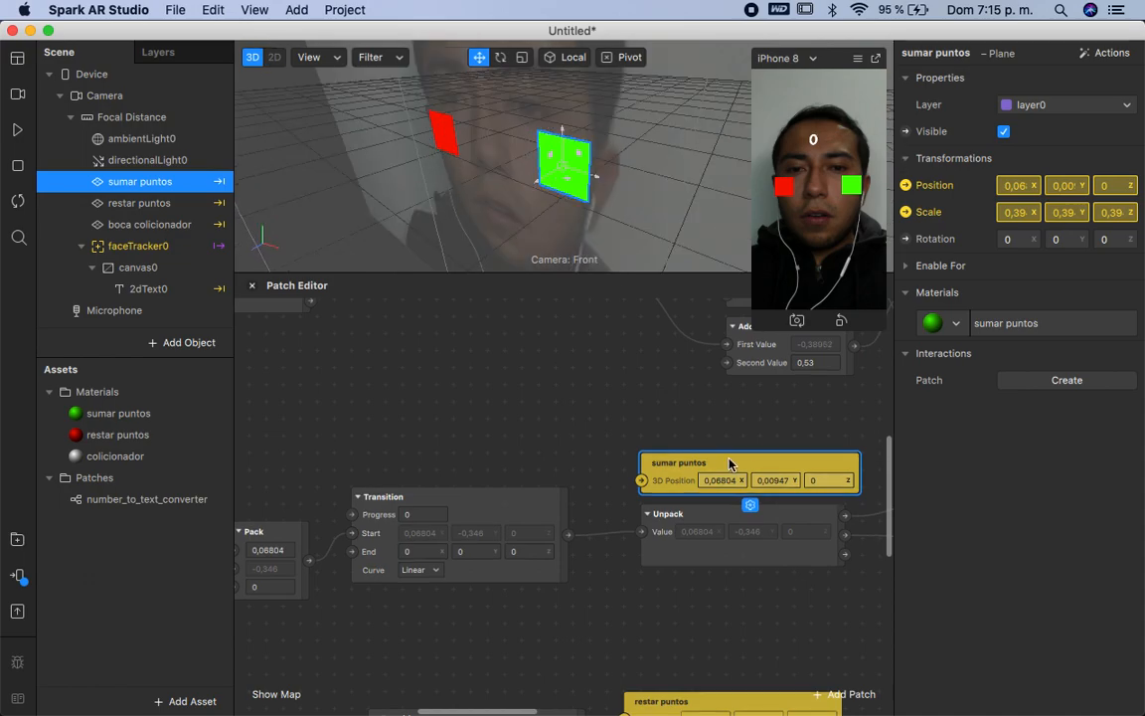
key(Delete)
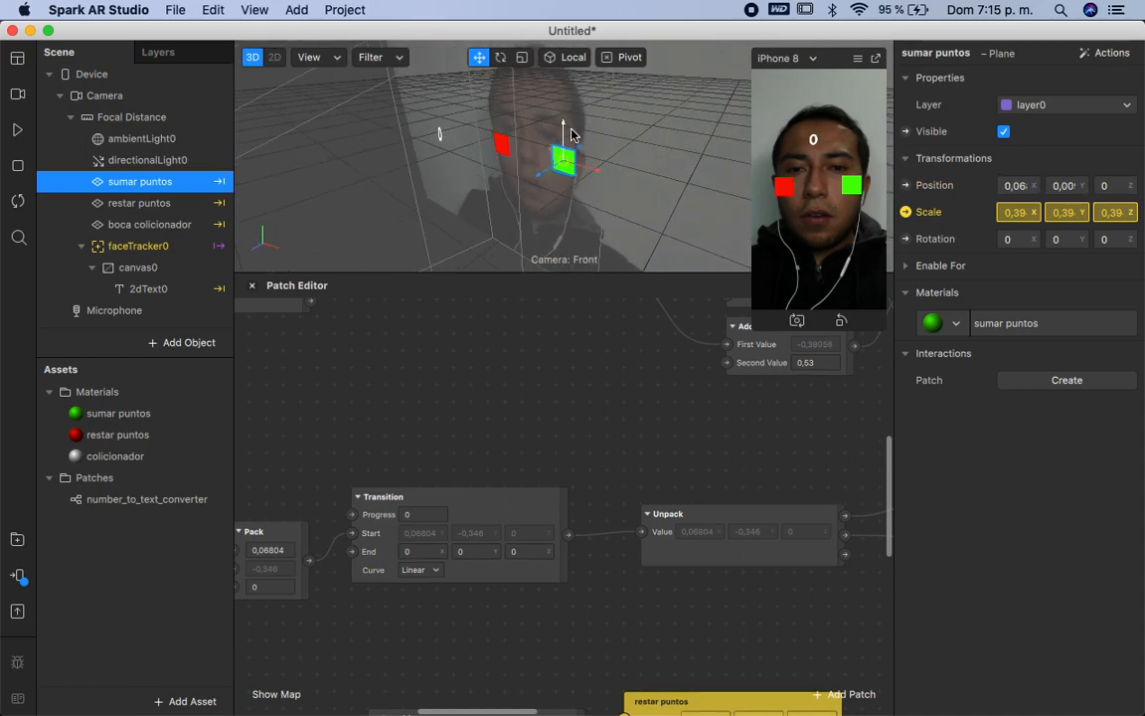
Step: Raise the green sumar puntos plane straight up to the upper edge of the phone preview, at about Y 0,266
drag(562, 130, 580, 4)
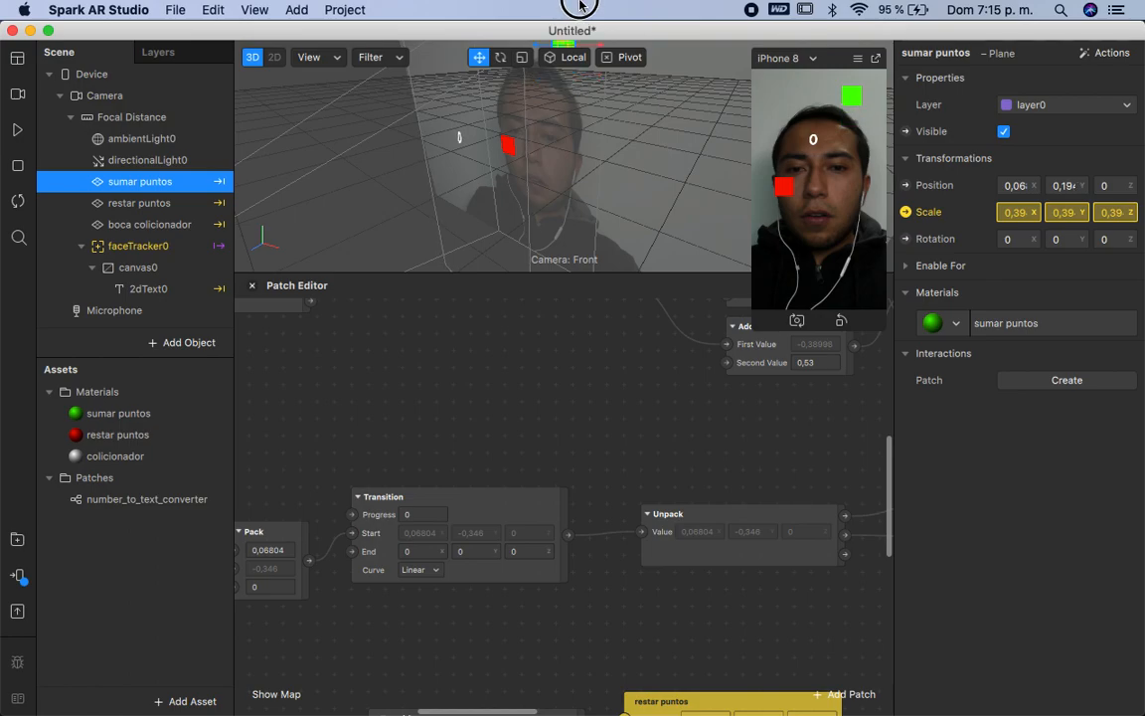
scroll(563, 135, down, 5)
drag(564, 88, 568, 43)
Step: Copy the sumar puntos plane's Y position, 0,26603, into the Add patch's Second Value
click(1064, 186)
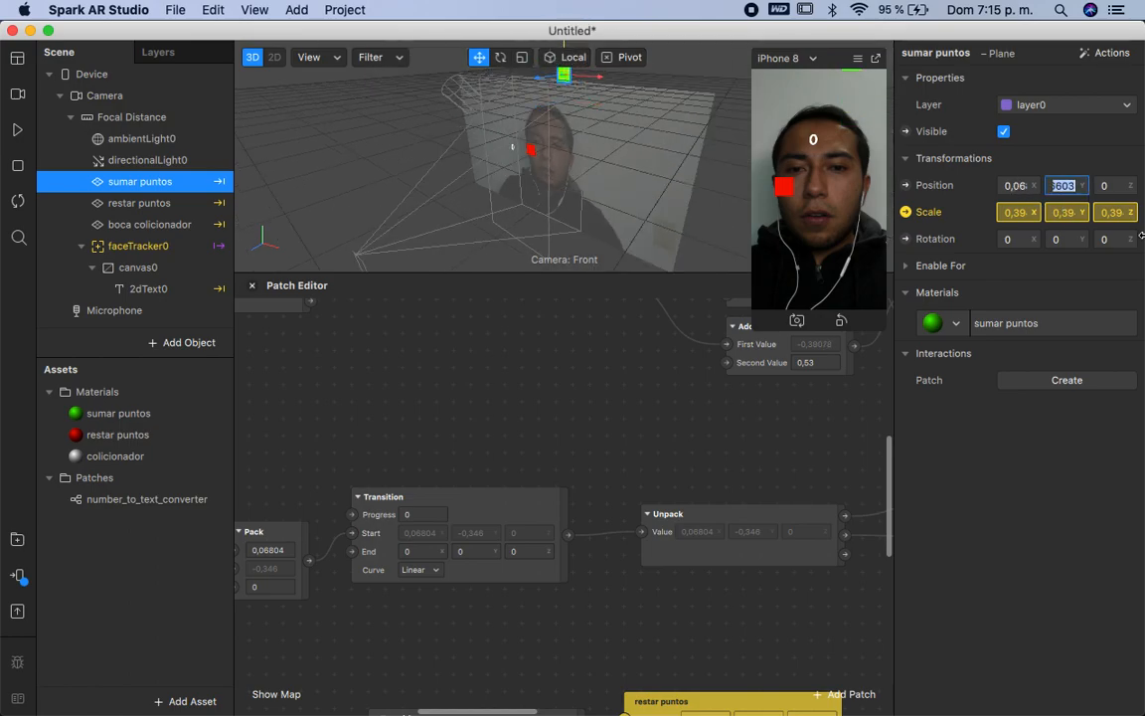
scroll(481, 554, left, 5)
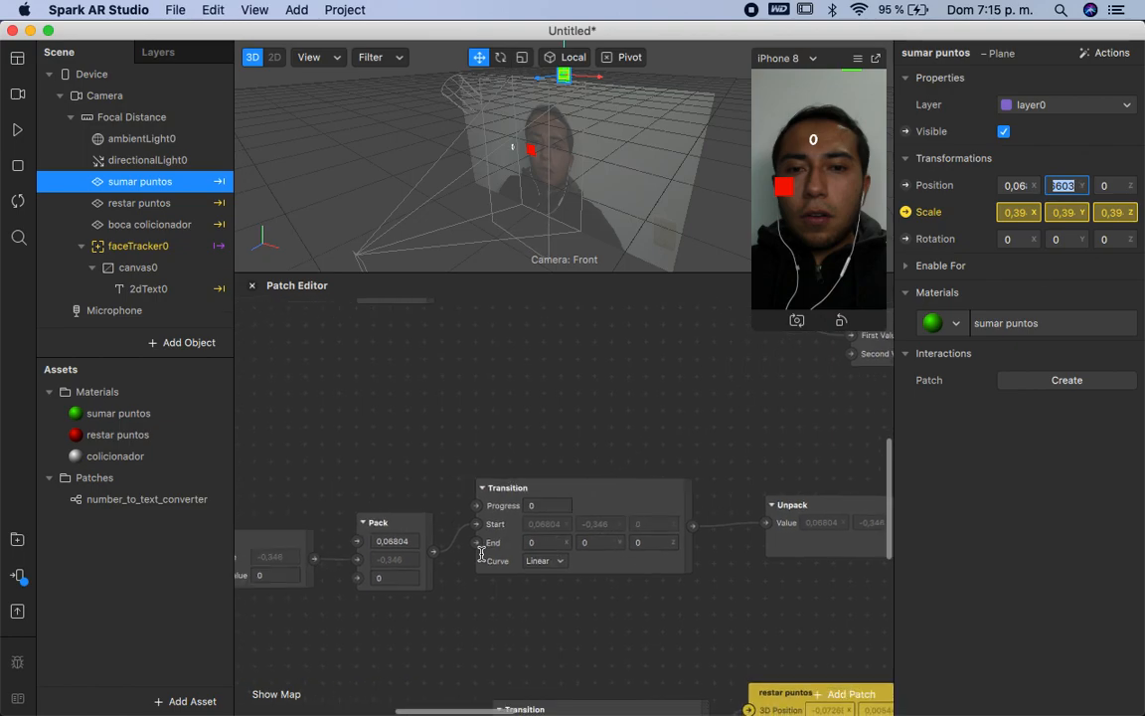
click(393, 564)
key(super+v)
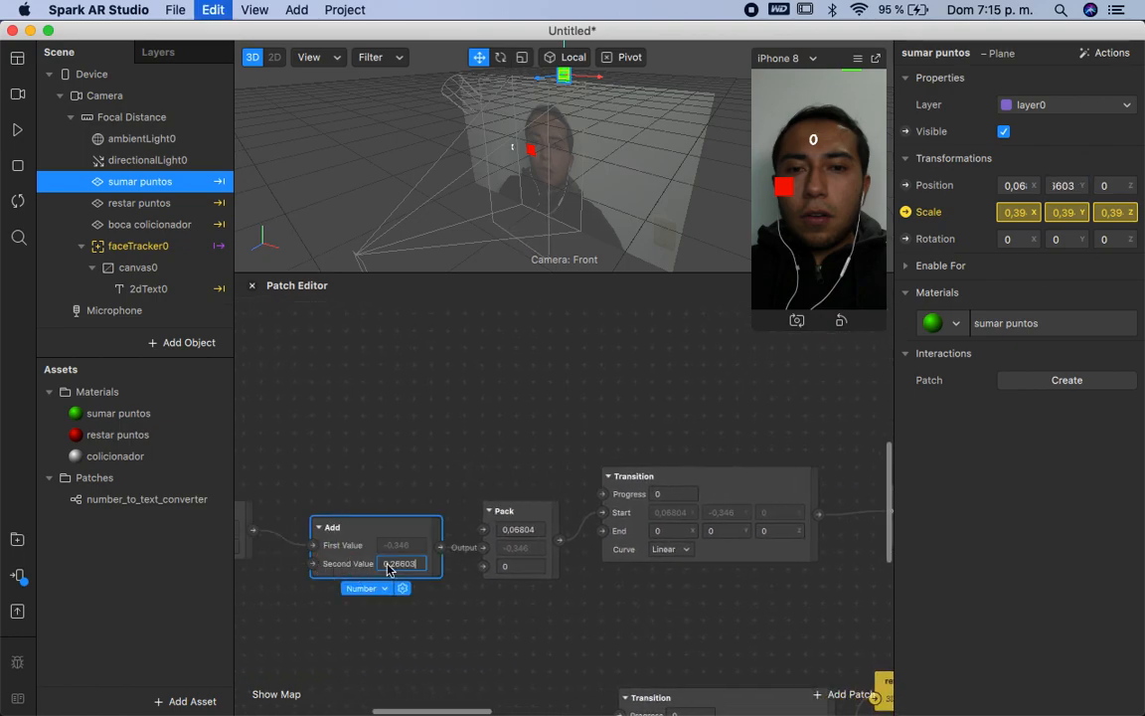
click(525, 603)
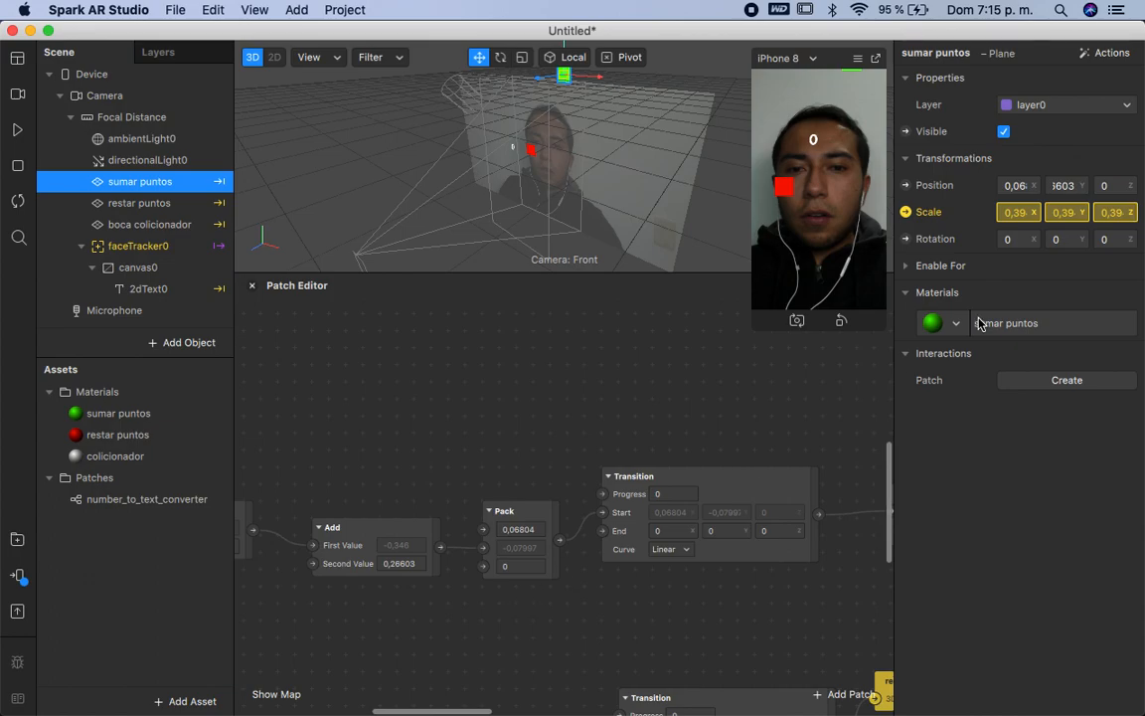
Step: Recreate the sumar puntos 3D Position patch and connect the Transition's output to it
scroll(767, 516, right, 5)
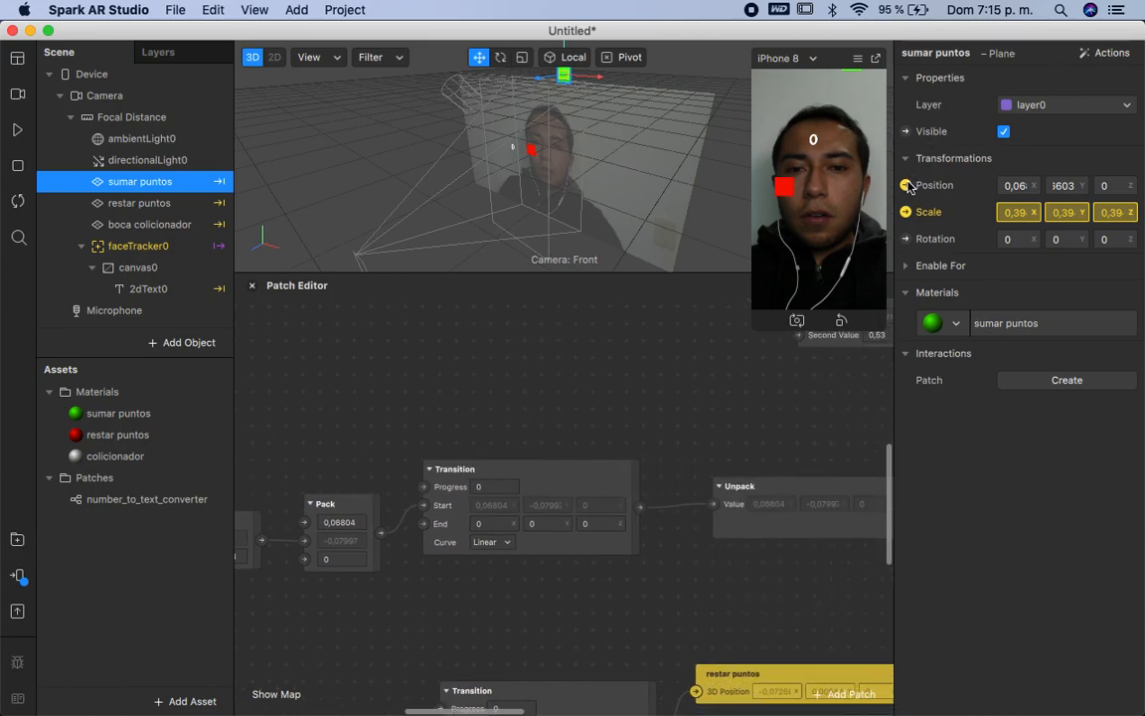
click(906, 184)
drag(632, 528, 731, 458)
click(639, 508)
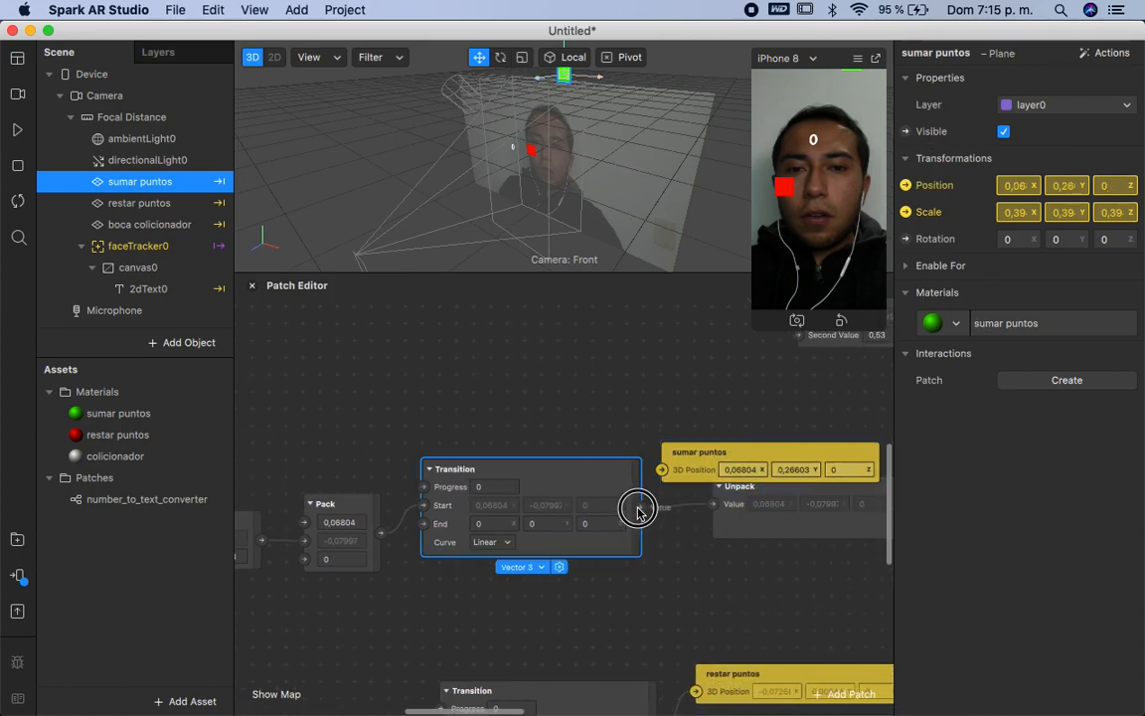
drag(639, 508, 662, 469)
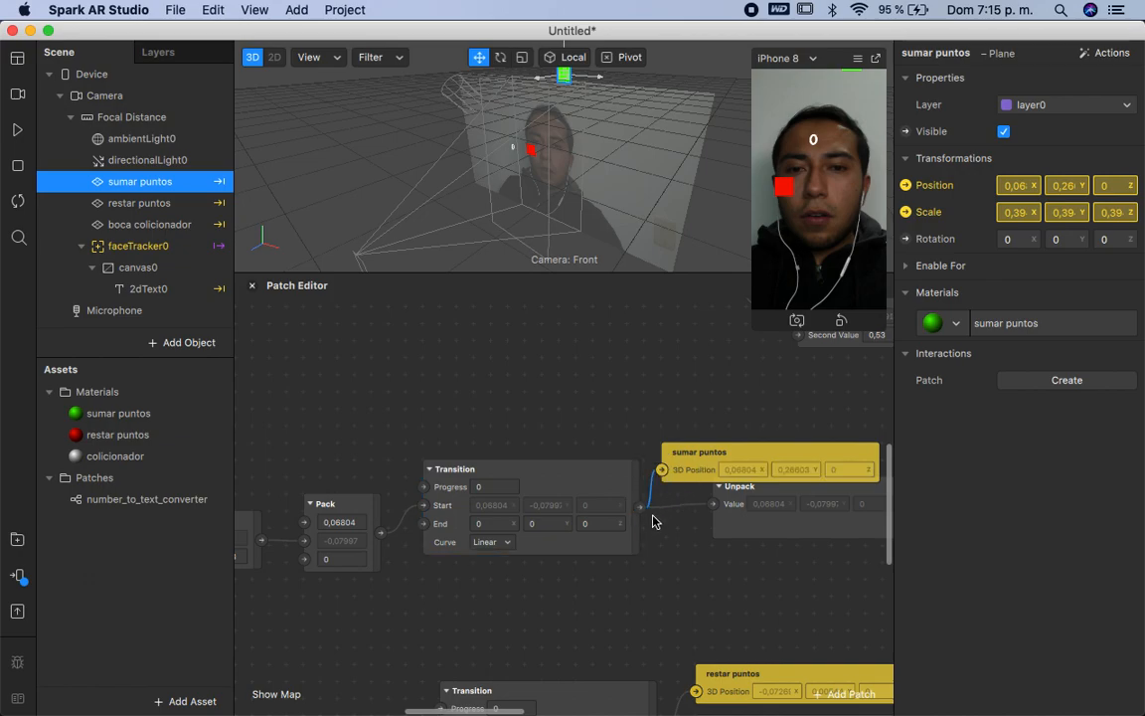
Step: Resume the preview and test the falling green square against the mouth and score
scroll(654, 519, left, 3)
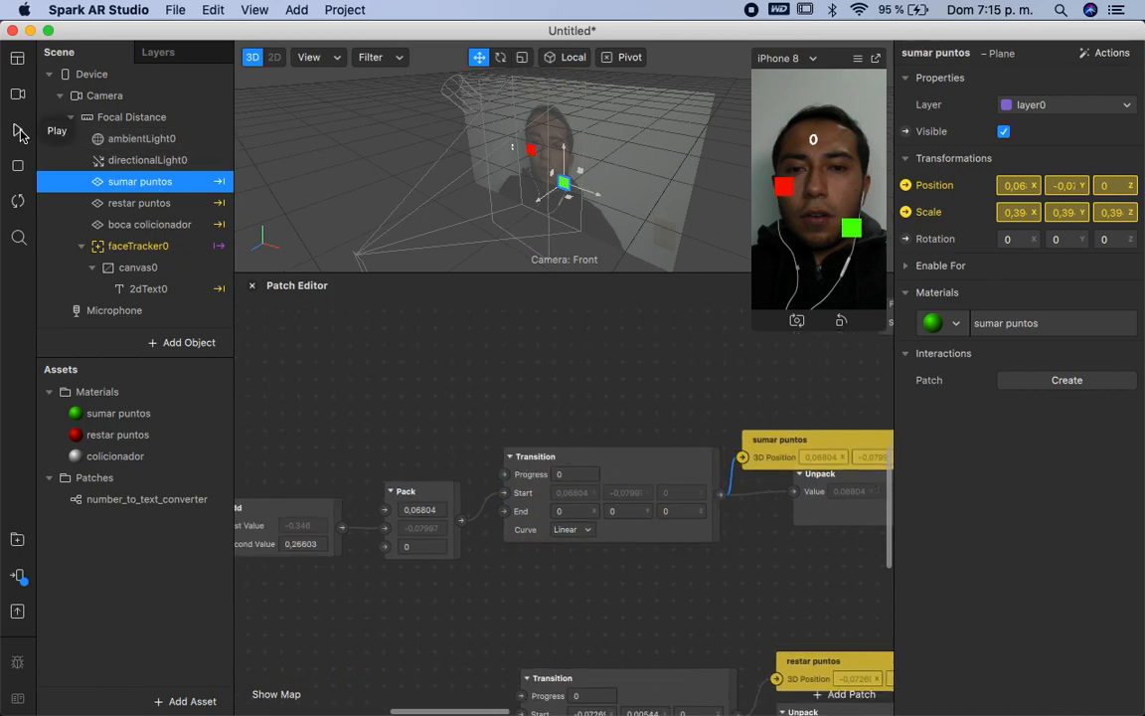
click(20, 134)
scroll(464, 450, left, 3)
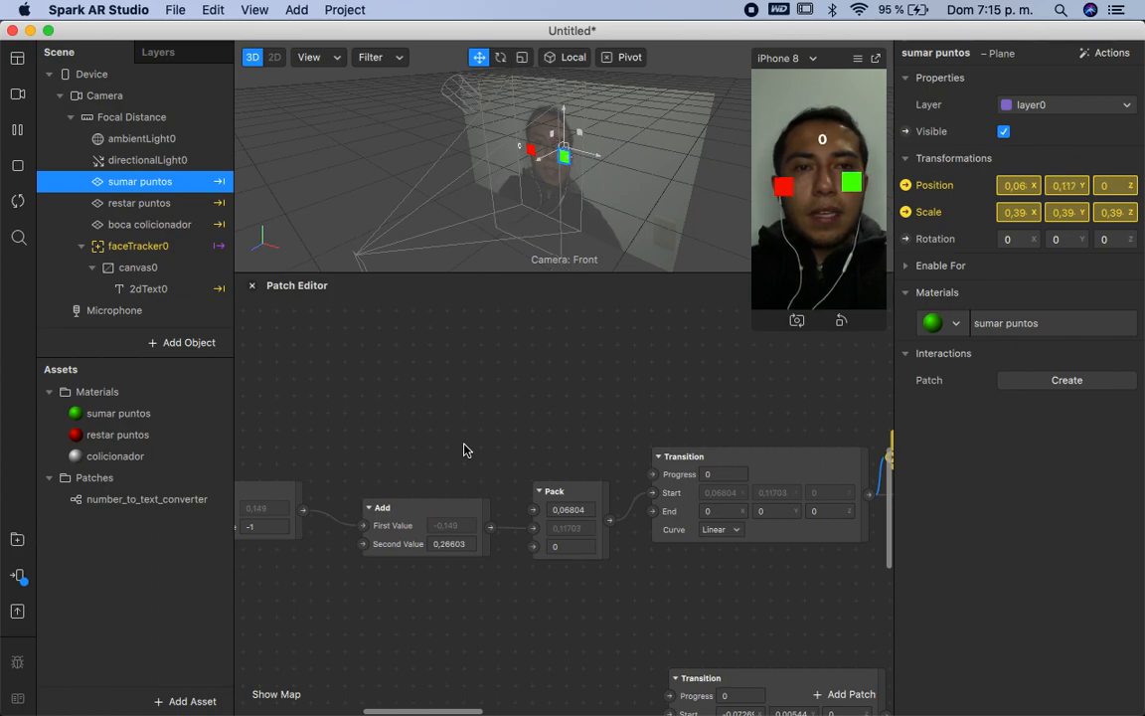
scroll(472, 555, left, 1)
scroll(472, 555, up, 2)
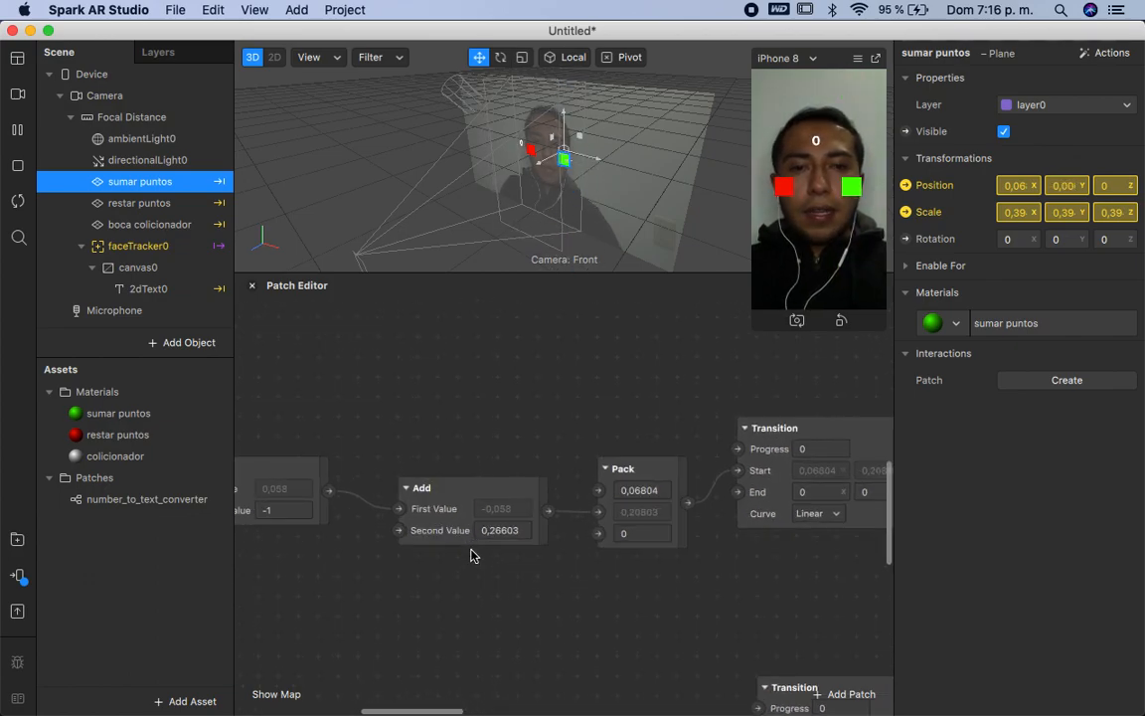
scroll(472, 555, right, 4)
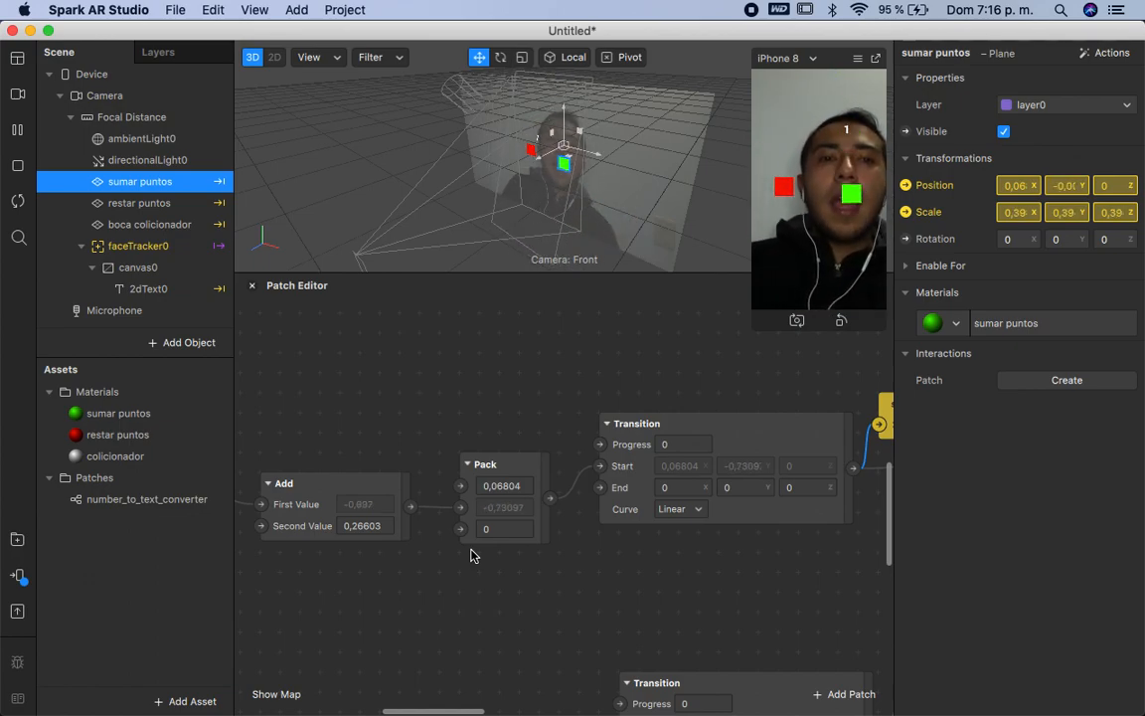
scroll(472, 555, left, 10)
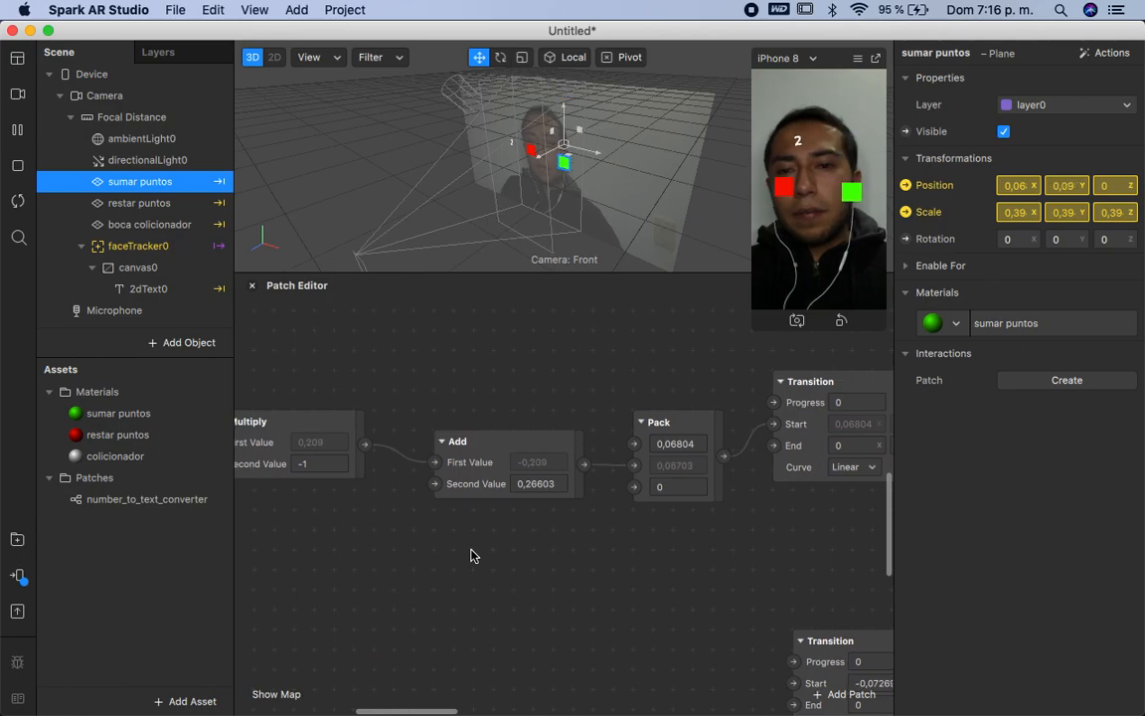
Step: Try Loop Animation durations of 2 and 3
click(352, 457)
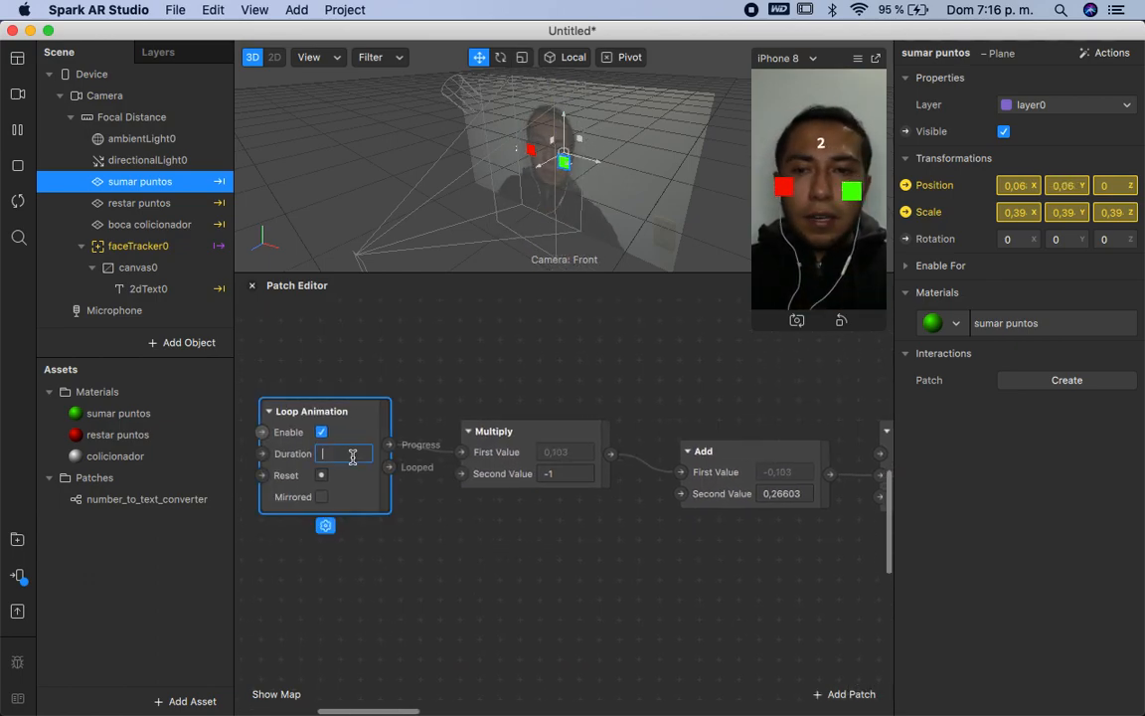
text(2)
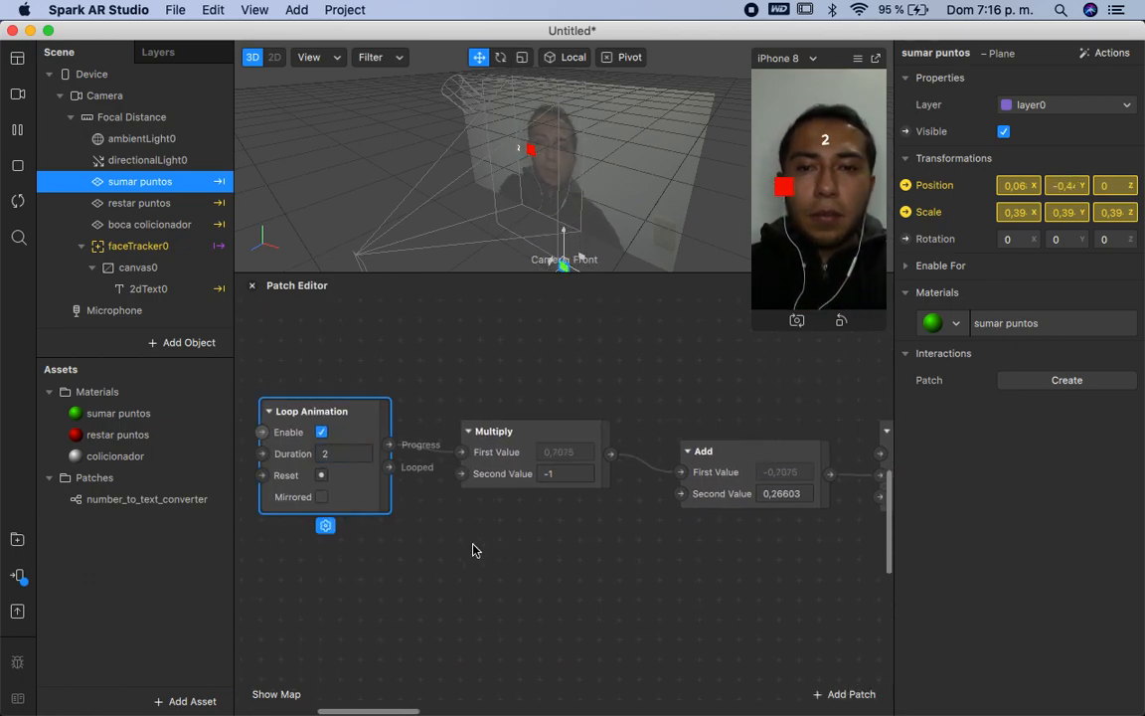
click(342, 455)
key(Return)
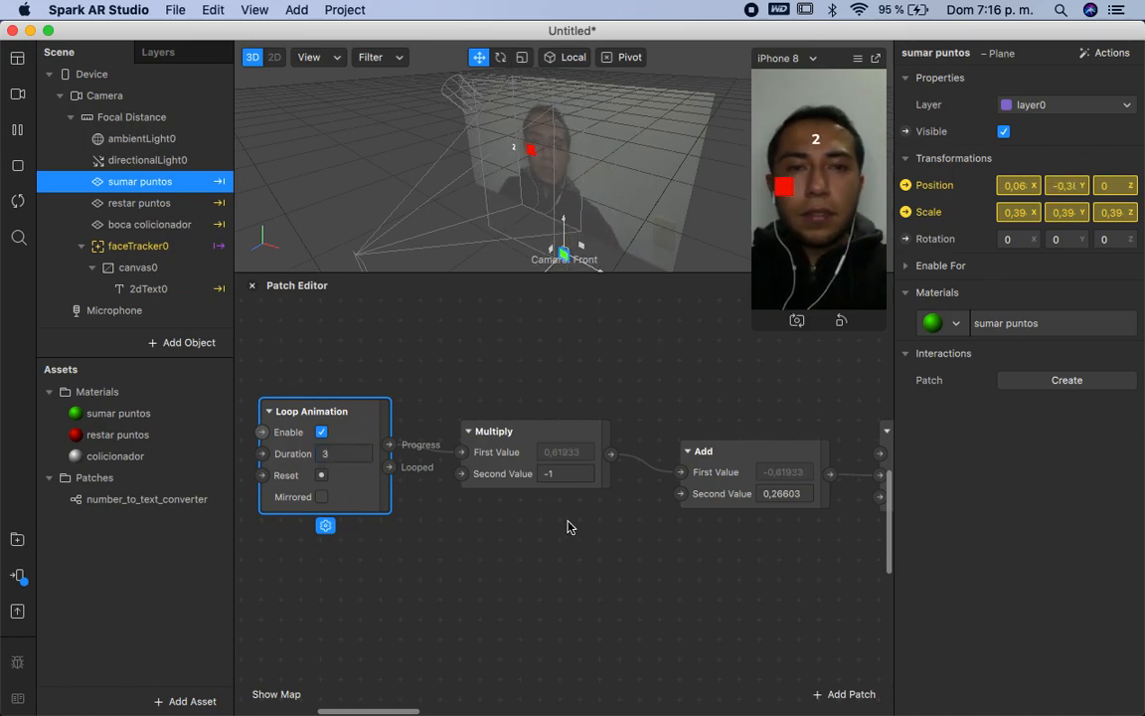
Step: Set the Loop Animation's Duration to 2
scroll(603, 537, right, 2)
click(297, 472)
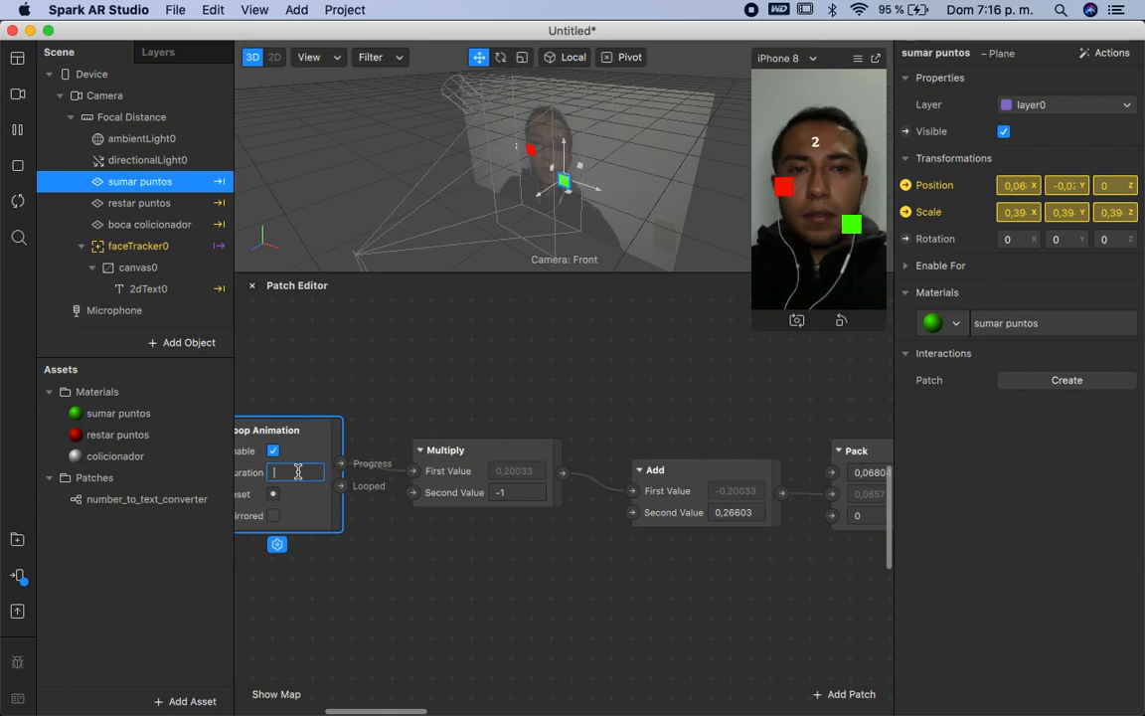
text(2)
key(Return)
Step: Duplicate the Loop Animation, Multiply, Add and Pack patches and place the copies before the restar puntos position Transition
scroll(598, 575, right, 2)
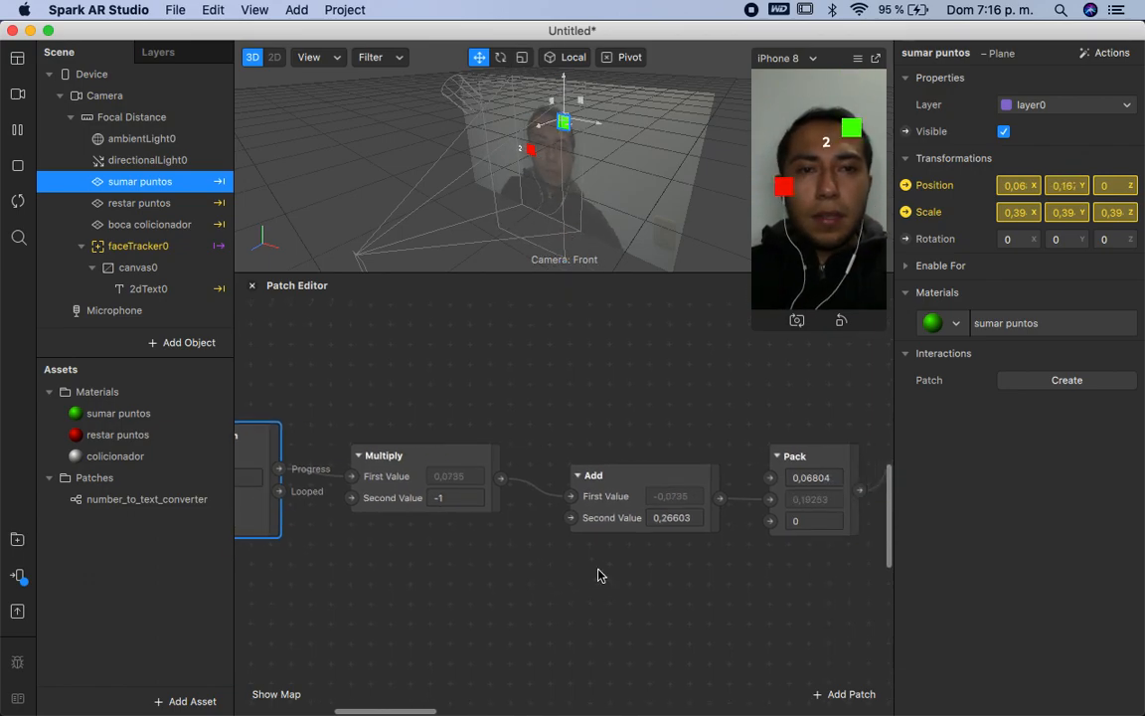
scroll(598, 575, down, 3)
scroll(599, 576, down, 2)
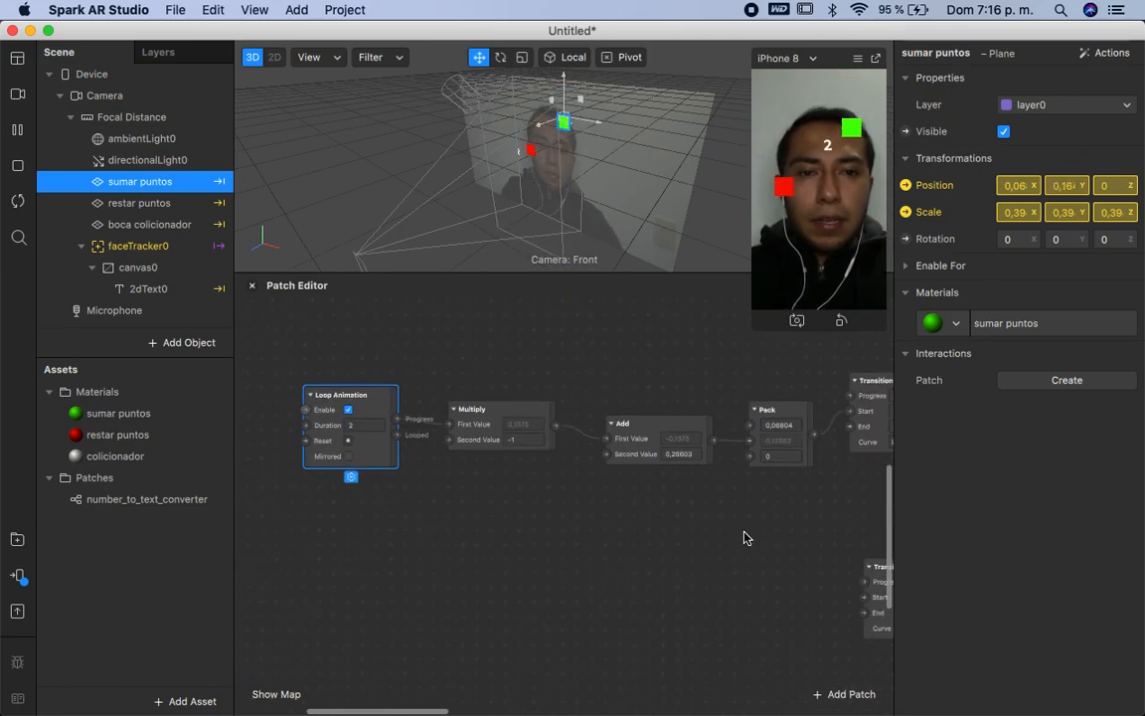
scroll(745, 538, right, 1)
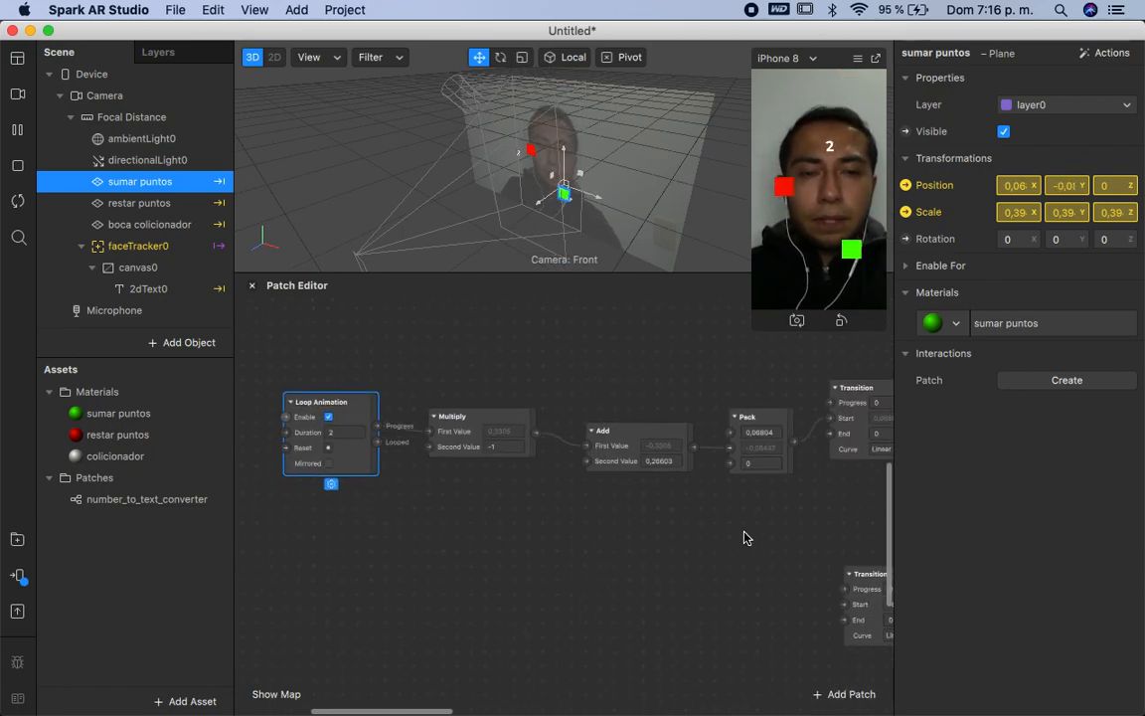
click(118, 307)
drag(761, 528, 334, 413)
key(super+c)
key(super+c)
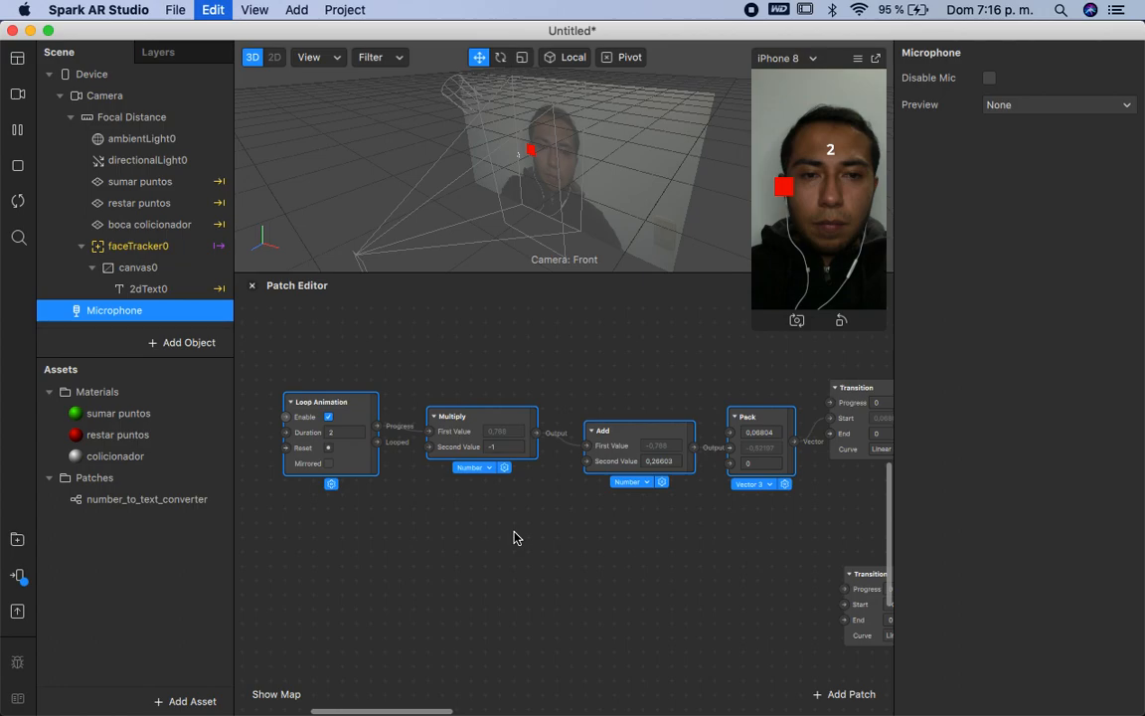
key(super+v)
drag(652, 467, 629, 651)
scroll(805, 555, right, 8)
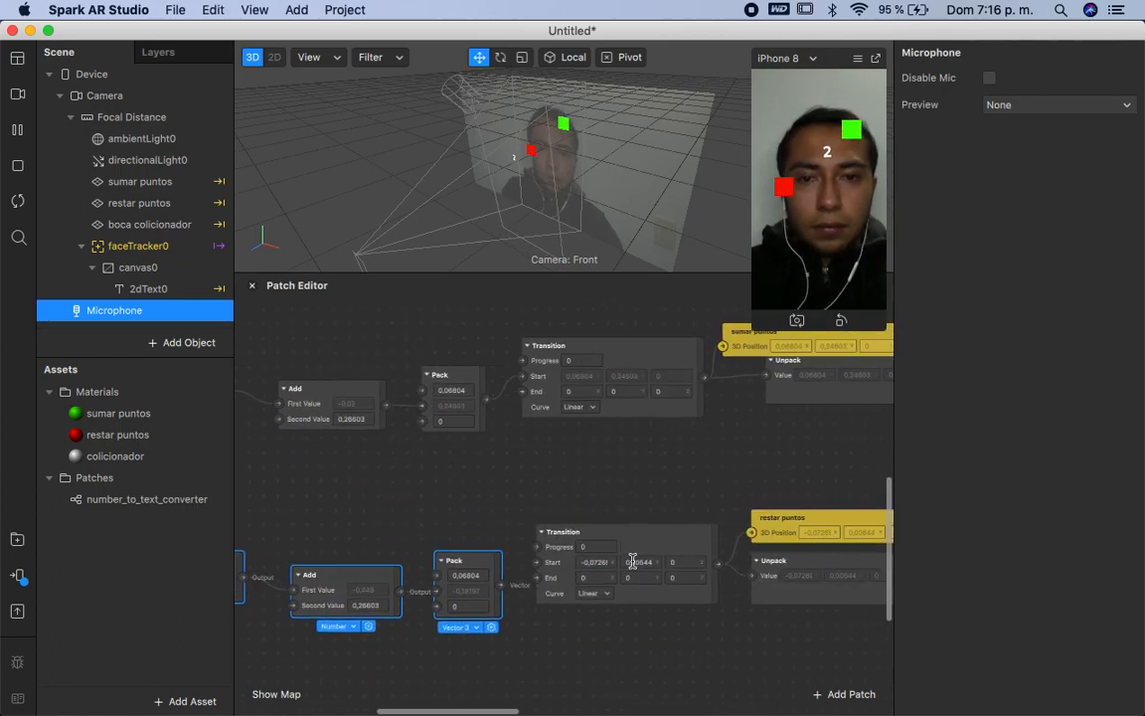
scroll(629, 561, up, 2)
drag(516, 584, 557, 552)
scroll(535, 624, left, 3)
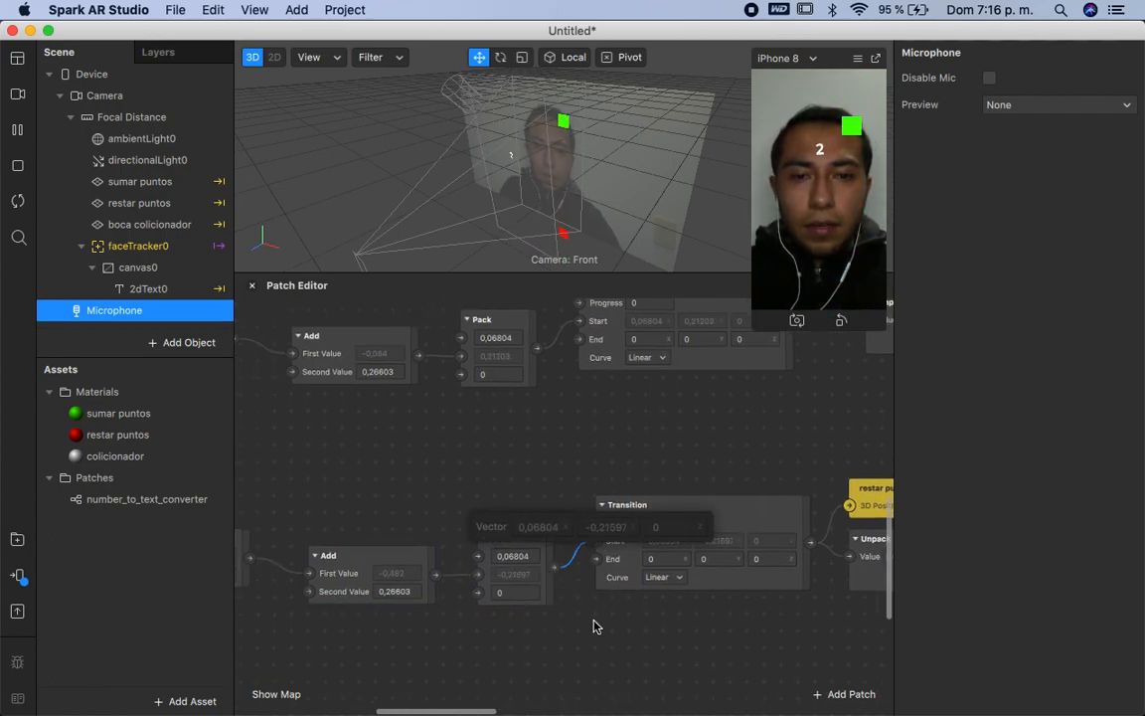
drag(597, 557, 566, 571)
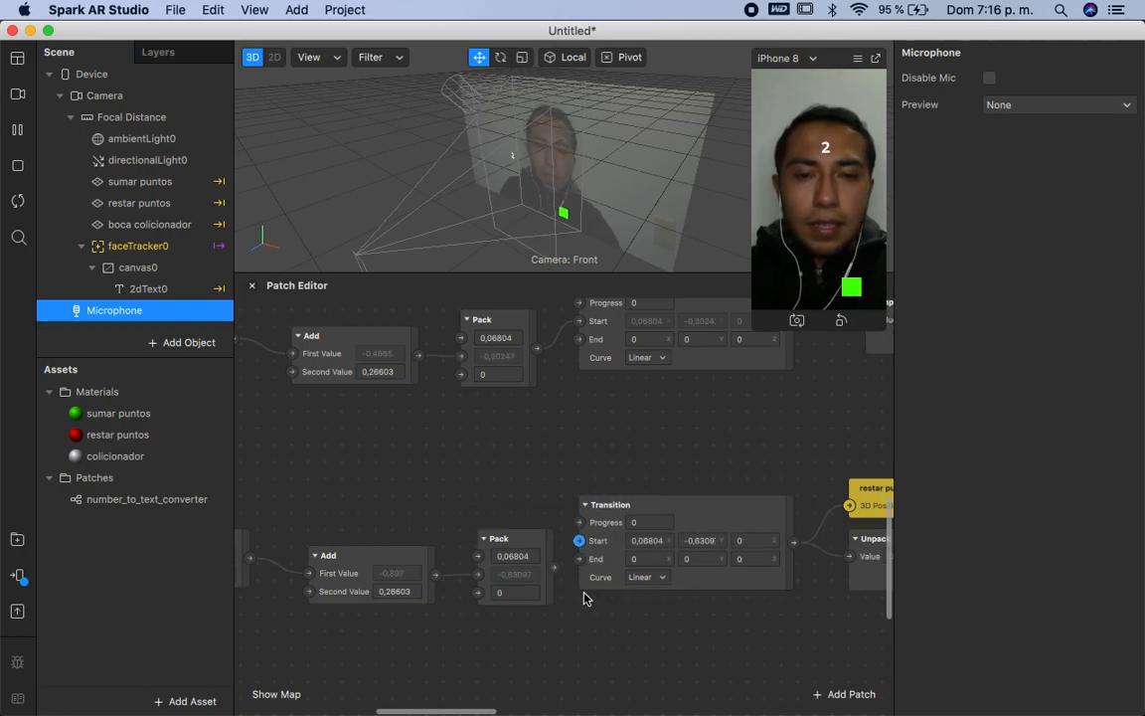
Step: Copy the restar puntos Transition's Start X value, -0,07269, into the copied Pack's first value and connect that Pack to the Transition's Start
double_click(658, 538)
key(super+c)
click(516, 556)
key(super+v)
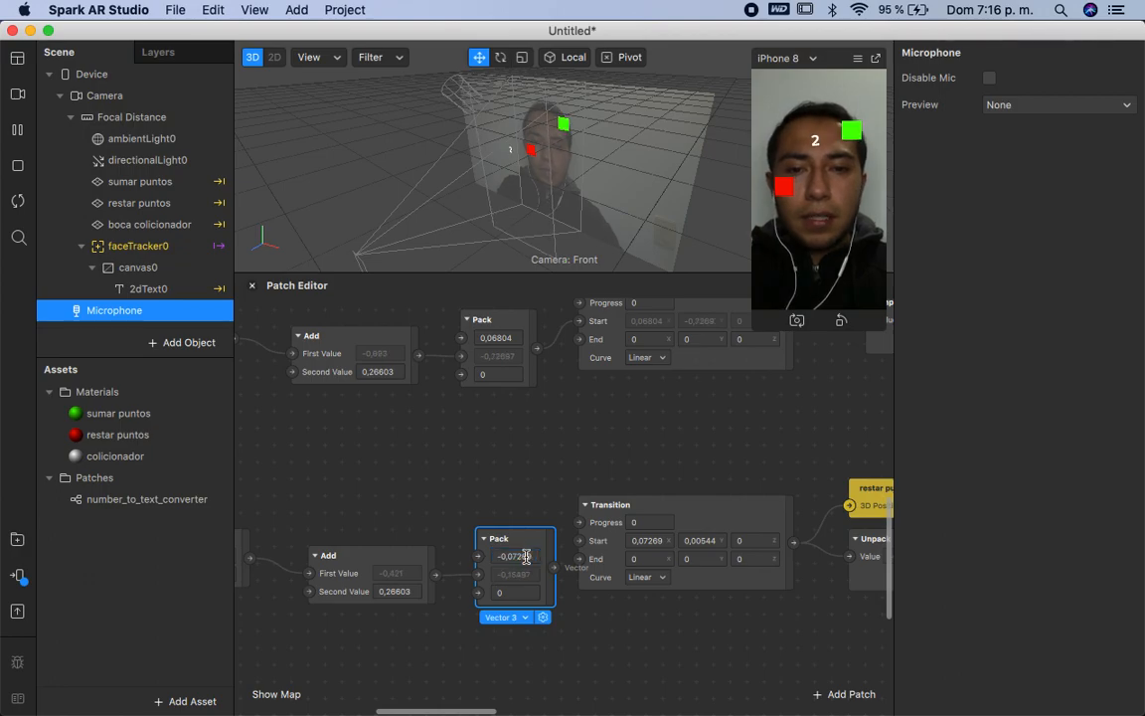
drag(557, 573, 580, 541)
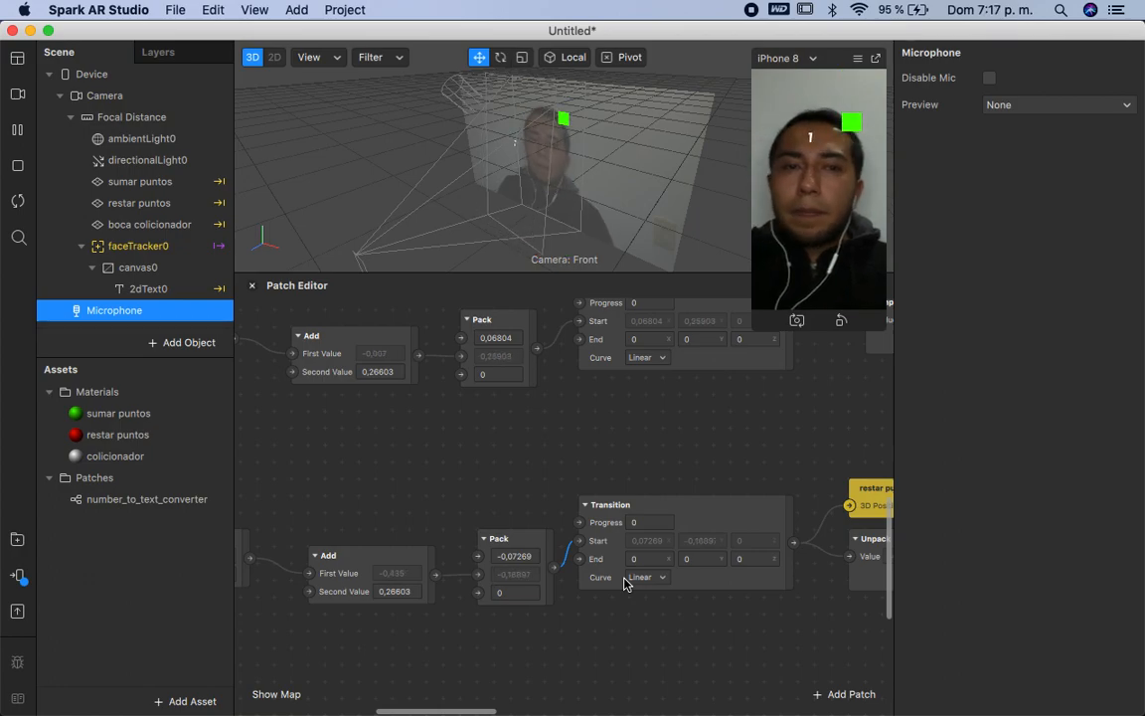
Step: Align the copied Loop Animation patch directly below the original Loop Animation
scroll(565, 600, left, 10)
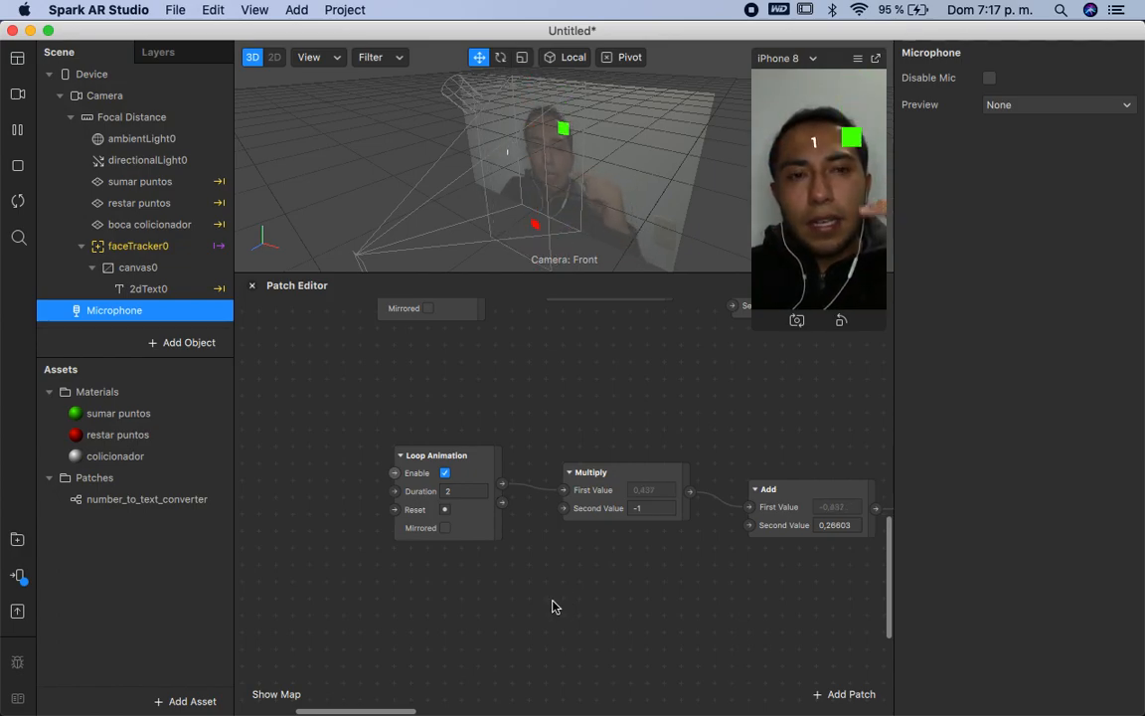
ctrl+scroll(554, 607, down, 5)
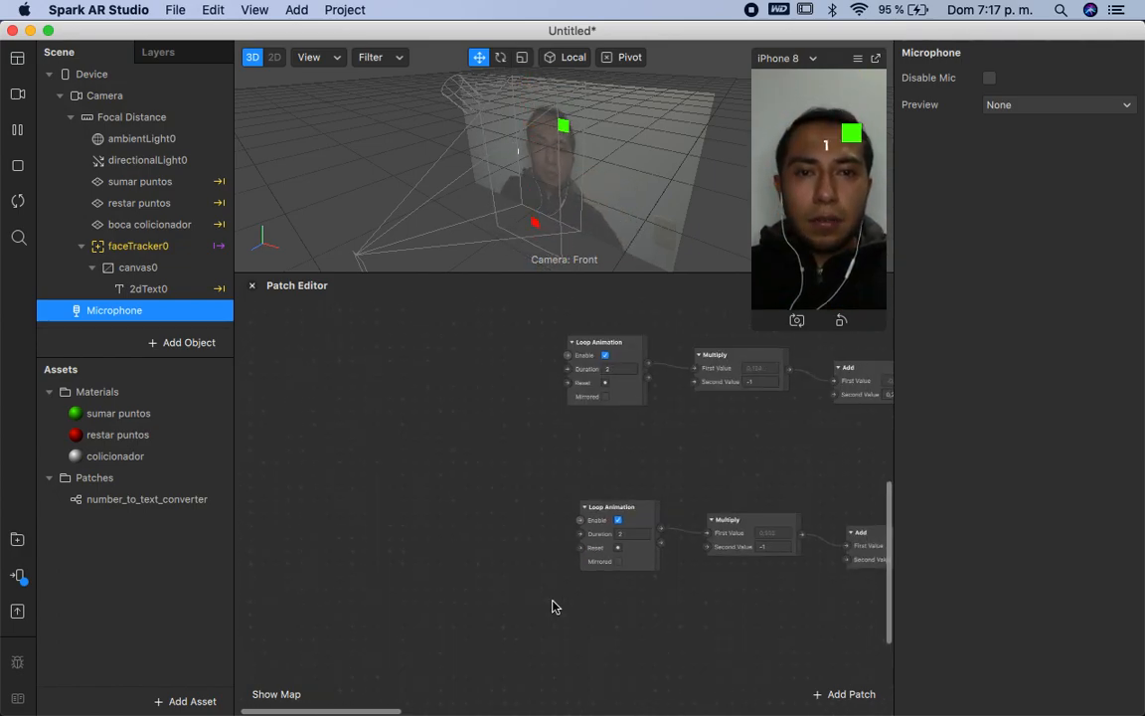
scroll(556, 597, left, 2)
drag(626, 512, 613, 511)
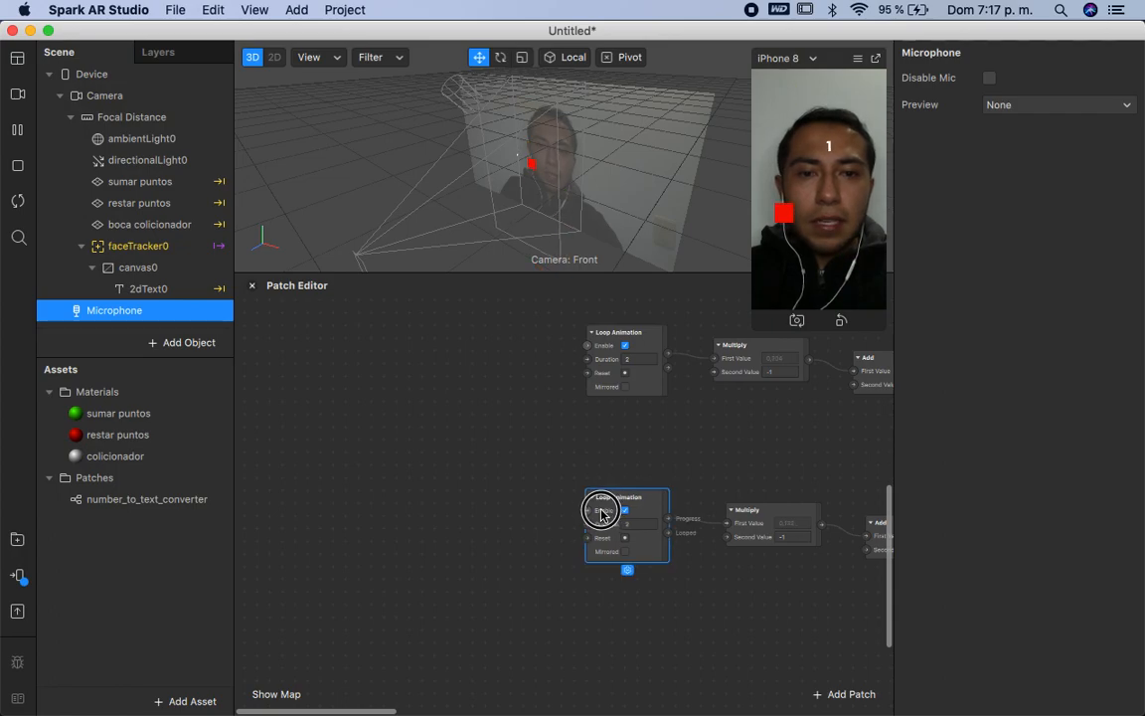
Step: Add a Screen Tap patch and connect it through a Switch to the Enable input of both Loop Animations
double_click(296, 480)
text(scree)
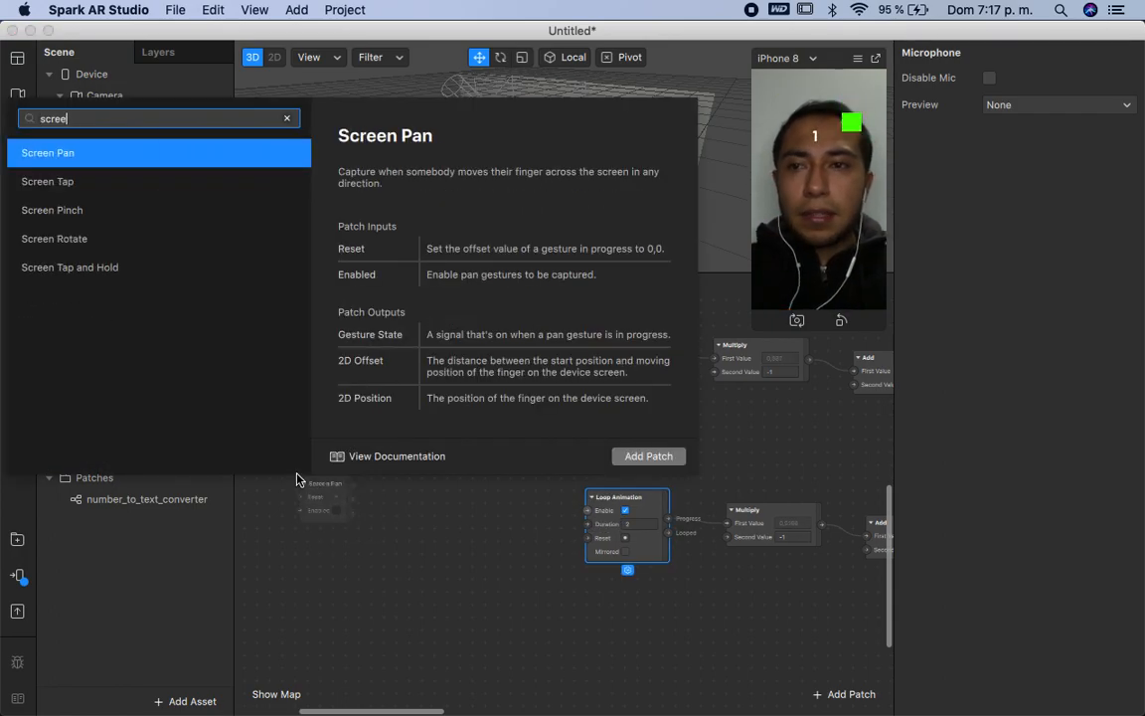
key(Down)
key(Return)
click(343, 497)
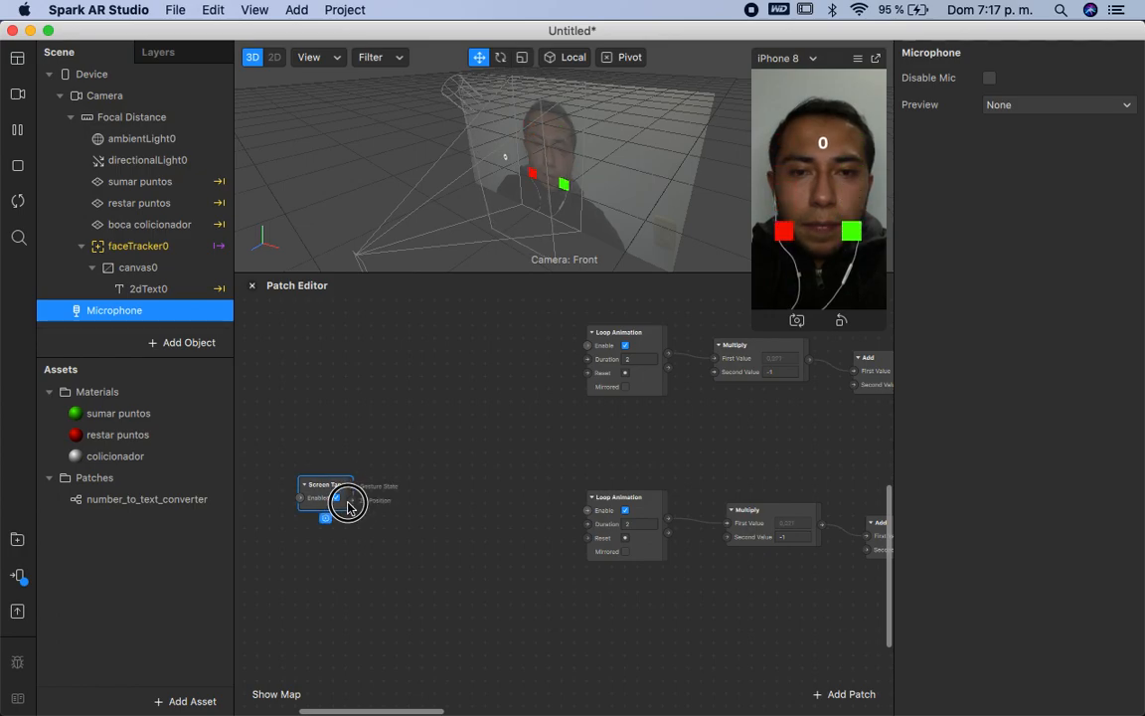
drag(347, 486, 590, 352)
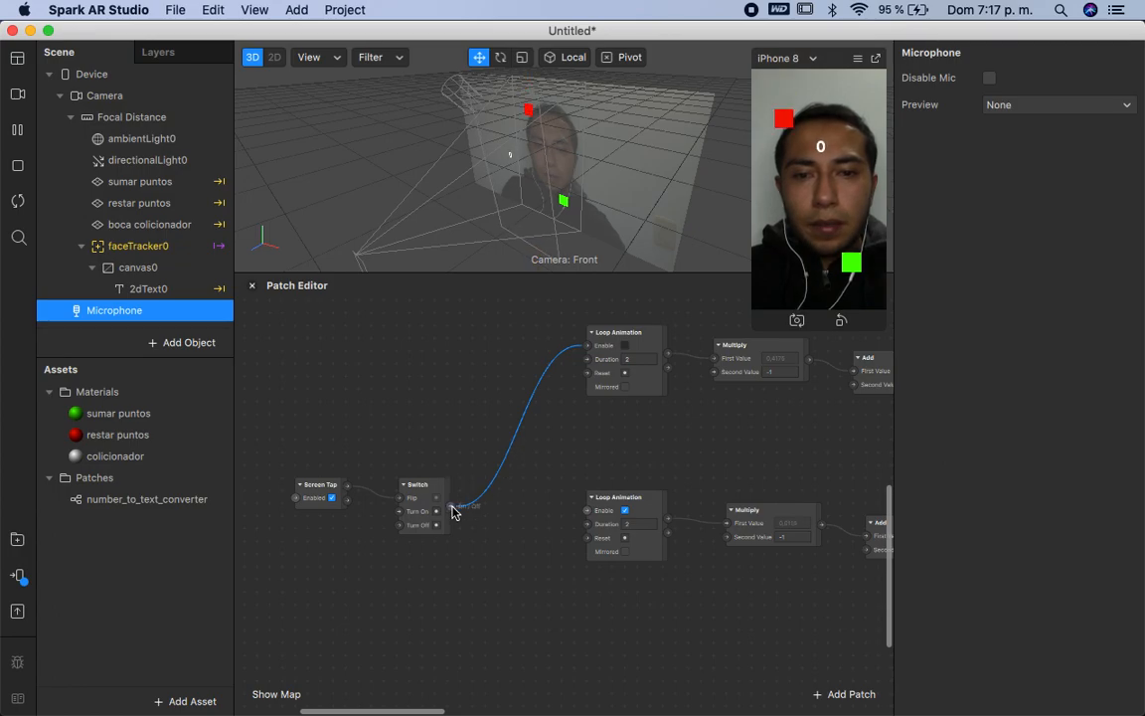
drag(452, 509, 587, 510)
Step: Spread out the tap patches, add a second Switch, and route the Screen Tap through it to the lower Loop Animation's Enable
scroll(482, 522, left, 2)
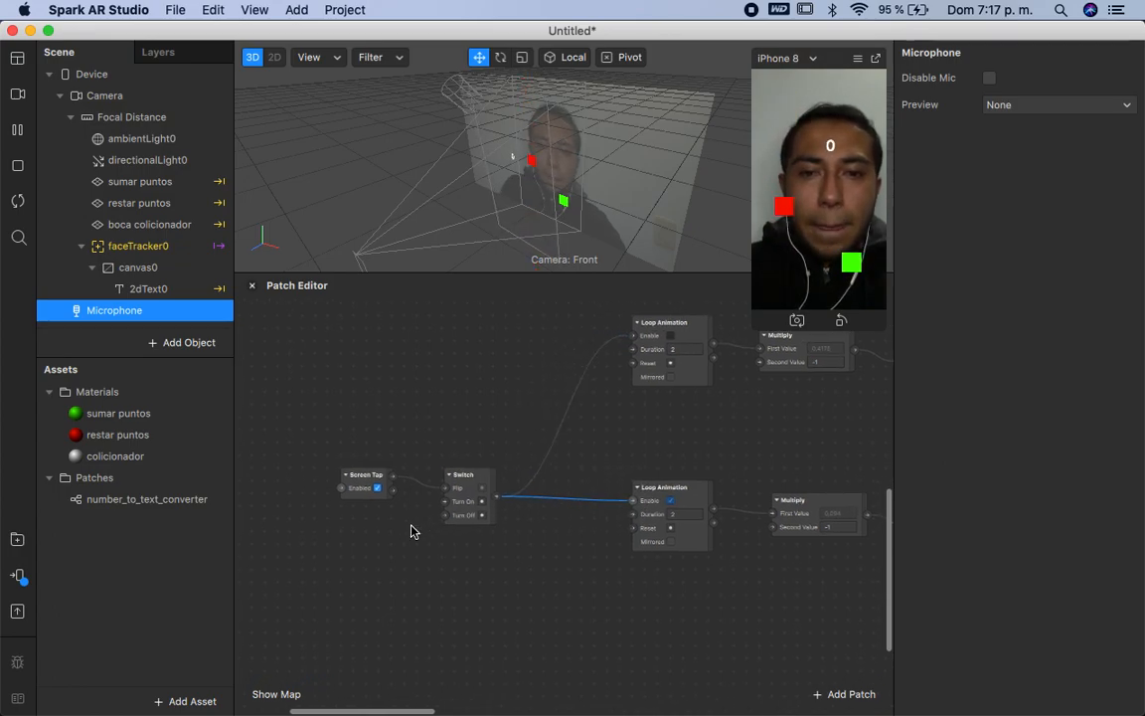
drag(374, 487, 309, 513)
drag(473, 487, 474, 411)
double_click(459, 524)
text(sw)
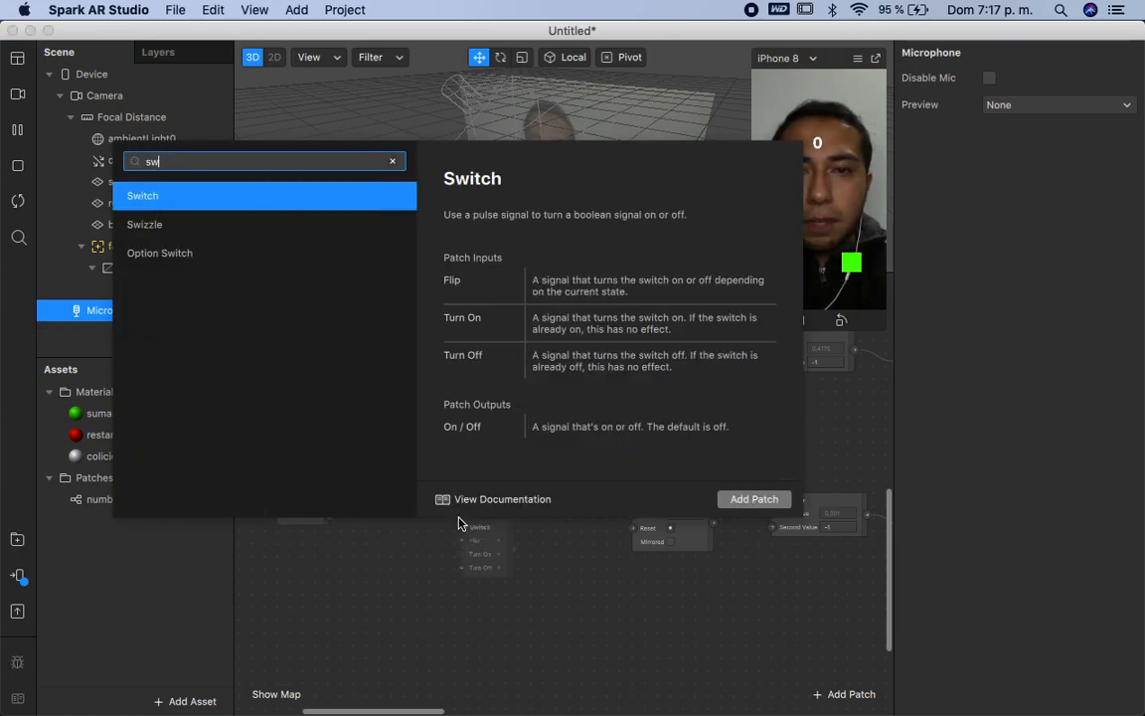
key(Return)
drag(331, 502, 633, 501)
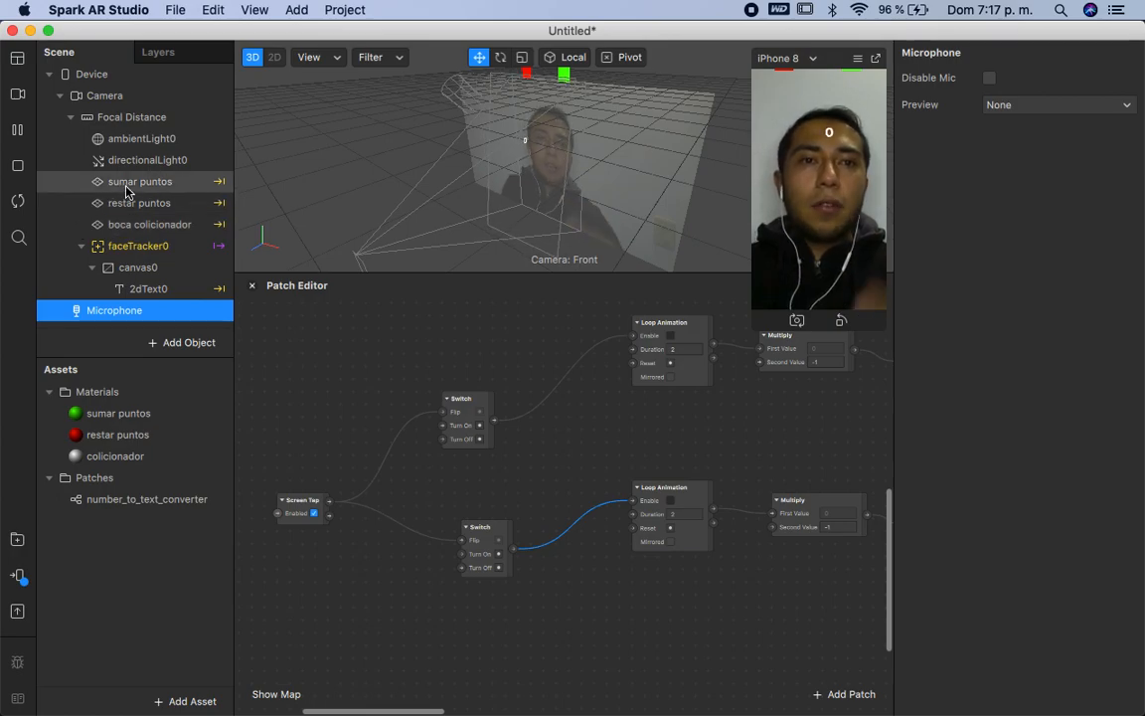
Step: Add a Delay patch and make room for it between the lower Switch and the lower Loop Animation
scroll(635, 408, right, 5)
scroll(634, 408, up, 2)
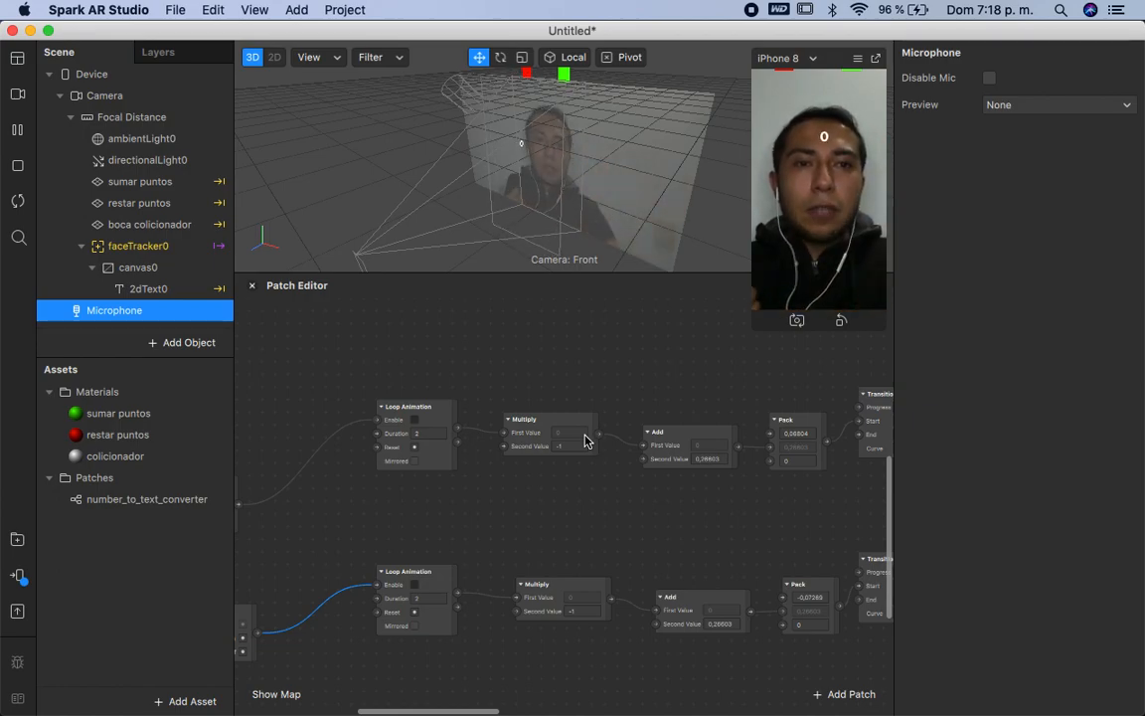
scroll(493, 572, left, 5)
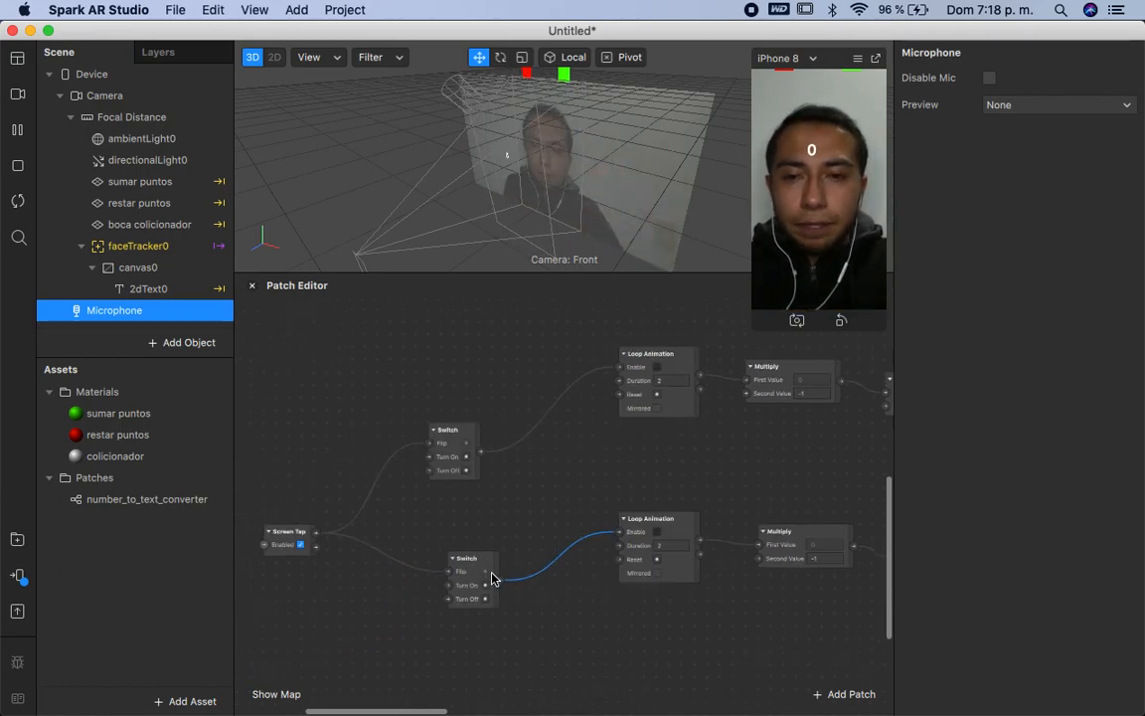
scroll(477, 597, right, 1)
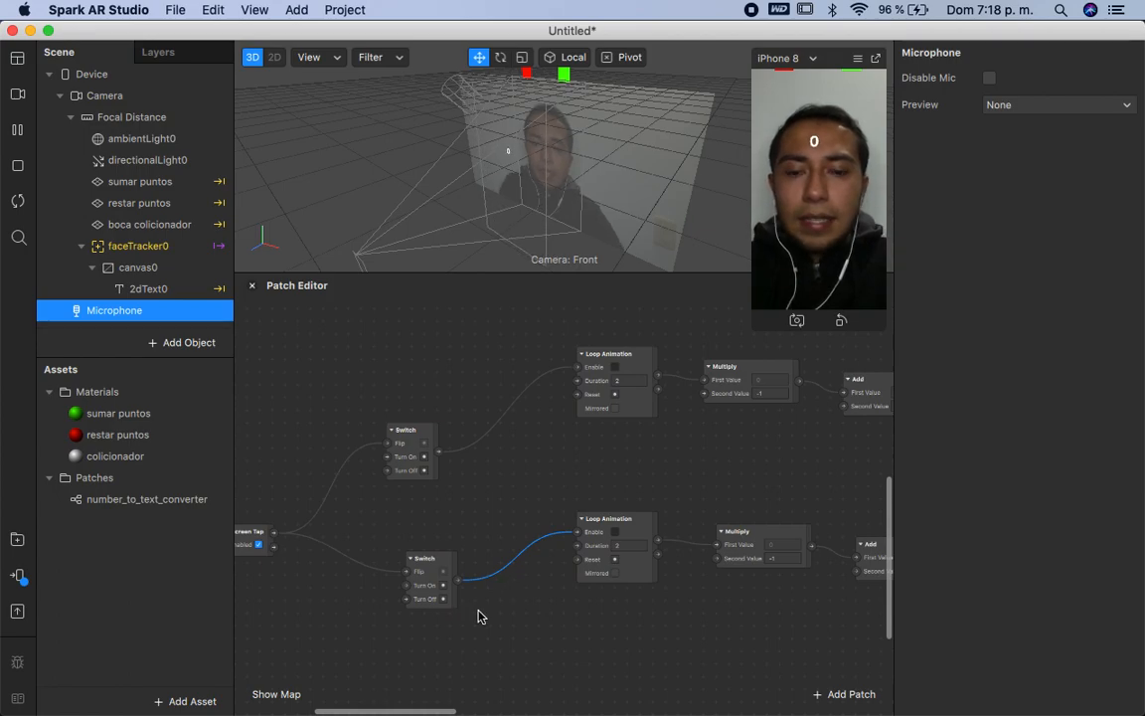
right_click(477, 616)
text(del)
key(Return)
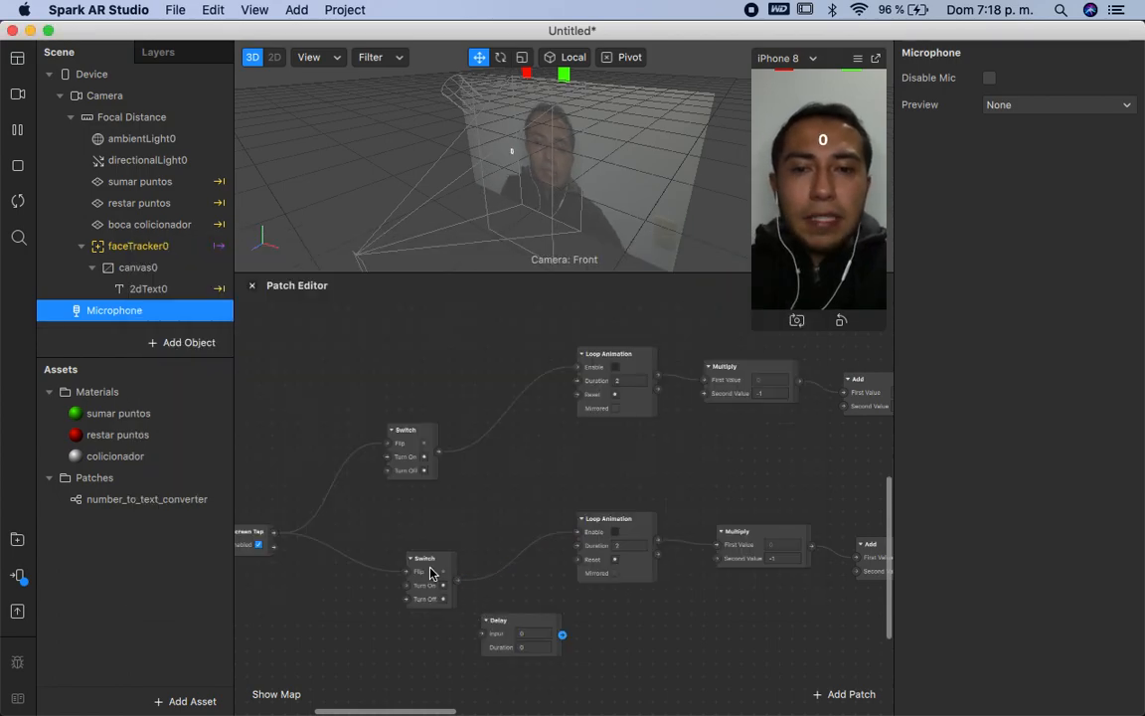
drag(431, 573, 385, 573)
drag(506, 629, 468, 581)
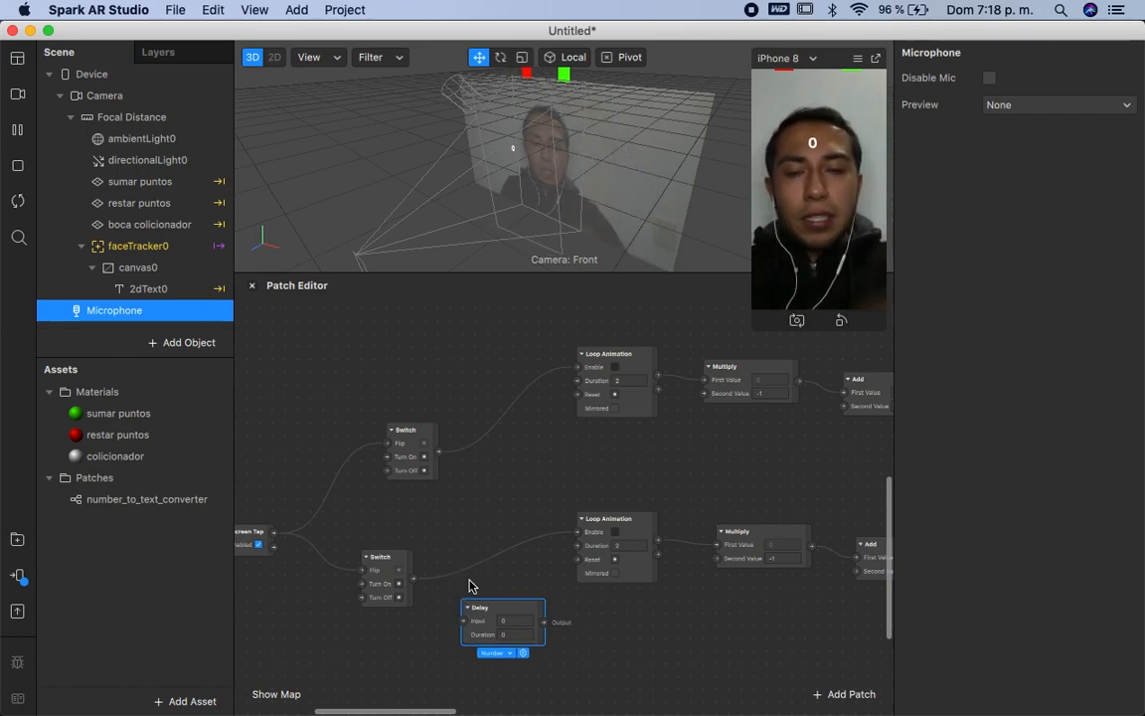
Step: Route the lower Switch through the Delay to the lower Loop Animation's Enable and set the Delay's Duration to 3
drag(413, 582, 462, 621)
drag(543, 623, 579, 532)
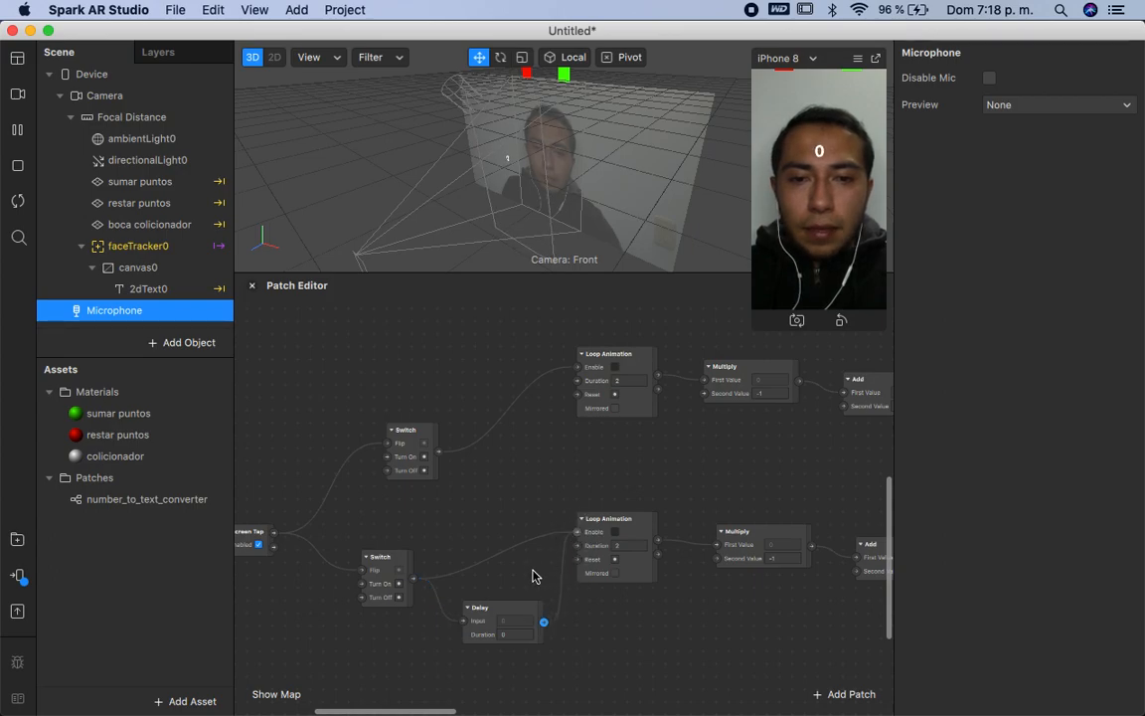
scroll(542, 573, left, 2)
scroll(542, 578, up, 1)
drag(519, 613, 506, 569)
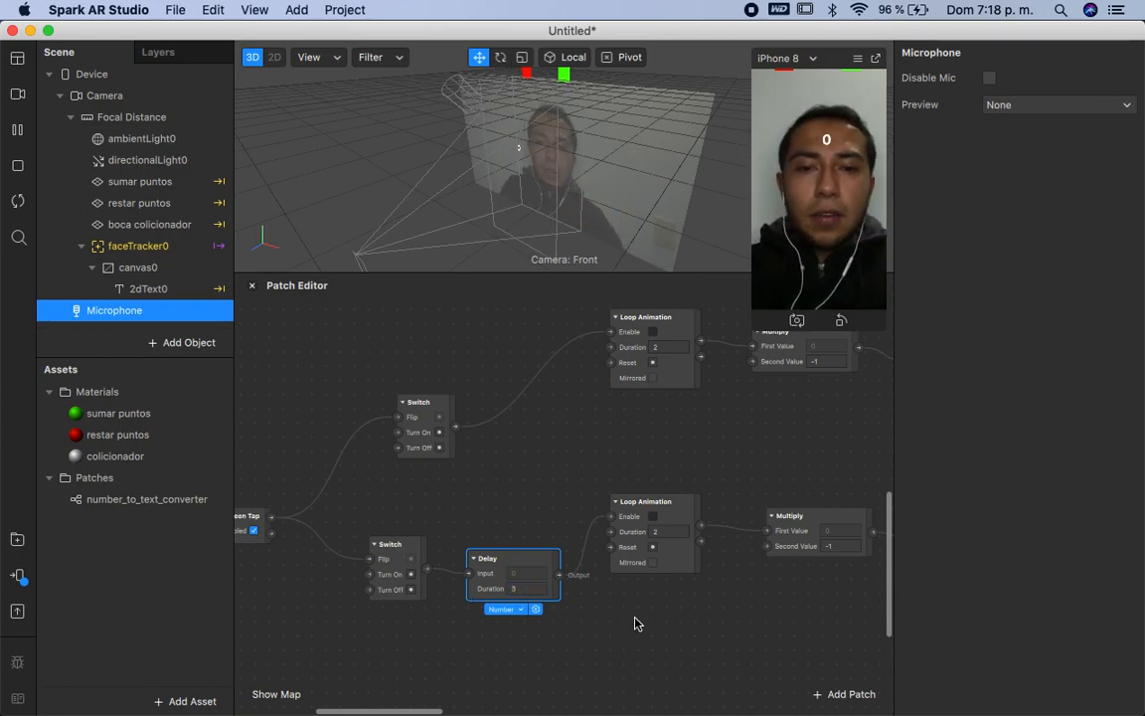
Step: Set the first value of the sumar puntos Pack to 0,07
scroll(636, 623, right, 6)
scroll(682, 575, right, 5)
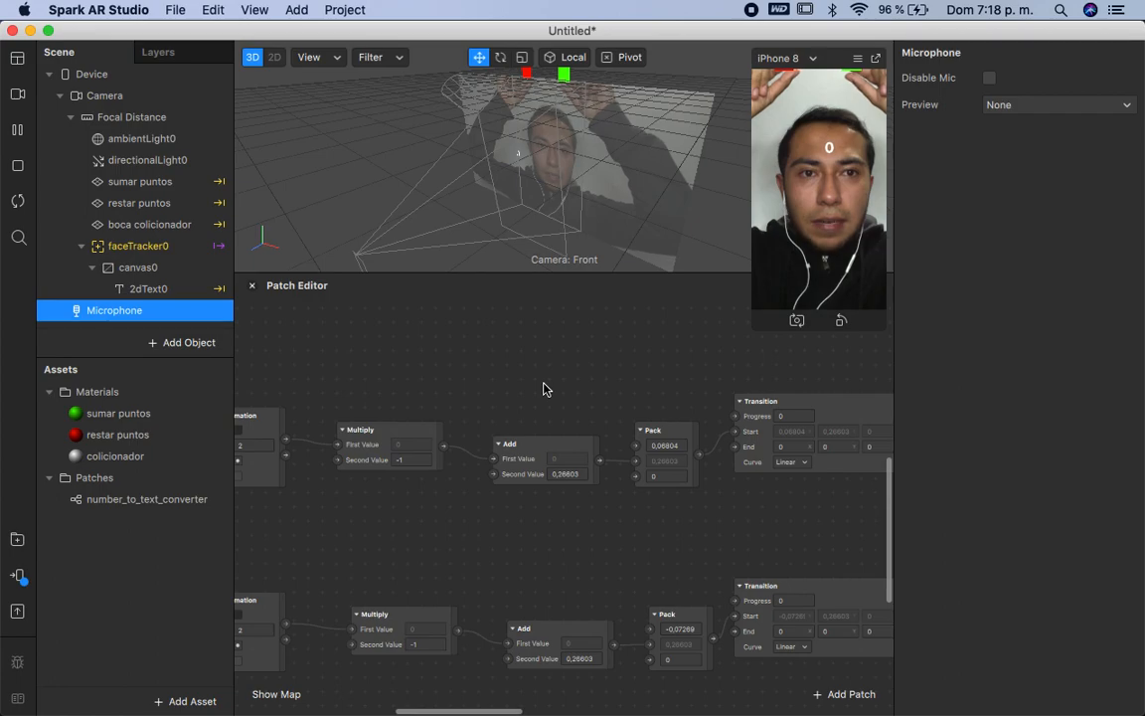
scroll(681, 458, up, 3)
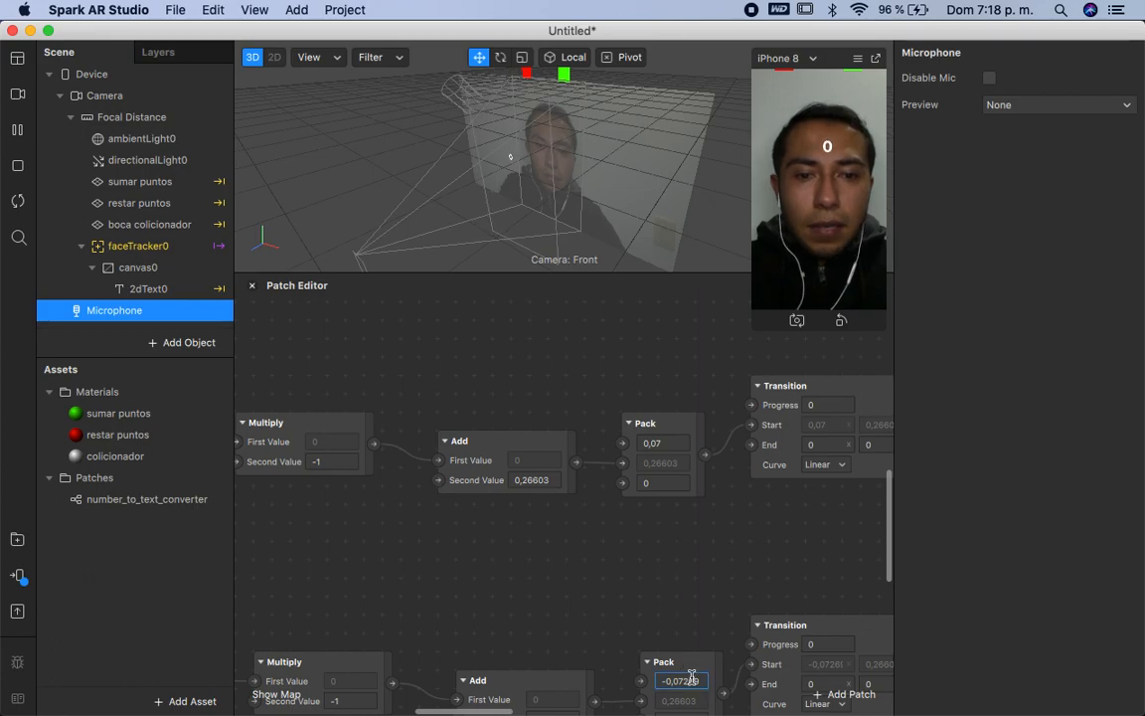
click(698, 578)
key(super+z)
Step: Set the Second Value of both Add patches to 0,29
scroll(696, 578, right, 2)
scroll(696, 578, down, 1)
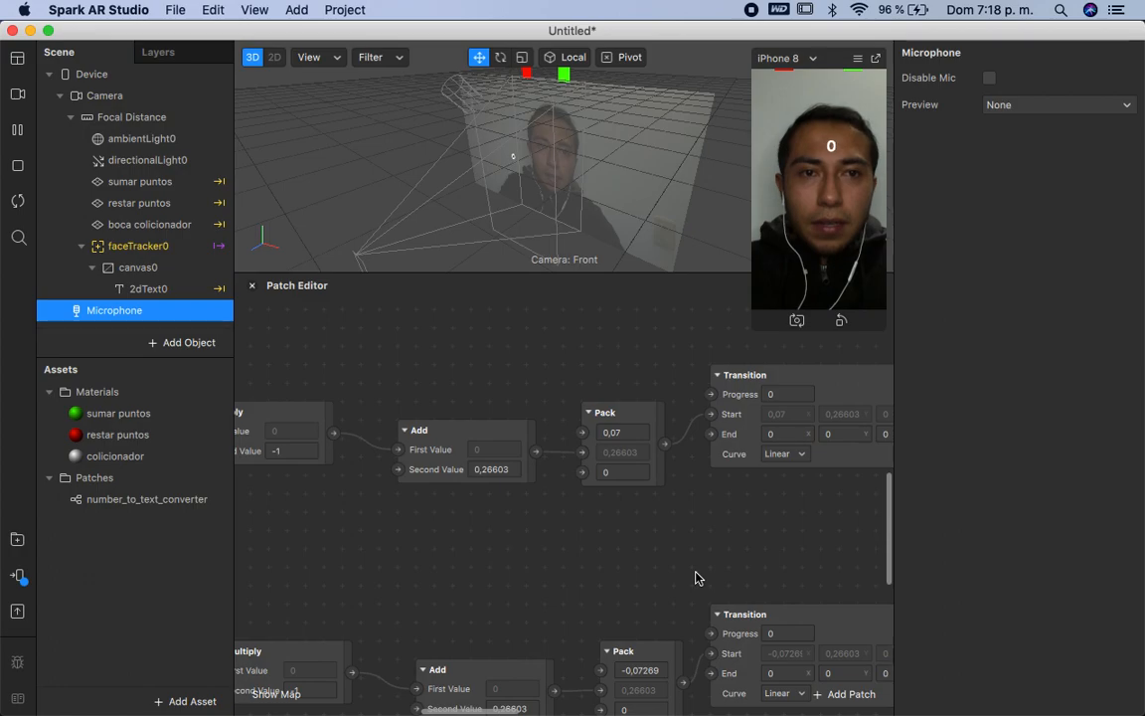
scroll(659, 568, left, 5)
scroll(659, 568, down, 2)
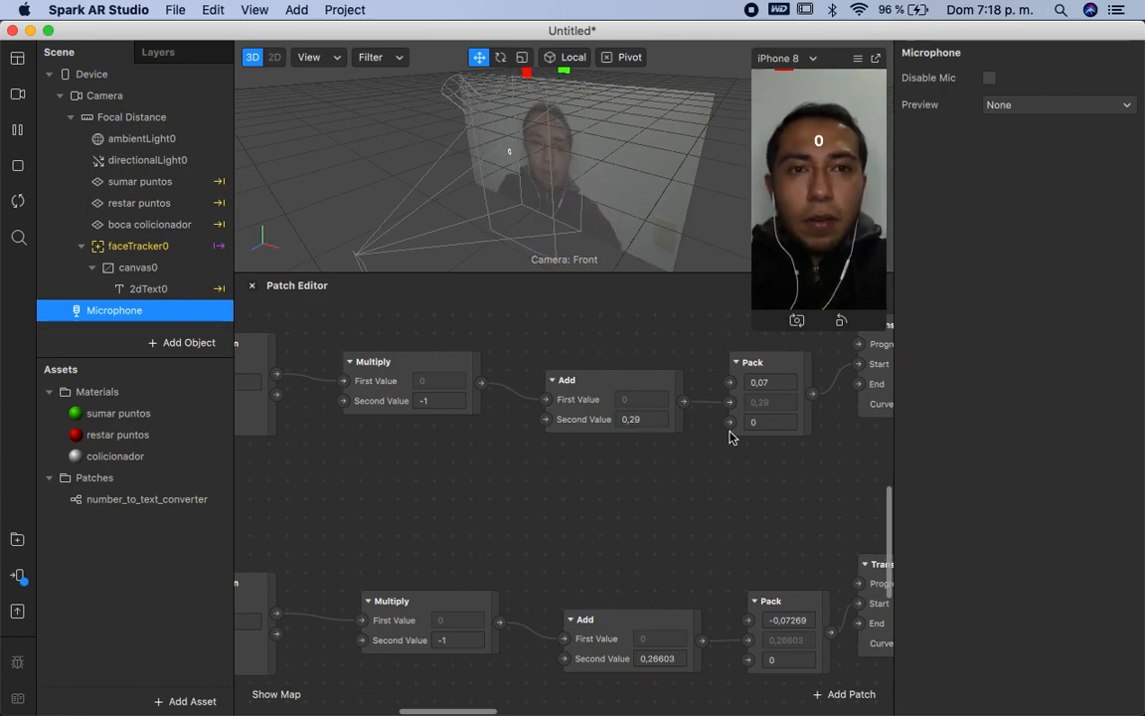
click(681, 658)
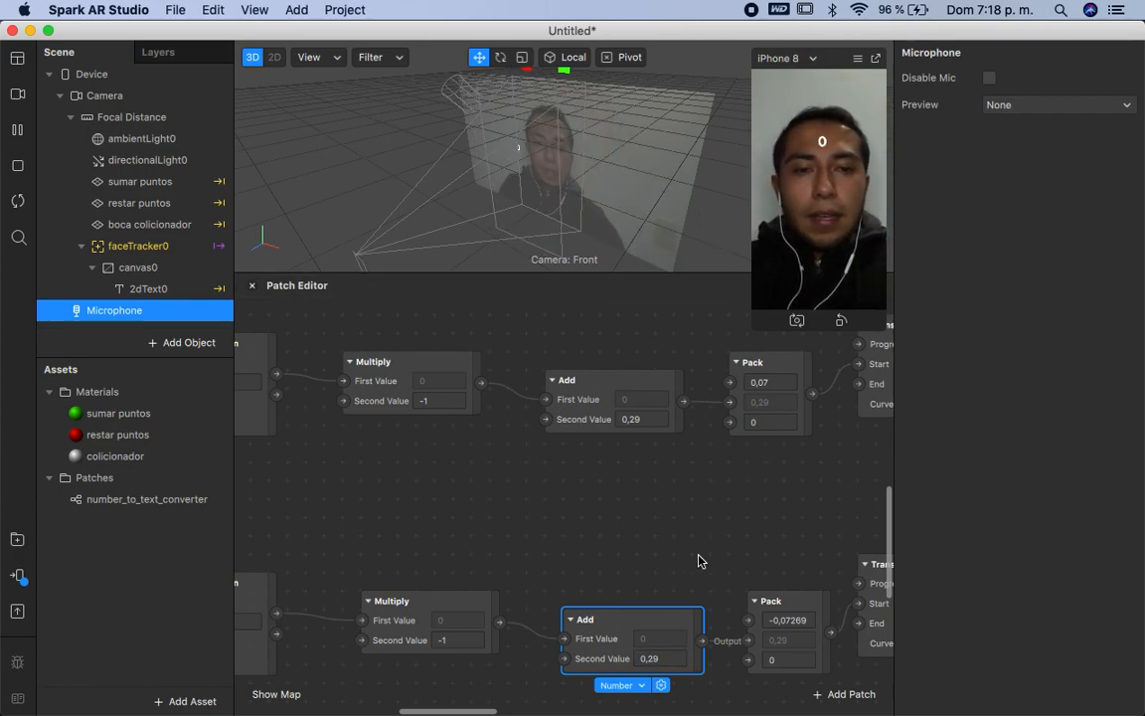
Step: Set the first value of the restar puntos Pack to -0,07
scroll(701, 561, right, 5)
scroll(701, 562, down, 3)
click(752, 586)
key(BackSpace)
key(BackSpace)
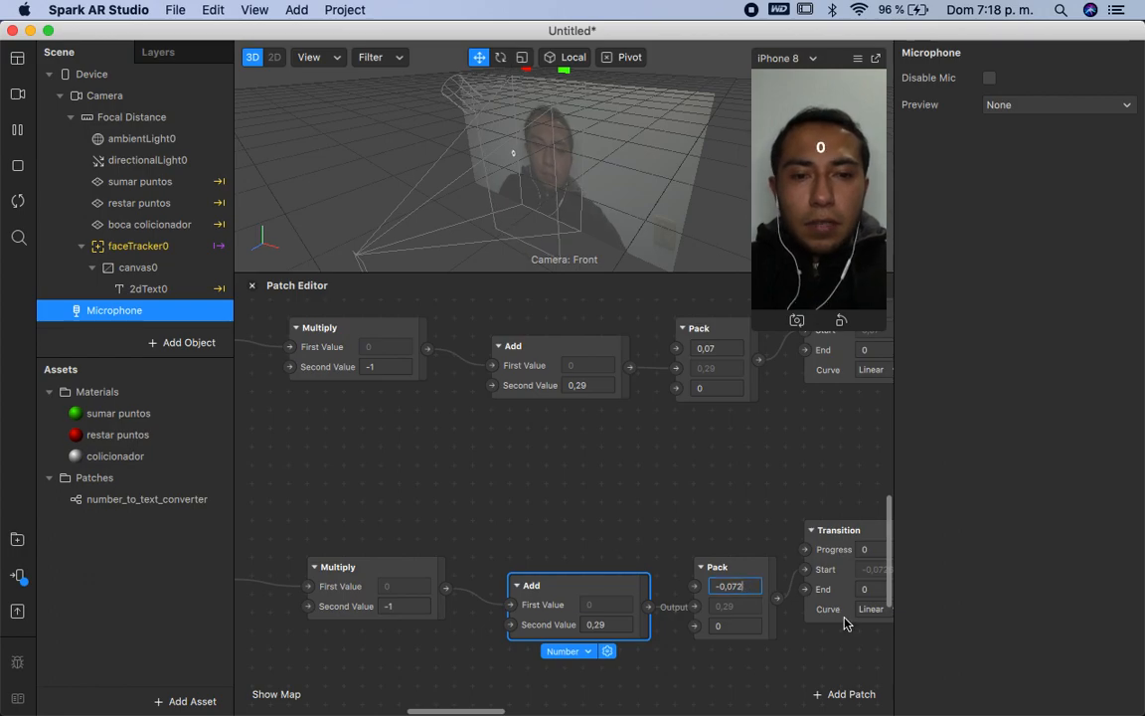
key(BackSpace)
key(Return)
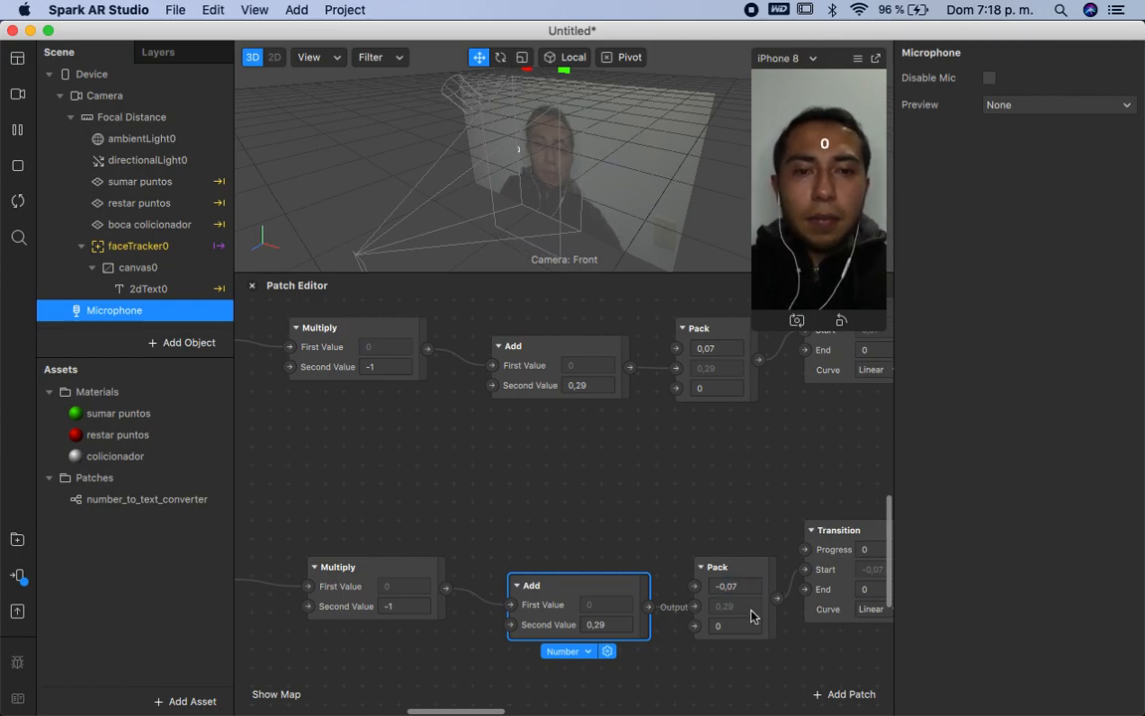
Step: Start the animations with a screen tap in the preview and test both falling squares with the red square's delay
scroll(628, 519, down, 3)
scroll(629, 524, left, 6)
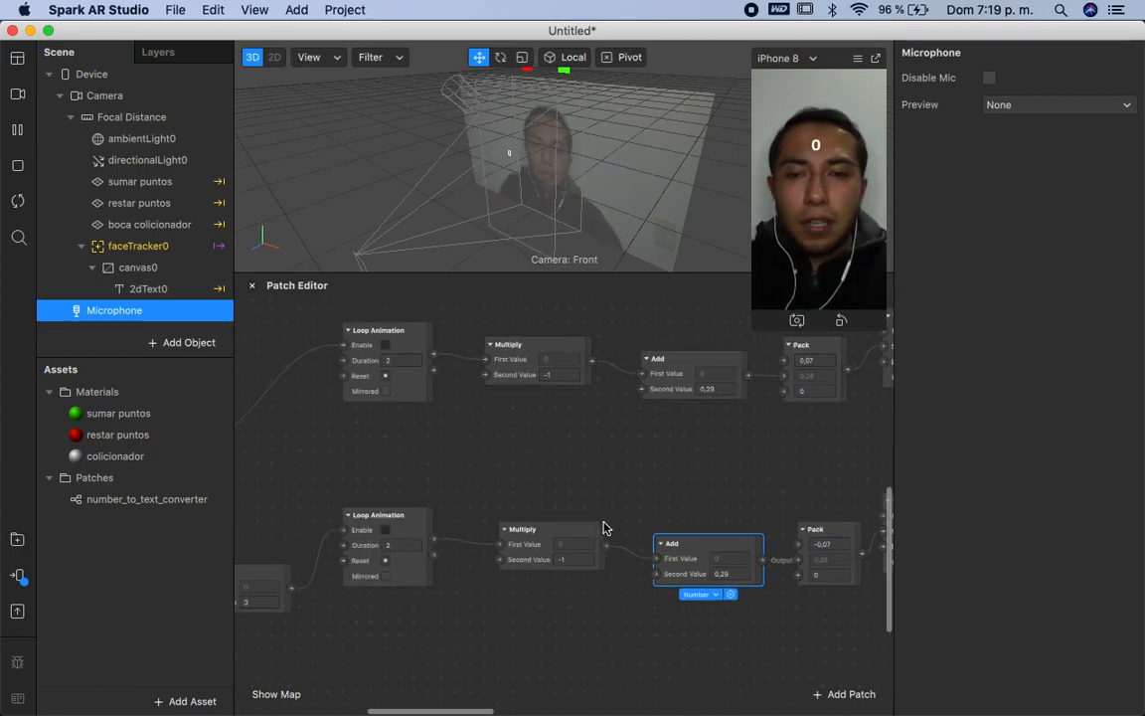
scroll(571, 522, right, 5)
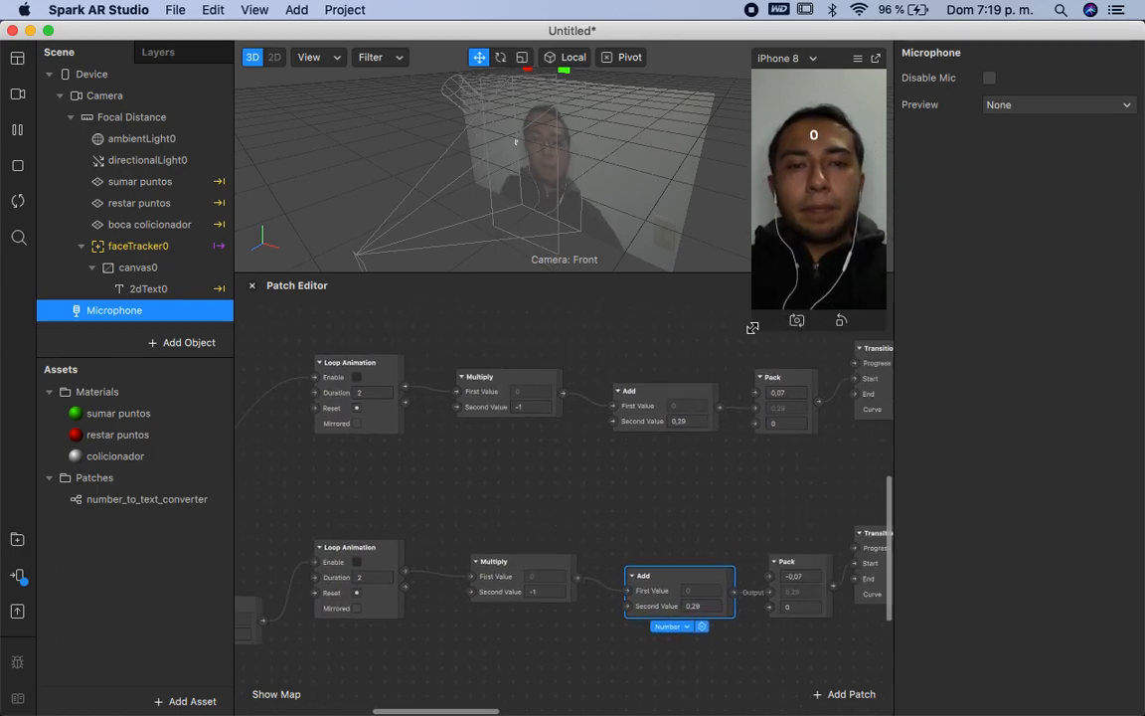
scroll(453, 518, left, 8)
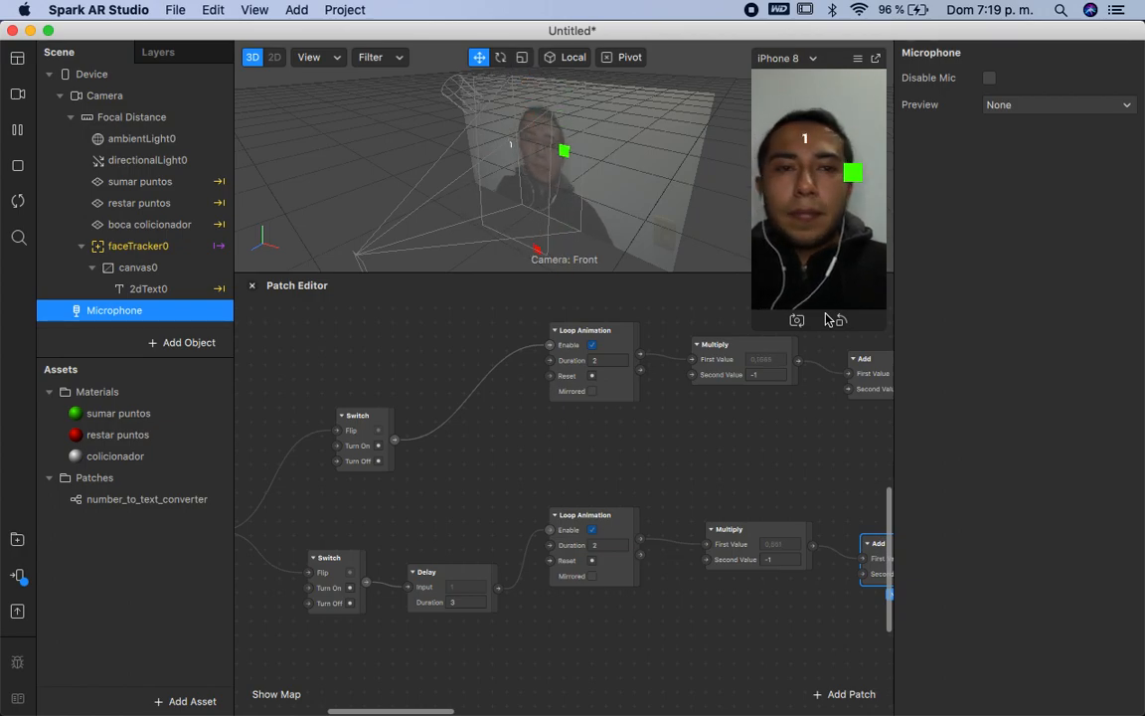
Step: Arrange the lower chain's Loop Animation, Multiply, Add, Pack and Transition patches in an even row
drag(612, 558, 608, 612)
drag(752, 566, 729, 659)
scroll(792, 639, right, 5)
drag(722, 567, 692, 594)
click(786, 585)
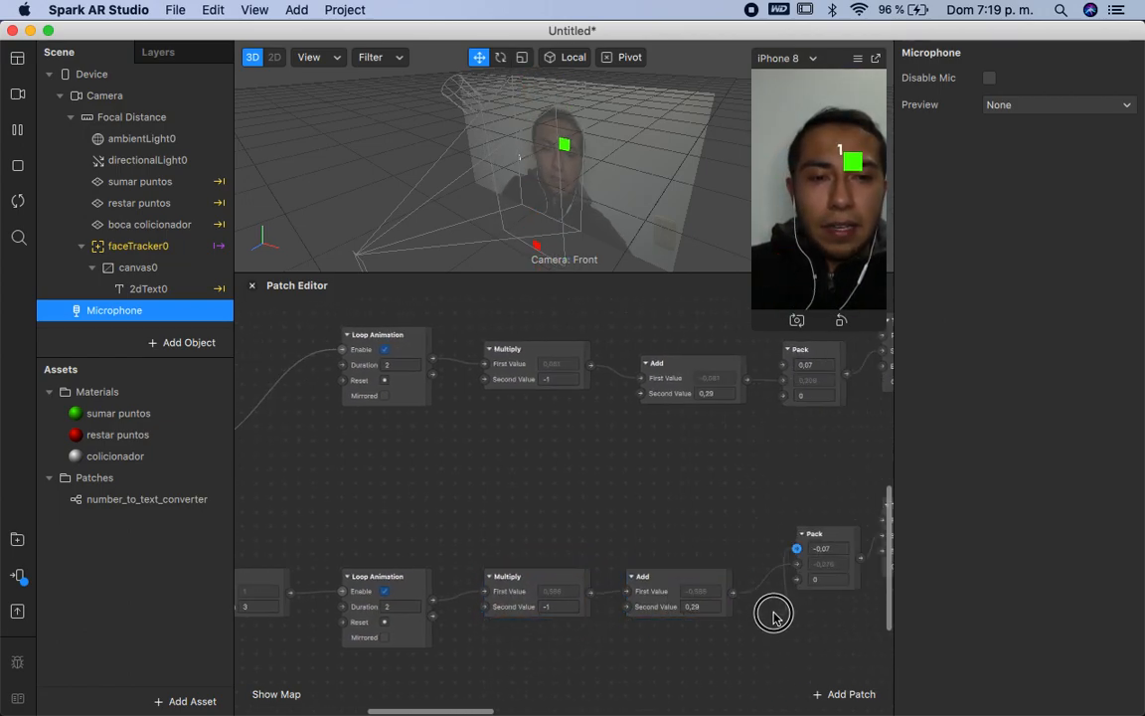
scroll(732, 536, right, 3)
scroll(731, 536, down, 1)
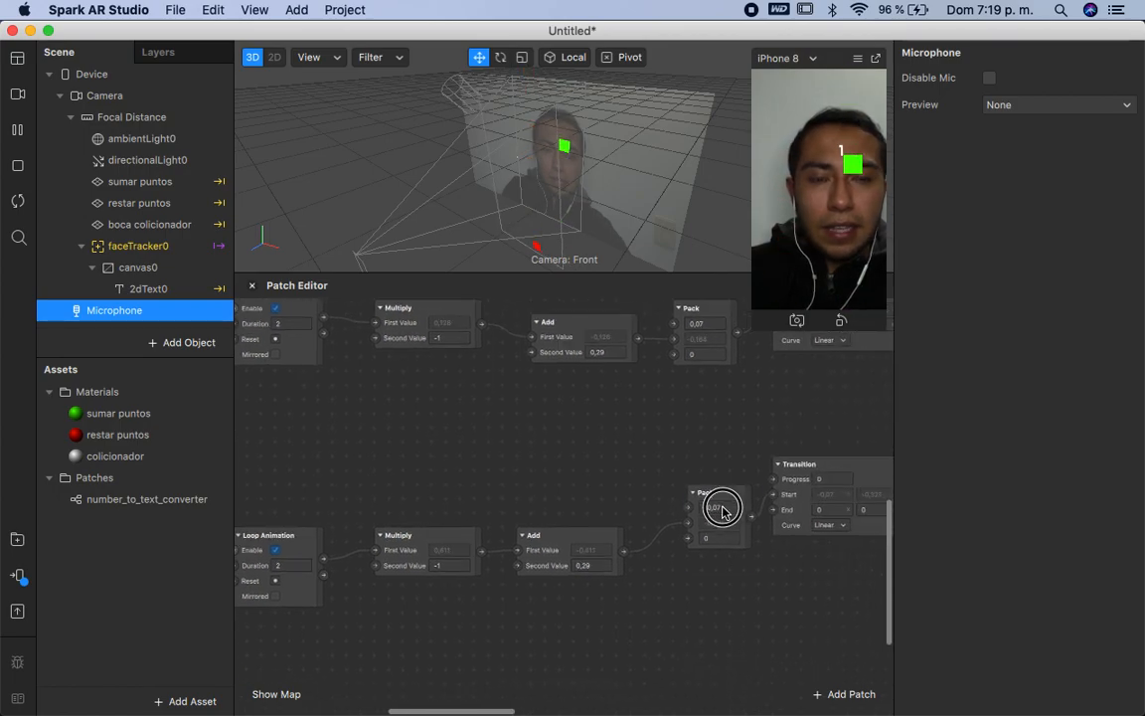
drag(721, 511, 693, 554)
drag(840, 471, 826, 541)
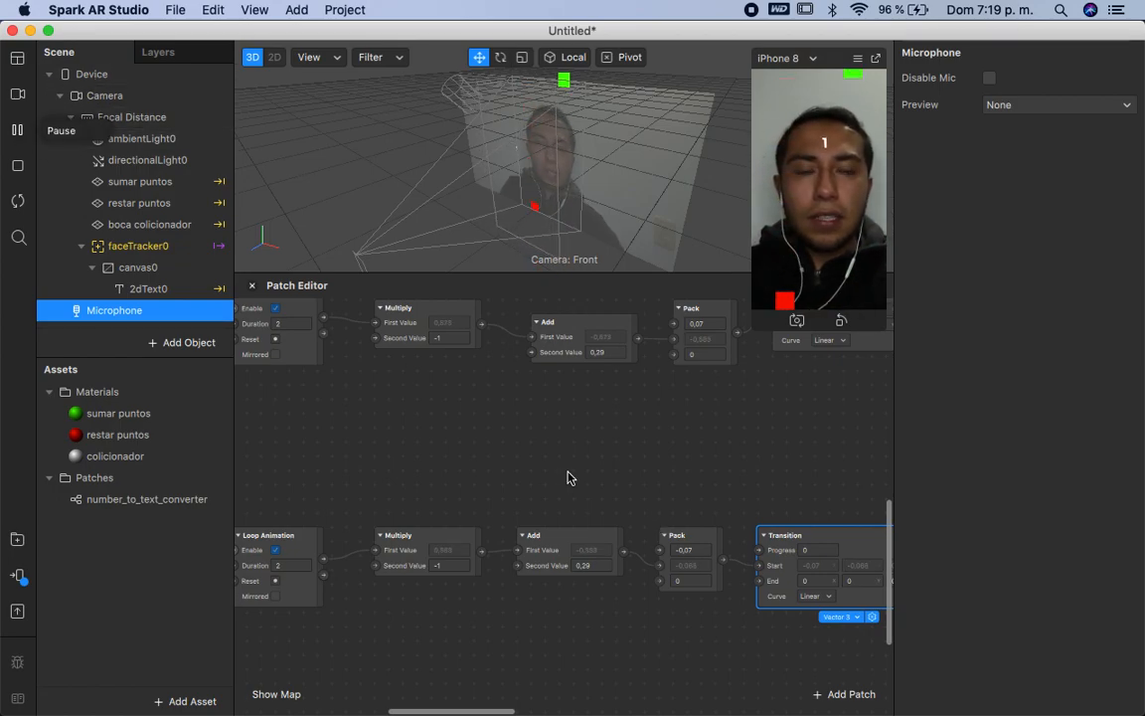
Step: Pause the preview and switch to Chrome with the YouTube page of the game and score tutorial
click(17, 129)
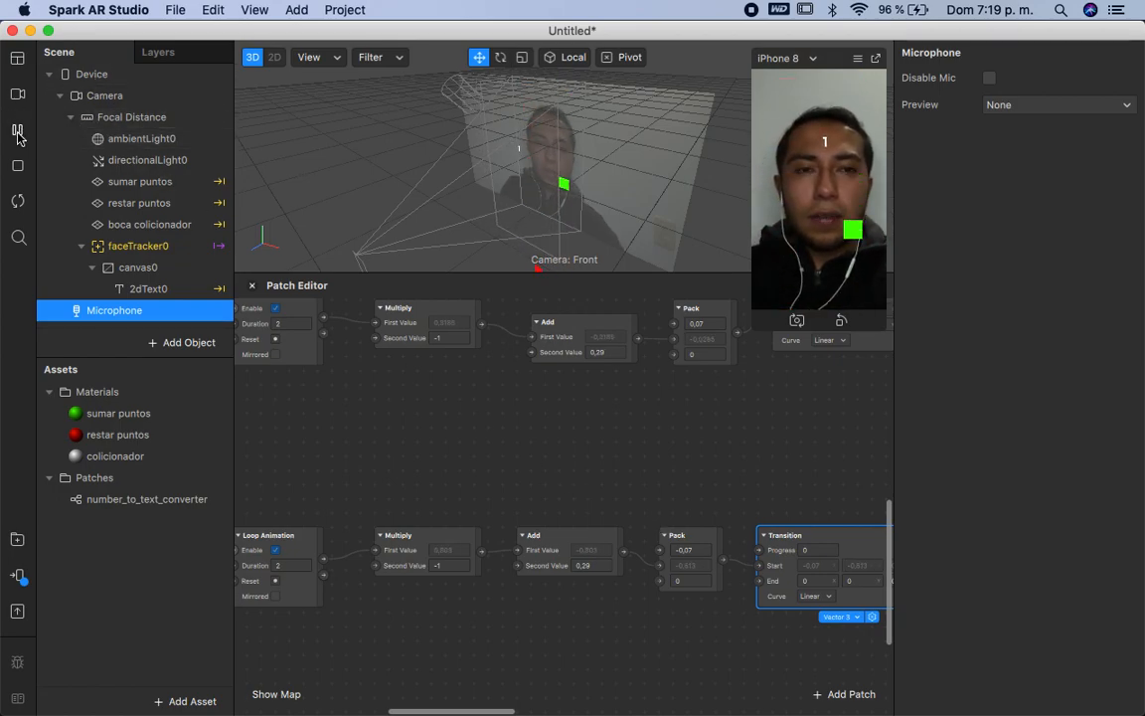
key(ctrl+Left)
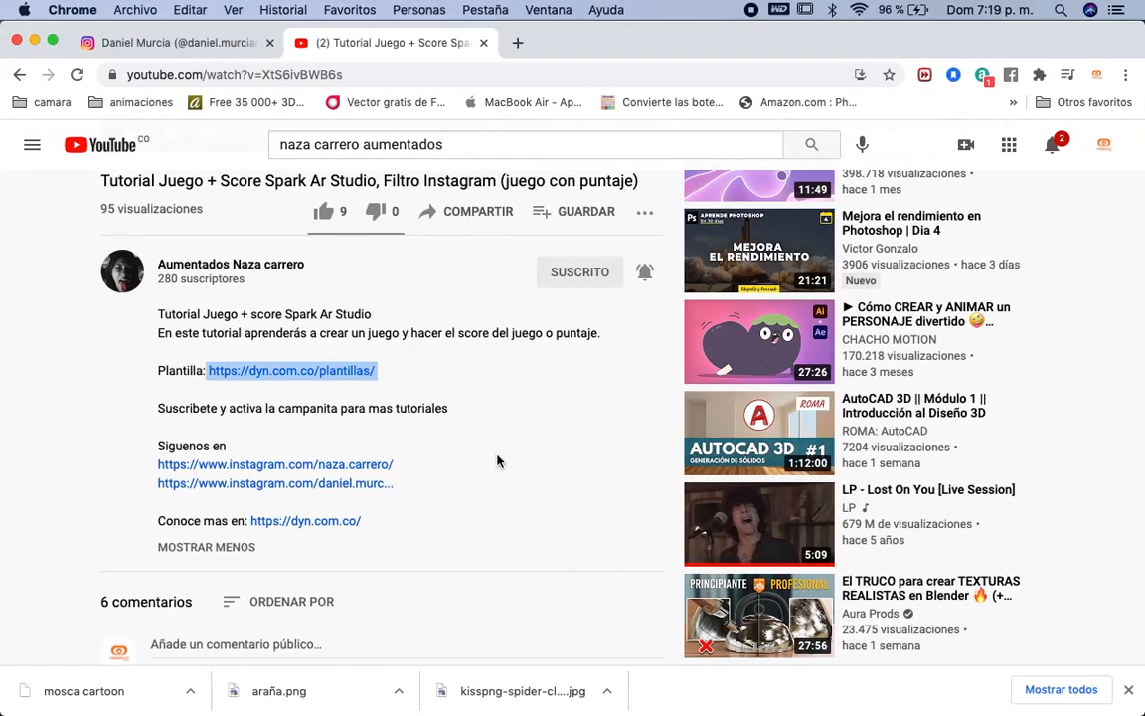
Step: Play the opening seconds of the game and score tutorial video and stop it
scroll(349, 229, up, 4)
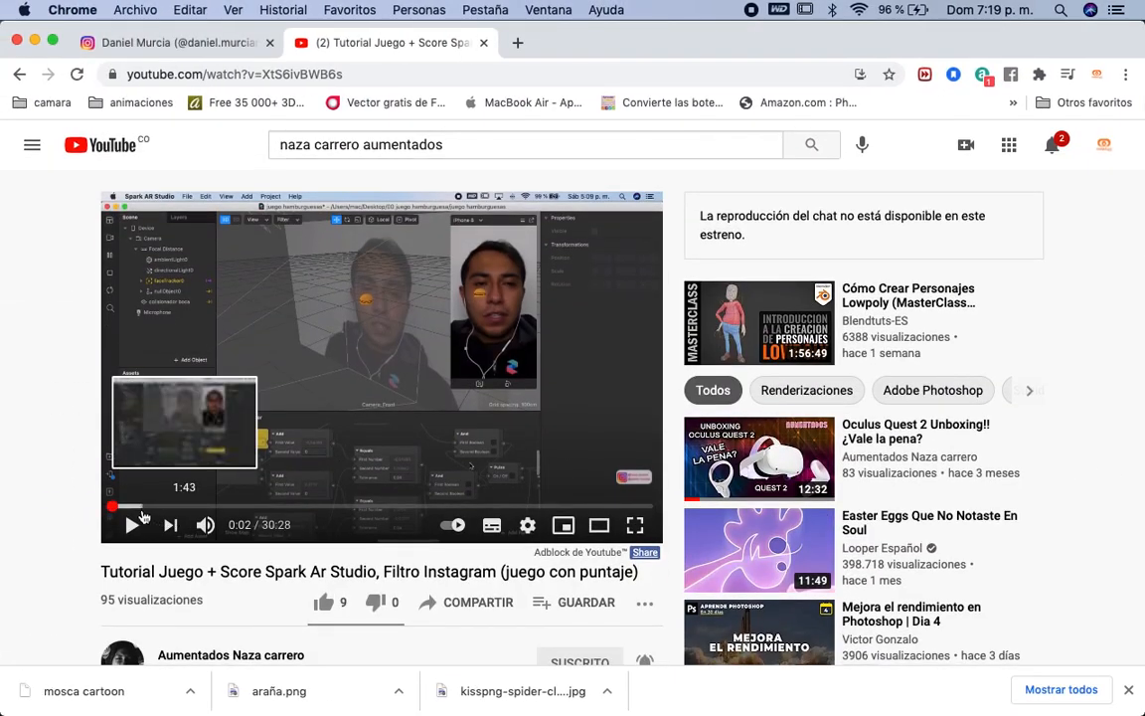
click(132, 526)
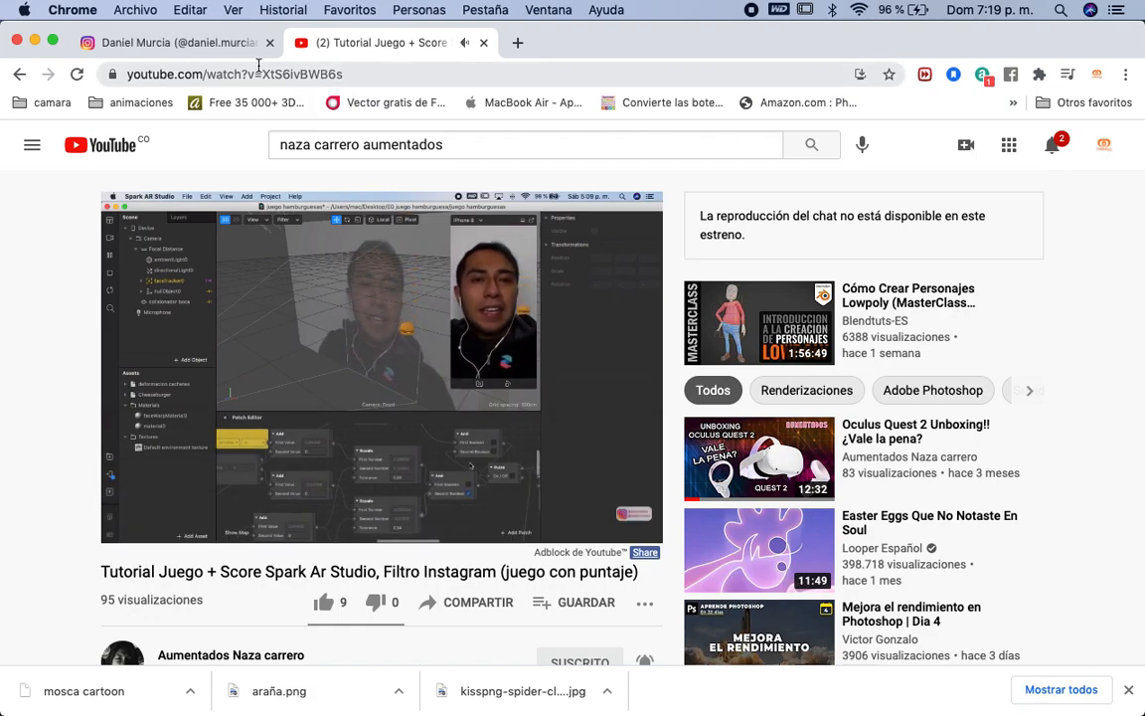
scroll(268, 480, down, 2)
scroll(125, 486, up, 1)
click(126, 480)
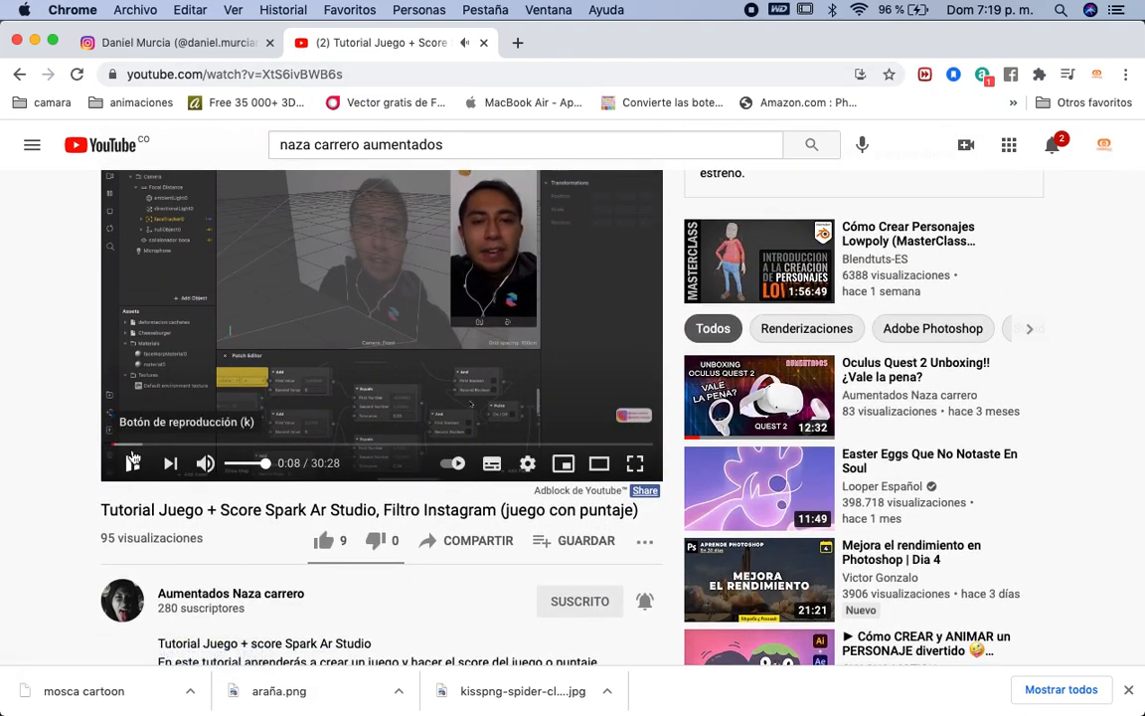
Step: Return to the channel's video list and open the tutorial on creating an augmented reality game in Spark AR
click(19, 76)
scroll(516, 450, down, 5)
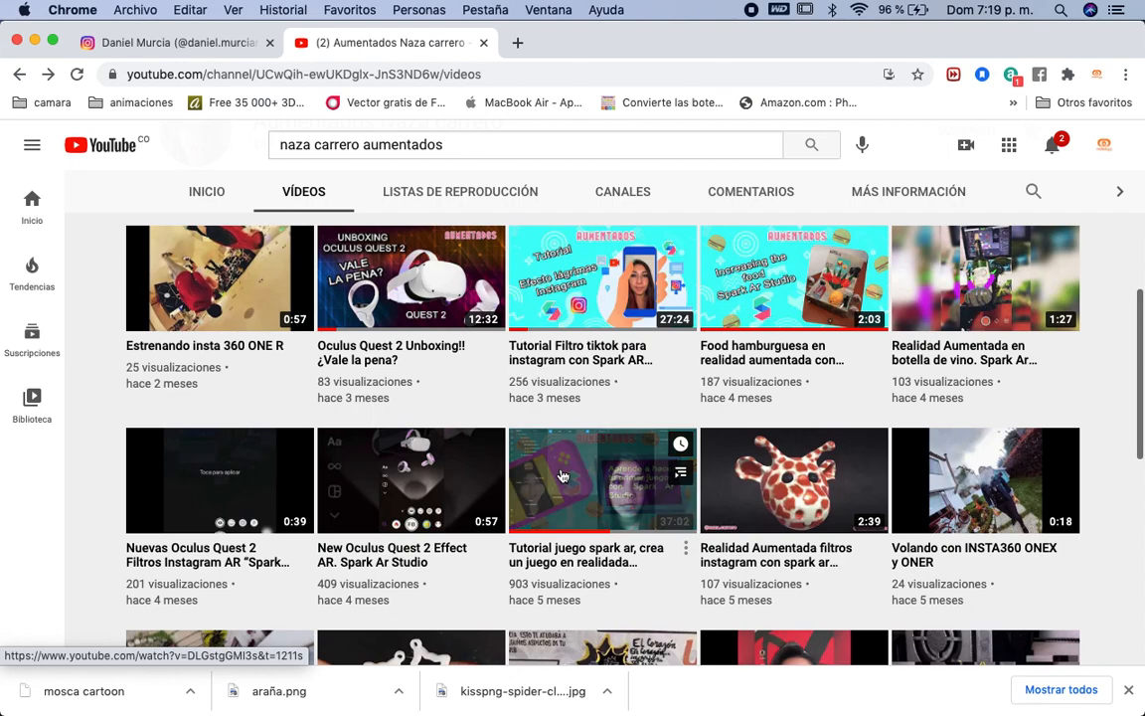
click(563, 479)
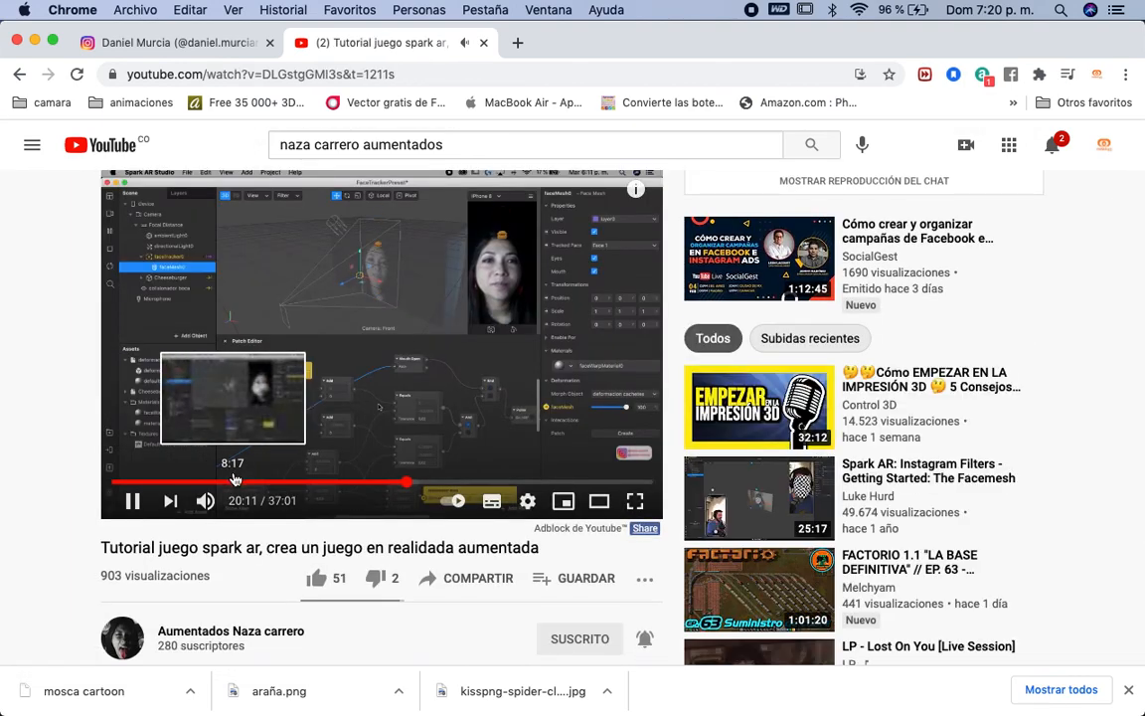
Step: Skim the game tutorial's patch setup from 8:17 up to about 26:29, go back and pause it at 24:35
click(234, 480)
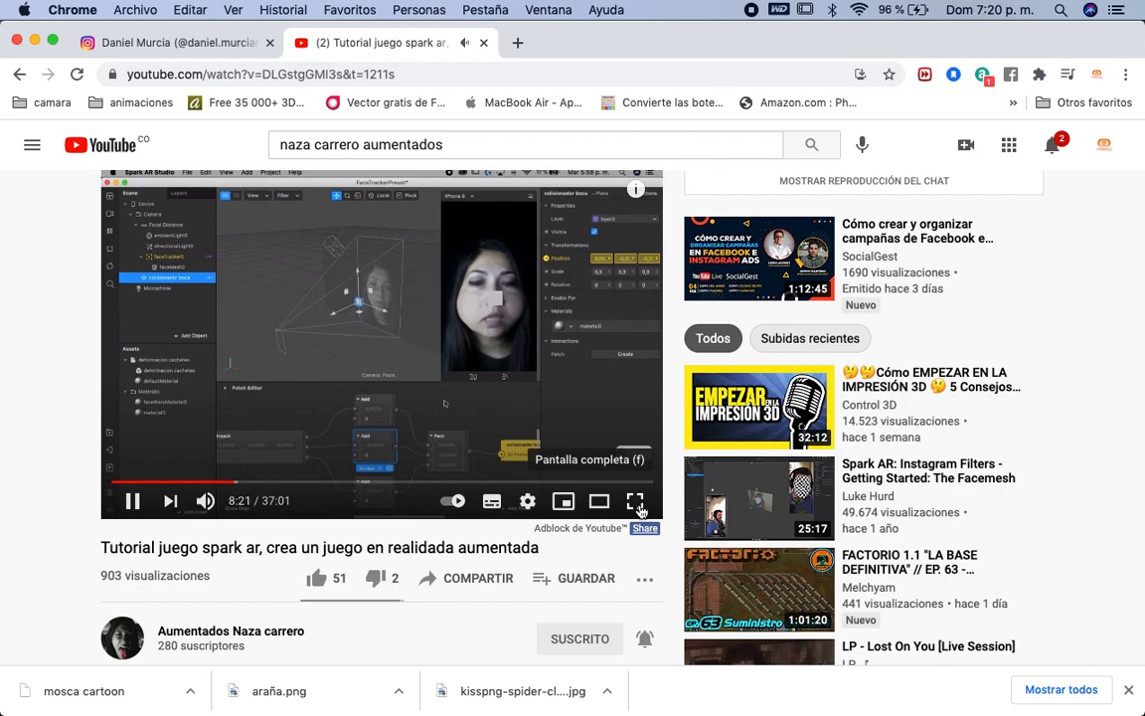
click(254, 483)
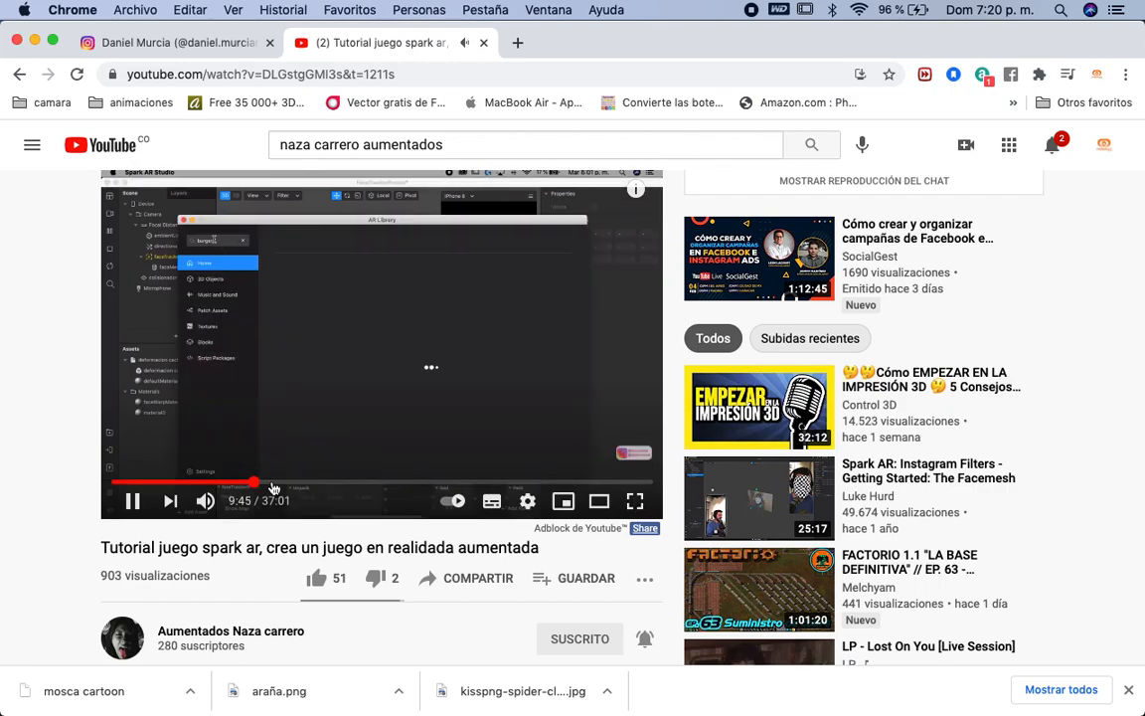
click(287, 484)
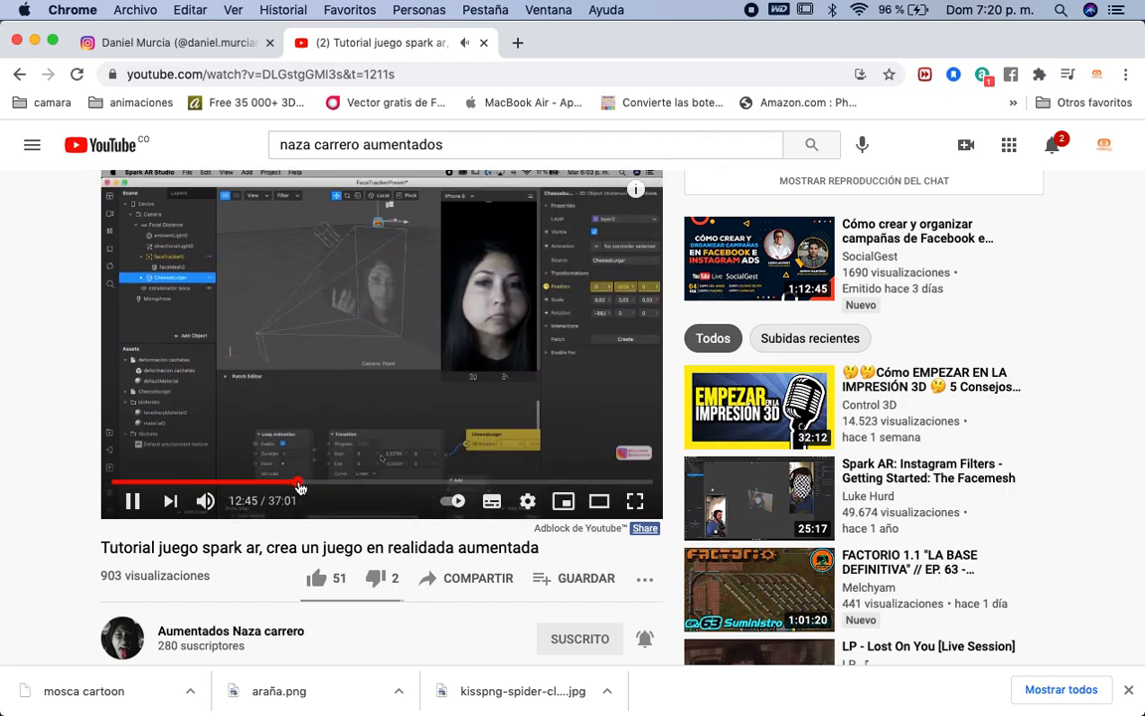
click(297, 484)
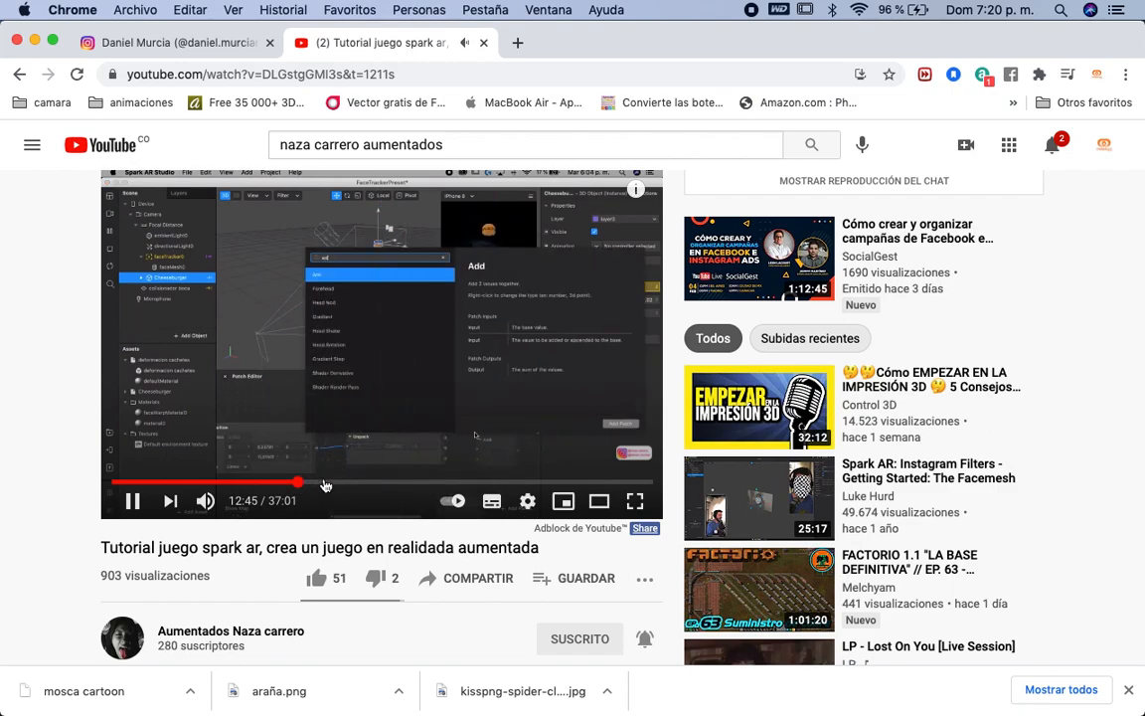
click(322, 483)
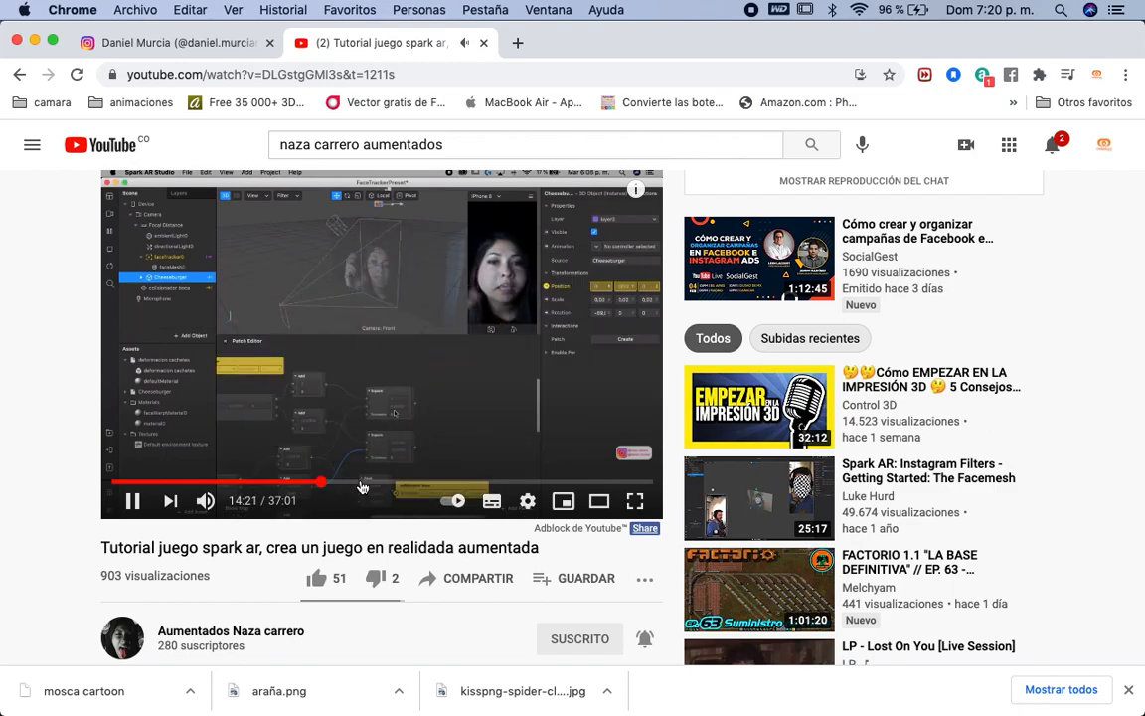
click(357, 483)
click(376, 484)
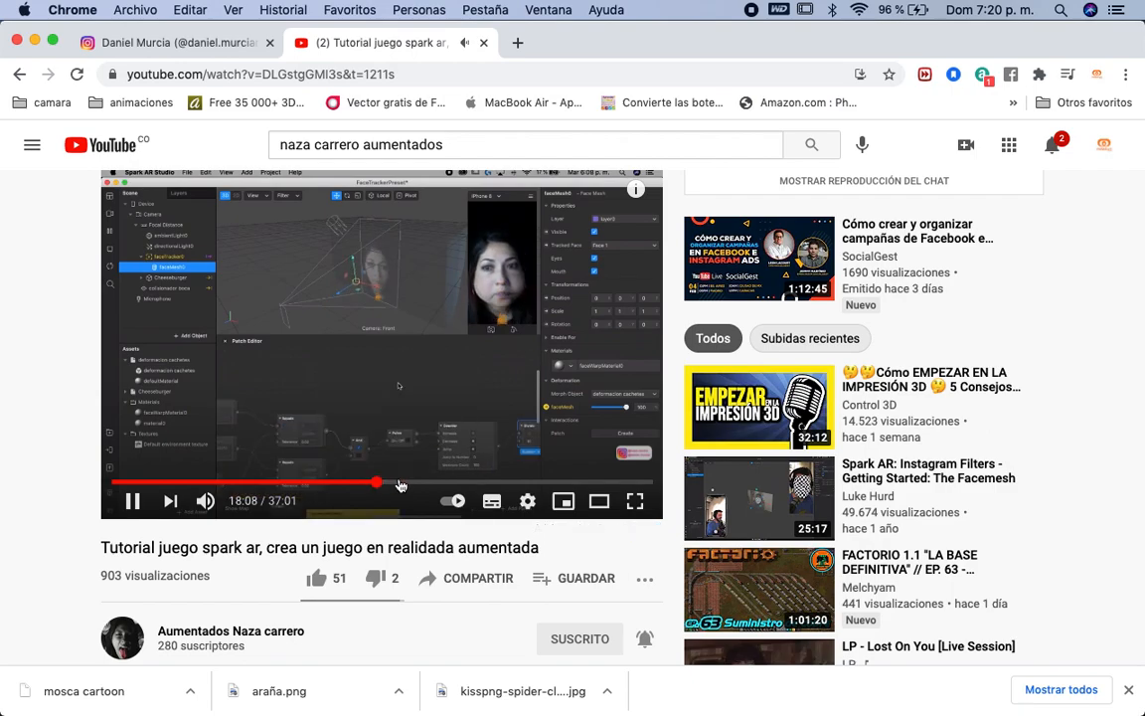
click(402, 484)
click(422, 484)
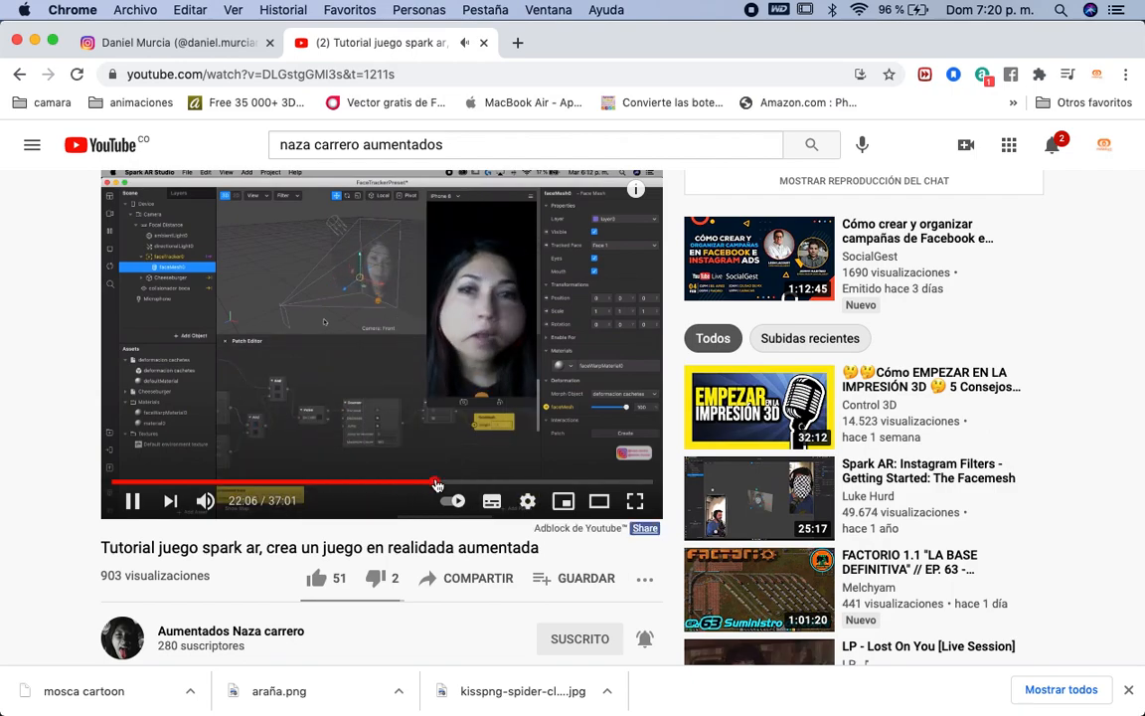
click(438, 485)
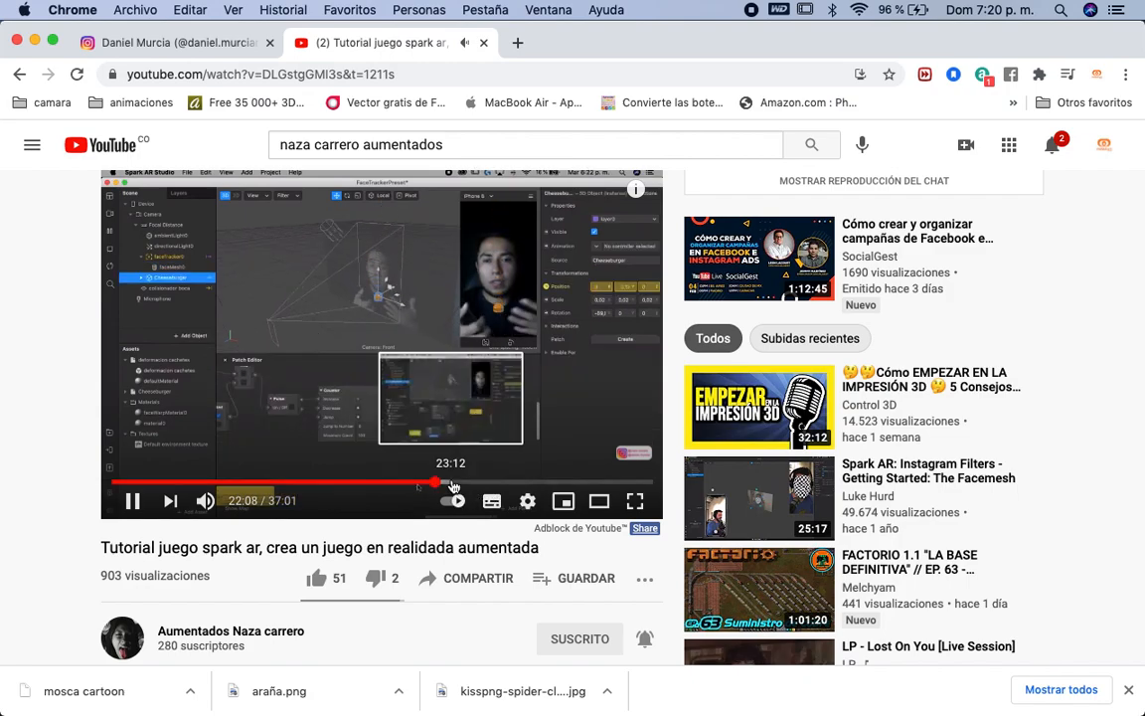
click(462, 484)
click(465, 485)
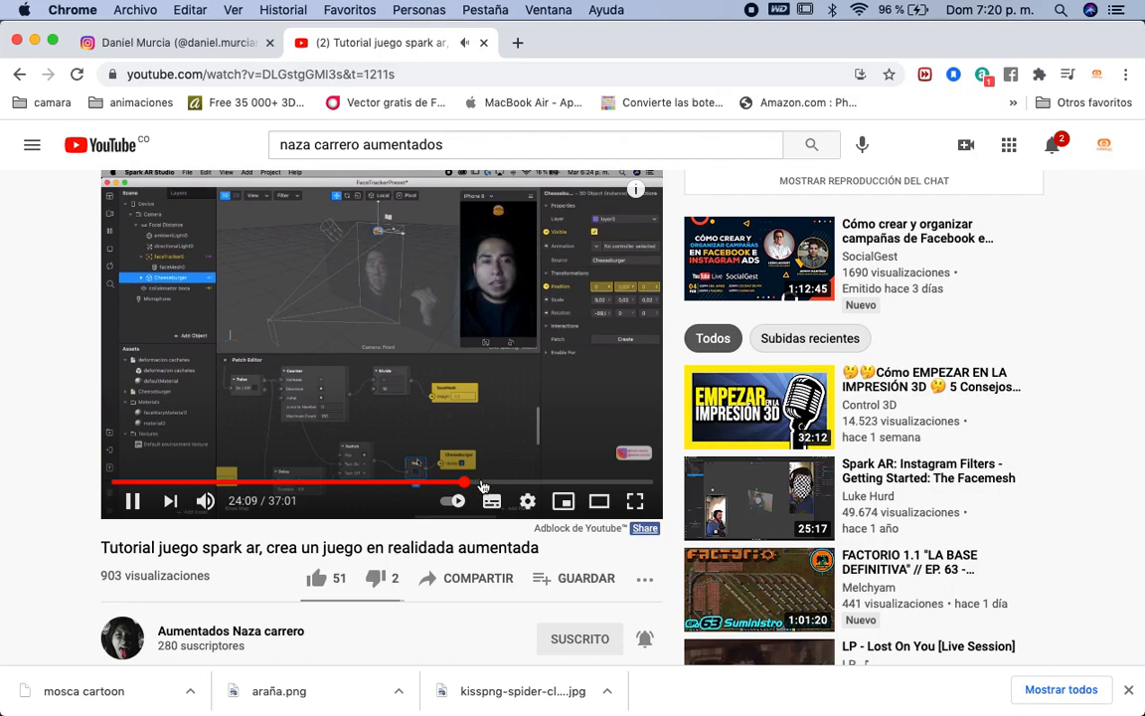
click(481, 484)
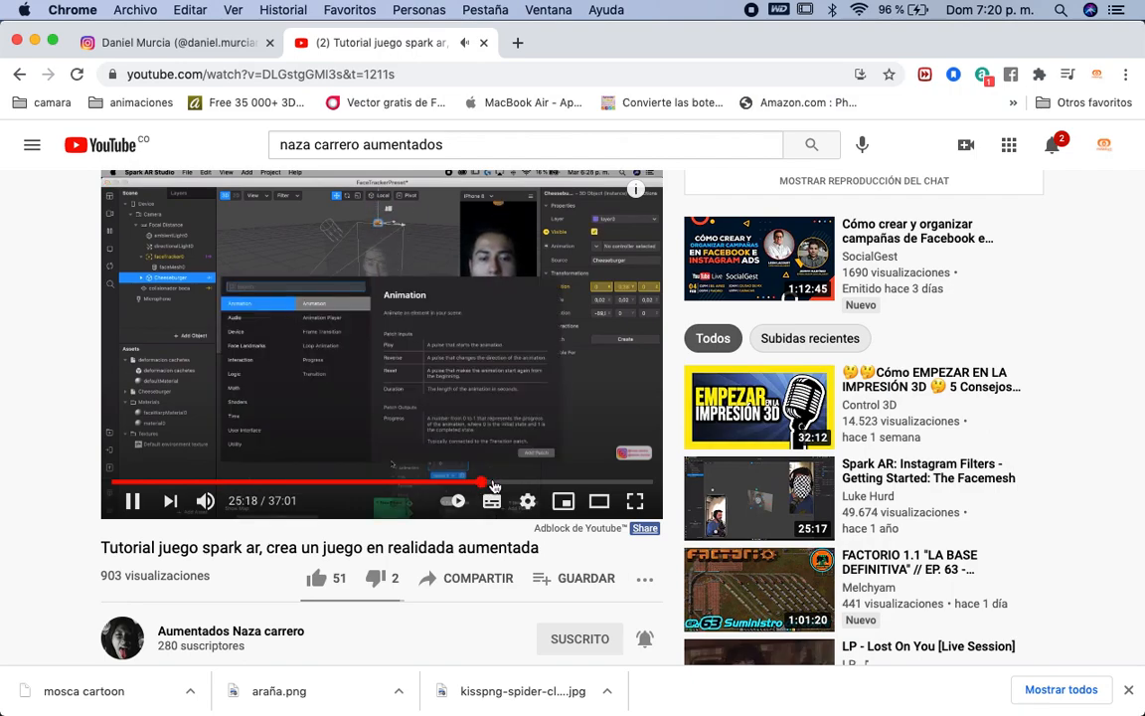
click(497, 484)
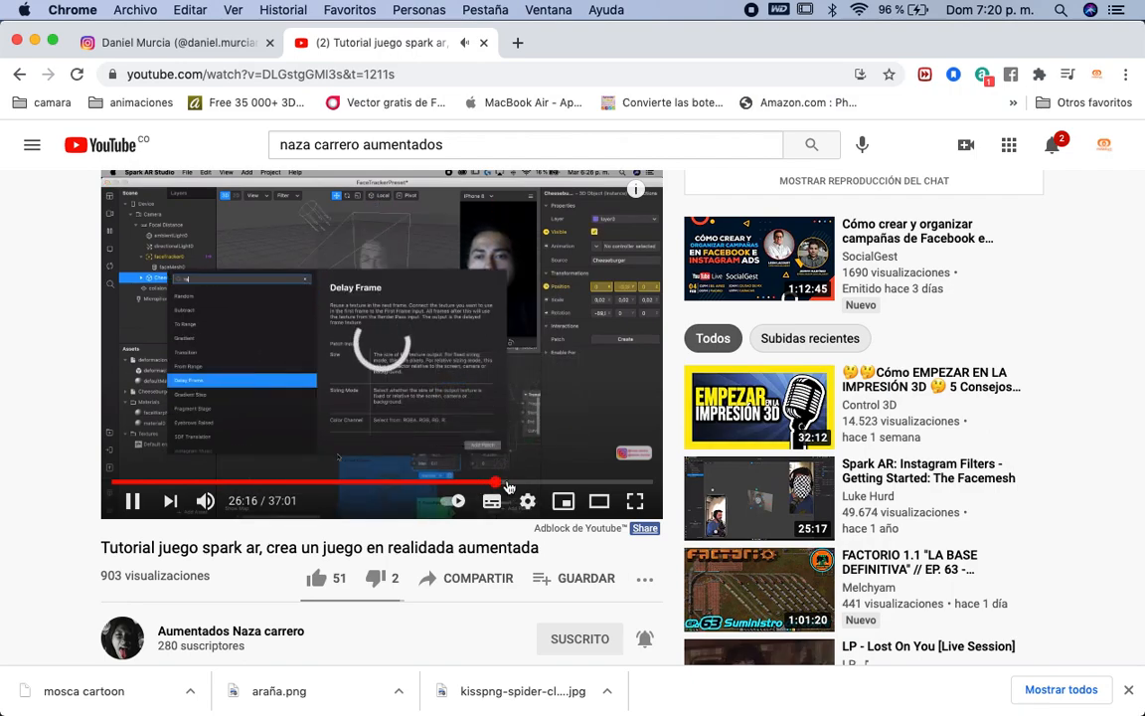
click(500, 485)
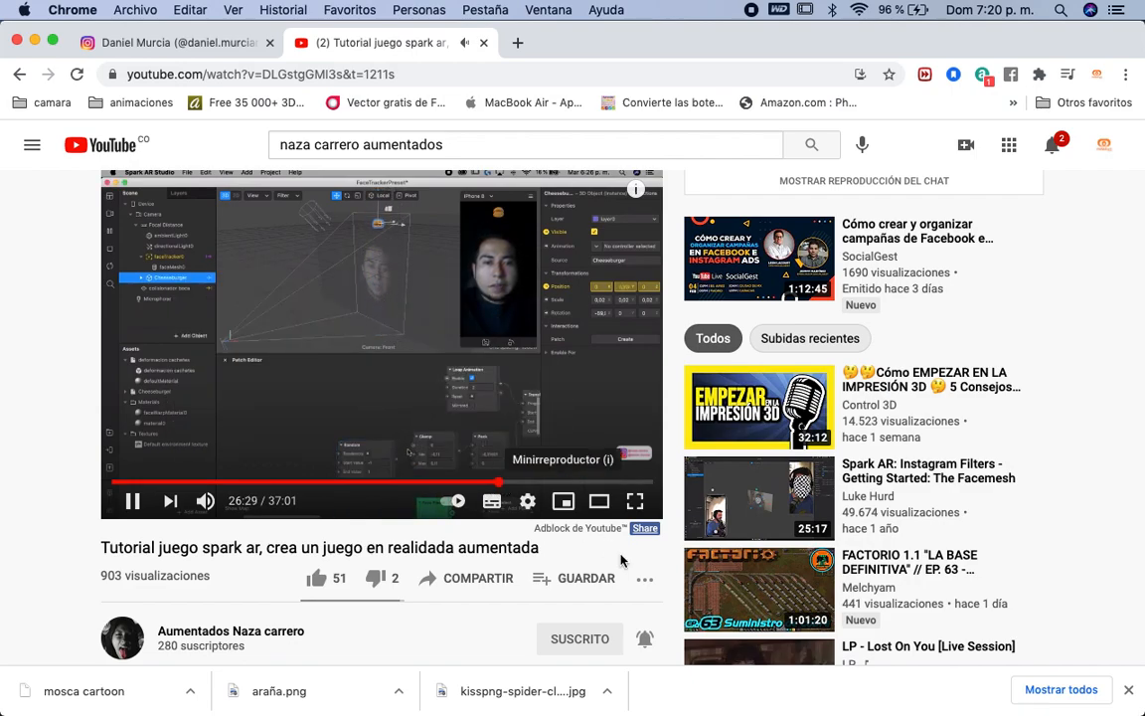
click(486, 484)
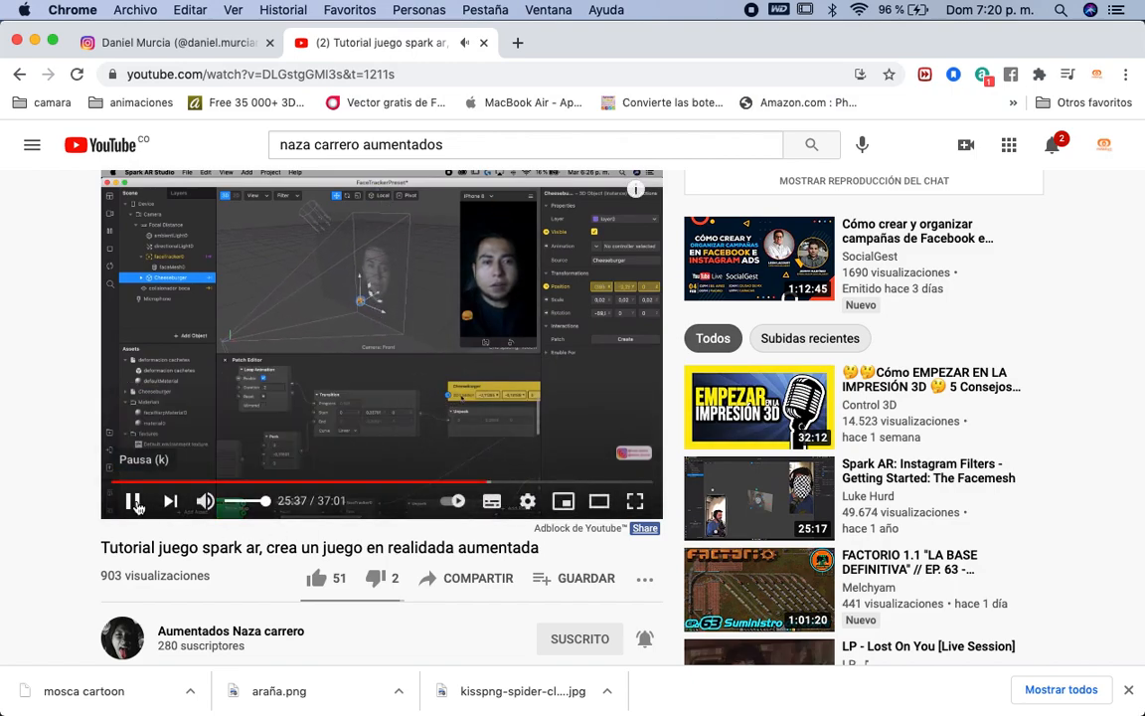
click(475, 484)
click(471, 484)
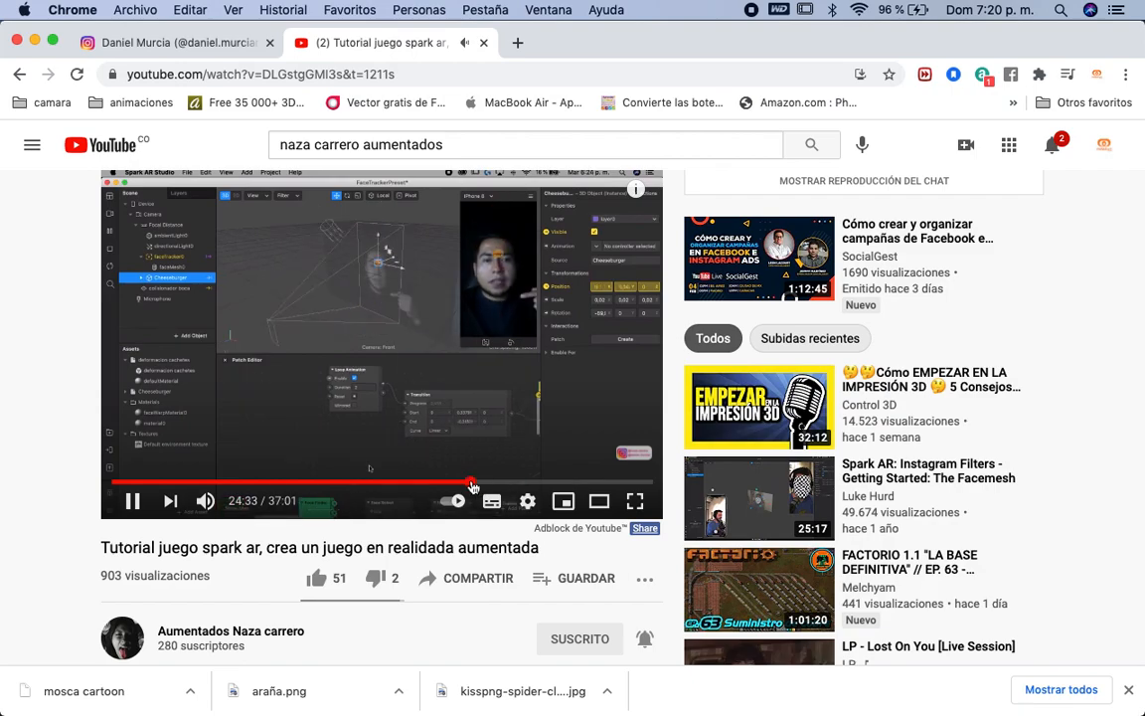
click(133, 500)
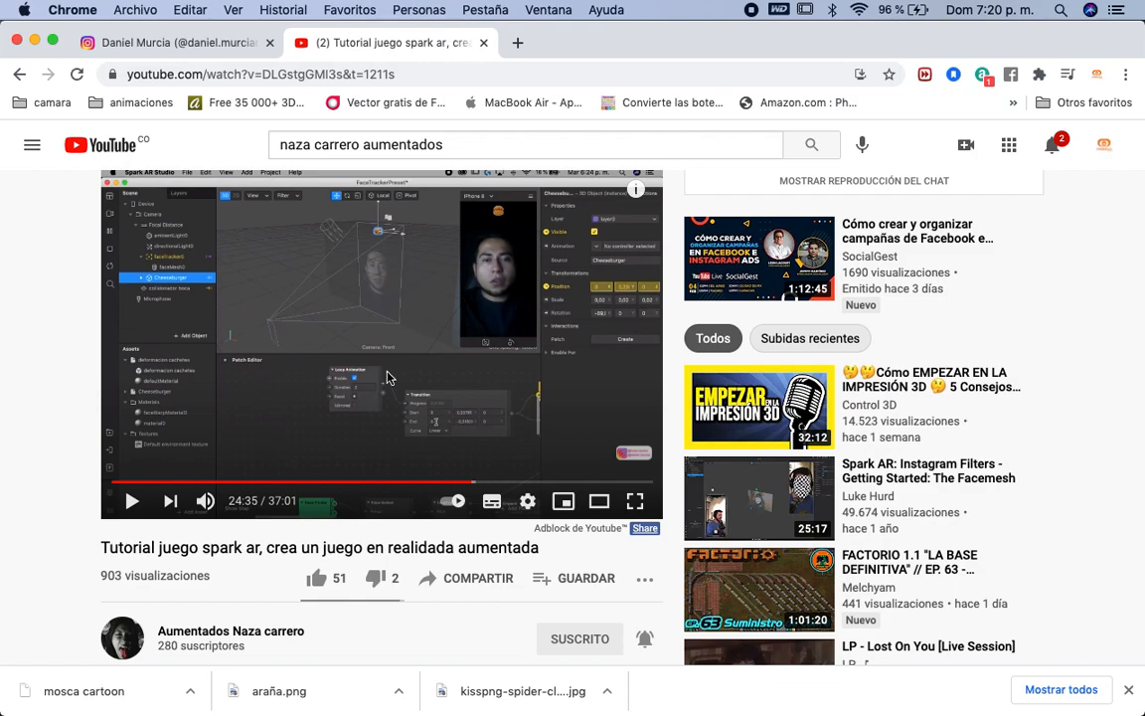
Step: Switch to Spark AR Studio, resume the preview, and glance back at the paused tutorial in Chrome before returning
key(super+Tab)
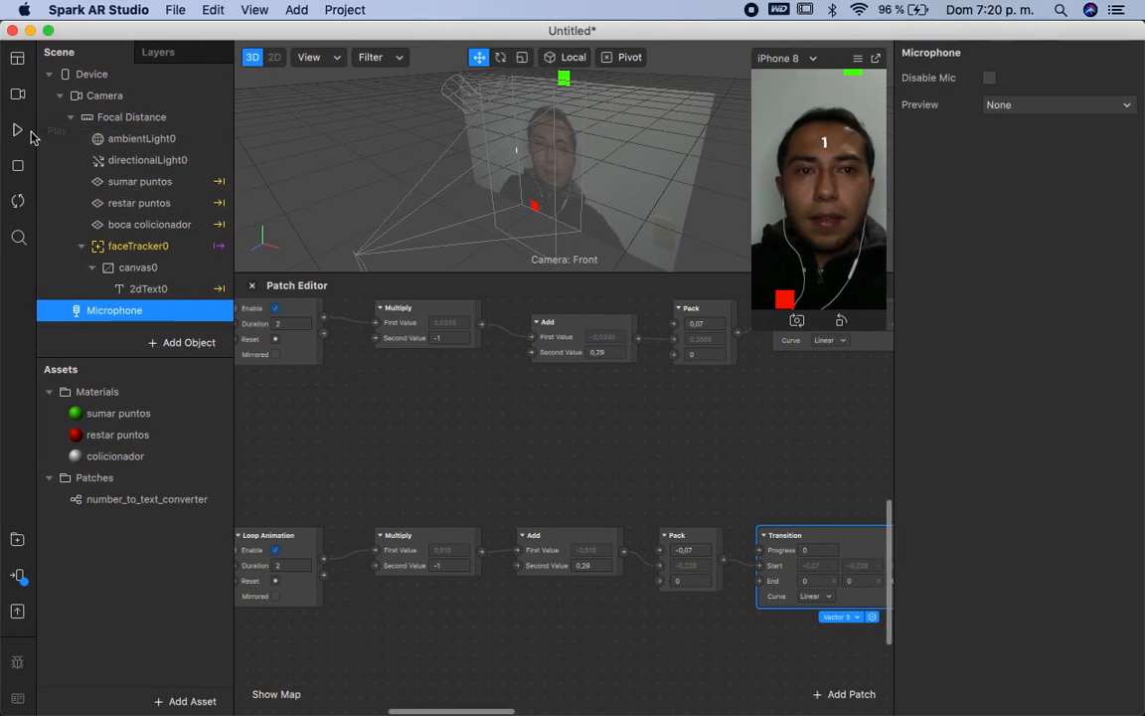
click(20, 132)
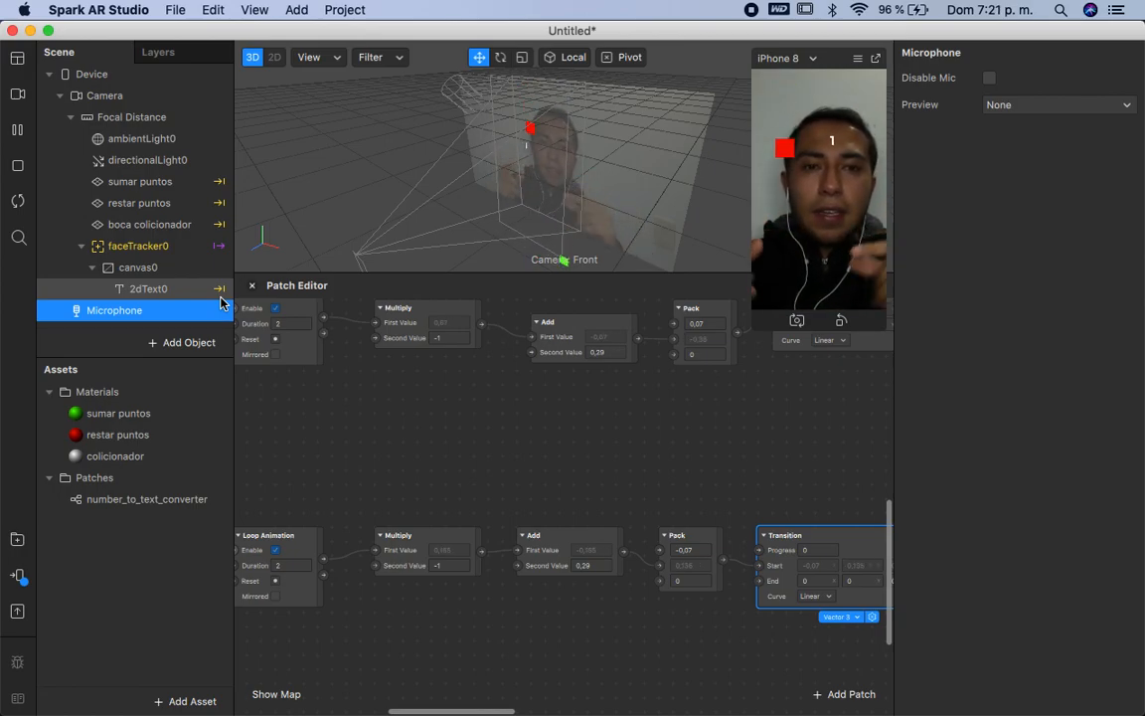
key(ctrl+Left)
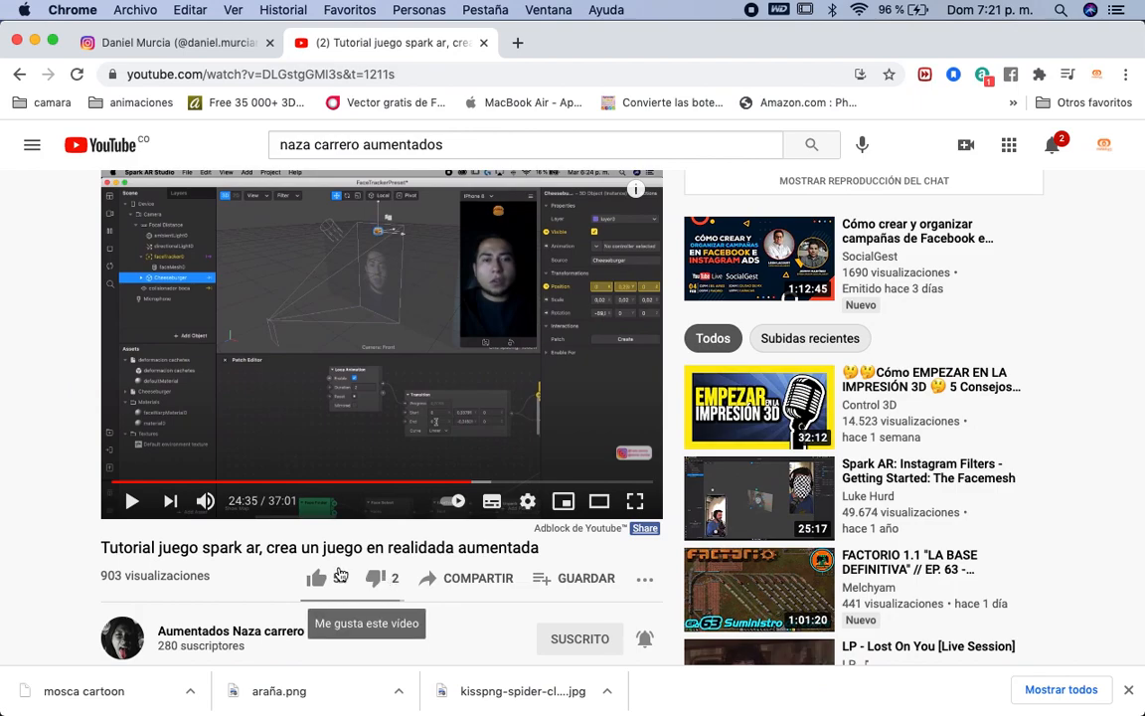
key(ctrl+Right)
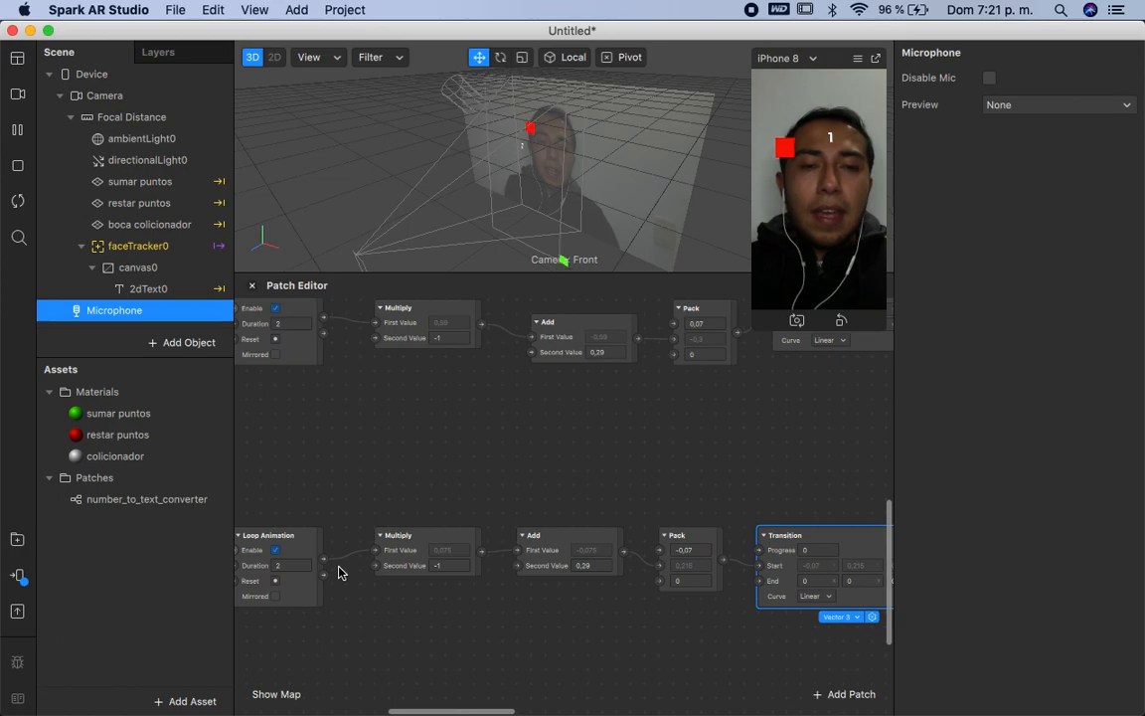
scroll(507, 480, up, 3)
scroll(507, 481, left, 2)
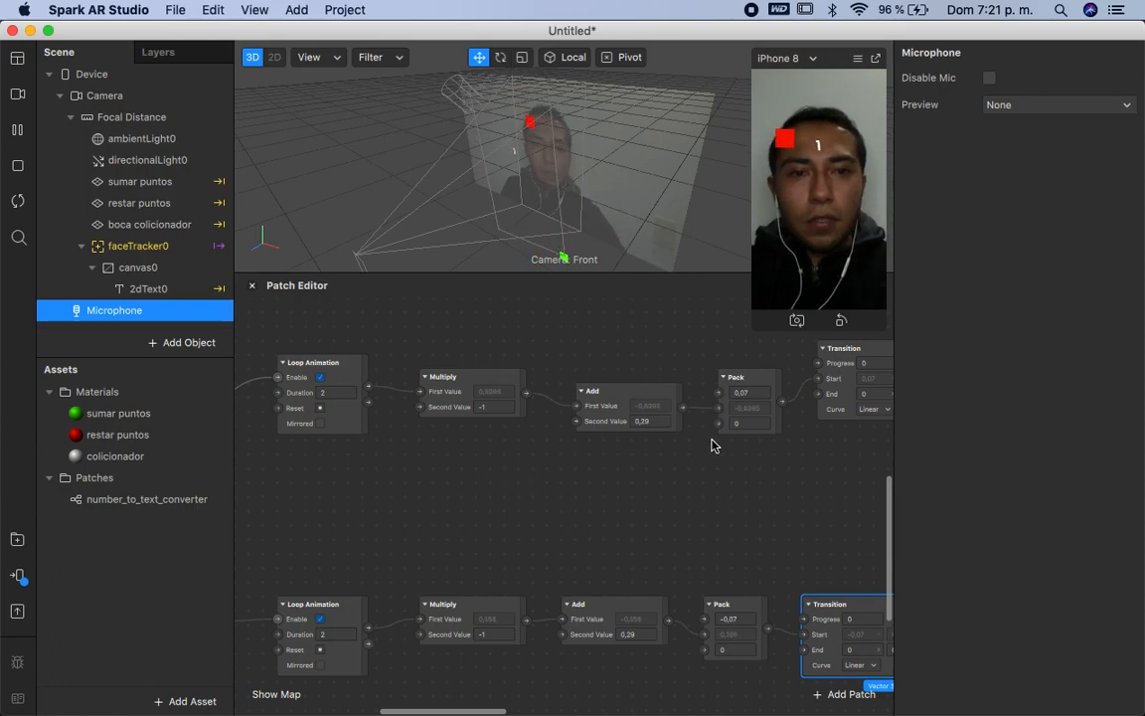
scroll(712, 446, right, 2)
scroll(712, 445, up, 1)
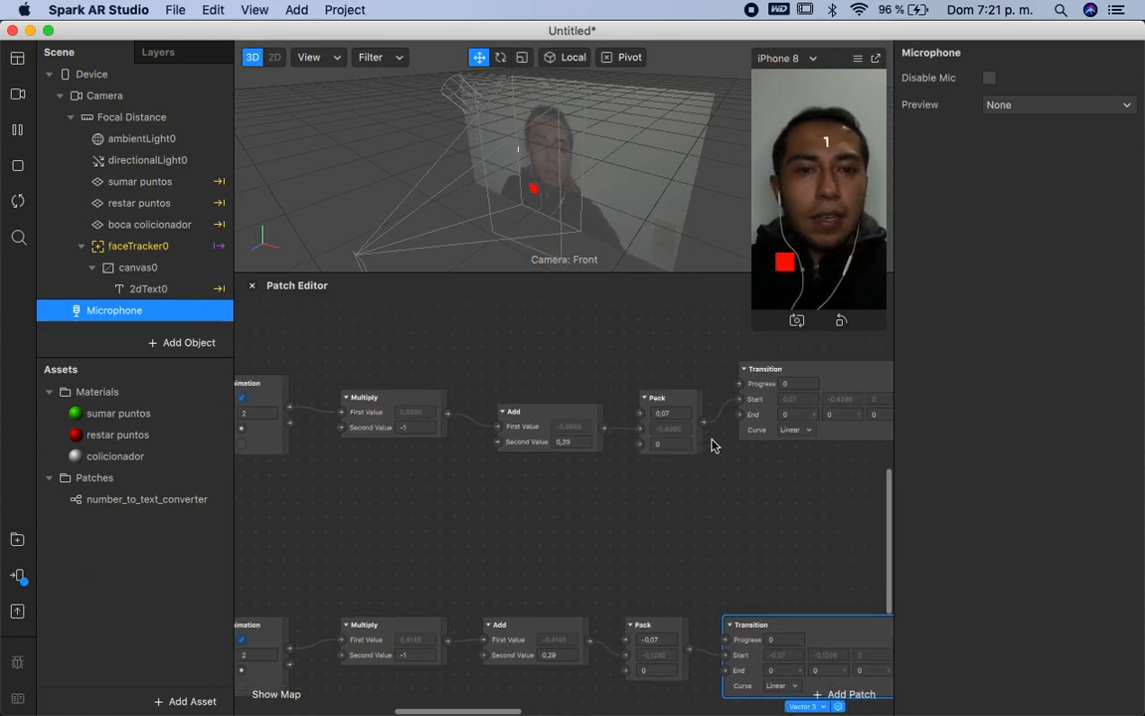
double_click(430, 512)
text(ran)
key(Return)
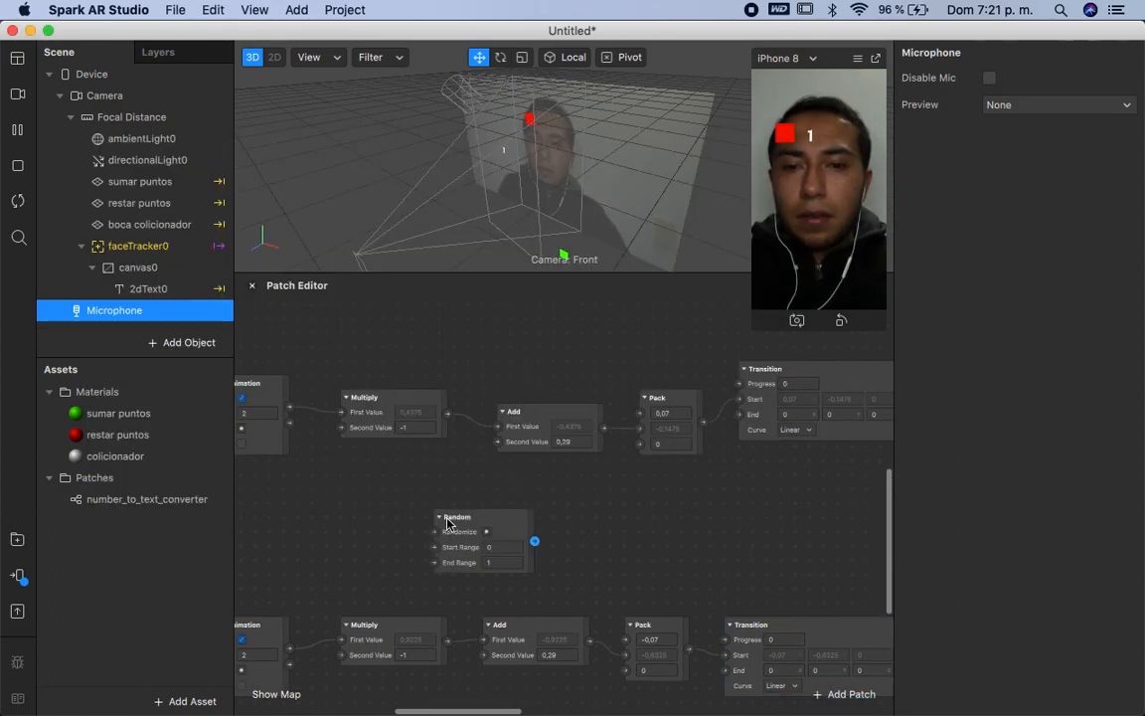
click(509, 504)
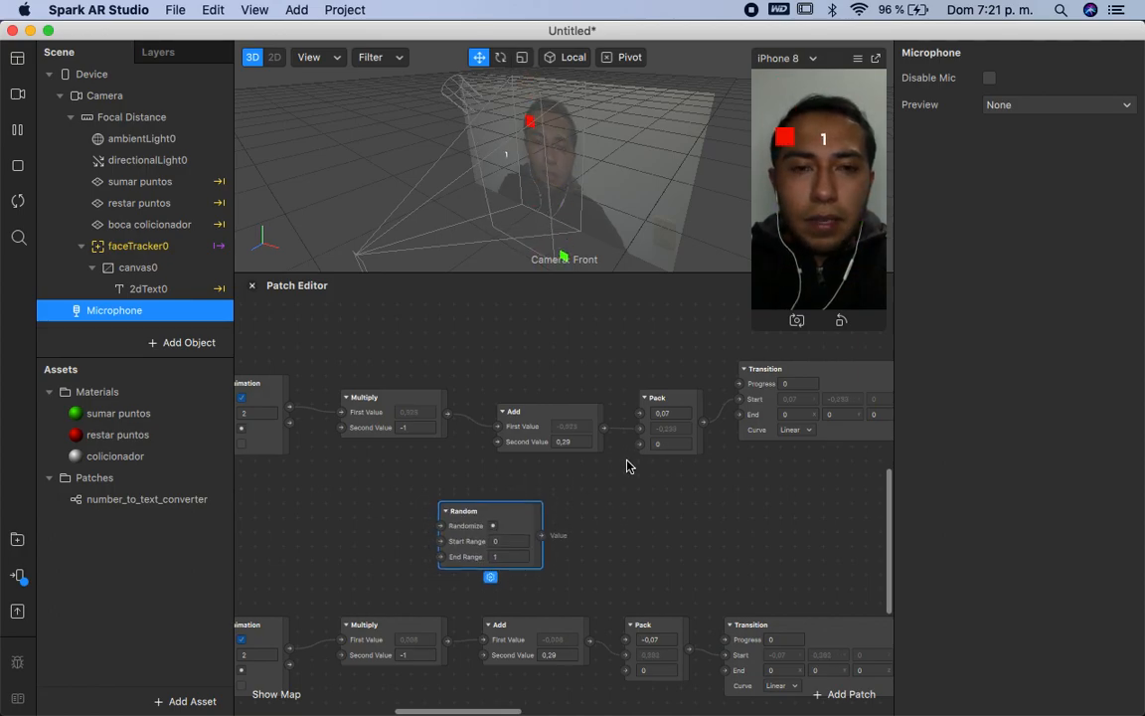
key(BackSpace)
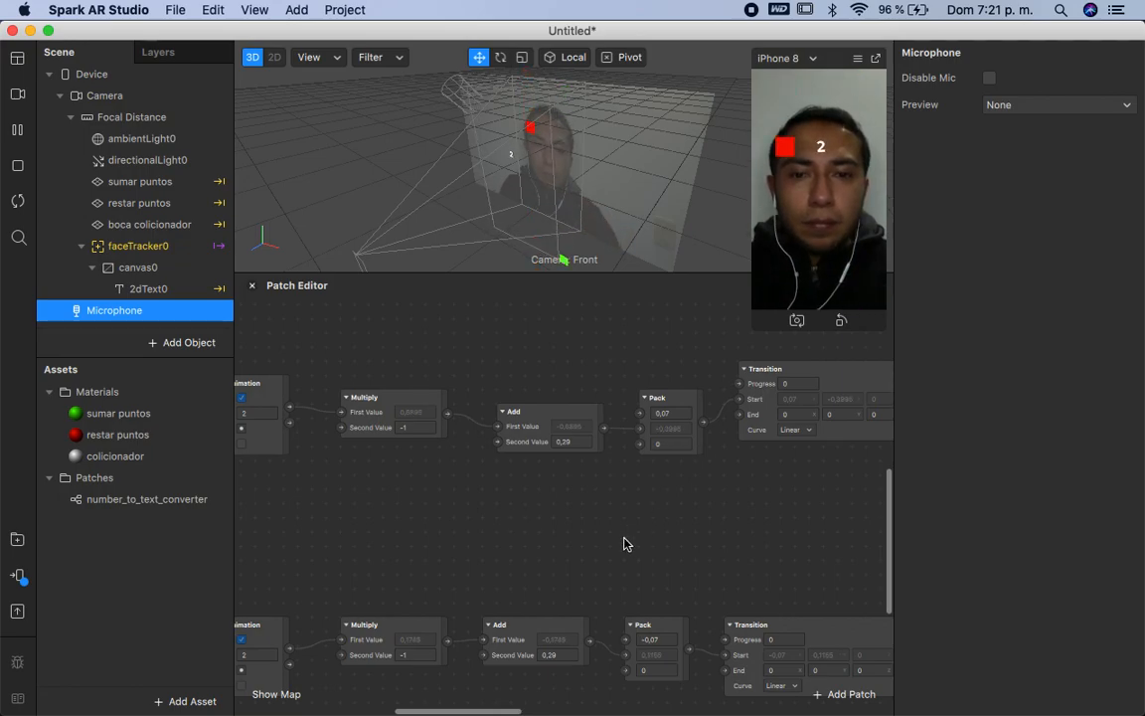
Step: Space out the Screen Tap and Delay patches and align the upper Switch patch with the lower one
scroll(623, 542, left, 10)
scroll(623, 542, left, 5)
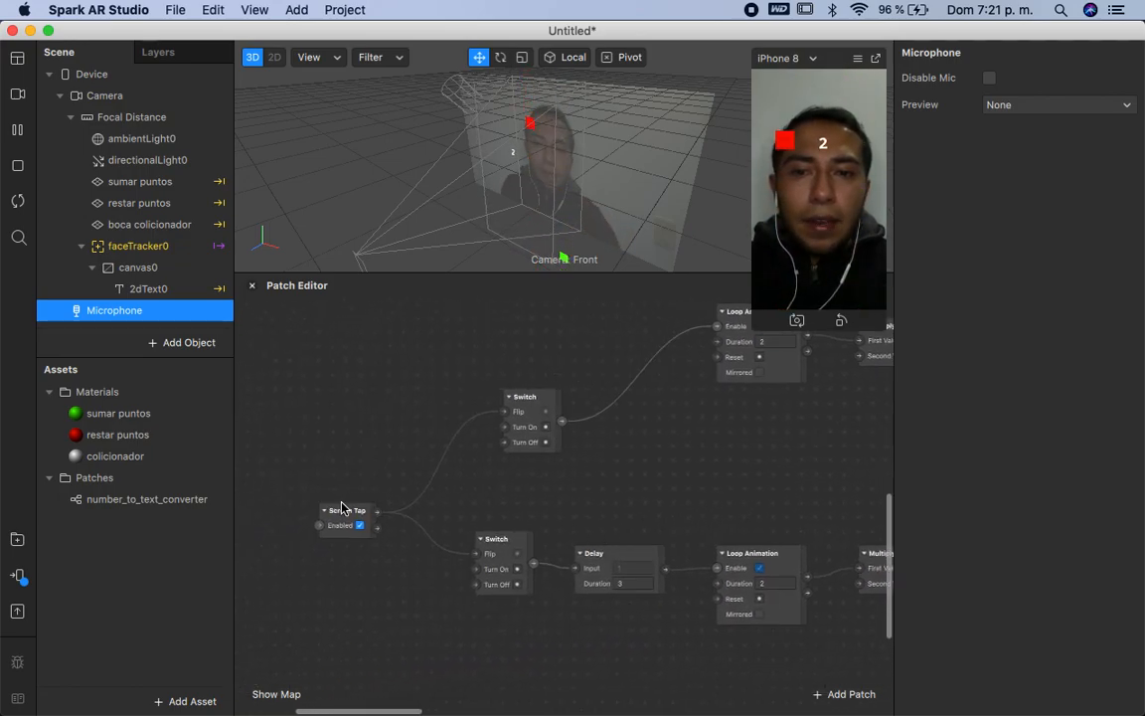
drag(342, 508, 280, 494)
scroll(565, 513, right, 5)
drag(484, 562, 514, 562)
drag(393, 405, 366, 410)
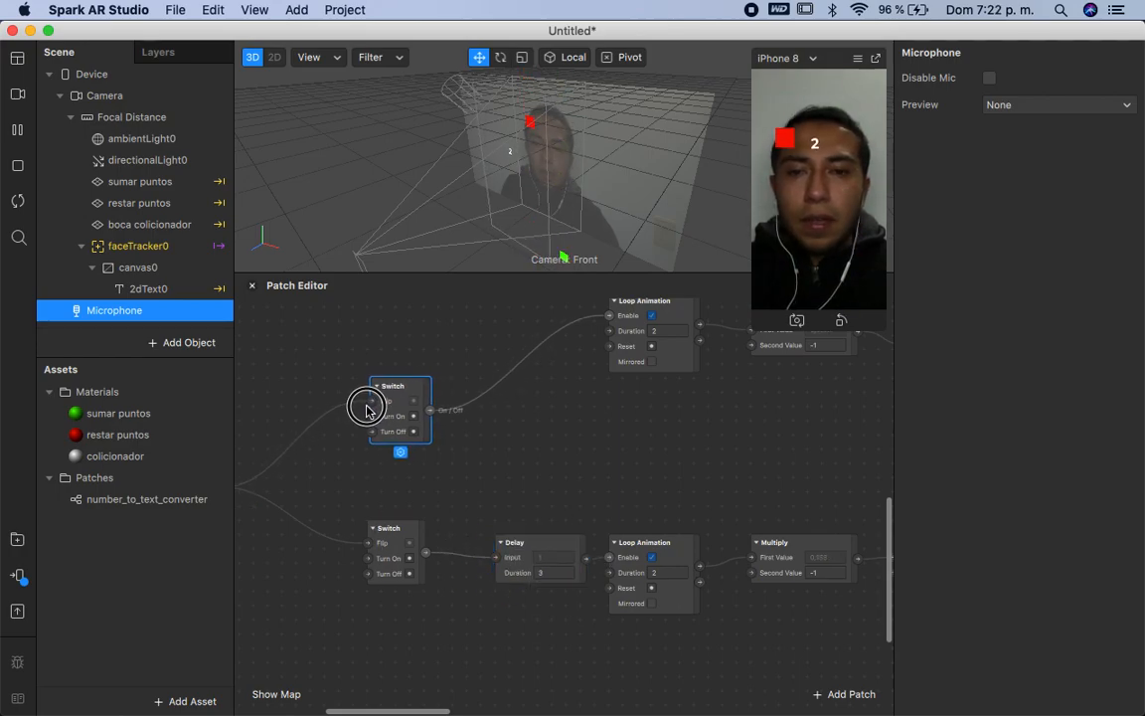
Step: Add a Counter patch below the lower Switch and connect the Screen Tap output to its Increase input
scroll(482, 501, left, 2)
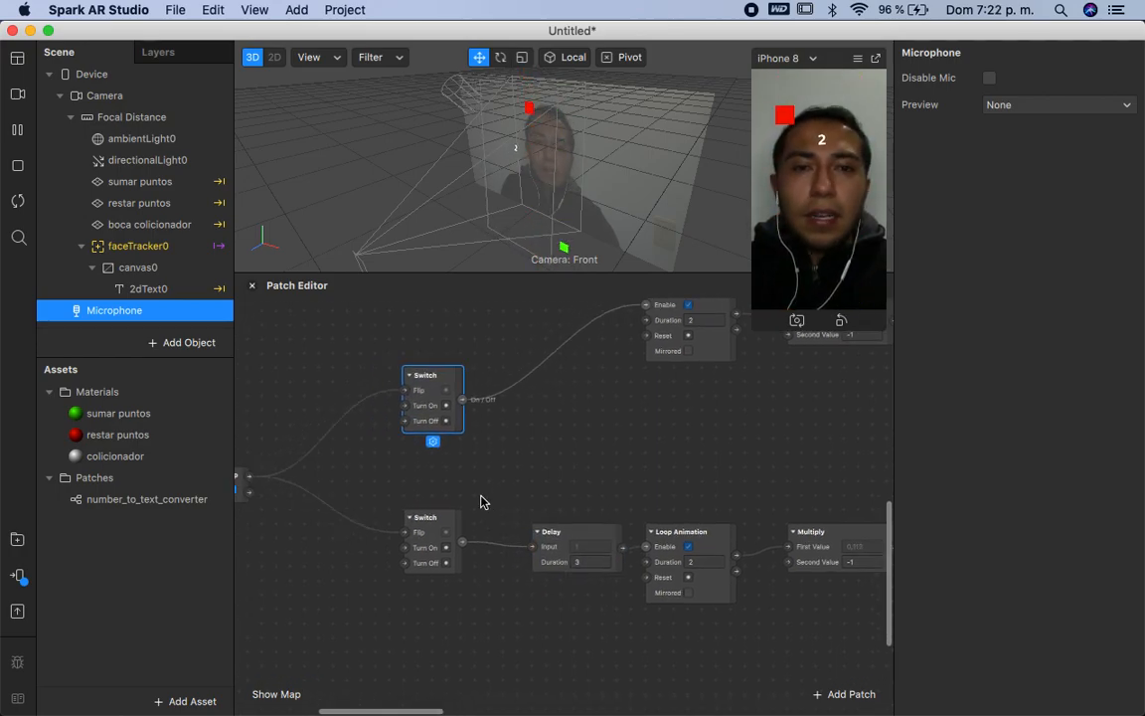
scroll(483, 501, down, 2)
scroll(482, 501, left, 2)
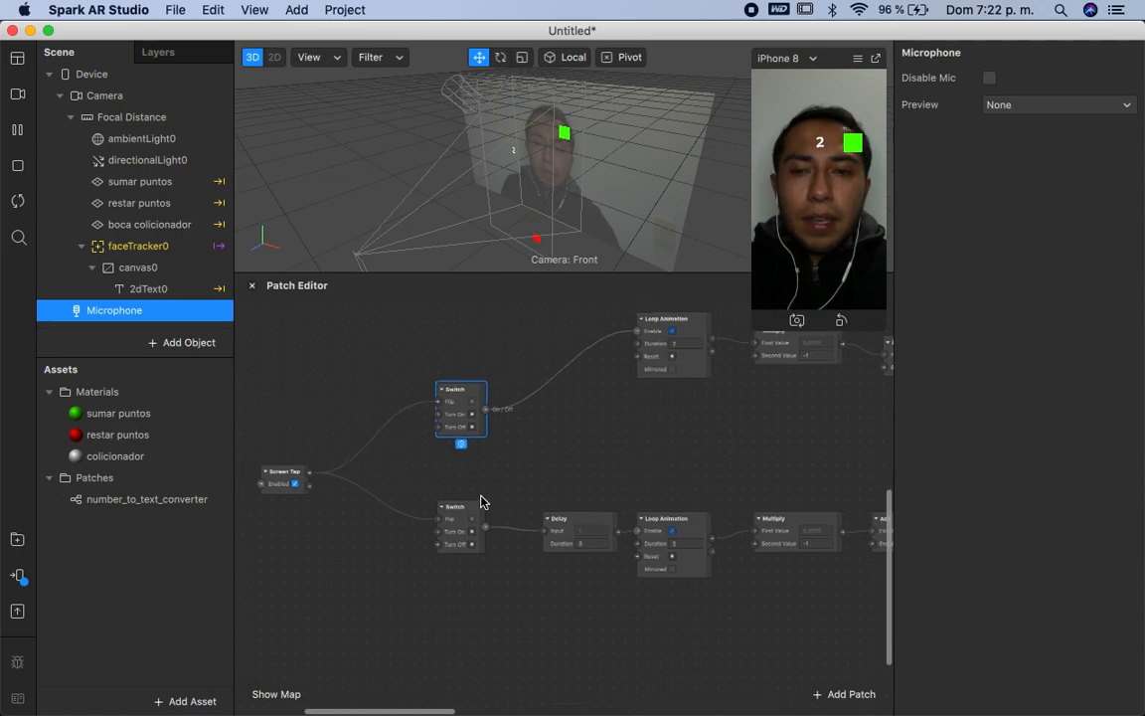
right_click(405, 620)
text(coun)
key(Return)
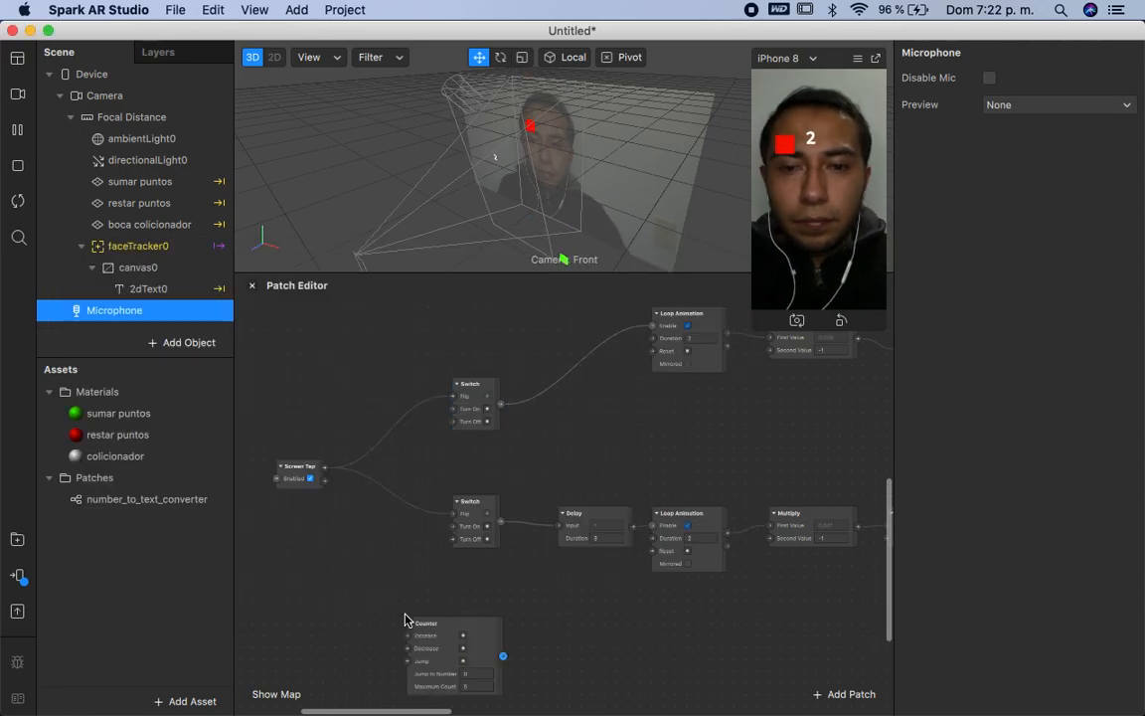
drag(329, 470, 390, 594)
Step: Set the Counter's maximum count to 999 and add a Greater Than patch next to it
click(436, 660)
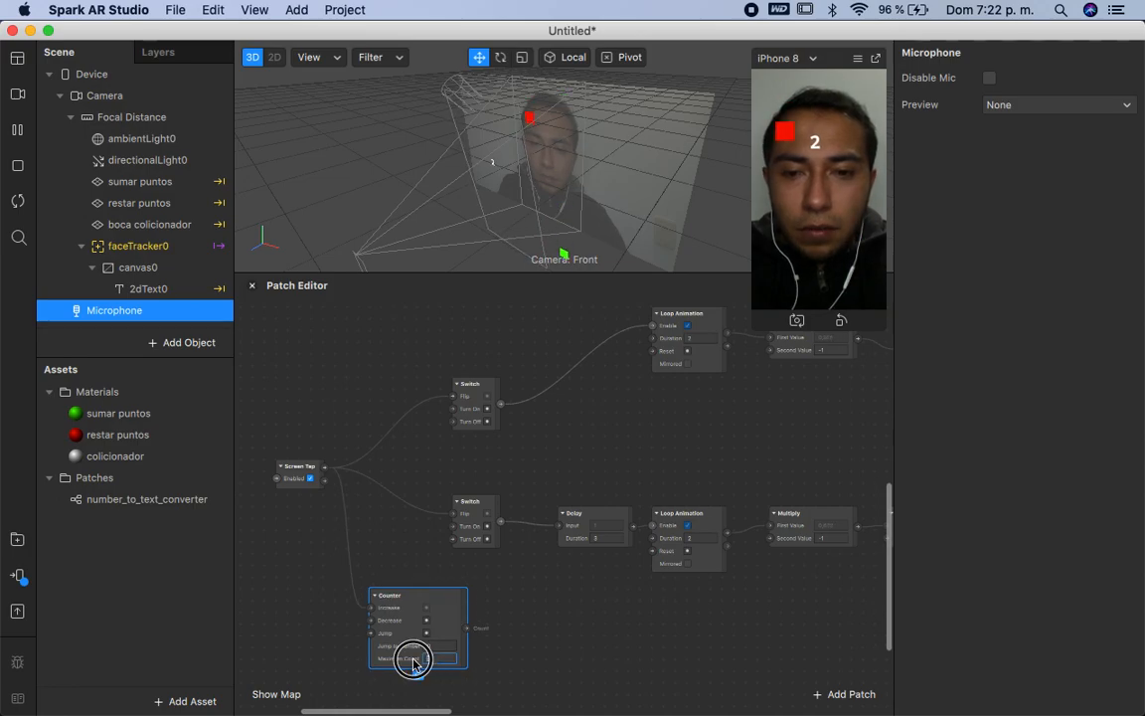
scroll(410, 661, up, 3)
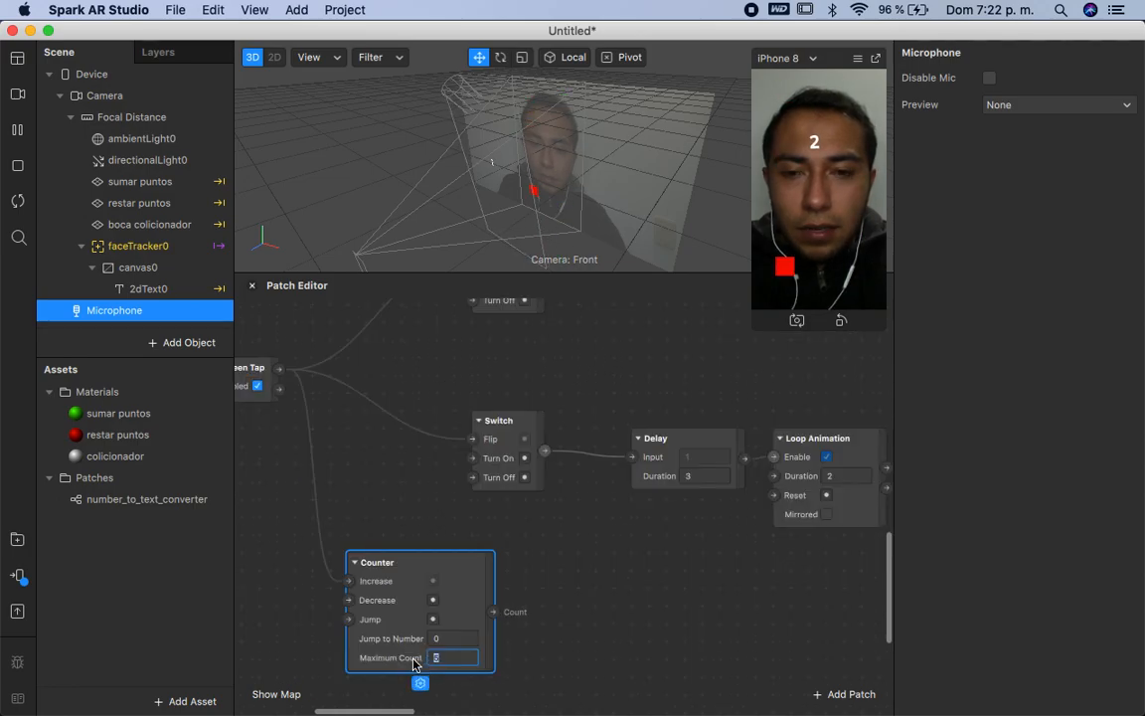
right_click(531, 663)
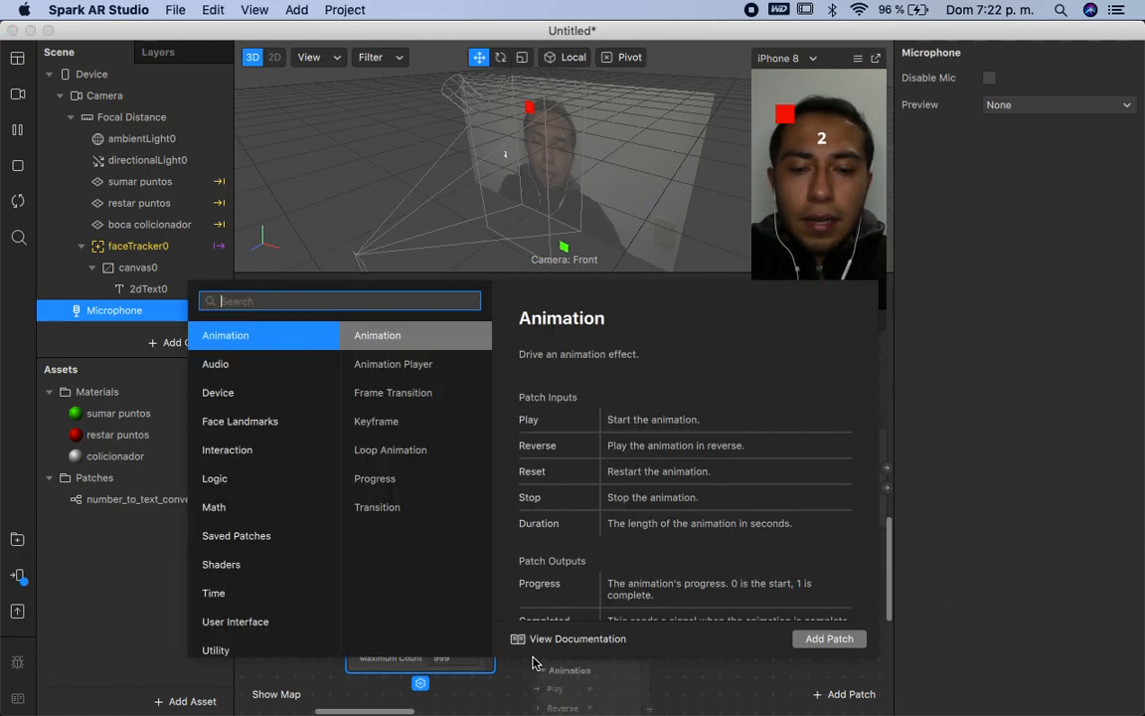
text(grea)
key(Return)
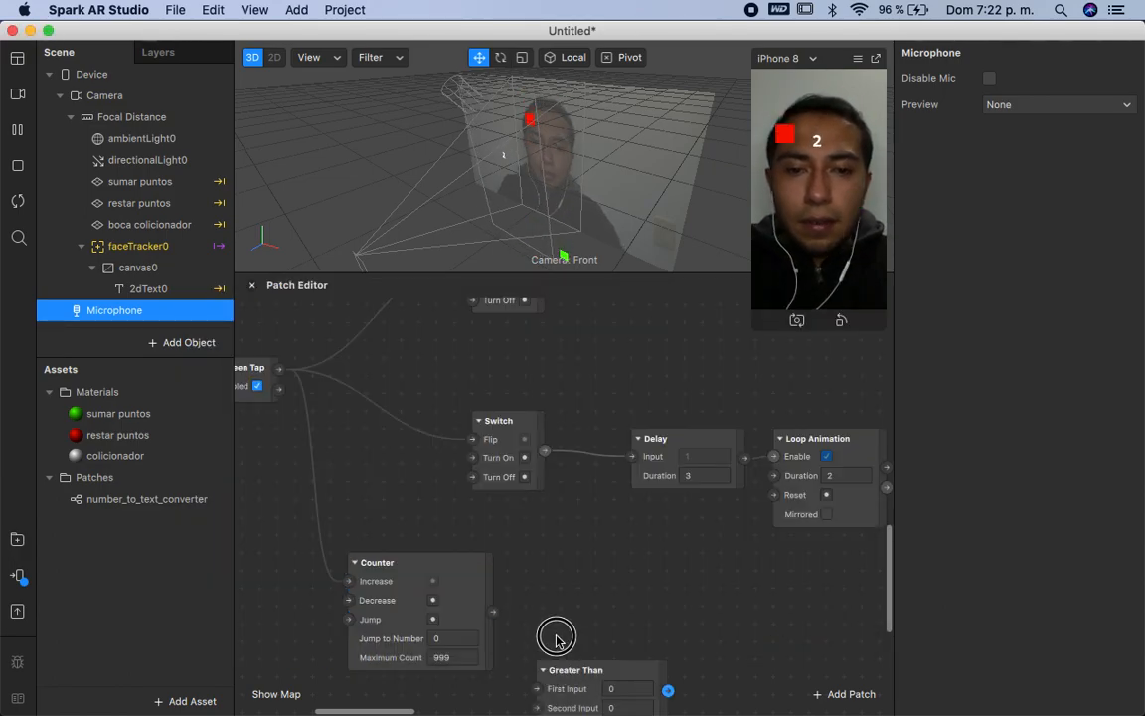
Step: Set the Greater Than patch's second input to 10 and connect the Counter output to its first input
drag(609, 617, 567, 617)
text(10)
key(Return)
drag(491, 611, 526, 598)
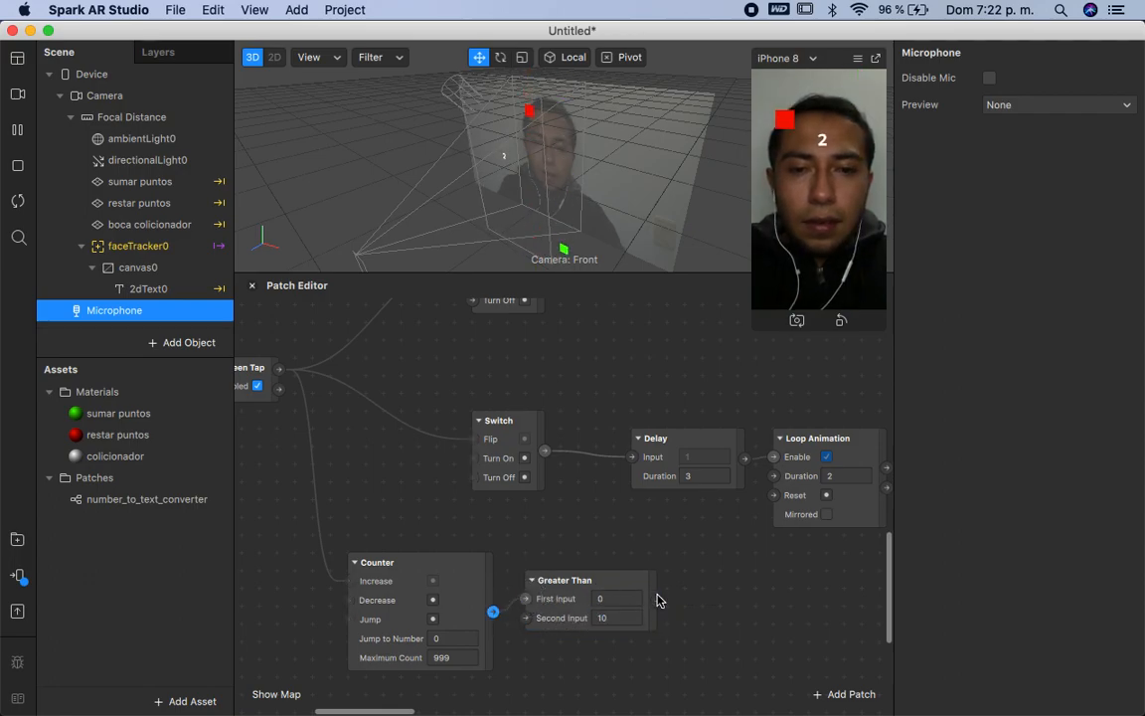
Step: Route the Greater Than output through a Pulse patch into the Turn Off inputs of both Switch patches
scroll(655, 600, up, 2)
scroll(685, 587, right, 3)
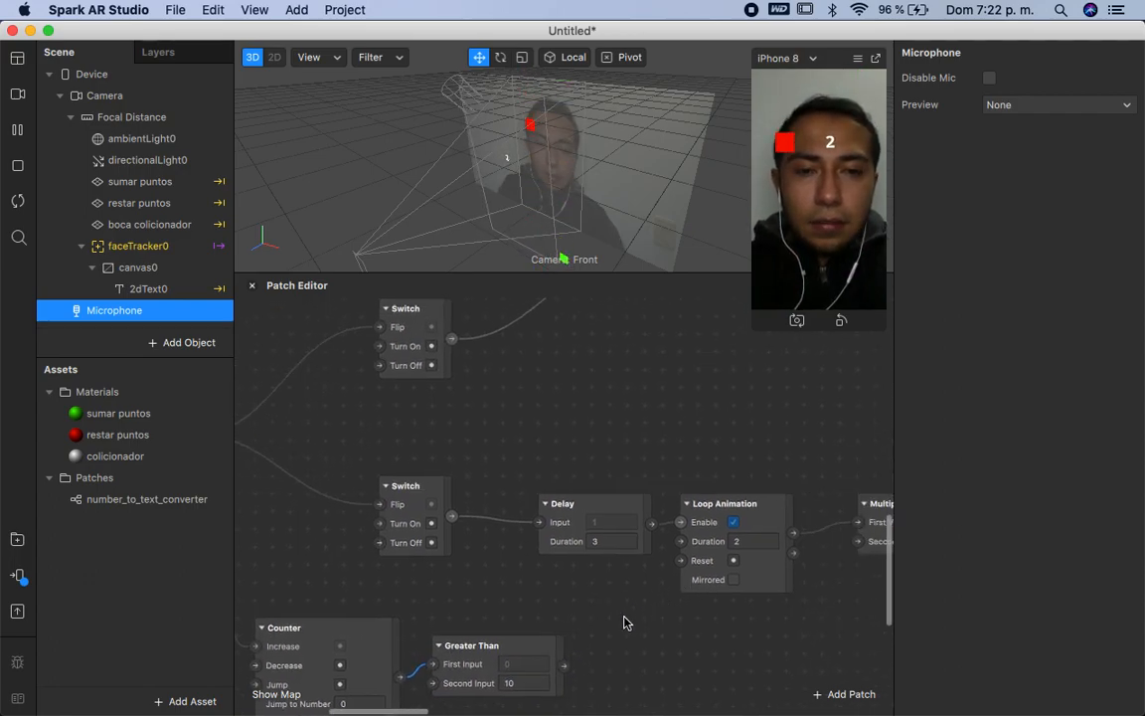
drag(564, 665, 396, 547)
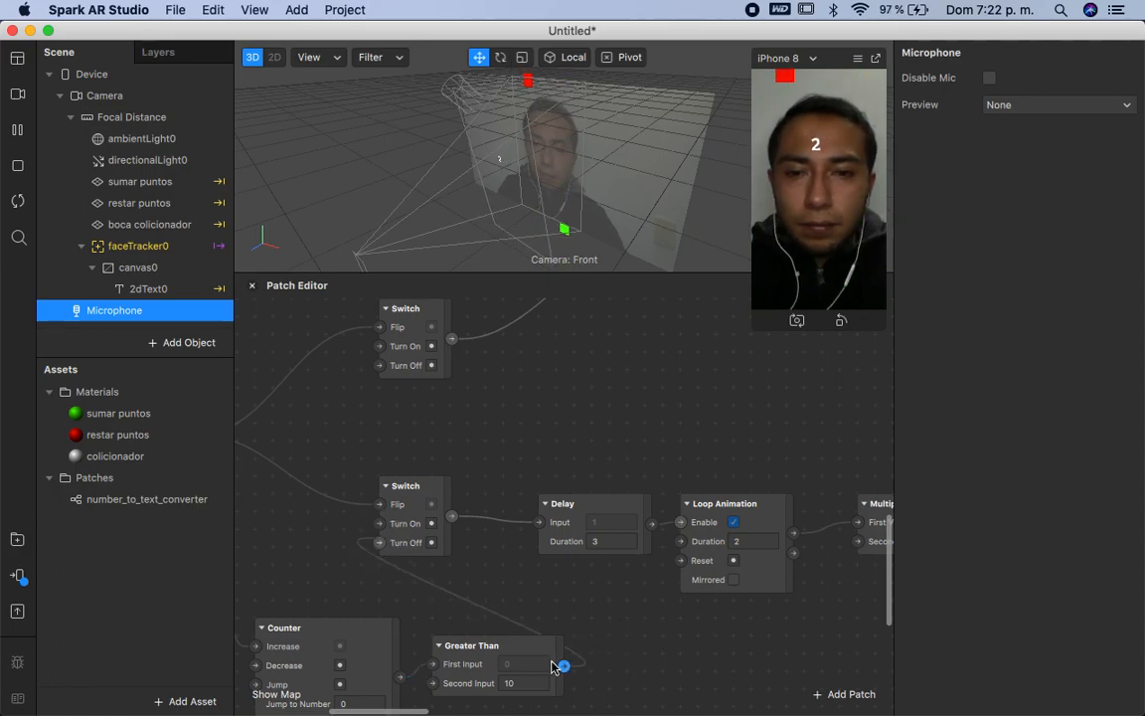
drag(708, 647, 381, 365)
scroll(577, 410, down, 5)
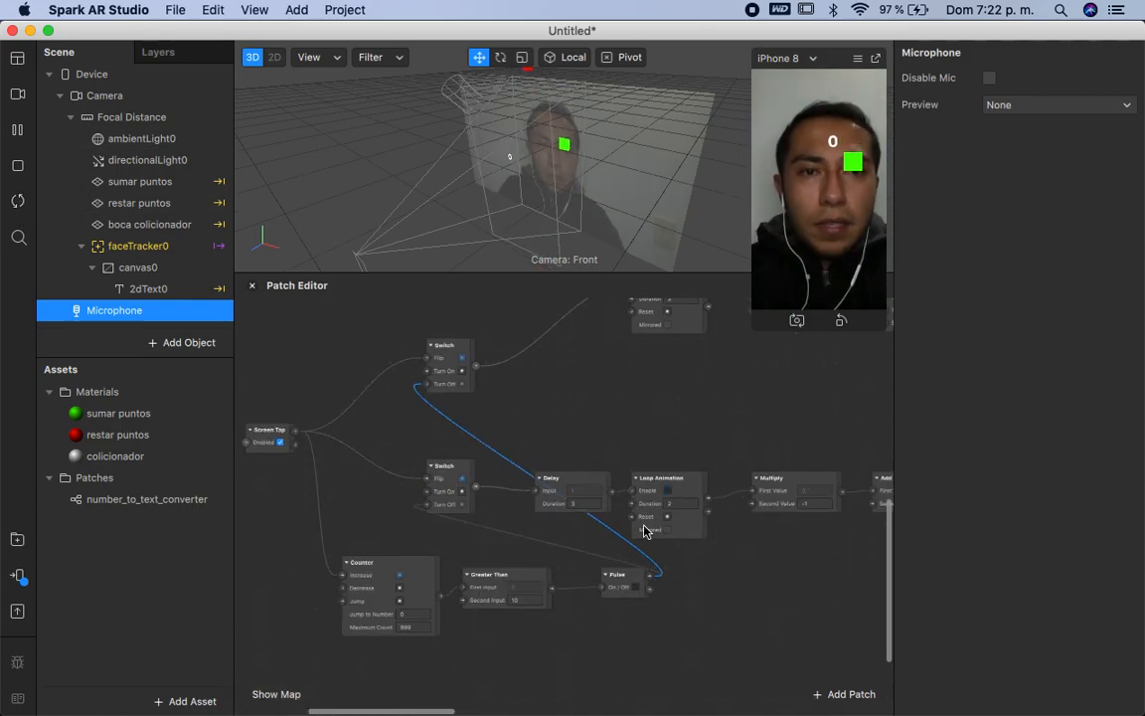
Step: Add a Loop Animation patch and place it just before the Counter patch
scroll(644, 532, up, 4)
scroll(644, 532, up, 1)
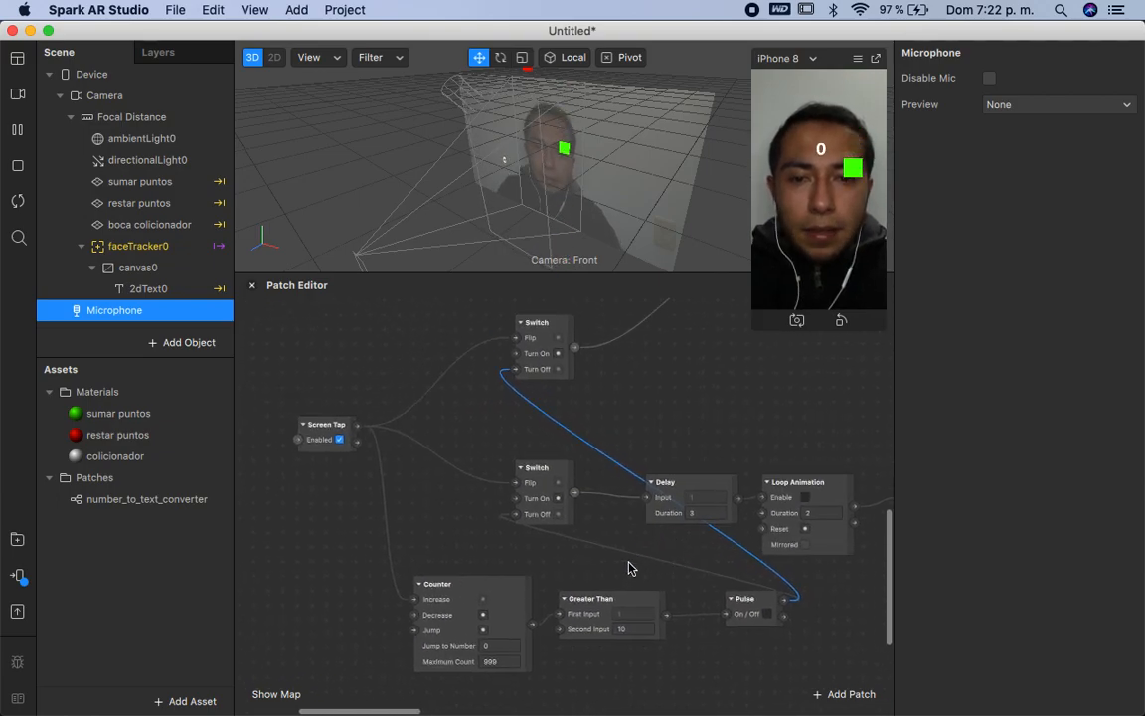
scroll(630, 627, up, 1)
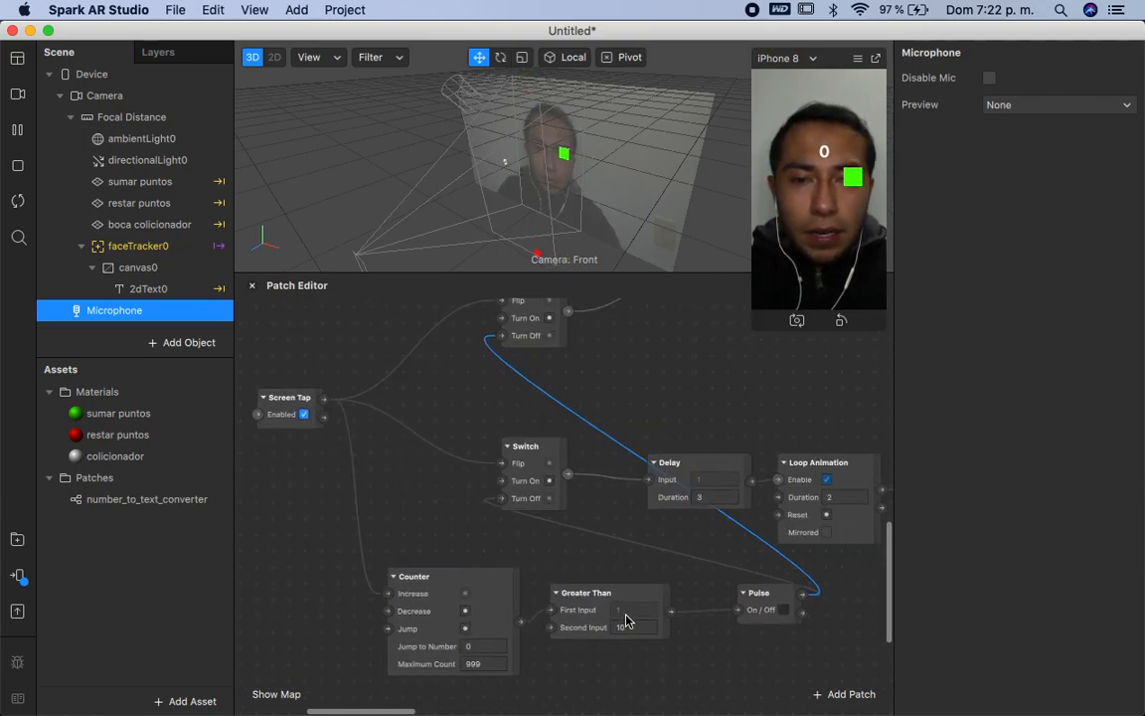
scroll(378, 579, left, 2)
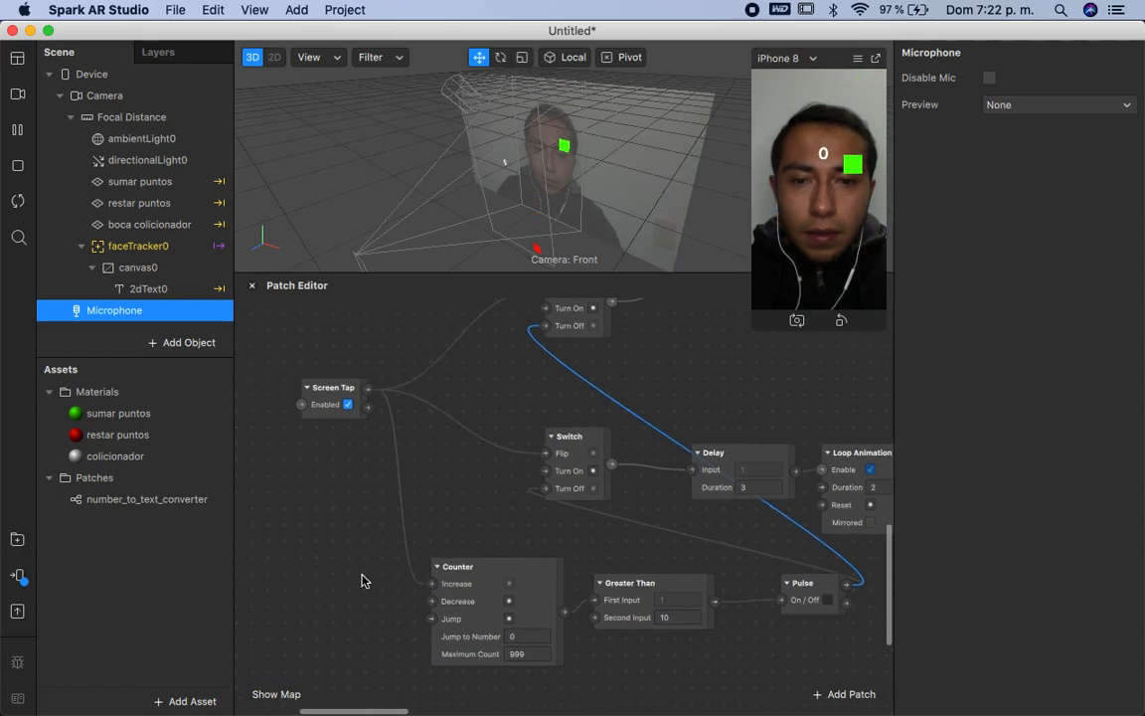
double_click(355, 581)
text(loo)
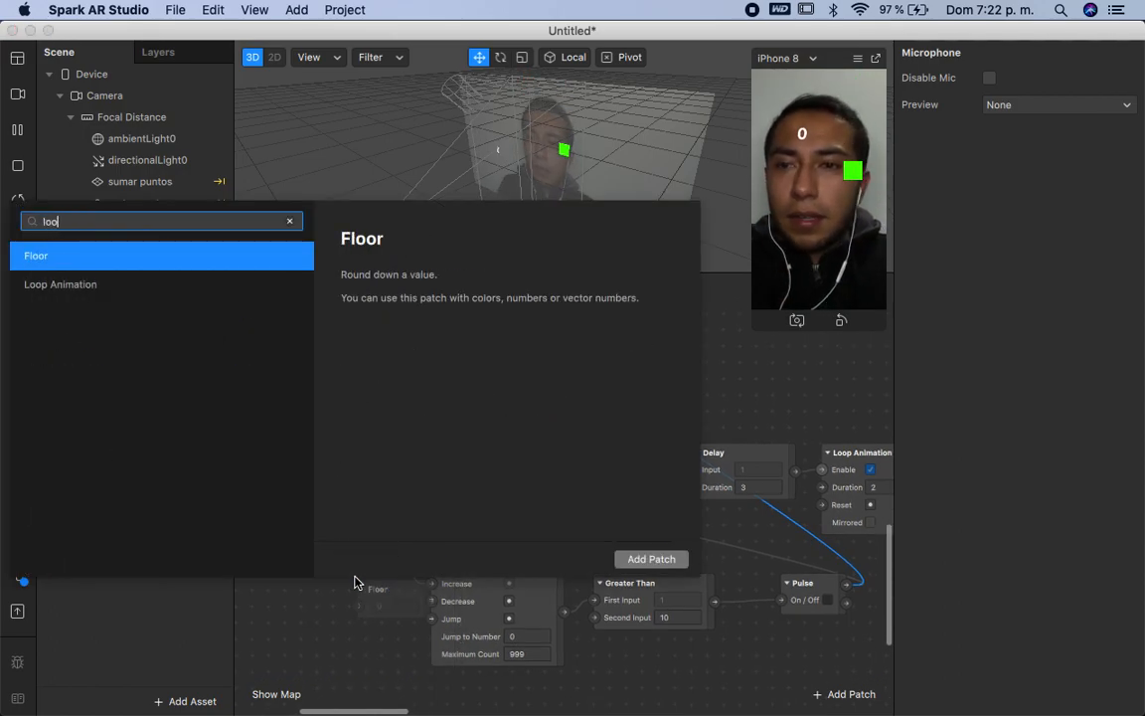
key(Down)
key(Return)
click(351, 586)
drag(351, 584, 304, 584)
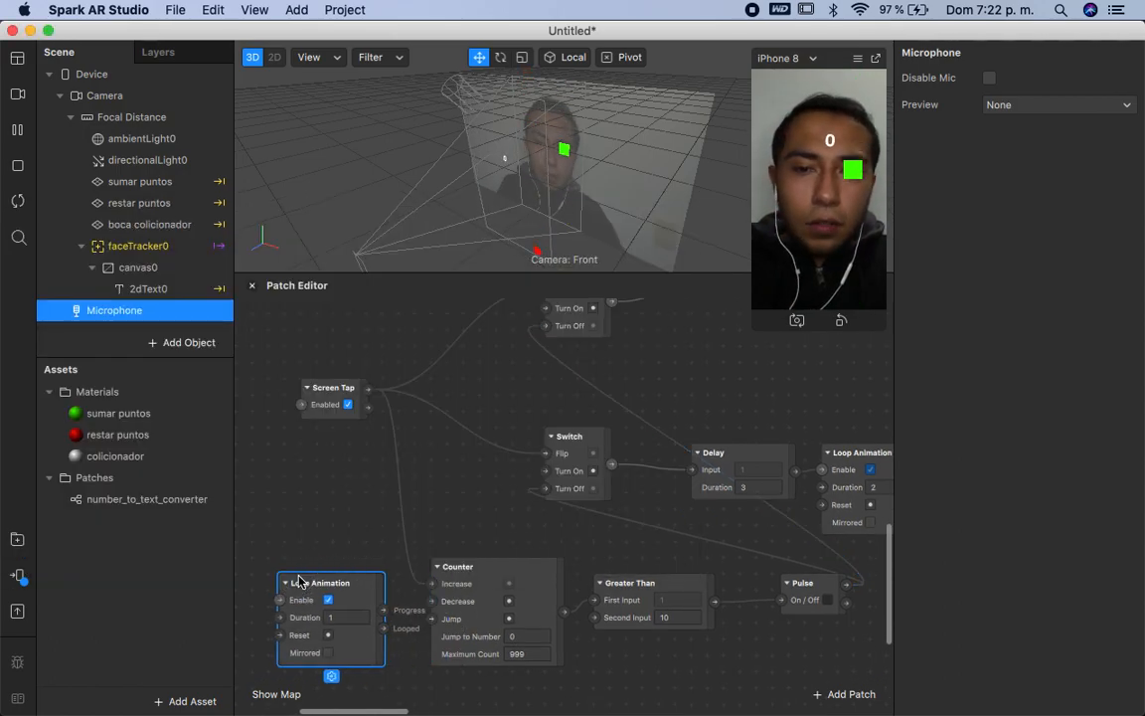
Step: Wire Screen Tap through a new Switch into the Loop Animation and its Looped output into the Counter's Increase, and test a tap in the preview
click(424, 659)
drag(389, 609, 432, 583)
click(368, 391)
drag(368, 395, 283, 596)
drag(467, 397, 237, 621)
scroll(506, 532, right, 2)
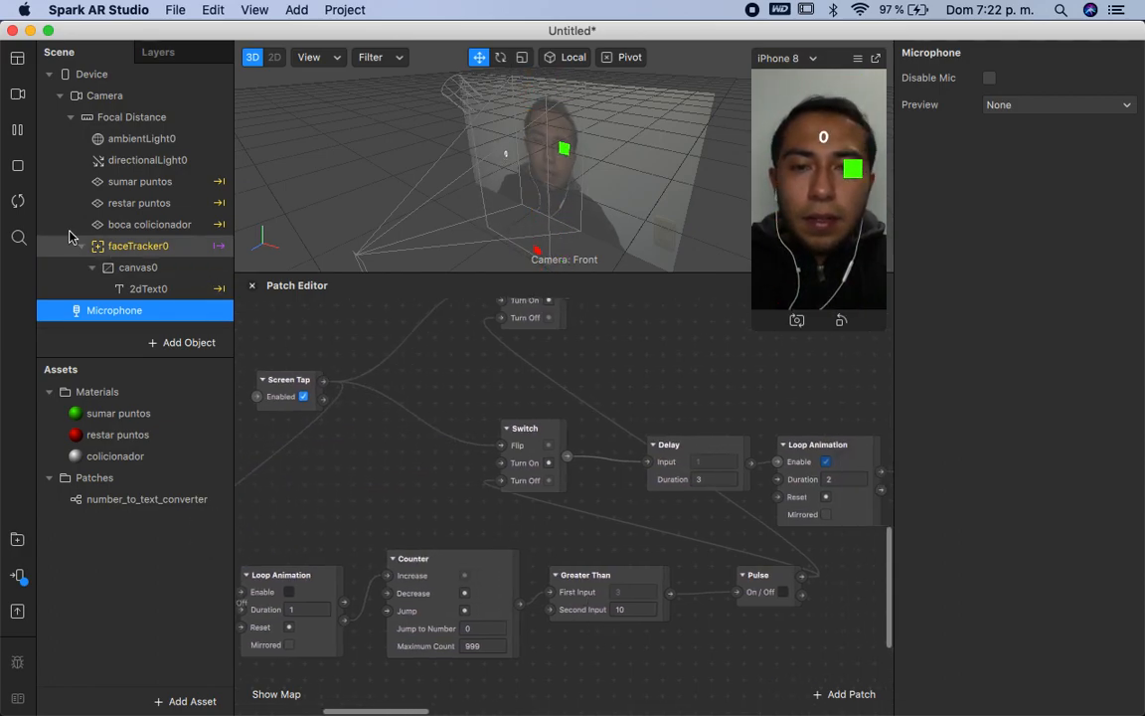
click(807, 192)
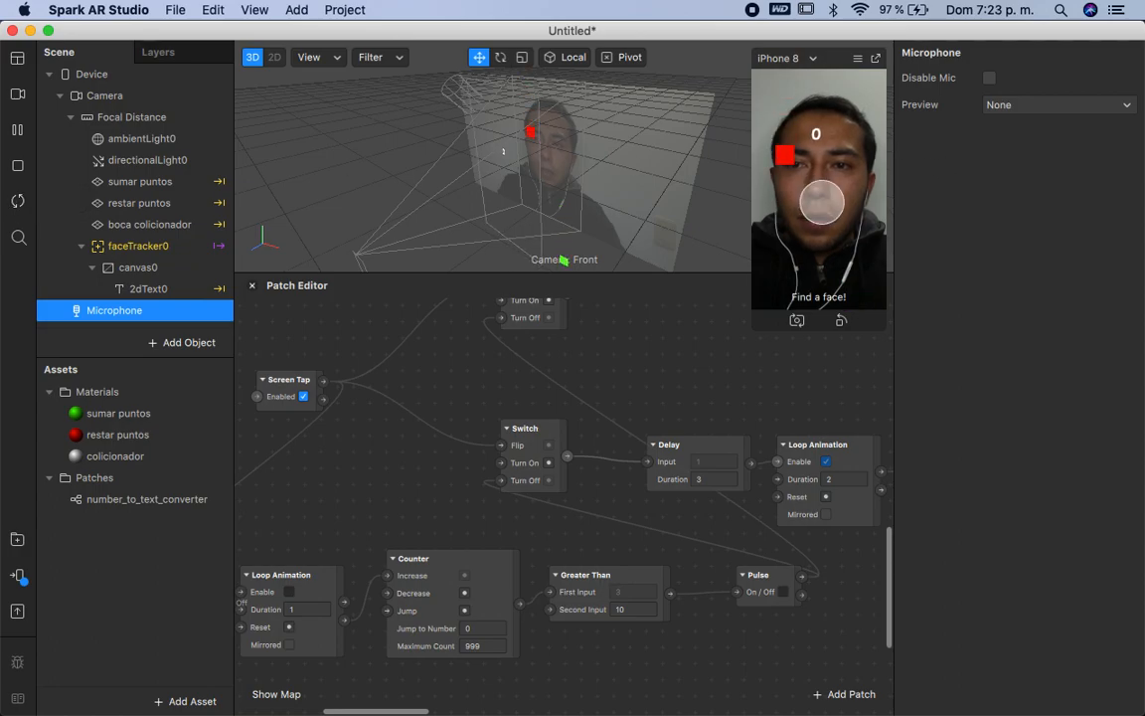
Step: Move the lower Switch, Loop Animation, Counter and Greater Than patches slightly down and bring the Pulse patch close beside them
scroll(636, 664, left, 2)
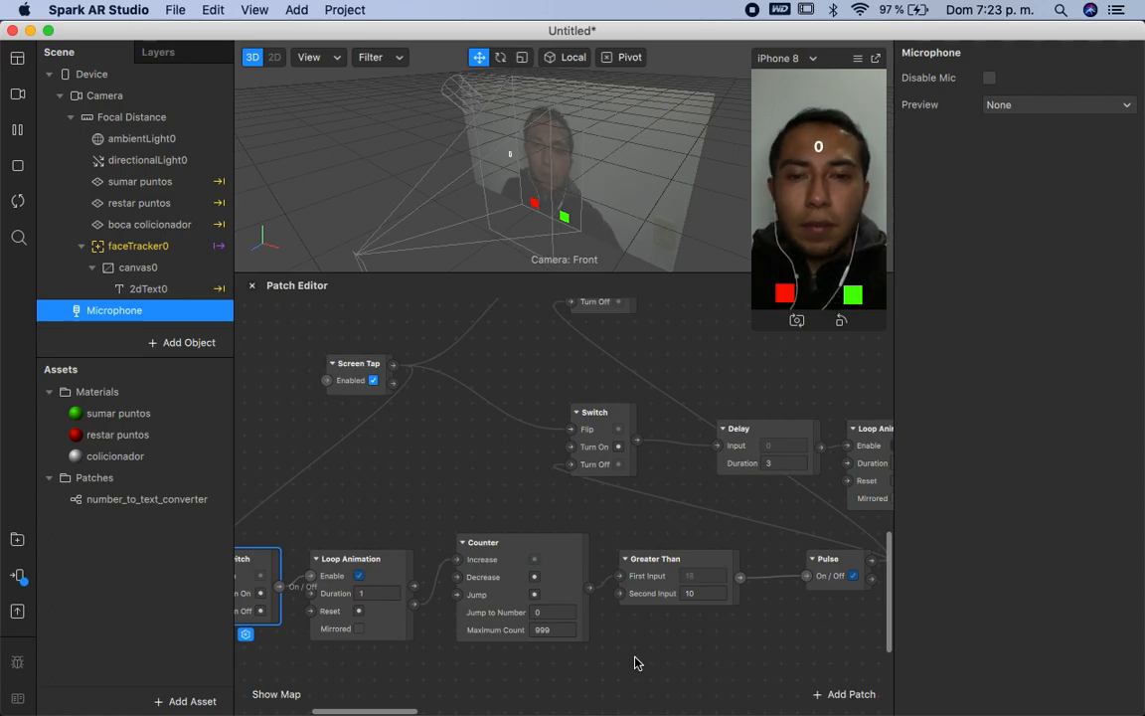
scroll(637, 663, down, 3)
drag(763, 649, 284, 522)
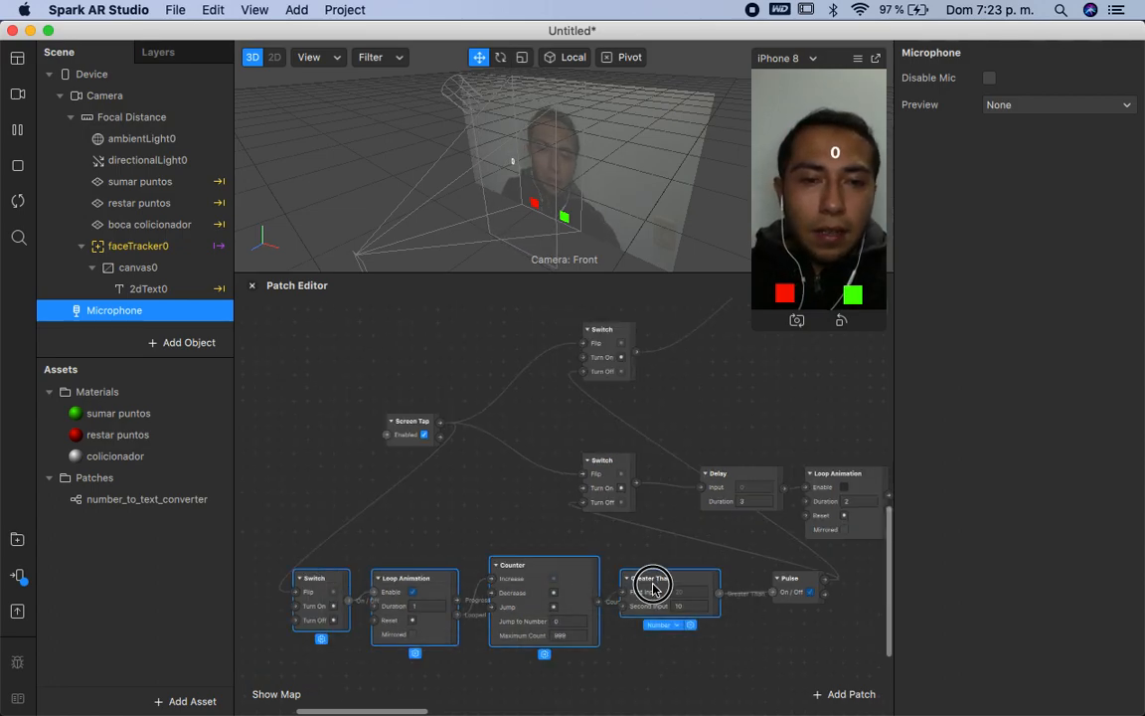
drag(653, 582, 653, 595)
click(788, 619)
drag(795, 596, 760, 608)
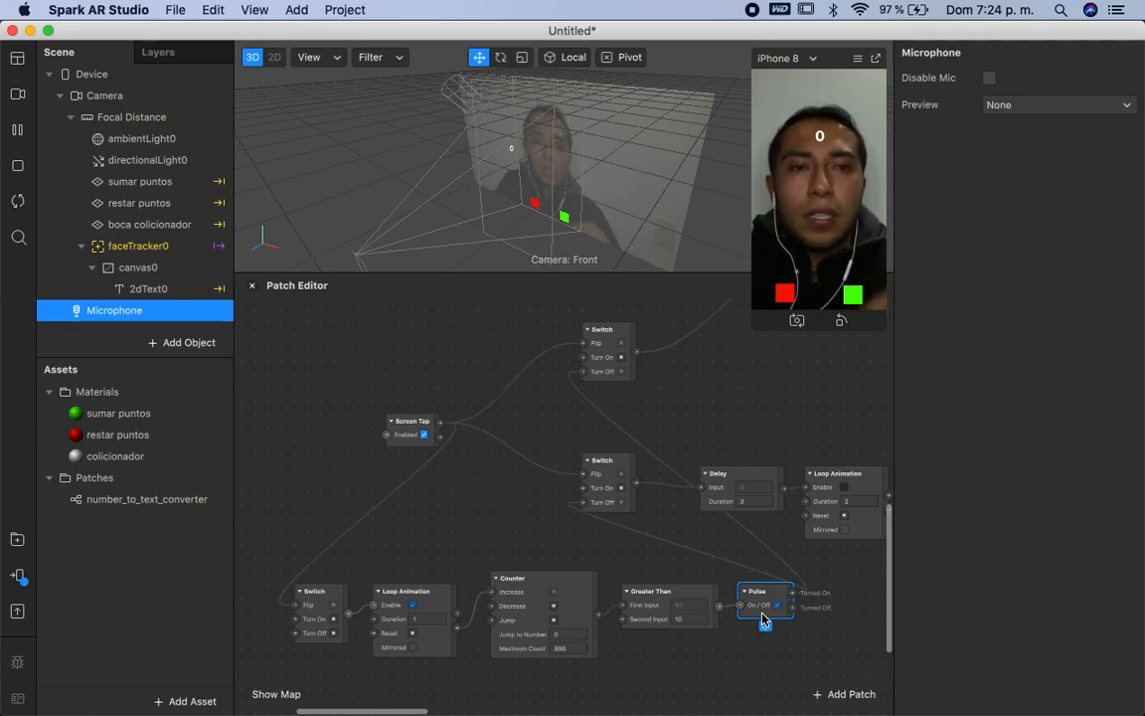
click(716, 655)
scroll(716, 655, right, 1)
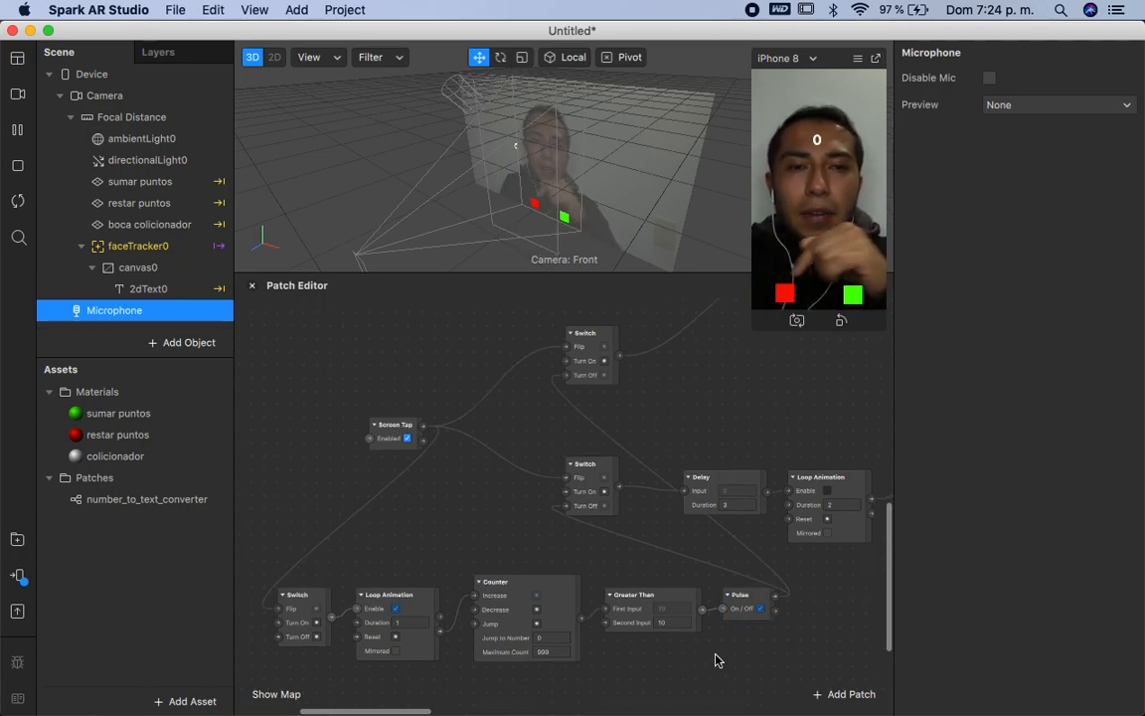